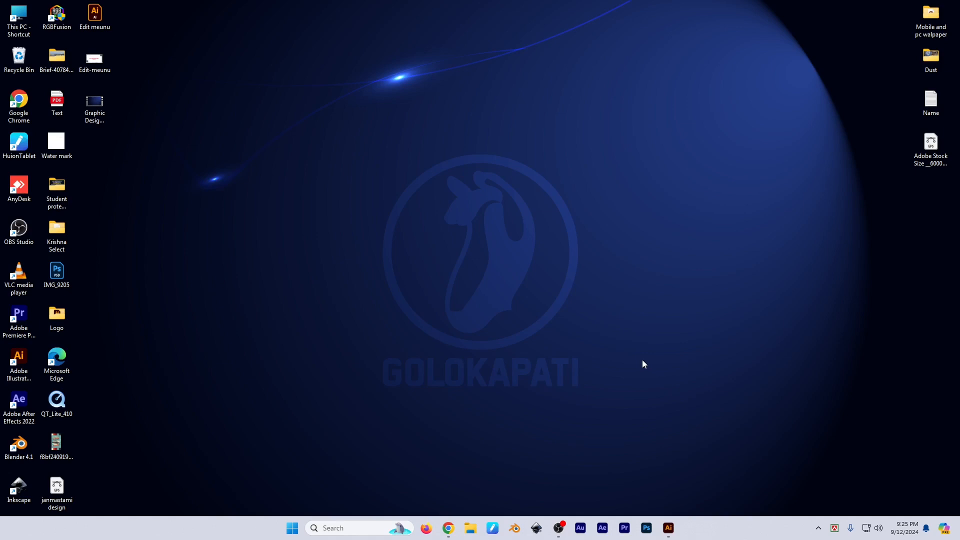
Step: Switch to Illustrator and examine the Object commands in book cover 2.eps, with nothing selected and with the text group selected
{"action": "left_click", "coordinate": [669, 529]}
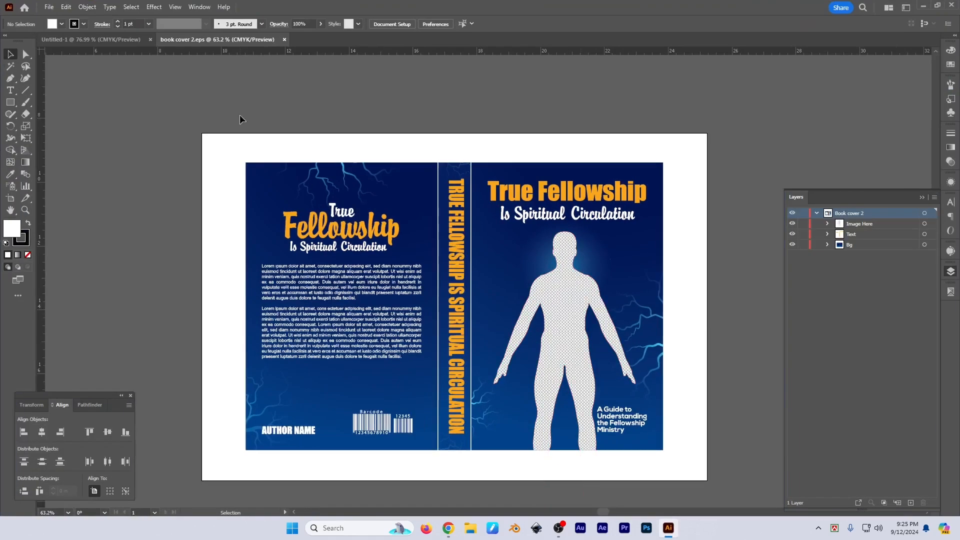
{"action": "left_click", "coordinate": [85, 7]}
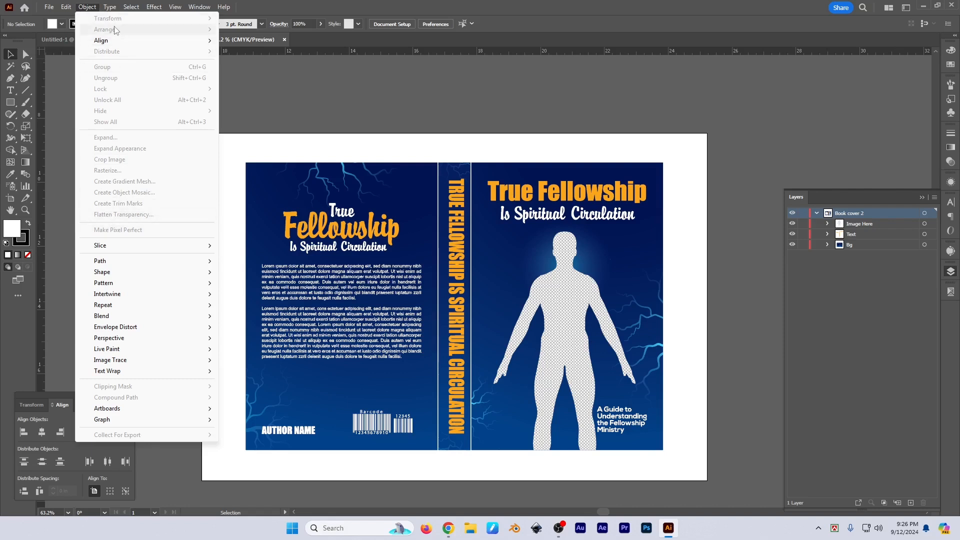
{"action": "mouse_move", "coordinate": [140, 246]}
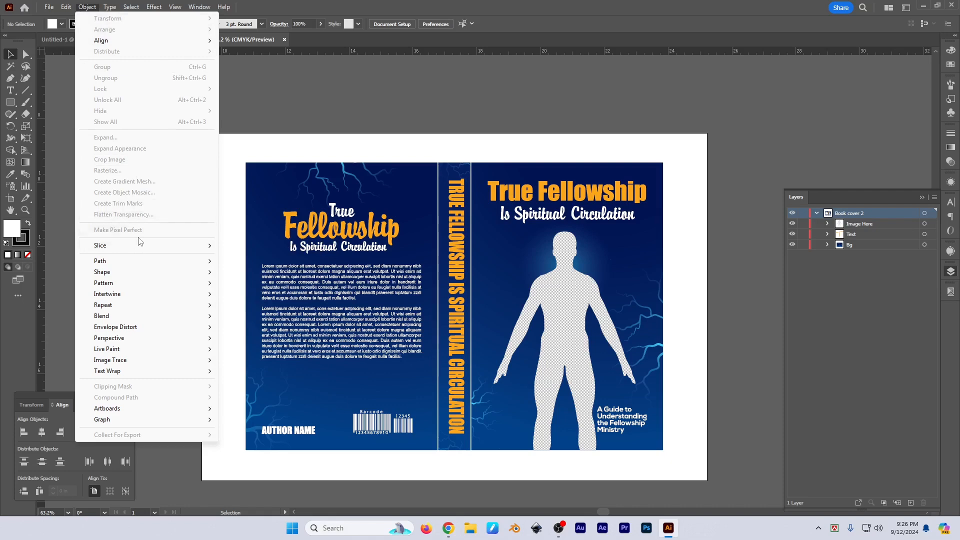
{"action": "left_click", "coordinate": [289, 136]}
{"action": "left_click_drag", "start_coordinate": [366, 140], "coordinate": [354, 140]}
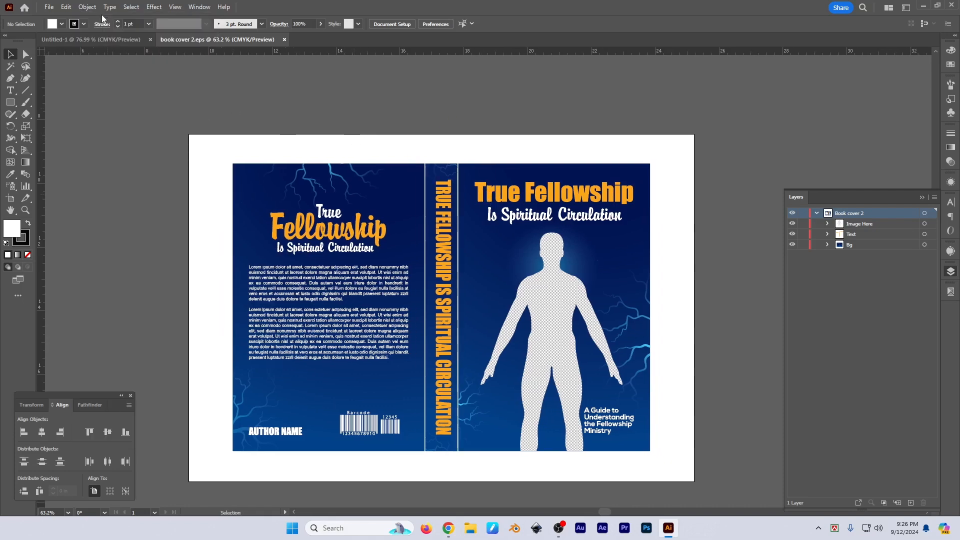
{"action": "left_click", "coordinate": [87, 6]}
{"action": "left_click", "coordinate": [328, 124]}
{"action": "left_click", "coordinate": [316, 241]}
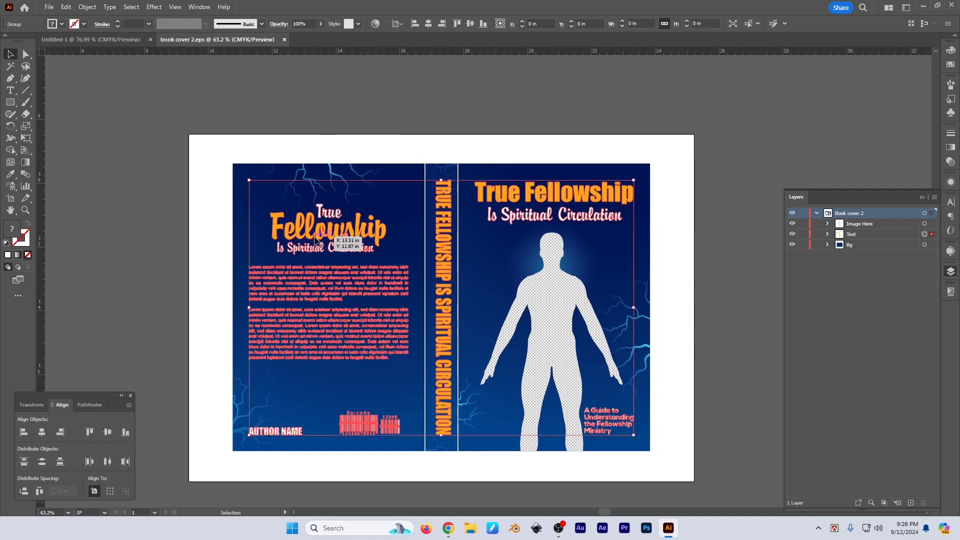
{"action": "left_click", "coordinate": [86, 9]}
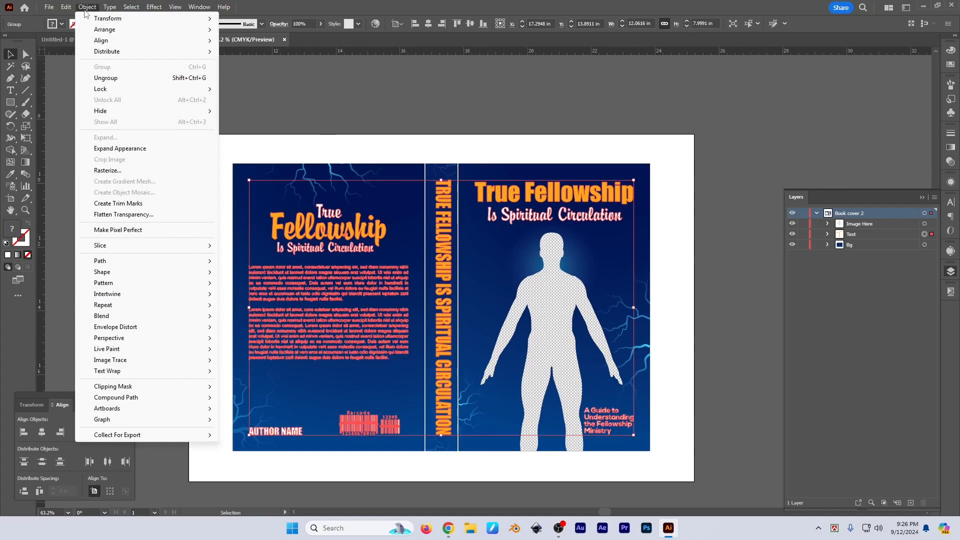
{"action": "left_click", "coordinate": [350, 109]}
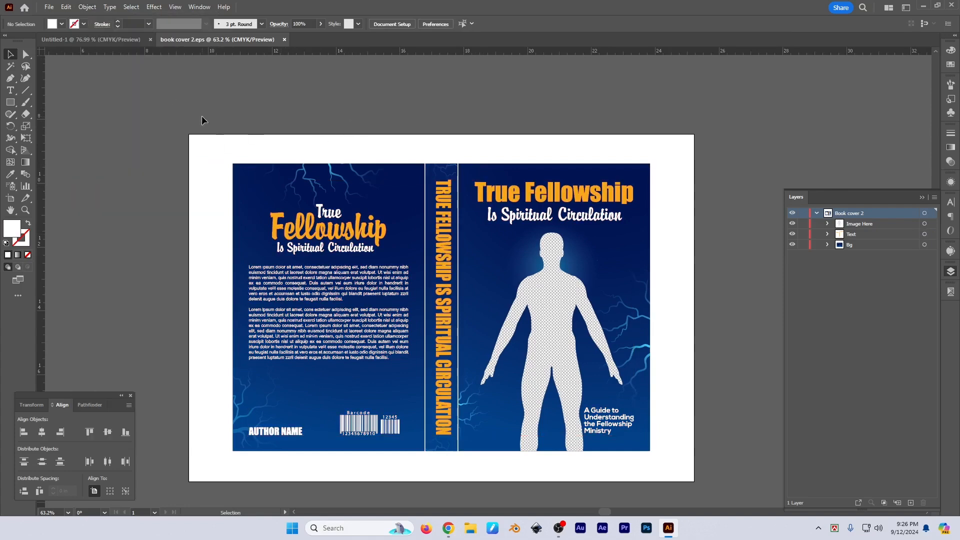
Step: Switch to the blank Untitled-1 document and examine which Object commands are available with nothing selected
{"action": "left_click", "coordinate": [91, 40]}
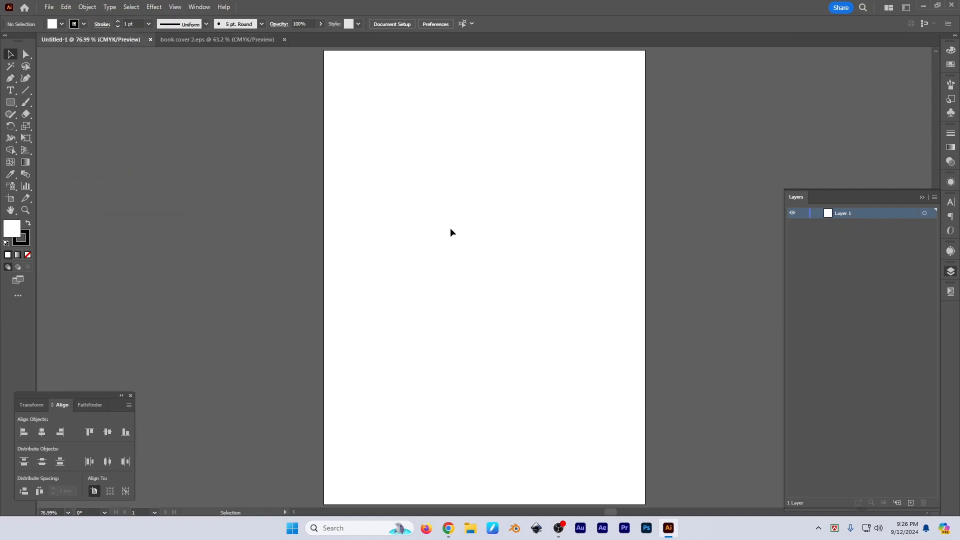
{"action": "left_click", "coordinate": [89, 7]}
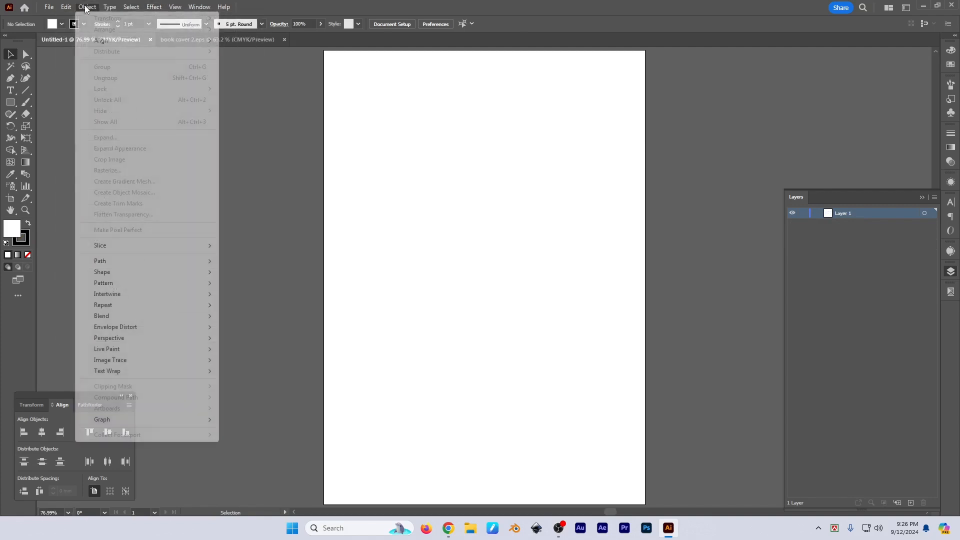
{"action": "left_click", "coordinate": [498, 293]}
{"action": "mouse_move", "coordinate": [448, 528]}
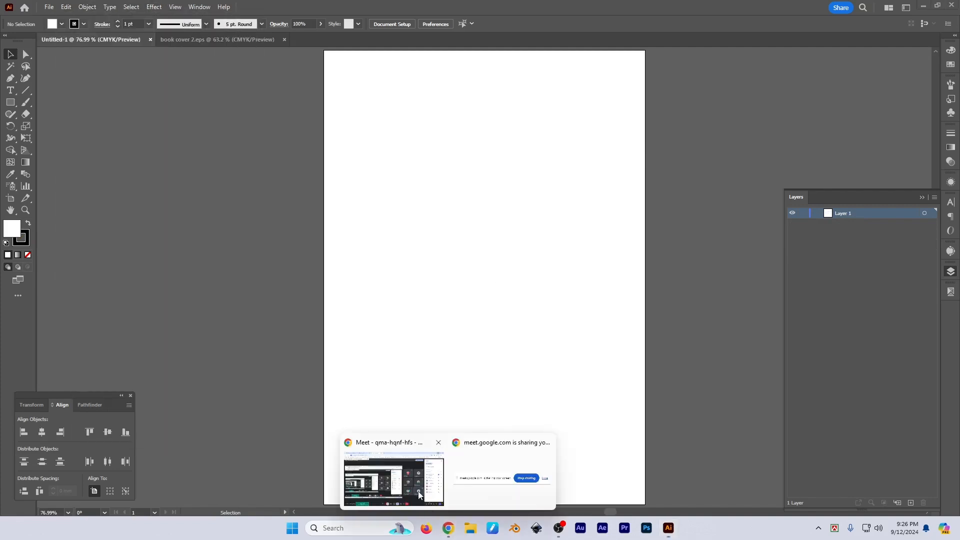
{"action": "left_click", "coordinate": [390, 475]}
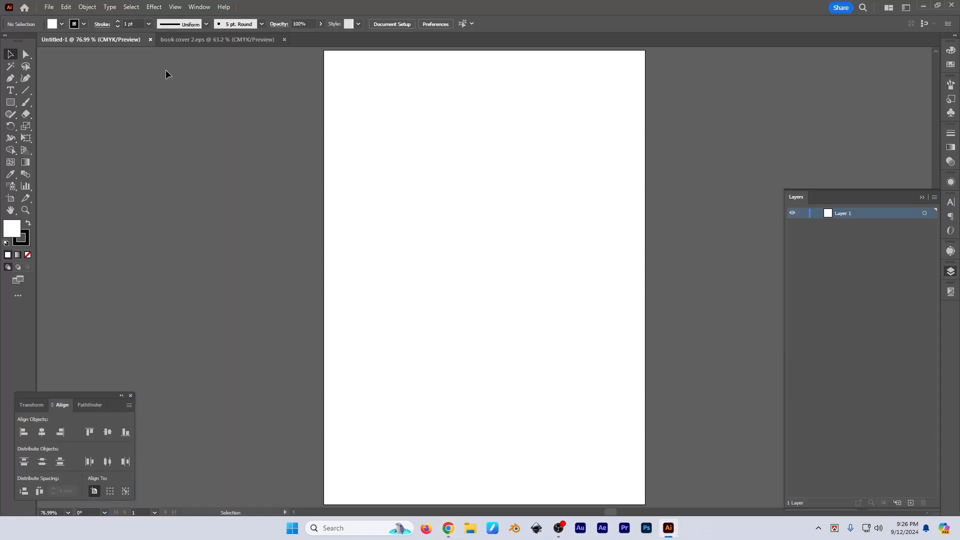
{"action": "left_click", "coordinate": [87, 7]}
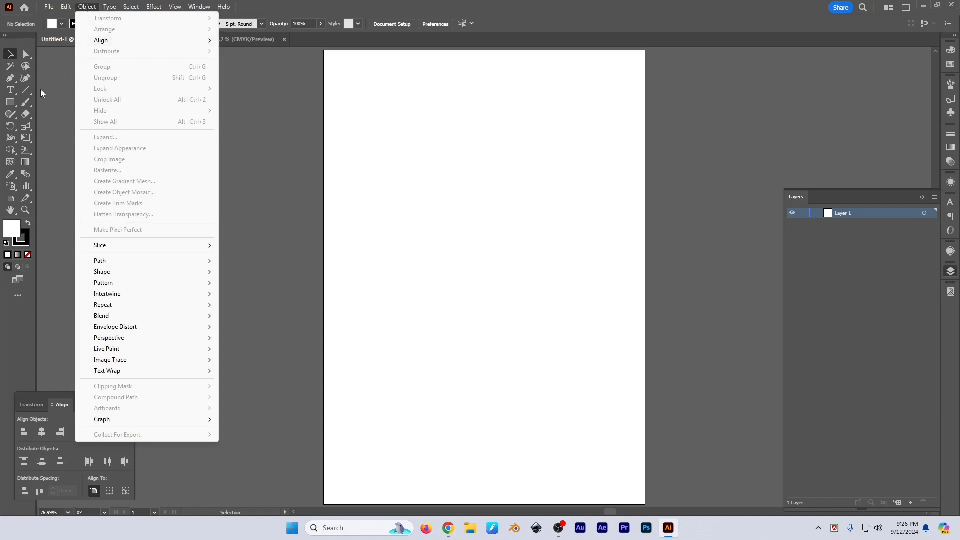
Step: Draw a circle about 104.5 mm across with the Rounded Rectangle tool and swap its fill and stroke for a solid black fill
{"action": "left_click", "coordinate": [10, 106]}
{"action": "left_click_drag", "start_coordinate": [10, 103], "coordinate": [71, 116]}
{"action": "mouse_move", "coordinate": [401, 154]}
{"action": "left_mouse_down", "text": "shift"}
{"action": "mouse_move", "coordinate": [567, 251]}
{"action": "mouse_move", "coordinate": [550, 224]}
{"action": "left_mouse_up", "text": "shift"}
{"action": "key", "text": "v"}
{"action": "left_click", "coordinate": [642, 289]}
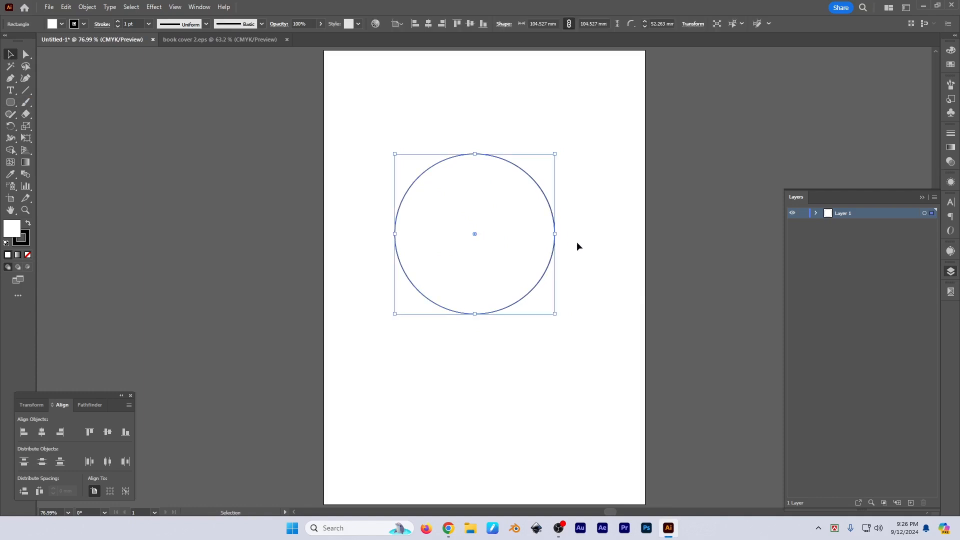
{"action": "key", "text": "shift+x"}
{"action": "left_click", "coordinate": [562, 249]}
{"action": "left_click", "coordinate": [548, 242]}
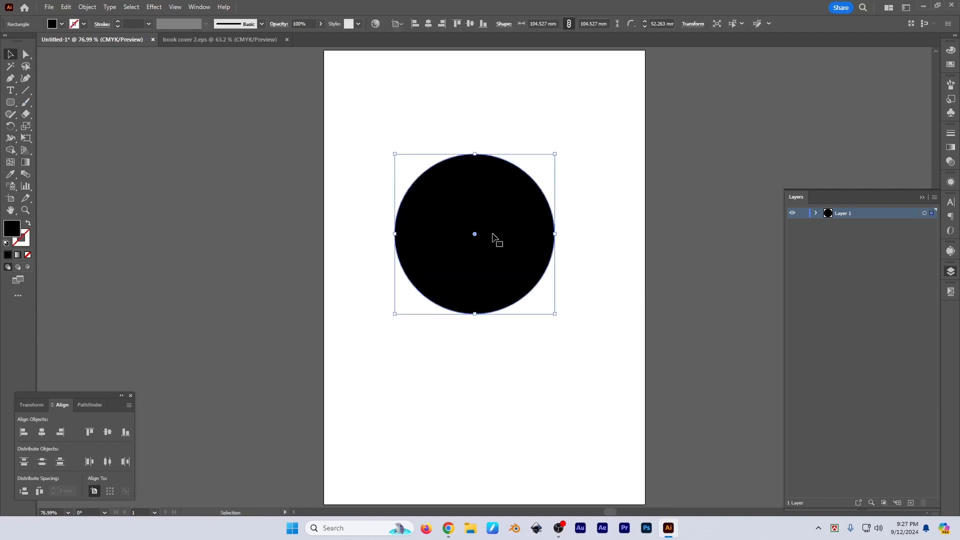
Step: Review the Transform, Arrange, Distribute, Lock and Hide commands for the selected black circle
{"action": "left_click", "coordinate": [85, 7]}
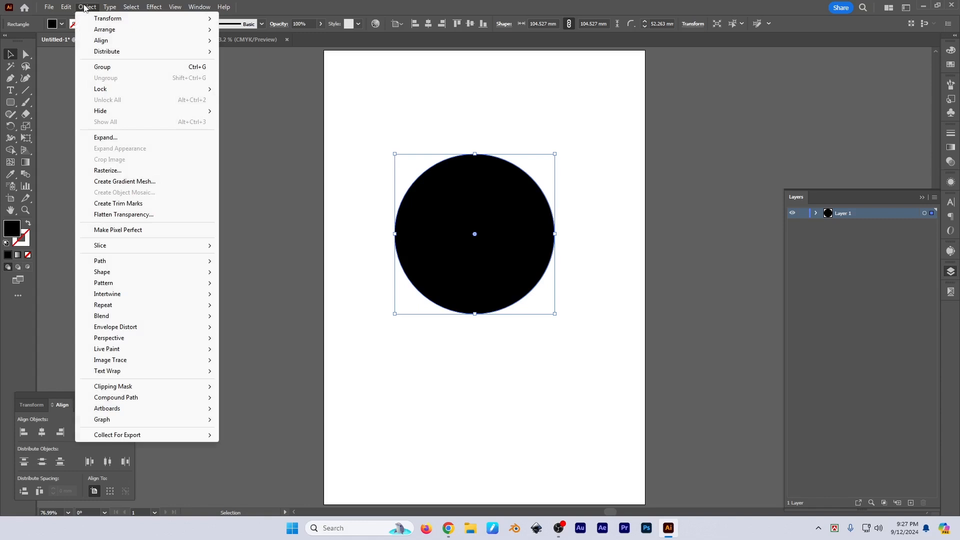
{"action": "mouse_move", "coordinate": [120, 21]}
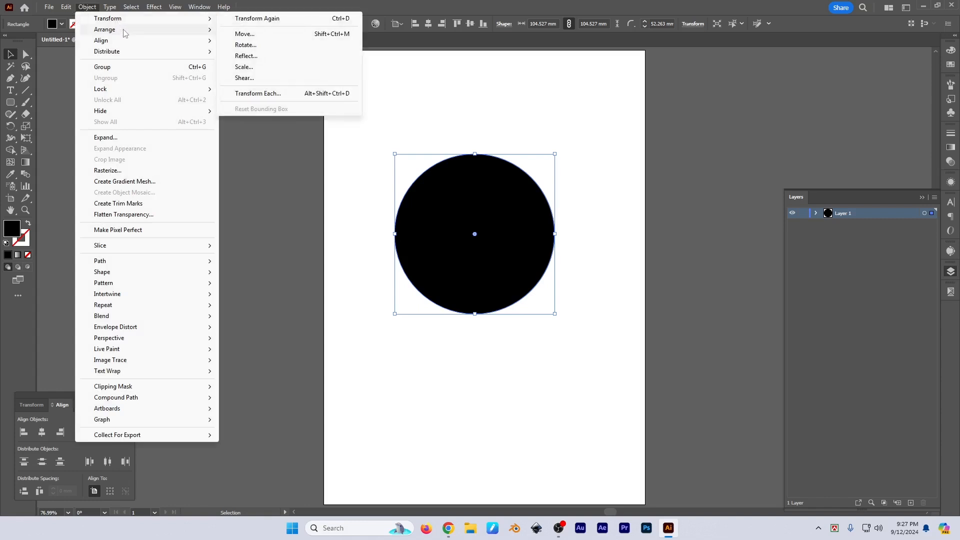
{"action": "mouse_move", "coordinate": [128, 56]}
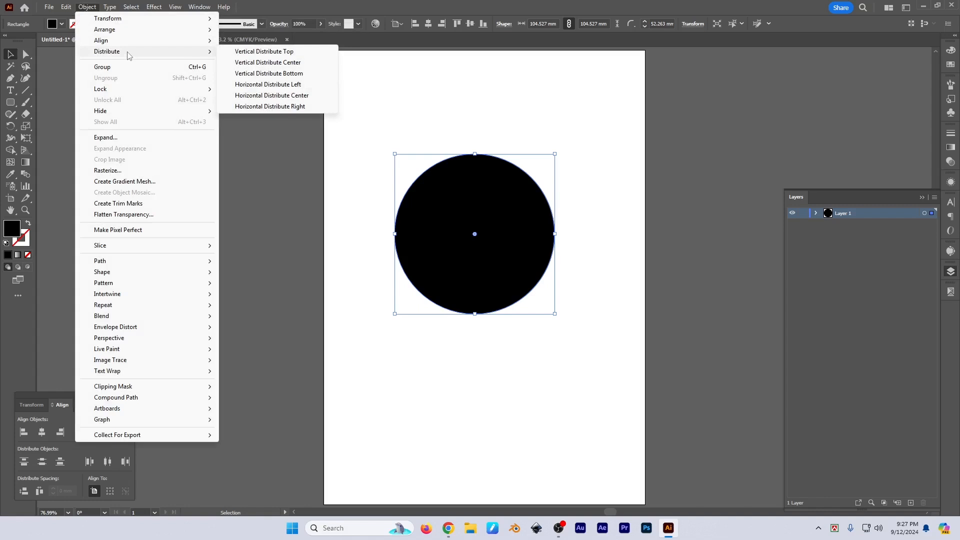
{"action": "mouse_move", "coordinate": [111, 90]}
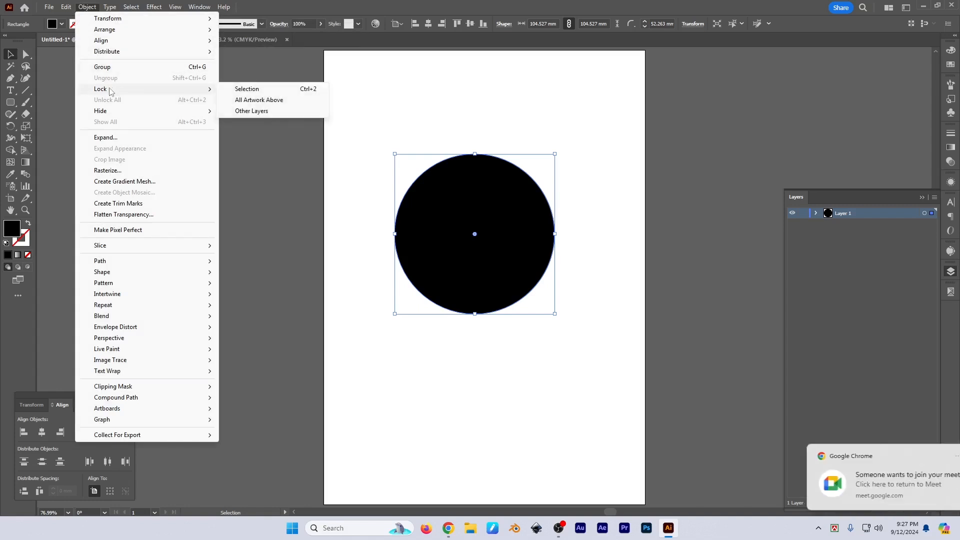
{"action": "mouse_move", "coordinate": [119, 115]}
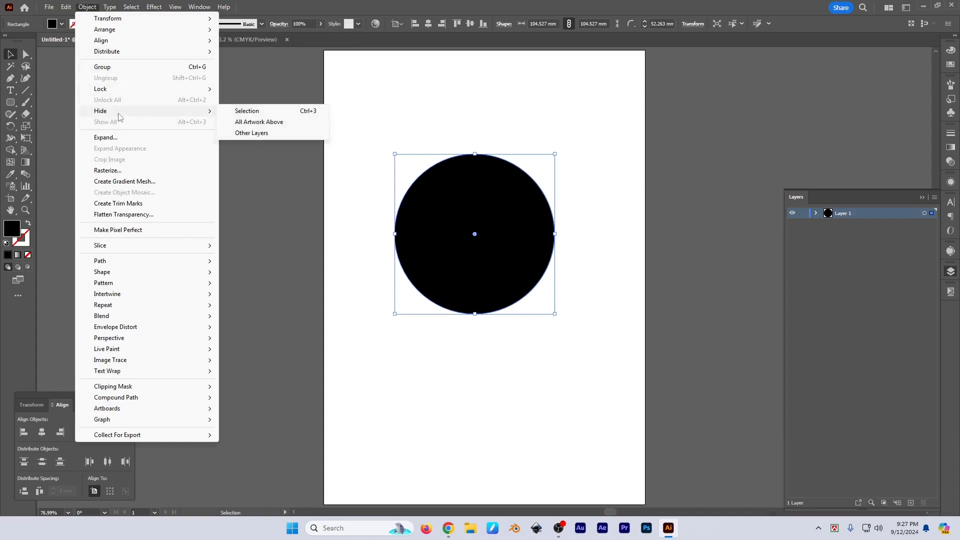
{"action": "left_click", "coordinate": [628, 165]}
Step: Shift the circle slightly to the left on the page and examine the Transform commands offered for it
{"action": "left_click_drag", "start_coordinate": [507, 221], "coordinate": [479, 222]}
{"action": "left_click", "coordinate": [87, 7]}
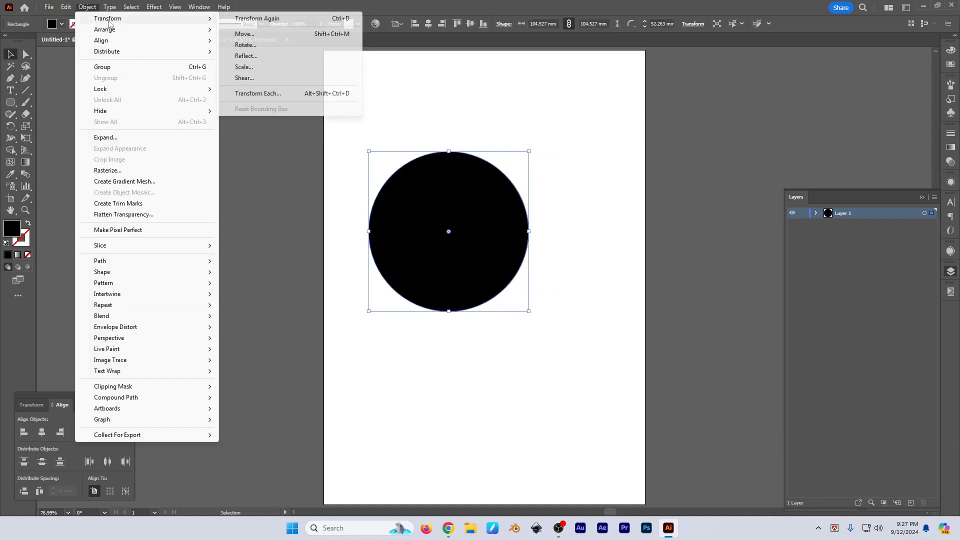
{"action": "left_click", "coordinate": [582, 256]}
{"action": "left_click", "coordinate": [446, 216]}
{"action": "right_click", "coordinate": [447, 197]}
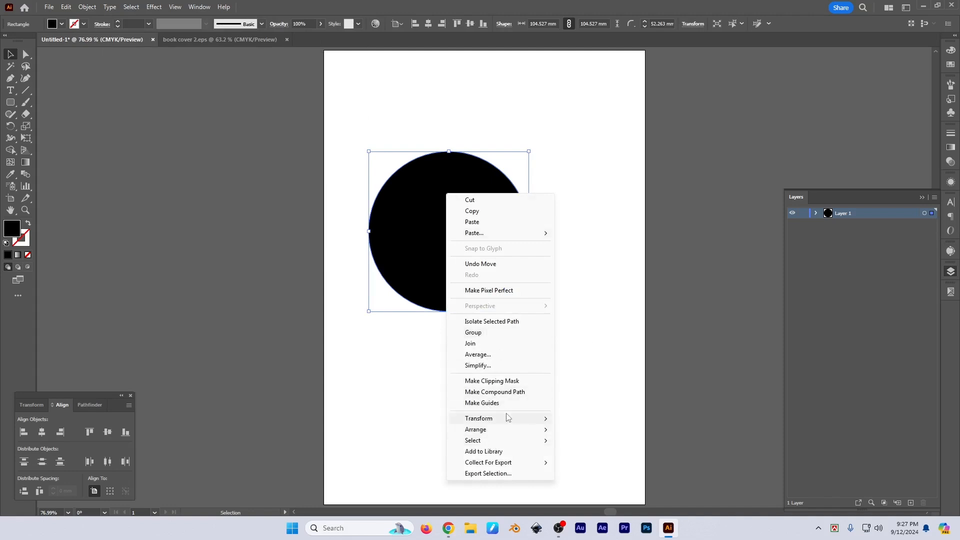
{"action": "mouse_move", "coordinate": [507, 417]}
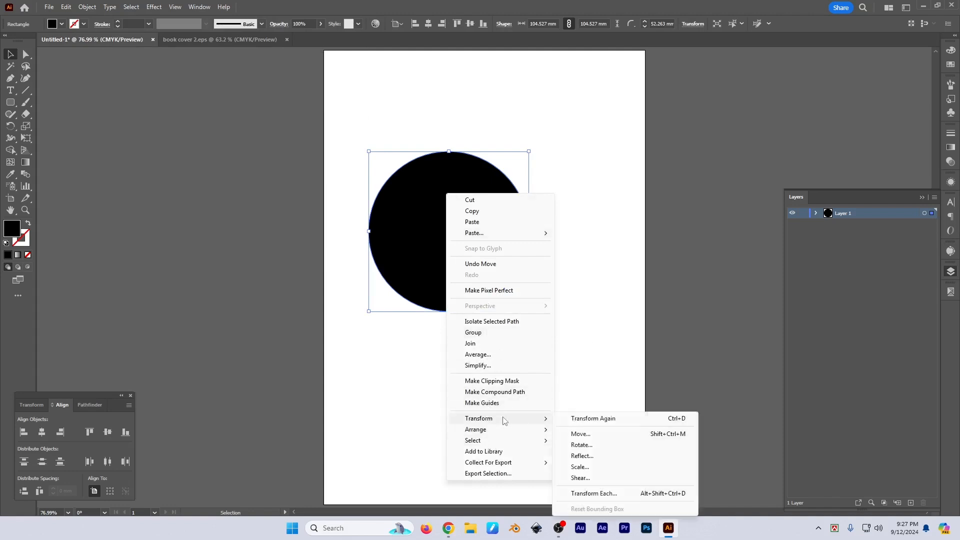
{"action": "left_click", "coordinate": [589, 238]}
{"action": "left_click", "coordinate": [467, 193]}
{"action": "left_click", "coordinate": [87, 7]}
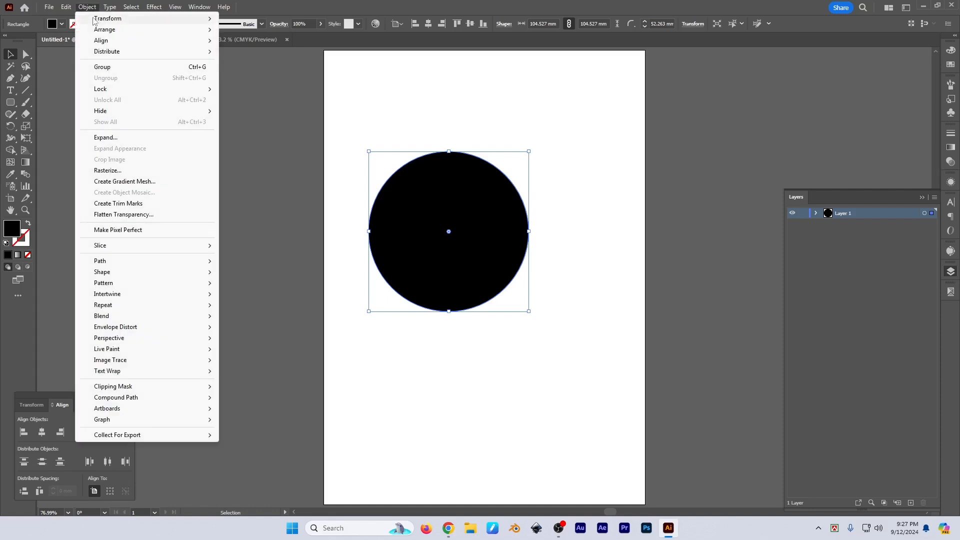
{"action": "mouse_move", "coordinate": [109, 21]}
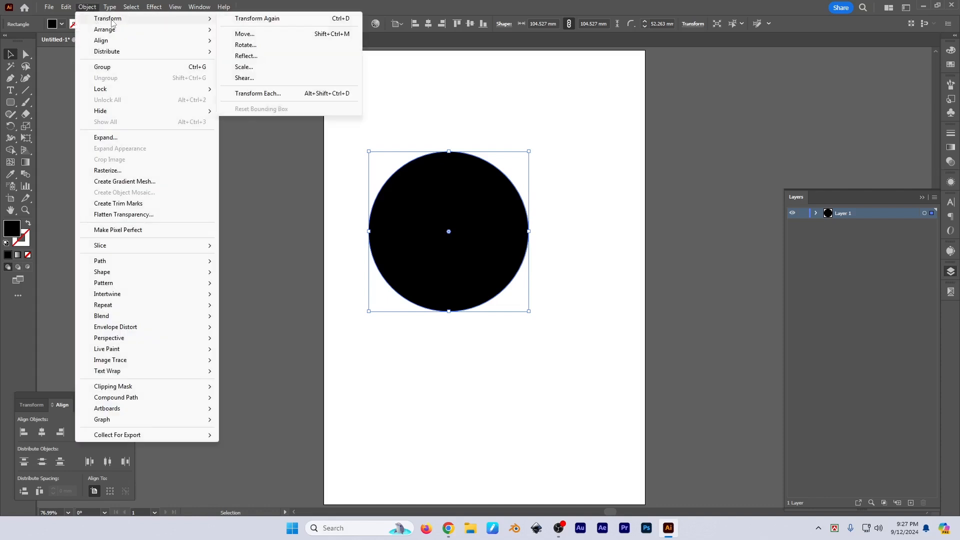
{"action": "left_click", "coordinate": [592, 152]}
Step: Move the black circle around the artboard and place it near the page's upper-left corner
{"action": "left_click_drag", "start_coordinate": [449, 250], "coordinate": [536, 207]}
{"action": "left_click_drag", "start_coordinate": [614, 202], "coordinate": [451, 159]}
{"action": "key", "text": "space"}
{"action": "left_click_drag", "start_coordinate": [575, 168], "coordinate": [556, 209]}
{"action": "left_click_drag", "start_coordinate": [423, 204], "coordinate": [423, 208]}
{"action": "left_click_drag", "start_coordinate": [389, 218], "coordinate": [426, 216]}
{"action": "left_click_drag", "start_coordinate": [441, 210], "coordinate": [426, 209]}
{"action": "mouse_move", "coordinate": [432, 218]}
{"action": "left_mouse_down"}
{"action": "mouse_move", "coordinate": [447, 219]}
{"action": "mouse_move", "coordinate": [418, 207]}
{"action": "left_mouse_up"}
{"action": "key", "text": "space"}
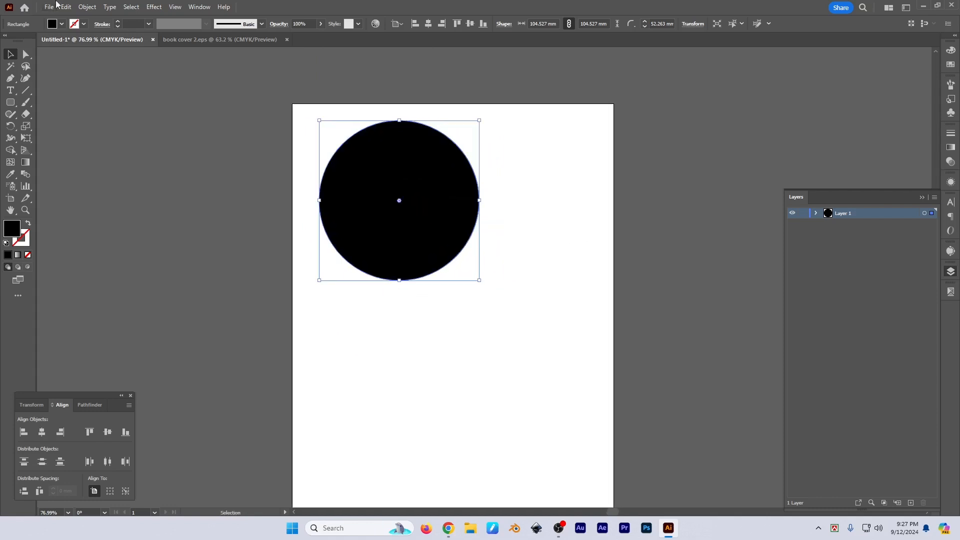
Step: Apply Transform Again to the black circle, and reposition it in the upper-left part of the page
{"action": "left_click", "coordinate": [85, 8]}
{"action": "left_click", "coordinate": [83, 8]}
{"action": "left_click", "coordinate": [85, 7]}
{"action": "mouse_move", "coordinate": [104, 19]}
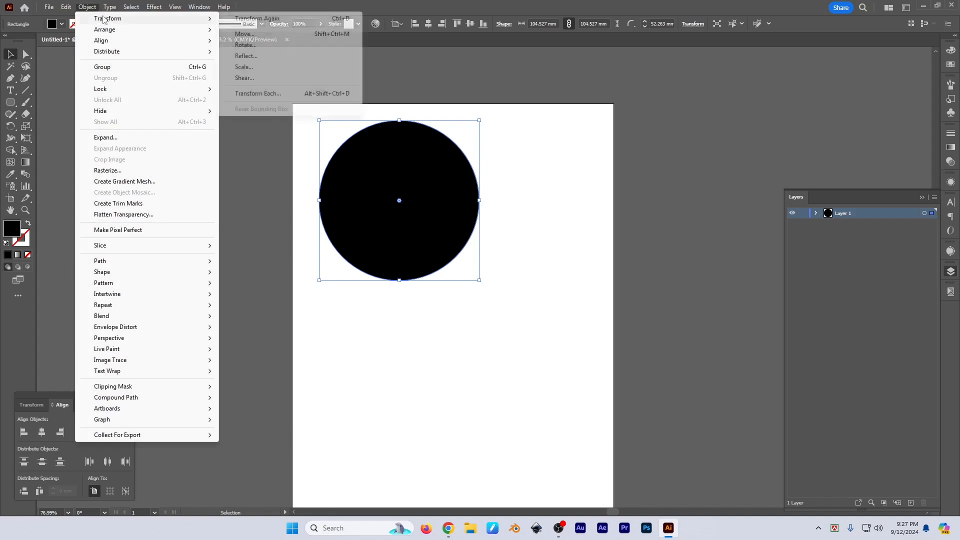
{"action": "left_click", "coordinate": [294, 19]}
{"action": "left_click", "coordinate": [560, 216]}
{"action": "left_click_drag", "start_coordinate": [401, 195], "coordinate": [404, 195]}
{"action": "left_click", "coordinate": [525, 252]}
{"action": "left_click_drag", "start_coordinate": [345, 148], "coordinate": [376, 174]}
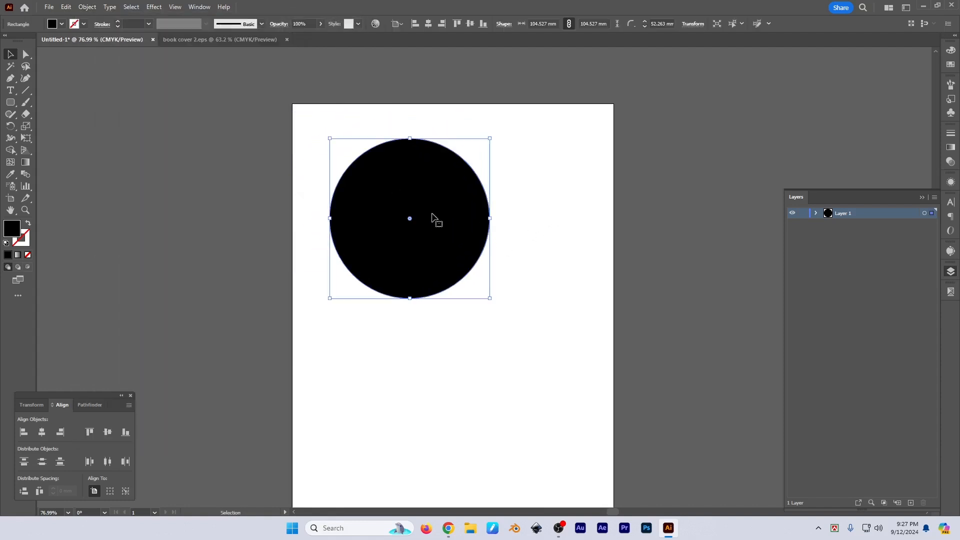
Step: Delete the black circle and draw a circle about 82 mm across with the Ellipse tool in the page's upper-left area
{"action": "key", "text": "Delete"}
{"action": "left_click_drag", "start_coordinate": [10, 102], "coordinate": [45, 126]}
{"action": "left_click_drag", "start_coordinate": [310, 148], "coordinate": [437, 240]}
{"action": "key", "text": "v"}
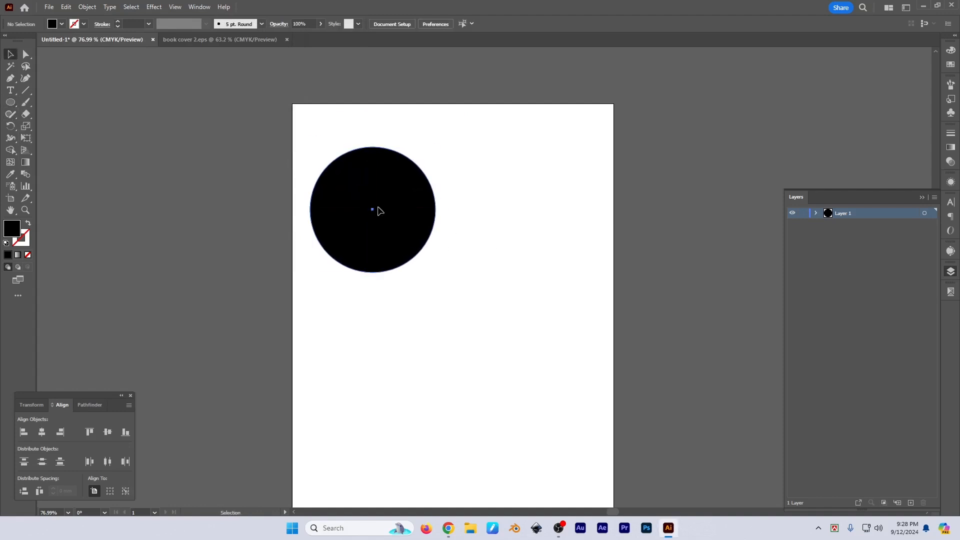
Step: Apply Transform Again to the new ellipse circle and move it back toward the page's upper-left corner
{"action": "left_click", "coordinate": [87, 7]}
{"action": "mouse_move", "coordinate": [100, 16]}
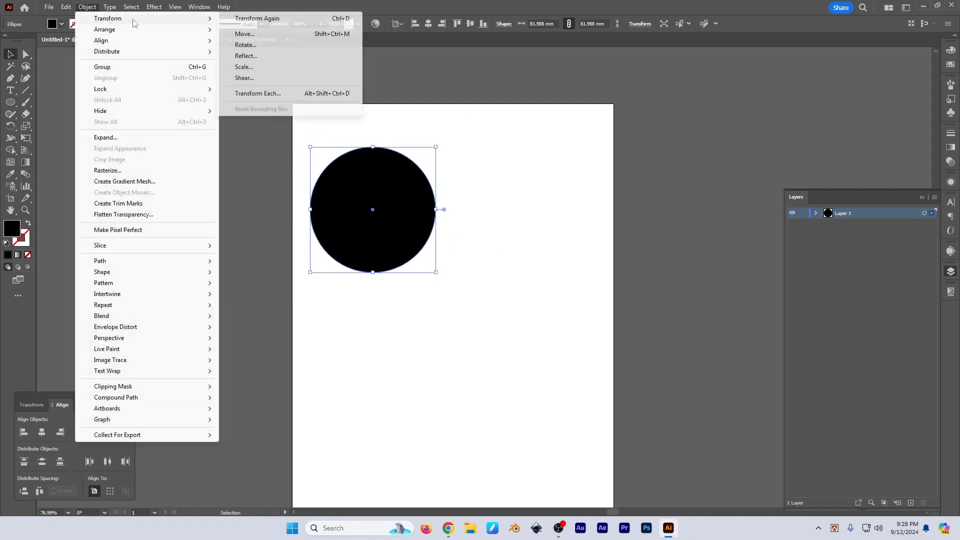
{"action": "left_click", "coordinate": [248, 17]}
{"action": "left_click_drag", "start_coordinate": [416, 245], "coordinate": [377, 205]}
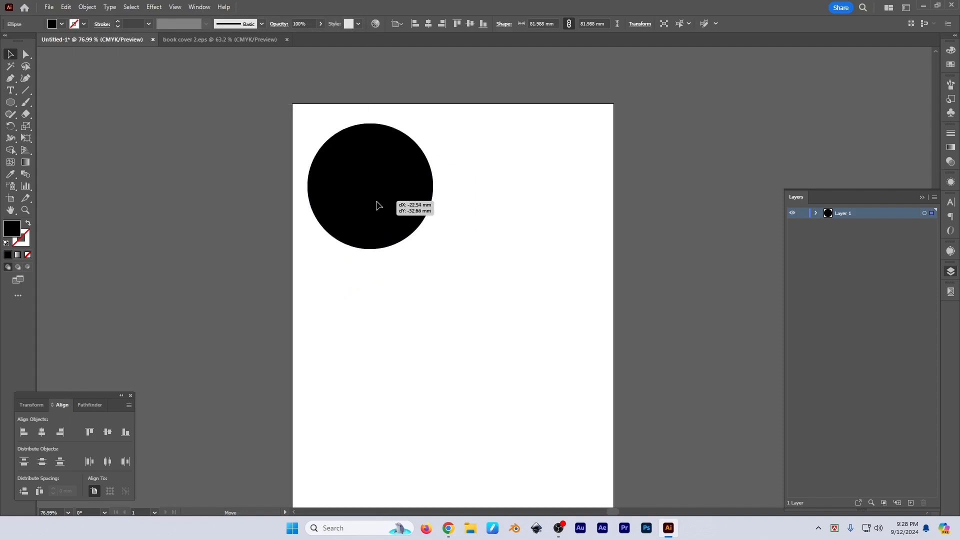
{"action": "key", "text": "ctrl+space"}
{"action": "left_click", "coordinate": [400, 175]}
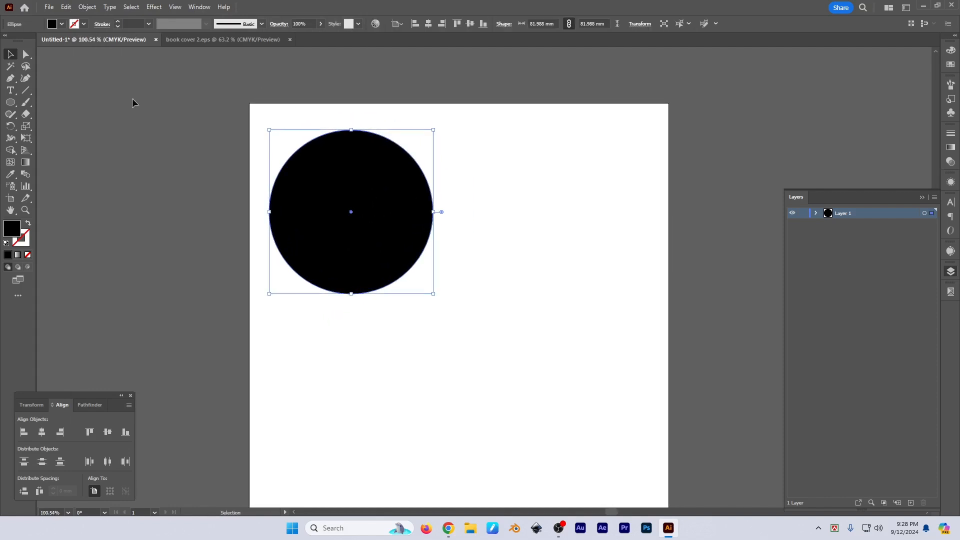
Step: Scale the circle down proportionally to about 61.7 mm across
{"action": "left_click", "coordinate": [87, 7]}
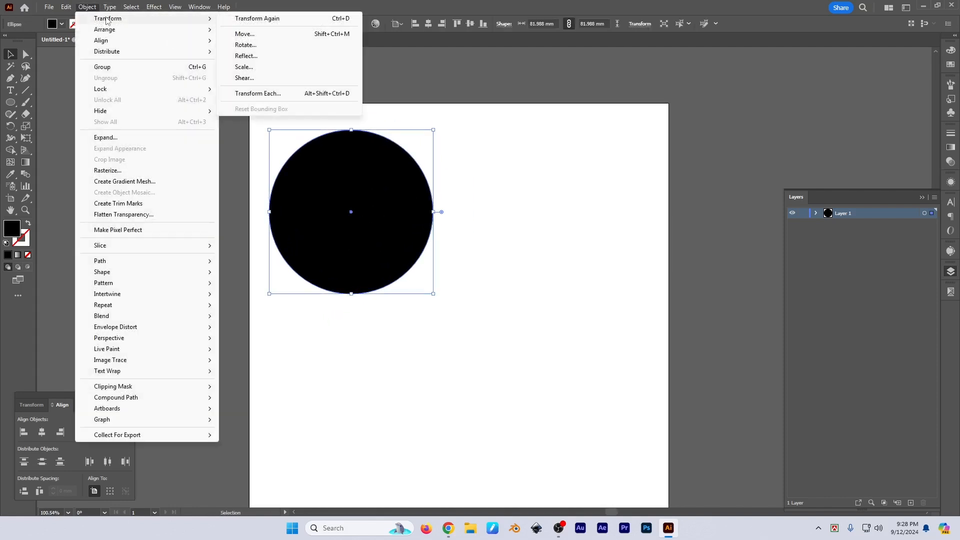
{"action": "left_click", "coordinate": [477, 209]}
{"action": "left_click", "coordinate": [381, 231]}
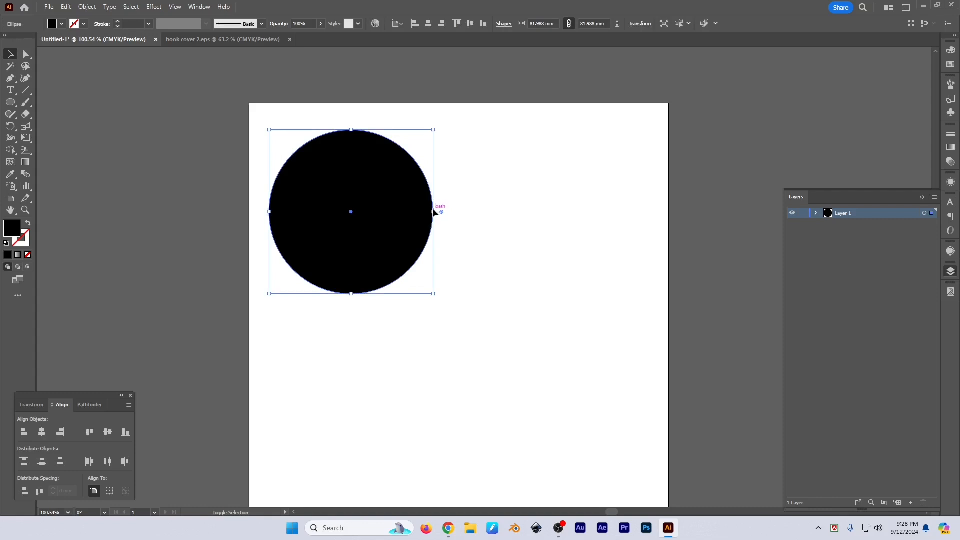
{"action": "left_click_drag", "start_coordinate": [433, 211], "coordinate": [393, 212]}
{"action": "scroll", "coordinate": [434, 237], "scroll_direction": "up", "scroll_amount": 2}
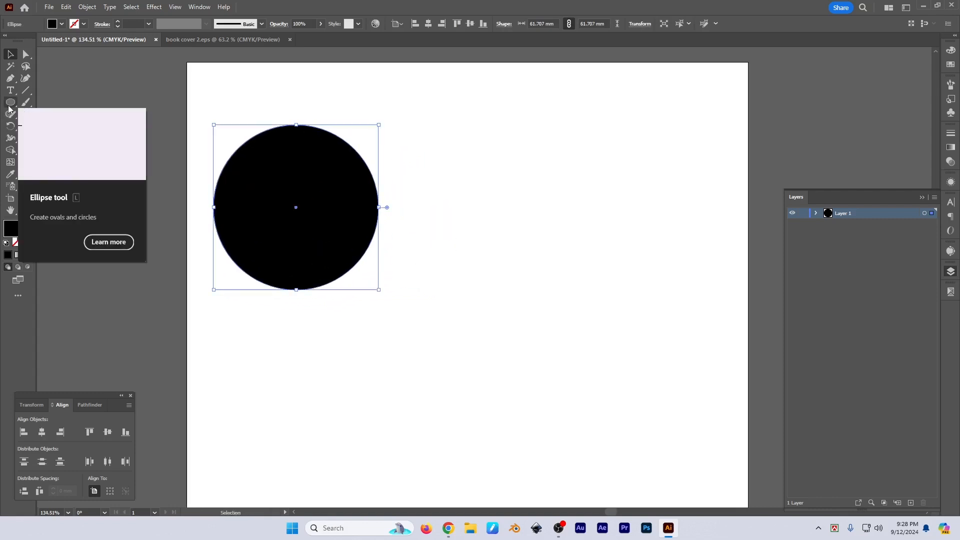
Step: Swap the circle's fill and stroke so it is only outlined, and set its stroke weight to 4 pt
{"action": "key", "text": "shift+x"}
{"action": "left_click", "coordinate": [140, 23]}
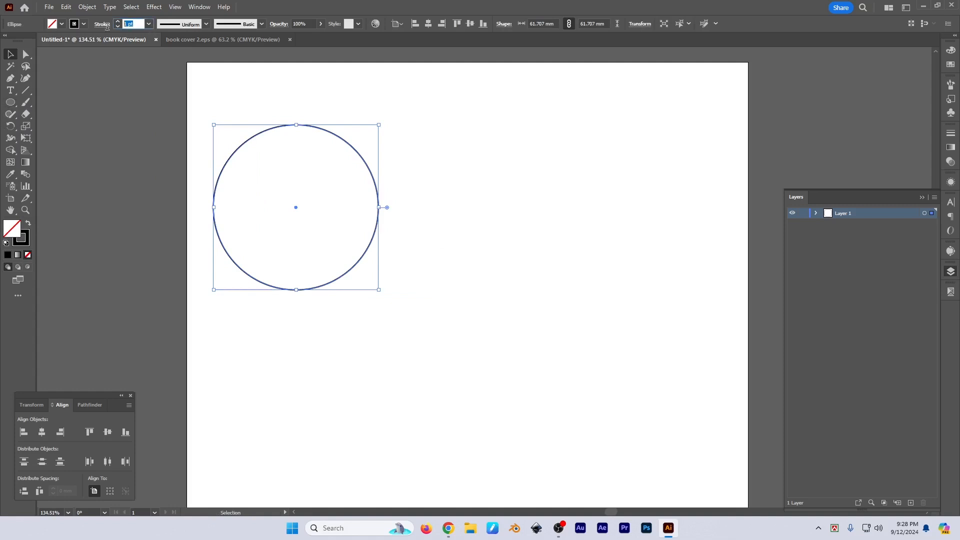
{"action": "key", "text": "Up"}
{"action": "key", "text": "Up"}
{"action": "key", "text": "Up"}
{"action": "left_click", "coordinate": [533, 241]}
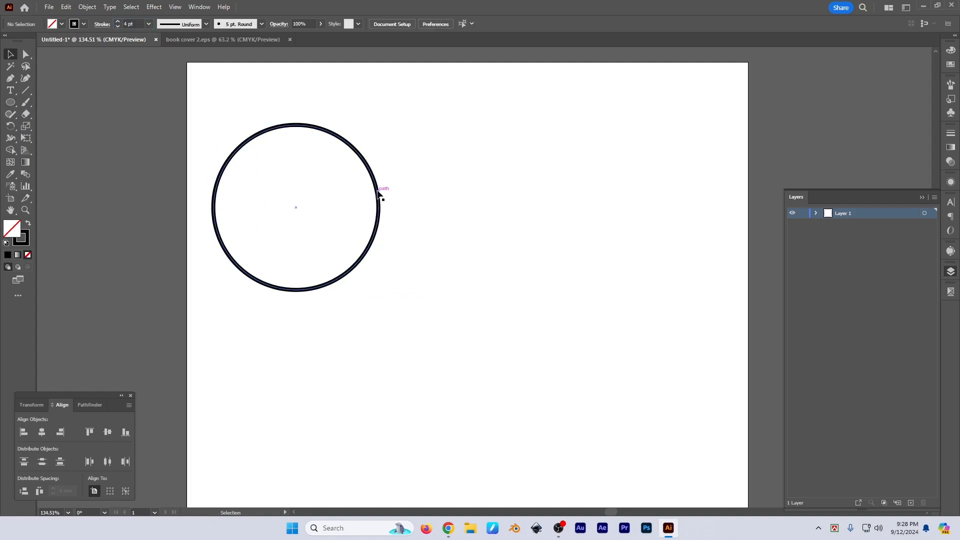
Step: Shift the outlined circle slightly toward the page centre and rotate a copy counterclockwise about its bottom anchor point
{"action": "left_click_drag", "start_coordinate": [378, 195], "coordinate": [426, 206]}
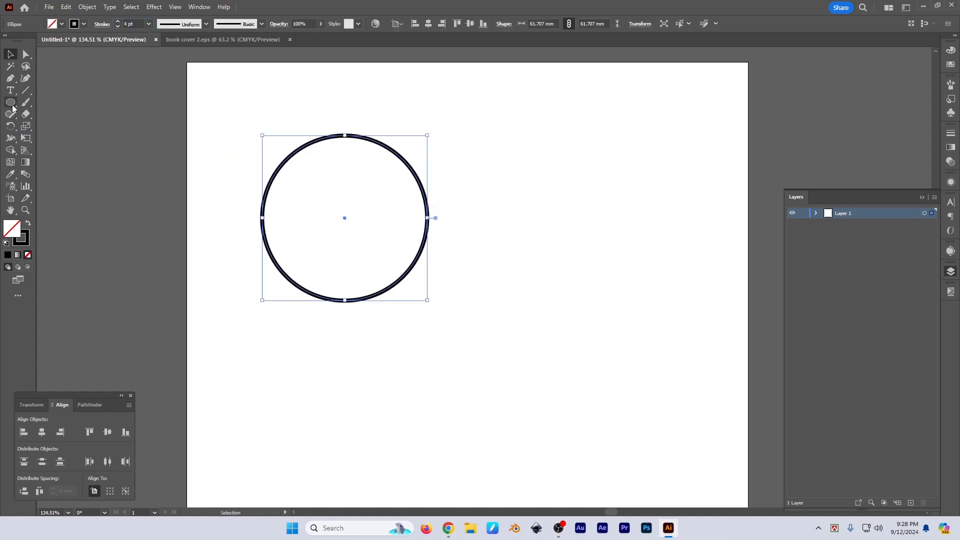
{"action": "left_click", "coordinate": [11, 125]}
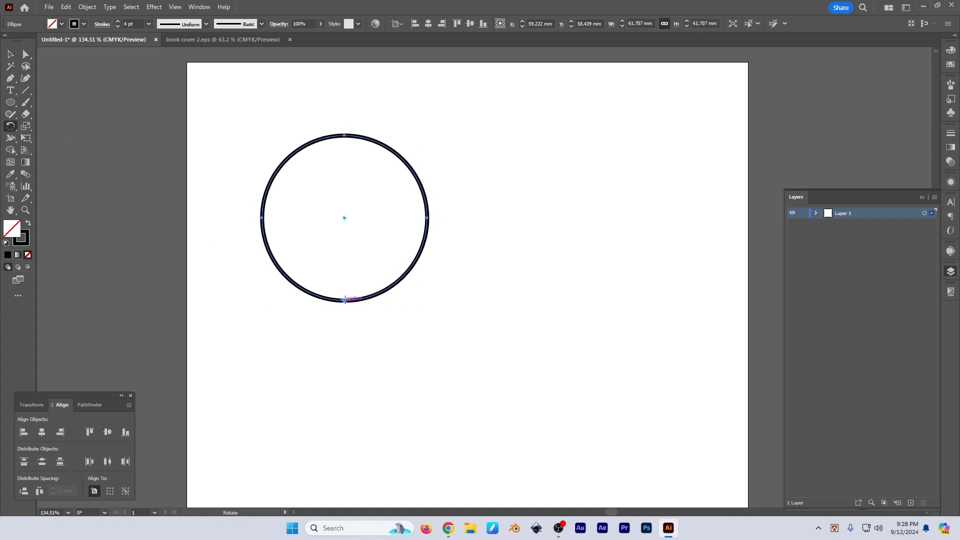
{"action": "left_click_drag", "start_coordinate": [454, 120], "coordinate": [362, 118]}
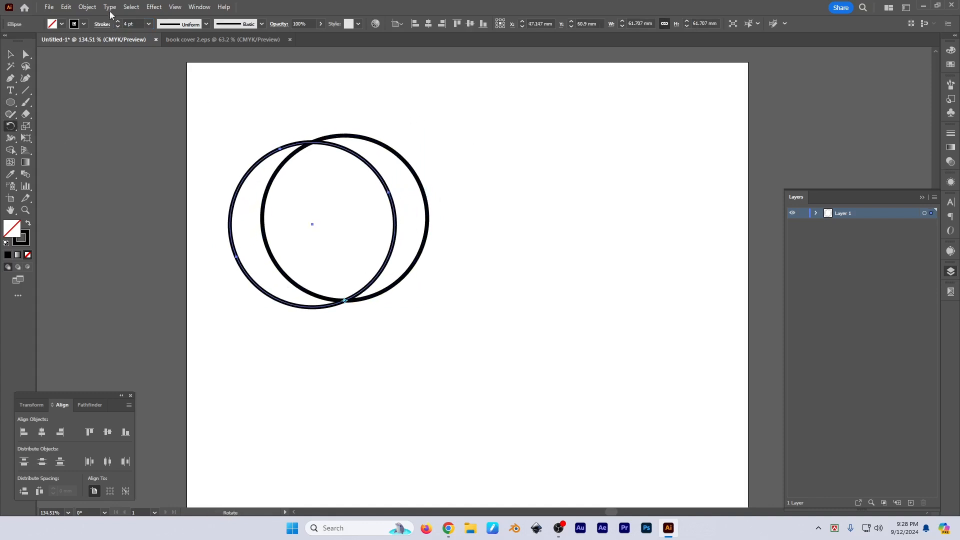
Step: Apply Transform Again twice to add two more circle copies rotated about the same bottom point
{"action": "left_click", "coordinate": [87, 6]}
{"action": "mouse_move", "coordinate": [111, 20]}
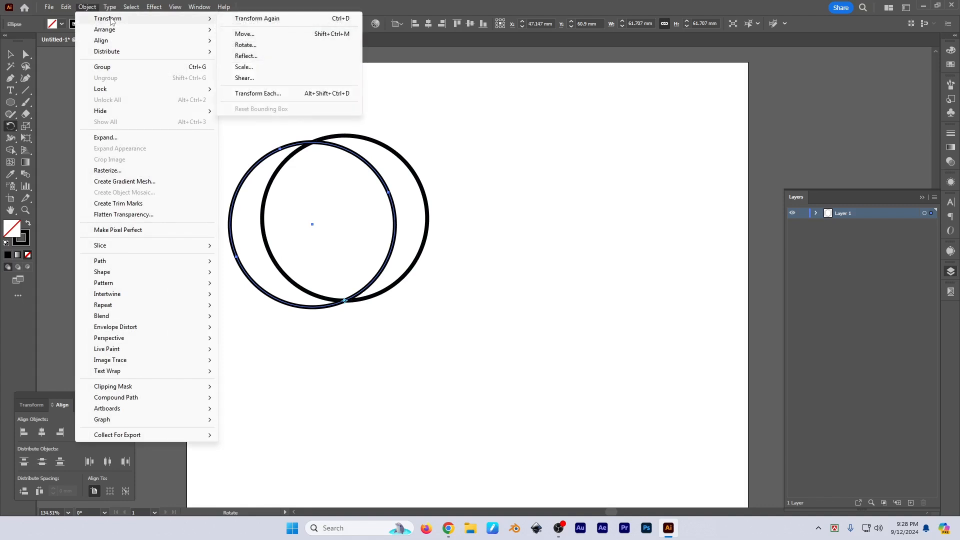
{"action": "left_click", "coordinate": [273, 18]}
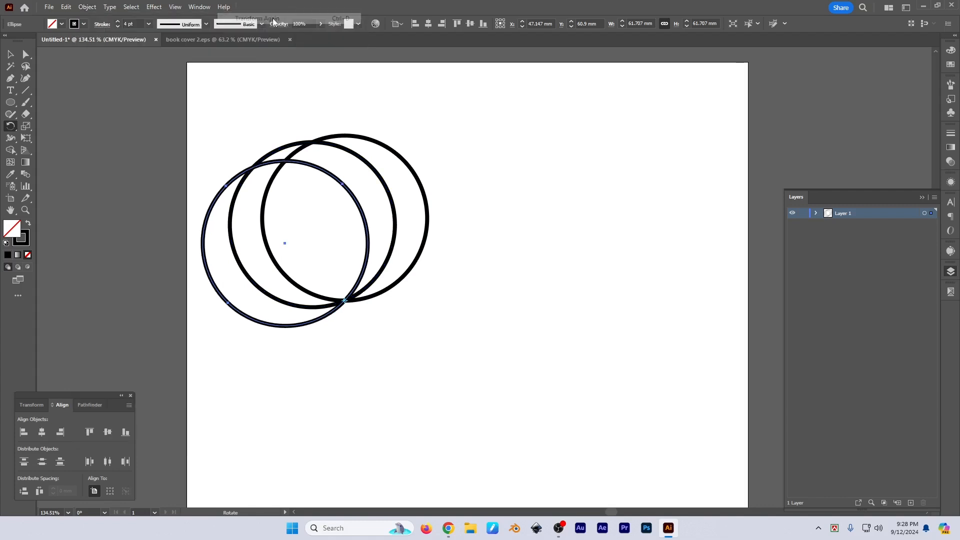
{"action": "left_click", "coordinate": [88, 7]}
{"action": "mouse_move", "coordinate": [203, 20]}
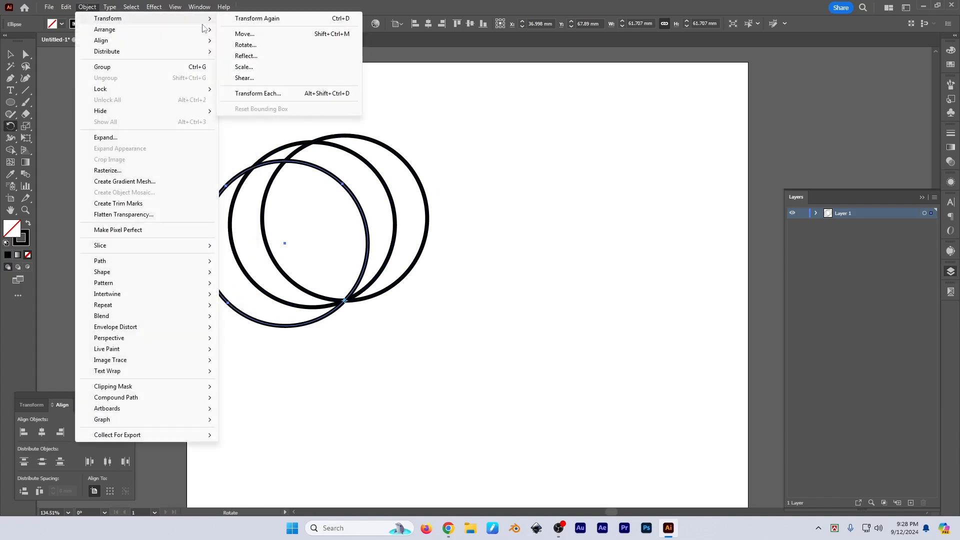
{"action": "left_click", "coordinate": [257, 19]}
Step: Repeat Transform Again until the rotated circles form a complete flower-like ring, and deselect the artwork
{"action": "key", "text": "ctrl+d"}
{"action": "key", "text": "ctrl+d"}
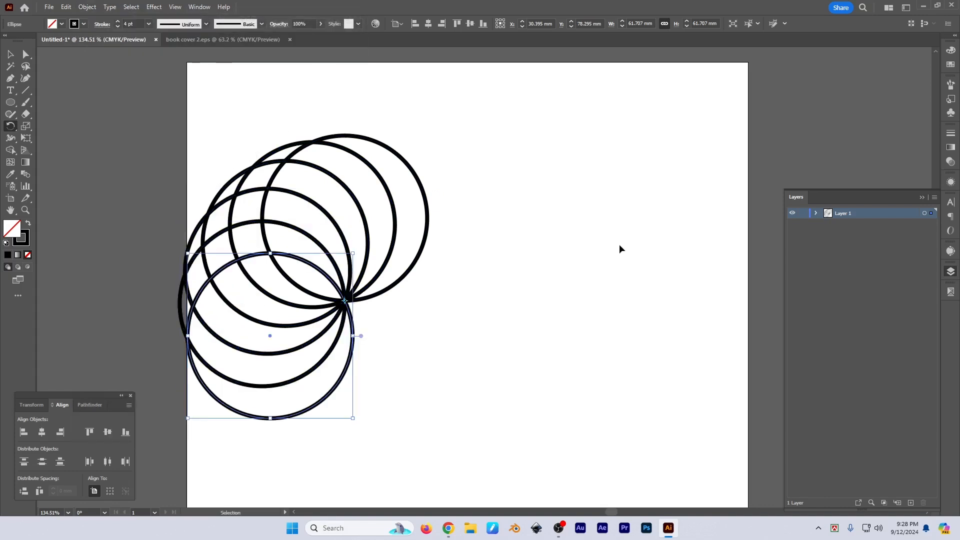
{"action": "key", "text": "ctrl+d"}
{"action": "key", "text": "ctrl+d"}
{"action": "key", "text": "ctrl+d"}
{"action": "key", "text": "ctrl+d"}
{"action": "key", "text": "ctrl+d"}
{"action": "key", "text": "ctrl+d"}
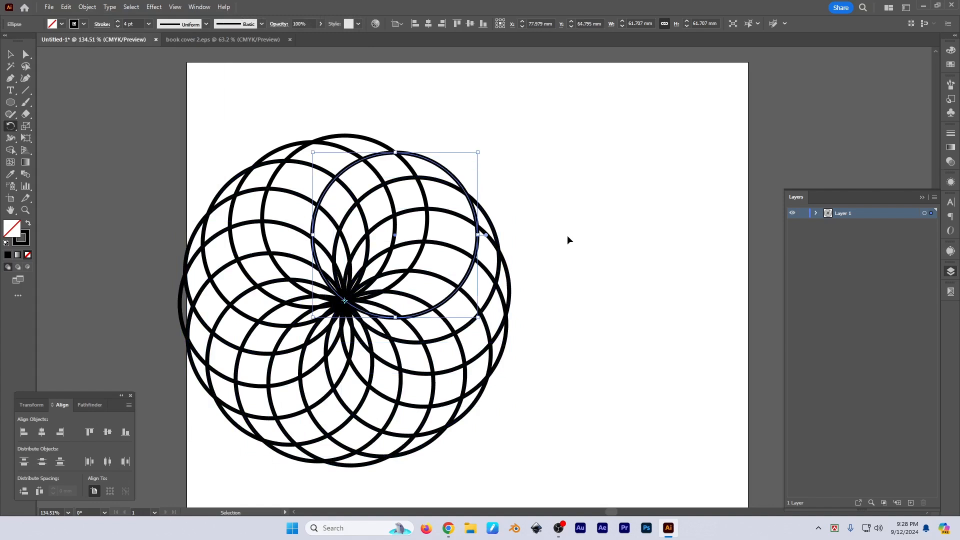
{"action": "key", "text": "ctrl+d"}
{"action": "key", "text": "v"}
{"action": "left_click", "coordinate": [616, 287]}
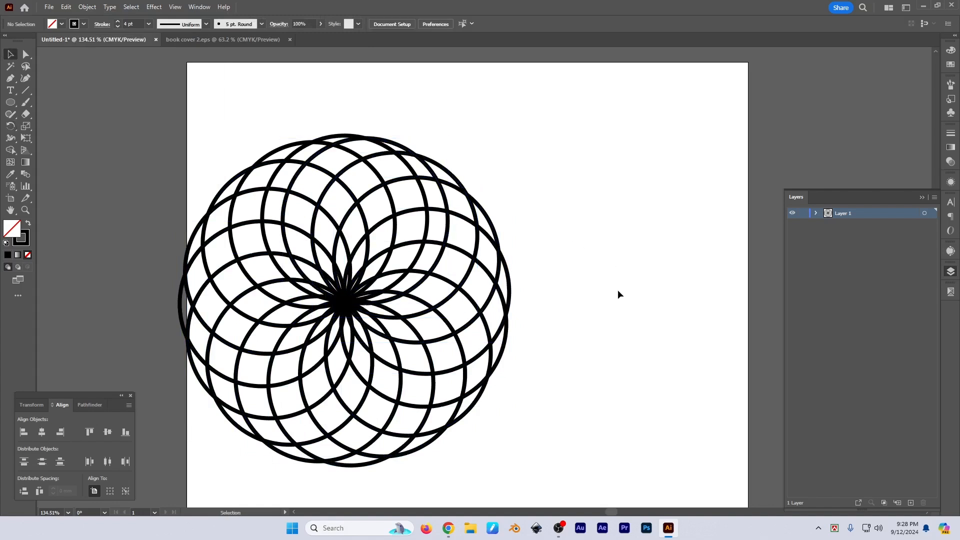
Step: Cut the topmost circle of the ring, delete all the remaining circles, and paste the cut circle back in front
{"action": "left_click_drag", "start_coordinate": [617, 290], "coordinate": [615, 276]}
{"action": "key", "text": "ctrl+z"}
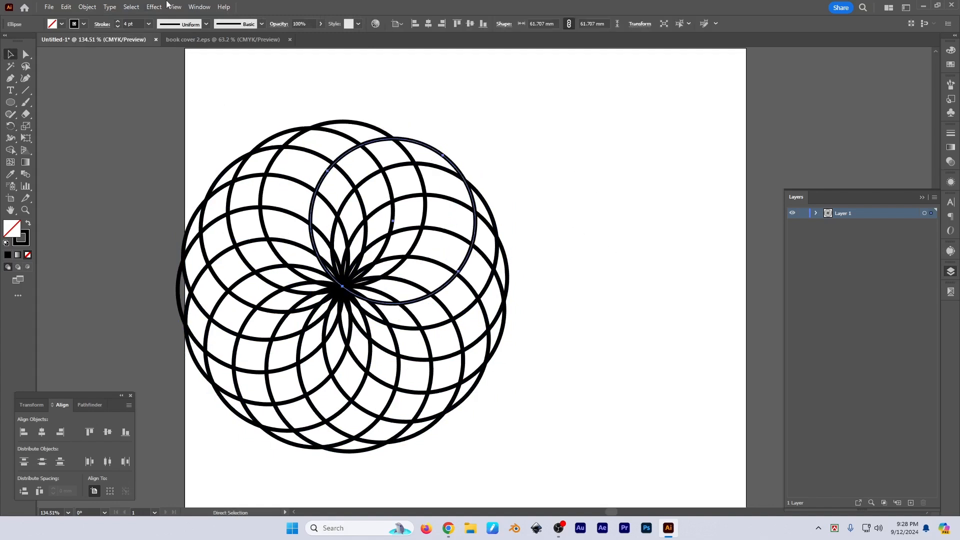
{"action": "key", "text": "v"}
{"action": "left_click", "coordinate": [378, 115]}
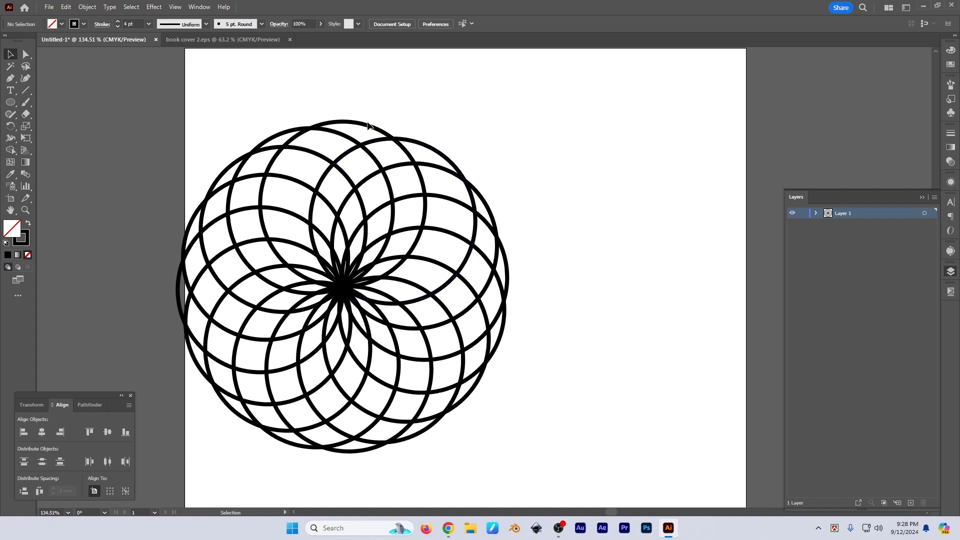
{"action": "left_click", "coordinate": [369, 125]}
{"action": "left_click_drag", "start_coordinate": [206, 122], "coordinate": [546, 440]}
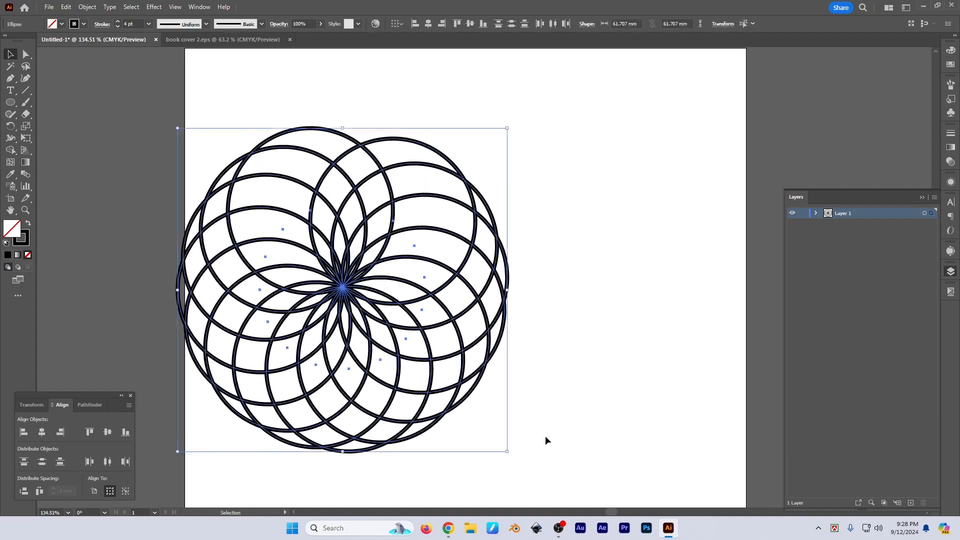
{"action": "key", "text": "Delete"}
{"action": "key", "text": "ctrl+f"}
{"action": "left_click", "coordinate": [431, 215]}
{"action": "scroll", "coordinate": [411, 175], "scroll_direction": "up", "scroll_amount": 2}
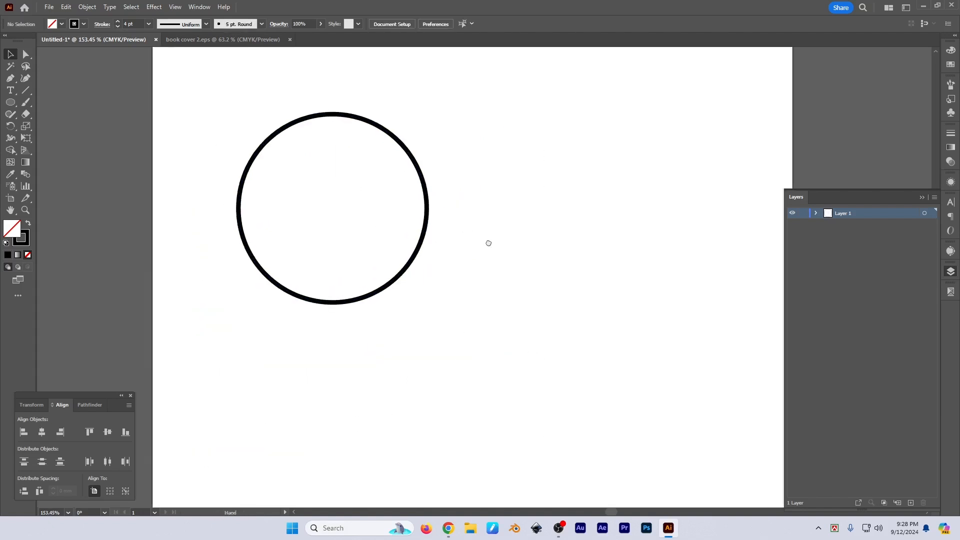
Step: Move the circle to the page's left edge and build an evenly spaced horizontal row of four with one copy and Transform Again
{"action": "left_click_drag", "start_coordinate": [427, 172], "coordinate": [348, 154]}
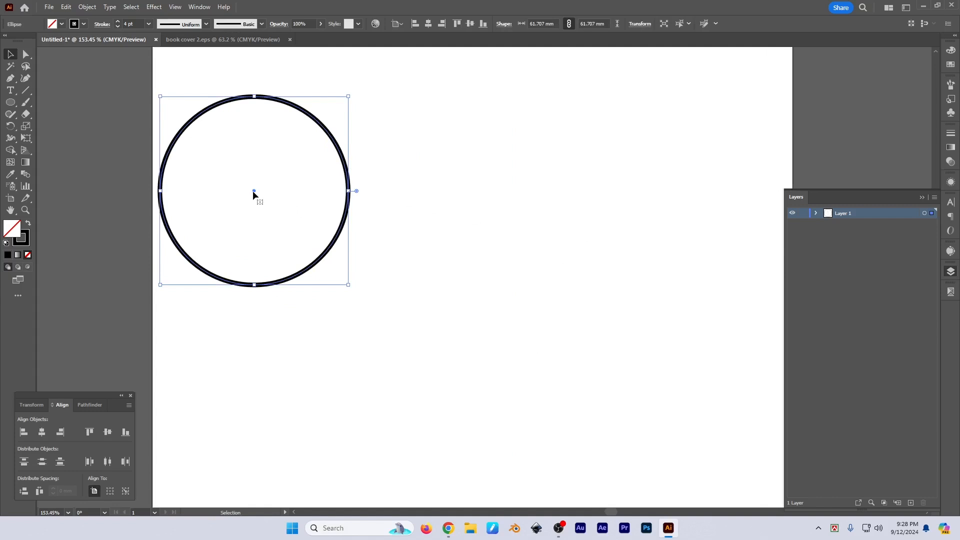
{"action": "left_click_drag", "start_coordinate": [253, 191], "coordinate": [481, 191]}
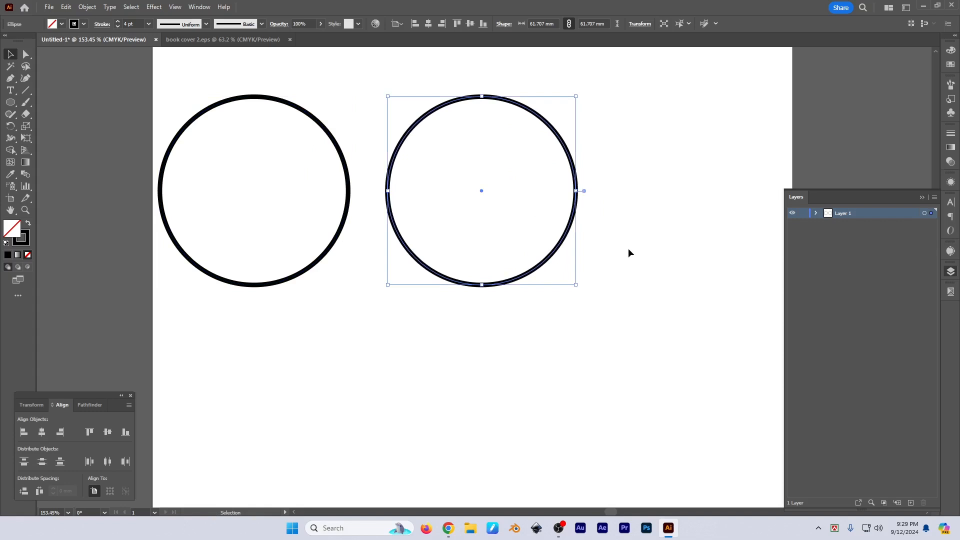
{"action": "scroll", "coordinate": [518, 242], "scroll_direction": "down", "scroll_amount": 2, "text": "alt"}
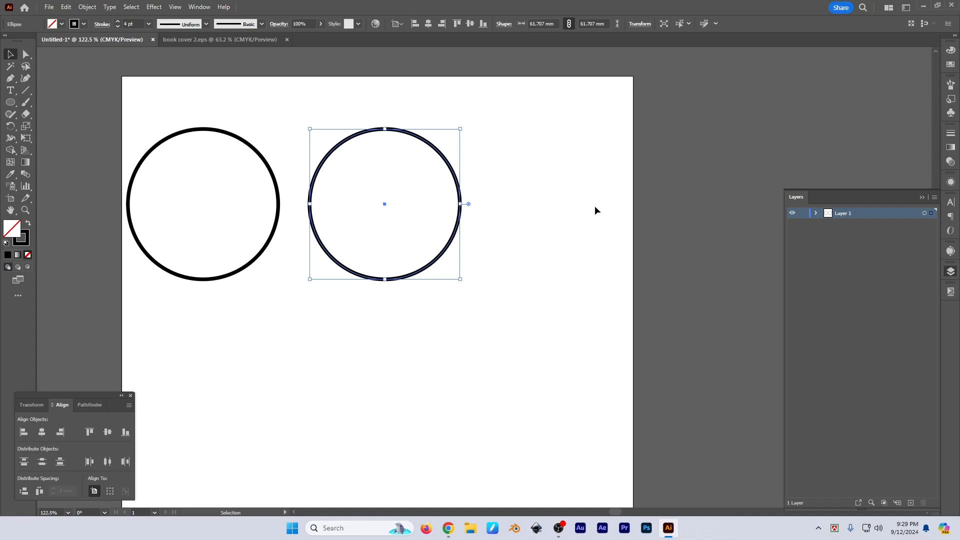
{"action": "key", "text": "ctrl+d"}
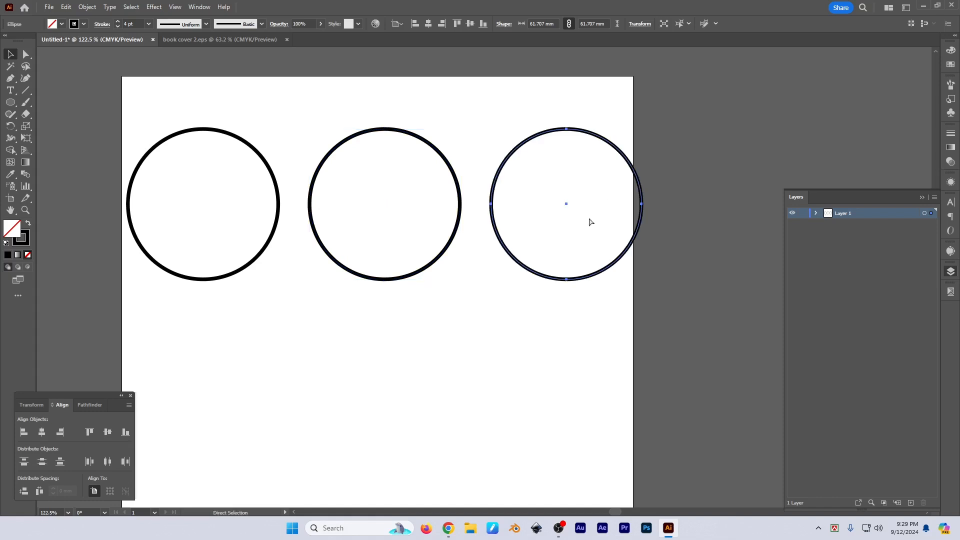
{"action": "key", "text": "ctrl+d"}
{"action": "scroll", "coordinate": [568, 335], "scroll_direction": "down", "scroll_amount": 3}
{"action": "left_click", "coordinate": [536, 311]}
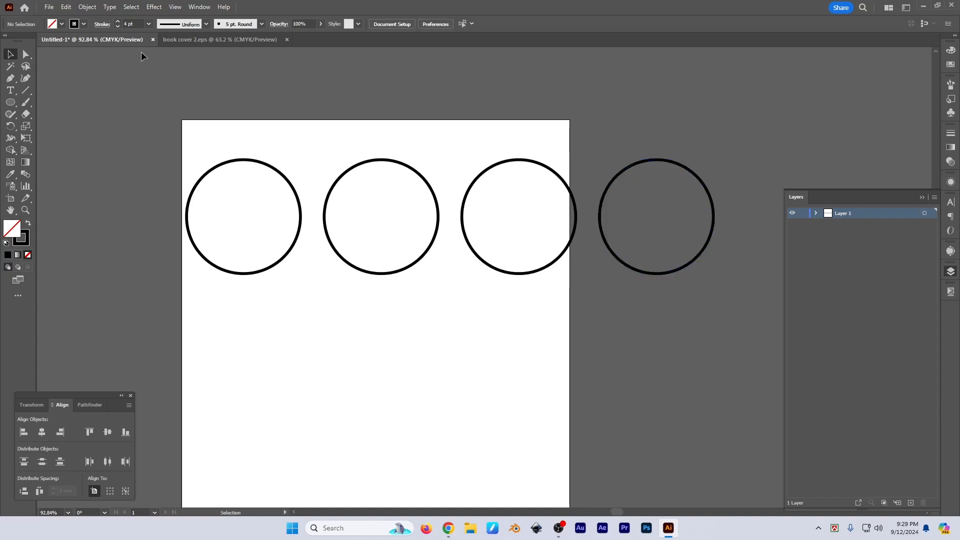
{"action": "left_click", "coordinate": [87, 7]}
{"action": "left_click", "coordinate": [369, 160]}
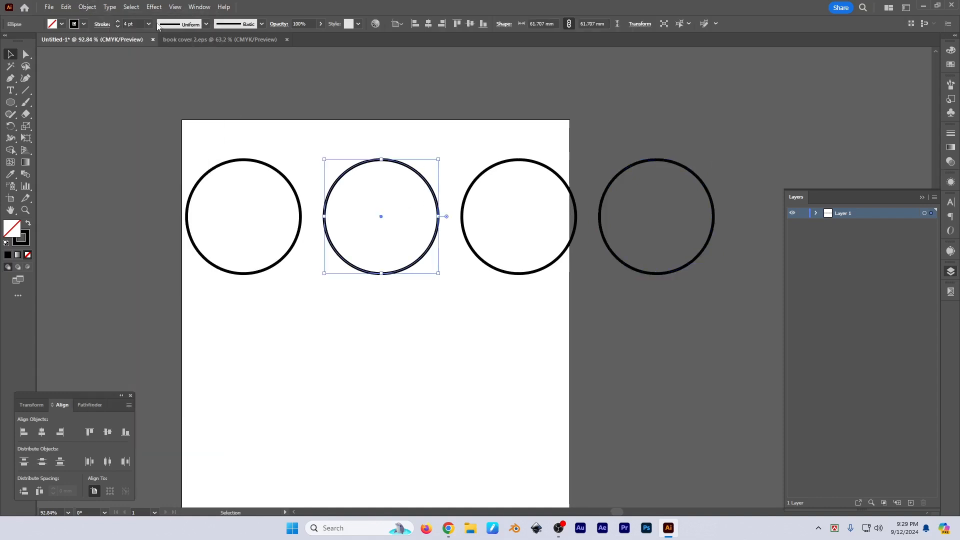
{"action": "left_click", "coordinate": [92, 9]}
{"action": "mouse_move", "coordinate": [108, 18]}
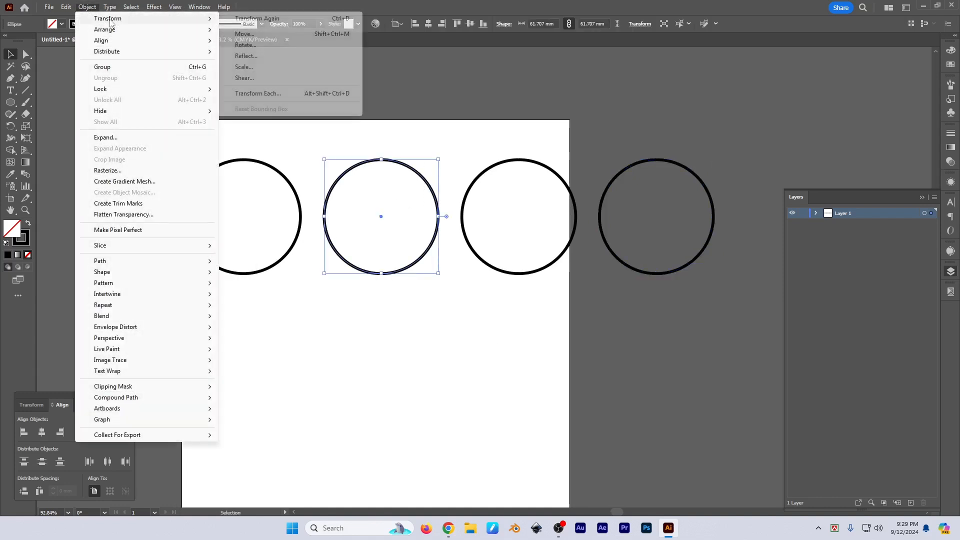
{"action": "left_click", "coordinate": [274, 35]}
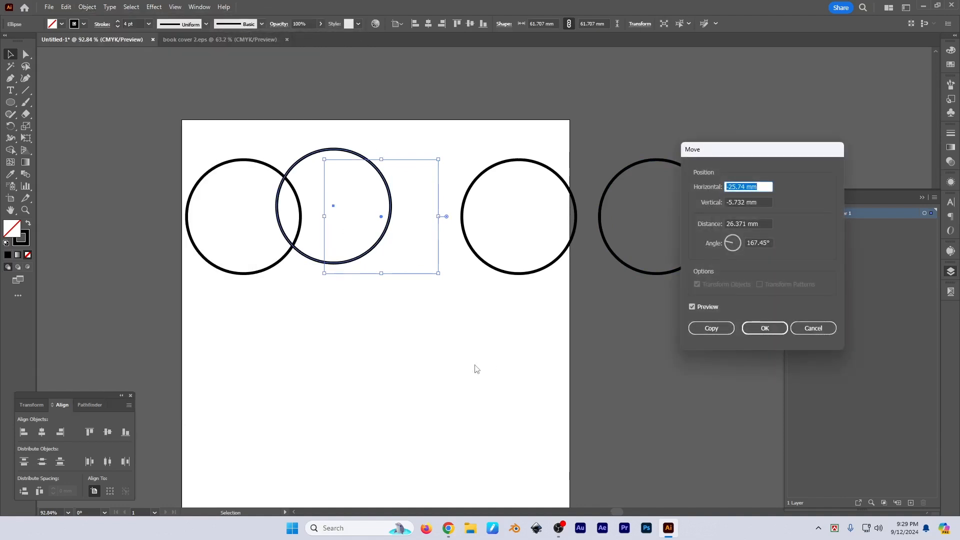
{"action": "left_click_drag", "start_coordinate": [750, 150], "coordinate": [633, 116]}
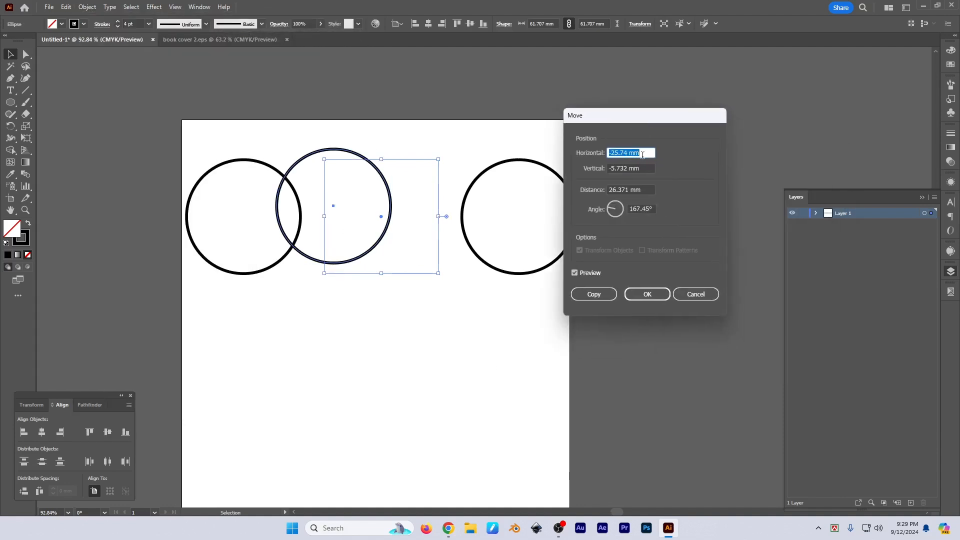
{"action": "key", "text": "Escape"}
Step: Show the rulers, switch the ruler units to inches, and deselect the circle
{"action": "key", "text": "ctrl+r"}
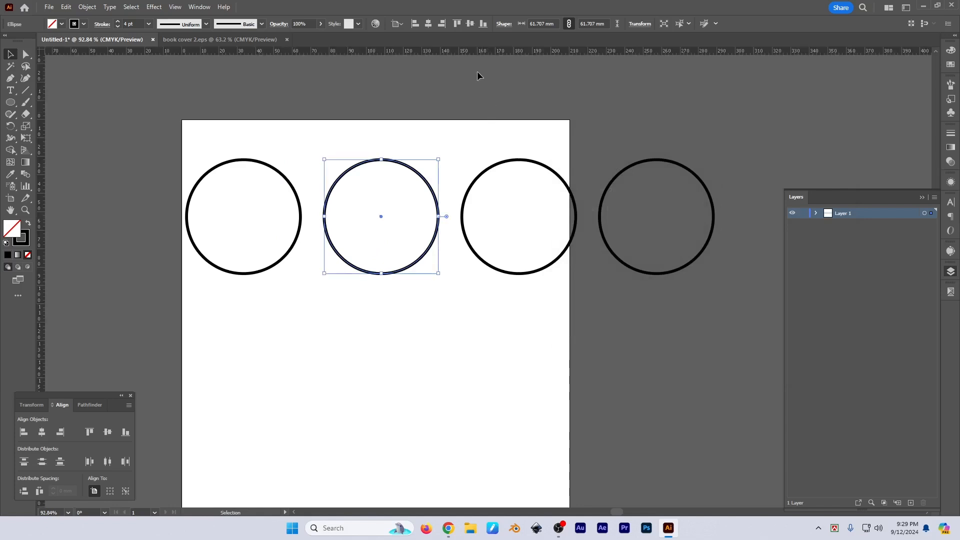
{"action": "right_click", "coordinate": [474, 51]}
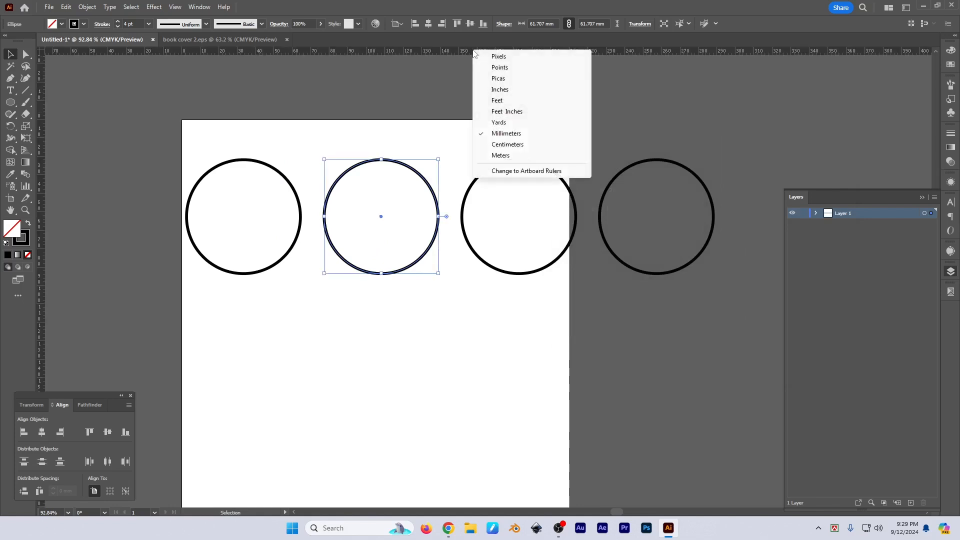
{"action": "left_click", "coordinate": [500, 89]}
{"action": "left_click", "coordinate": [433, 311]}
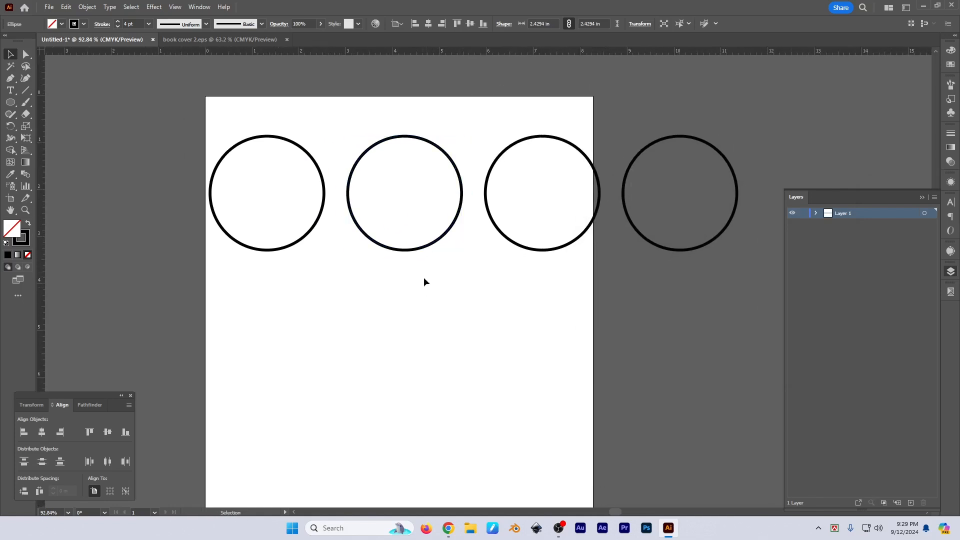
Step: Delete all four circles to clear the artboard
{"action": "scroll", "coordinate": [448, 305], "scroll_direction": "down", "scroll_amount": 1}
{"action": "left_click_drag", "start_coordinate": [482, 279], "coordinate": [692, 178]}
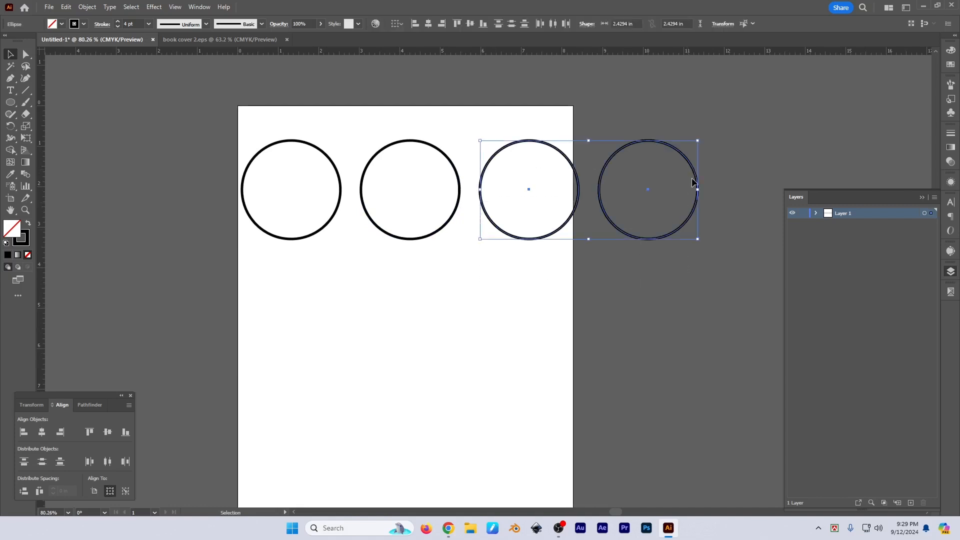
{"action": "key", "text": "Delete"}
{"action": "left_click", "coordinate": [331, 160]}
{"action": "key", "text": "Delete"}
{"action": "left_click", "coordinate": [445, 155]}
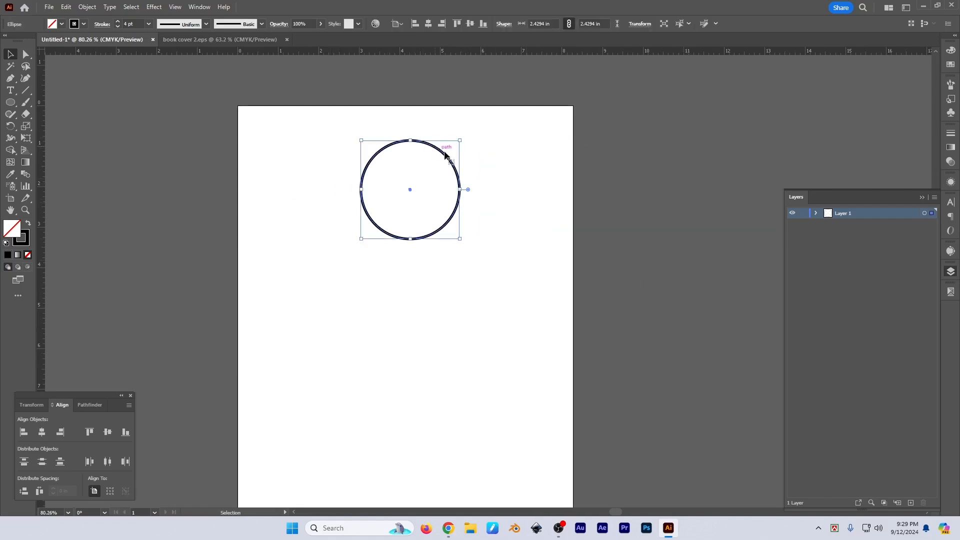
{"action": "key", "text": "Delete"}
Step: Draw an outlined rectangle about 4.6 in wide and 6.1 in high in the middle of the page
{"action": "key", "text": "m"}
{"action": "mouse_move", "coordinate": [315, 173]}
{"action": "left_mouse_down"}
{"action": "mouse_move", "coordinate": [433, 359]}
{"action": "mouse_move", "coordinate": [408, 382]}
{"action": "left_mouse_up"}
{"action": "key", "text": "v"}
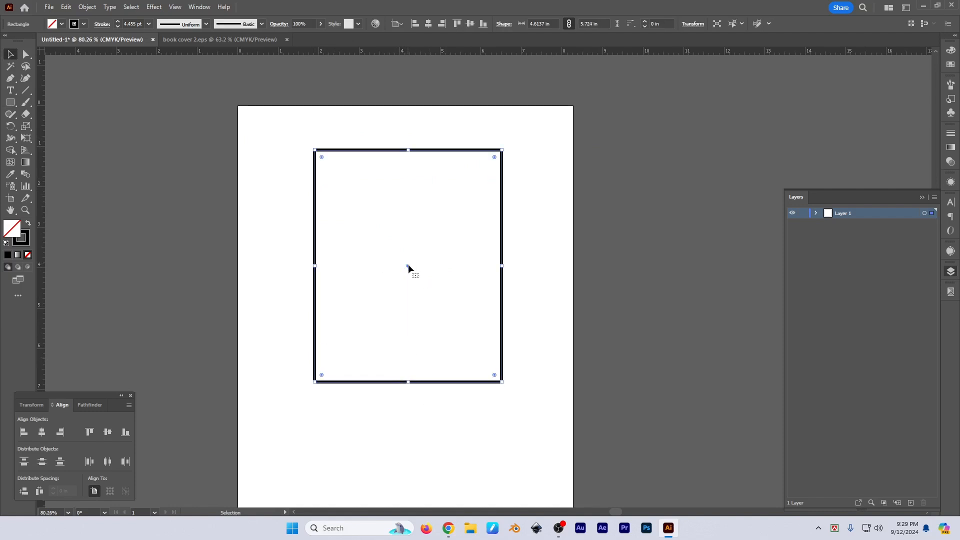
{"action": "left_click_drag", "start_coordinate": [408, 264], "coordinate": [405, 271]}
{"action": "mouse_move", "coordinate": [407, 155]}
{"action": "left_mouse_down"}
{"action": "mouse_move", "coordinate": [407, 147]}
{"action": "mouse_move", "coordinate": [422, 157]}
{"action": "left_mouse_up"}
Step: Set the rectangle's width to 4.5 in with its proportions linked
{"action": "left_click", "coordinate": [32, 405]}
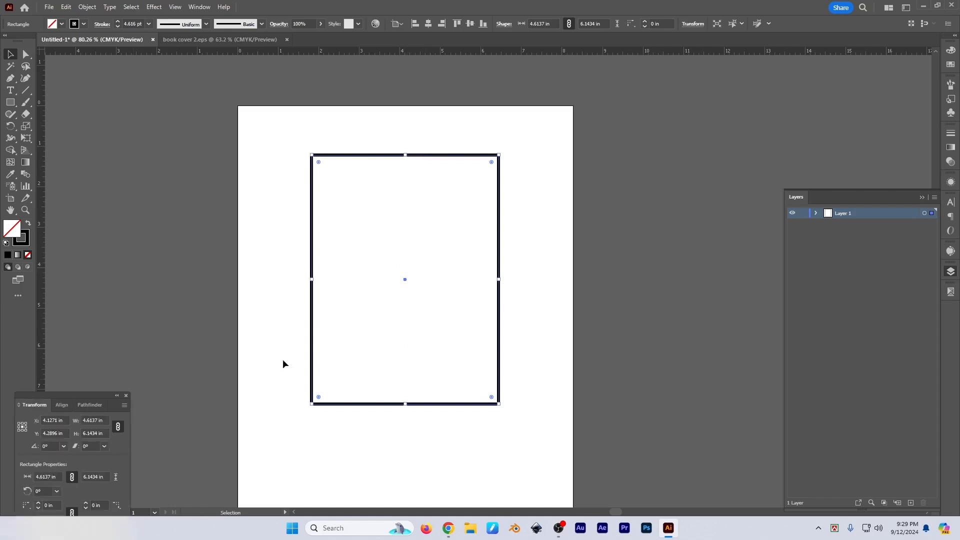
{"action": "scroll", "coordinate": [445, 328], "scroll_direction": "up", "scroll_amount": 2}
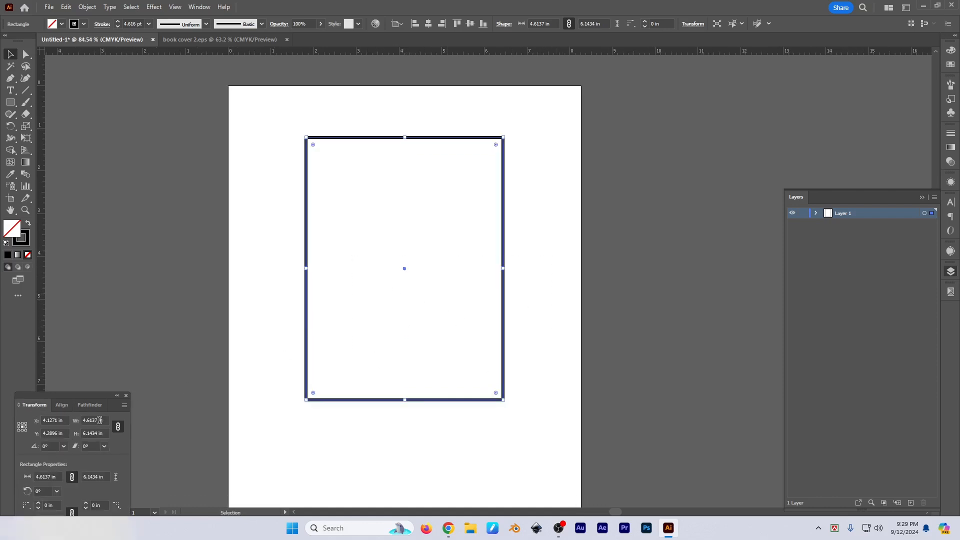
{"action": "left_click", "coordinate": [95, 420]}
{"action": "type", "text": "4.5"}
{"action": "key", "text": "Return"}
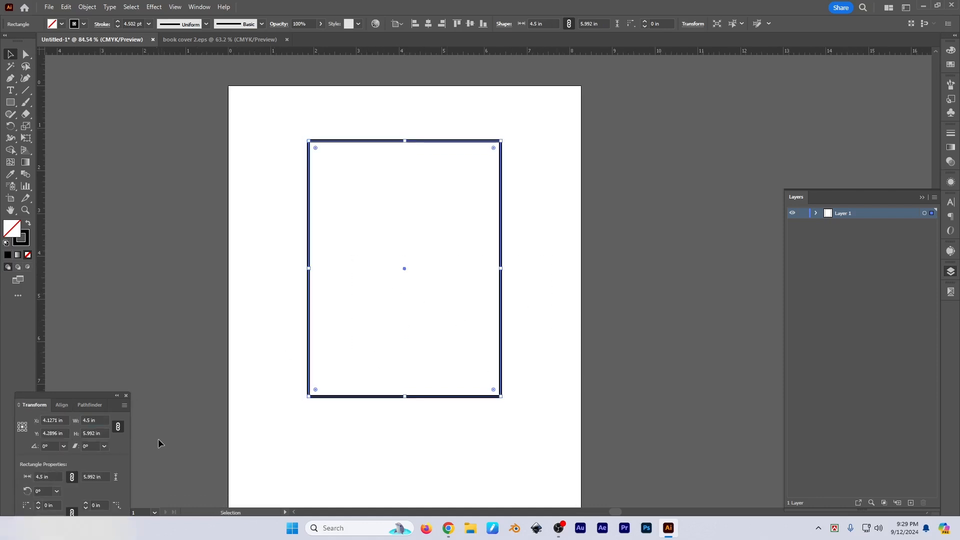
Step: Unlink the rectangle's proportions, set its height to 6 in, and deselect it
{"action": "left_click", "coordinate": [118, 426]}
{"action": "left_click", "coordinate": [106, 432]}
{"action": "double_click", "coordinate": [105, 433]}
{"action": "type", "text": "6"}
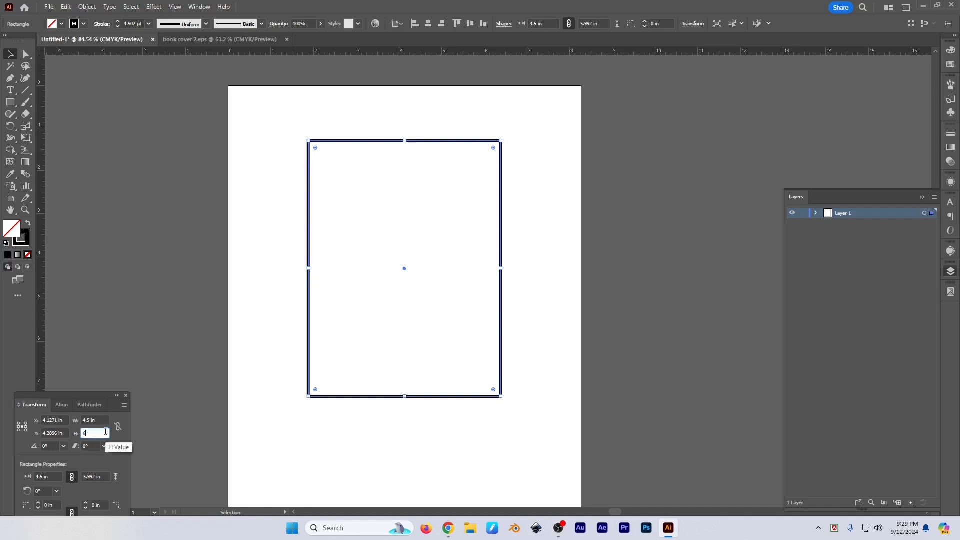
{"action": "key", "text": "Return"}
{"action": "left_click_drag", "start_coordinate": [527, 248], "coordinate": [531, 251]}
{"action": "left_click_drag", "start_coordinate": [530, 251], "coordinate": [532, 257]}
{"action": "left_click", "coordinate": [532, 257]}
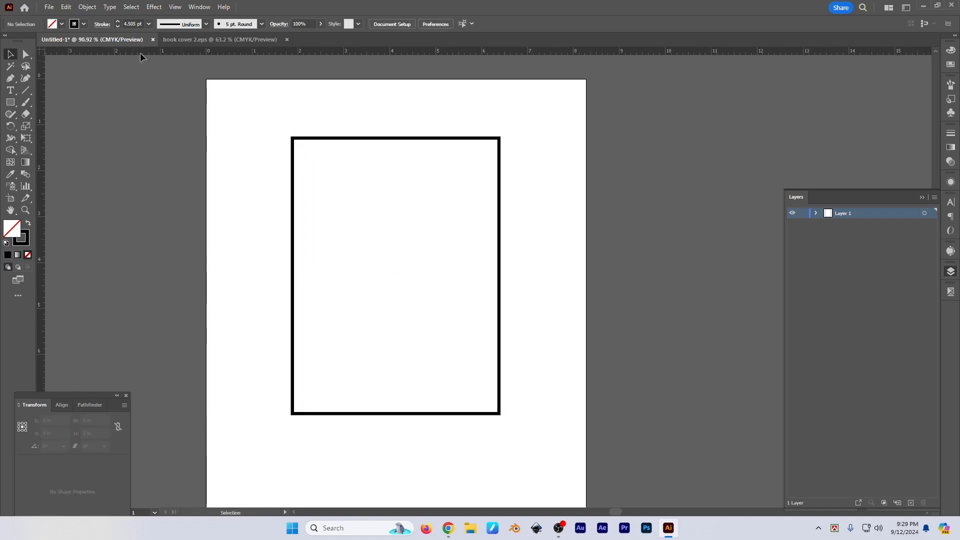
{"action": "left_click", "coordinate": [343, 138]}
{"action": "left_click", "coordinate": [87, 7]}
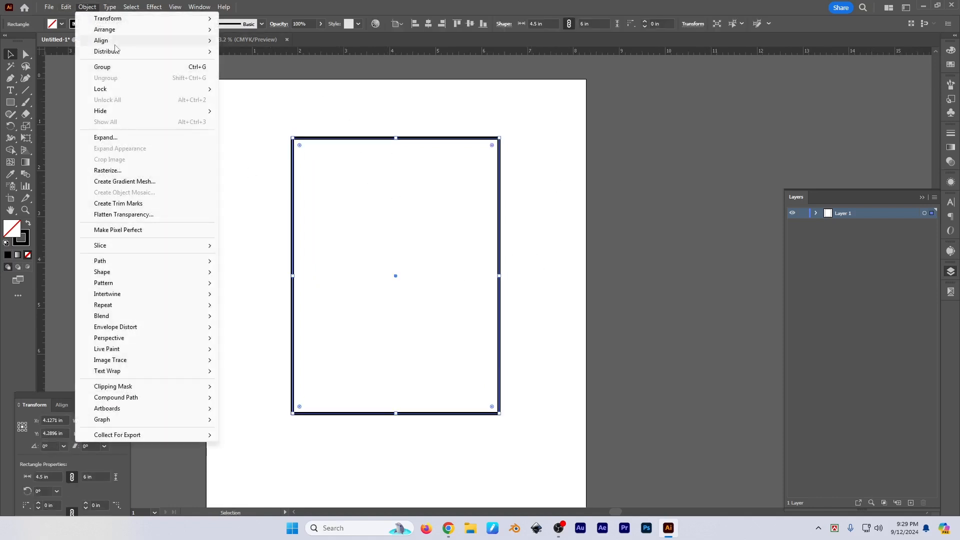
{"action": "mouse_move", "coordinate": [130, 19]}
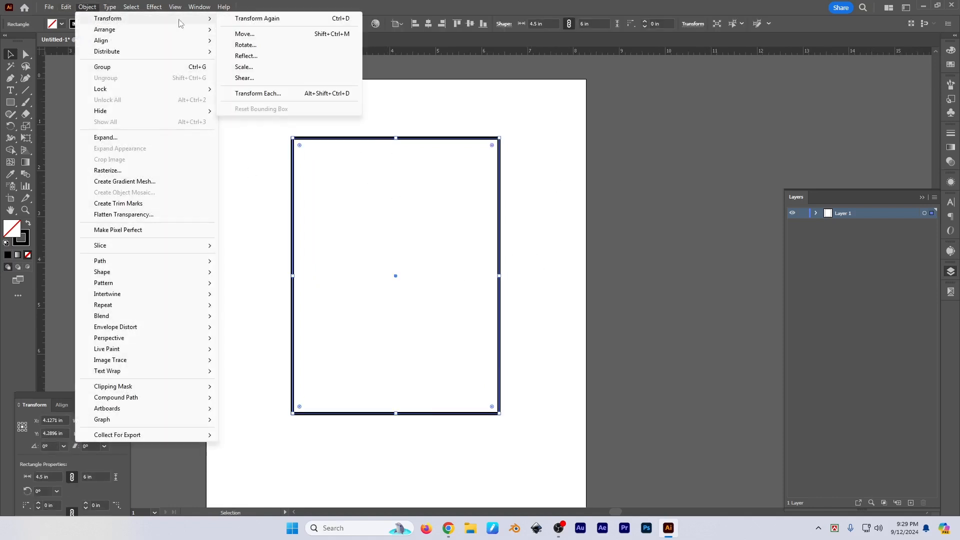
{"action": "left_click", "coordinate": [269, 35]}
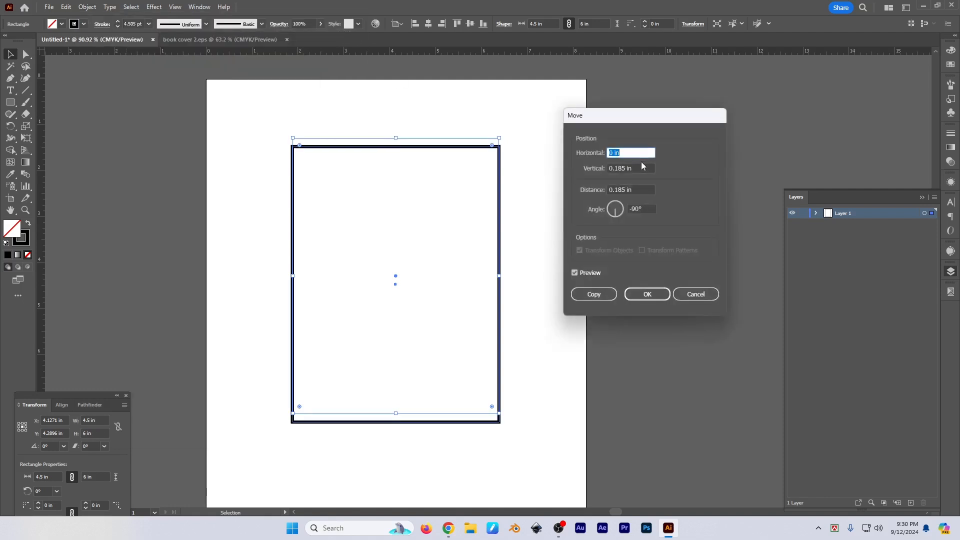
{"action": "key", "text": "Escape"}
{"action": "left_click", "coordinate": [458, 196]}
Step: Draw a horizontal line about 0.67 in long just outside the rectangle's top-right corner, level with its top edge, and deselect it
{"action": "left_click_drag", "start_coordinate": [459, 196], "coordinate": [477, 194]}
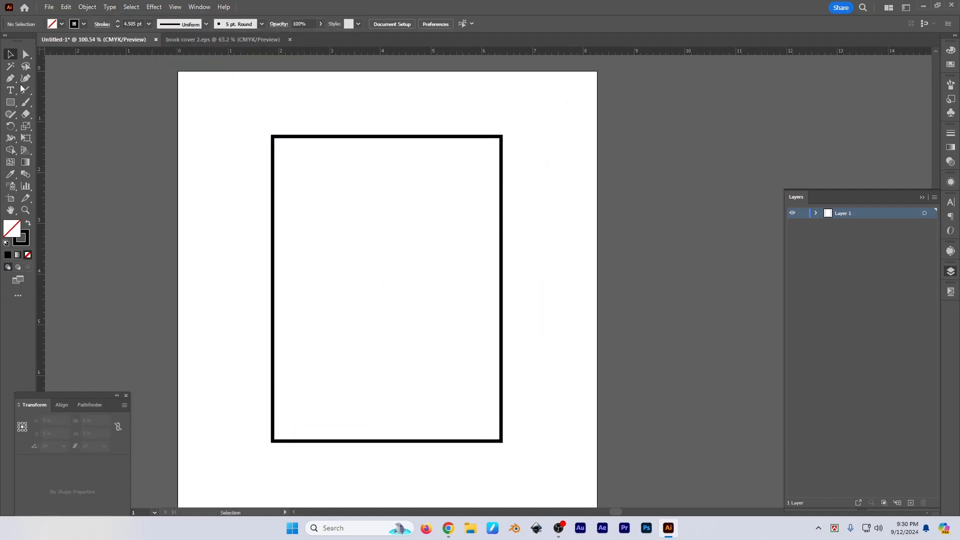
{"action": "left_click", "coordinate": [25, 91]}
{"action": "left_click_drag", "start_coordinate": [443, 155], "coordinate": [640, 163]}
{"action": "left_click_drag", "start_coordinate": [639, 162], "coordinate": [574, 231]}
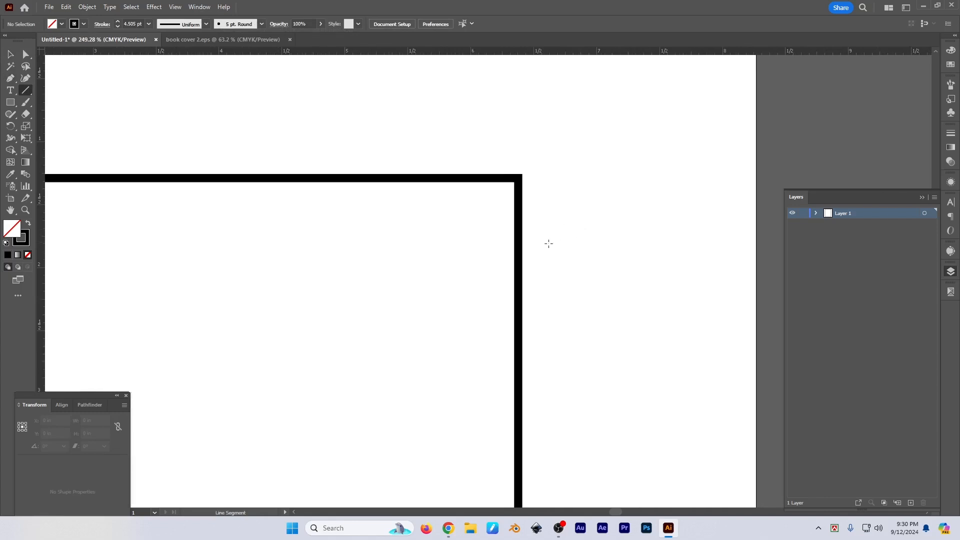
{"action": "left_click_drag", "start_coordinate": [528, 179], "coordinate": [613, 181]}
{"action": "key", "text": "v"}
{"action": "left_click_drag", "start_coordinate": [646, 235], "coordinate": [588, 258]}
{"action": "left_click_drag", "start_coordinate": [645, 264], "coordinate": [687, 229]}
{"action": "left_click", "coordinate": [685, 227]}
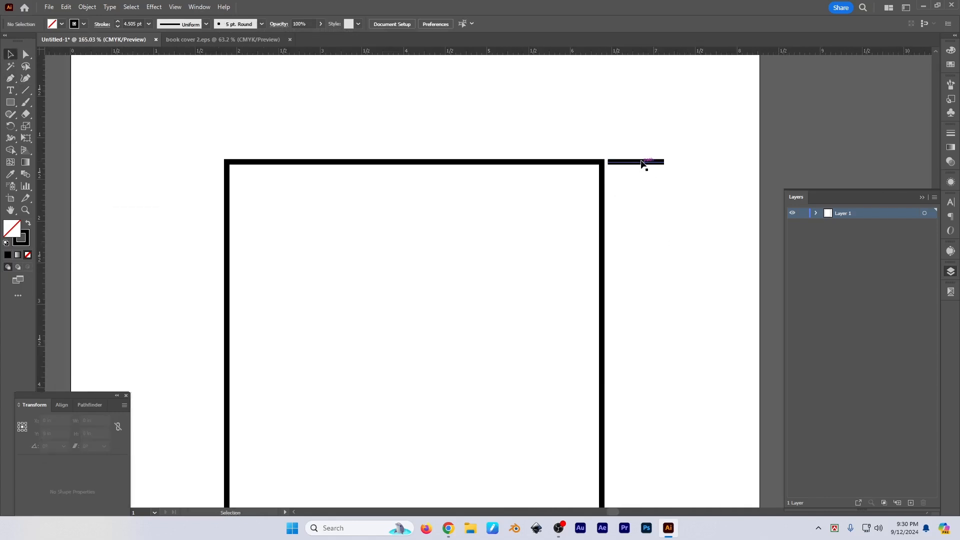
Step: Place a copy of the short line beyond the rectangle's top-left corner, compare both lines, and delete that copy
{"action": "left_click", "coordinate": [644, 164]}
{"action": "left_click_drag", "start_coordinate": [645, 164], "coordinate": [194, 171]}
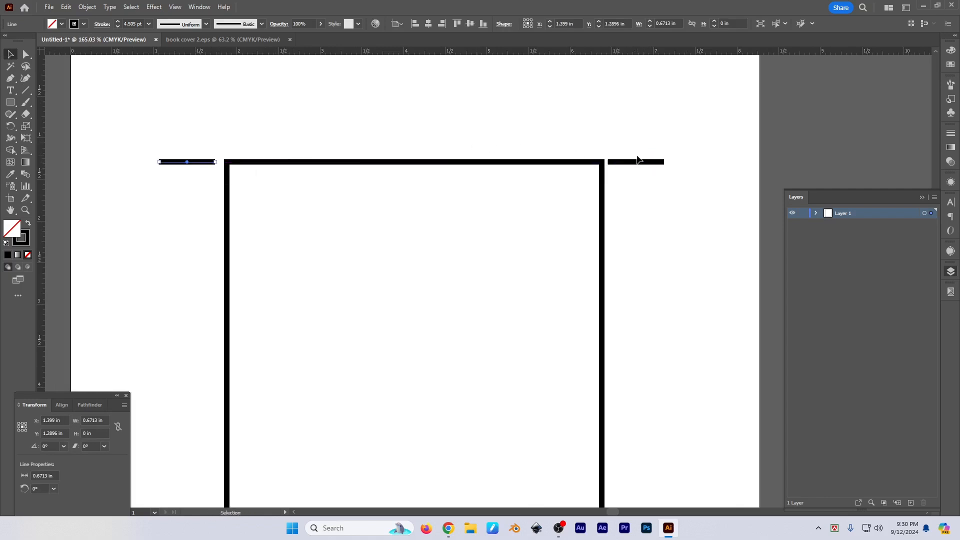
{"action": "left_click", "coordinate": [342, 162]}
{"action": "left_click", "coordinate": [102, 420]}
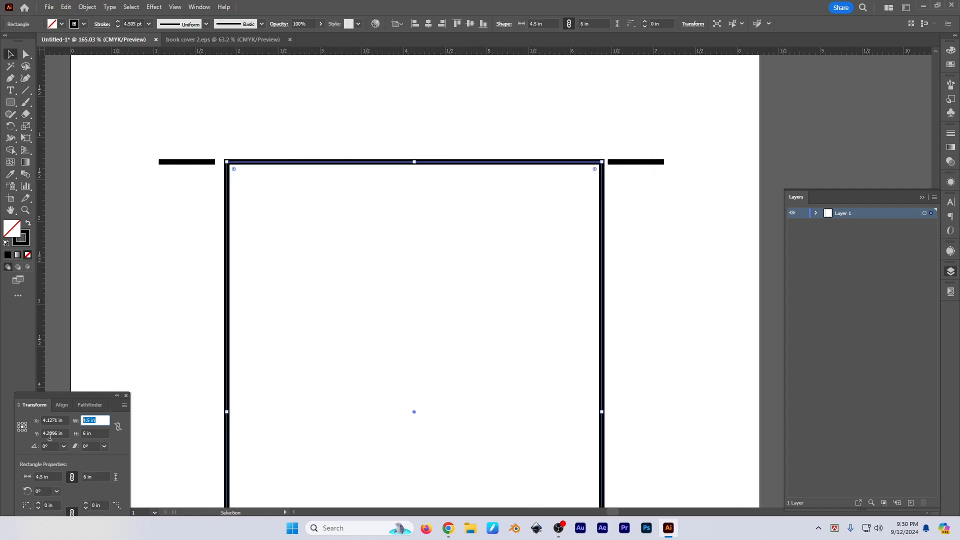
{"action": "left_click", "coordinate": [222, 171]}
{"action": "left_click", "coordinate": [202, 163]}
{"action": "left_click", "coordinate": [646, 163]}
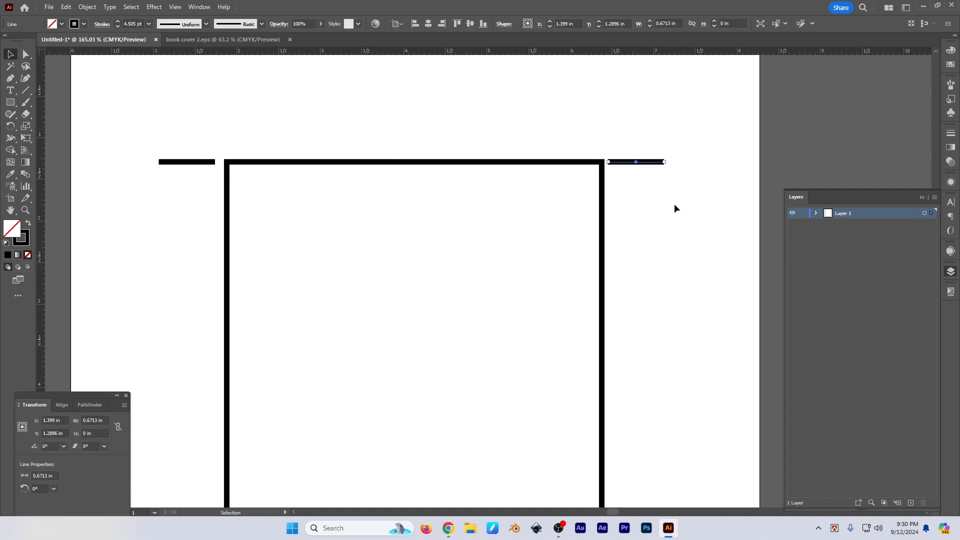
{"action": "left_click", "coordinate": [182, 162]}
{"action": "key", "text": "Delete"}
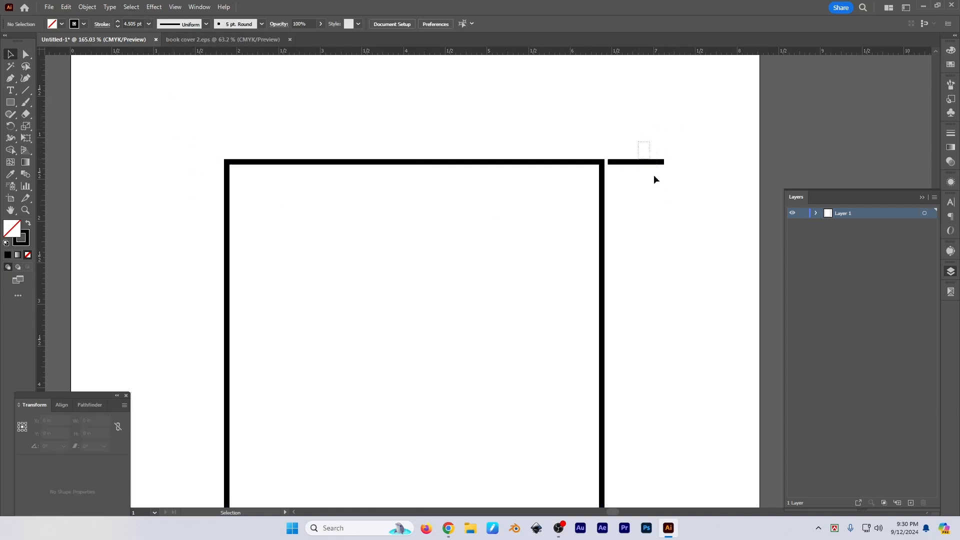
Step: Set the short line's width to 0.5 in
{"action": "left_click", "coordinate": [645, 162]}
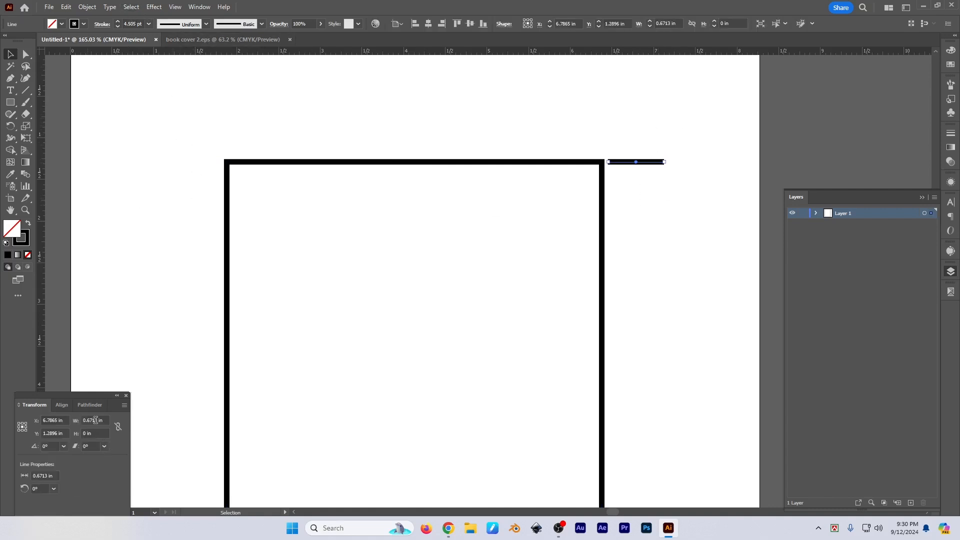
{"action": "left_click", "coordinate": [95, 420]}
{"action": "type", "text": "0.5"}
{"action": "key", "text": "Return"}
Step: Move the short line sideways so its inner end meets the rectangle's top-right corner
{"action": "scroll", "coordinate": [656, 268], "scroll_direction": "up", "scroll_amount": 5}
{"action": "scroll", "coordinate": [694, 348], "scroll_direction": "up", "scroll_amount": 4}
{"action": "left_click", "coordinate": [628, 306]}
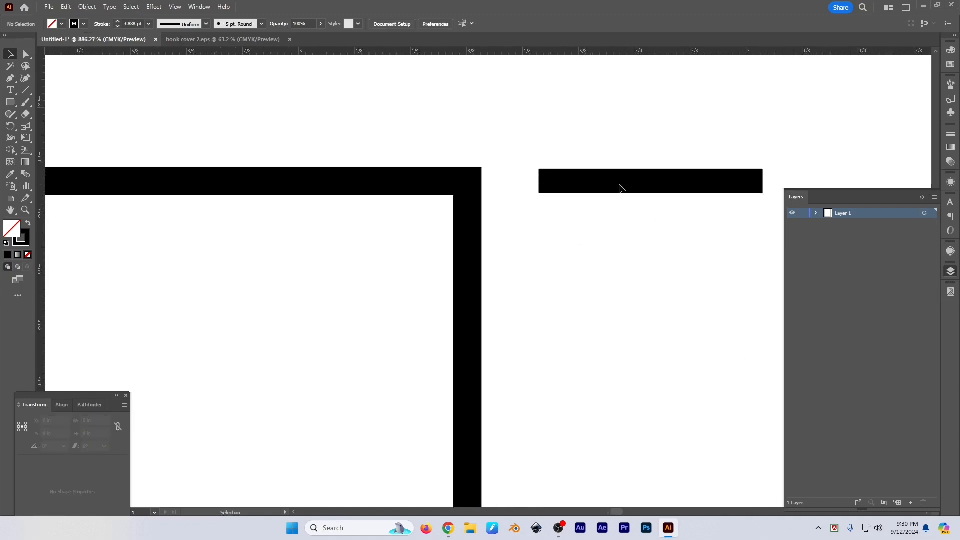
{"action": "left_click_drag", "start_coordinate": [619, 186], "coordinate": [563, 190]}
{"action": "scroll", "coordinate": [599, 299], "scroll_direction": "down", "scroll_amount": 8}
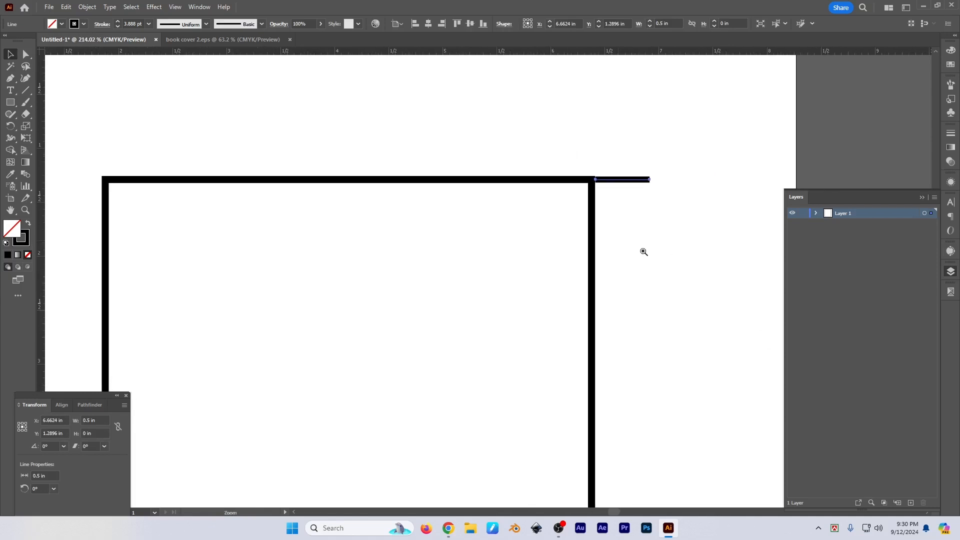
{"action": "key", "text": "Return"}
{"action": "left_click_drag", "start_coordinate": [641, 114], "coordinate": [665, 120]}
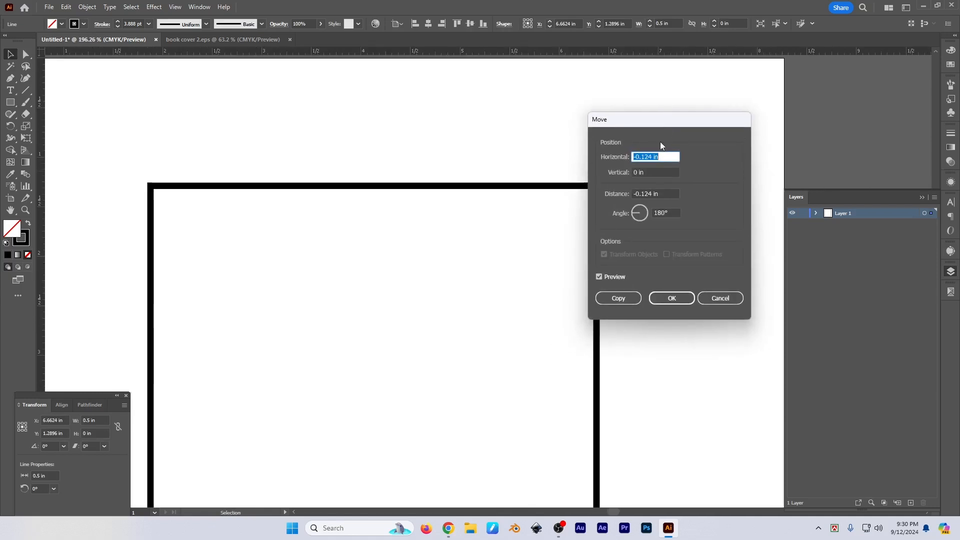
{"action": "key", "text": "Return"}
Step: Preview a horizontal move of -4.5 in for the short line using the Move command
{"action": "left_click", "coordinate": [85, 7]}
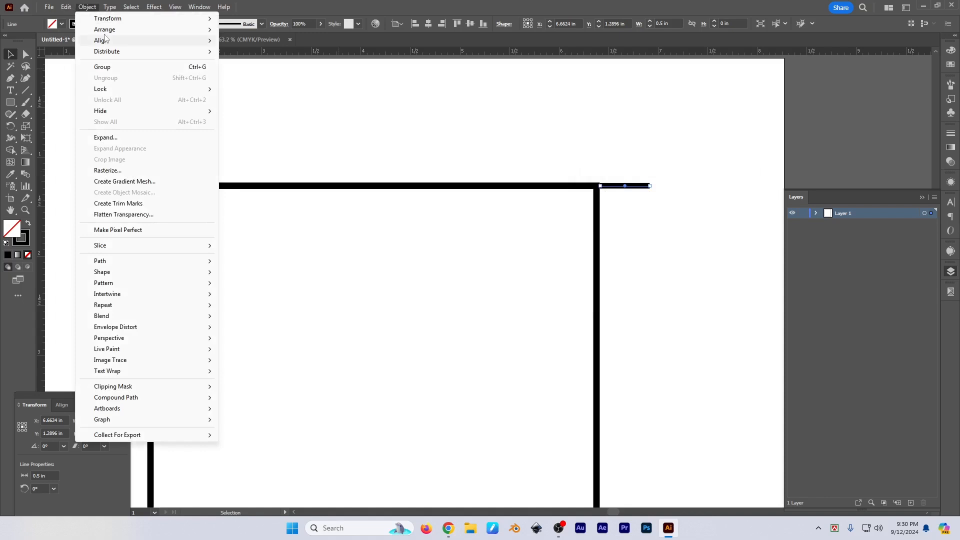
{"action": "mouse_move", "coordinate": [150, 18]}
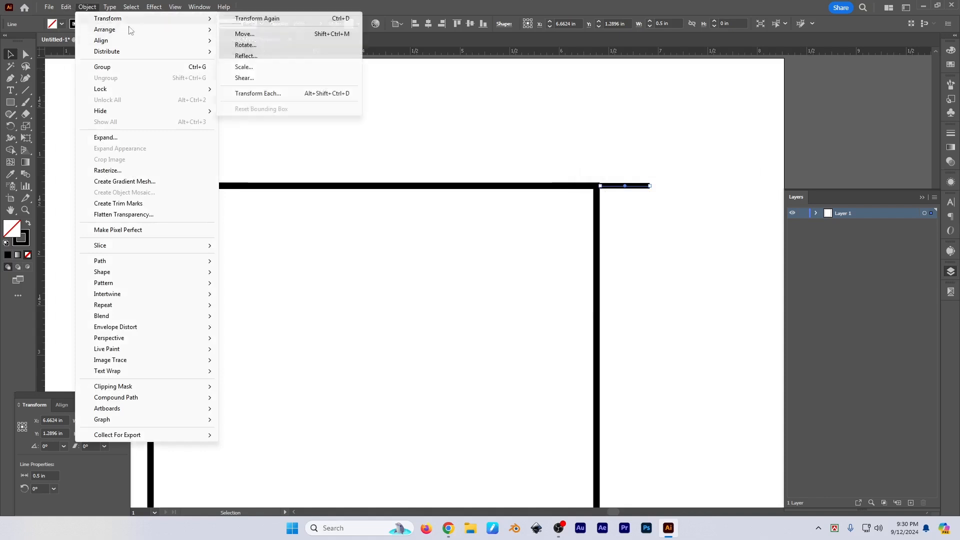
{"action": "left_click", "coordinate": [307, 34]}
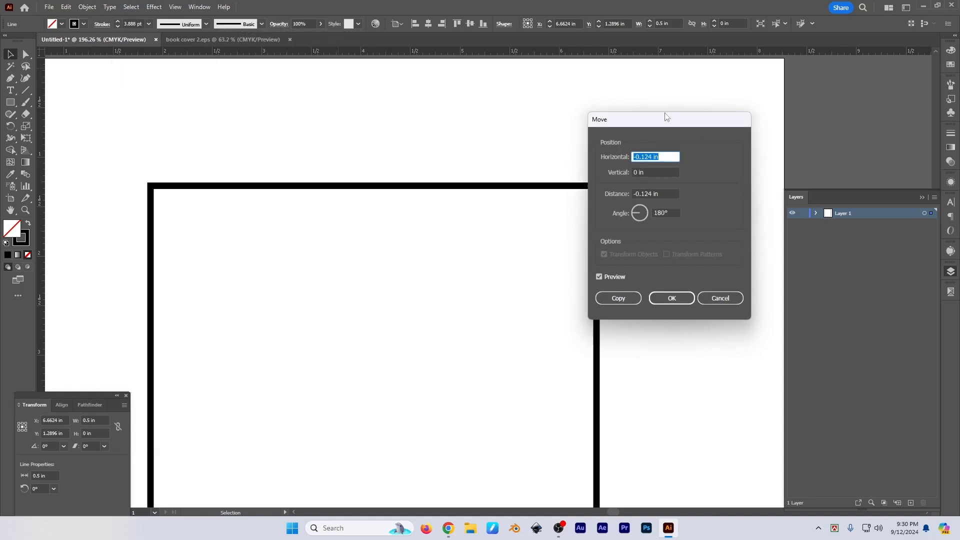
{"action": "left_click_drag", "start_coordinate": [667, 117], "coordinate": [819, 105]}
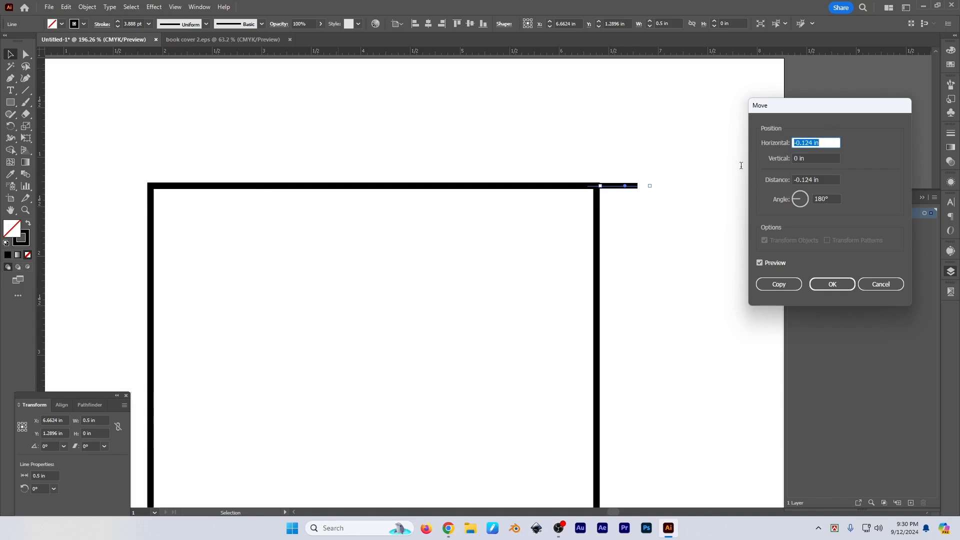
{"action": "type", "text": "-4.5"}
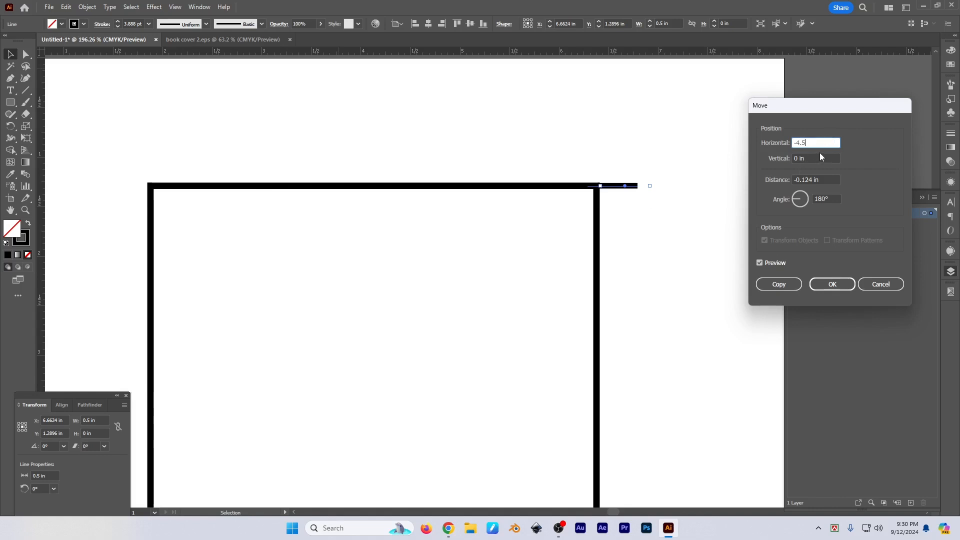
{"action": "left_click", "coordinate": [773, 262]}
{"action": "left_click", "coordinate": [773, 261]}
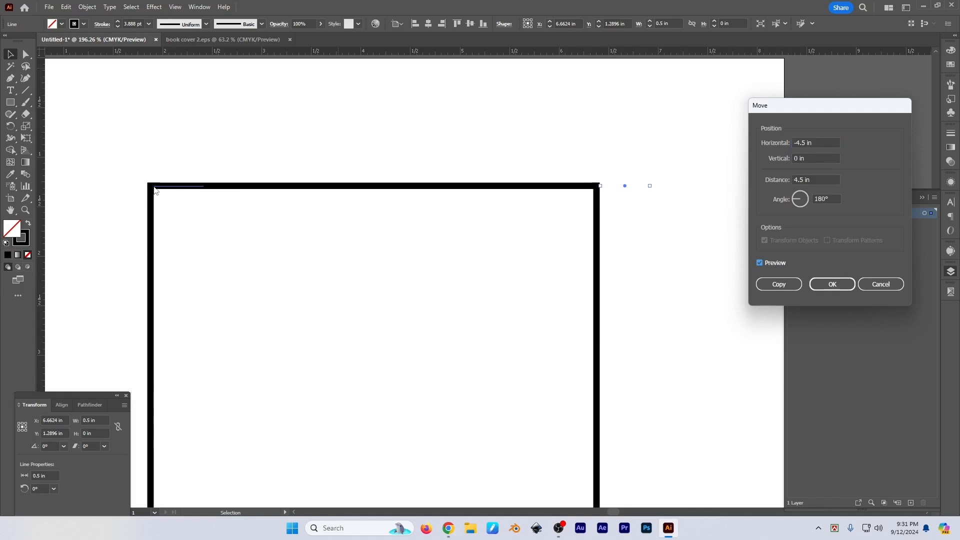
Step: Apply a positive horizontal move of 4.5 in to the short line, sending it off the artboard
{"action": "left_click", "coordinate": [821, 144]}
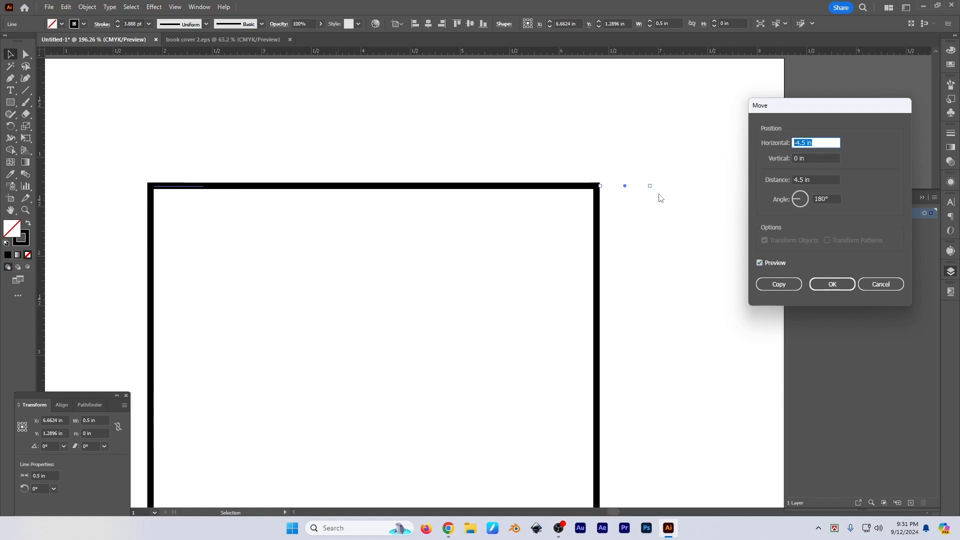
{"action": "type", "text": "4"}
{"action": "left_click_drag", "start_coordinate": [815, 121], "coordinate": [490, 266]}
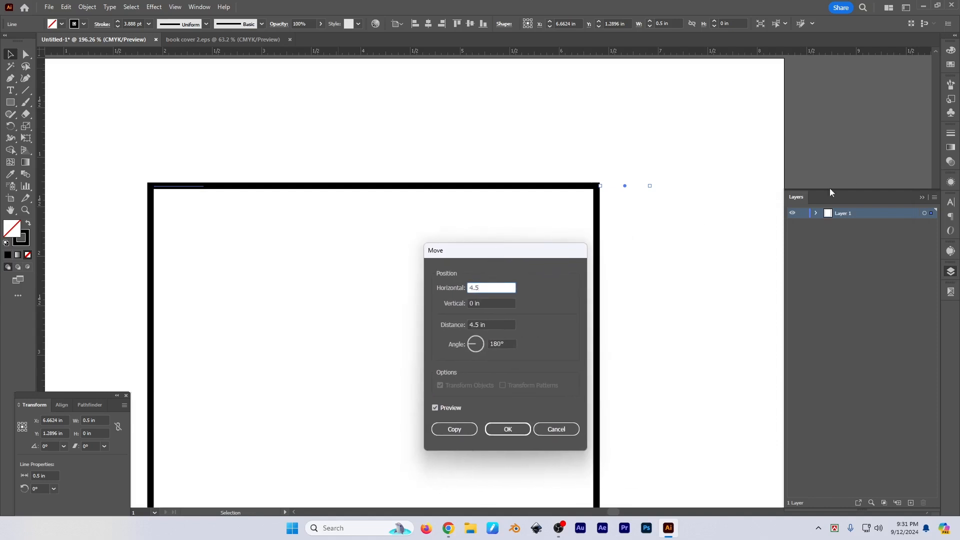
{"action": "left_click", "coordinate": [446, 407]}
{"action": "left_click", "coordinate": [446, 407]}
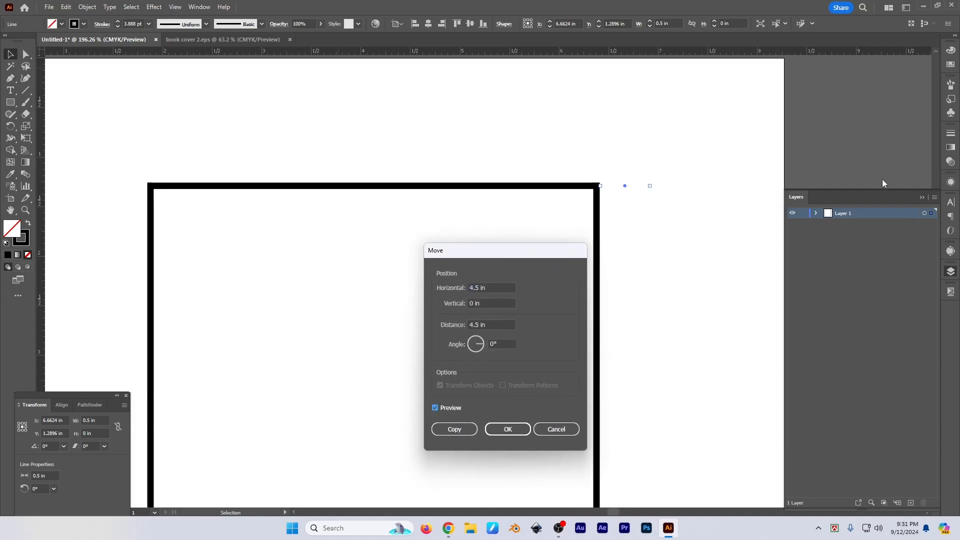
{"action": "left_click", "coordinate": [509, 432]}
{"action": "left_click_drag", "start_coordinate": [691, 306], "coordinate": [665, 277]}
{"action": "left_click_drag", "start_coordinate": [726, 273], "coordinate": [460, 245]}
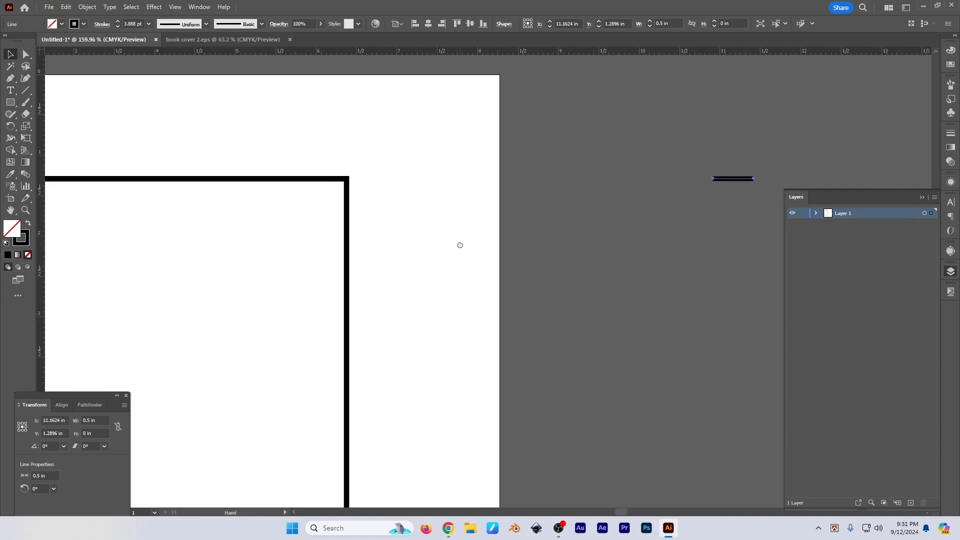
Step: Undo the line's 4.5 in horizontal move and deselect it
{"action": "left_click_drag", "start_coordinate": [689, 276], "coordinate": [667, 281]}
{"action": "key", "text": "ctrl+z"}
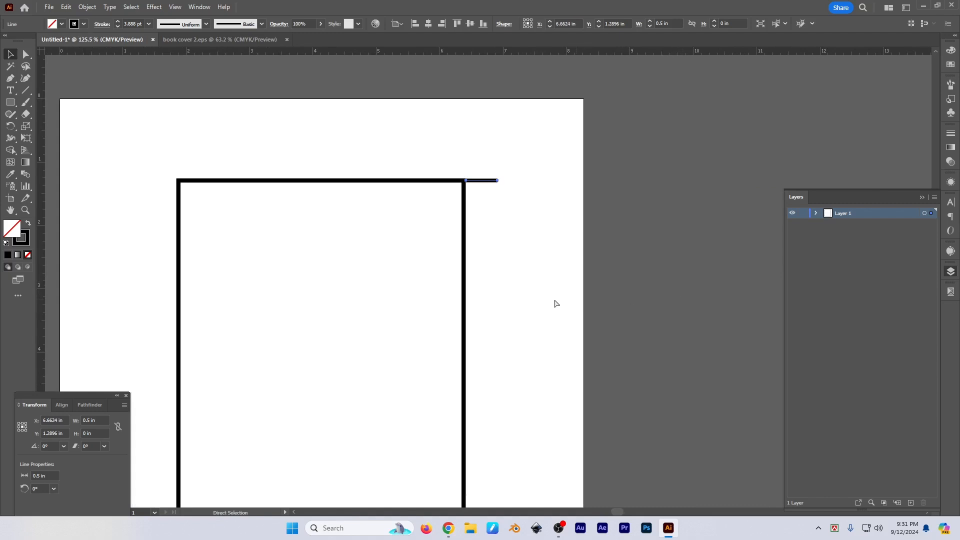
{"action": "left_click_drag", "start_coordinate": [536, 282], "coordinate": [575, 223]}
{"action": "mouse_move", "coordinate": [576, 251]}
{"action": "left_mouse_down"}
{"action": "mouse_move", "coordinate": [566, 267]}
{"action": "mouse_move", "coordinate": [571, 249]}
{"action": "left_mouse_up"}
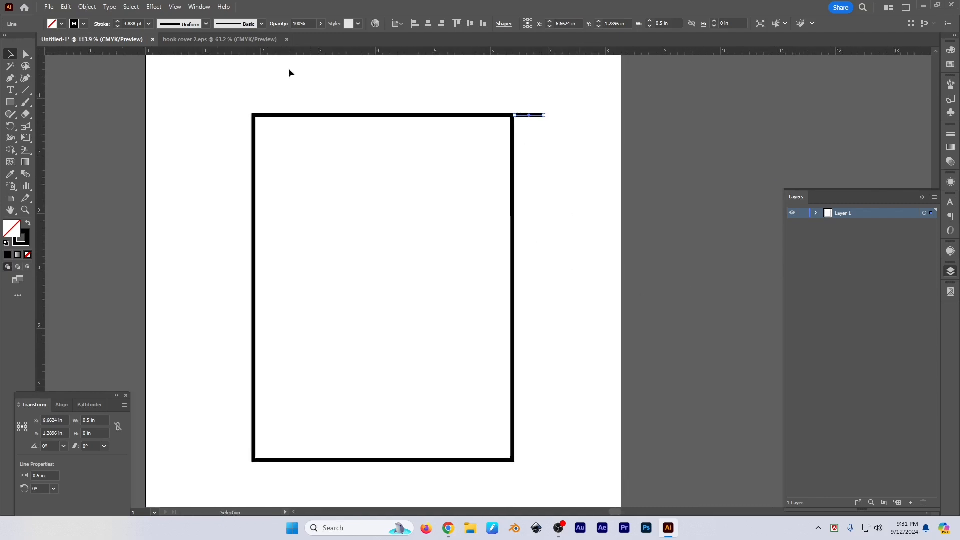
{"action": "left_click", "coordinate": [574, 169]}
Step: Select the short line and preview a horizontal move of -4.5 in with the Move command
{"action": "left_click", "coordinate": [532, 116]}
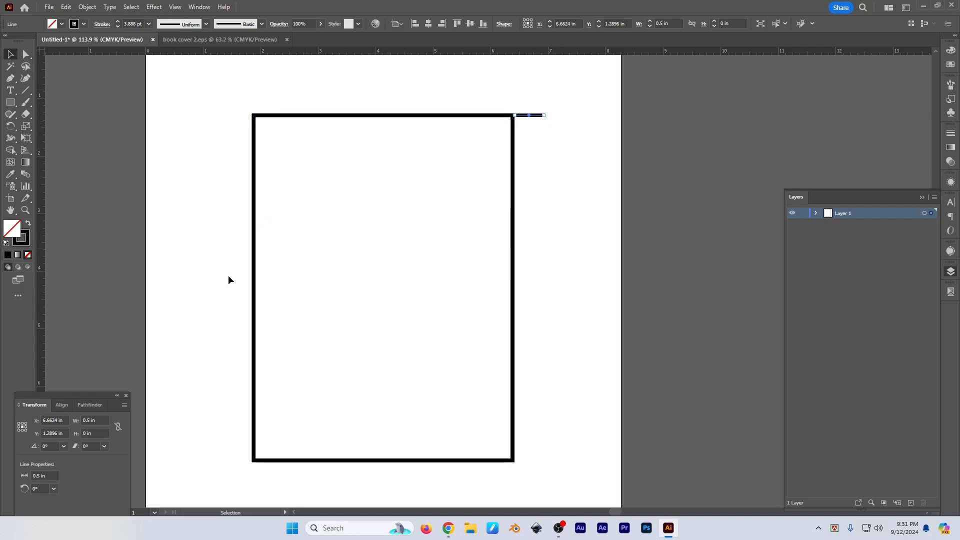
{"action": "left_click_drag", "start_coordinate": [543, 182], "coordinate": [578, 174]}
{"action": "left_click_drag", "start_coordinate": [578, 174], "coordinate": [584, 188]}
{"action": "left_click_drag", "start_coordinate": [579, 114], "coordinate": [526, 155]}
{"action": "left_click", "coordinate": [87, 7]}
{"action": "mouse_move", "coordinate": [151, 18]}
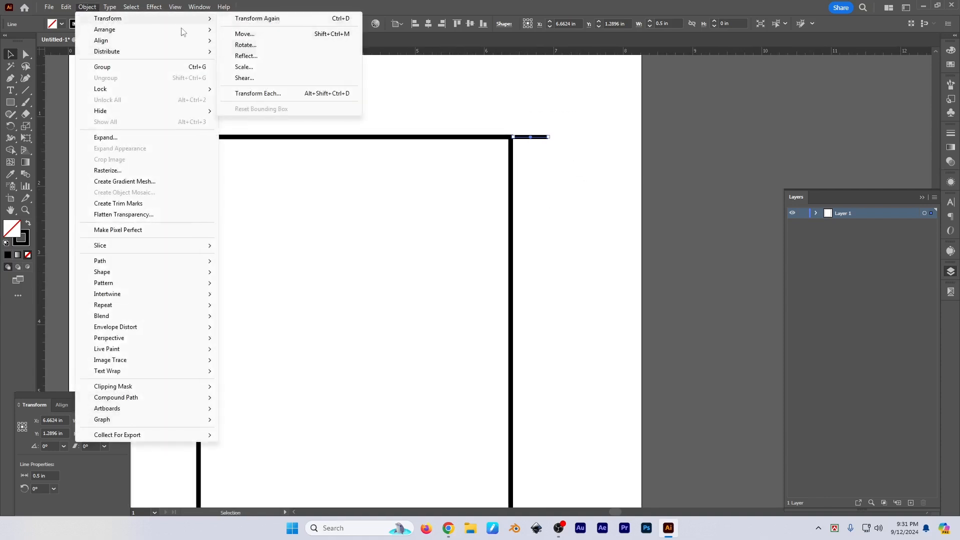
{"action": "left_click", "coordinate": [270, 34]}
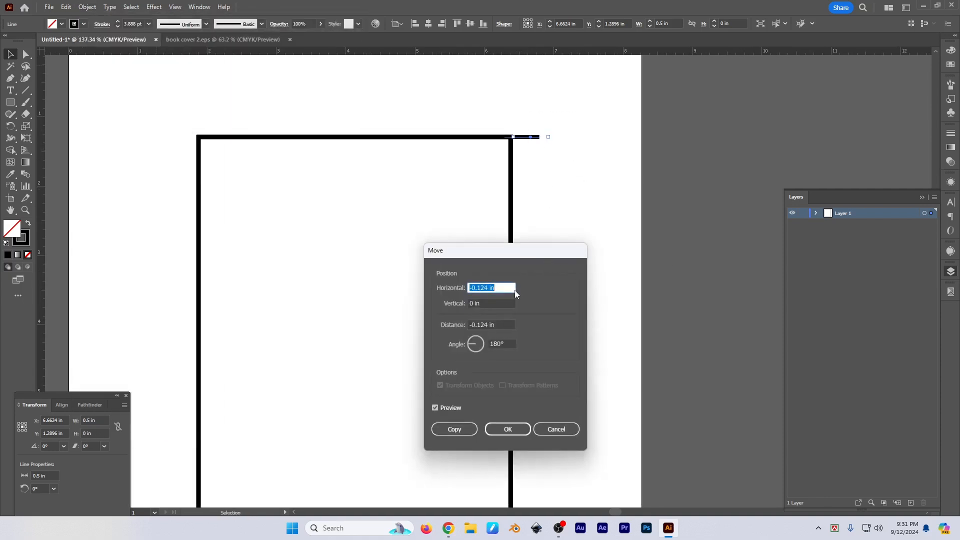
{"action": "type", "text": "-4.5.5"}
{"action": "left_click", "coordinate": [450, 408]}
{"action": "left_click_drag", "start_coordinate": [502, 287], "coordinate": [405, 305]}
{"action": "type", "text": "-4.50"}
{"action": "left_click", "coordinate": [445, 407]}
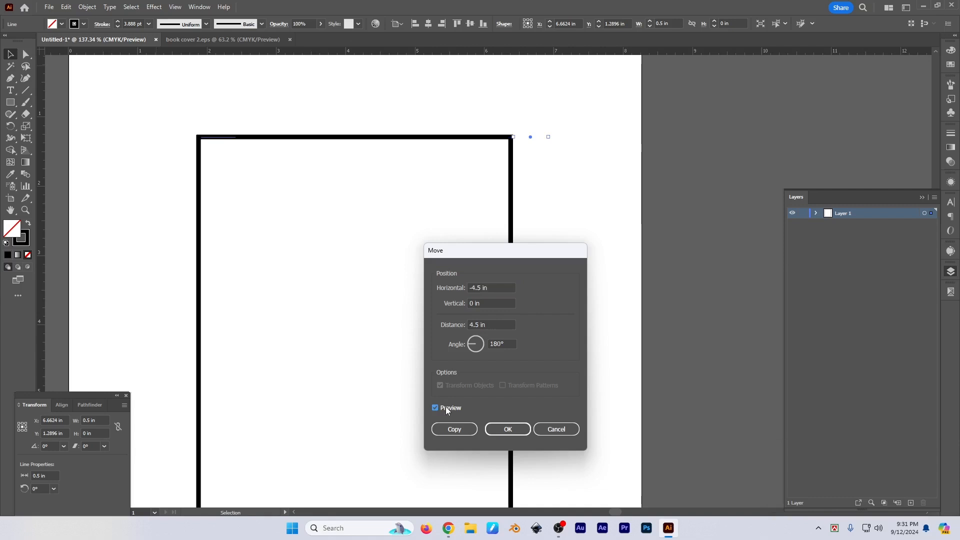
Step: Preview the line's horizontal move at -4.75 in
{"action": "left_click_drag", "start_coordinate": [502, 287], "coordinate": [414, 293]}
{"action": "type", "text": "-"}
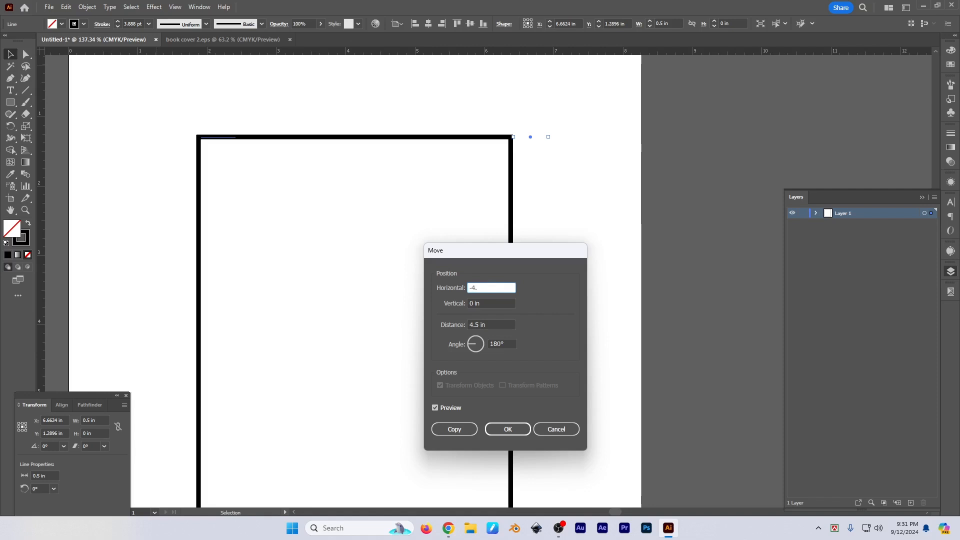
{"action": "left_click", "coordinate": [441, 408]}
{"action": "left_click", "coordinate": [441, 408]}
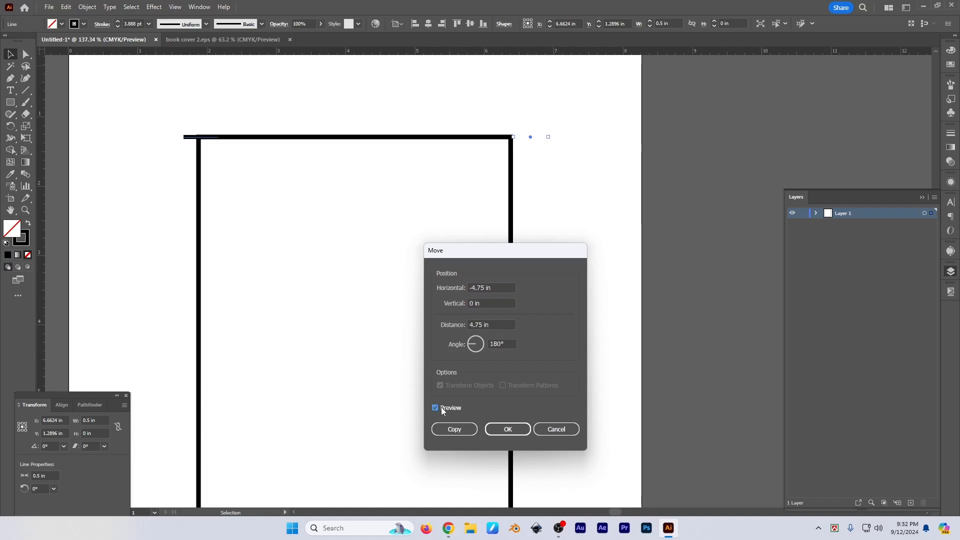
Step: Set the line's horizontal move to -5 in and apply it, placing the line outside the rectangle's top-left corner
{"action": "left_click", "coordinate": [505, 288]}
{"action": "key", "text": "BackSpace"}
{"action": "type", "text": "-4."}
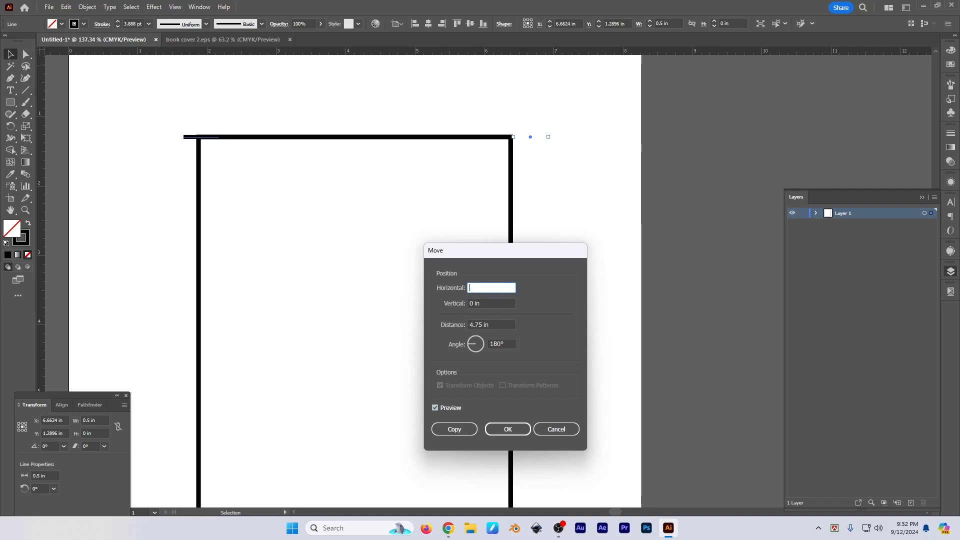
{"action": "left_click", "coordinate": [450, 407]}
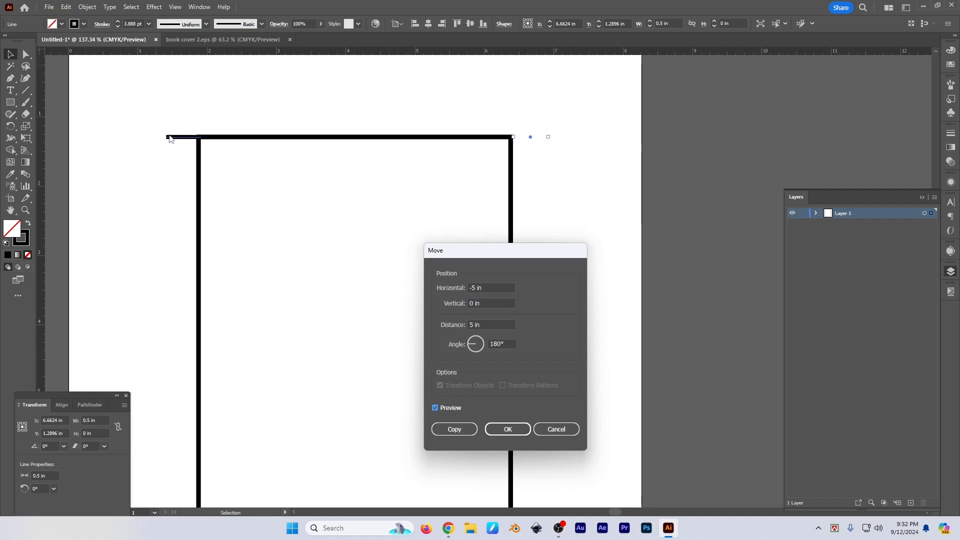
{"action": "left_click", "coordinate": [508, 429]}
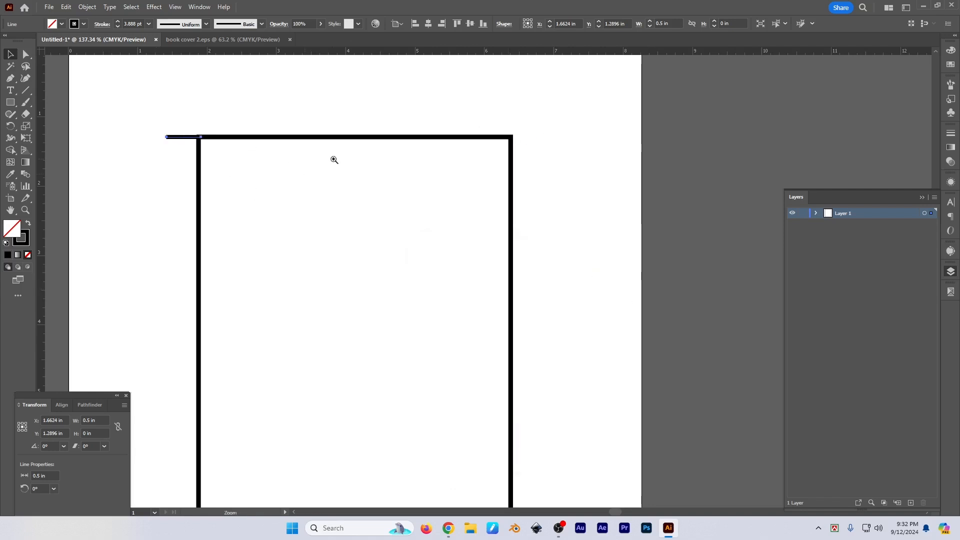
Step: Delete the short line and the large outlined rectangle from the artboard
{"action": "scroll", "coordinate": [393, 208], "scroll_direction": "up", "scroll_amount": 2}
{"action": "left_click_drag", "start_coordinate": [393, 208], "coordinate": [442, 197]}
{"action": "left_click_drag", "start_coordinate": [168, 106], "coordinate": [136, 197]}
{"action": "key", "text": "Delete"}
{"action": "scroll", "coordinate": [488, 278], "scroll_direction": "down", "scroll_amount": 2}
{"action": "left_click_drag", "start_coordinate": [489, 279], "coordinate": [480, 246]}
{"action": "key", "text": "ctrl+a"}
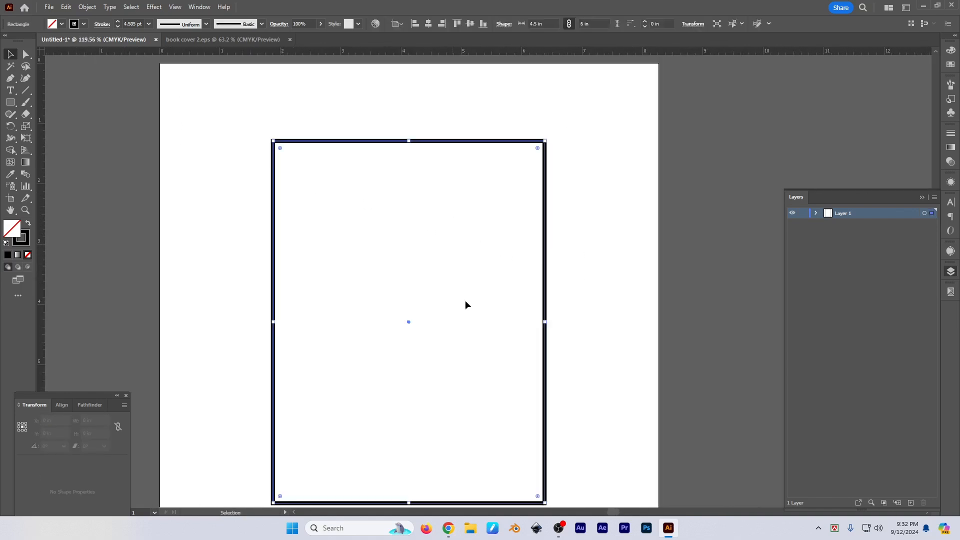
{"action": "key", "text": "Delete"}
Step: Draw a square about 0.71 in wide near the artboard's upper-left corner and swap its fill and stroke to make it solid black
{"action": "key", "text": "m"}
{"action": "mouse_move", "coordinate": [206, 131]}
{"action": "left_mouse_down"}
{"action": "mouse_move", "coordinate": [250, 174]}
{"action": "mouse_move", "coordinate": [279, 167]}
{"action": "left_mouse_up"}
{"action": "key", "text": "shift+x"}
{"action": "left_click", "coordinate": [298, 188]}
Step: Create a moved copy of the black square offset 1 in horizontally and 1 in vertically
{"action": "left_click", "coordinate": [239, 162]}
{"action": "key", "text": "Return"}
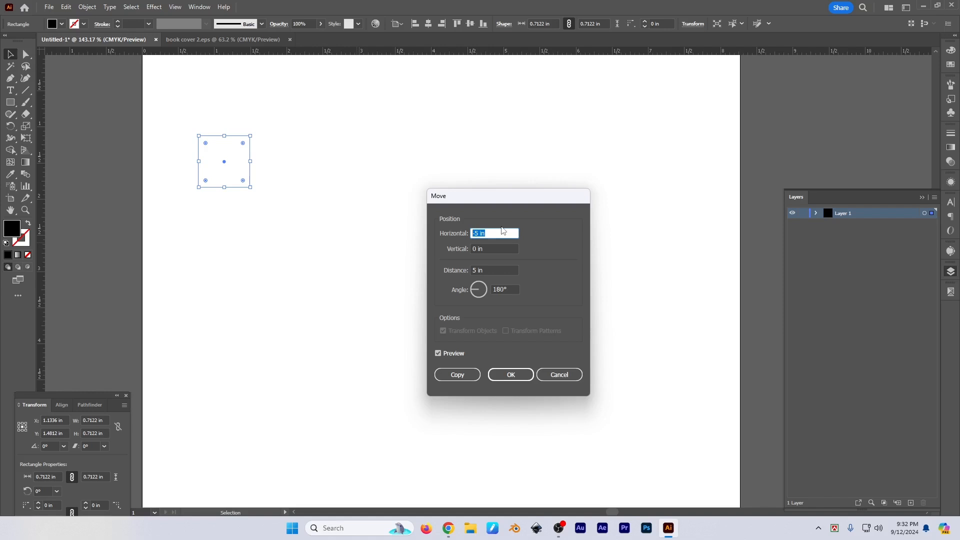
{"action": "type", "text": "+"}
{"action": "key", "text": "Tab"}
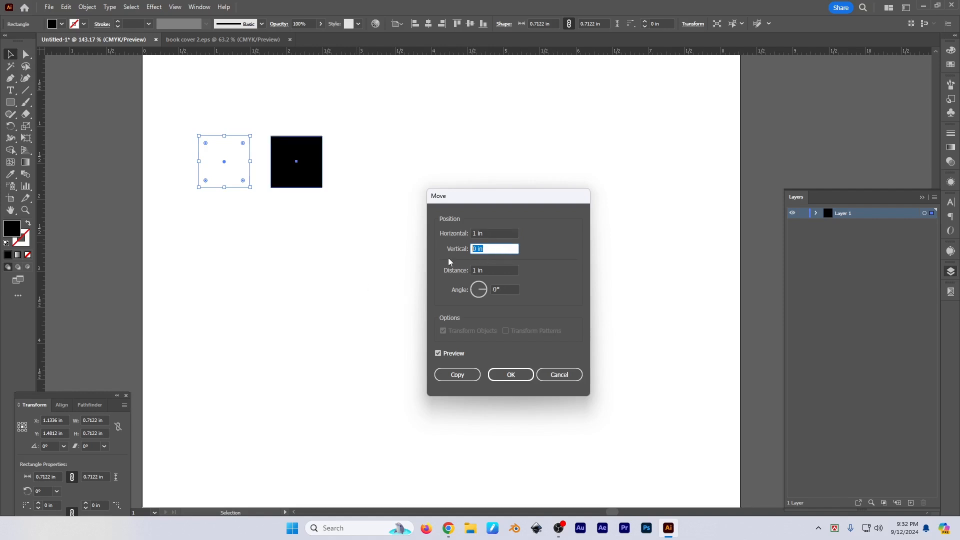
{"action": "type", "text": "1"}
{"action": "left_click", "coordinate": [449, 353]}
{"action": "left_click", "coordinate": [449, 352]}
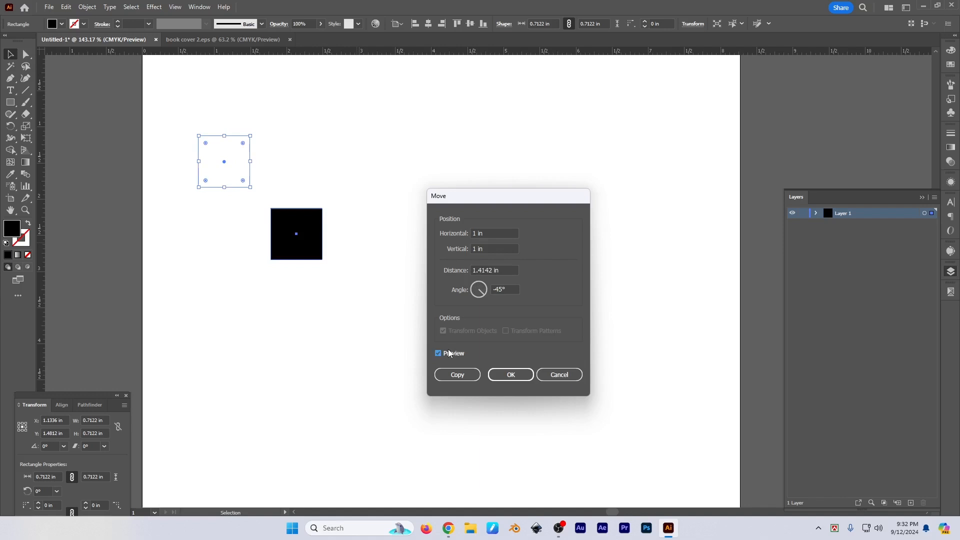
{"action": "left_click", "coordinate": [456, 375]}
Step: Select and delete both black squares, and undo the deletion
{"action": "left_click", "coordinate": [231, 165]}
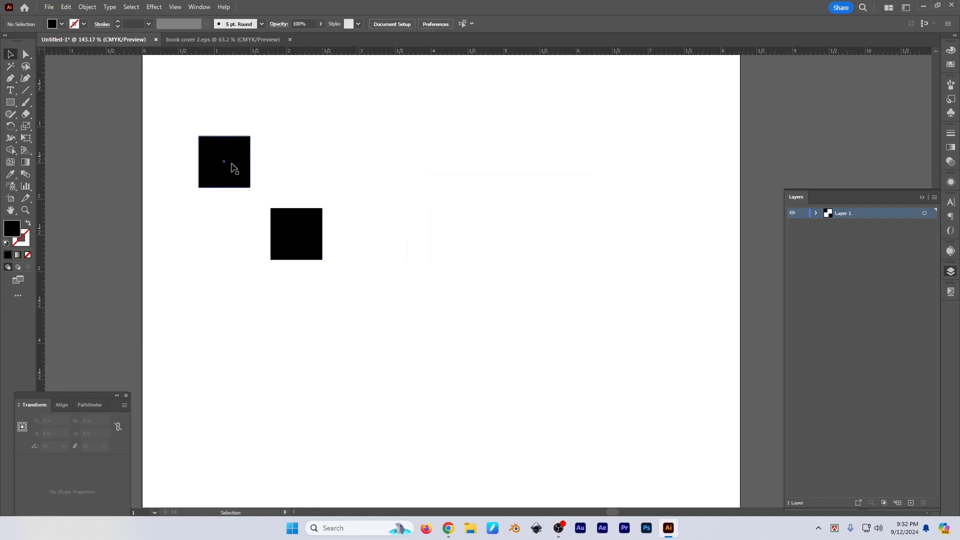
{"action": "left_click", "coordinate": [320, 158]}
{"action": "left_click", "coordinate": [316, 250]}
{"action": "left_click", "coordinate": [392, 267]}
{"action": "left_click_drag", "start_coordinate": [392, 263], "coordinate": [428, 284]}
{"action": "left_click_drag", "start_coordinate": [233, 124], "coordinate": [448, 329]}
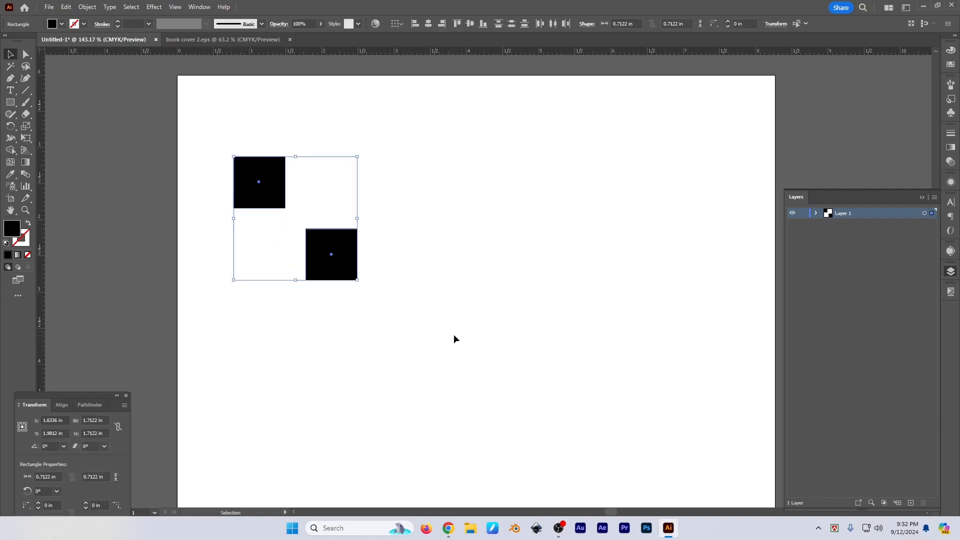
{"action": "left_click_drag", "start_coordinate": [384, 260], "coordinate": [388, 269]}
{"action": "key", "text": "Delete"}
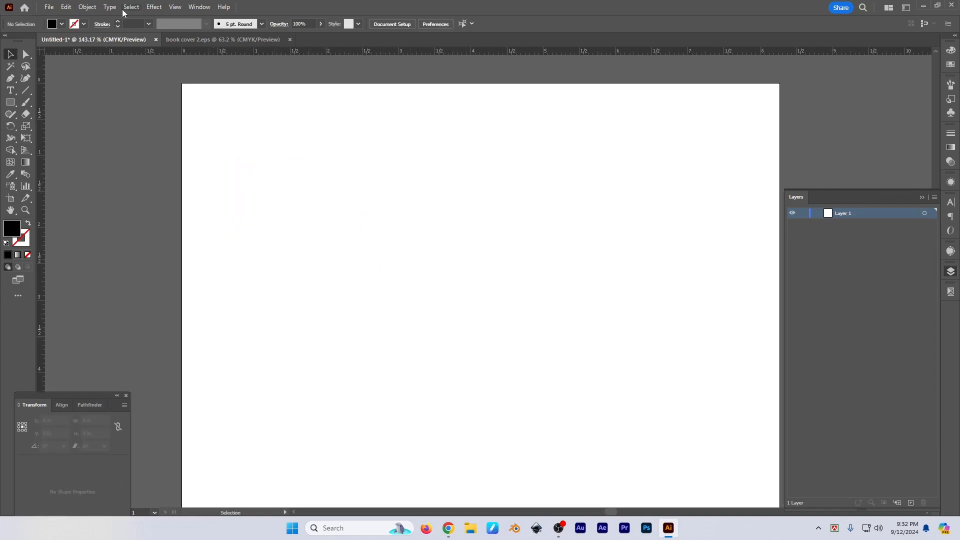
{"action": "left_click", "coordinate": [87, 7]}
{"action": "left_click", "coordinate": [385, 237]}
{"action": "key", "text": "ctrl+z"}
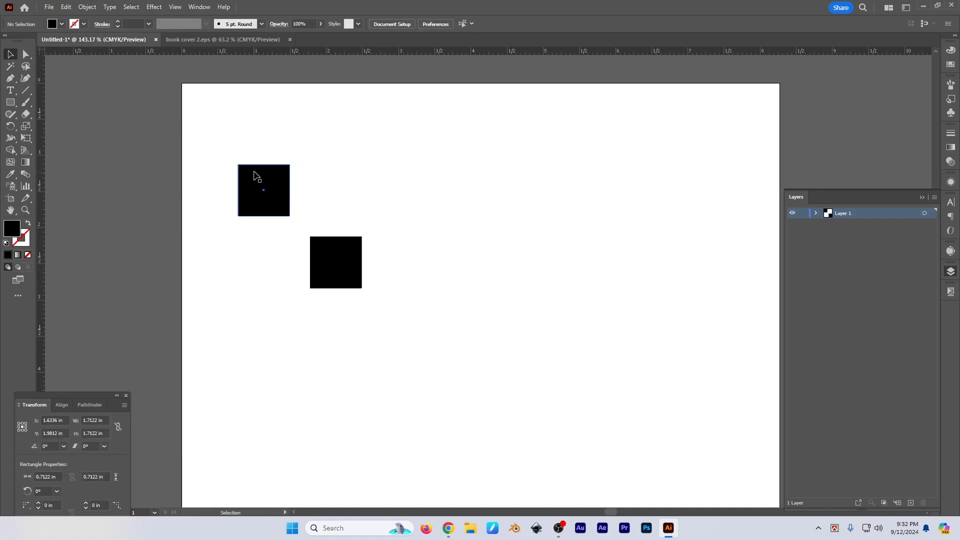
Step: Preview the Rotate command on the upper black square and close it without applying
{"action": "left_click", "coordinate": [257, 173]}
{"action": "left_click", "coordinate": [87, 7]}
{"action": "mouse_move", "coordinate": [112, 20]}
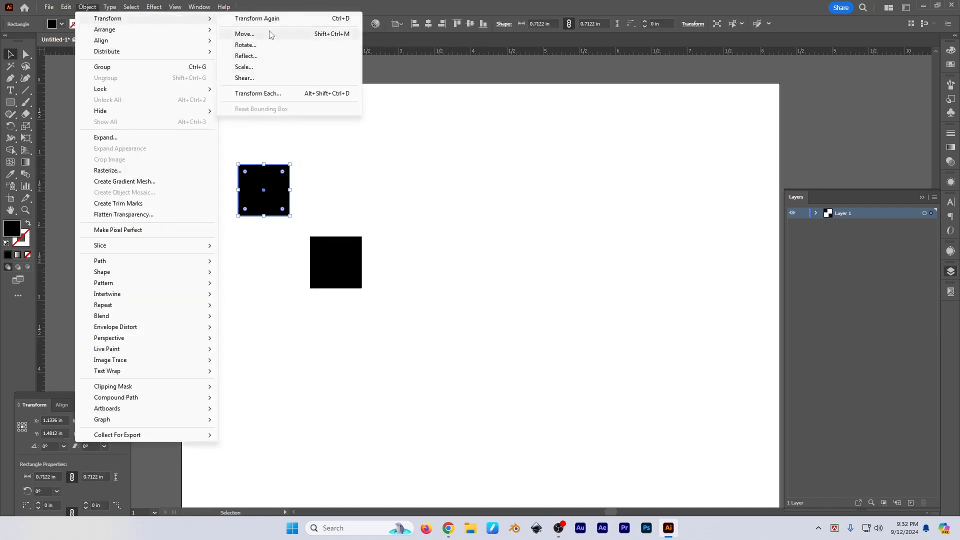
{"action": "left_click", "coordinate": [266, 46]}
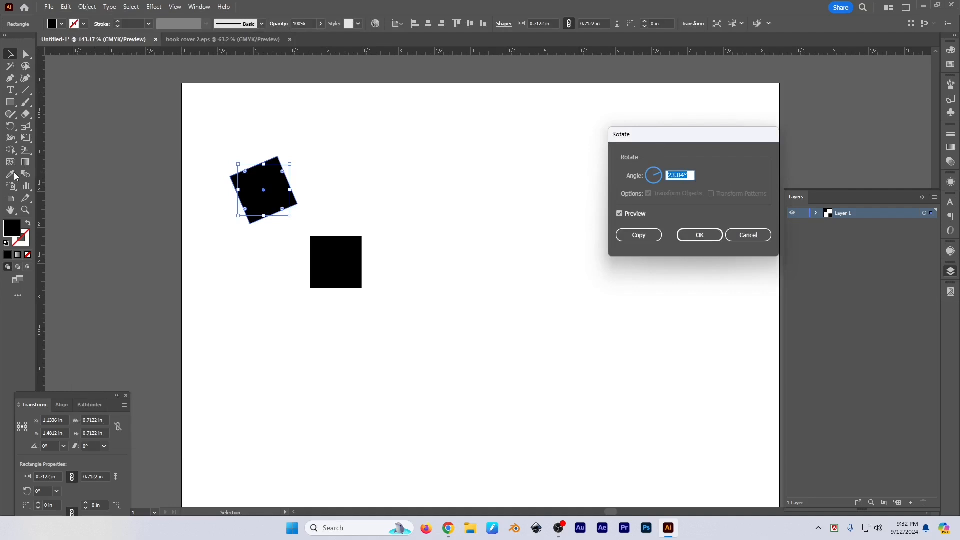
{"action": "key", "text": "Escape"}
Step: Preview the Reflect command on the upper black square, cancel it and deselect the square
{"action": "left_click", "coordinate": [87, 7]}
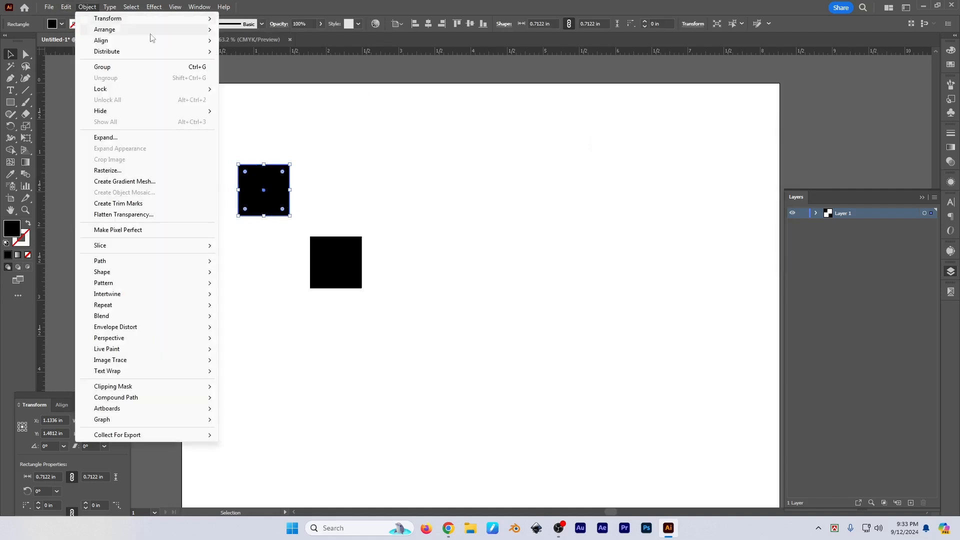
{"action": "mouse_move", "coordinate": [150, 19]}
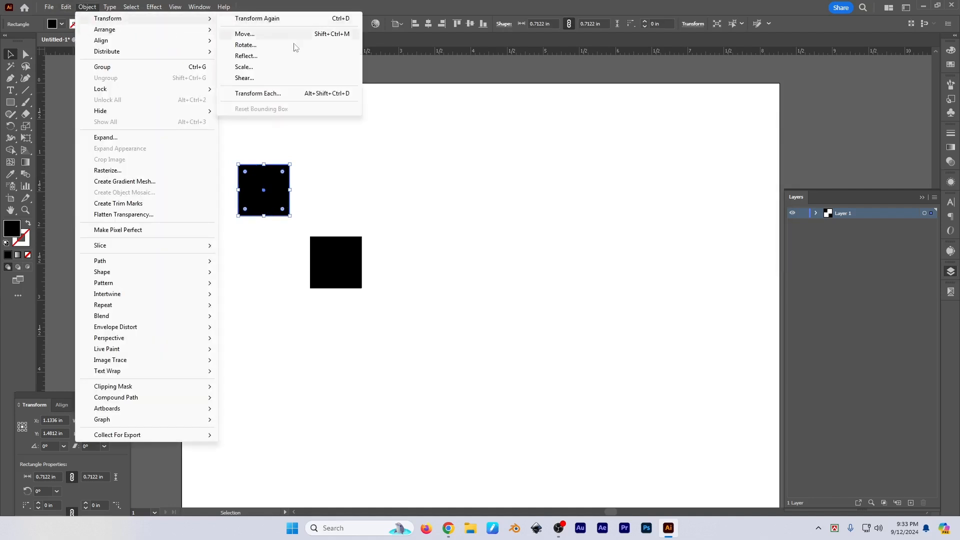
{"action": "left_click", "coordinate": [260, 57]}
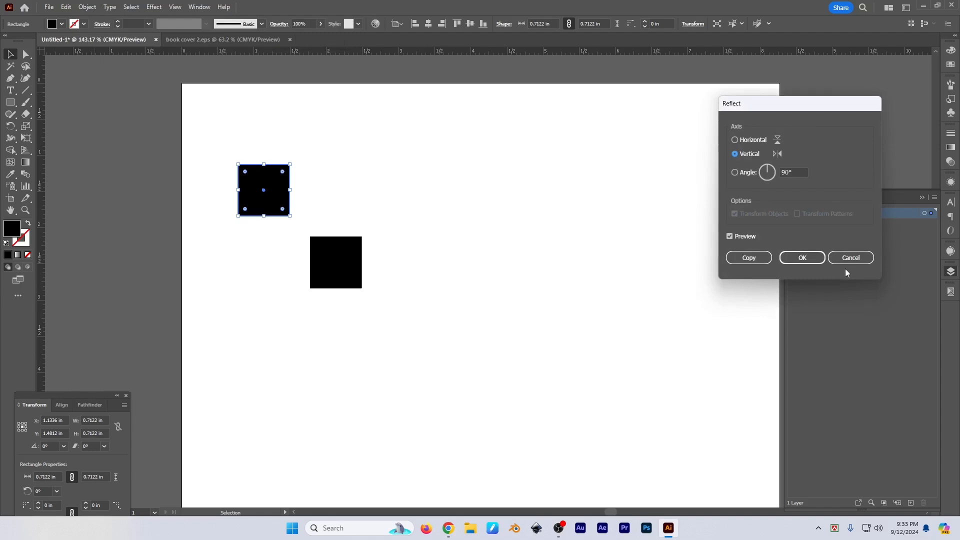
{"action": "key", "text": "Escape"}
{"action": "left_click", "coordinate": [547, 278]}
Step: Switch to the book cover 2.eps document and select the human silhouette on the front cover
{"action": "key", "text": "ctrl+o"}
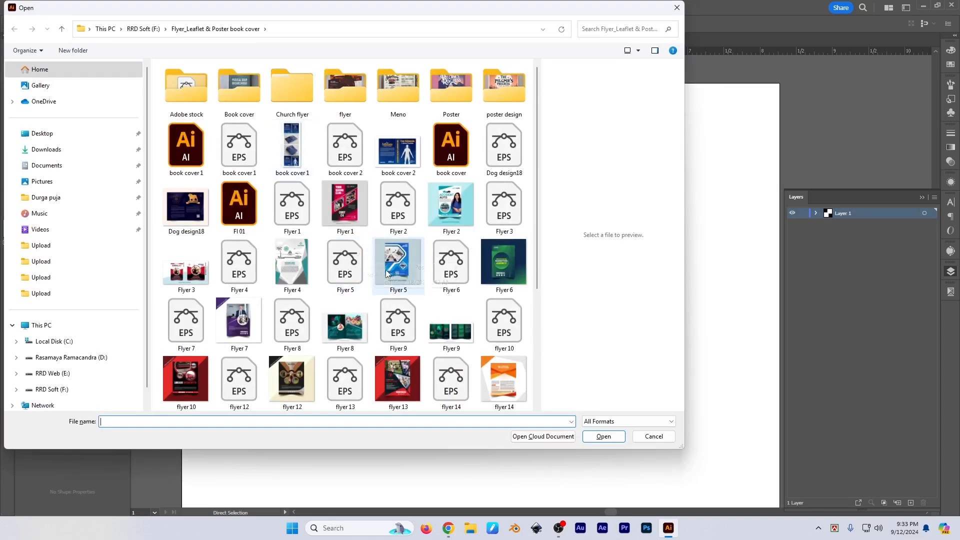
{"action": "scroll", "coordinate": [394, 277], "scroll_direction": "down", "scroll_amount": 4}
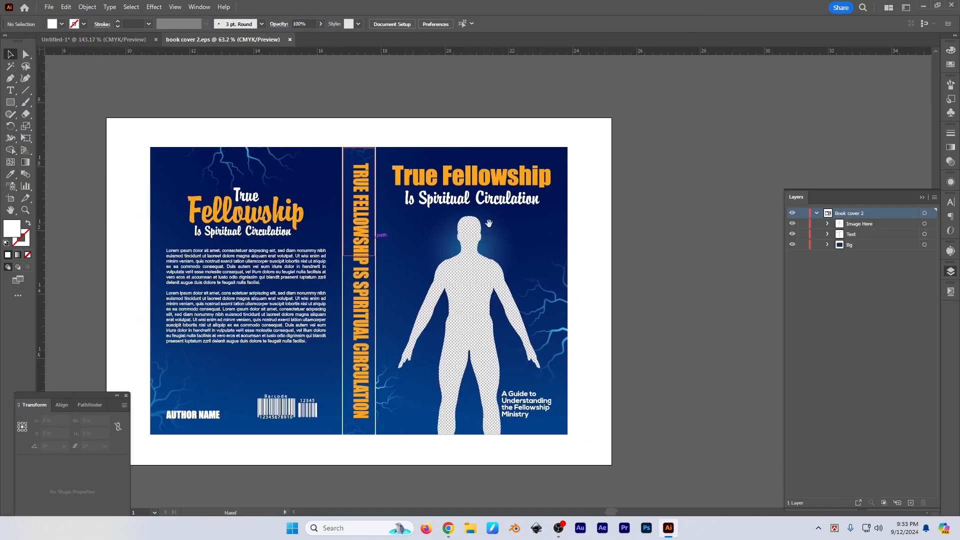
{"action": "key", "text": "Tab"}
{"action": "scroll", "coordinate": [693, 336], "scroll_direction": "up", "scroll_amount": 1}
{"action": "left_click_drag", "start_coordinate": [697, 359], "coordinate": [749, 360]}
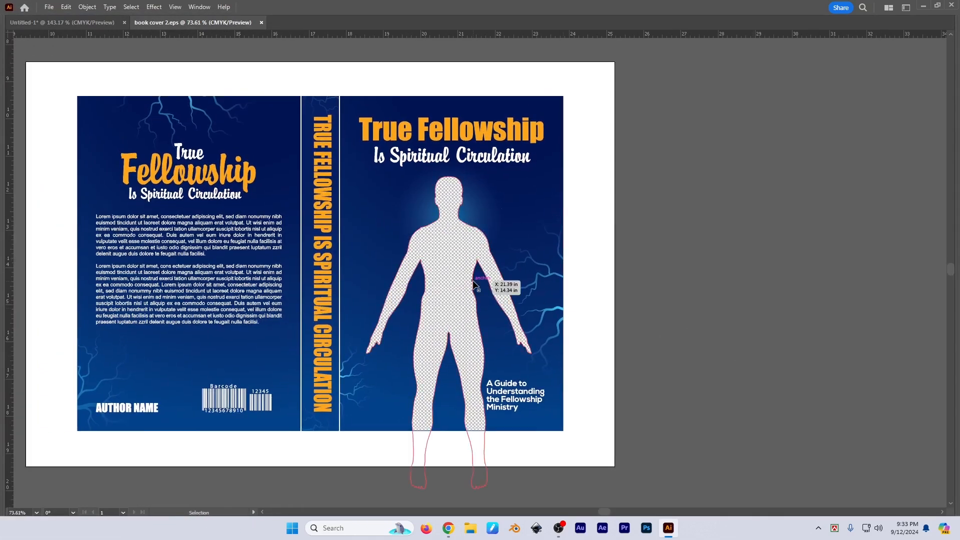
{"action": "left_click", "coordinate": [473, 281]}
{"action": "key", "text": "Tab"}
{"action": "scroll", "coordinate": [477, 298], "scroll_direction": "down", "scroll_amount": 1}
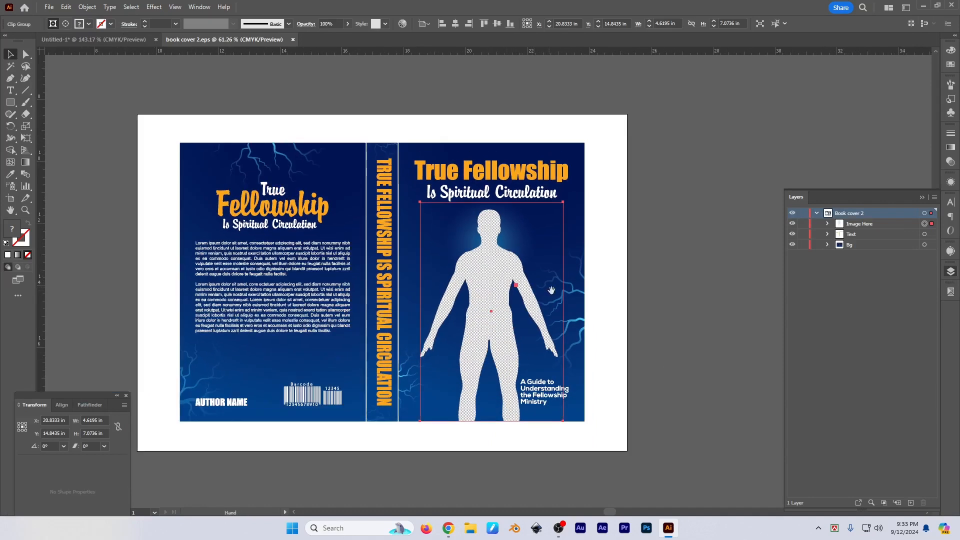
Step: Preview reflecting the human silhouette across the vertical axis, cancel it and deselect the silhouette
{"action": "left_click", "coordinate": [87, 7]}
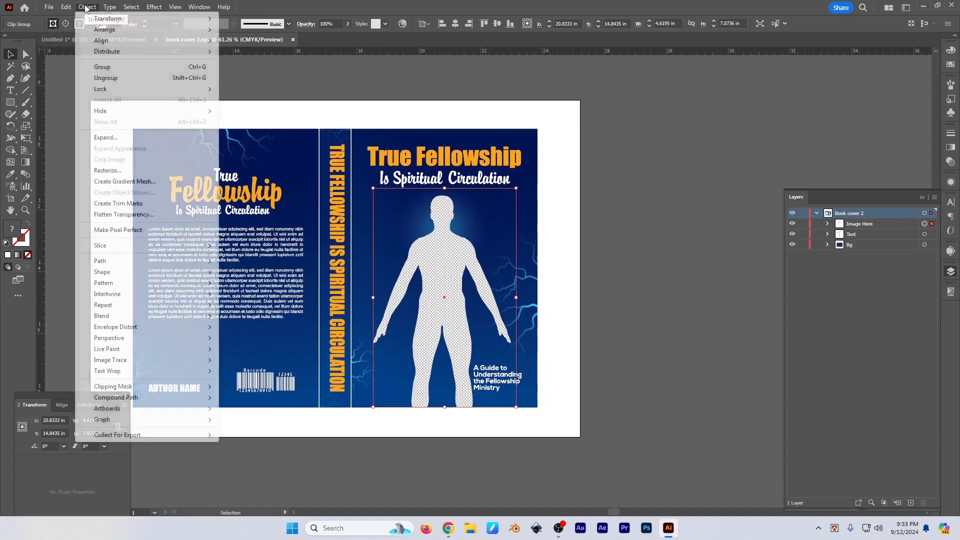
{"action": "mouse_move", "coordinate": [201, 19]}
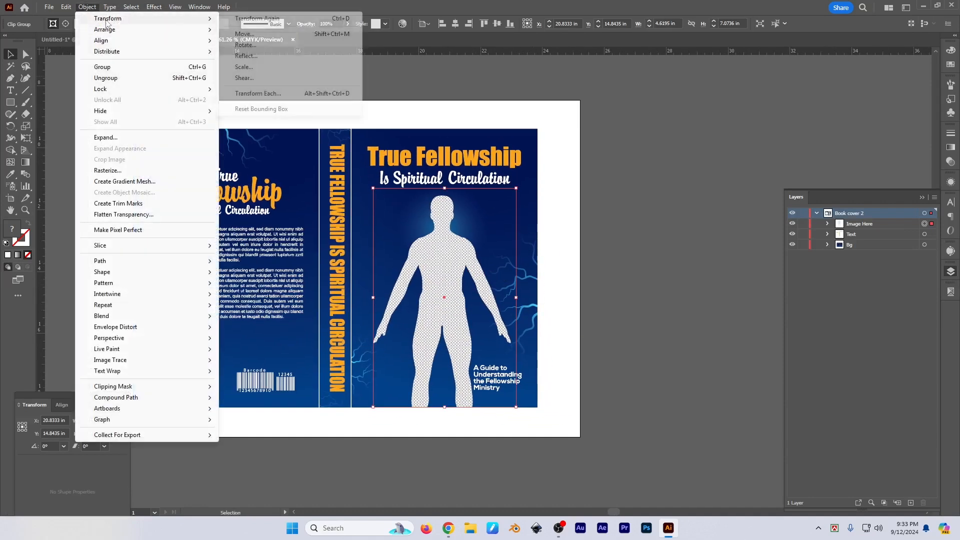
{"action": "left_click", "coordinate": [252, 58]}
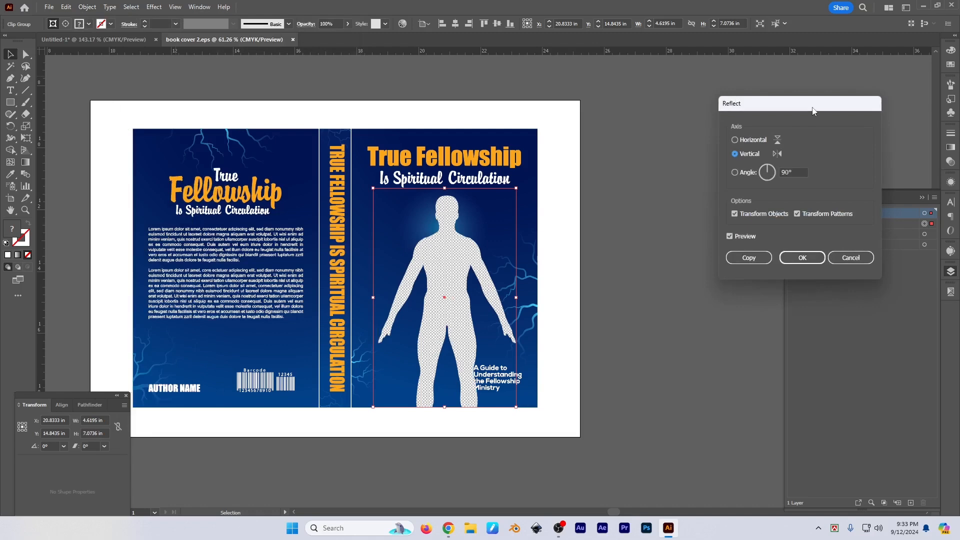
{"action": "left_click_drag", "start_coordinate": [815, 105], "coordinate": [795, 108]}
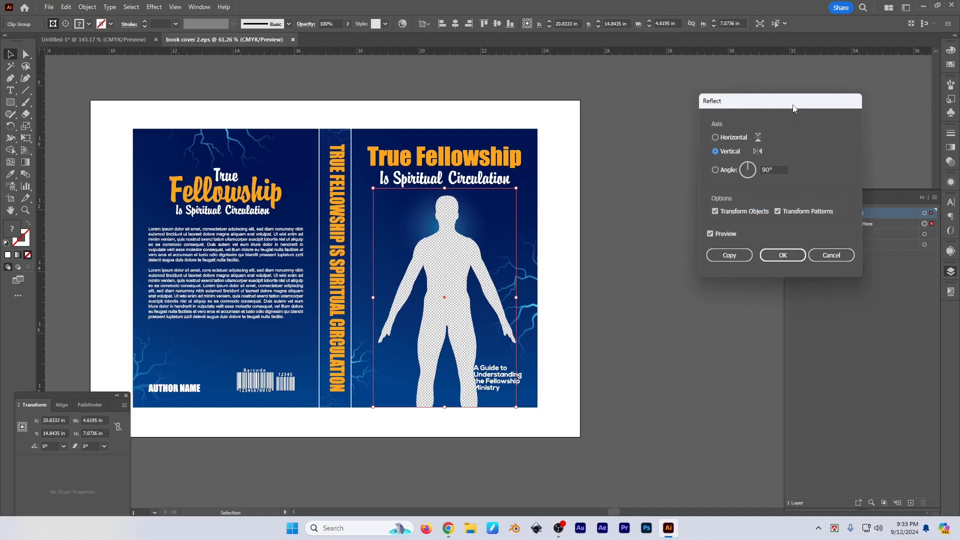
{"action": "key", "text": "Escape"}
{"action": "left_click", "coordinate": [731, 173]}
Step: Ungroup the book cover's background artwork and hide the human silhouette
{"action": "left_click_drag", "start_coordinate": [470, 161], "coordinate": [607, 166]}
{"action": "left_click_drag", "start_coordinate": [279, 127], "coordinate": [480, 423]}
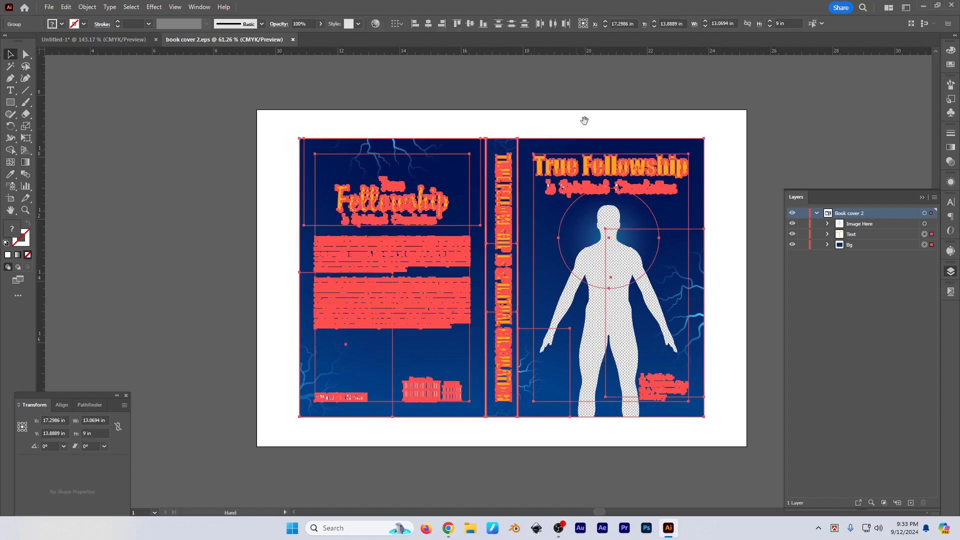
{"action": "left_click_drag", "start_coordinate": [585, 120], "coordinate": [368, 141]}
{"action": "left_click", "coordinate": [506, 186]}
{"action": "left_click", "coordinate": [389, 244]}
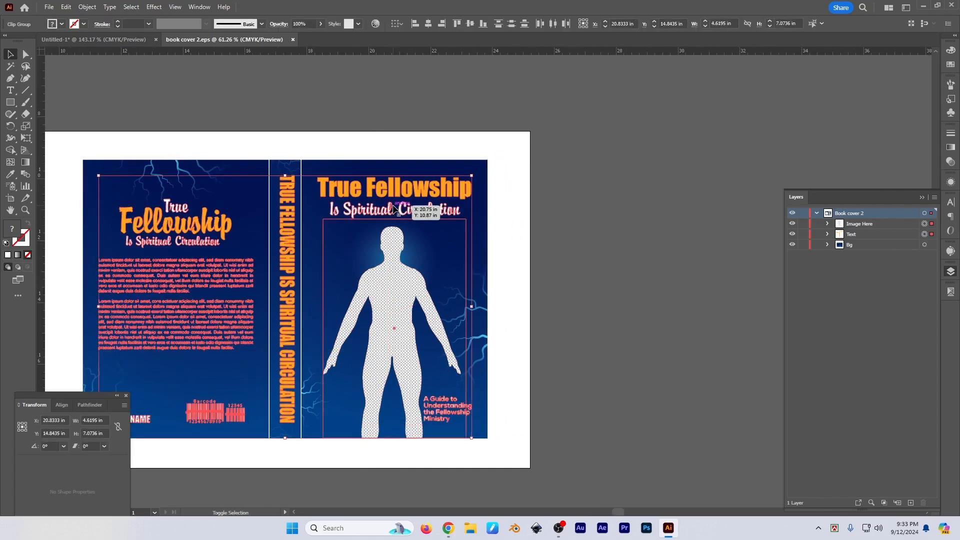
{"action": "key", "text": "ctrl+shift+g"}
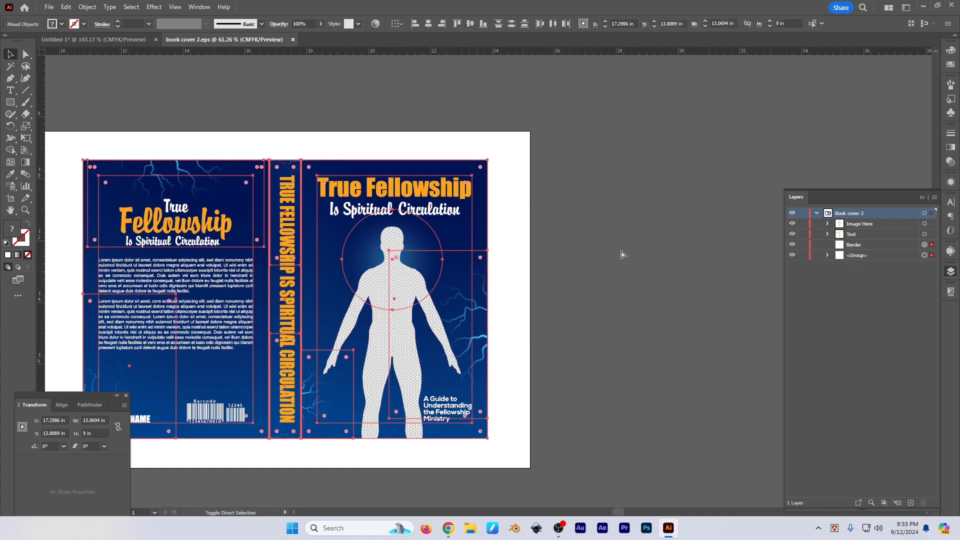
{"action": "left_click", "coordinate": [407, 279]}
{"action": "key", "text": "ctrl+3"}
Step: Try hiding the cover background and the whole text group, undoing each hide
{"action": "left_click", "coordinate": [418, 217]}
{"action": "key", "text": "ctrl+3"}
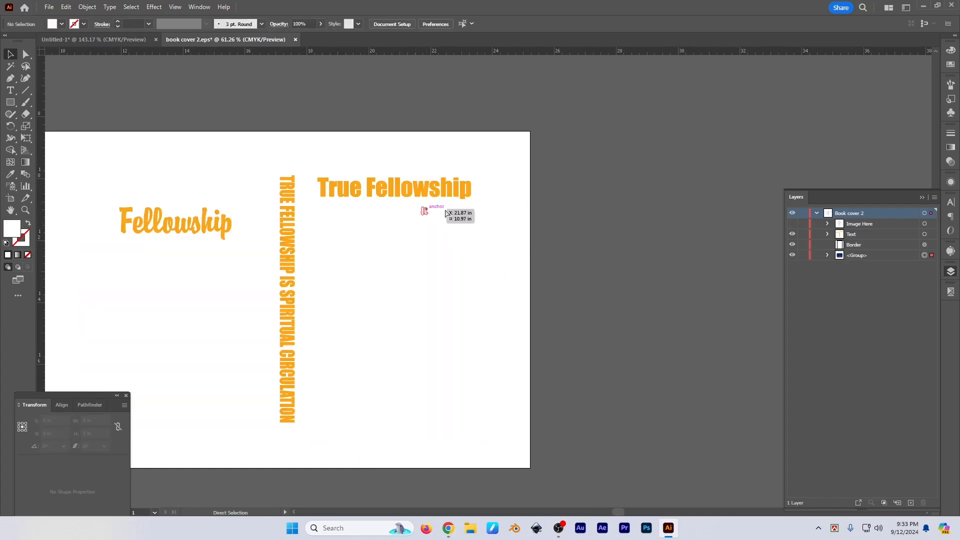
{"action": "key", "text": "ctrl+z"}
{"action": "left_click", "coordinate": [428, 186]}
{"action": "key", "text": "ctrl+3"}
{"action": "key", "text": "ctrl+z"}
Step: Ungroup the cover text into its separate front, back and spine parts
{"action": "right_click", "coordinate": [418, 190]}
{"action": "left_click", "coordinate": [658, 244]}
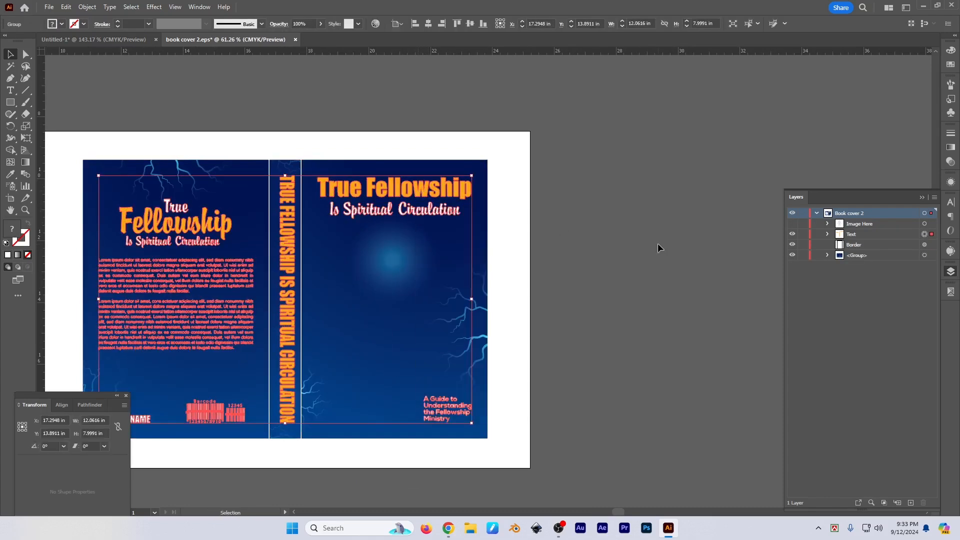
{"action": "right_click", "coordinate": [419, 186]}
{"action": "left_click", "coordinate": [456, 318]}
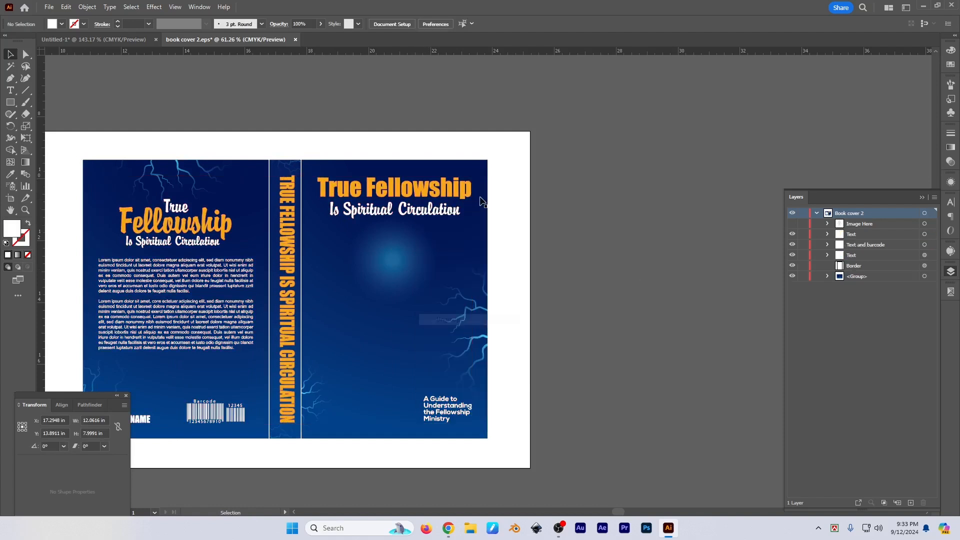
Step: Hide the front cover's text, show it again together with the silhouette, and hide both
{"action": "left_click", "coordinate": [469, 191]}
{"action": "key", "text": "ctrl+3"}
{"action": "key", "text": "ctrl+alt+3"}
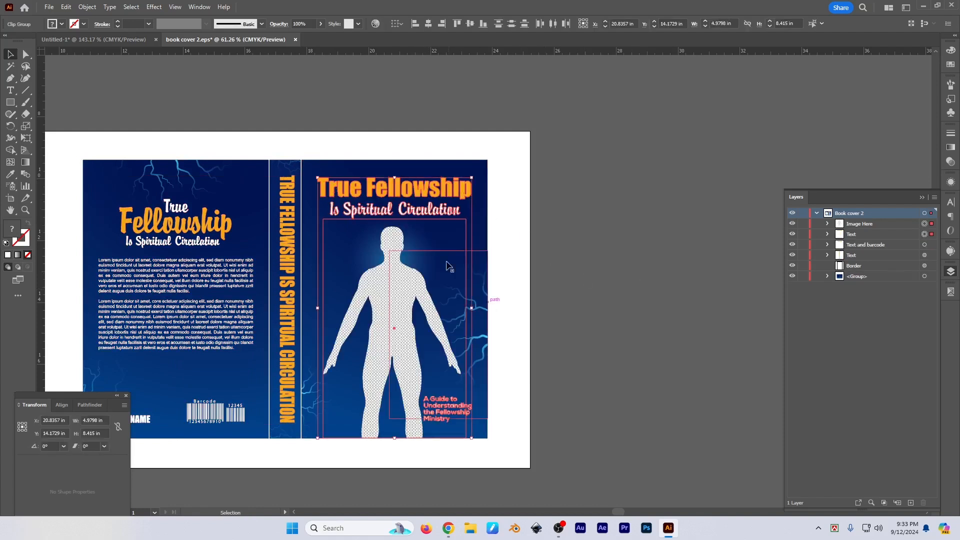
{"action": "key", "text": "ctrl+3"}
Step: Ungroup the remaining background group and group the front cover's background with its text and silhouette
{"action": "right_click", "coordinate": [450, 194]}
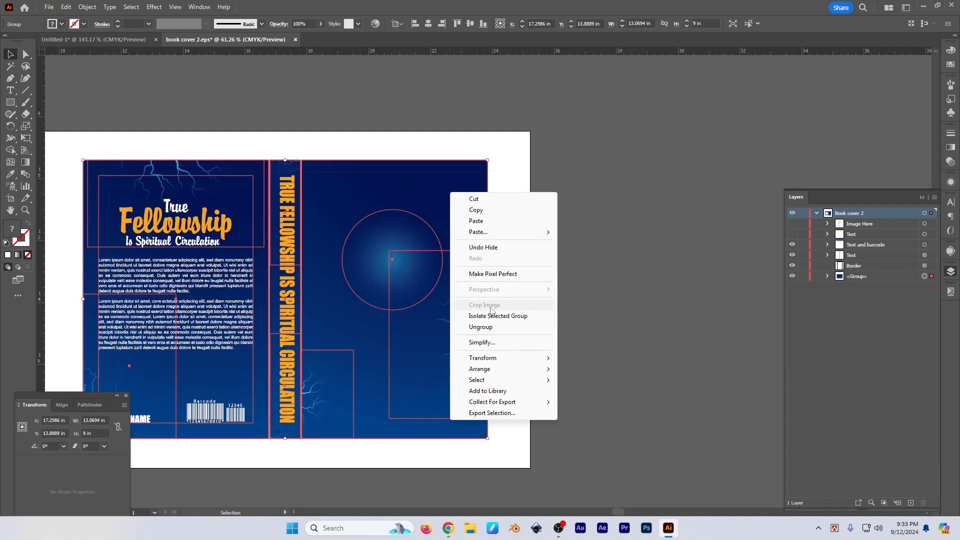
{"action": "left_click", "coordinate": [475, 327]}
{"action": "left_click", "coordinate": [446, 244]}
{"action": "key", "text": "ctrl+3"}
{"action": "key", "text": "ctrl+alt+3"}
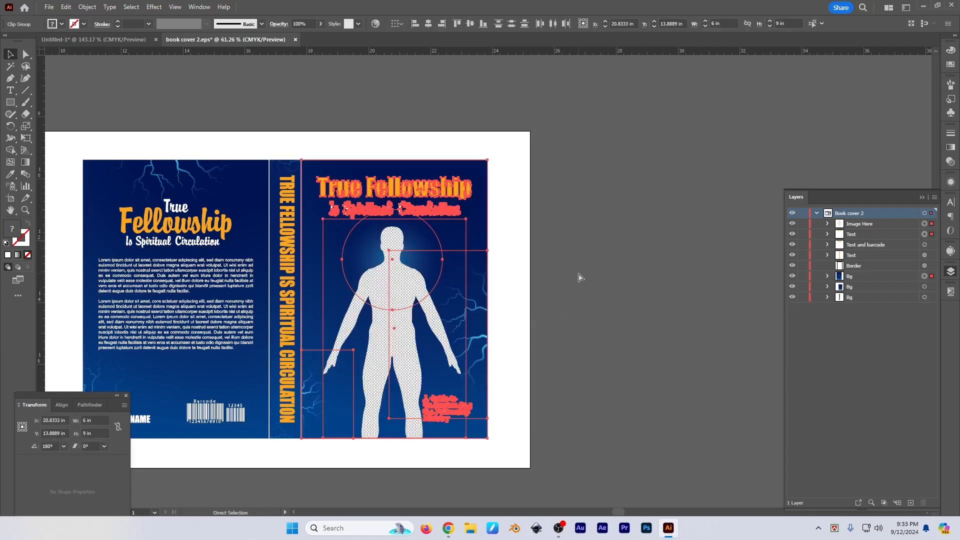
{"action": "key", "text": "ctrl+g"}
Step: Test the new front cover group by moving it aside, and undo the move
{"action": "left_click", "coordinate": [577, 274]}
{"action": "left_click_drag", "start_coordinate": [401, 275], "coordinate": [475, 281]}
{"action": "key", "text": "ctrl+z"}
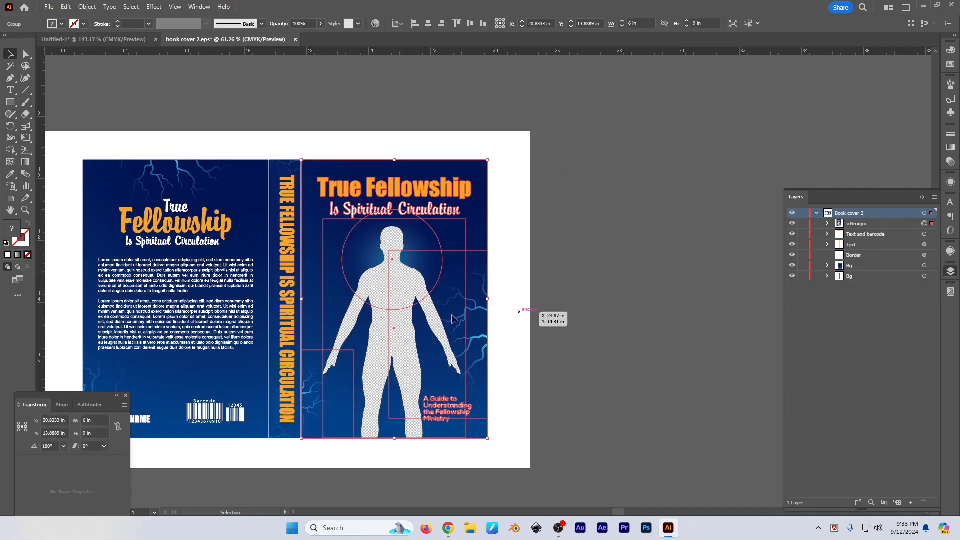
Step: Create a copy of the front cover group reflected across the vertical axis, and deselect it
{"action": "left_click", "coordinate": [89, 11]}
{"action": "mouse_move", "coordinate": [116, 20]}
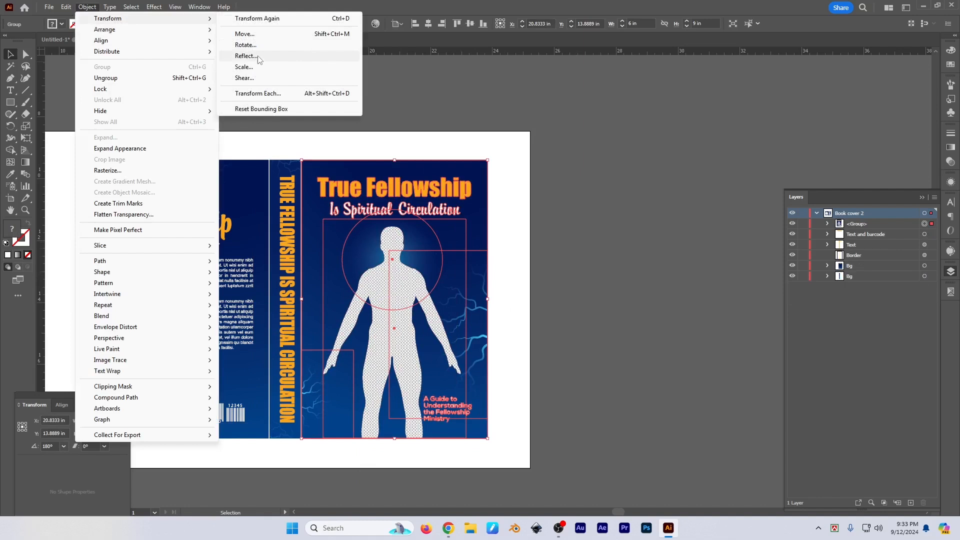
{"action": "left_click", "coordinate": [257, 56]}
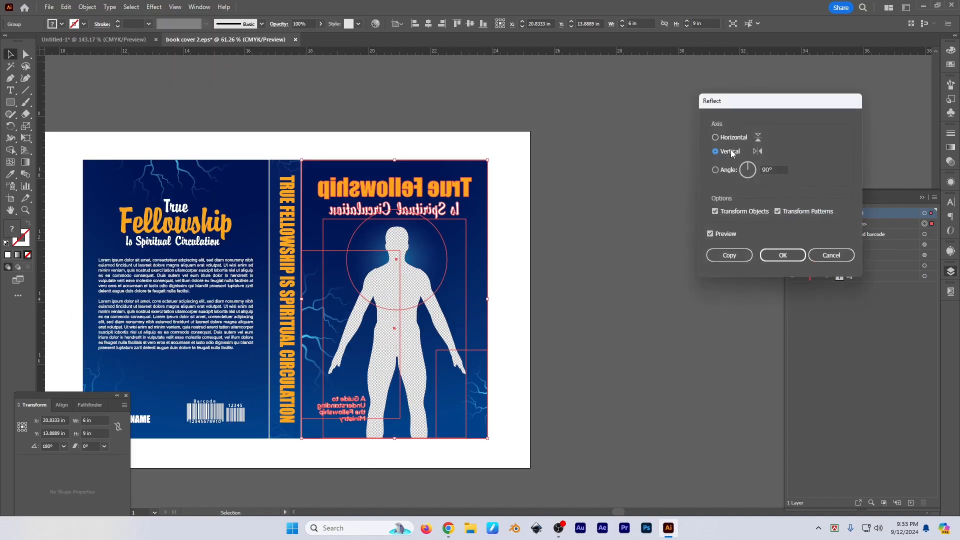
{"action": "left_click", "coordinate": [728, 256]}
{"action": "left_click", "coordinate": [600, 272]}
{"action": "scroll", "coordinate": [531, 279], "scroll_direction": "up", "scroll_amount": 1}
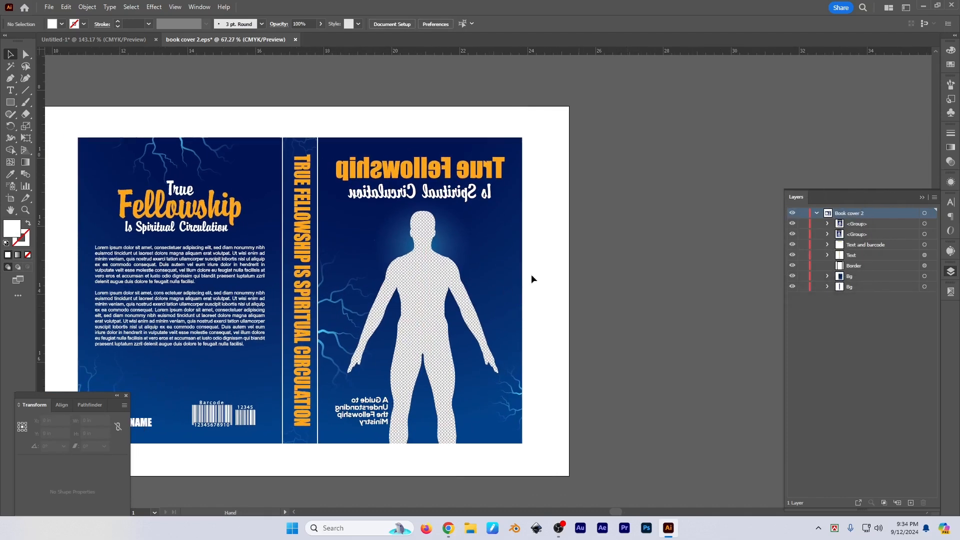
{"action": "left_click", "coordinate": [492, 272]}
{"action": "left_click", "coordinate": [678, 269]}
{"action": "scroll", "coordinate": [675, 272], "scroll_direction": "left", "scroll_amount": 1}
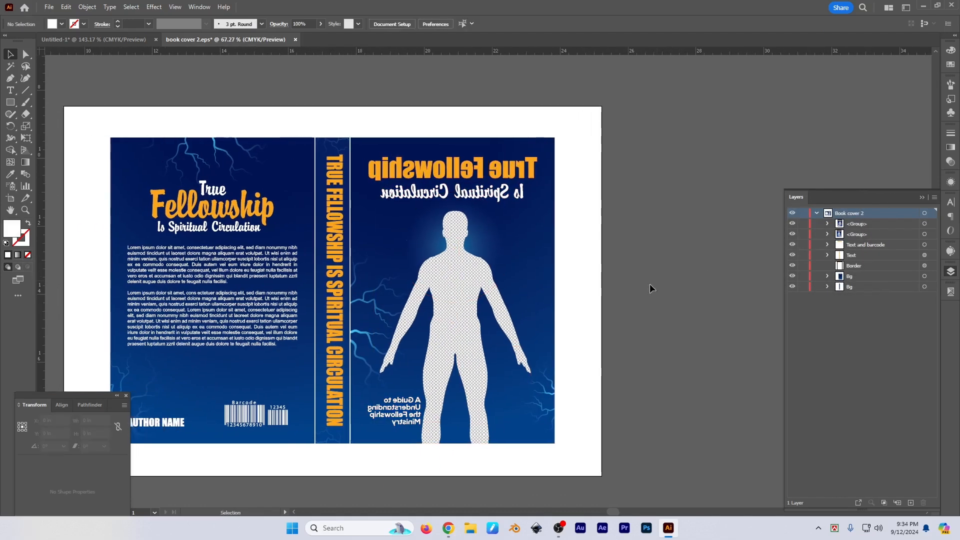
Step: Undo the reflected copy of the front cover group
{"action": "scroll", "coordinate": [650, 288], "scroll_direction": "left", "scroll_amount": 1}
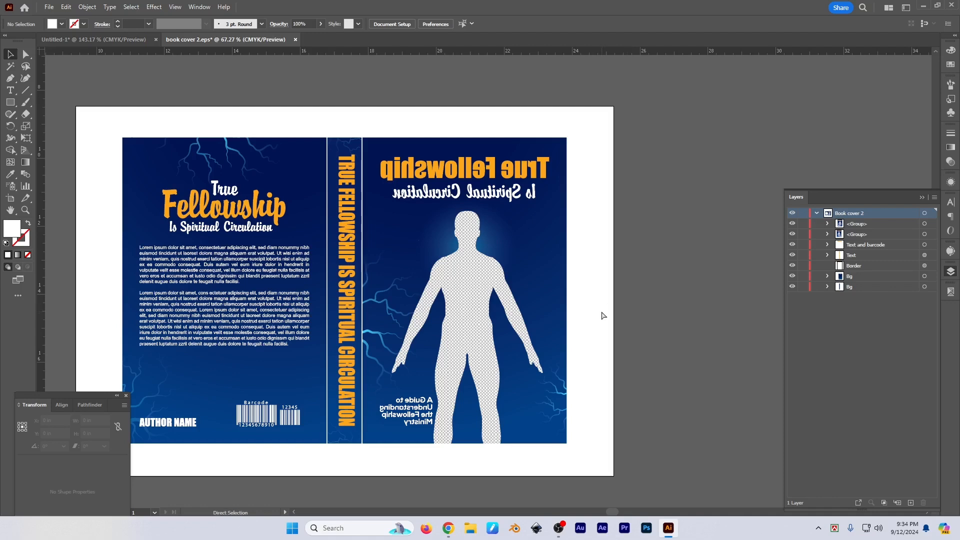
{"action": "key", "text": "ctrl+z"}
{"action": "right_click", "coordinate": [478, 241]}
{"action": "key", "text": "Escape"}
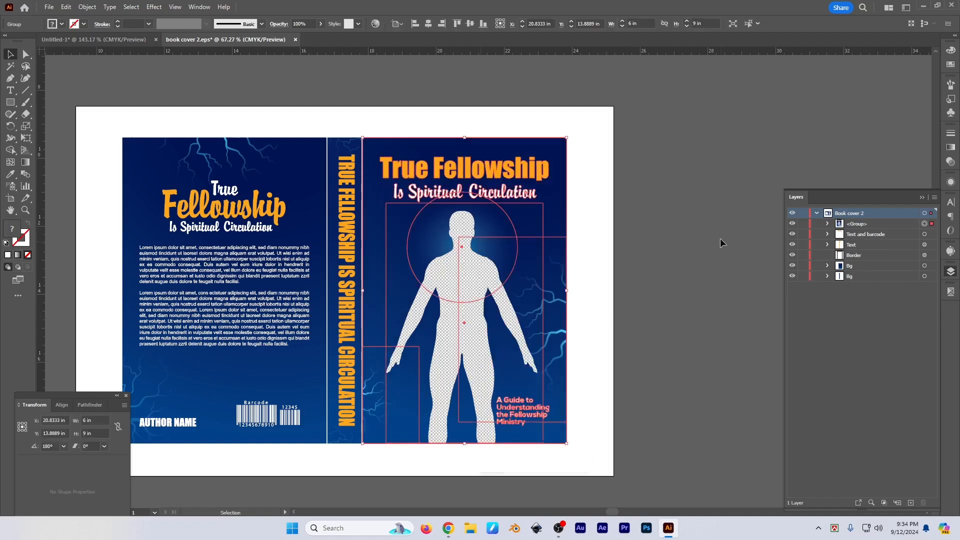
Step: Preview a reflection of the front cover group across the vertical axis with the Reflect tool's options, and cancel it
{"action": "key", "text": "o"}
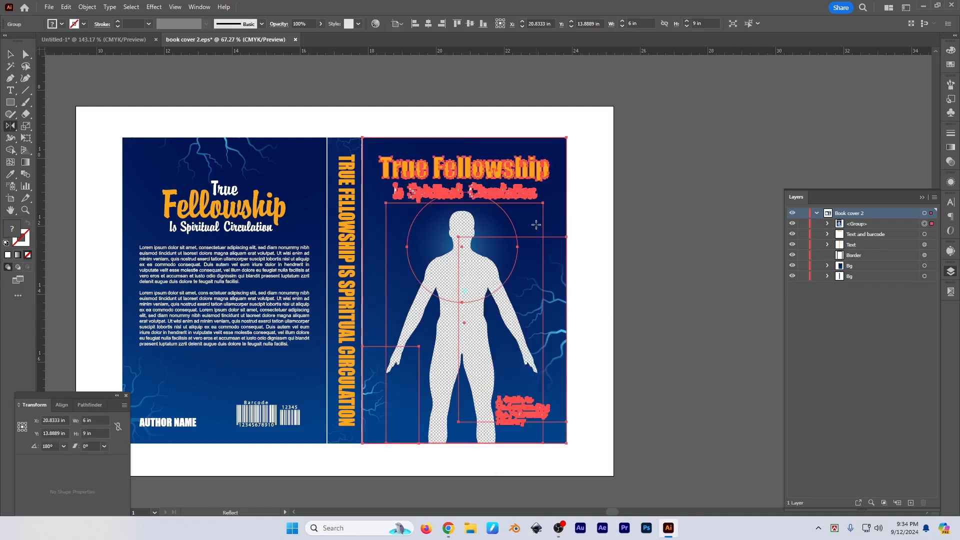
{"action": "key", "text": "Return"}
{"action": "key", "text": "Escape"}
{"action": "double_click", "coordinate": [10, 128]}
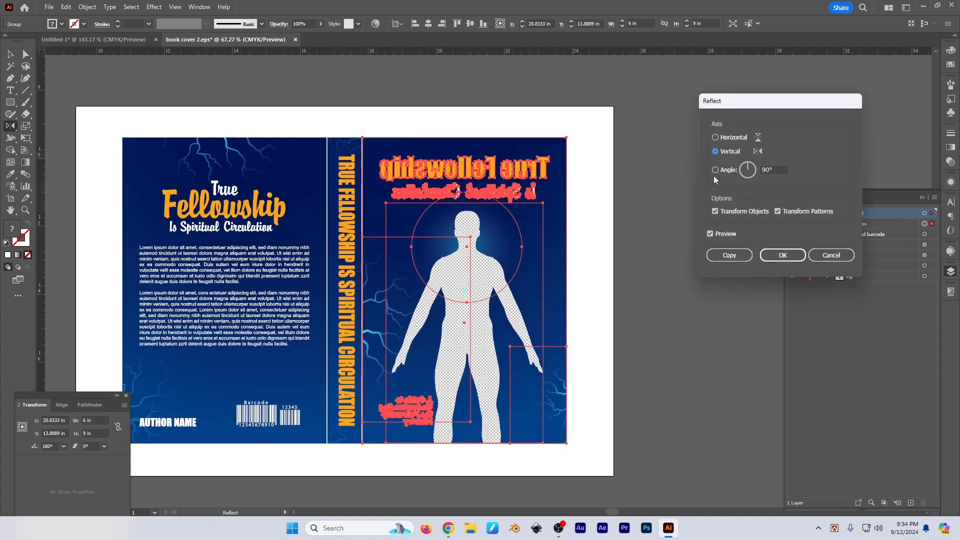
{"action": "left_click", "coordinate": [832, 255]}
Step: Scale the front cover group uniformly to 50%, and undo the scaling
{"action": "left_click", "coordinate": [92, 7]}
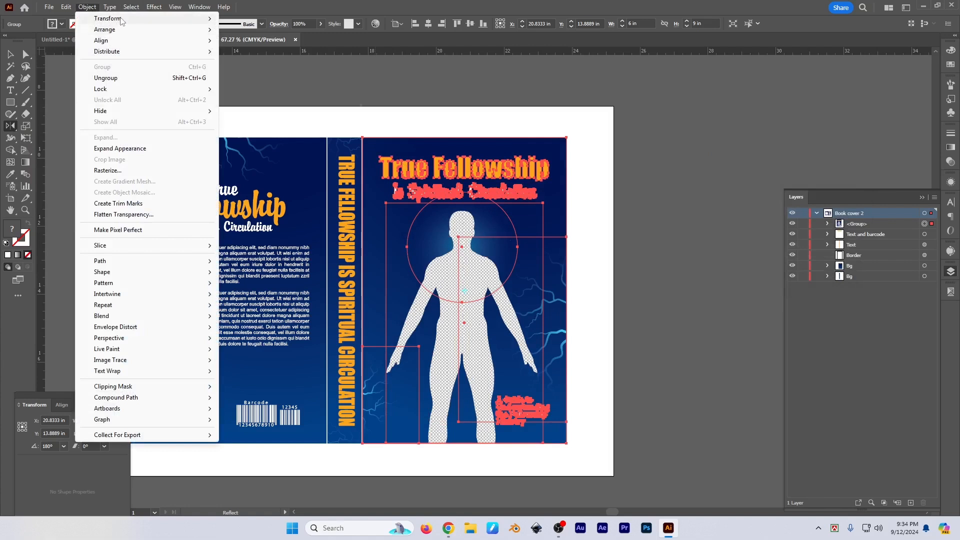
{"action": "mouse_move", "coordinate": [108, 19]}
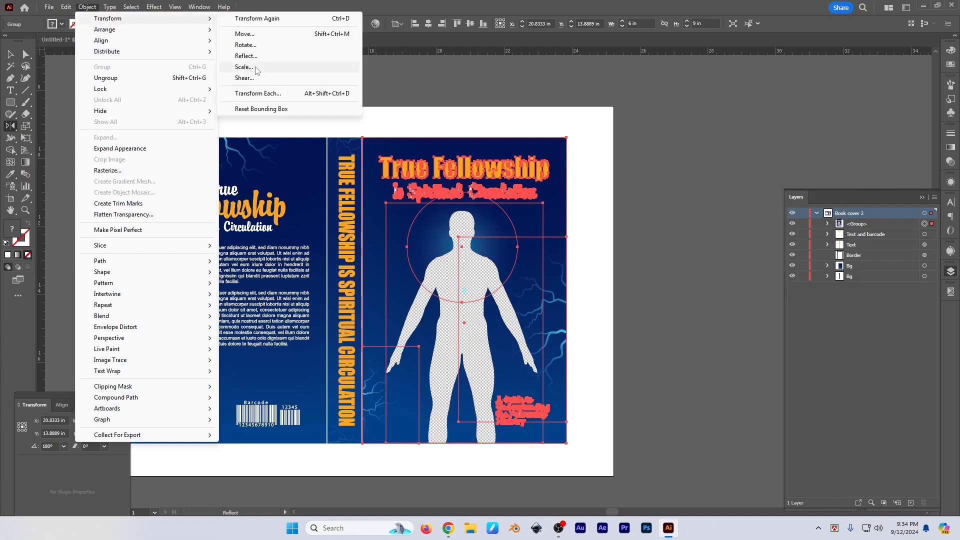
{"action": "left_click", "coordinate": [256, 68]}
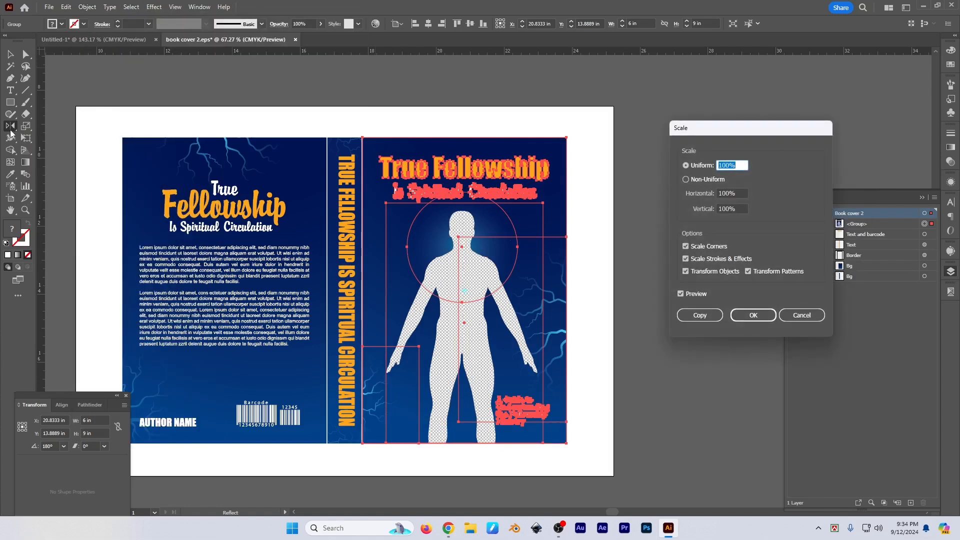
{"action": "key", "text": "s"}
{"action": "key", "text": "Return"}
{"action": "type", "text": "50"}
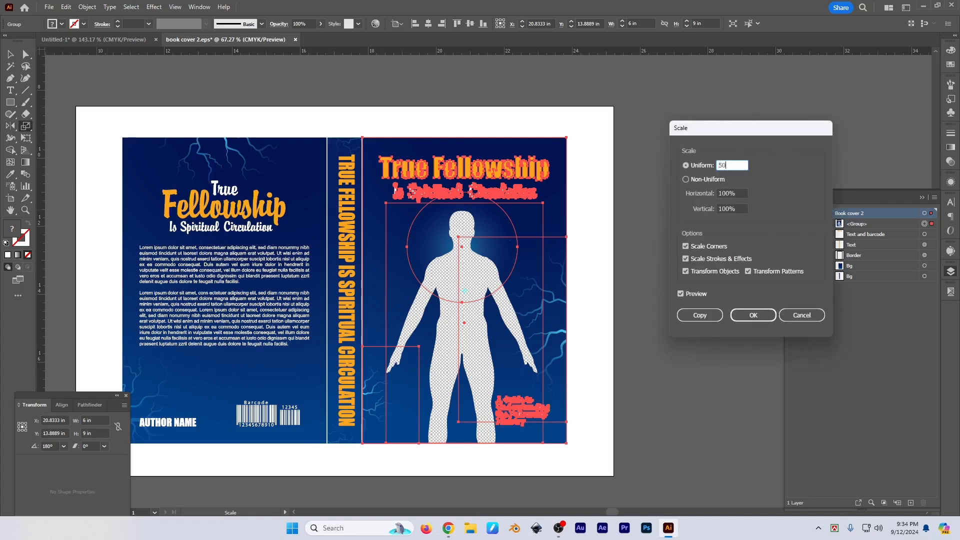
{"action": "key", "text": "Return"}
{"action": "key", "text": "v"}
{"action": "key", "text": "ctrl+z"}
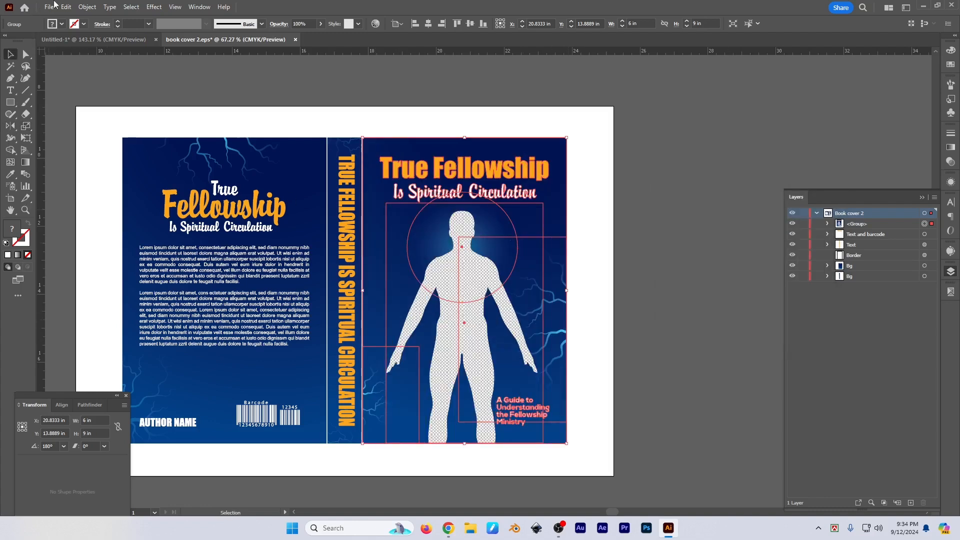
Step: Preview a 10° horizontal shear on the front cover group, cancel it, and deselect the group
{"action": "left_click", "coordinate": [86, 7]}
{"action": "mouse_move", "coordinate": [130, 19]}
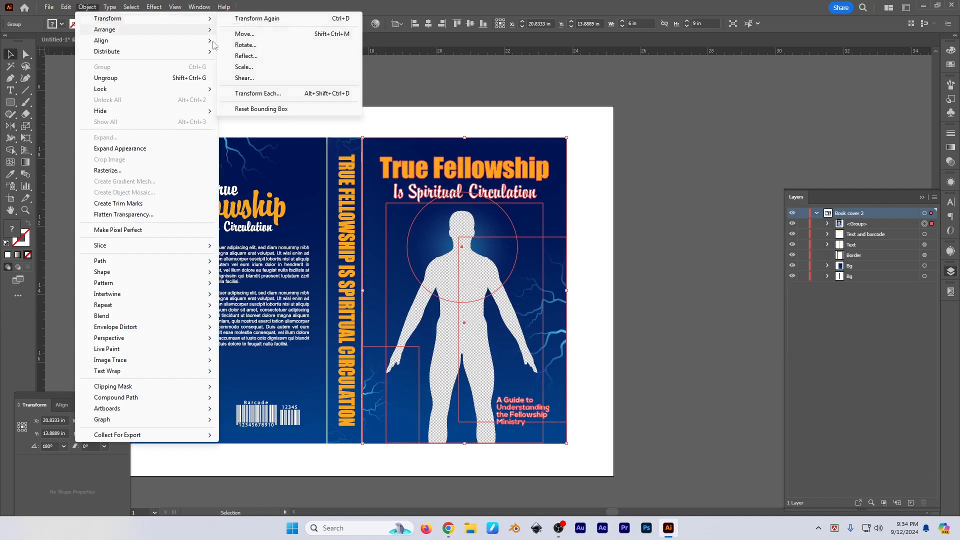
{"action": "left_click", "coordinate": [244, 78]}
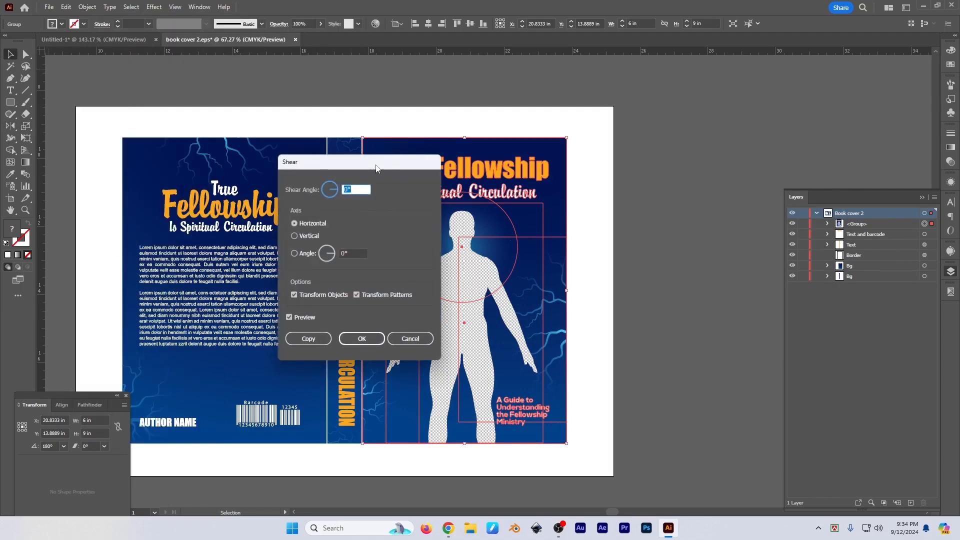
{"action": "left_click_drag", "start_coordinate": [377, 169], "coordinate": [708, 139]}
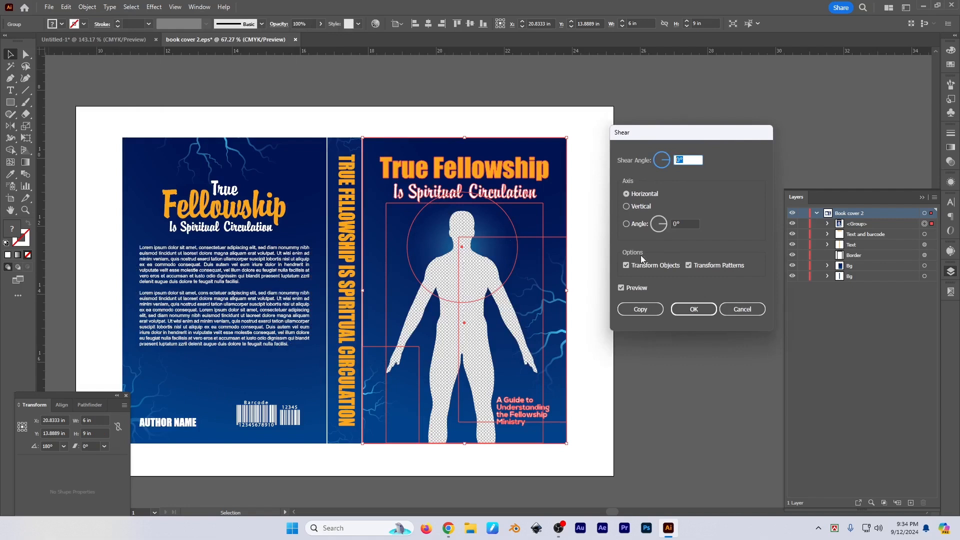
{"action": "key", "text": "shift+Up"}
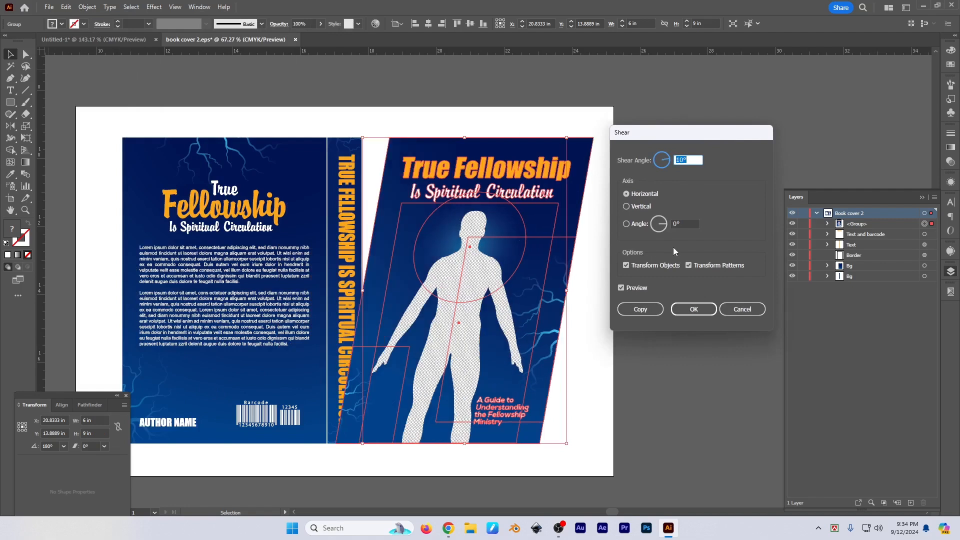
{"action": "left_click", "coordinate": [739, 308]}
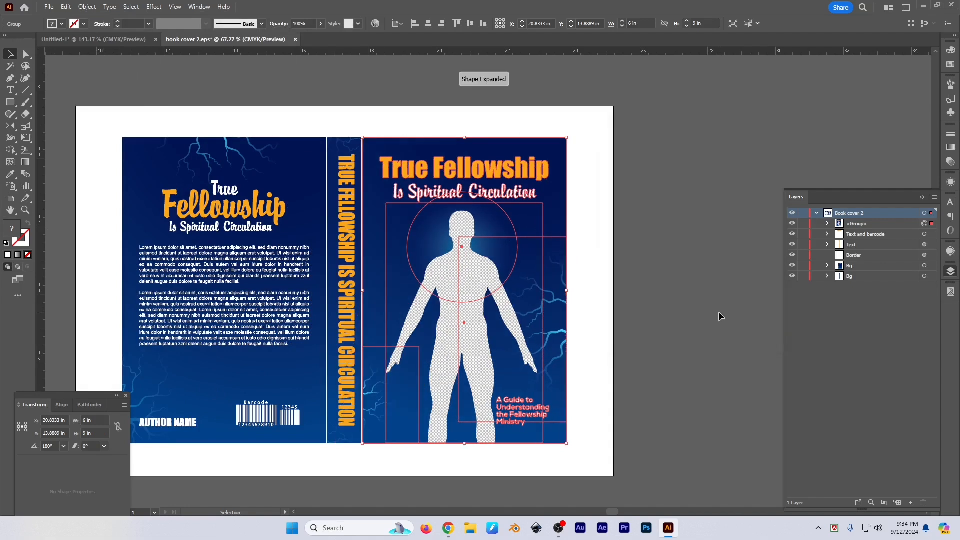
{"action": "left_click", "coordinate": [678, 266]}
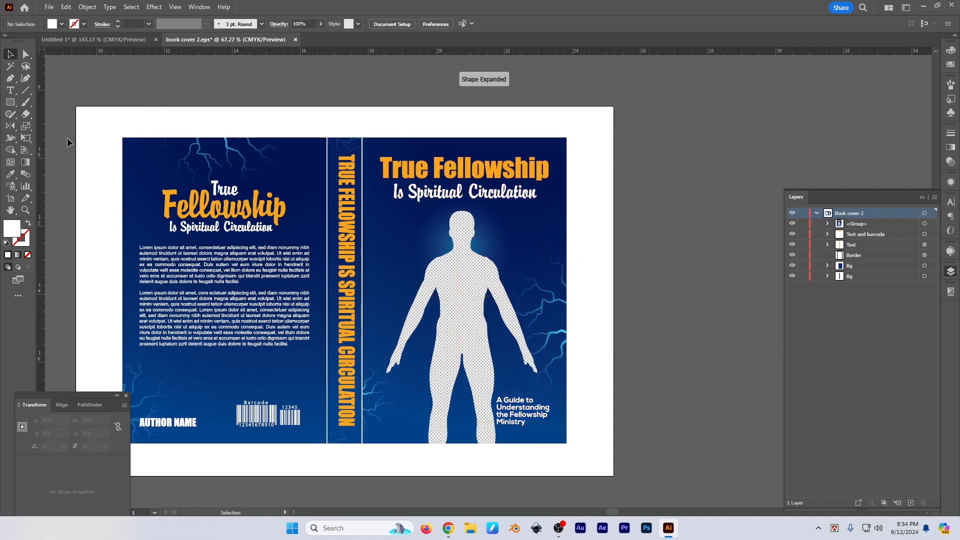
Step: Slant the front cover group freehand with the Shear tool, and undo the distortion
{"action": "left_click", "coordinate": [11, 139]}
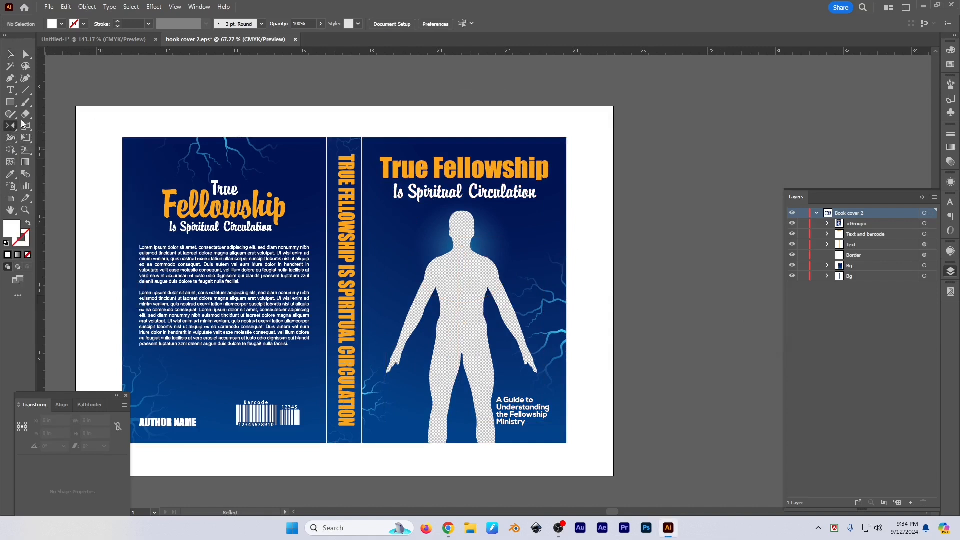
{"action": "left_click", "coordinate": [28, 131]}
{"action": "left_click_drag", "start_coordinate": [29, 130], "coordinate": [61, 137]}
{"action": "left_click", "coordinate": [500, 151]}
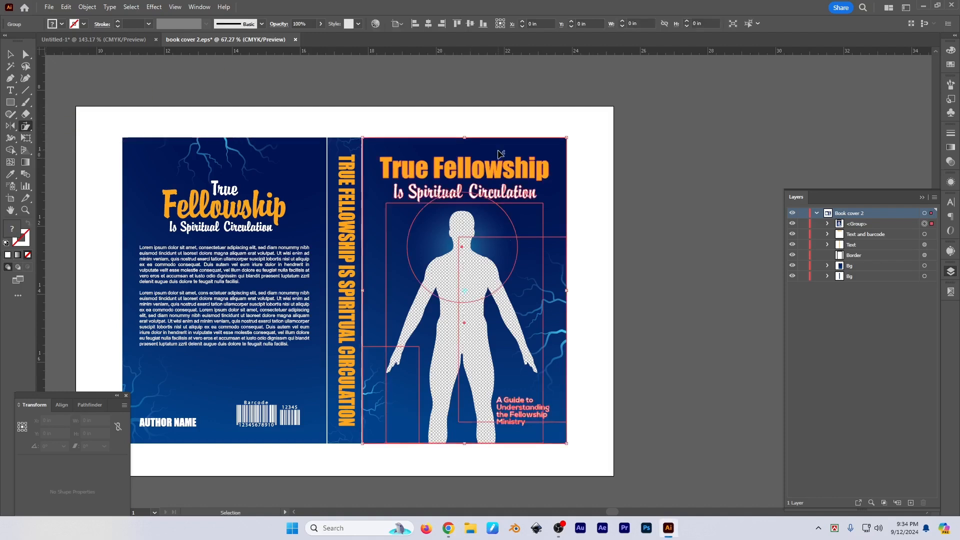
{"action": "left_click_drag", "start_coordinate": [488, 132], "coordinate": [707, 240]}
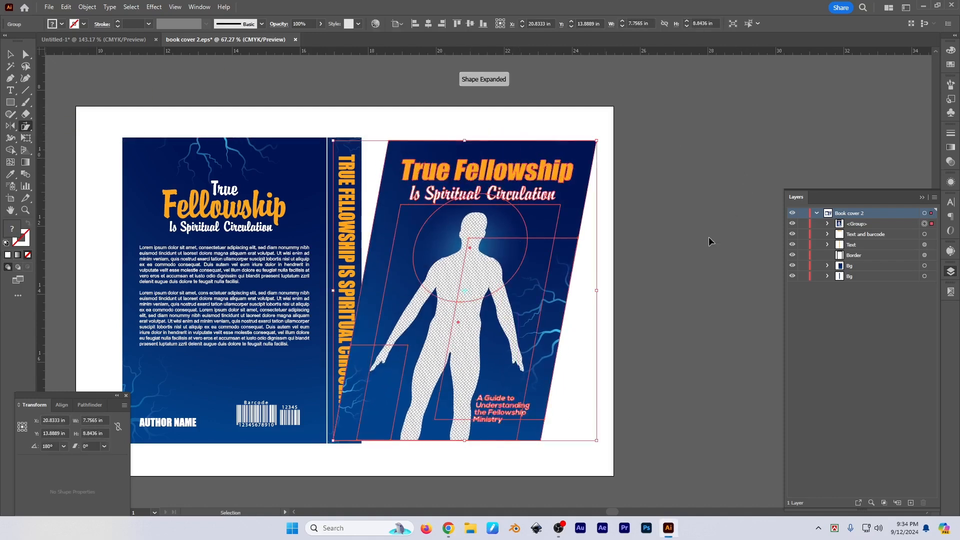
{"action": "key", "text": "ctrl+z"}
{"action": "key", "text": "v"}
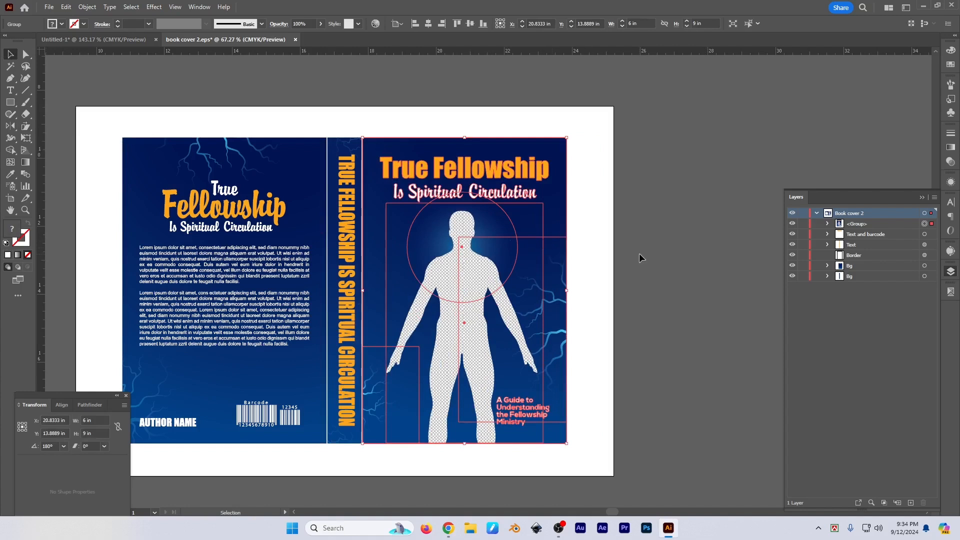
Step: Review the Transform commands offered for the front cover group, and deselect the group
{"action": "scroll", "coordinate": [633, 254], "scroll_direction": "down", "scroll_amount": 1}
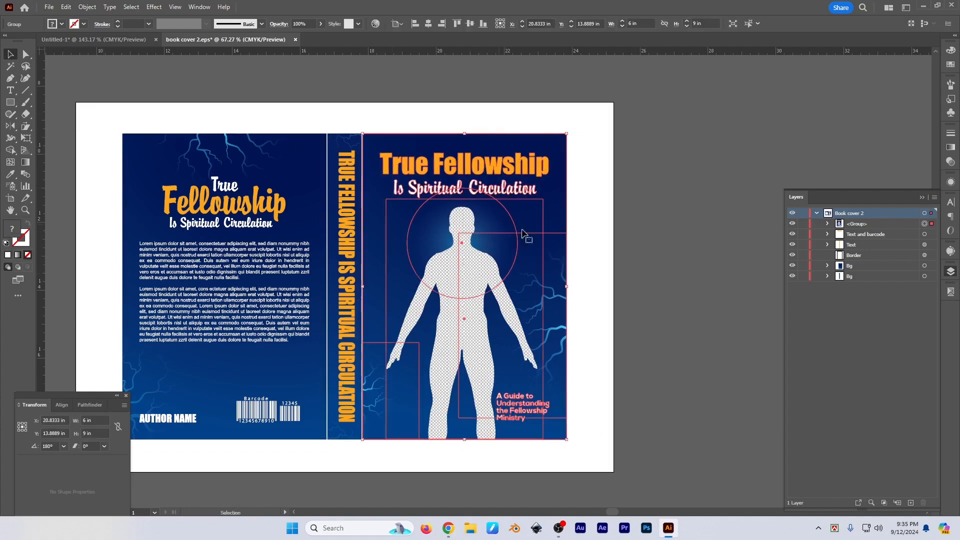
{"action": "right_click", "coordinate": [452, 177]}
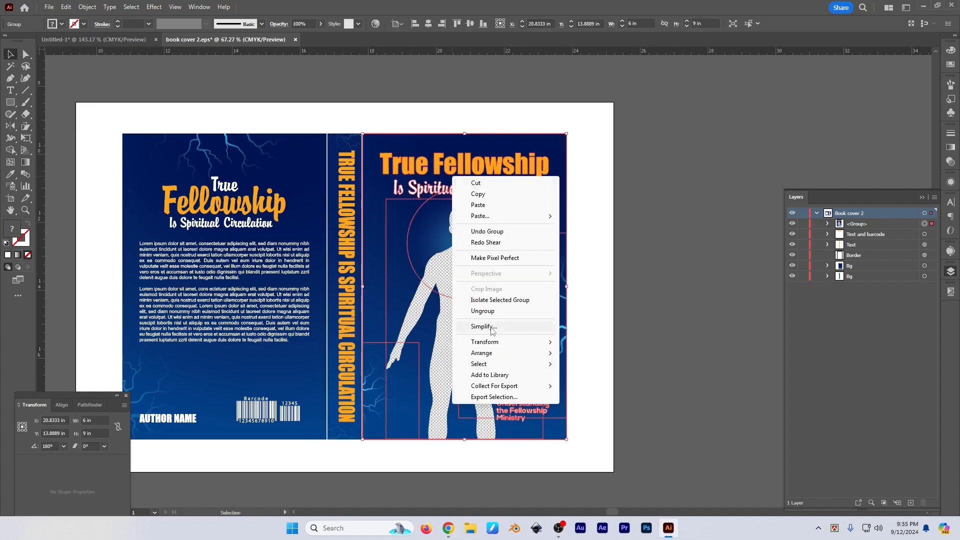
{"action": "mouse_move", "coordinate": [500, 344]}
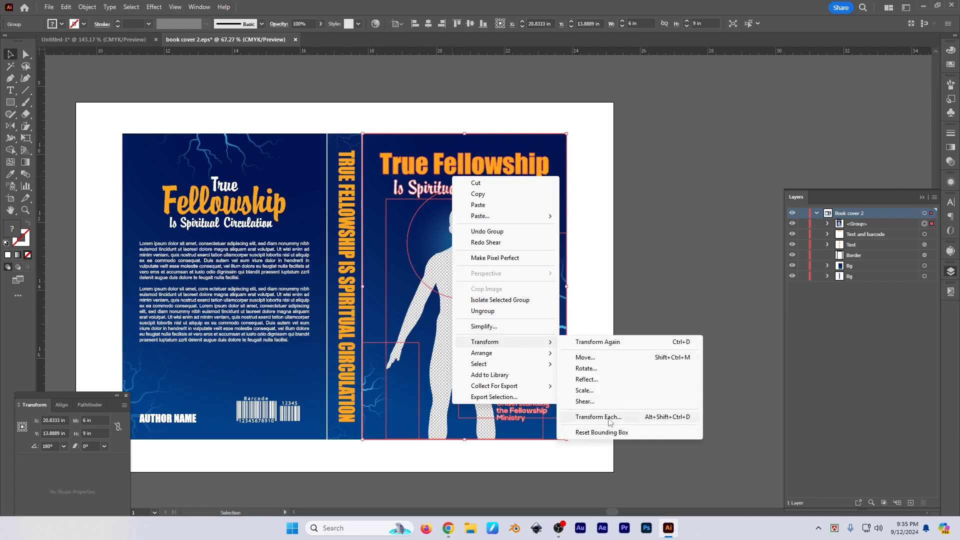
{"action": "left_click", "coordinate": [625, 271]}
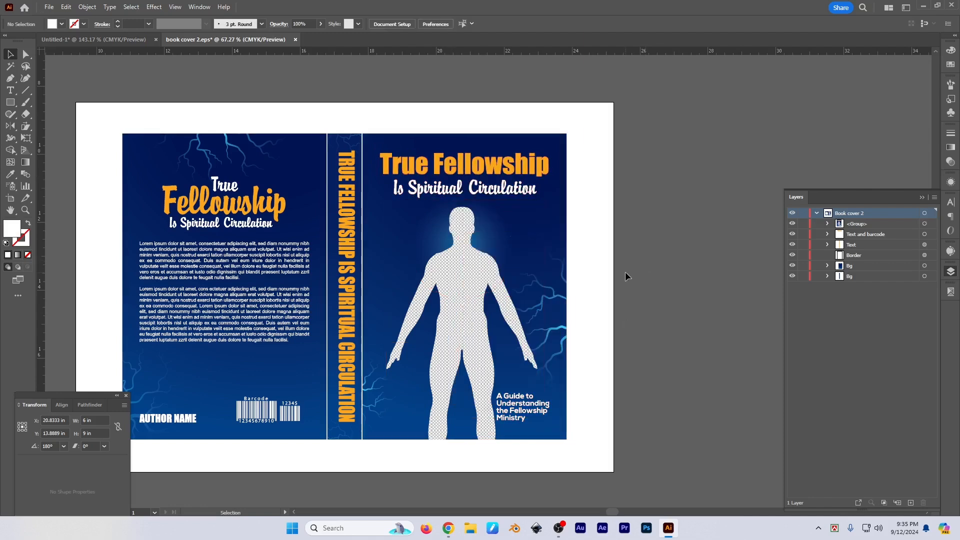
Step: Switch to the Google Meet call to check the participants, and return to Illustrator
{"action": "left_click", "coordinate": [449, 528]}
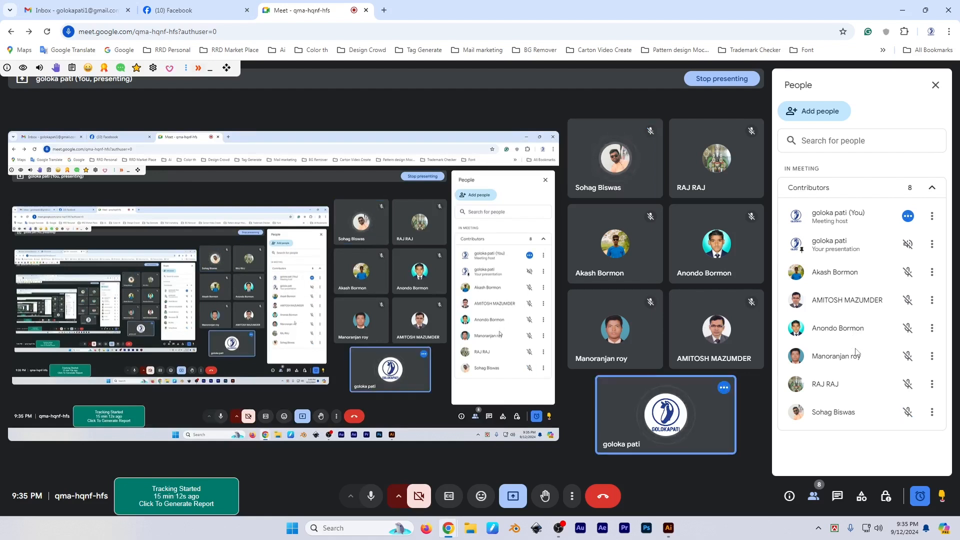
{"action": "key", "text": "alt+Tab"}
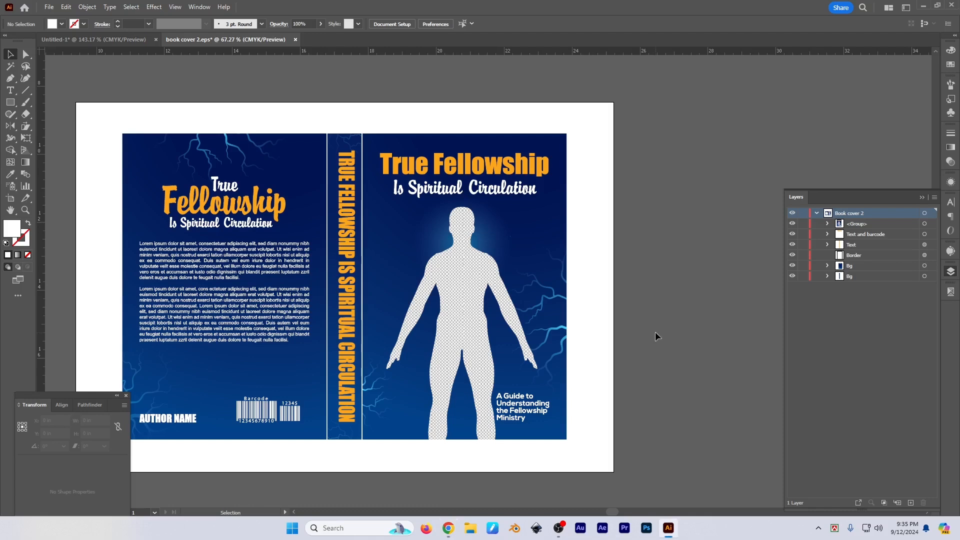
Step: Examine the Transform Each options for the front cover group, and close them without applying anything
{"action": "left_click", "coordinate": [512, 314]}
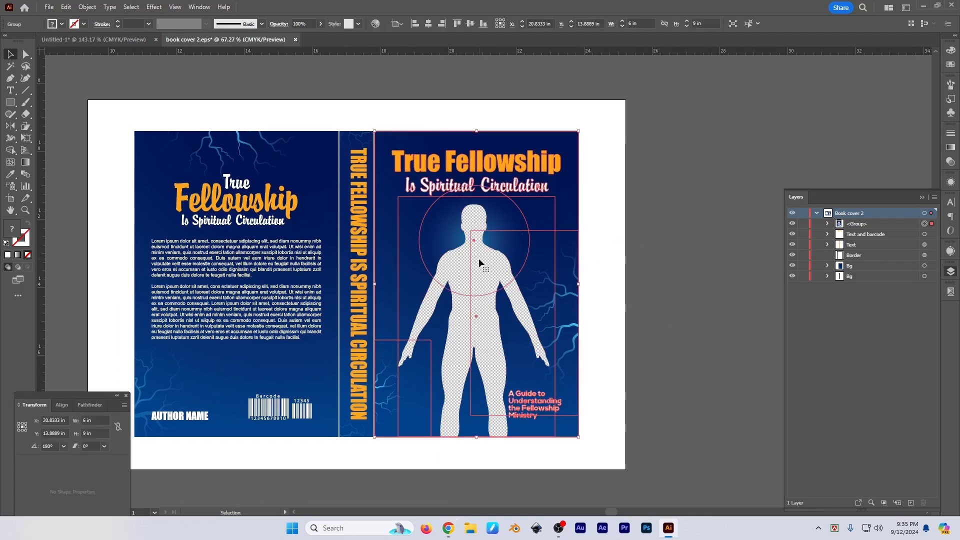
{"action": "left_click", "coordinate": [87, 6]}
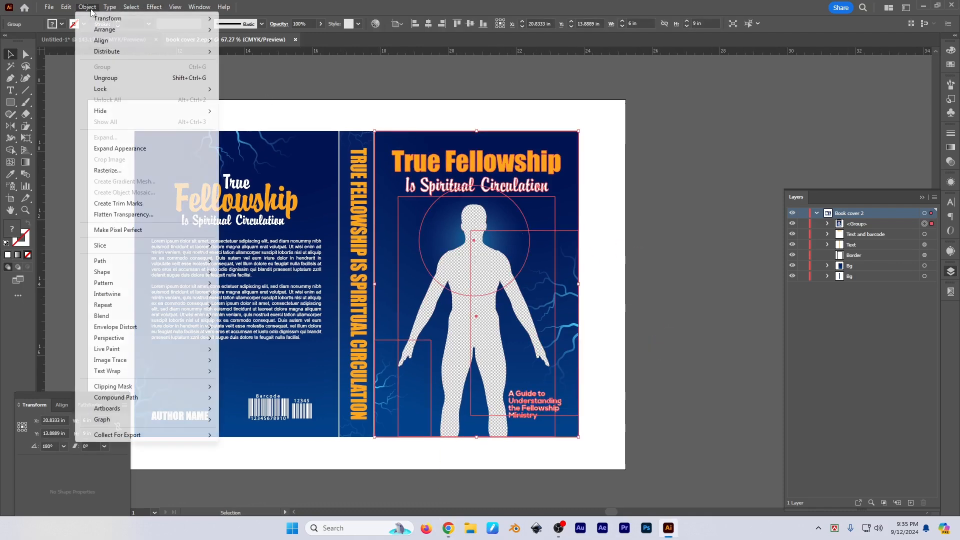
{"action": "mouse_move", "coordinate": [108, 18]}
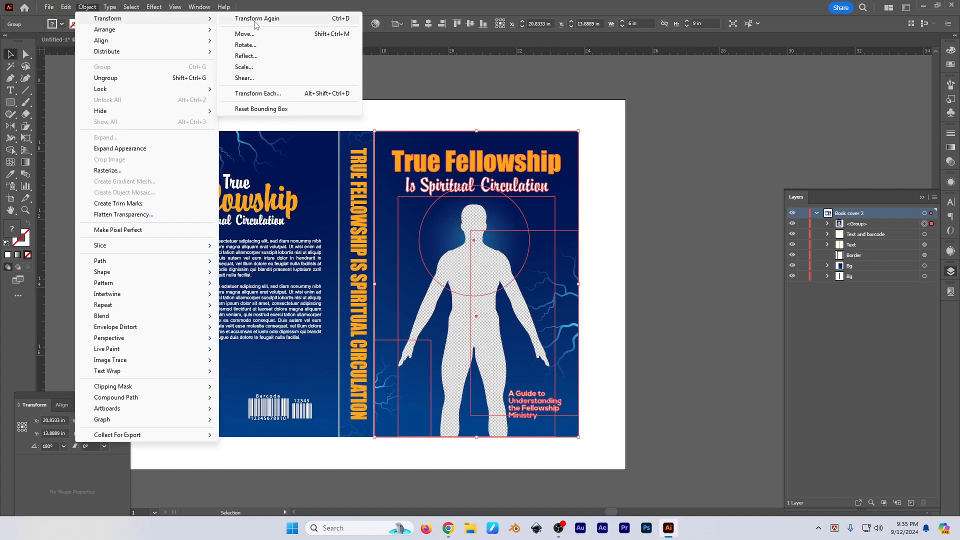
{"action": "left_click", "coordinate": [258, 94]}
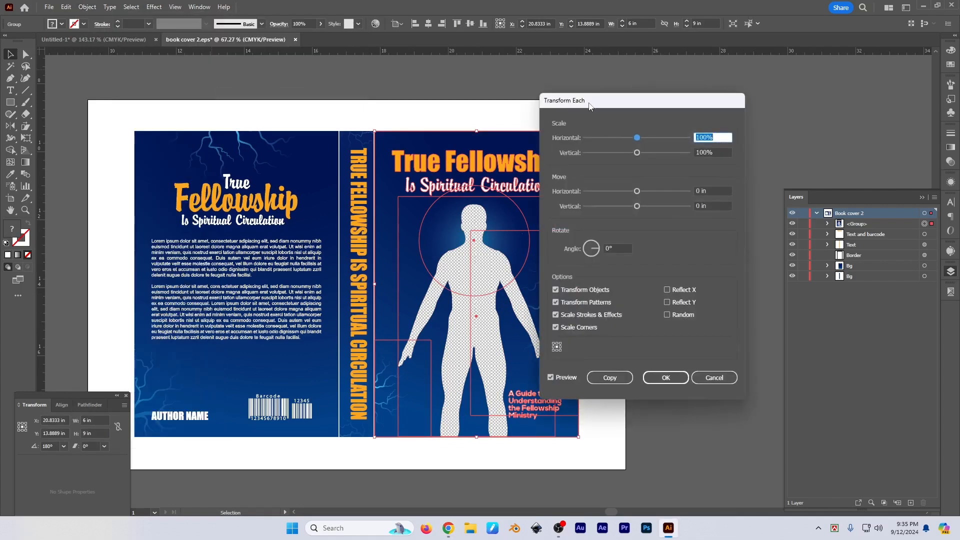
{"action": "left_click_drag", "start_coordinate": [591, 107], "coordinate": [605, 104]}
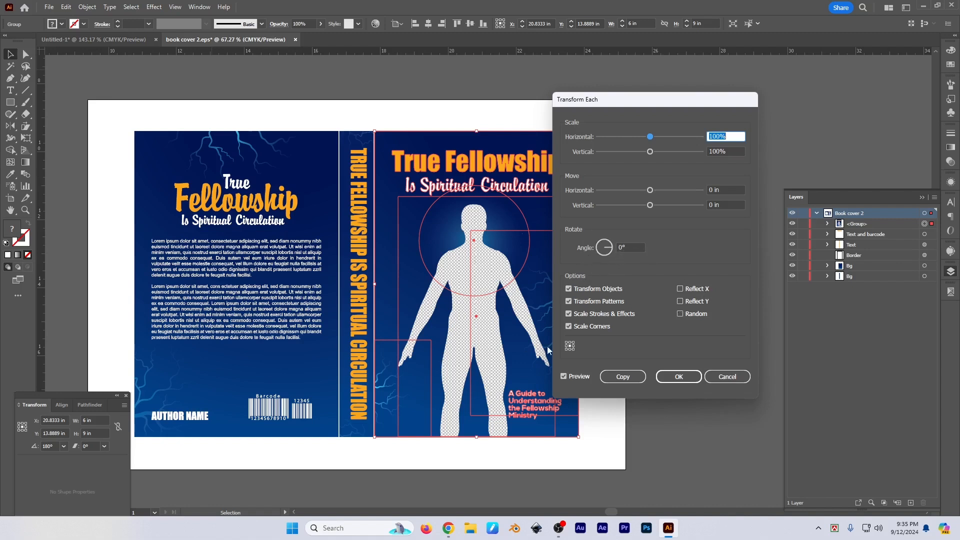
{"action": "left_click", "coordinate": [728, 377]}
Step: Examine the Distort & Transform effect's Transform options for the front cover group, and close them without applying anything
{"action": "left_click", "coordinate": [154, 7]}
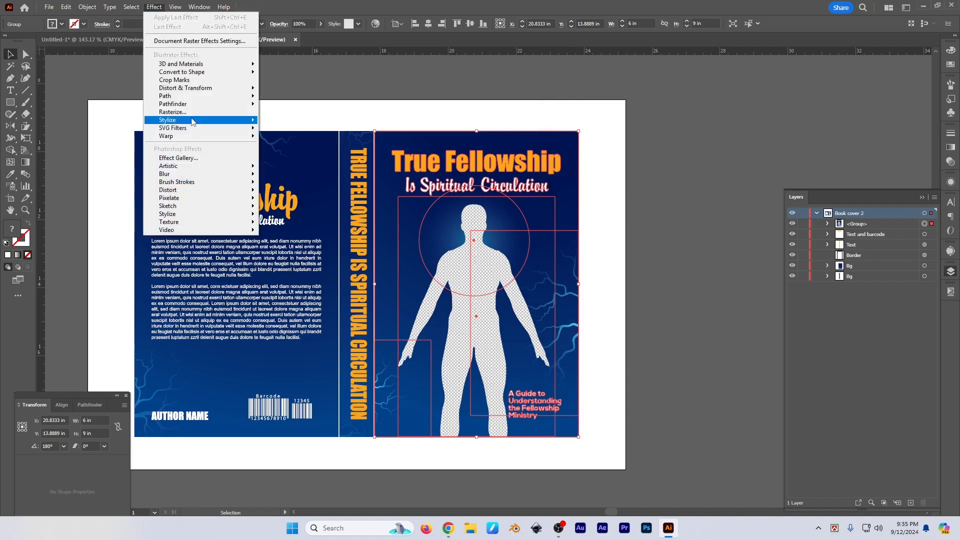
{"action": "mouse_move", "coordinate": [185, 92]}
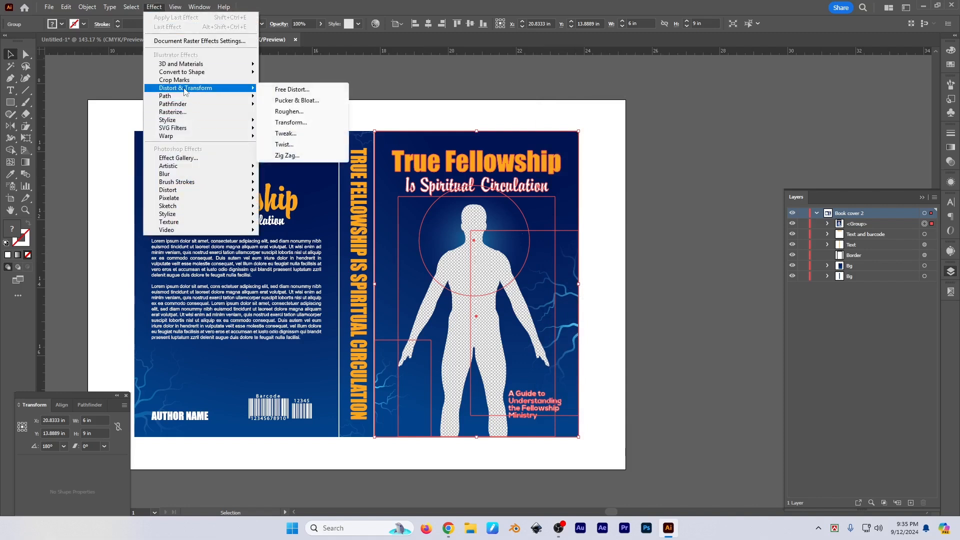
{"action": "left_click", "coordinate": [290, 122]}
{"action": "left_click_drag", "start_coordinate": [647, 105], "coordinate": [682, 98]}
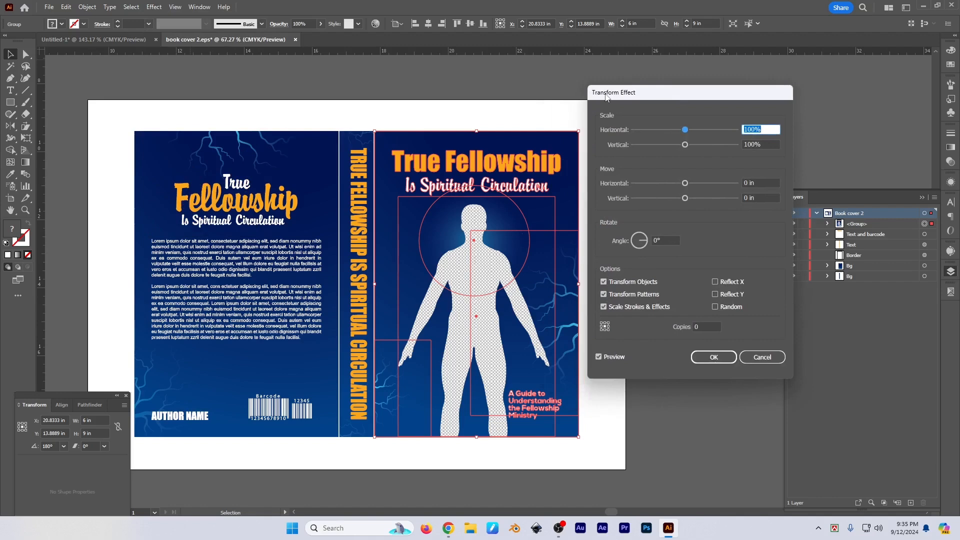
{"action": "left_click", "coordinate": [762, 357]}
Step: Reset the bounding box of the front cover group
{"action": "left_click", "coordinate": [87, 6]}
{"action": "mouse_move", "coordinate": [115, 19]}
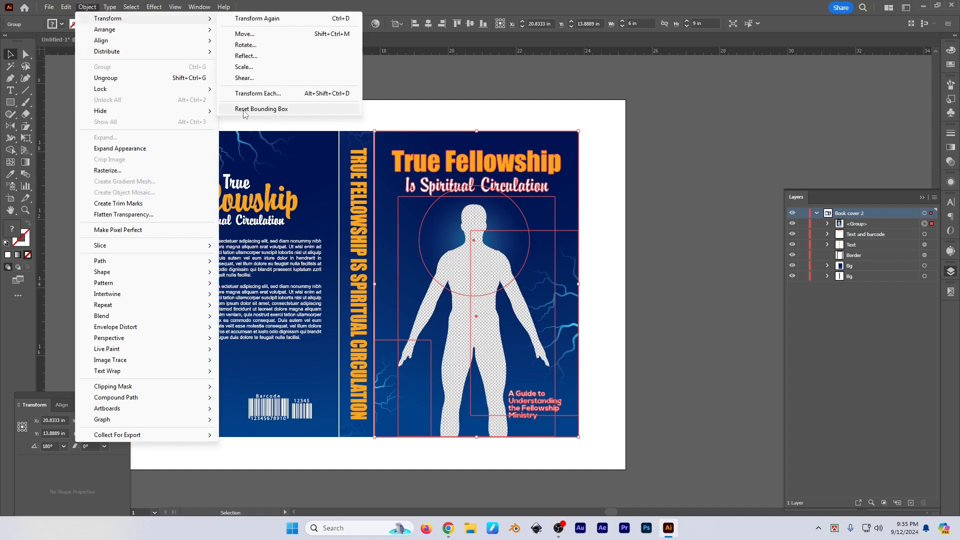
{"action": "left_click", "coordinate": [269, 110]}
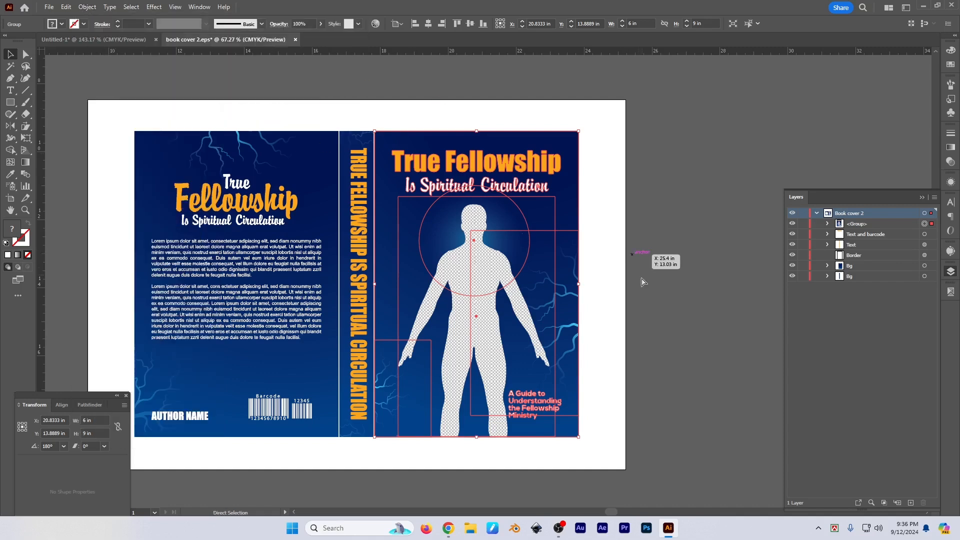
Step: Examine the Arrange commands available for the front cover group, without changing its stacking order
{"action": "left_click_drag", "start_coordinate": [658, 316], "coordinate": [688, 310]}
{"action": "left_click", "coordinate": [688, 310]}
{"action": "left_click", "coordinate": [441, 220]}
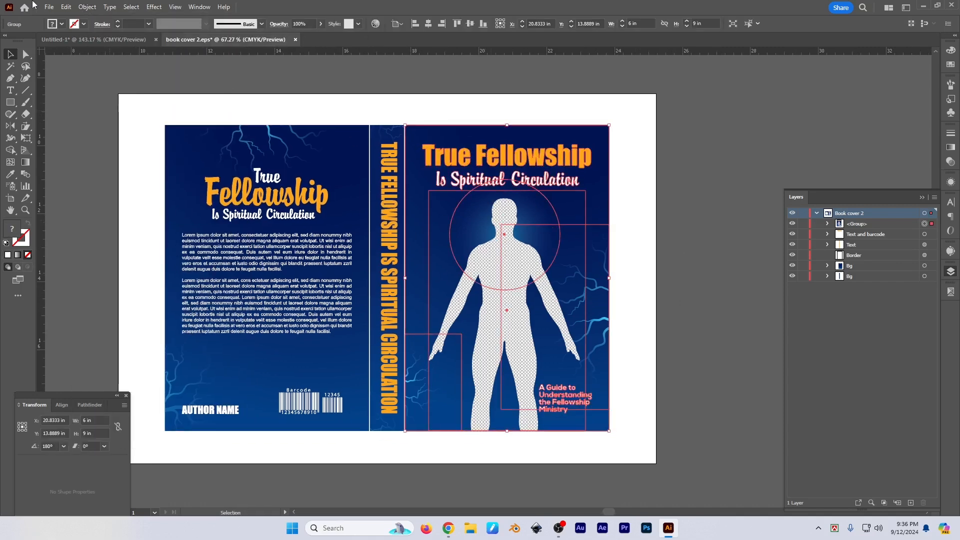
{"action": "left_click", "coordinate": [87, 6]}
{"action": "mouse_move", "coordinate": [117, 33]}
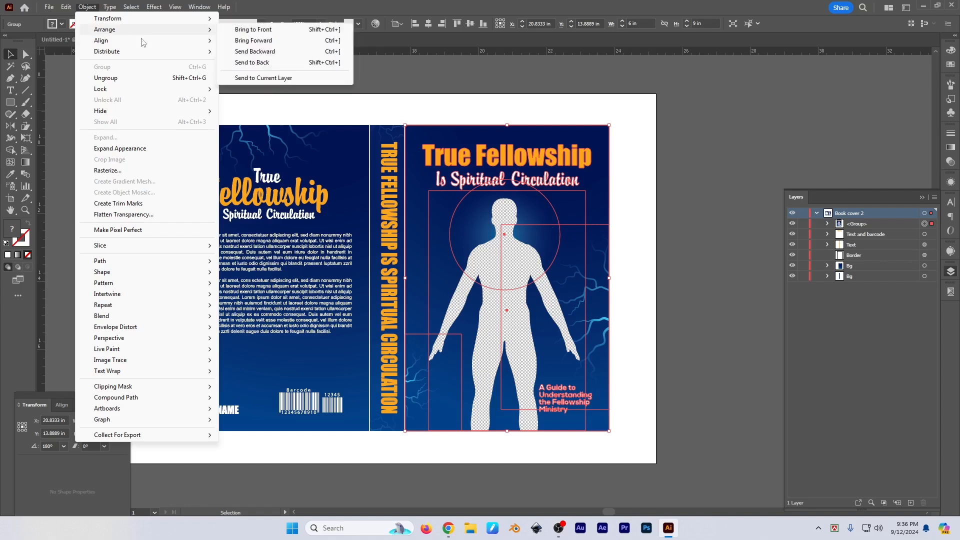
{"action": "left_click", "coordinate": [687, 202]}
{"action": "right_click", "coordinate": [544, 212]}
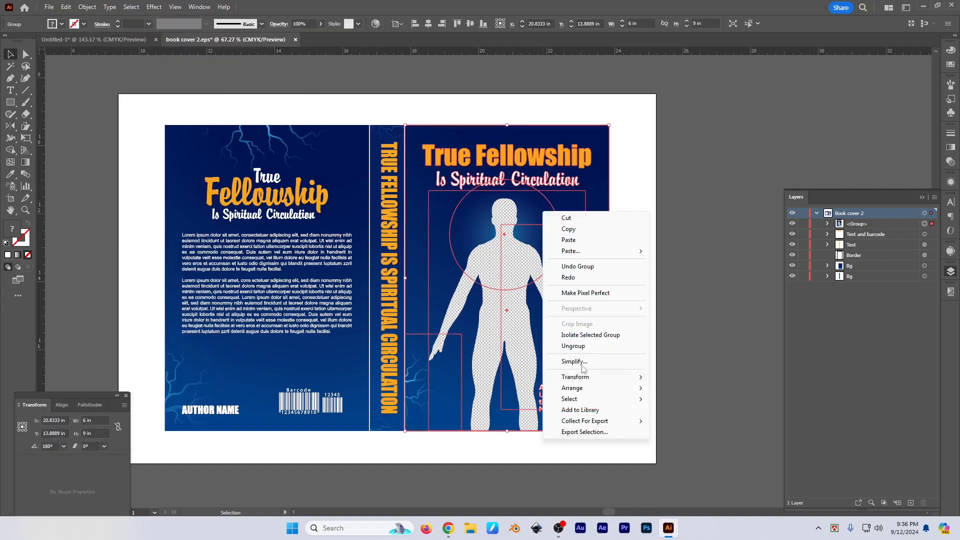
{"action": "mouse_move", "coordinate": [583, 389]}
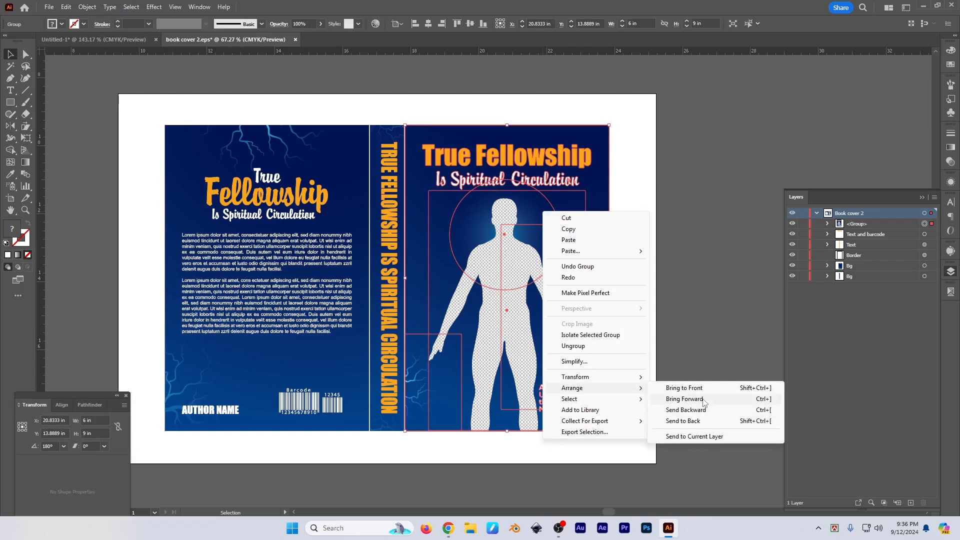
{"action": "left_click", "coordinate": [704, 400]}
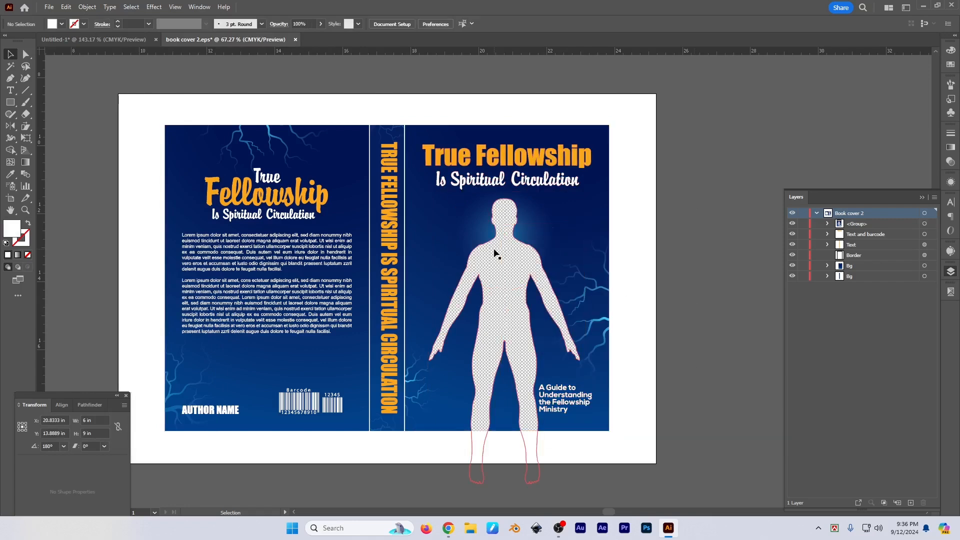
{"action": "left_click", "coordinate": [87, 7]}
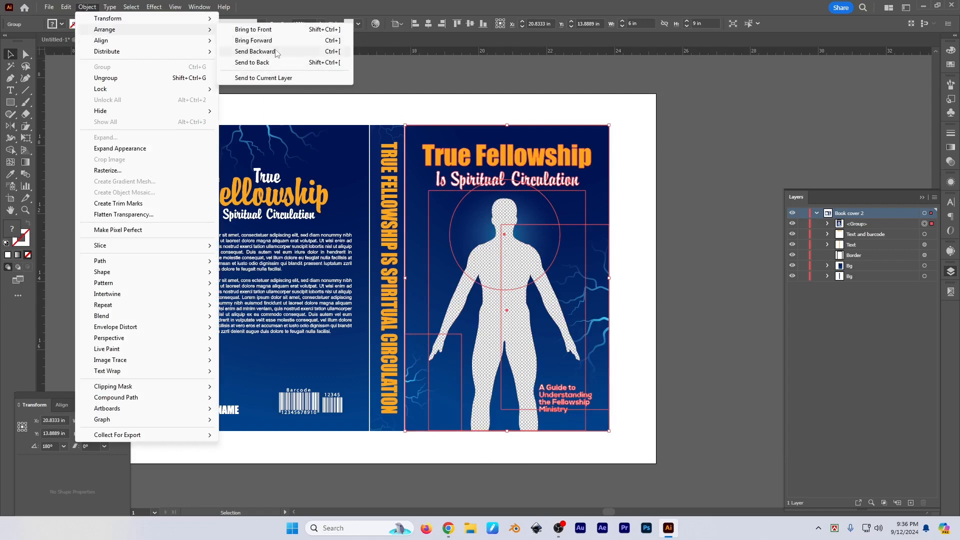
{"action": "left_click", "coordinate": [658, 323]}
Step: Ungroup the front cover group into its image, text and background items
{"action": "scroll", "coordinate": [575, 290], "scroll_direction": "right", "scroll_amount": 3}
{"action": "right_click", "coordinate": [473, 244]}
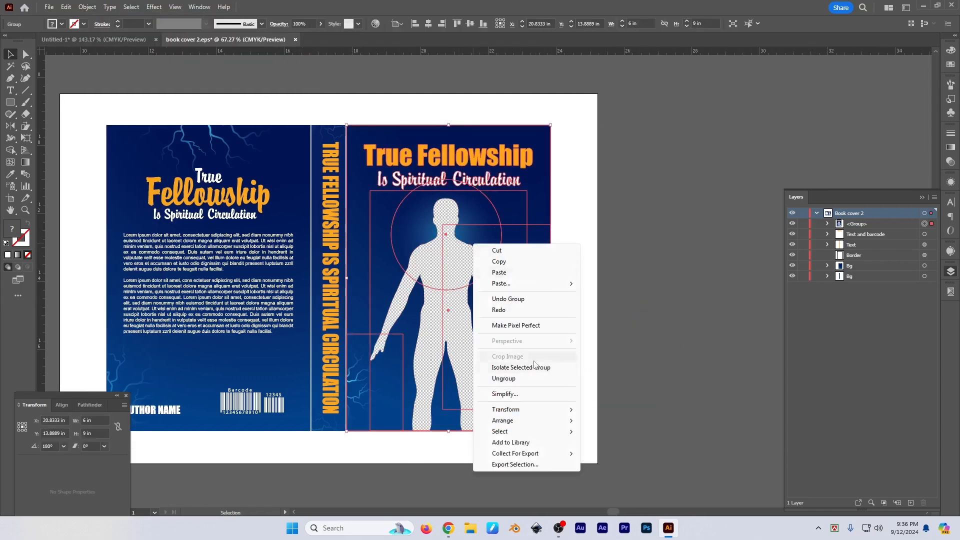
{"action": "left_click", "coordinate": [502, 379]}
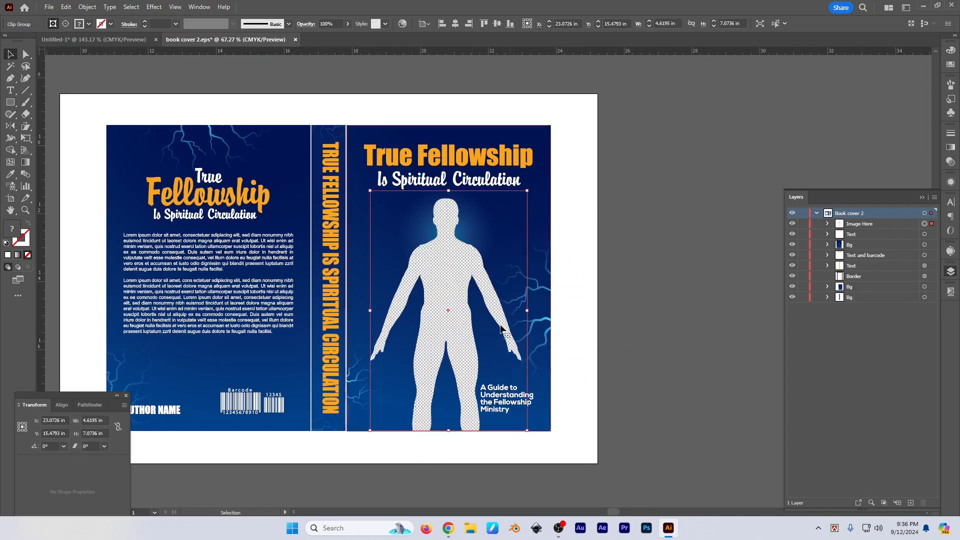
Step: Send the human silhouette on the front cover to the back of the stacking order
{"action": "left_click", "coordinate": [443, 260]}
{"action": "left_click", "coordinate": [87, 7]}
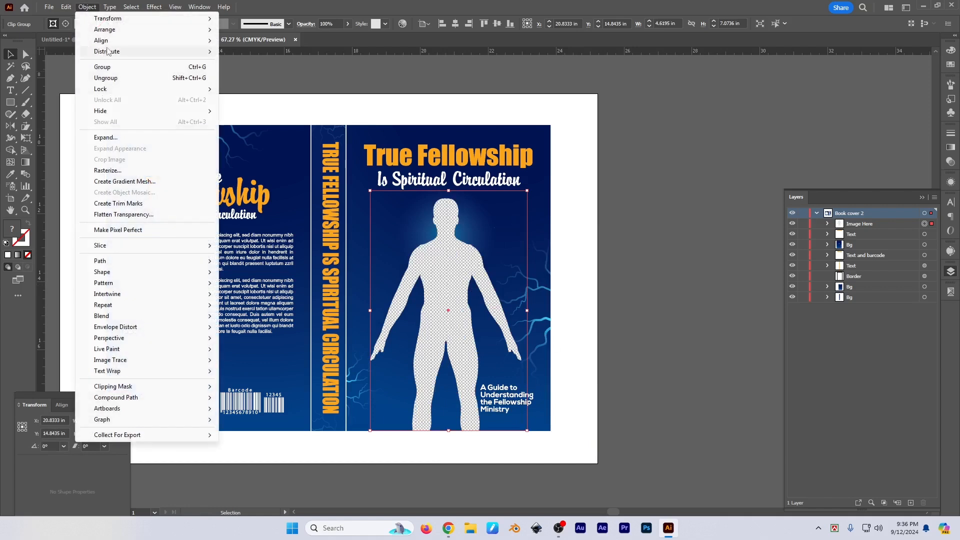
{"action": "mouse_move", "coordinate": [111, 31]}
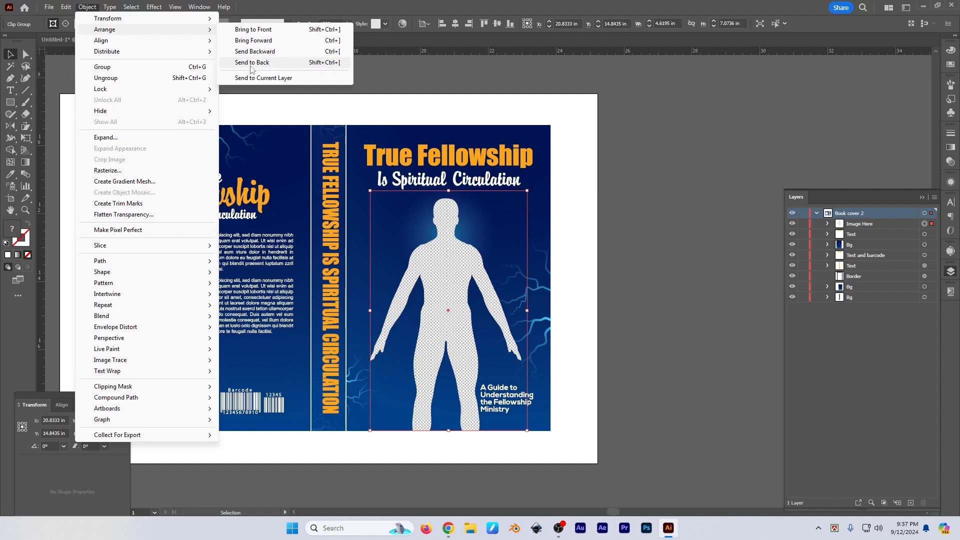
{"action": "left_click", "coordinate": [335, 65]}
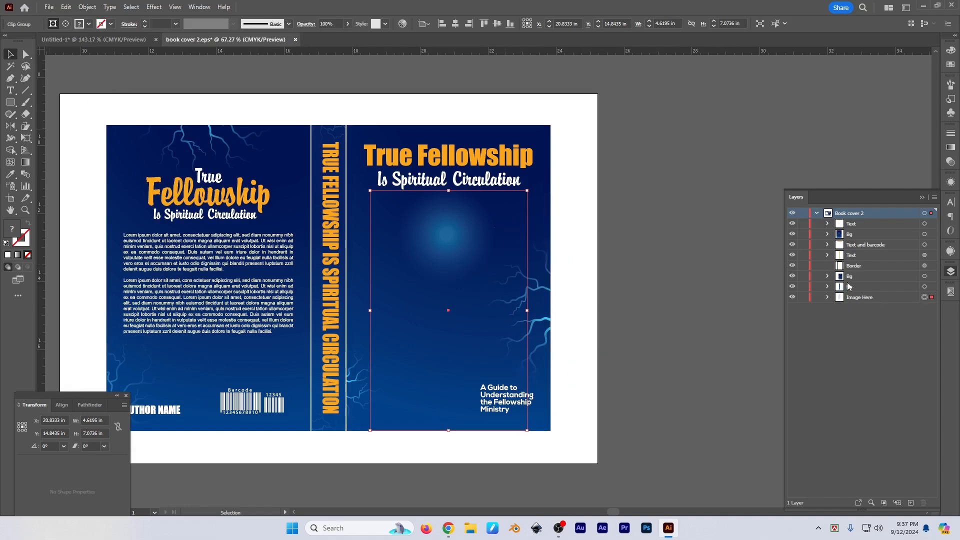
Step: Toggle the visibility of Image Here off and on, and try to select the silhouette directly on the front cover
{"action": "left_click", "coordinate": [793, 299]}
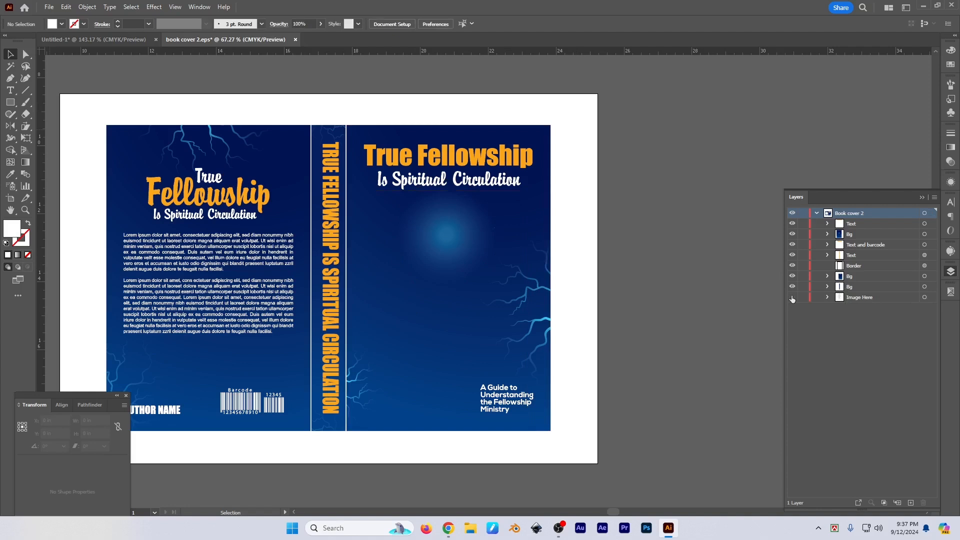
{"action": "left_click", "coordinate": [792, 298]}
{"action": "left_click", "coordinate": [858, 299]}
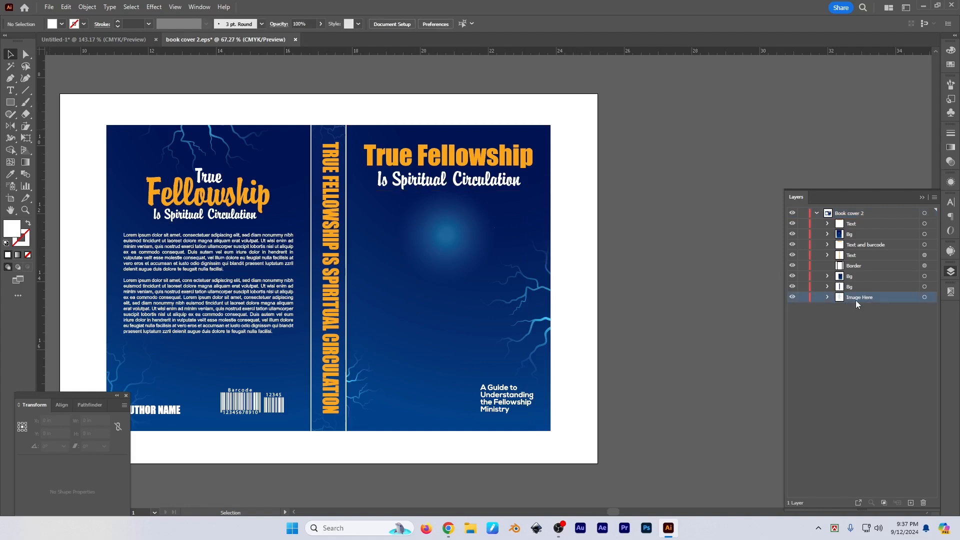
{"action": "left_click", "coordinate": [448, 280]}
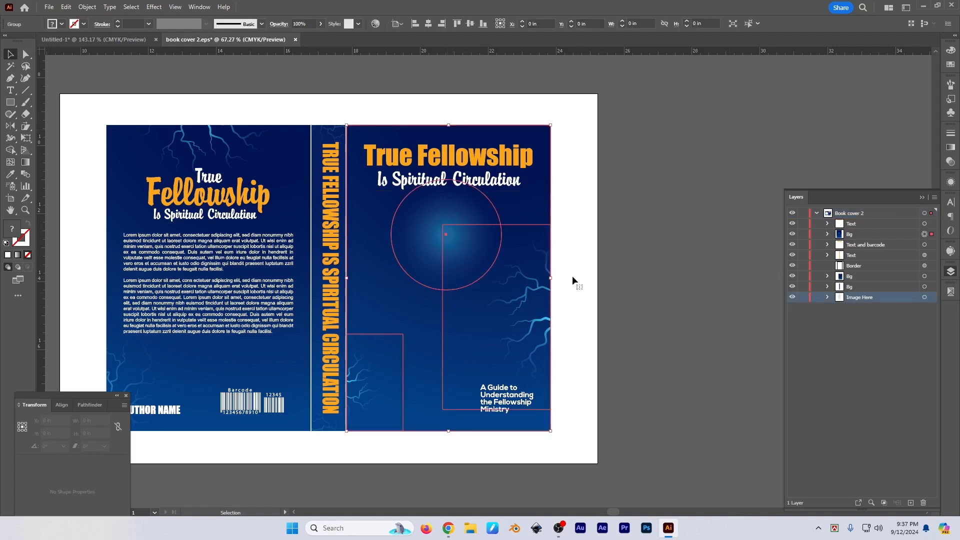
Step: Hide all the text, border and background items above Image Here, and select the silhouette on the artboard
{"action": "left_click", "coordinate": [793, 288]}
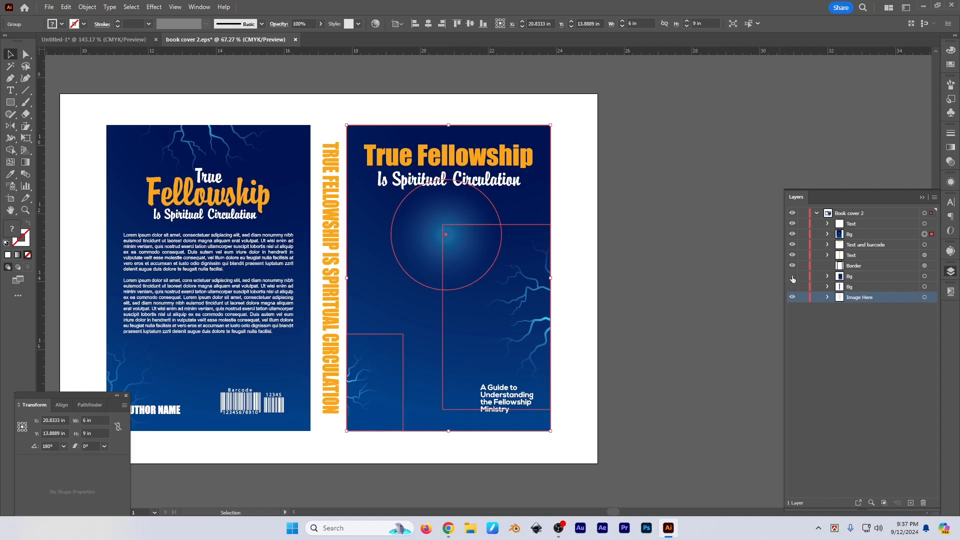
{"action": "left_click", "coordinate": [792, 276]}
{"action": "left_click", "coordinate": [792, 266]}
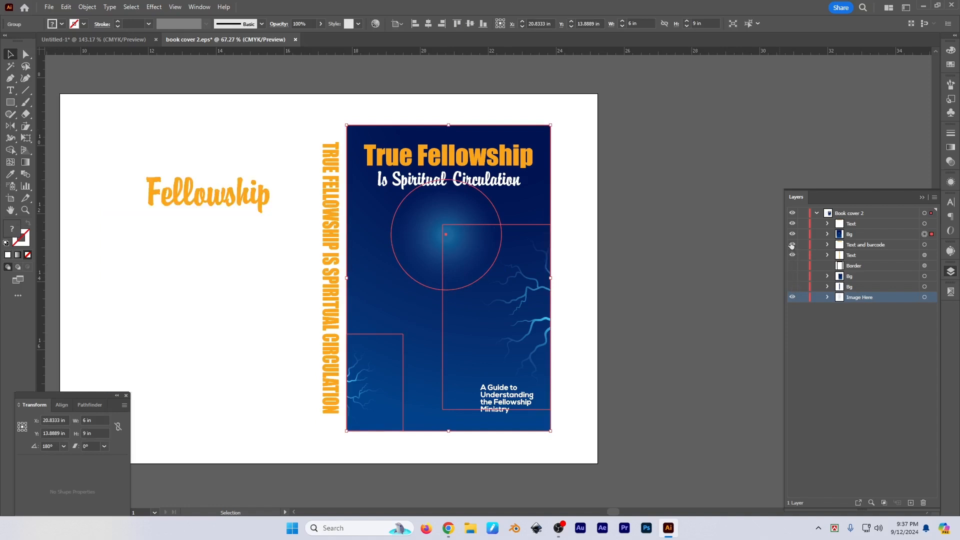
{"action": "left_click", "coordinate": [793, 244]}
{"action": "left_click", "coordinate": [792, 255]}
{"action": "left_click", "coordinate": [792, 235]}
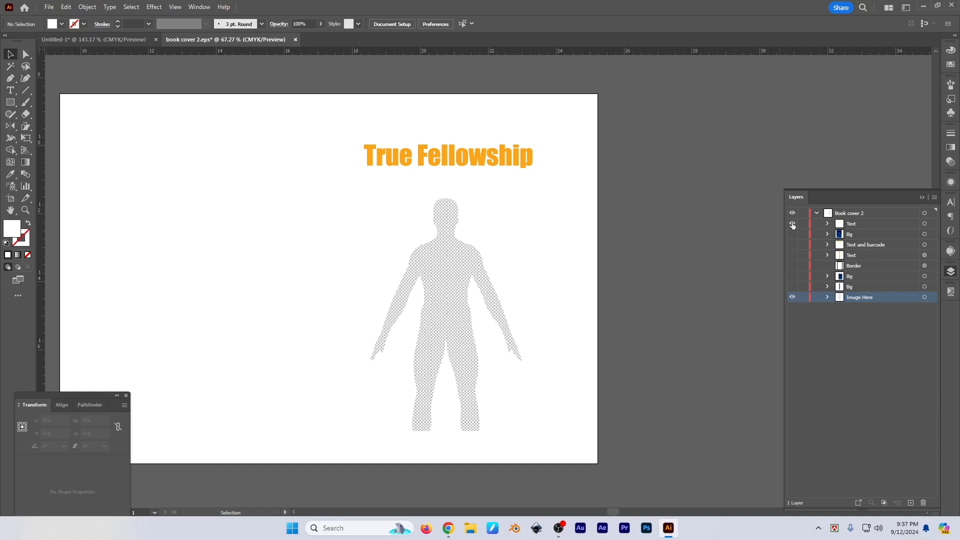
{"action": "left_click", "coordinate": [792, 223]}
{"action": "key", "text": "ctrl+y"}
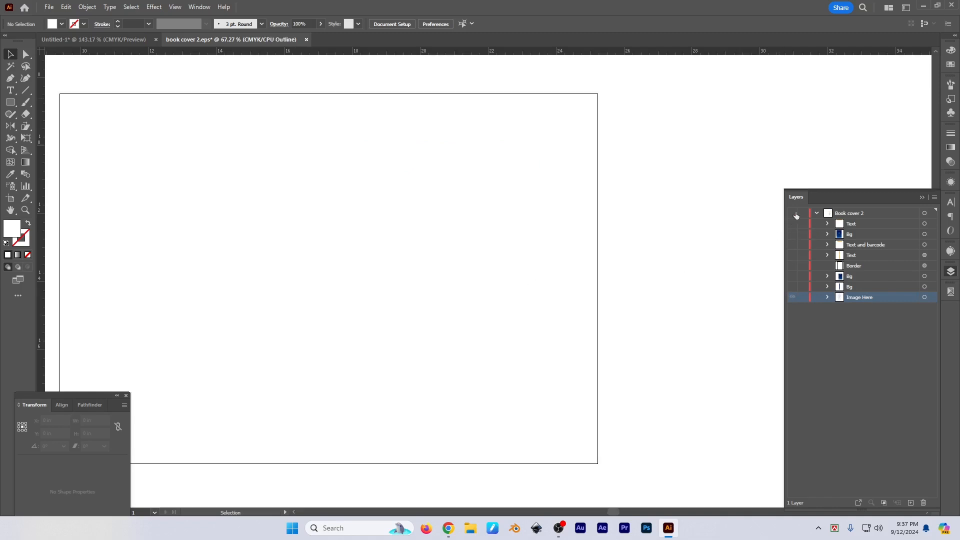
{"action": "key", "text": "ctrl+y"}
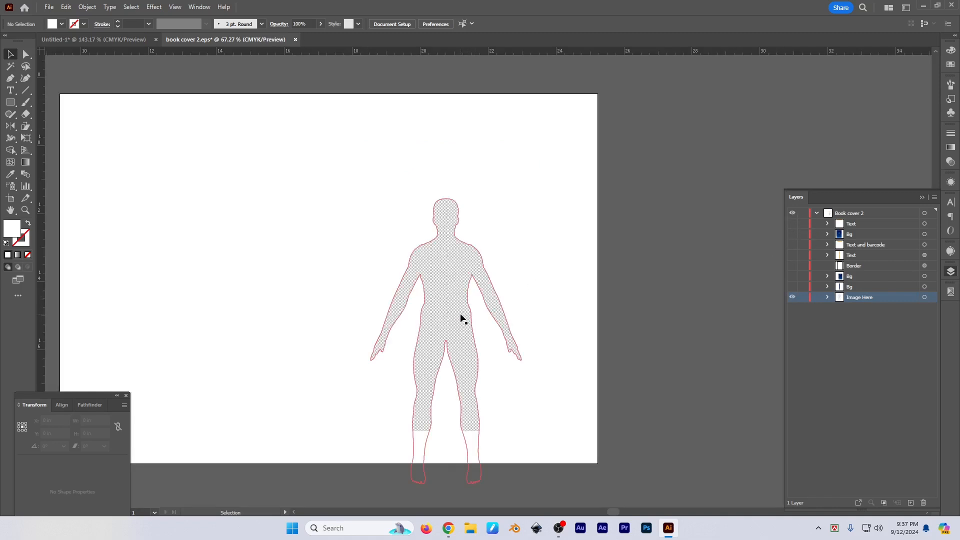
{"action": "left_click", "coordinate": [446, 296]}
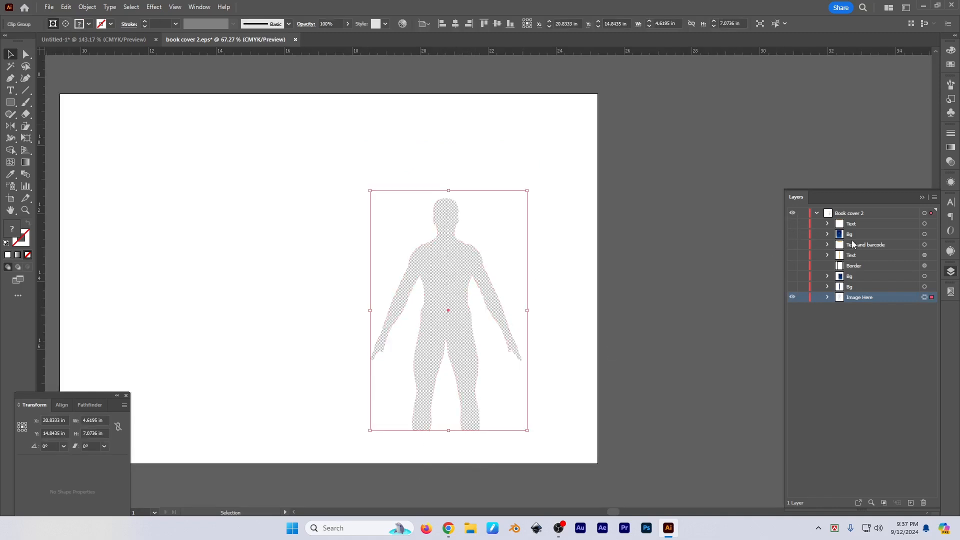
Step: Make all the hidden text, border and background items of the book cover visible again
{"action": "left_click", "coordinate": [792, 223]}
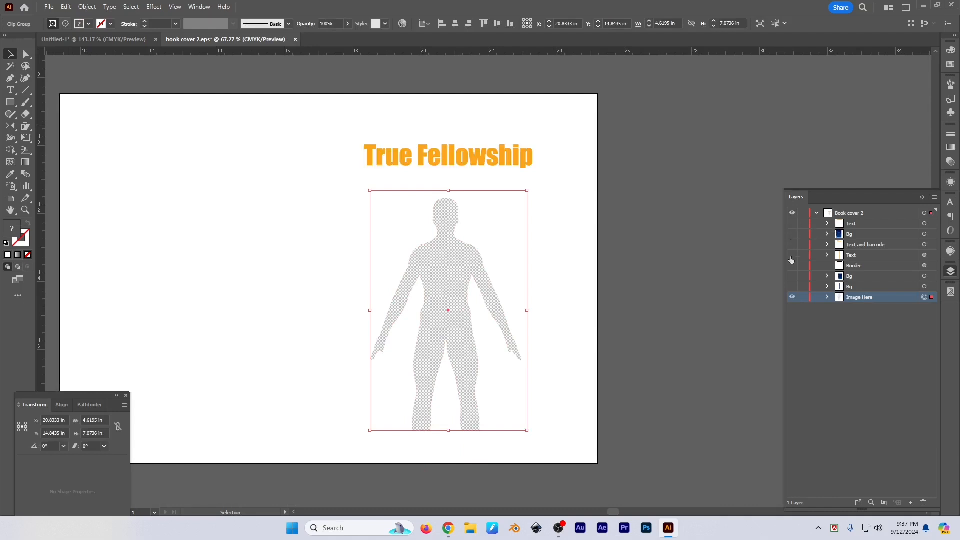
{"action": "left_click", "coordinate": [792, 287]}
{"action": "left_click", "coordinate": [792, 276]}
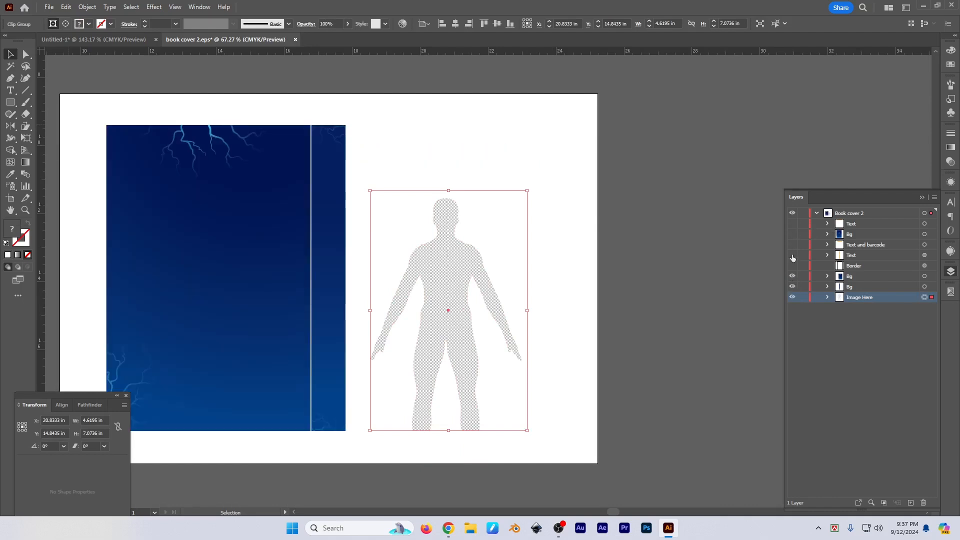
{"action": "left_click", "coordinate": [793, 256]}
{"action": "key", "text": "ctrl+alt+3"}
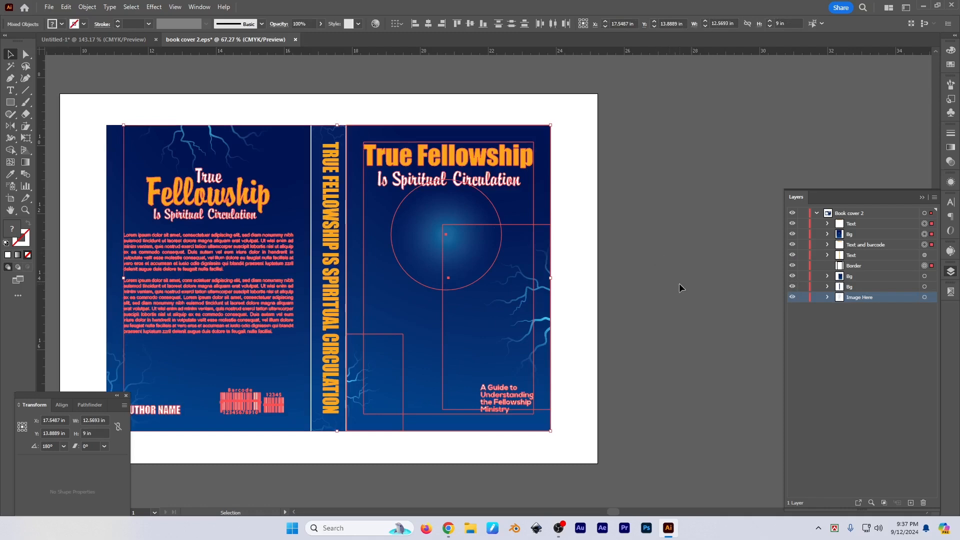
Step: Select the Image Here clip group behind the front cover background by targeting its layer entry
{"action": "left_click", "coordinate": [454, 278]}
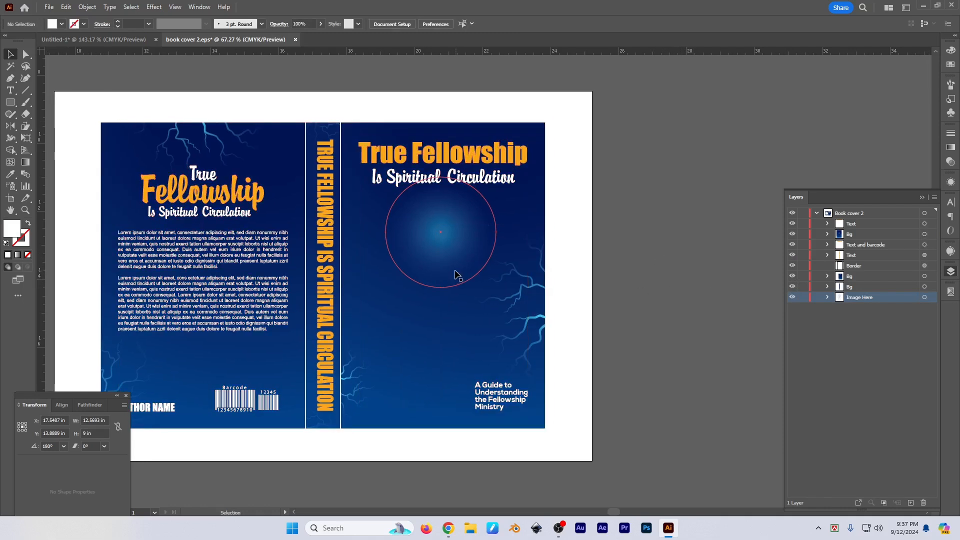
{"action": "left_click", "coordinate": [924, 313]}
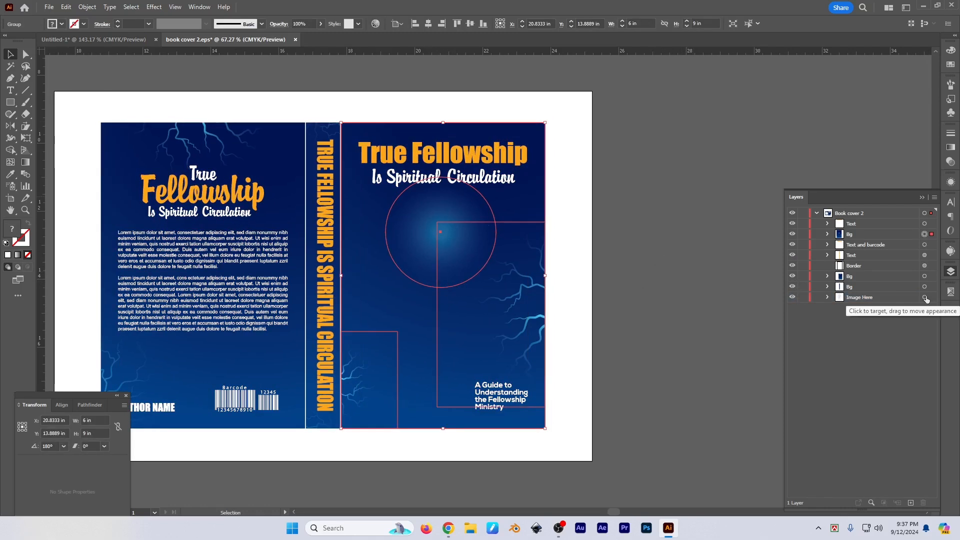
{"action": "left_click", "coordinate": [924, 297]}
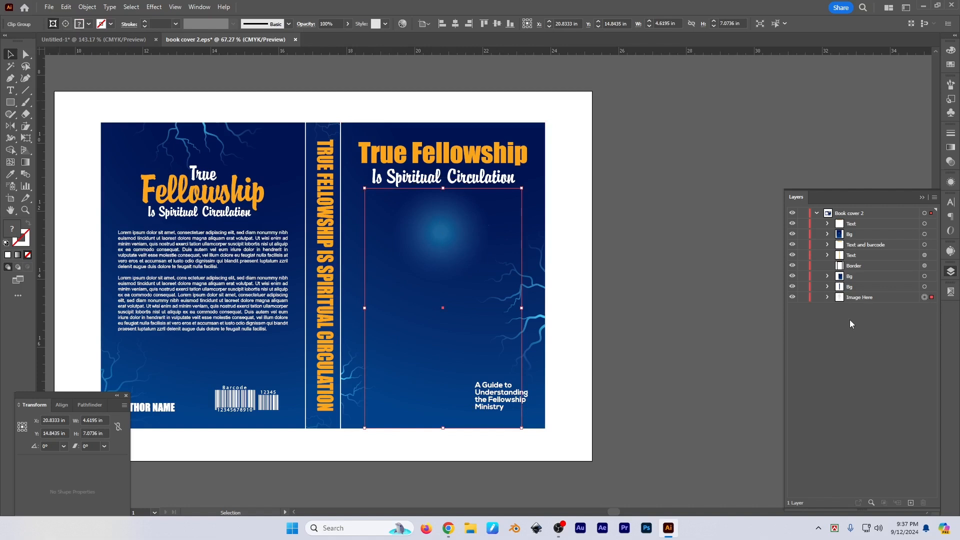
Step: Highlight the lower layer entries in turn, and target the spine background and the spine text
{"action": "left_click", "coordinate": [862, 299]}
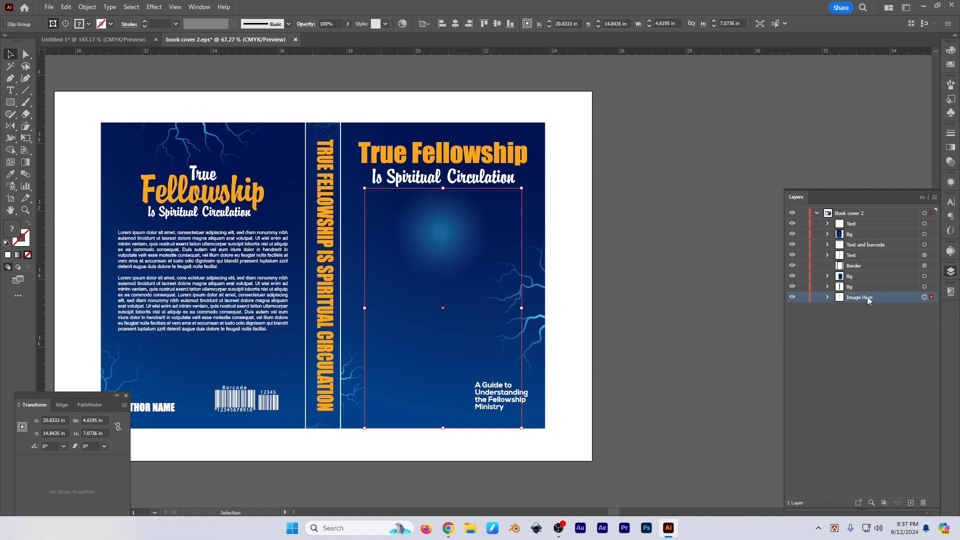
{"action": "left_click", "coordinate": [864, 287]}
{"action": "left_click", "coordinate": [864, 278]}
{"action": "left_click", "coordinate": [864, 268]}
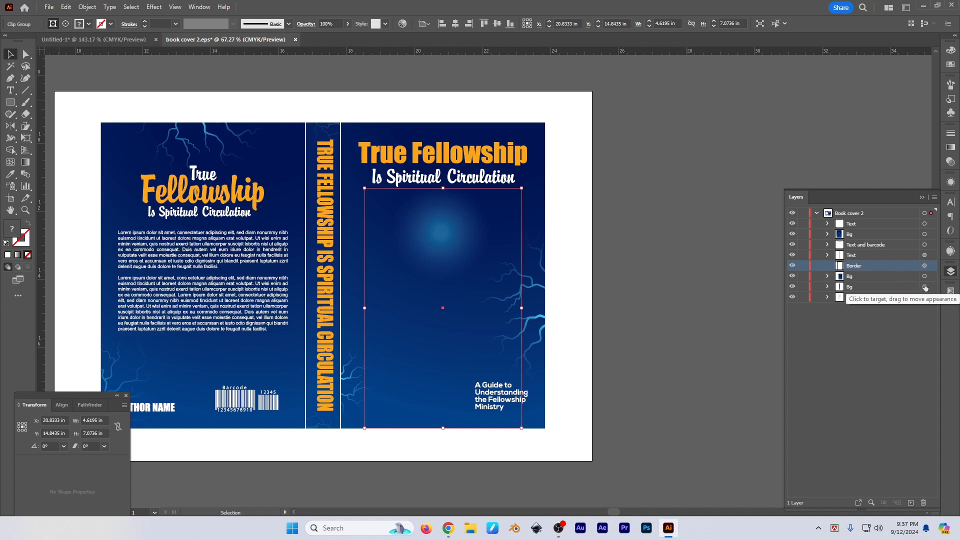
{"action": "left_click", "coordinate": [926, 287]}
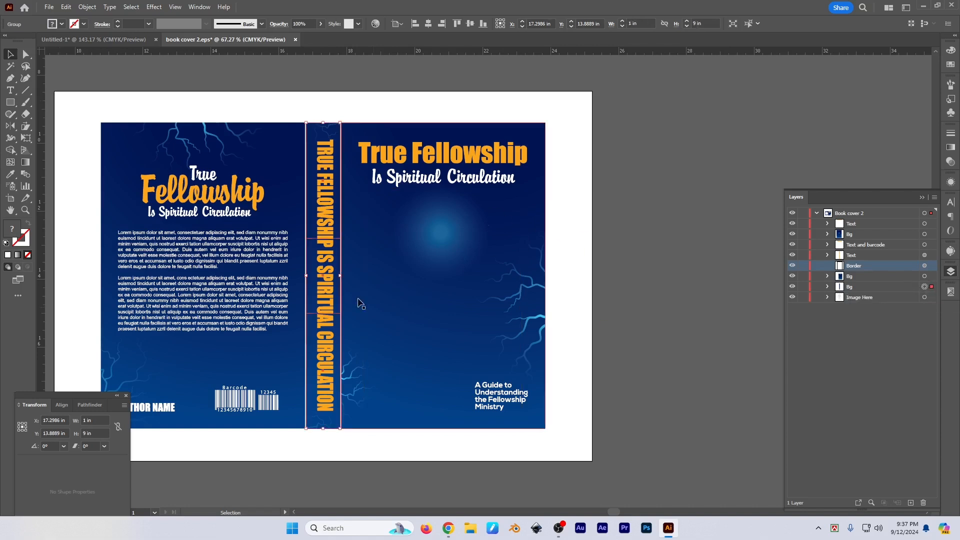
{"action": "left_click", "coordinate": [924, 256]}
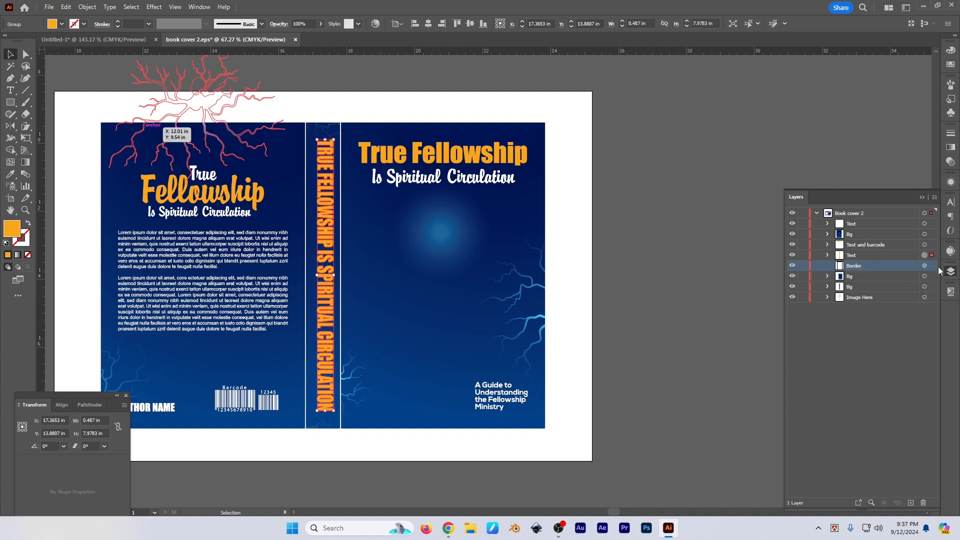
Step: Target the Image Here clip group and bring it to the front of the stacking order
{"action": "left_click", "coordinate": [925, 299]}
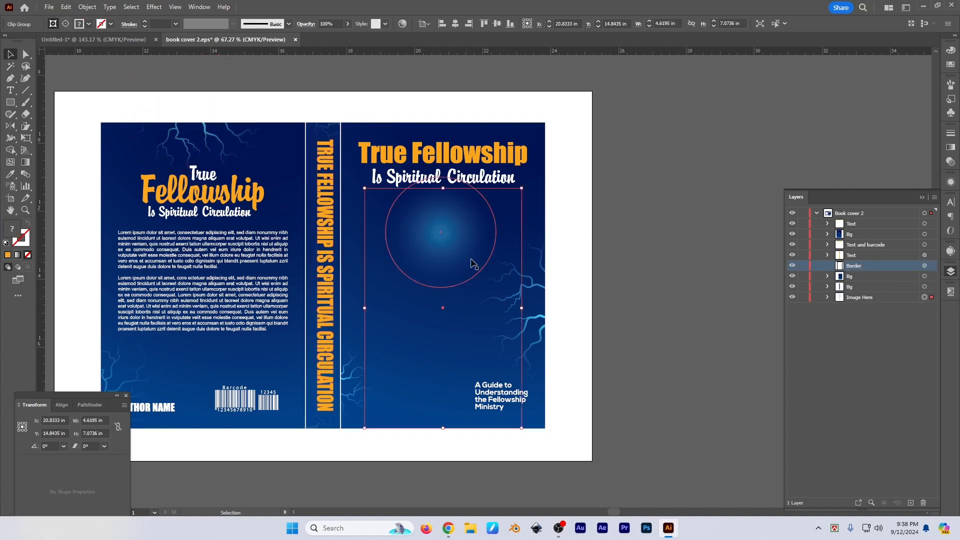
{"action": "left_click", "coordinate": [87, 7]}
{"action": "mouse_move", "coordinate": [104, 32]}
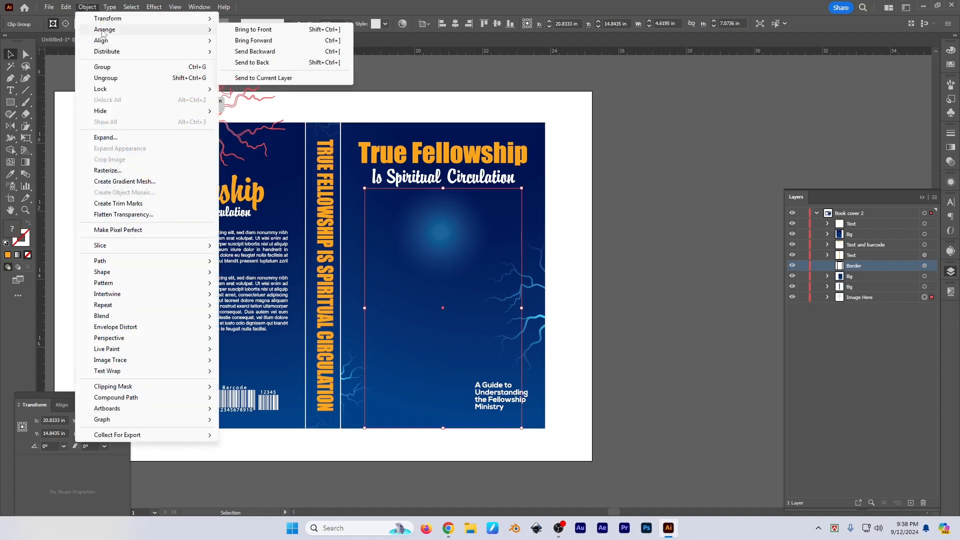
{"action": "left_click", "coordinate": [278, 31]}
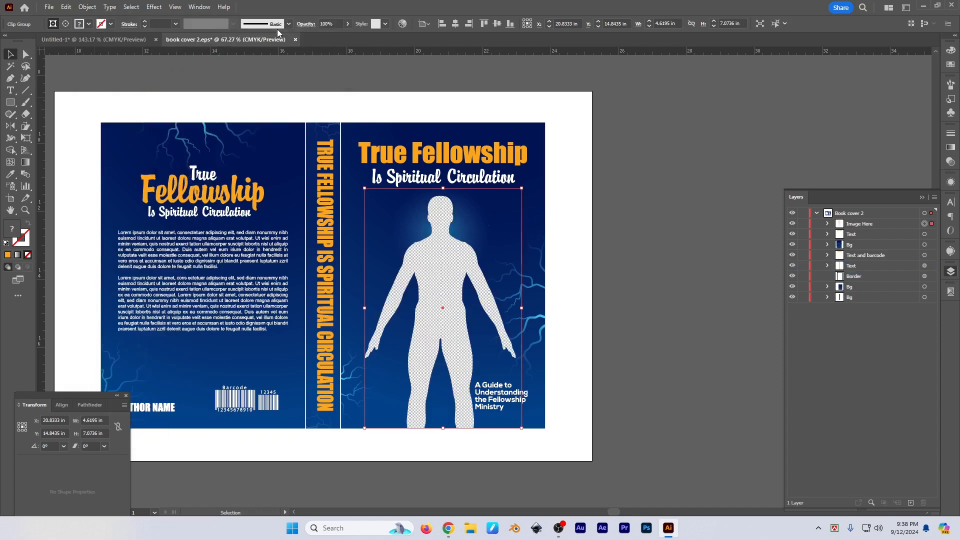
Step: Reselect the Image Here clip group on the front cover and send it backward one level
{"action": "left_click", "coordinate": [673, 278]}
{"action": "left_click_drag", "start_coordinate": [663, 284], "coordinate": [654, 282]}
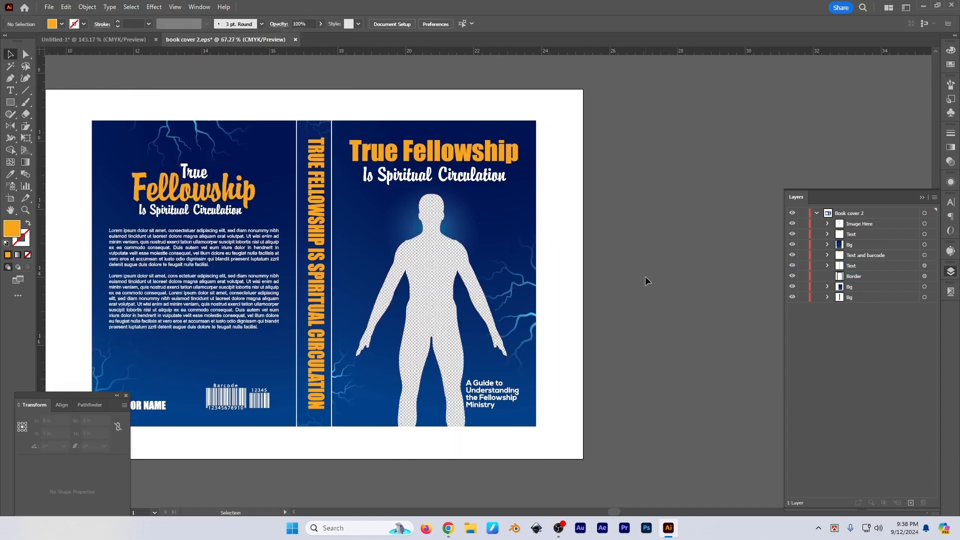
{"action": "left_click", "coordinate": [437, 275]}
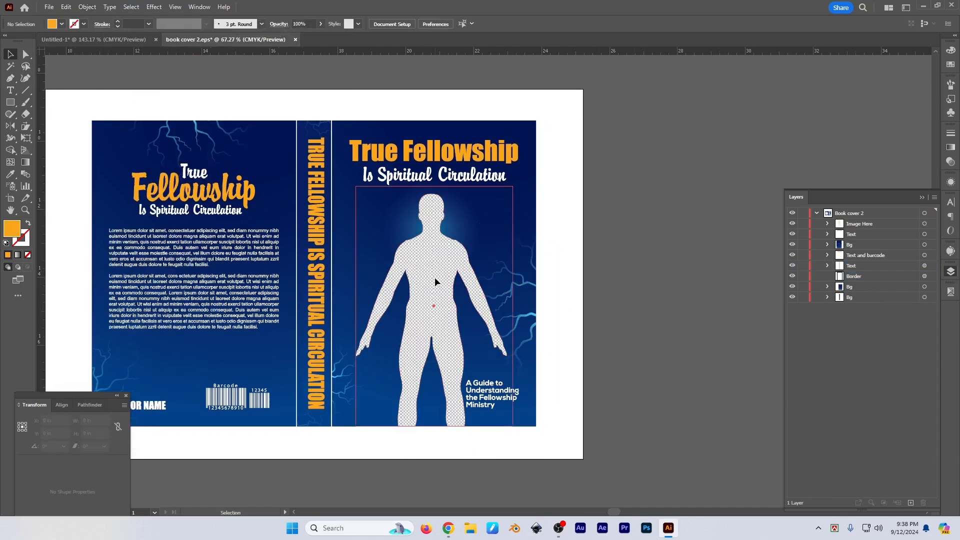
{"action": "left_click", "coordinate": [88, 8]}
{"action": "mouse_move", "coordinate": [107, 29]}
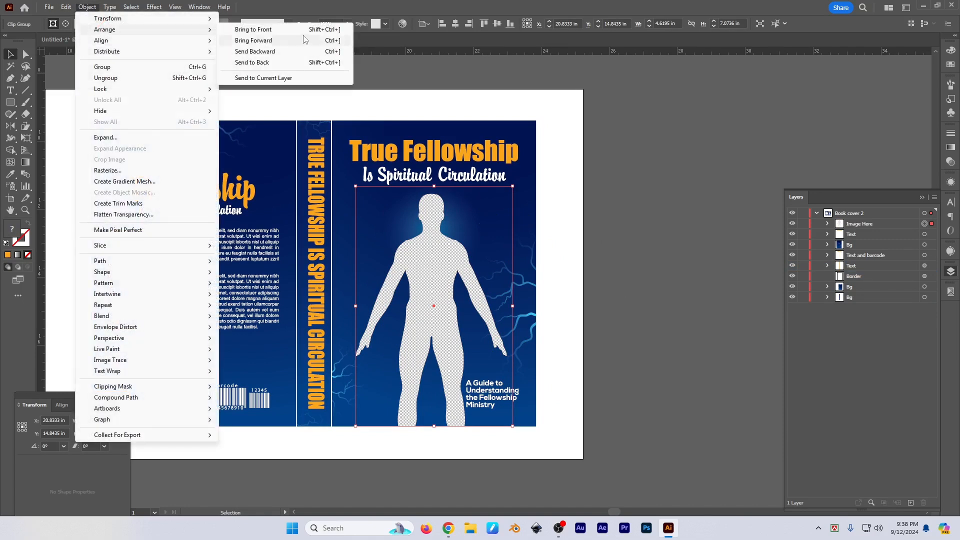
{"action": "left_click", "coordinate": [277, 52]}
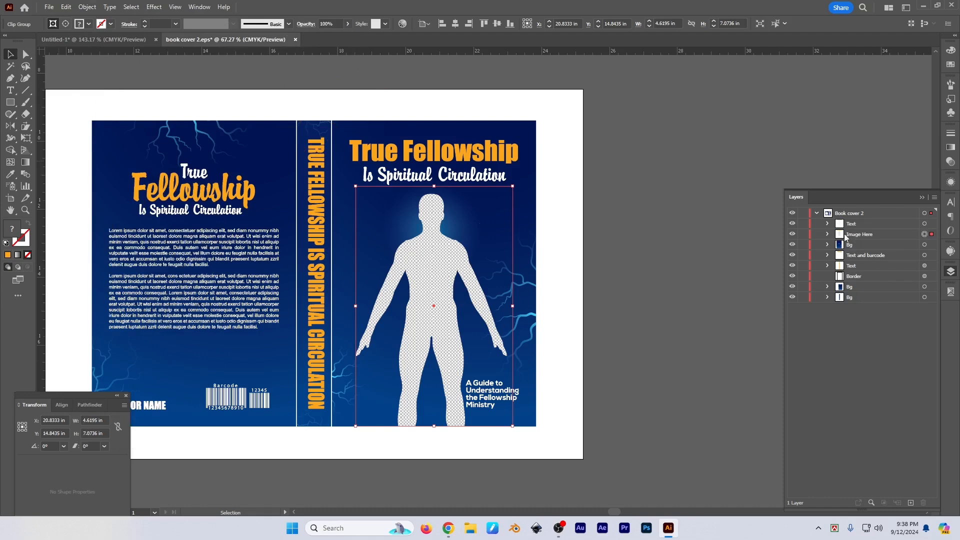
Step: Send the selected Image Here clip group to the back of the stacking order
{"action": "left_click", "coordinate": [87, 6]}
{"action": "mouse_move", "coordinate": [109, 33]}
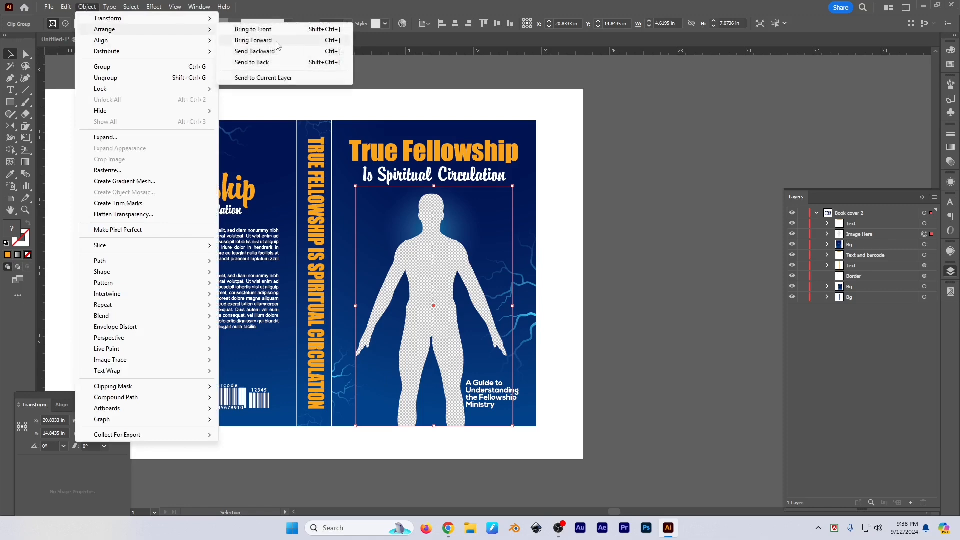
{"action": "left_click", "coordinate": [252, 62]}
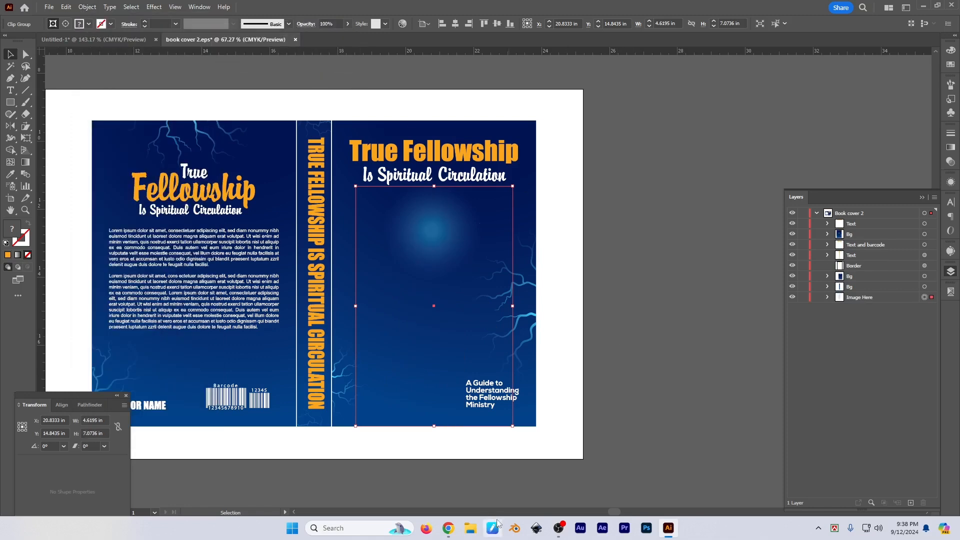
Step: Switch to the Google Meet call, open its presentation options, and return to Illustrator
{"action": "mouse_move", "coordinate": [449, 529]}
{"action": "left_click", "coordinate": [412, 480]}
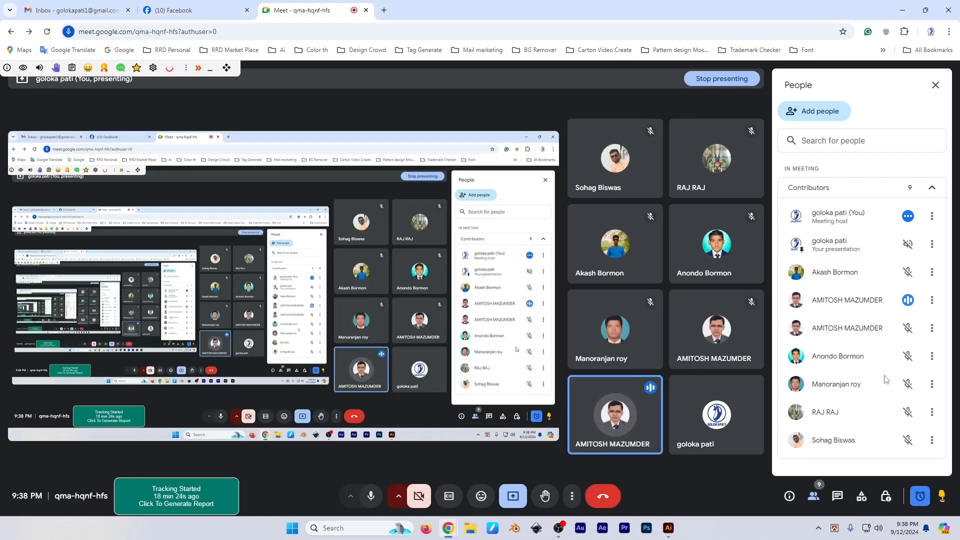
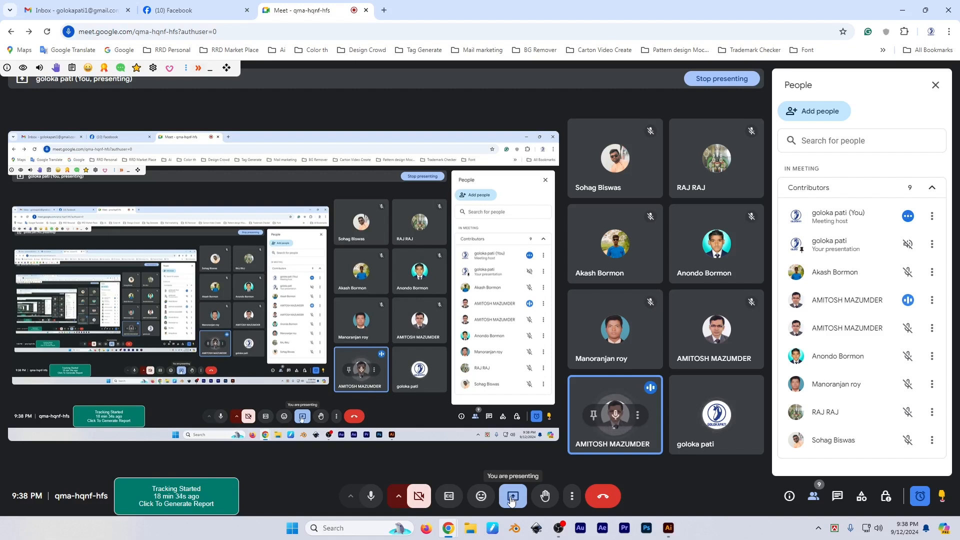
{"action": "left_click", "coordinate": [511, 498]}
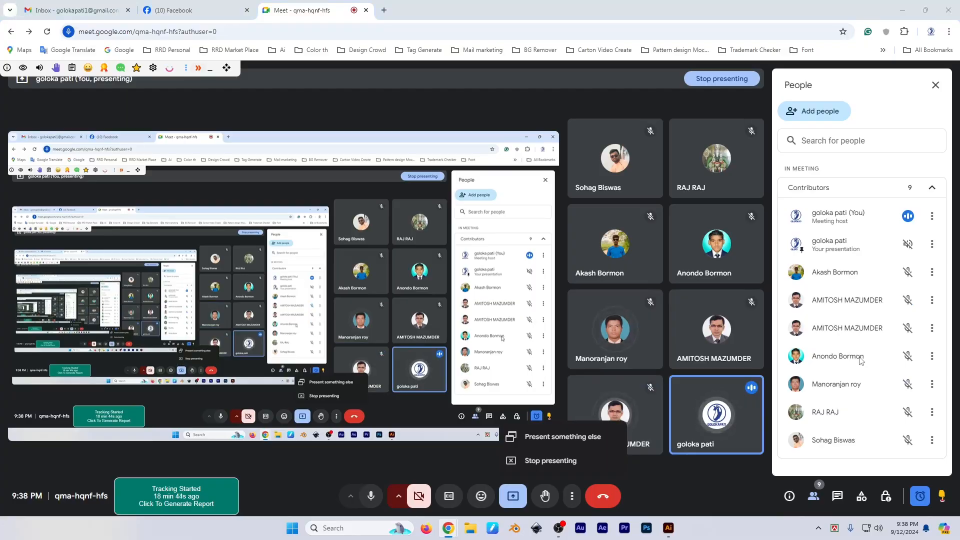
{"action": "key", "text": "alt+Tab"}
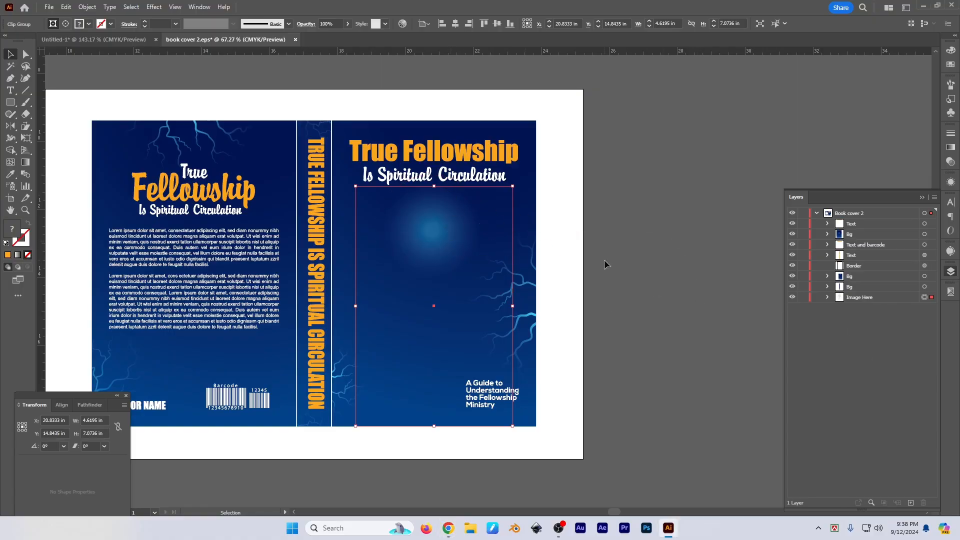
Step: Bring the Image Here clip group forward level by level from the bottom of the stacking order
{"action": "key", "text": "a"}
{"action": "key", "text": "ctrl+bracketright"}
{"action": "key", "text": "ctrl+bracketright"}
{"action": "key", "text": "ctrl+bracketright"}
{"action": "key", "text": "ctrl+bracketright"}
{"action": "key", "text": "ctrl+bracketright"}
{"action": "key", "text": "ctrl+bracketright"}
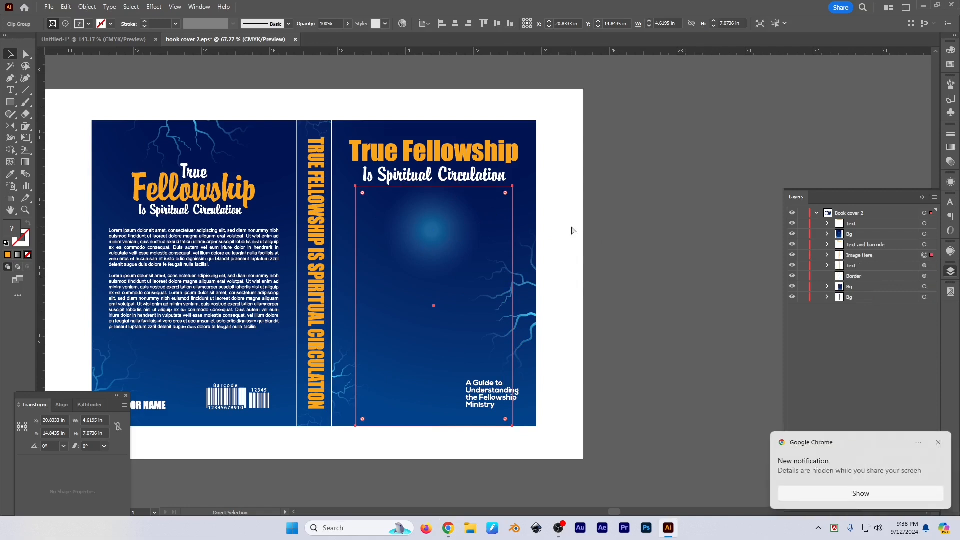
Step: Send the Image Here clip group backward to just above the Border entry, and deselect it
{"action": "key", "text": "ctrl+bracketleft"}
{"action": "key", "text": "ctrl+bracketleft"}
{"action": "key", "text": "ctrl+bracketleft"}
{"action": "key", "text": "v"}
{"action": "left_click", "coordinate": [574, 235]}
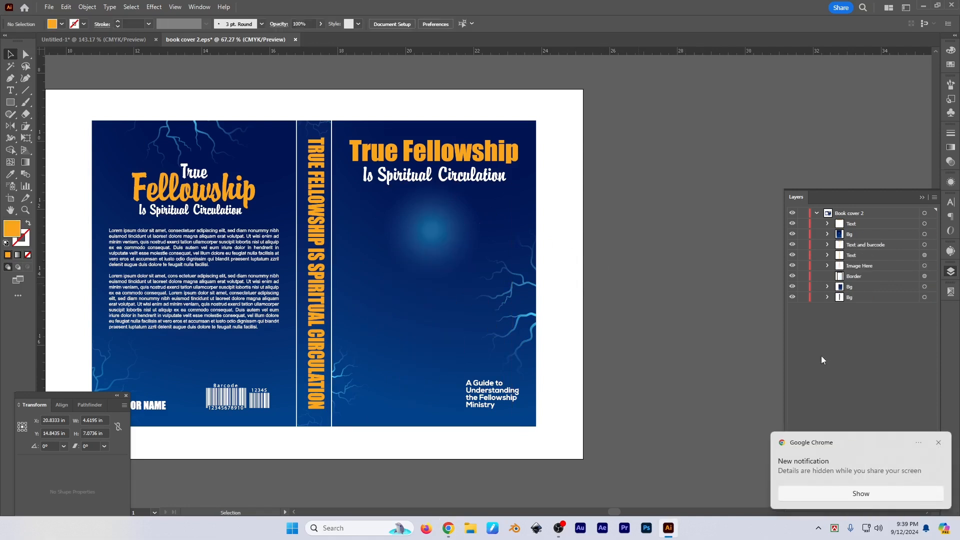
Step: Undo the last send-backward moves of the Image Here clip group
{"action": "key", "text": "ctrl+z"}
{"action": "key", "text": "ctrl+z"}
{"action": "key", "text": "ctrl+z"}
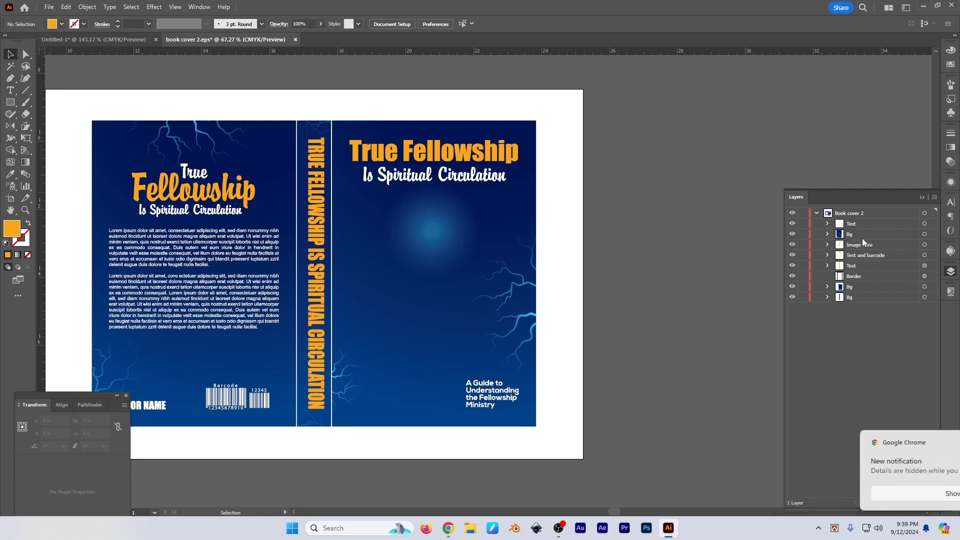
Step: Bring the Image Here clip group forward above the front cover text and highlight its layer entry
{"action": "left_click", "coordinate": [436, 279]}
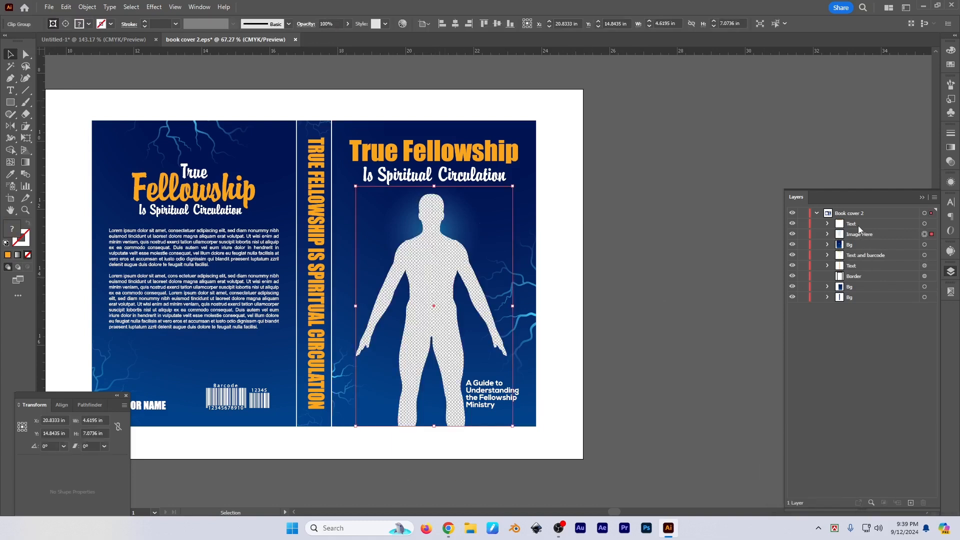
{"action": "key", "text": "ctrl+]"}
{"action": "left_click", "coordinate": [868, 226]}
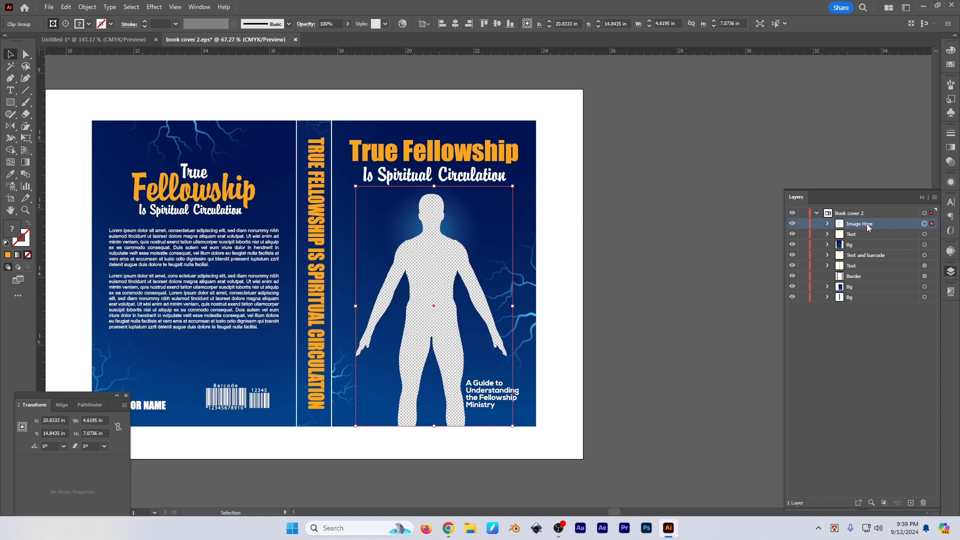
Step: Toggle the visibility of the Image Here group off and on, leaving it shown
{"action": "left_click", "coordinate": [793, 223]}
{"action": "left_click", "coordinate": [794, 224]}
{"action": "left_click", "coordinate": [792, 224]}
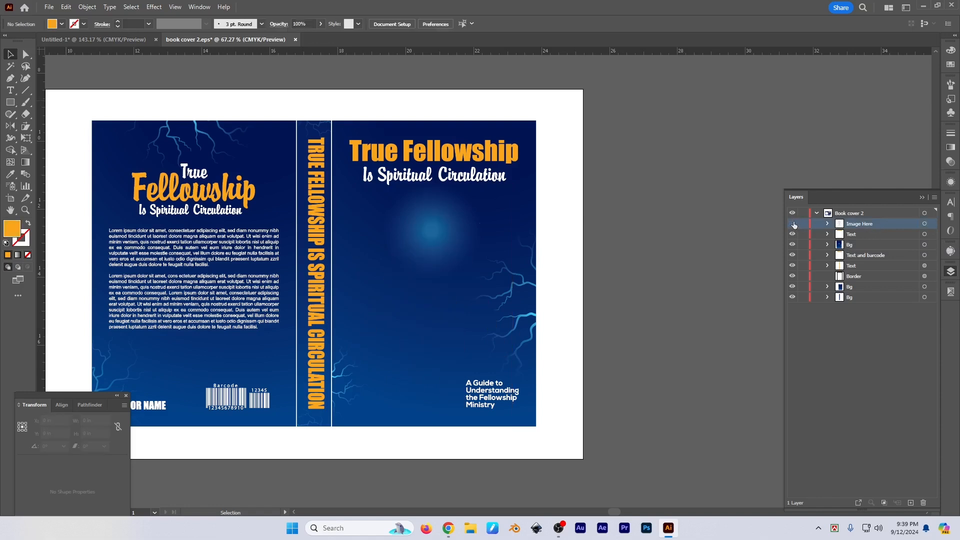
{"action": "left_click", "coordinate": [793, 224]}
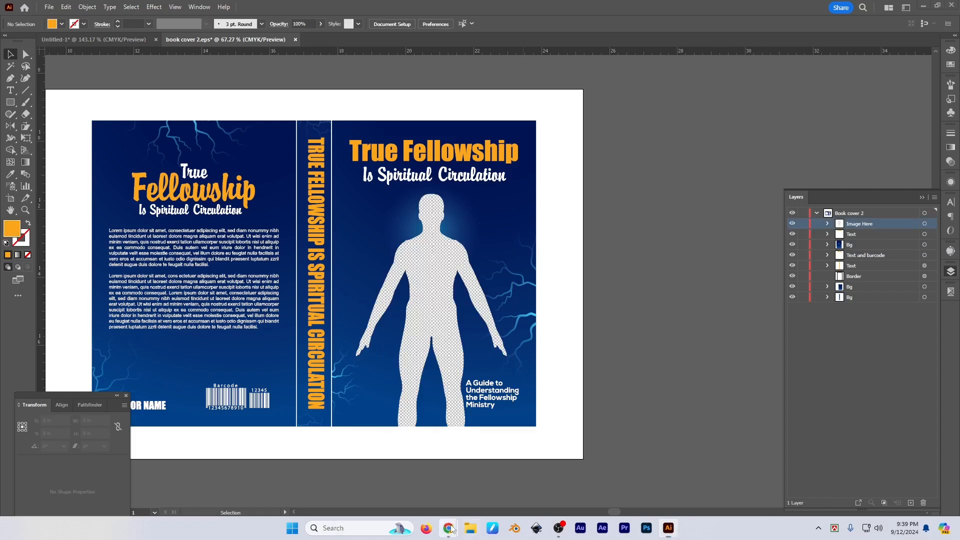
Step: Switch to the Google Meet call and stop presenting the screen
{"action": "left_click", "coordinate": [442, 479]}
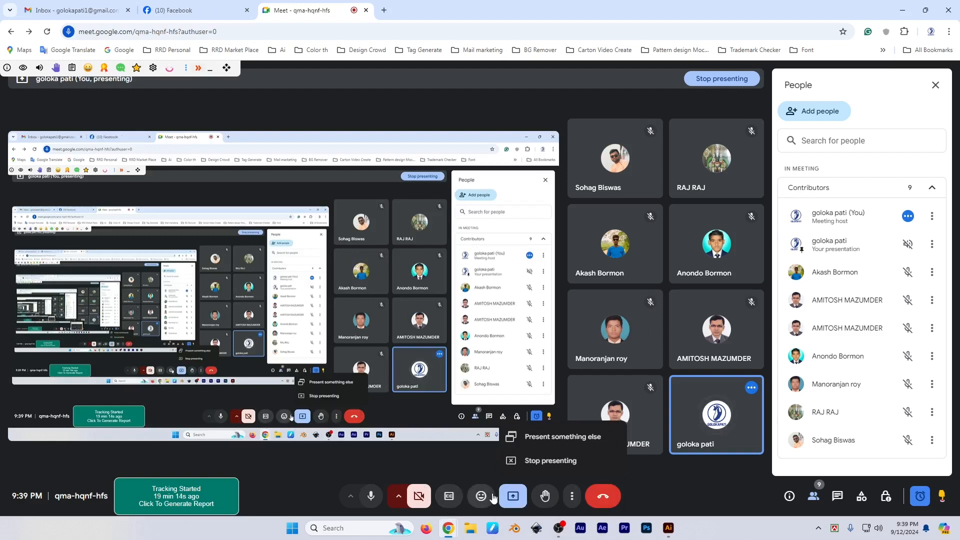
{"action": "left_click", "coordinate": [516, 498]}
{"action": "left_click", "coordinate": [517, 498]}
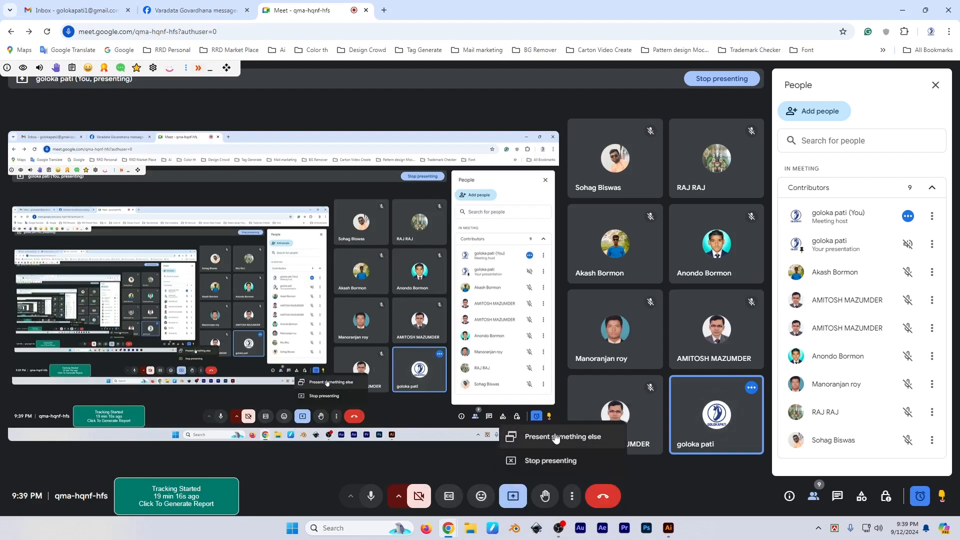
{"action": "left_click", "coordinate": [551, 460]}
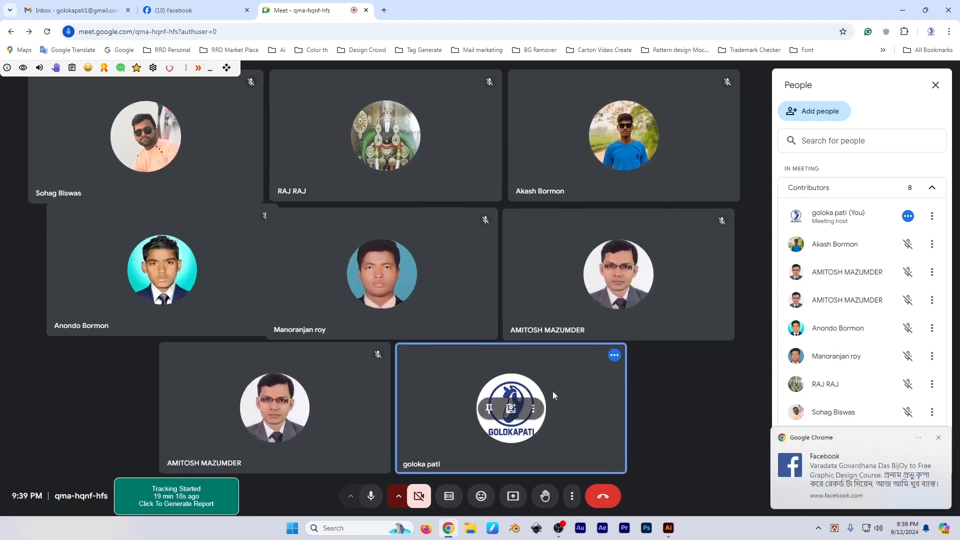
Step: Present the entire screen in the Google Meet call again, return to Illustrator, and hide the sharing notice
{"action": "left_click", "coordinate": [513, 496]}
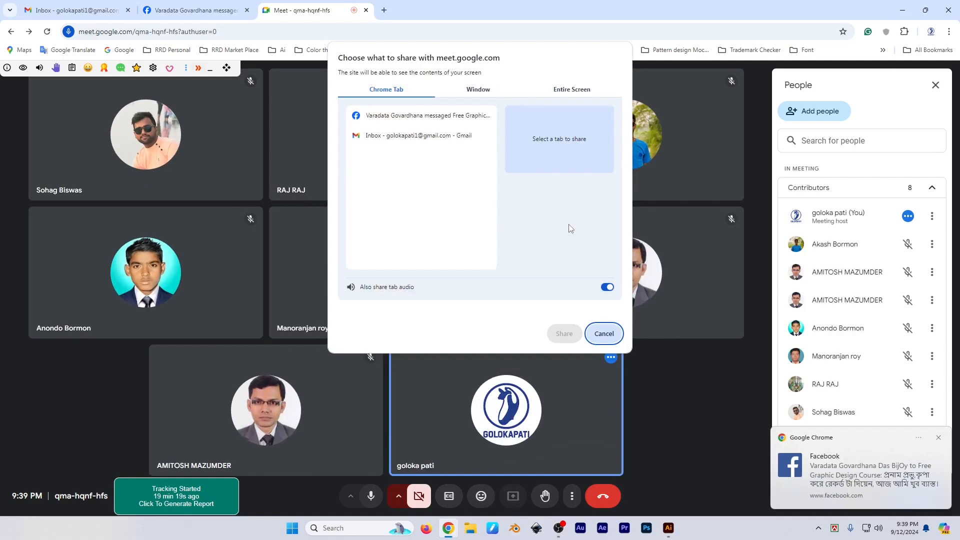
{"action": "left_click", "coordinate": [554, 91]}
{"action": "left_click", "coordinate": [563, 334]}
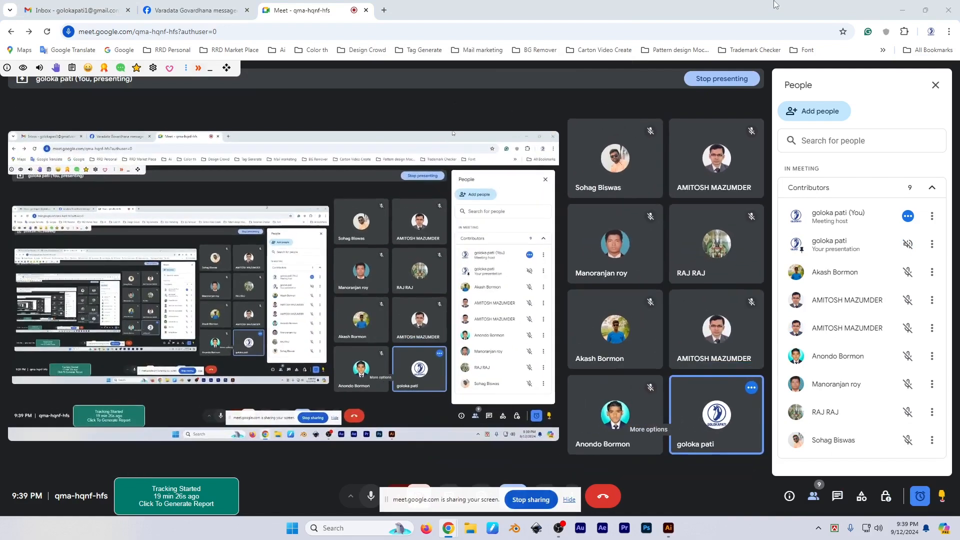
{"action": "left_click", "coordinate": [903, 10]}
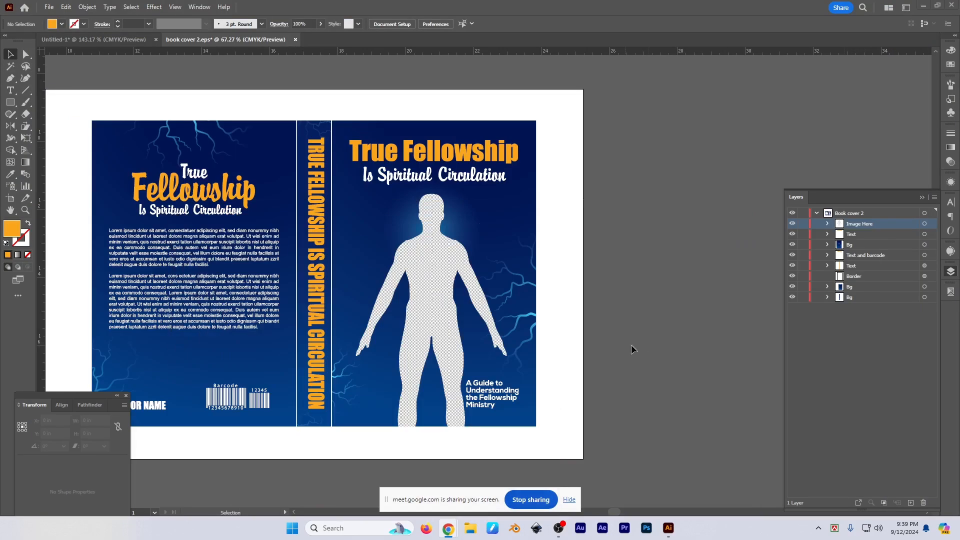
{"action": "left_click", "coordinate": [569, 501]}
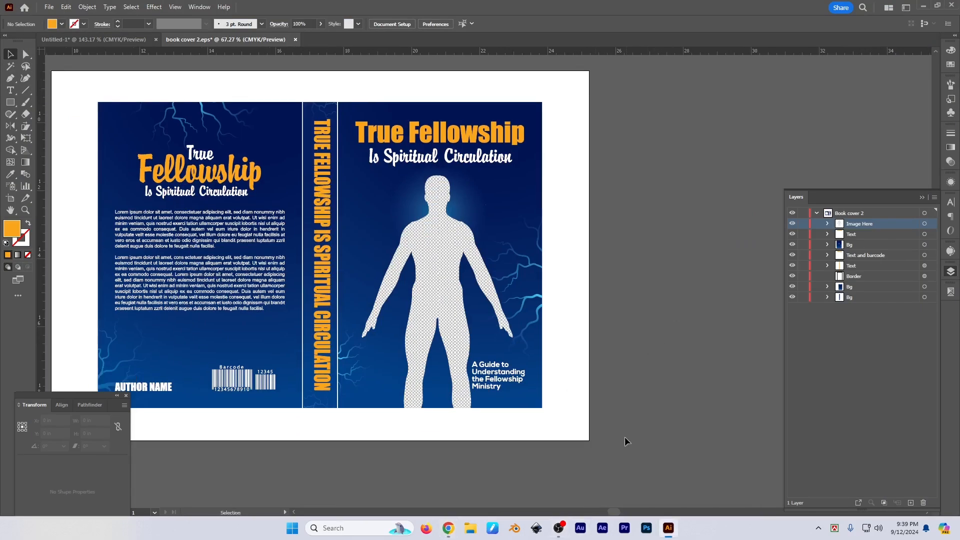
{"action": "left_click_drag", "start_coordinate": [634, 407], "coordinate": [647, 418]}
{"action": "key", "text": "Tab"}
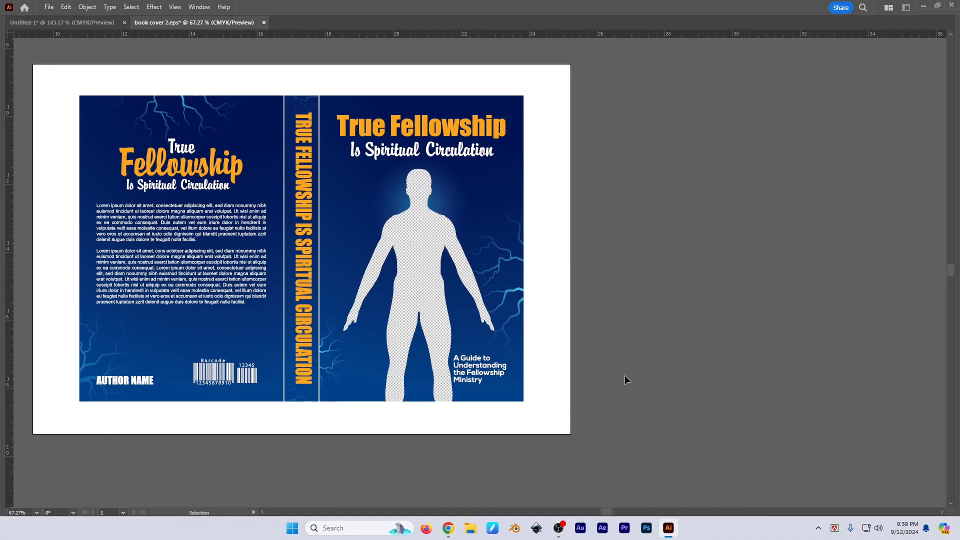
{"action": "left_click_drag", "start_coordinate": [646, 370], "coordinate": [705, 363]}
{"action": "key", "text": "Tab"}
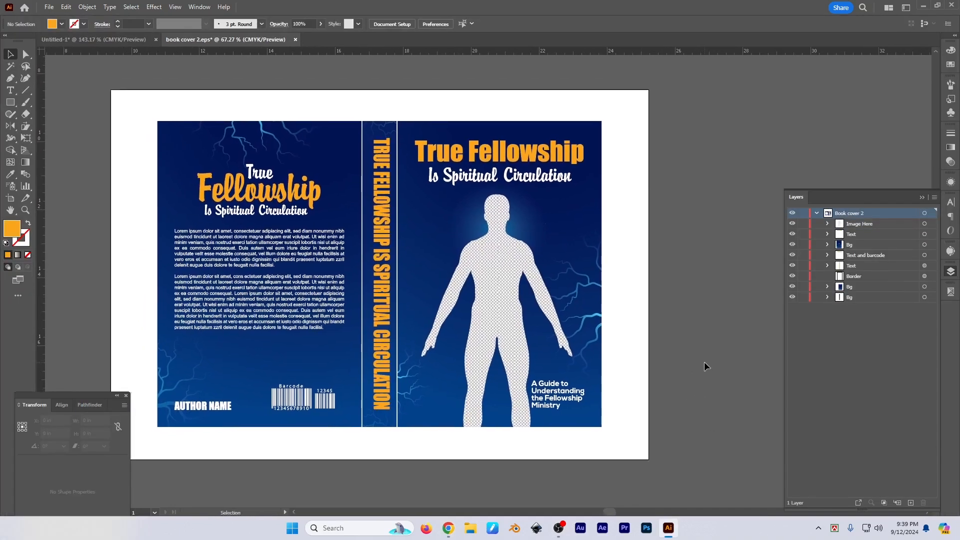
Step: Select the Image Here clip group on the front cover, hide it, and show it again
{"action": "left_click", "coordinate": [505, 270]}
{"action": "scroll", "coordinate": [506, 271], "scroll_direction": "up", "scroll_amount": 1}
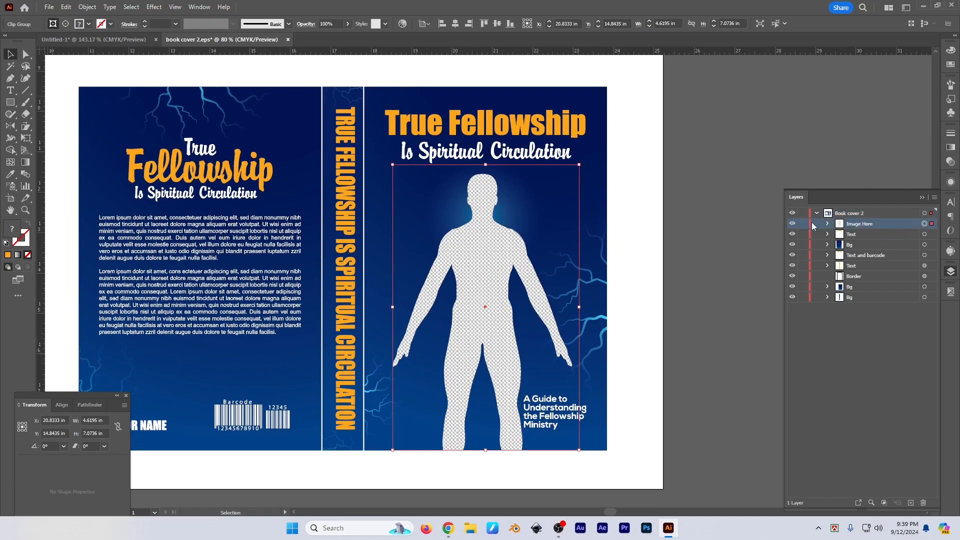
{"action": "left_click", "coordinate": [793, 224]}
{"action": "left_click", "coordinate": [792, 225]}
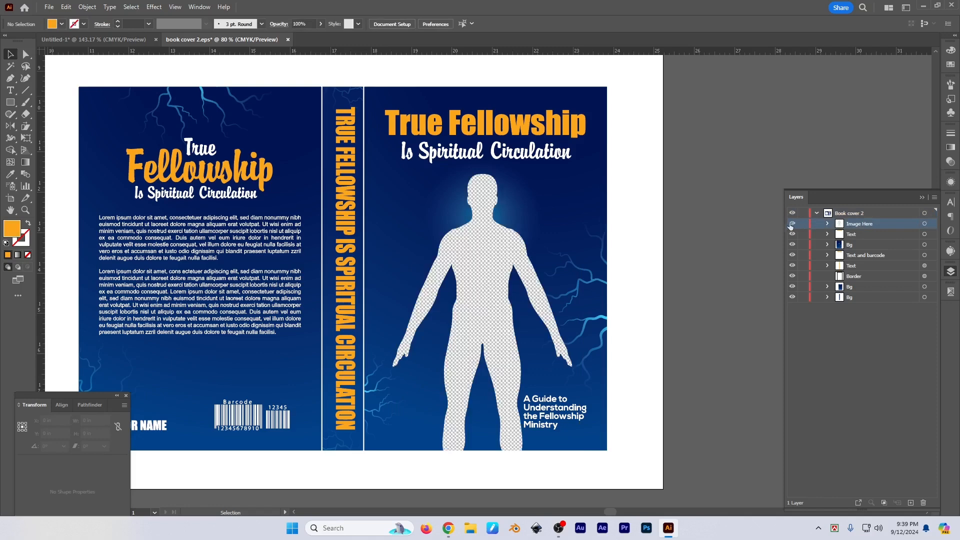
Step: Select the Image Here clip group and send it backward one level beneath the front cover text
{"action": "left_click", "coordinate": [87, 7]}
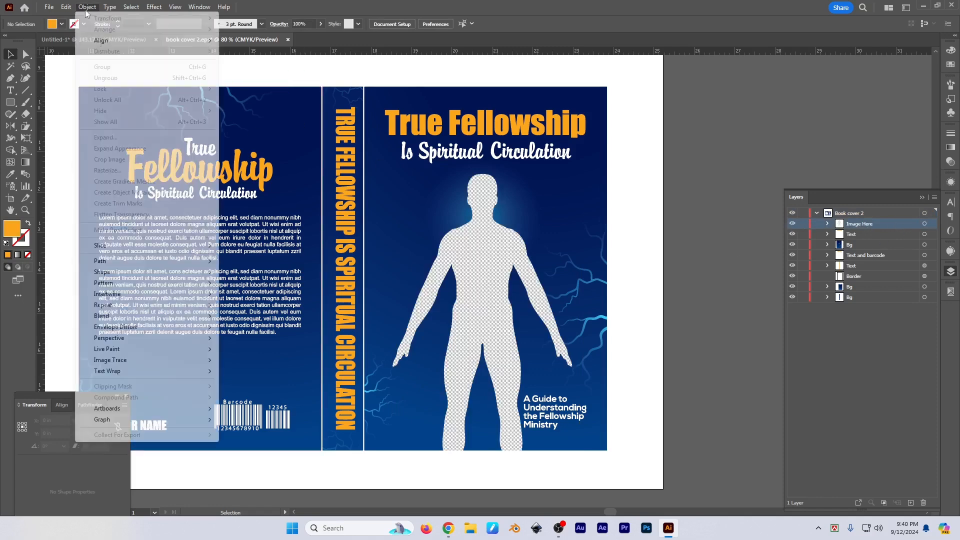
{"action": "left_click", "coordinate": [470, 240]}
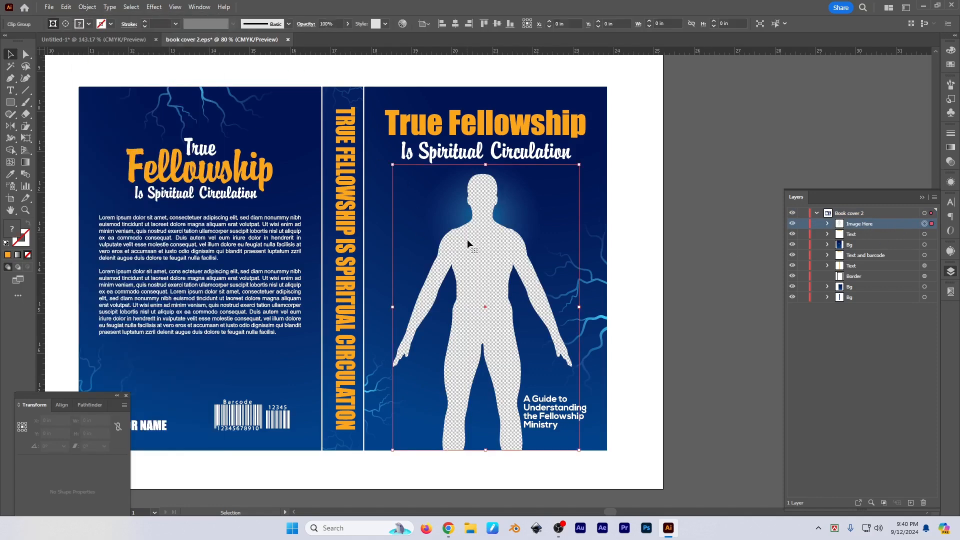
{"action": "left_click", "coordinate": [88, 7]}
{"action": "mouse_move", "coordinate": [150, 30]}
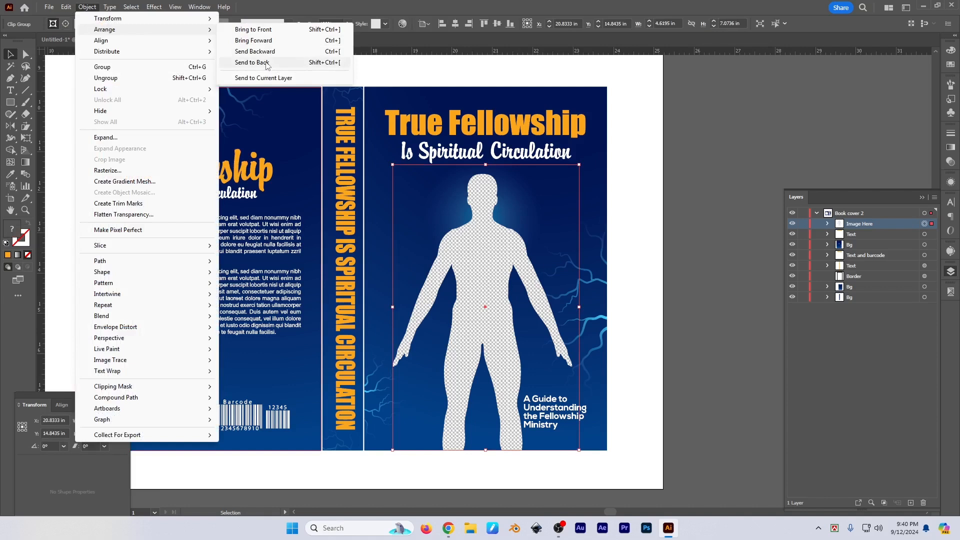
{"action": "left_click", "coordinate": [307, 51]}
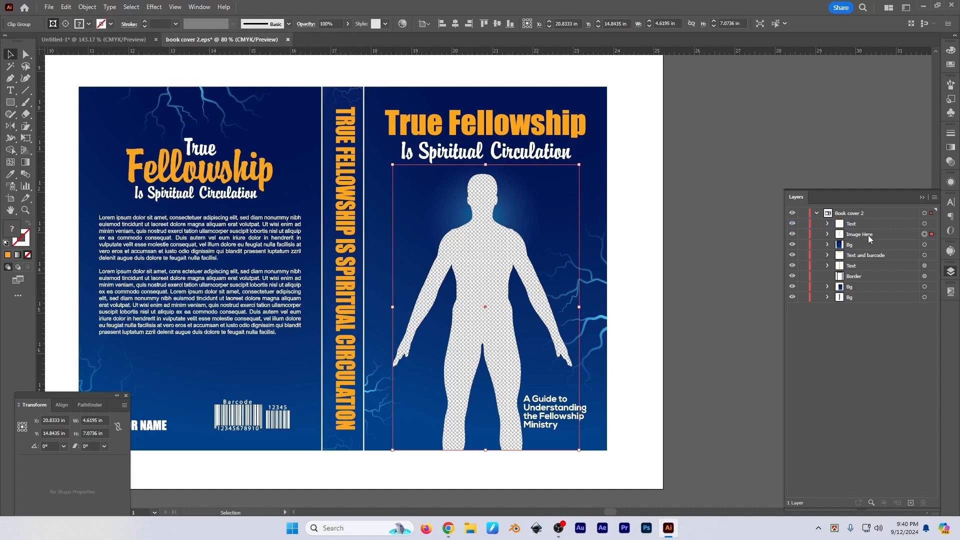
Step: Send the Image Here clip group backward one level at a time to the bottom of the stacking order
{"action": "key", "text": "ctrl+bracketleft"}
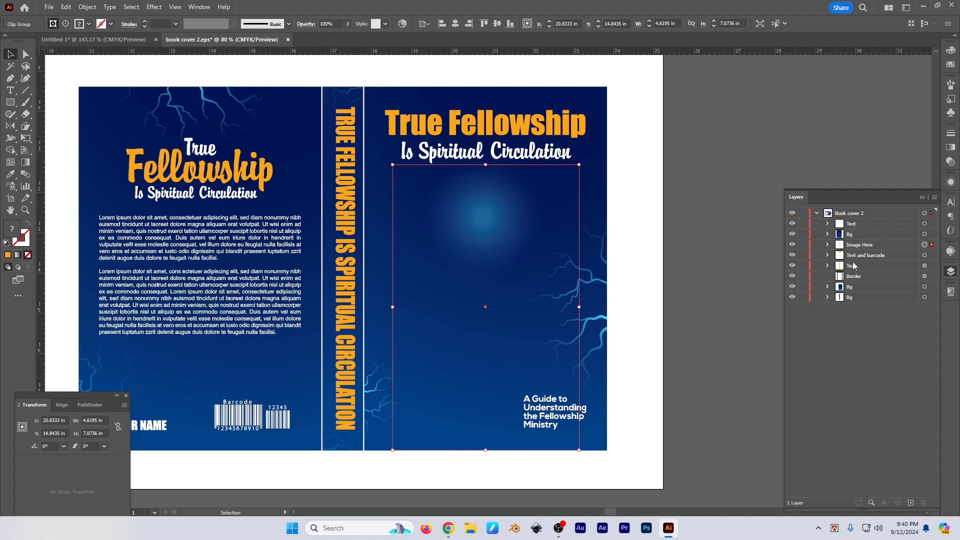
{"action": "key", "text": "ctrl+bracketleft"}
{"action": "key", "text": "ctrl+bracketleft"}
{"action": "key", "text": "ctrl+bracketleft"}
{"action": "key", "text": "ctrl+bracketleft"}
{"action": "key", "text": "ctrl+bracketleft"}
{"action": "key", "text": "ctrl+bracketleft"}
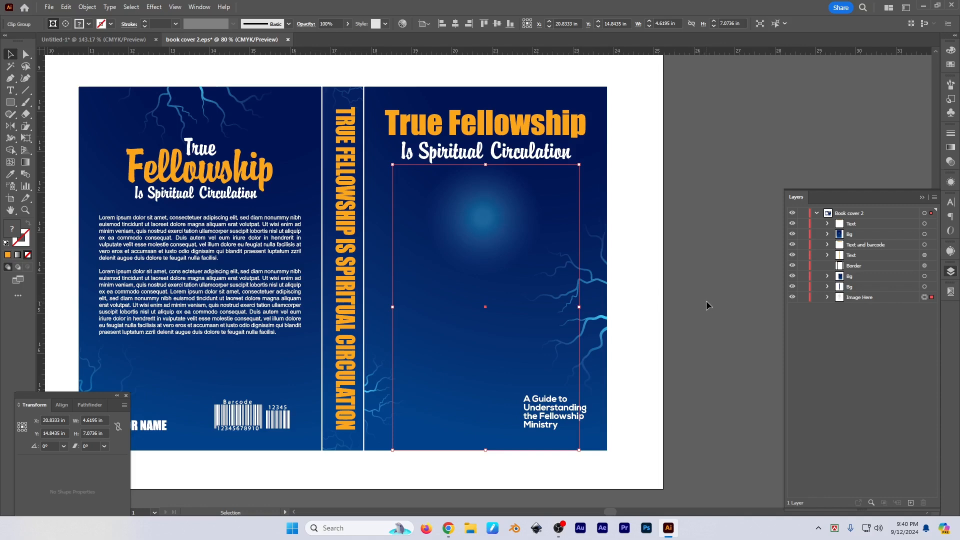
{"action": "scroll", "coordinate": [701, 332], "scroll_direction": "down", "scroll_amount": 1}
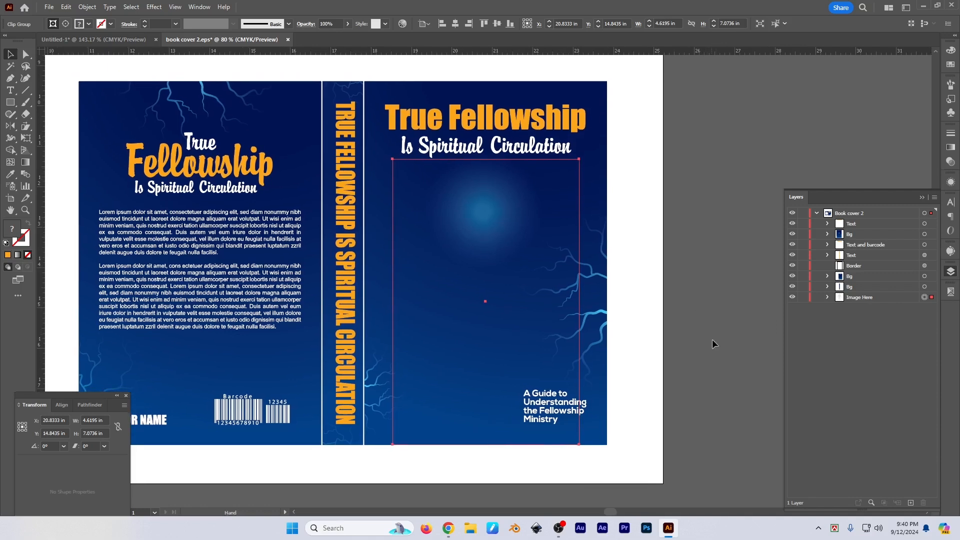
Step: Review the Arrange commands and bring the Image Here clip group to the front of the stacking order
{"action": "left_click", "coordinate": [66, 7]}
{"action": "left_click", "coordinate": [66, 7]}
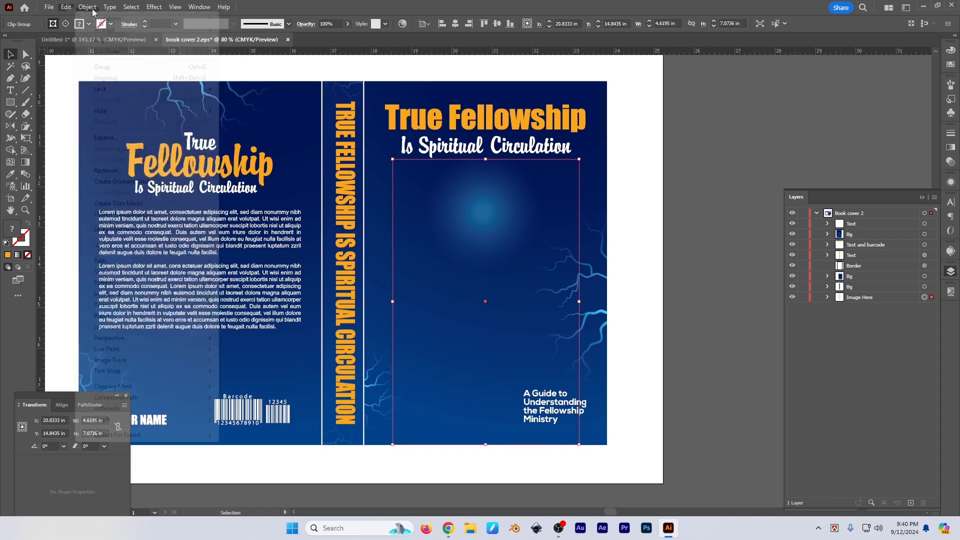
{"action": "left_click", "coordinate": [87, 7]}
{"action": "mouse_move", "coordinate": [103, 29]}
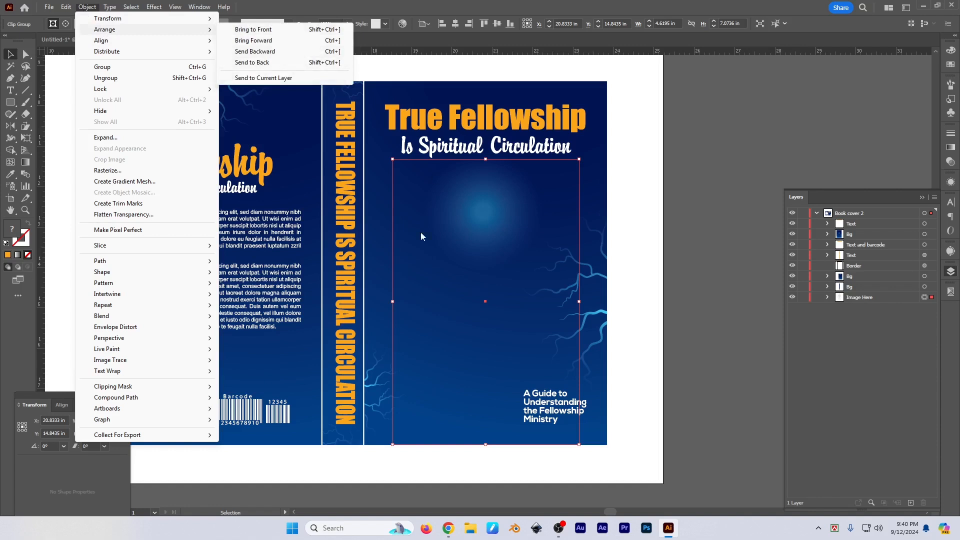
{"action": "left_click", "coordinate": [690, 296]}
{"action": "left_click", "coordinate": [905, 299]}
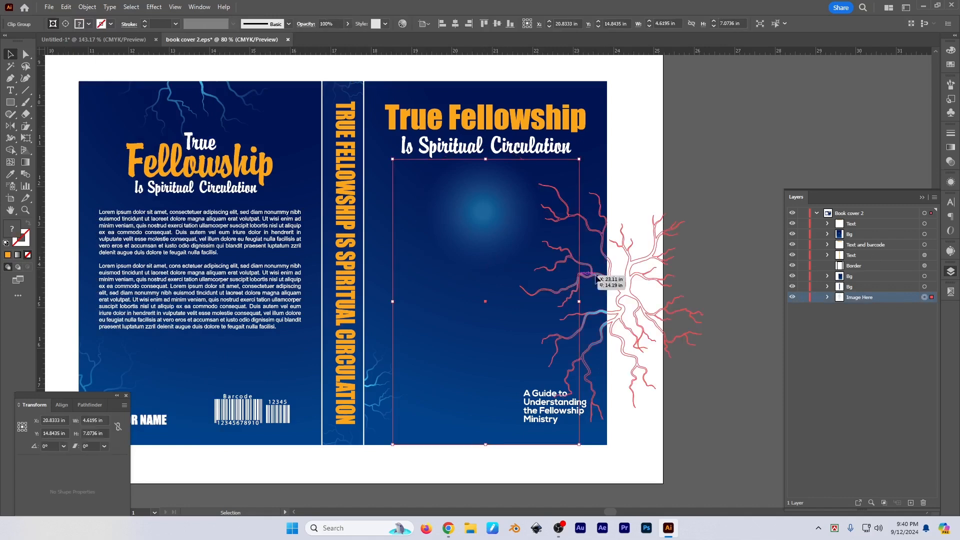
{"action": "key", "text": "ctrl+shift+bracketright"}
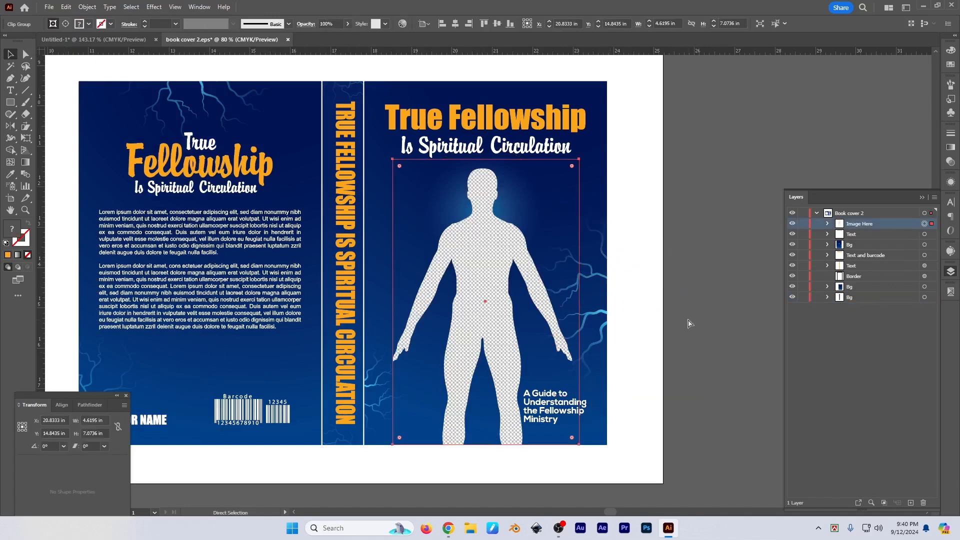
{"action": "left_click", "coordinate": [689, 321]}
{"action": "left_click_drag", "start_coordinate": [624, 359], "coordinate": [648, 355]}
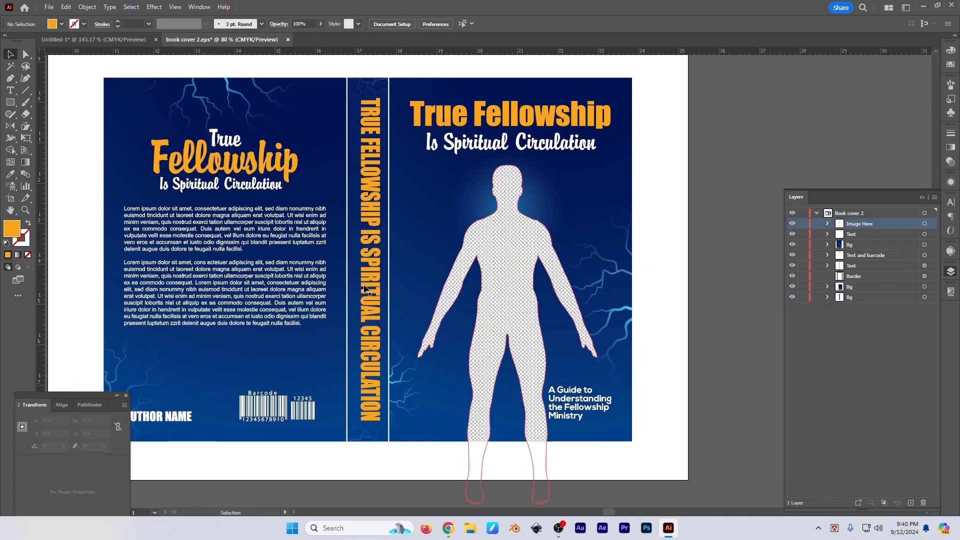
Step: Select the Image Here clip group, look over the Align commands, and show the Align options slightly higher on the screen
{"action": "left_click", "coordinate": [97, 10]}
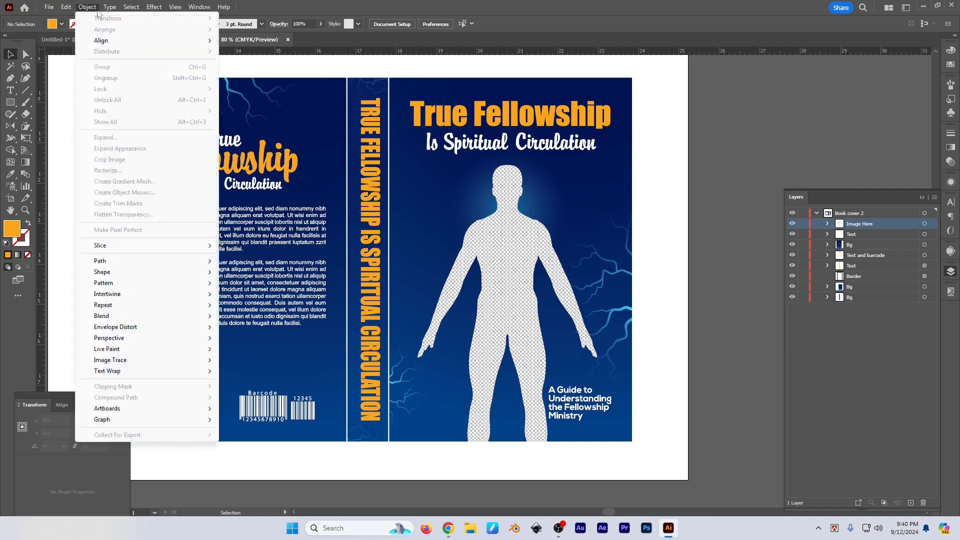
{"action": "left_click", "coordinate": [511, 281]}
{"action": "left_click", "coordinate": [80, 7]}
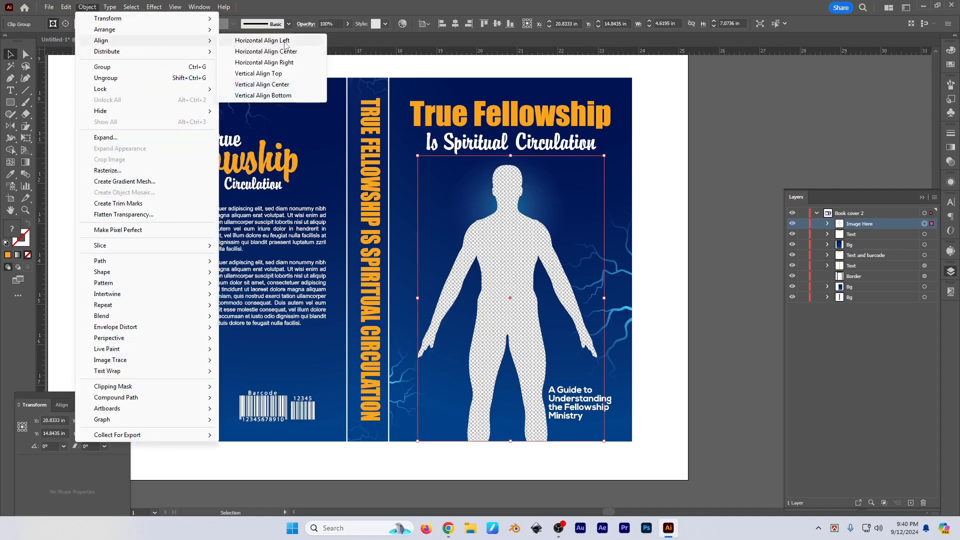
{"action": "left_click", "coordinate": [61, 405]}
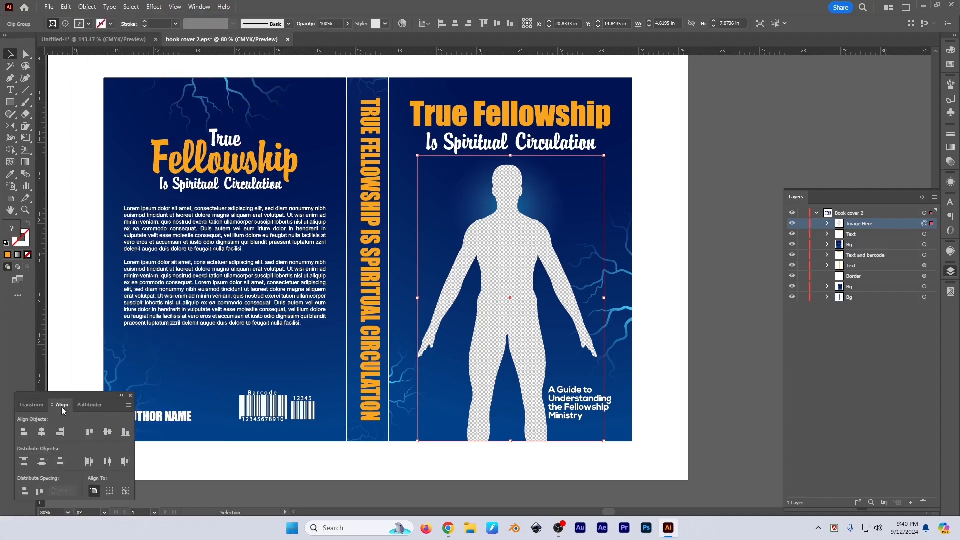
{"action": "left_click_drag", "start_coordinate": [88, 397], "coordinate": [85, 357]}
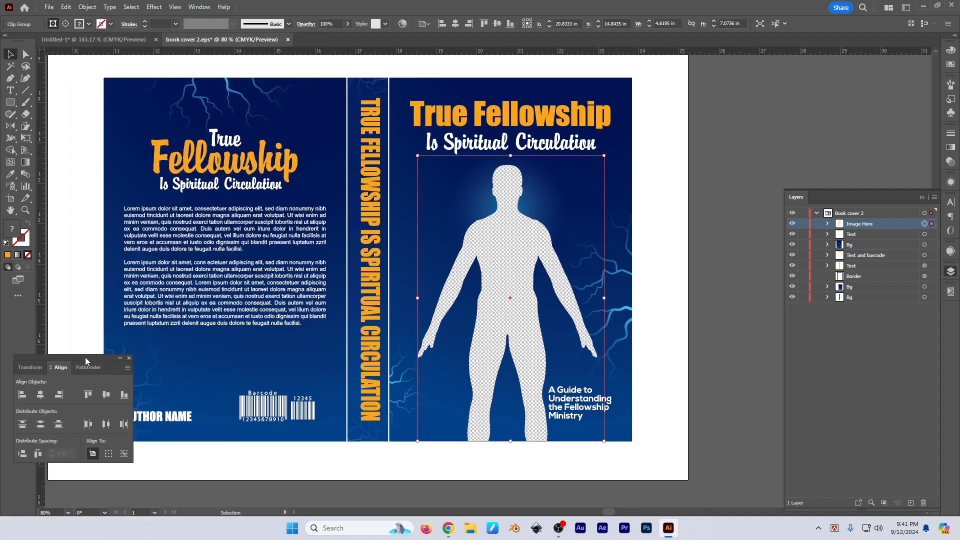
Step: Place a vertical ruler guide along the left edge of the back cover text and barcode group
{"action": "left_click_drag", "start_coordinate": [675, 326], "coordinate": [742, 332]}
{"action": "left_click", "coordinate": [235, 174]}
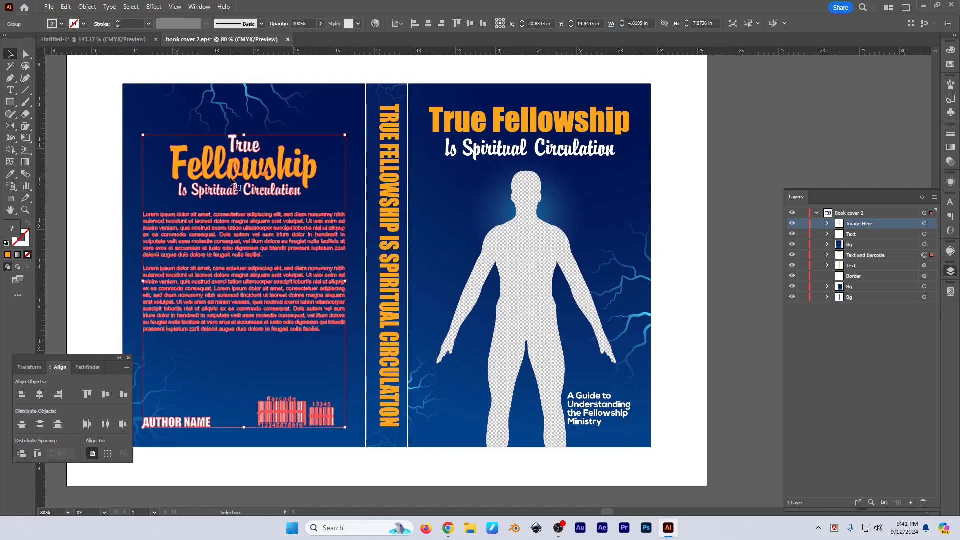
{"action": "left_click", "coordinate": [711, 278]}
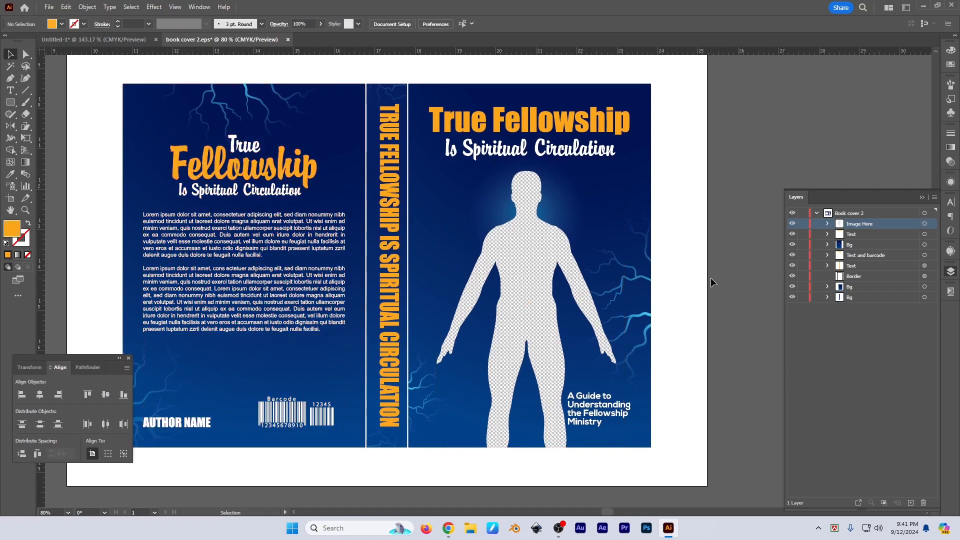
{"action": "key", "text": "Tab"}
{"action": "left_click_drag", "start_coordinate": [718, 330], "coordinate": [786, 344]}
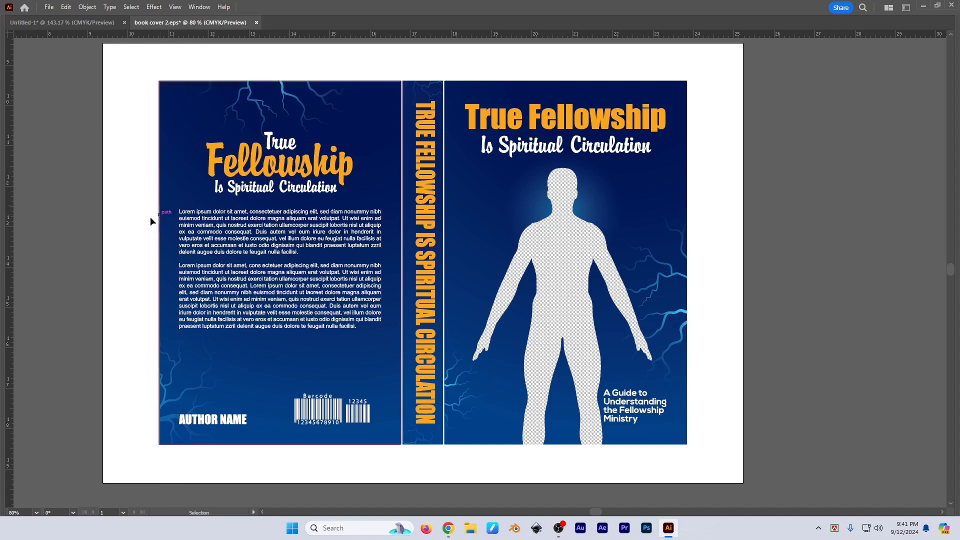
{"action": "key", "text": "a"}
{"action": "key", "text": "ctrl+semicolon"}
{"action": "key", "text": "Tab"}
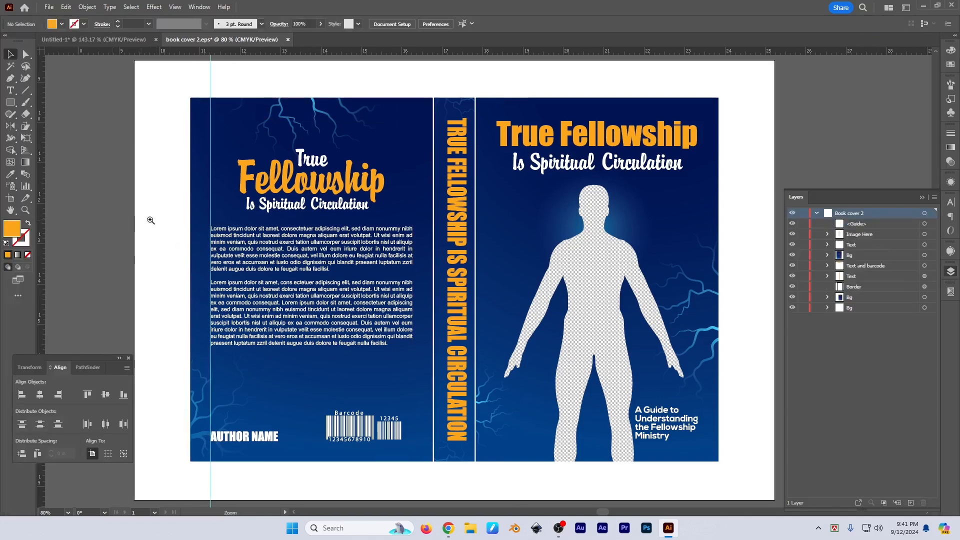
{"action": "left_click_drag", "start_coordinate": [152, 220], "coordinate": [145, 225]}
{"action": "left_click_drag", "start_coordinate": [146, 226], "coordinate": [108, 218]}
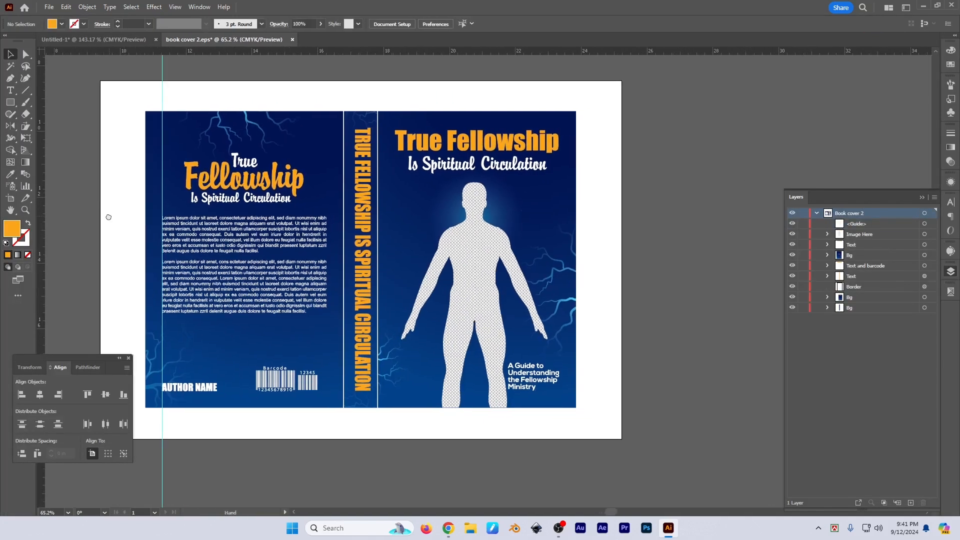
Step: Review the Rulers and Guides commands and place a second vertical guide along the right edge of the back cover text group
{"action": "left_click", "coordinate": [175, 7]}
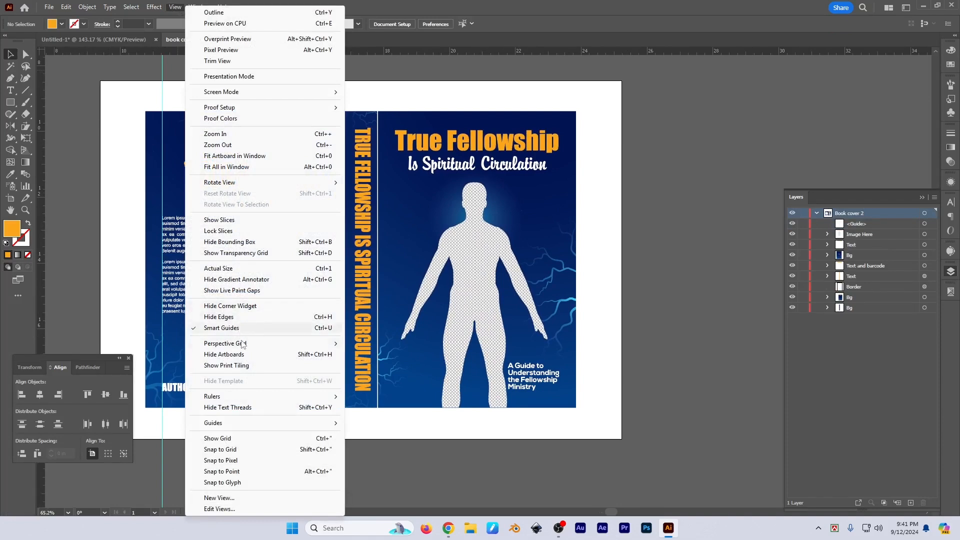
{"action": "mouse_move", "coordinate": [232, 398]}
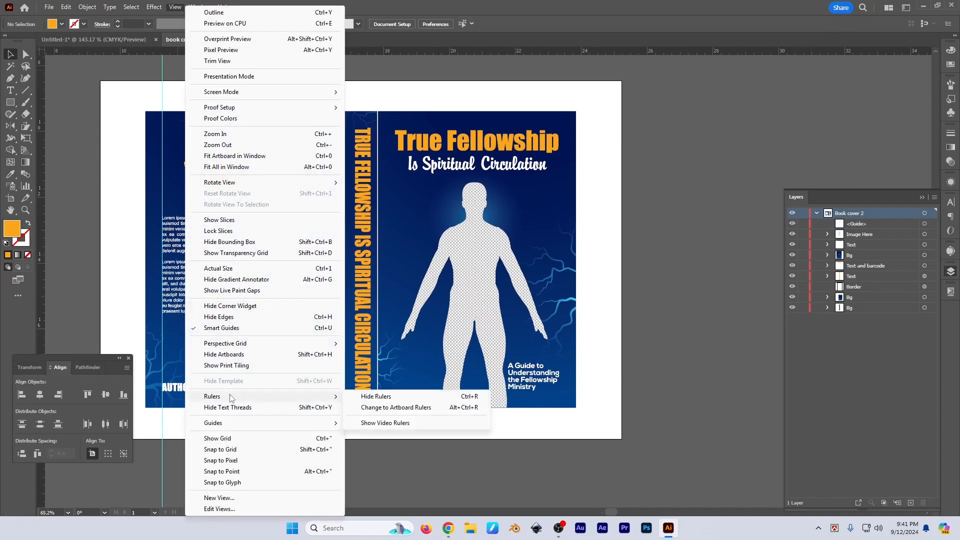
{"action": "mouse_move", "coordinate": [231, 423]}
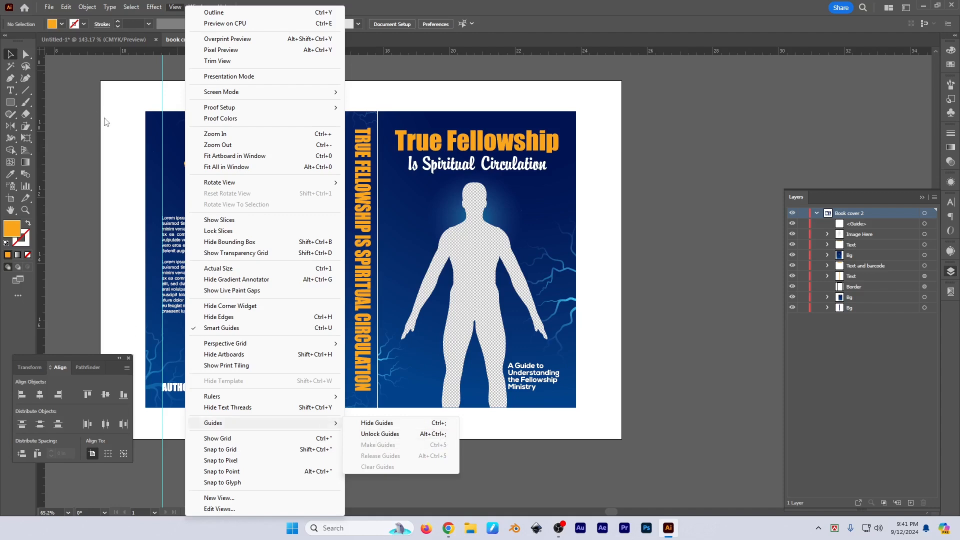
{"action": "left_click", "coordinate": [122, 113]}
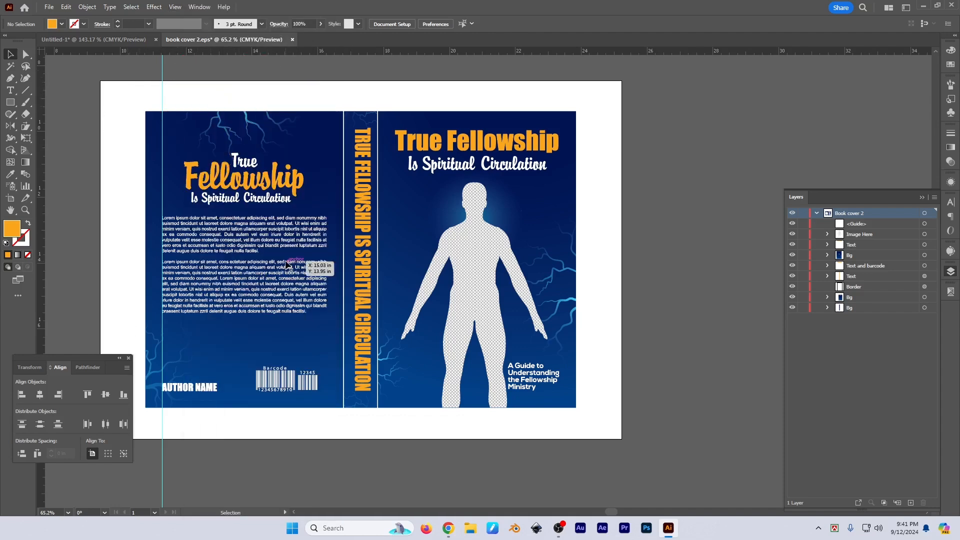
{"action": "left_click", "coordinate": [219, 228]}
{"action": "scroll", "coordinate": [218, 273], "scroll_direction": "up", "scroll_amount": 1}
{"action": "left_click_drag", "start_coordinate": [217, 273], "coordinate": [226, 258]}
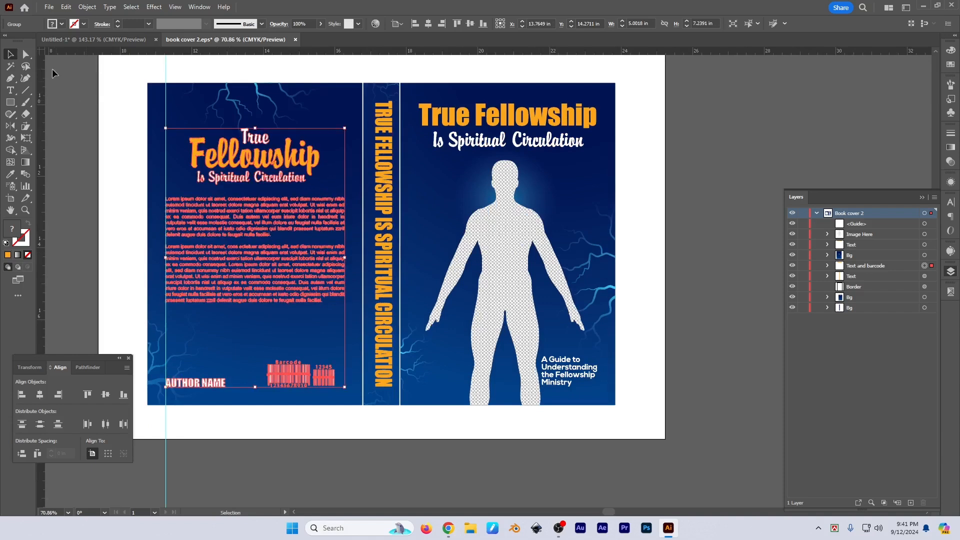
{"action": "left_click_drag", "start_coordinate": [43, 70], "coordinate": [345, 164]}
{"action": "left_click", "coordinate": [113, 173]}
{"action": "mouse_move", "coordinate": [112, 174]}
{"action": "left_mouse_down"}
{"action": "mouse_move", "coordinate": [125, 169]}
{"action": "mouse_move", "coordinate": [117, 190]}
{"action": "left_mouse_up"}
Step: Draw a rectangle about 5 in wide and 7.7 in high between the two guides and fit its left edge to the guide
{"action": "key", "text": "m"}
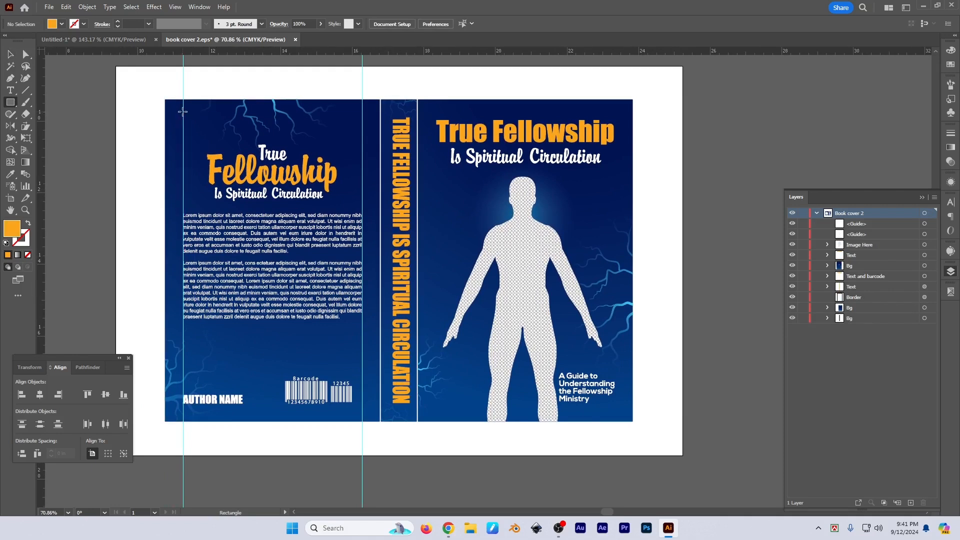
{"action": "left_click_drag", "start_coordinate": [183, 114], "coordinate": [362, 390]}
{"action": "key", "text": "v"}
{"action": "left_click_drag", "start_coordinate": [142, 276], "coordinate": [341, 336]}
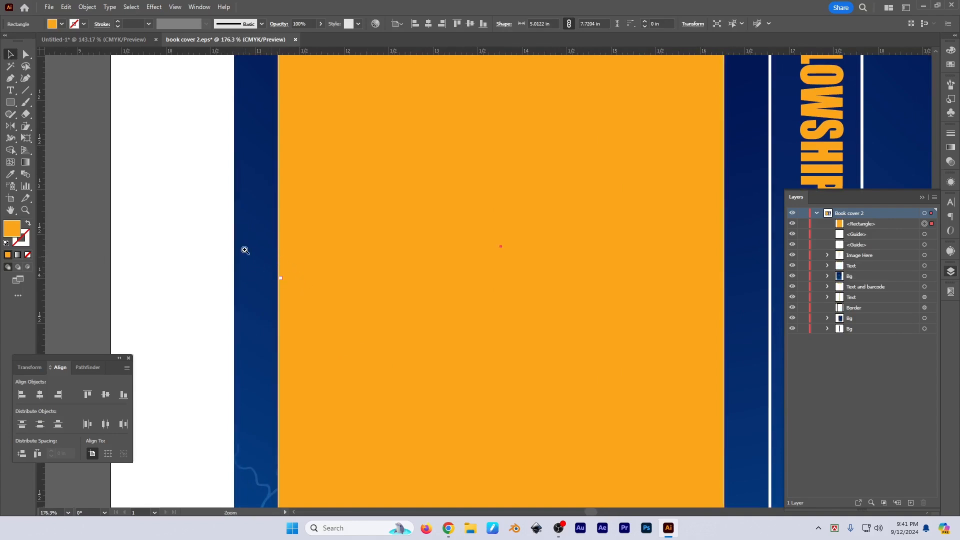
{"action": "left_click_drag", "start_coordinate": [268, 244], "coordinate": [370, 278]}
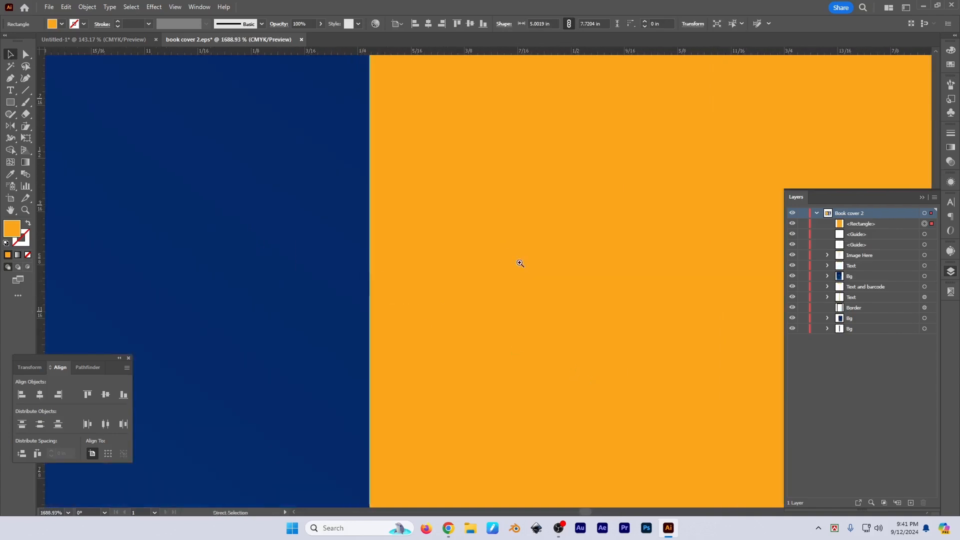
{"action": "left_click_drag", "start_coordinate": [520, 264], "coordinate": [411, 245]}
{"action": "left_click_drag", "start_coordinate": [575, 226], "coordinate": [255, 217]}
{"action": "left_click_drag", "start_coordinate": [398, 272], "coordinate": [348, 265]}
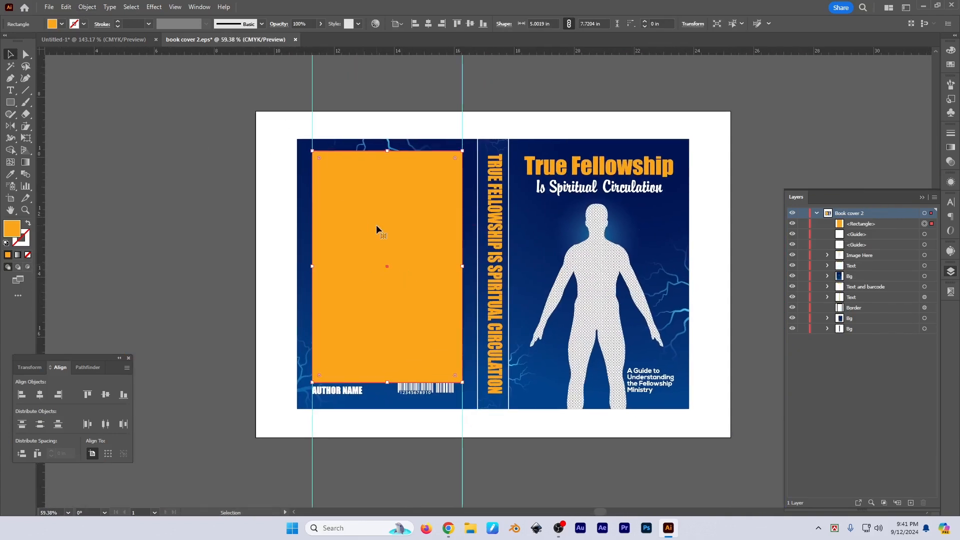
Step: Lower the rectangle's top edge to make it about 6.9 in high, and swap its fill and stroke
{"action": "left_click_drag", "start_coordinate": [386, 151], "coordinate": [386, 163]}
{"action": "key", "text": "shift+x"}
{"action": "left_click_drag", "start_coordinate": [486, 274], "coordinate": [502, 285]}
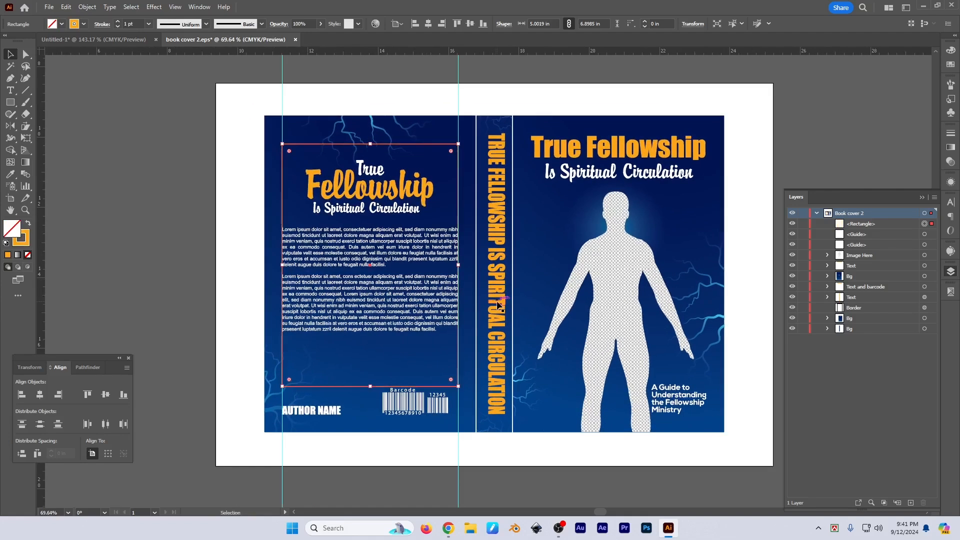
{"action": "left_click_drag", "start_coordinate": [453, 231], "coordinate": [429, 254]}
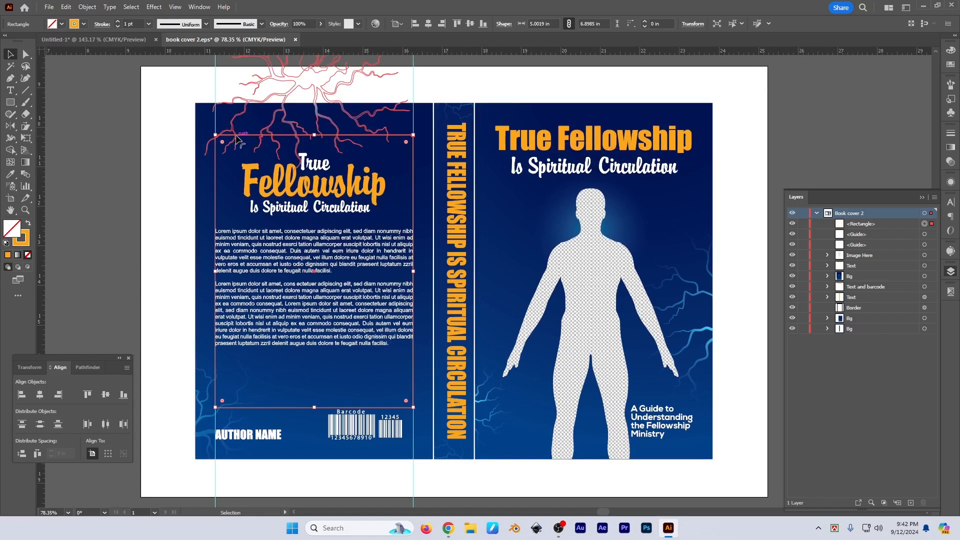
Step: Duplicate the outlined rectangle onto the front cover and center it horizontally on the front cover background
{"action": "left_click_drag", "start_coordinate": [244, 138], "coordinate": [539, 135]}
{"action": "left_click", "coordinate": [595, 108], "text": "shift"}
{"action": "left_click", "coordinate": [601, 111]}
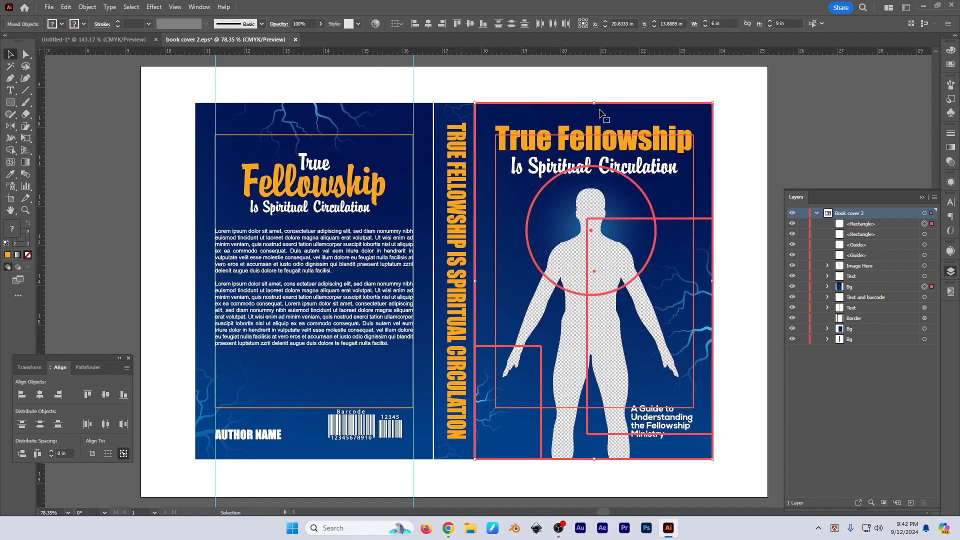
{"action": "left_click", "coordinate": [427, 25]}
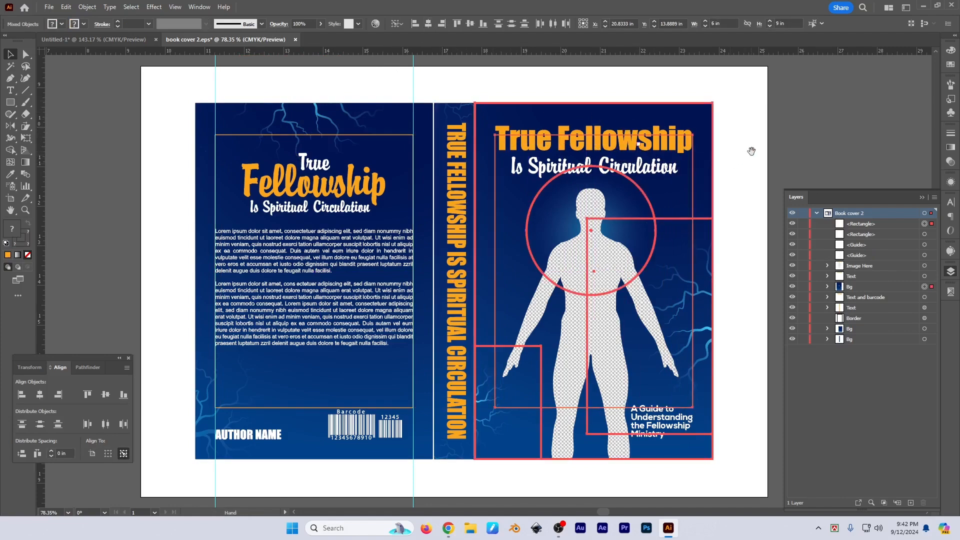
Step: Move the front cover rectangle up so its top edge meets the top of the True Fellowship title
{"action": "left_click_drag", "start_coordinate": [694, 151], "coordinate": [719, 176]}
{"action": "scroll", "coordinate": [655, 169], "scroll_direction": "up", "scroll_amount": 5}
{"action": "key", "text": "ctrl+shift+a"}
{"action": "scroll", "coordinate": [655, 186], "scroll_direction": "down", "scroll_amount": 4}
{"action": "left_click_drag", "start_coordinate": [655, 186], "coordinate": [590, 186]}
{"action": "left_click_drag", "start_coordinate": [489, 319], "coordinate": [501, 319]}
Step: Align the front cover rectangle to the artboard's left edge with Horizontal Align Left
{"action": "left_click", "coordinate": [87, 7]}
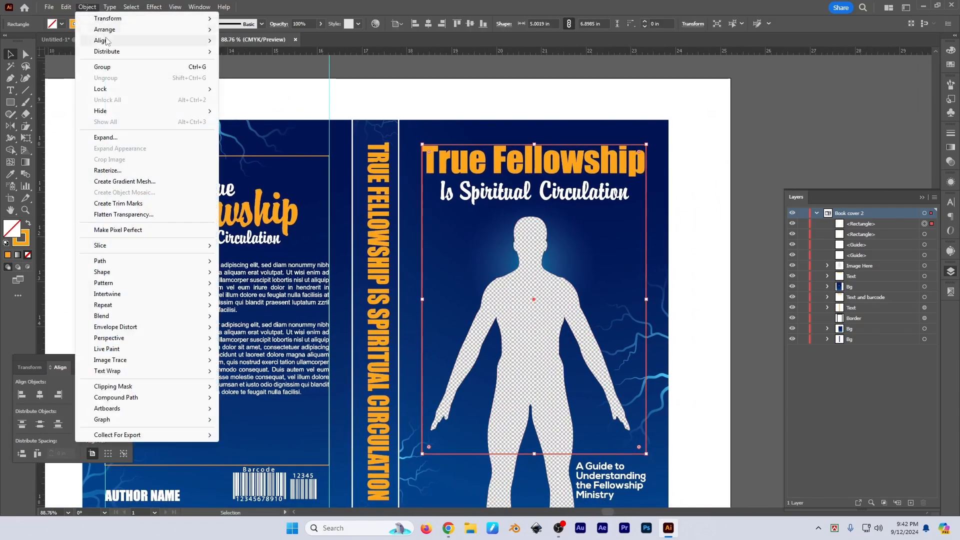
{"action": "mouse_move", "coordinate": [134, 44]}
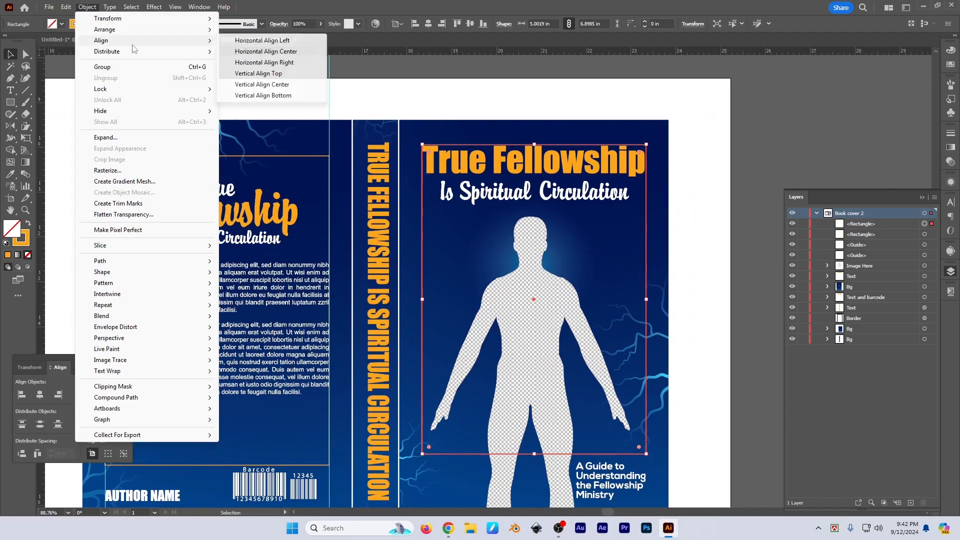
{"action": "left_click", "coordinate": [275, 42]}
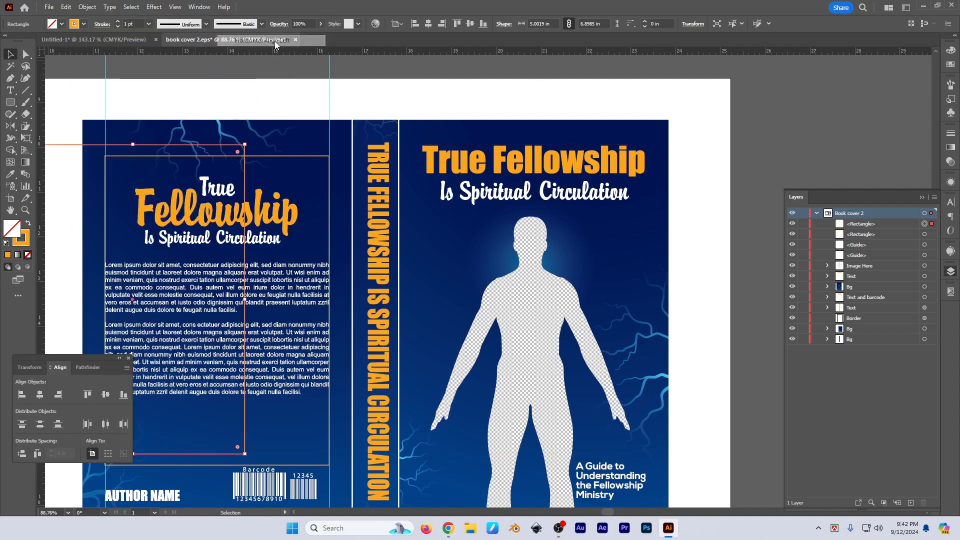
Step: Center the rectangle horizontally on the artboard with Horizontal Align Center
{"action": "scroll", "coordinate": [388, 226], "scroll_direction": "down", "scroll_amount": 1}
{"action": "left_click_drag", "start_coordinate": [162, 174], "coordinate": [243, 166]}
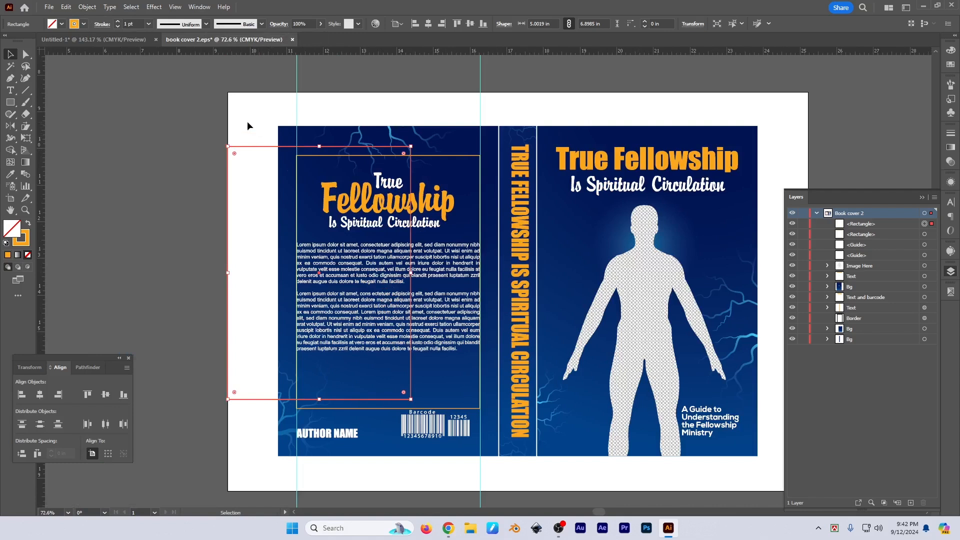
{"action": "left_click", "coordinate": [88, 6]}
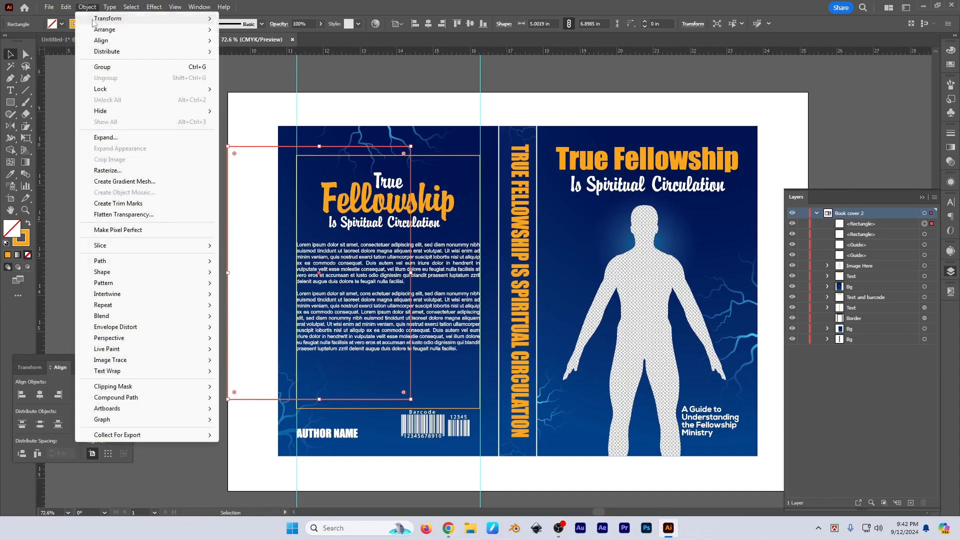
{"action": "mouse_move", "coordinate": [111, 41]}
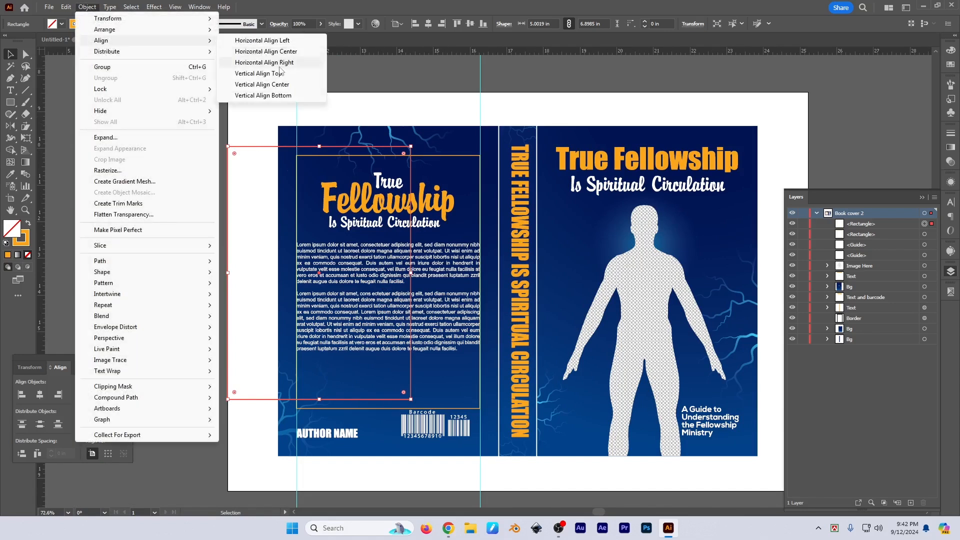
{"action": "left_click", "coordinate": [273, 52]}
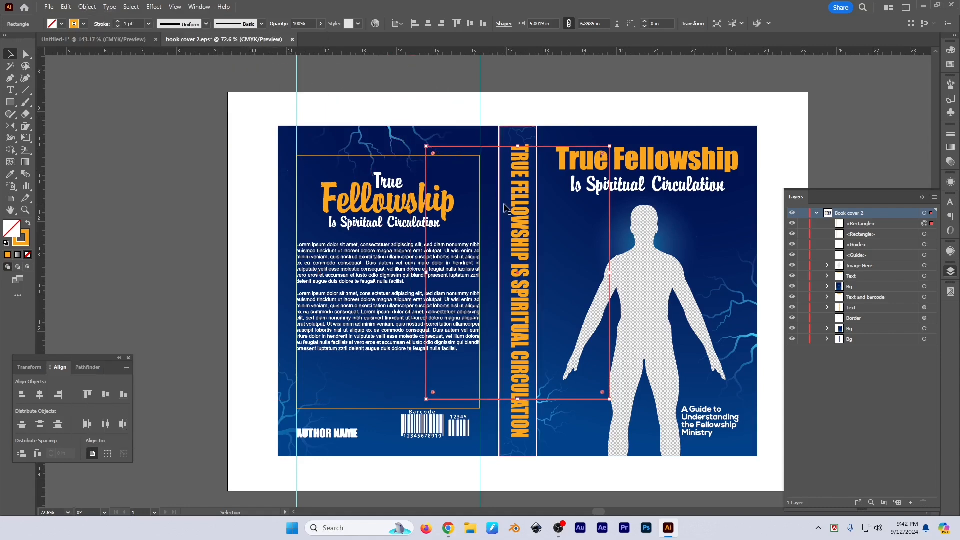
{"action": "scroll", "coordinate": [489, 264], "scroll_direction": "down", "scroll_amount": 2}
{"action": "scroll", "coordinate": [489, 263], "scroll_direction": "up", "scroll_amount": 1}
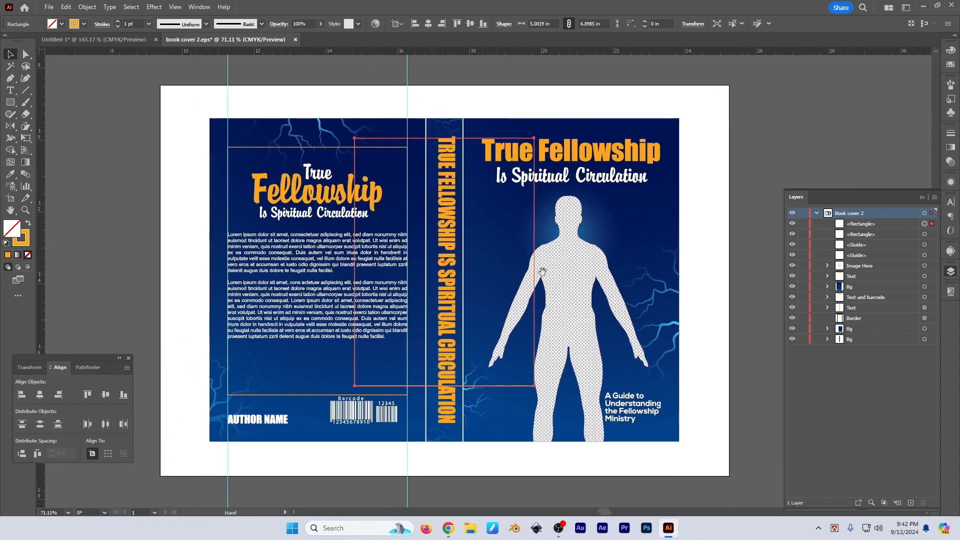
Step: Delete the orange outlined rectangle centered on the artboard
{"action": "left_click", "coordinate": [86, 6]}
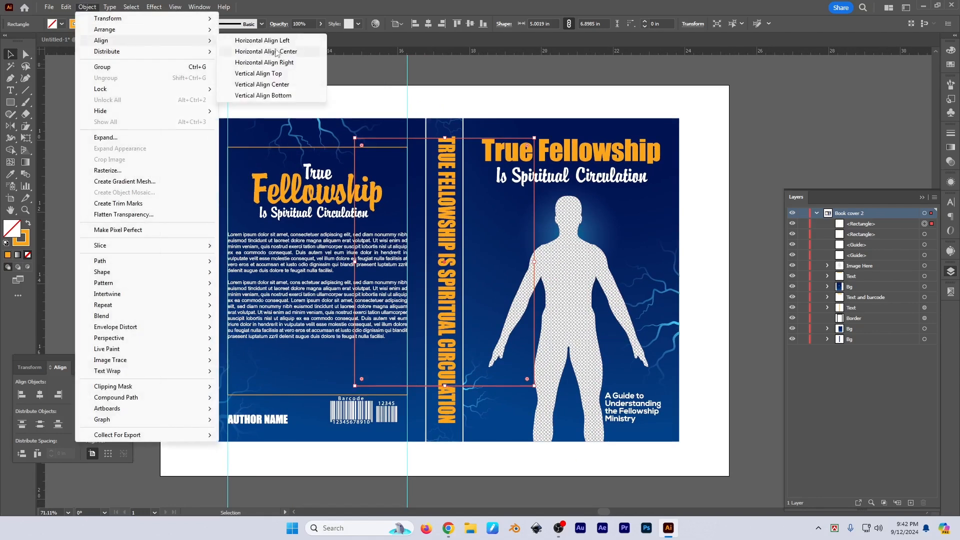
{"action": "left_click", "coordinate": [34, 361]}
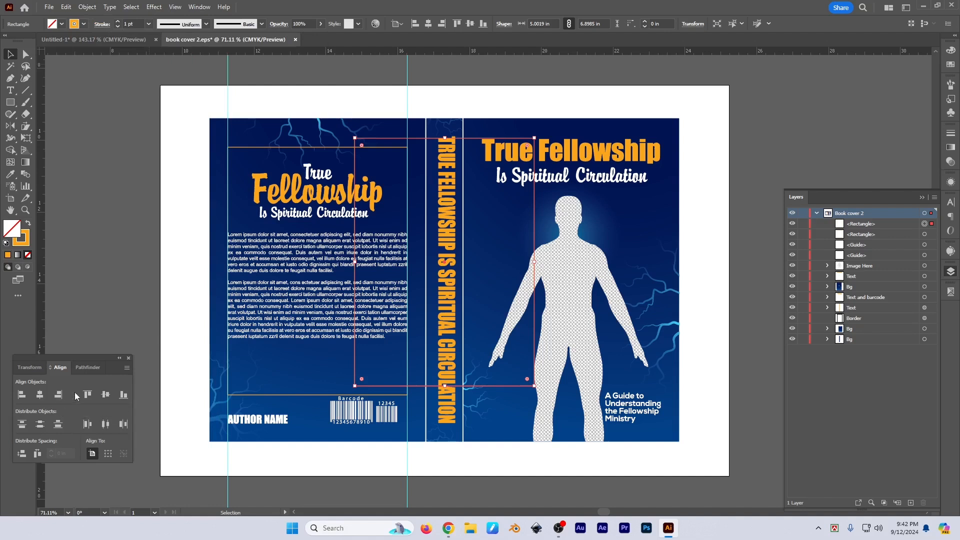
{"action": "key", "text": "Delete"}
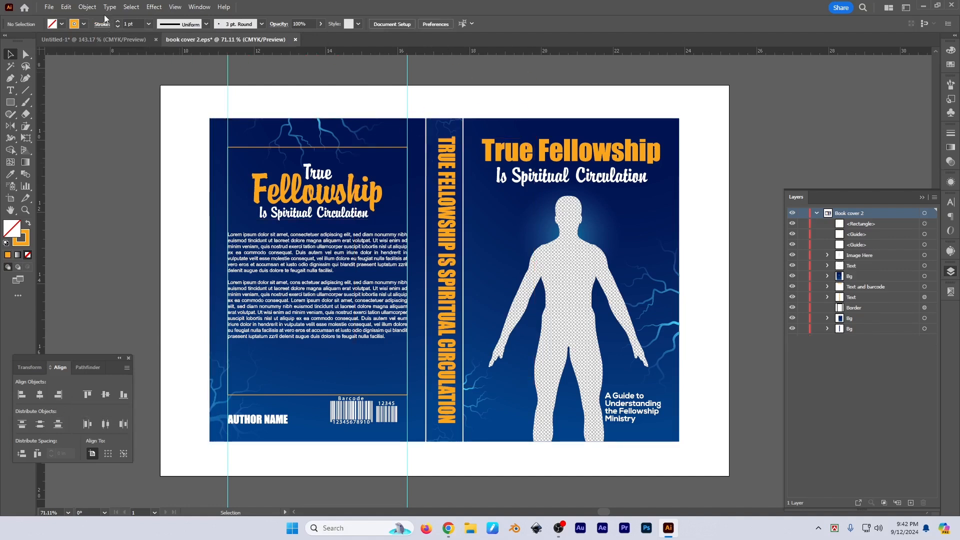
Step: Try Vertical Distribute Bottom on the back cover text and barcode group, and undo to restore the deleted rectangle
{"action": "left_click", "coordinate": [87, 7]}
{"action": "mouse_move", "coordinate": [101, 40]}
{"action": "left_click", "coordinate": [358, 201]}
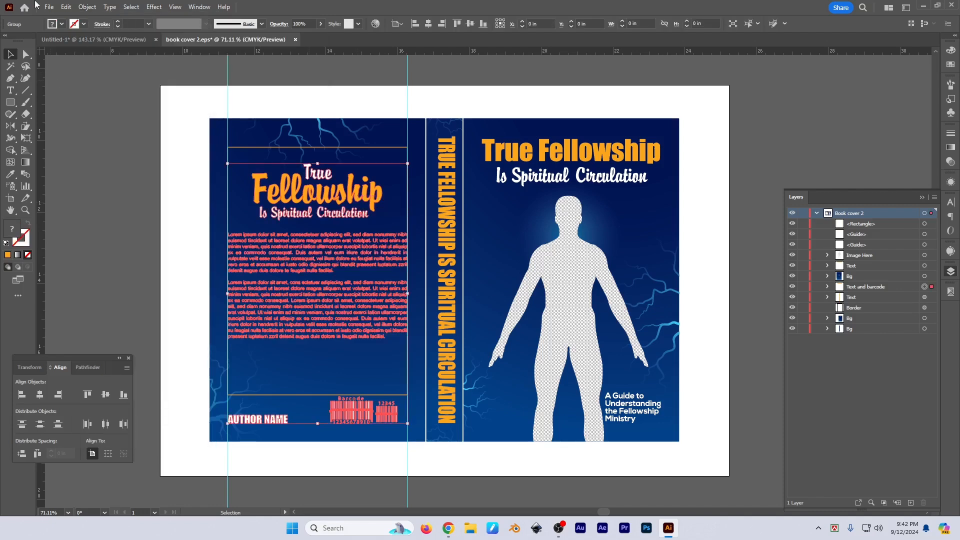
{"action": "left_click", "coordinate": [87, 7]}
{"action": "mouse_move", "coordinate": [128, 53]}
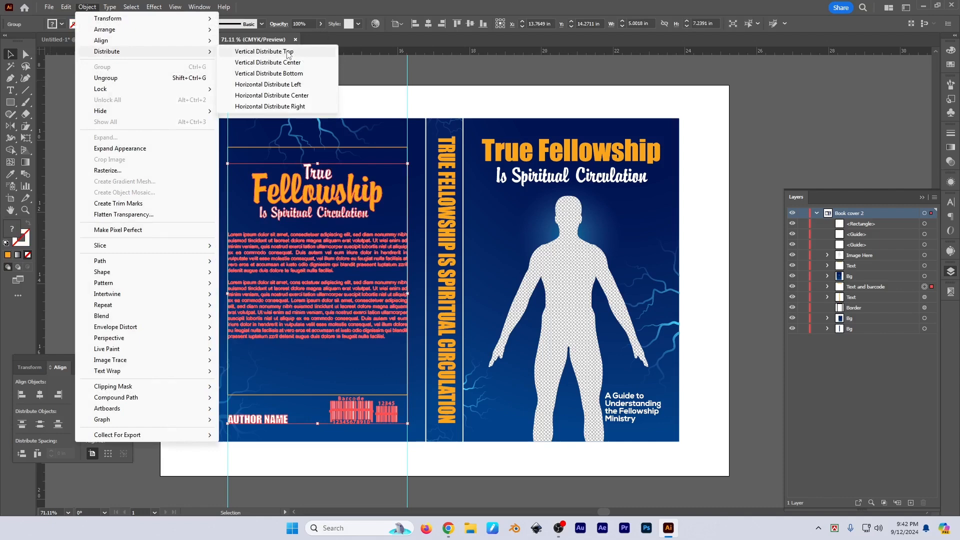
{"action": "left_click", "coordinate": [290, 74]}
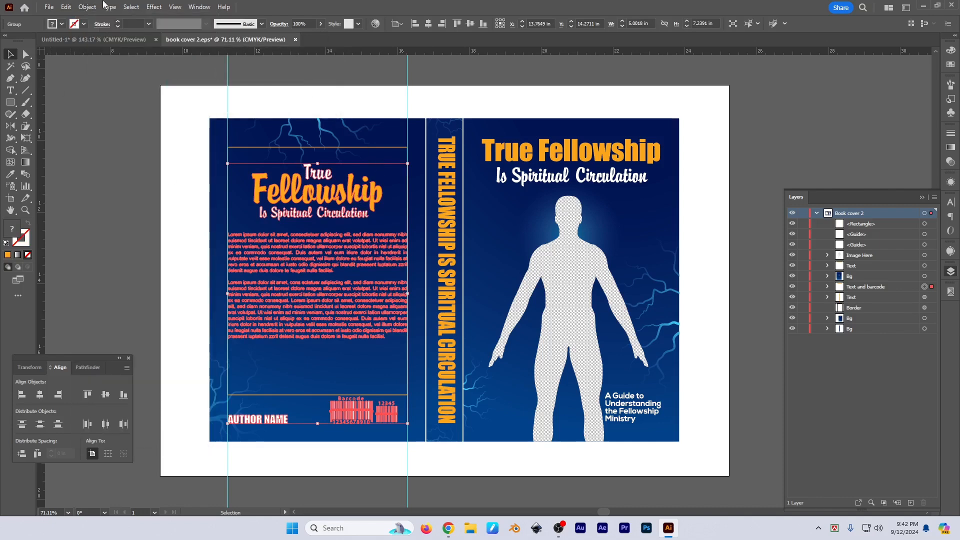
{"action": "key", "text": "ctrl+z"}
Step: Ungroup the back cover text and barcode group, including the nested group holding the body text and author name
{"action": "left_click", "coordinate": [81, 7]}
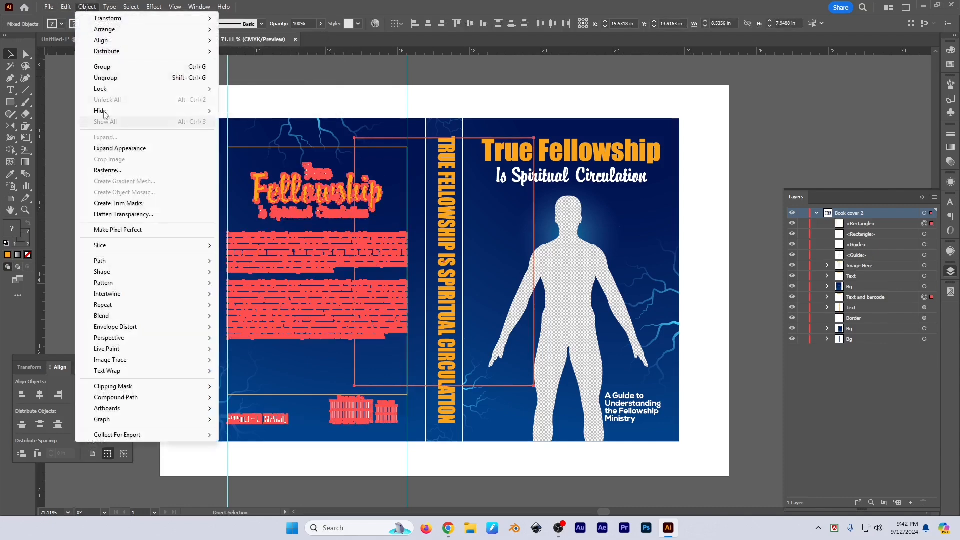
{"action": "left_click", "coordinate": [125, 67]}
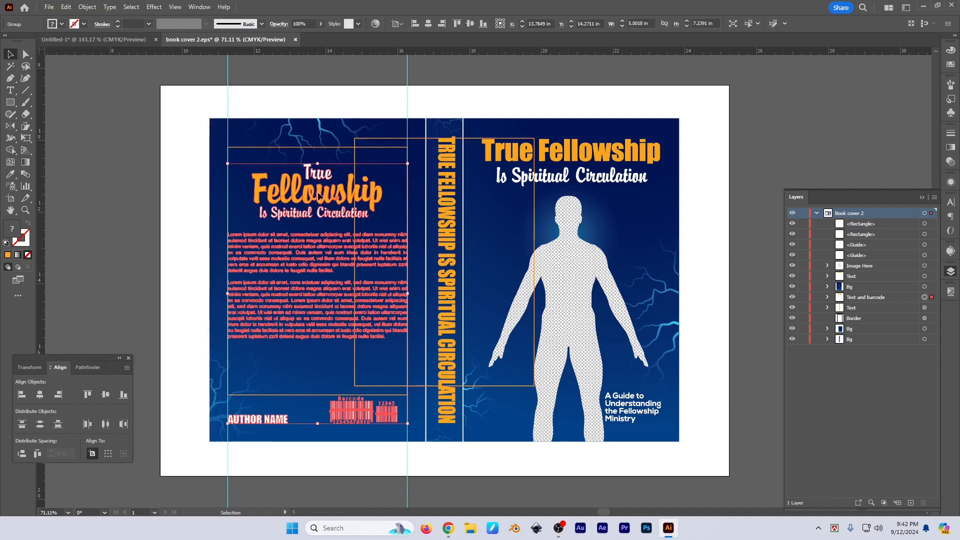
{"action": "right_click", "coordinate": [318, 193]}
{"action": "left_click", "coordinate": [352, 330]}
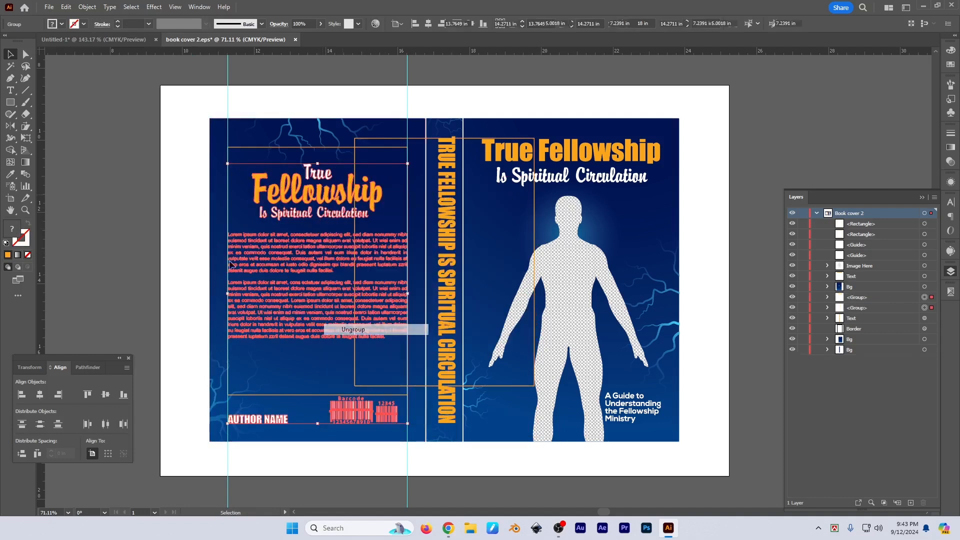
{"action": "left_click", "coordinate": [230, 265]}
{"action": "right_click", "coordinate": [326, 250]}
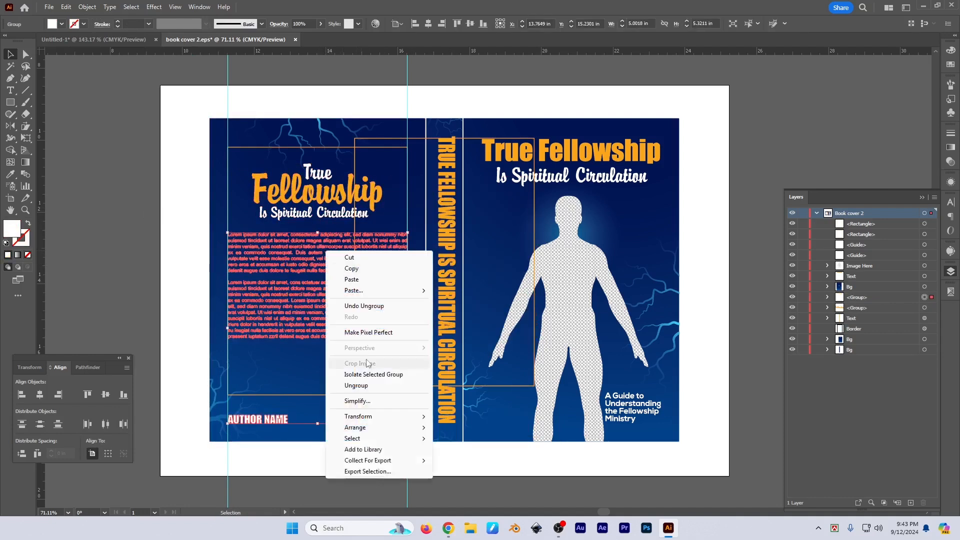
{"action": "left_click", "coordinate": [356, 386]}
Step: Group the back cover title, the body text, and the author name with barcode together
{"action": "left_click", "coordinate": [332, 207]}
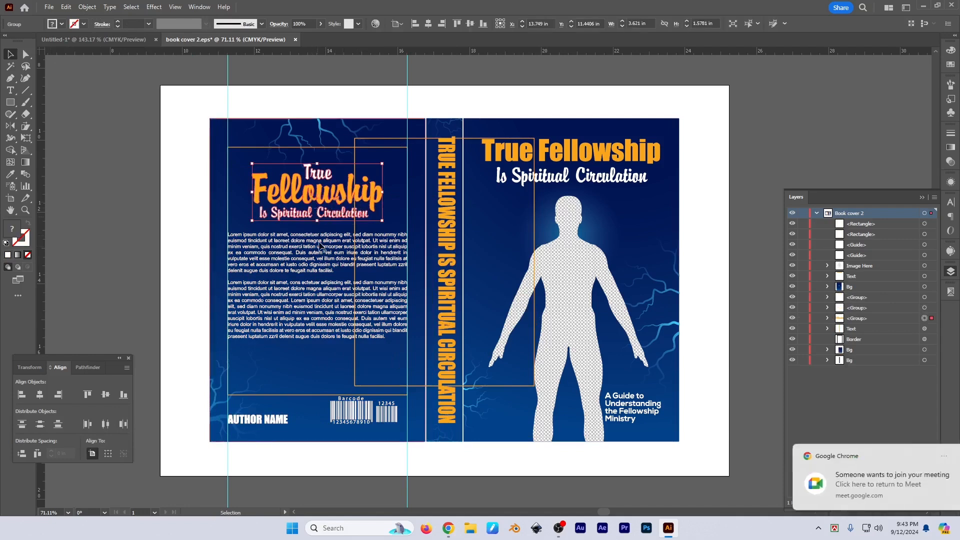
{"action": "left_click", "coordinate": [320, 247], "text": "shift"}
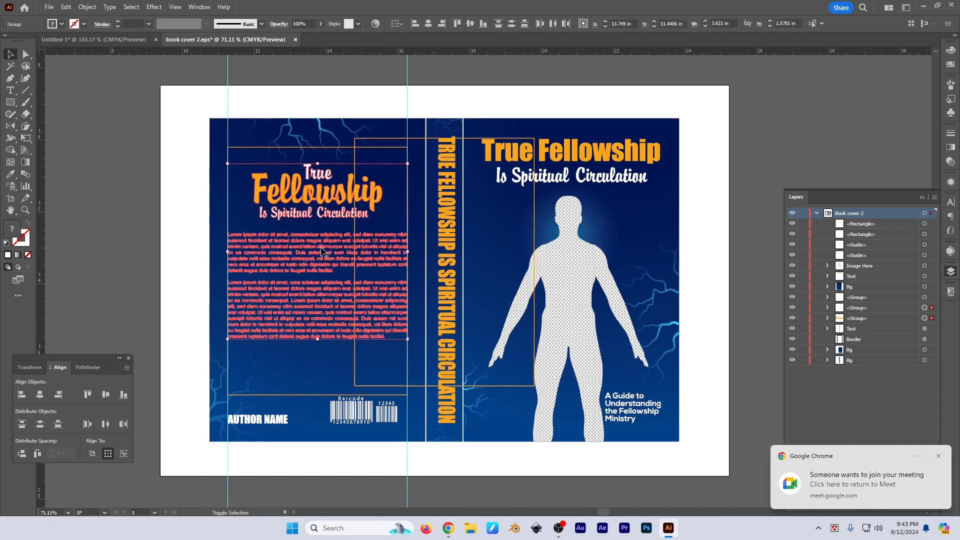
{"action": "left_click", "coordinate": [277, 428], "text": "shift"}
{"action": "mouse_move", "coordinate": [346, 217]}
{"action": "left_mouse_down"}
{"action": "mouse_move", "coordinate": [232, 235]}
{"action": "mouse_move", "coordinate": [346, 217]}
{"action": "left_mouse_up"}
{"action": "left_click", "coordinate": [87, 7]}
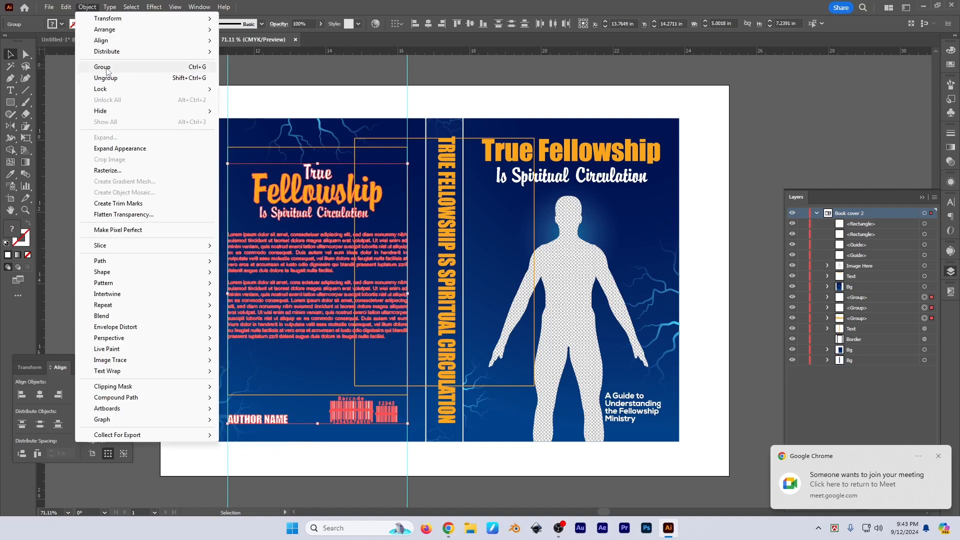
{"action": "left_click", "coordinate": [103, 67]}
Step: Ungroup the combined back cover title, body text and barcode group, and clear the selection
{"action": "right_click", "coordinate": [314, 198]}
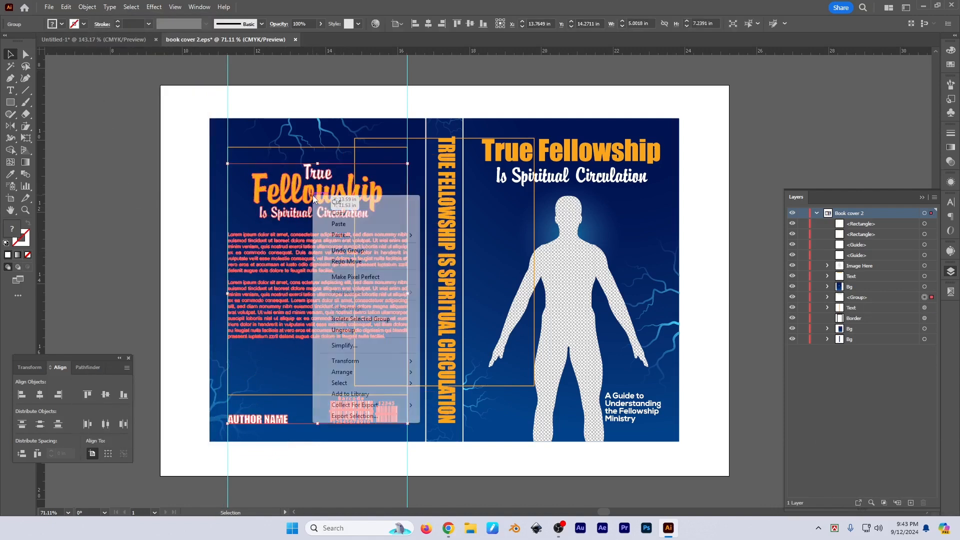
{"action": "left_click", "coordinate": [350, 331]}
{"action": "left_click", "coordinate": [153, 189]}
Step: Try to ungroup the back cover True Fellowship title
{"action": "left_click", "coordinate": [87, 7]}
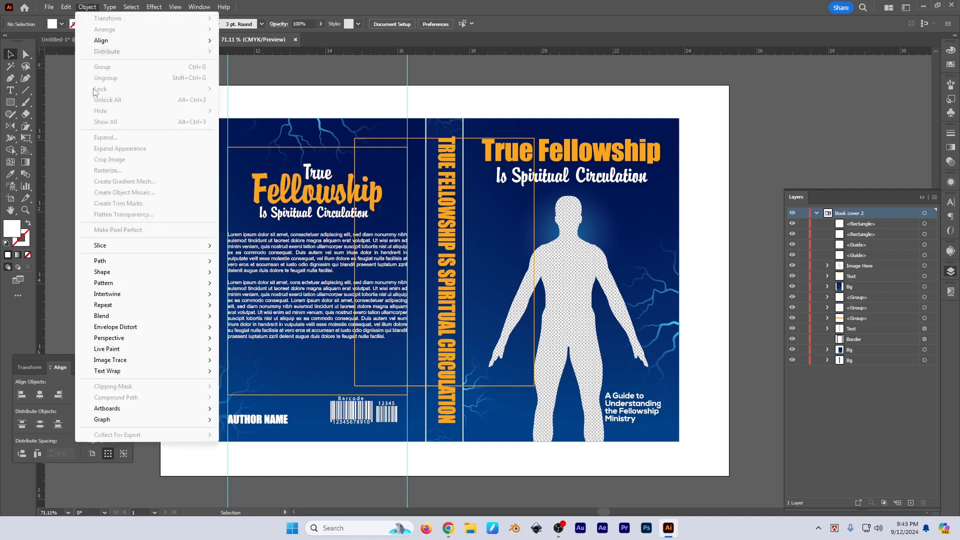
{"action": "left_click", "coordinate": [340, 211]}
{"action": "left_click", "coordinate": [87, 7]}
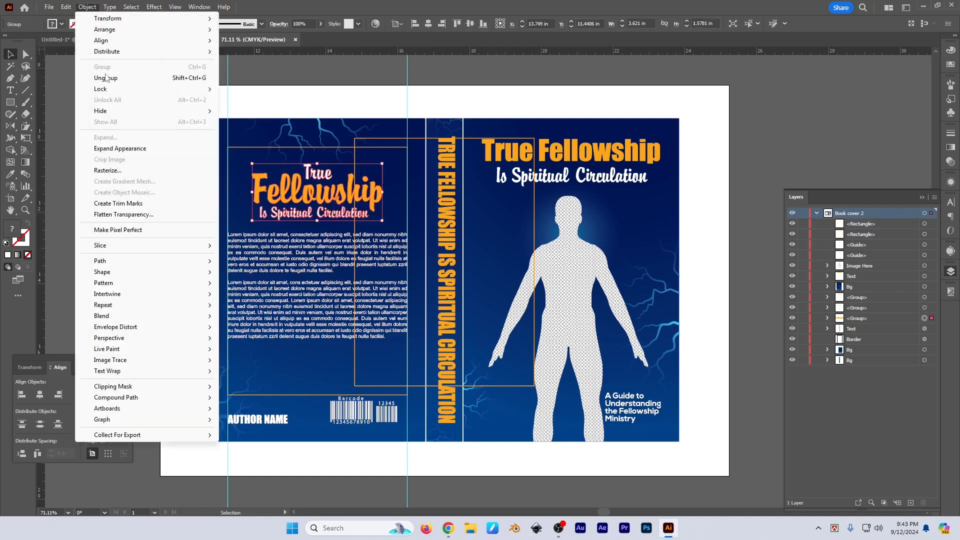
{"action": "left_click", "coordinate": [106, 78]}
Step: Lock the back cover True Fellowship title group
{"action": "left_click_drag", "start_coordinate": [305, 222], "coordinate": [347, 217]}
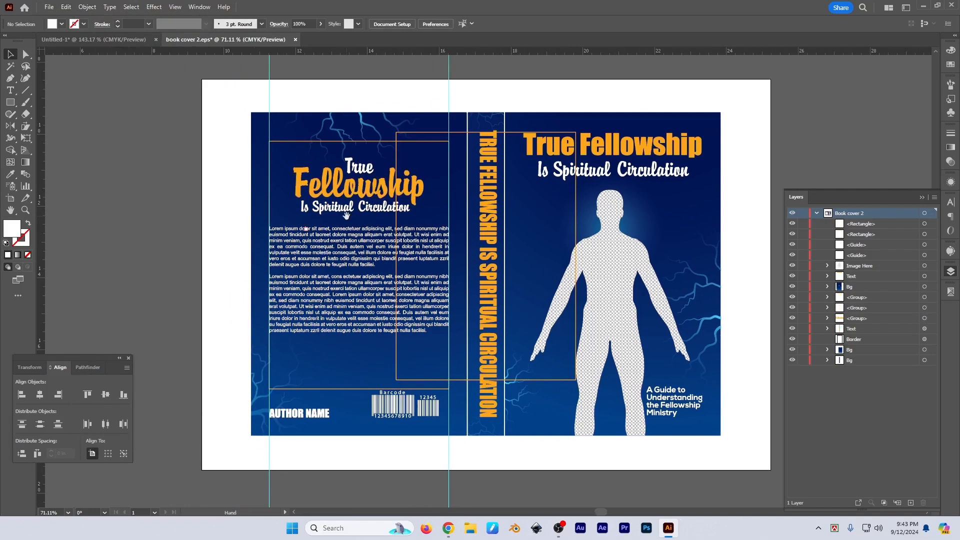
{"action": "left_click", "coordinate": [347, 215]}
{"action": "scroll", "coordinate": [390, 233], "scroll_direction": "up", "scroll_amount": 2}
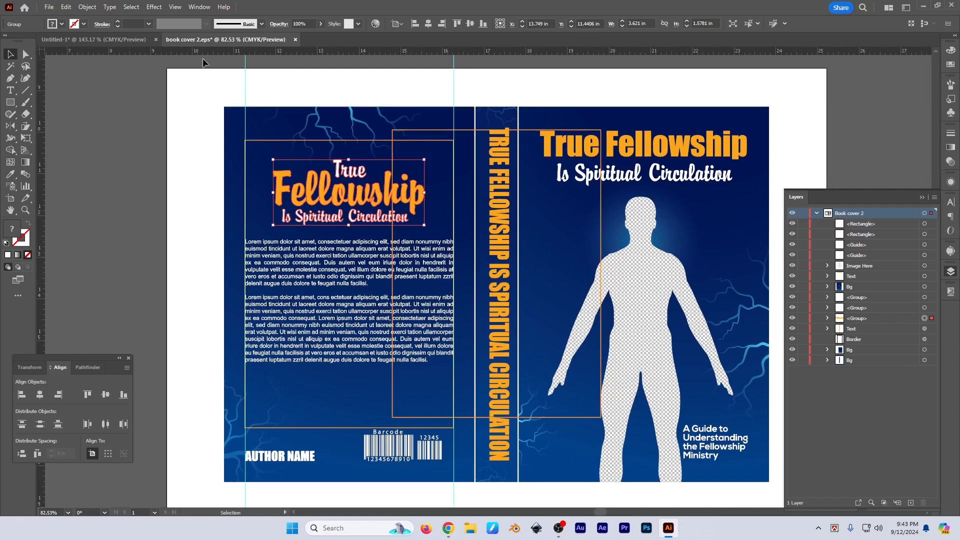
{"action": "left_click", "coordinate": [87, 7]}
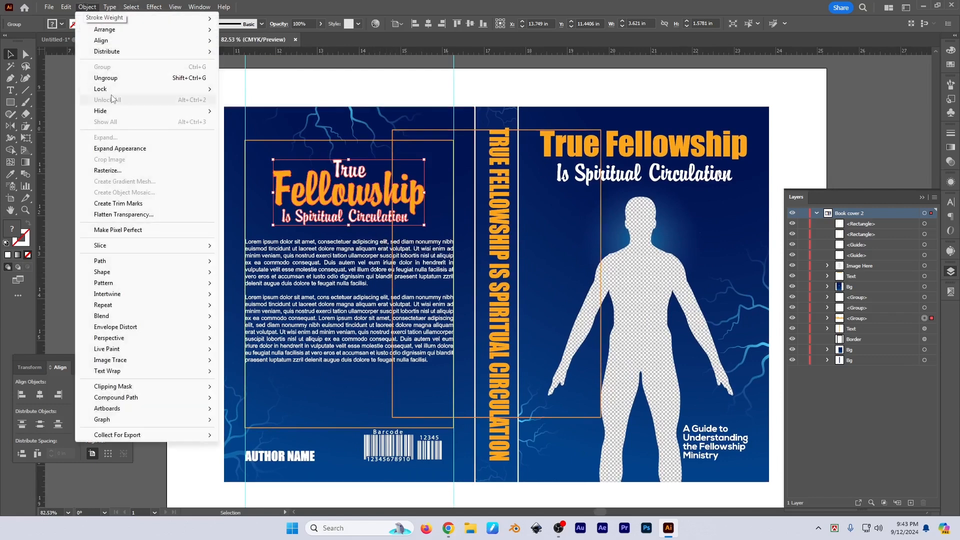
{"action": "mouse_move", "coordinate": [111, 93]}
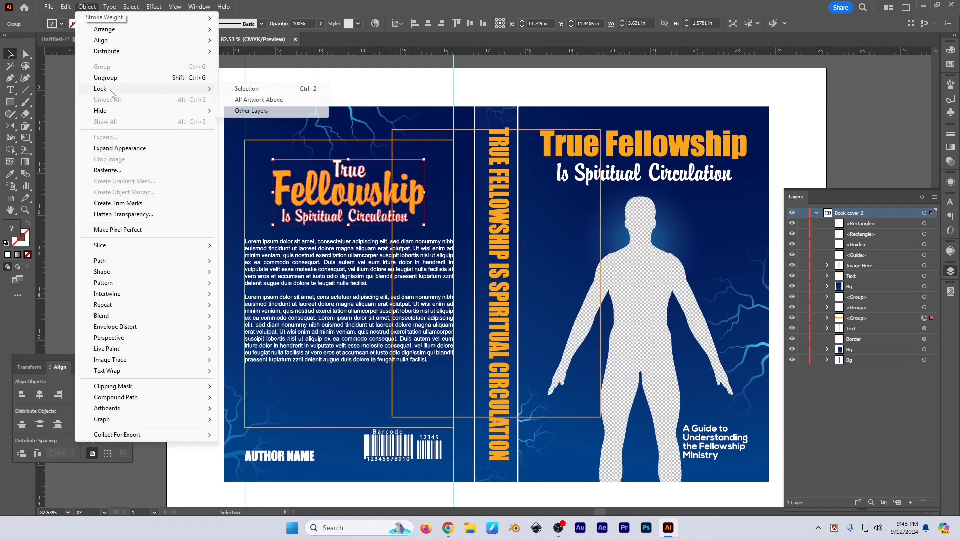
{"action": "left_click", "coordinate": [275, 89]}
Step: Try to select the locked back cover title on the artwork and through its layer entry, and unlock all objects
{"action": "mouse_move", "coordinate": [317, 197]}
{"action": "left_mouse_down"}
{"action": "mouse_move", "coordinate": [345, 198]}
{"action": "mouse_move", "coordinate": [317, 198]}
{"action": "left_mouse_up"}
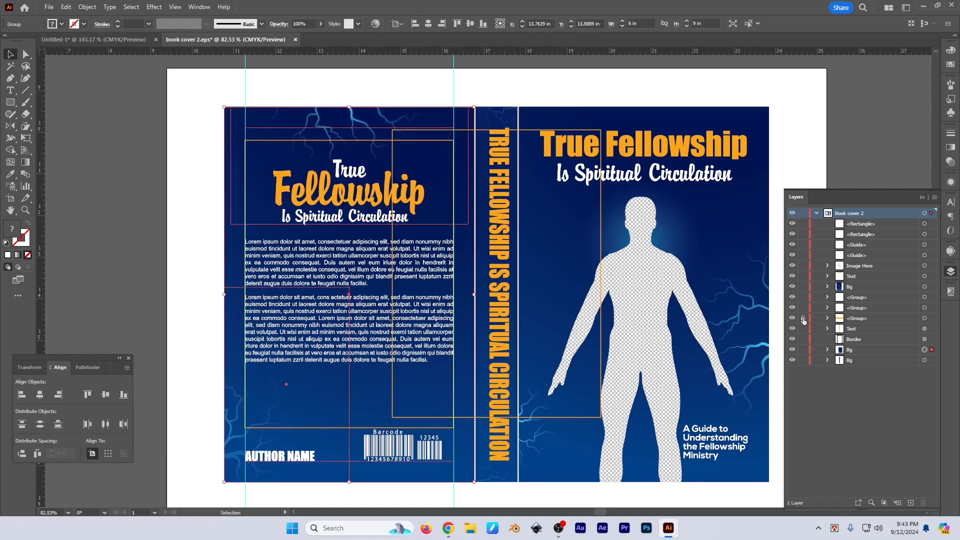
{"action": "left_click", "coordinate": [925, 319]}
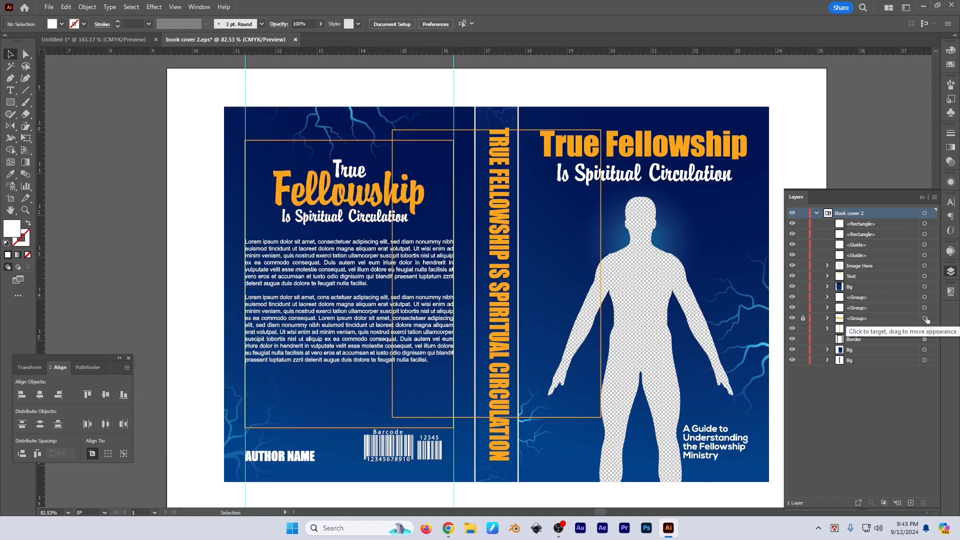
{"action": "left_click", "coordinate": [87, 6]}
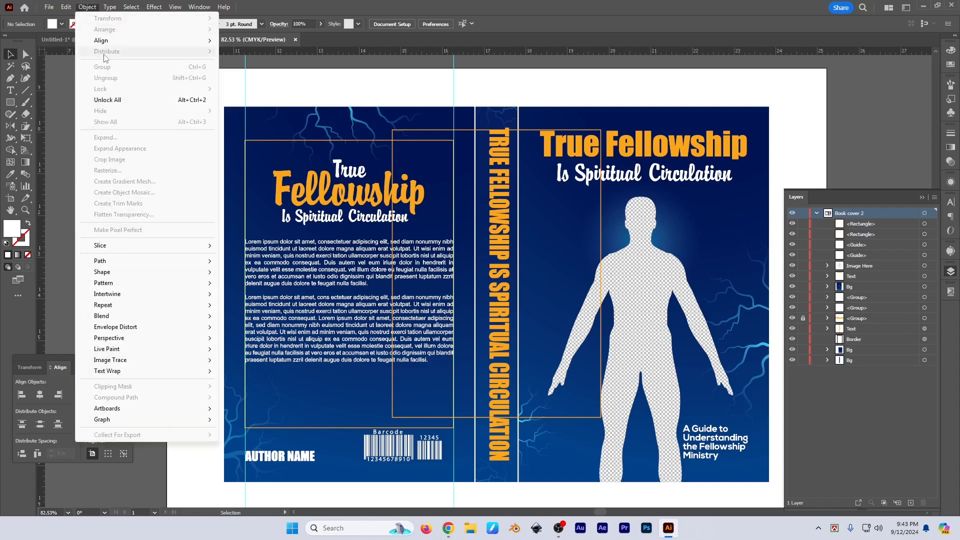
{"action": "left_click", "coordinate": [128, 103]}
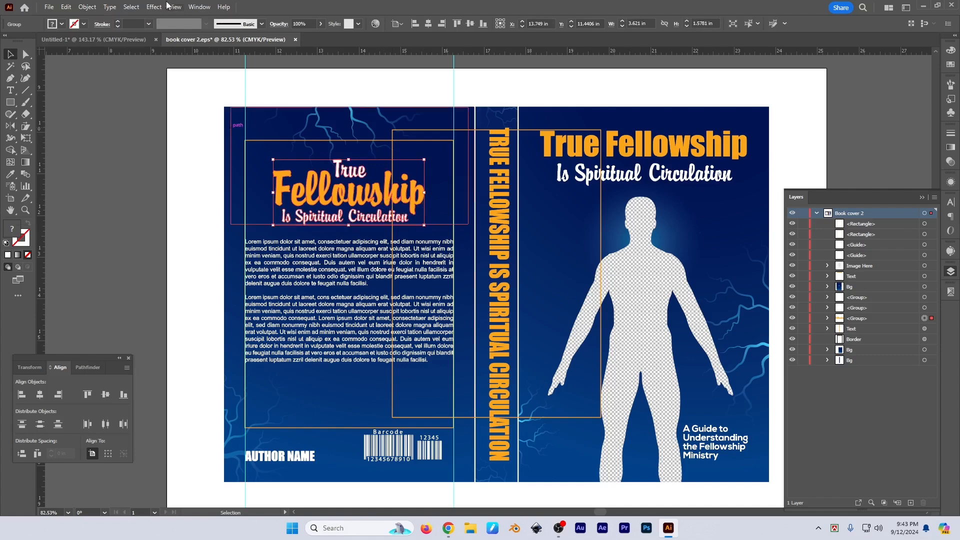
Step: Hide the back cover True Fellowship title group and show all hidden objects again
{"action": "left_click", "coordinate": [87, 8]}
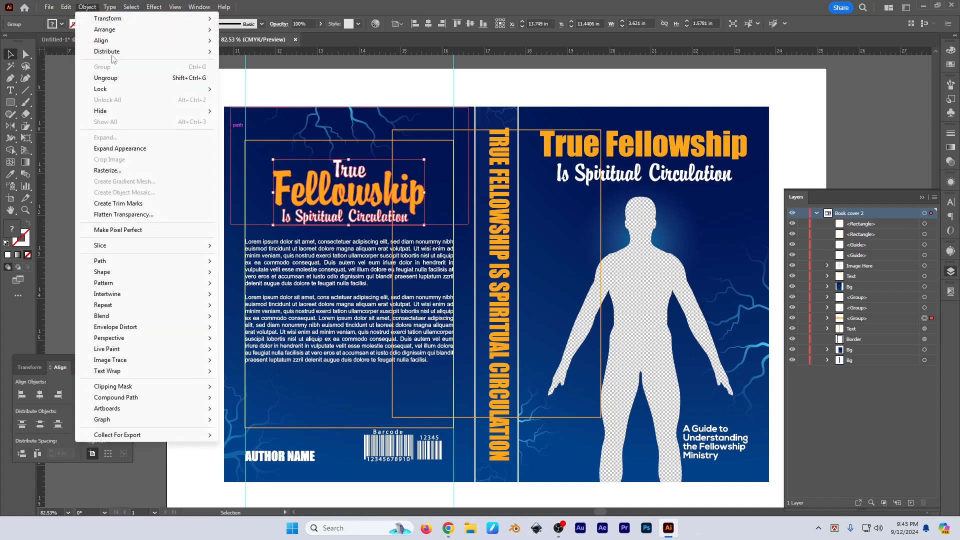
{"action": "mouse_move", "coordinate": [116, 90]}
{"action": "mouse_move", "coordinate": [114, 116]}
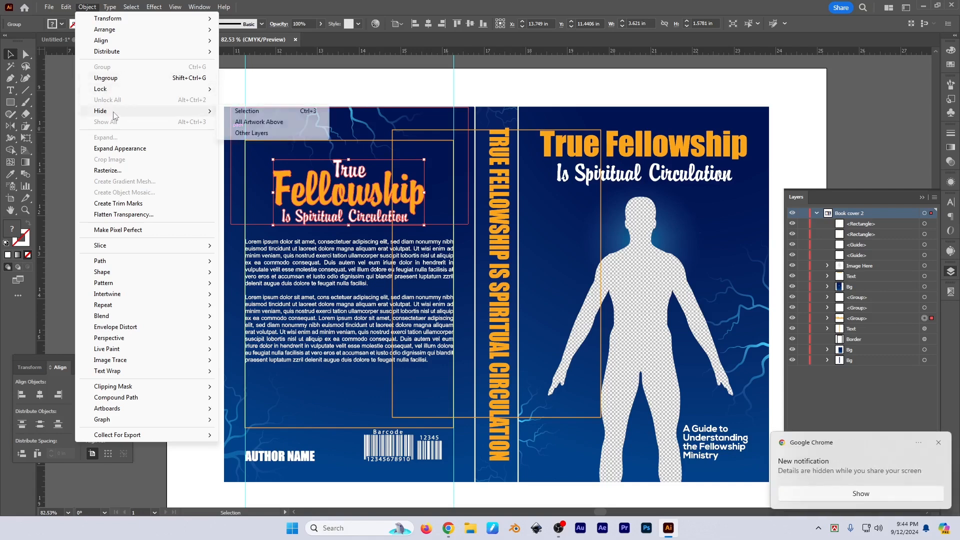
{"action": "left_click", "coordinate": [308, 114]}
{"action": "left_click", "coordinate": [84, 7]}
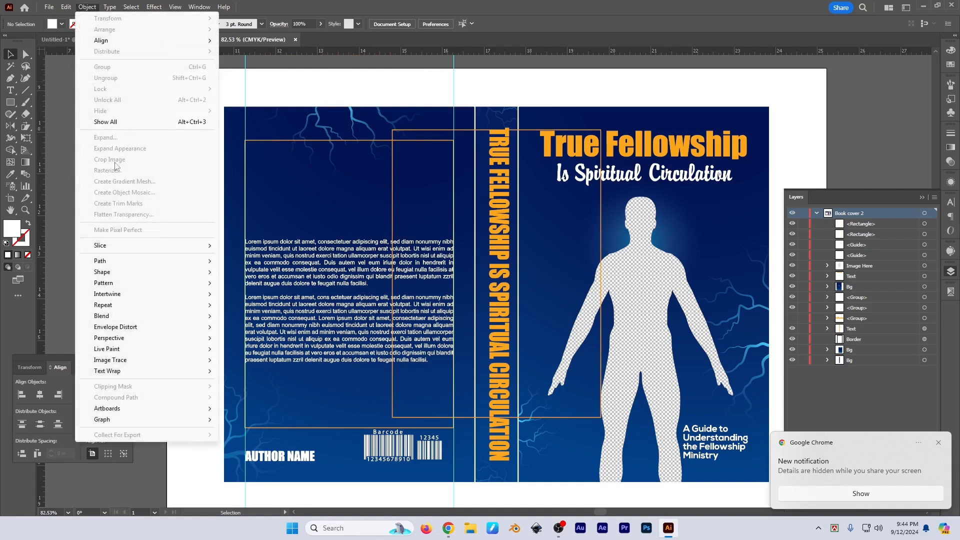
{"action": "left_click", "coordinate": [129, 123]}
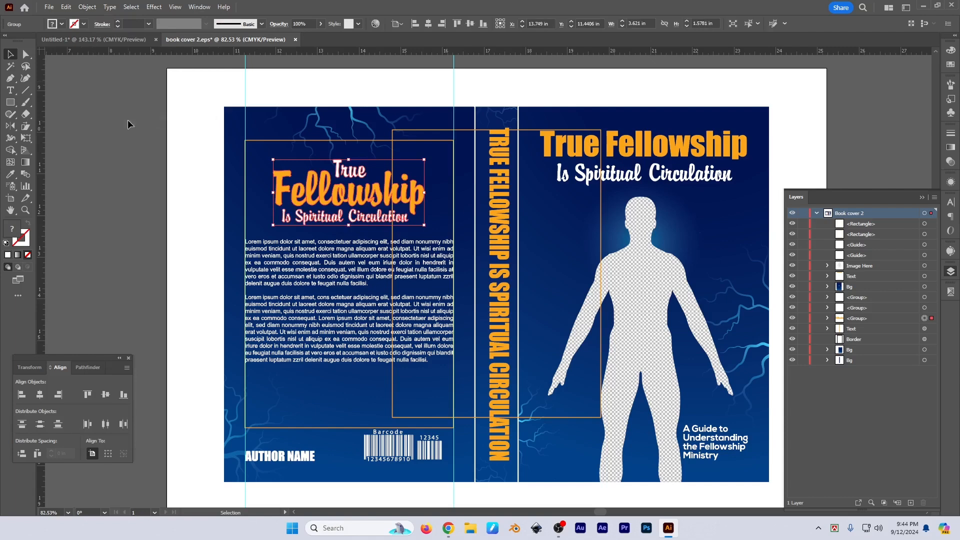
Step: Delete both orange outlined rectangles, the one across the spine and the one on the back cover
{"action": "left_click_drag", "start_coordinate": [136, 153], "coordinate": [101, 147]}
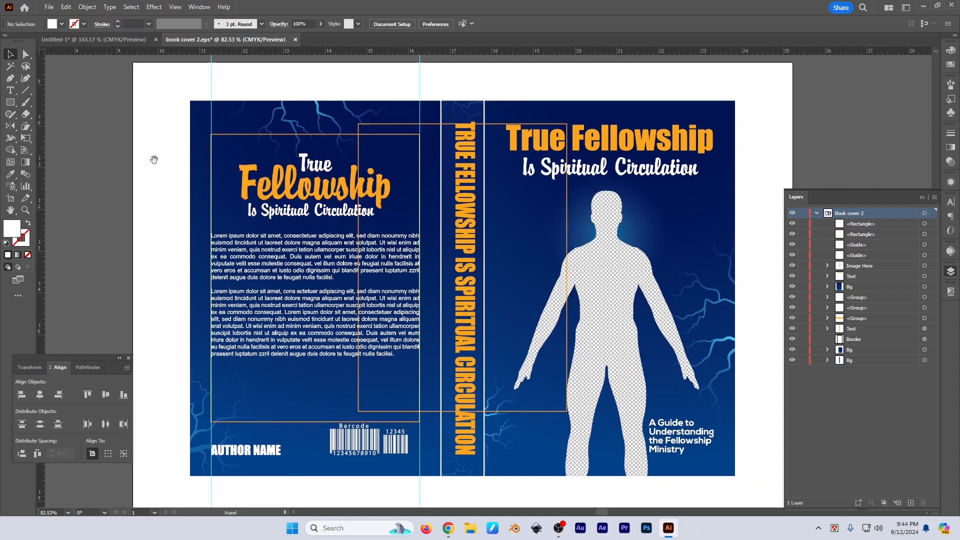
{"action": "scroll", "coordinate": [190, 173], "scroll_direction": "up", "scroll_amount": 1}
{"action": "left_click", "coordinate": [400, 123]}
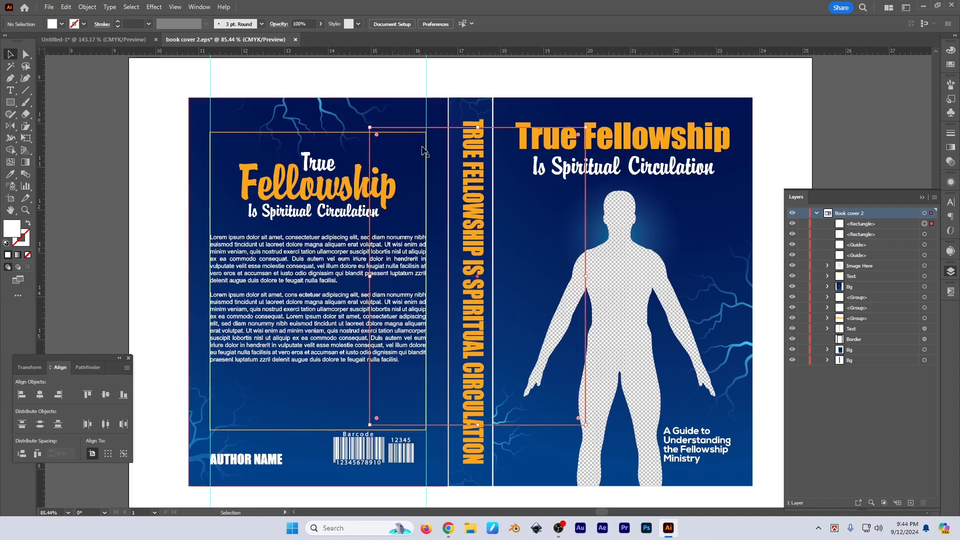
{"action": "key", "text": "Delete"}
{"action": "left_click", "coordinate": [420, 132]}
{"action": "key", "text": "Delete"}
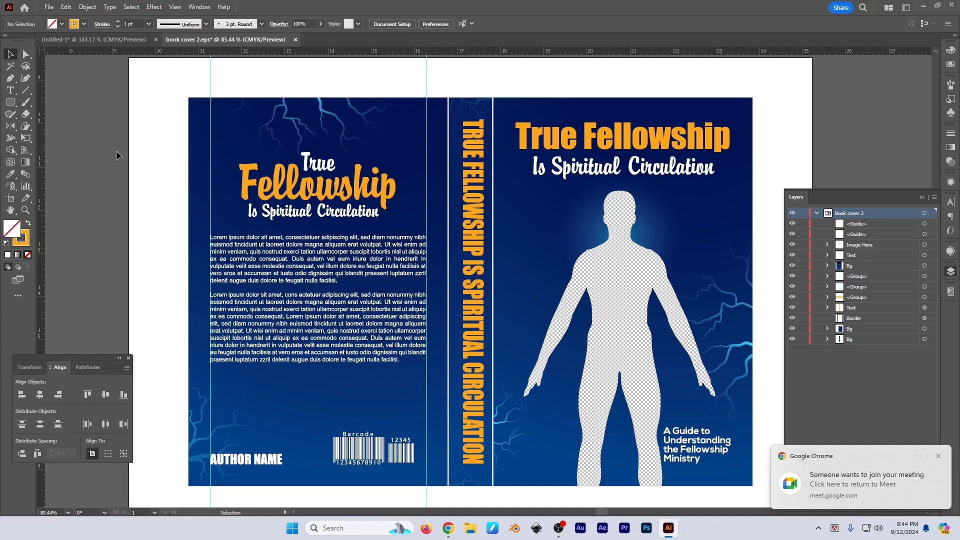
{"action": "left_click_drag", "start_coordinate": [122, 179], "coordinate": [119, 188]}
{"action": "scroll", "coordinate": [76, 193], "scroll_direction": "up", "scroll_amount": 1}
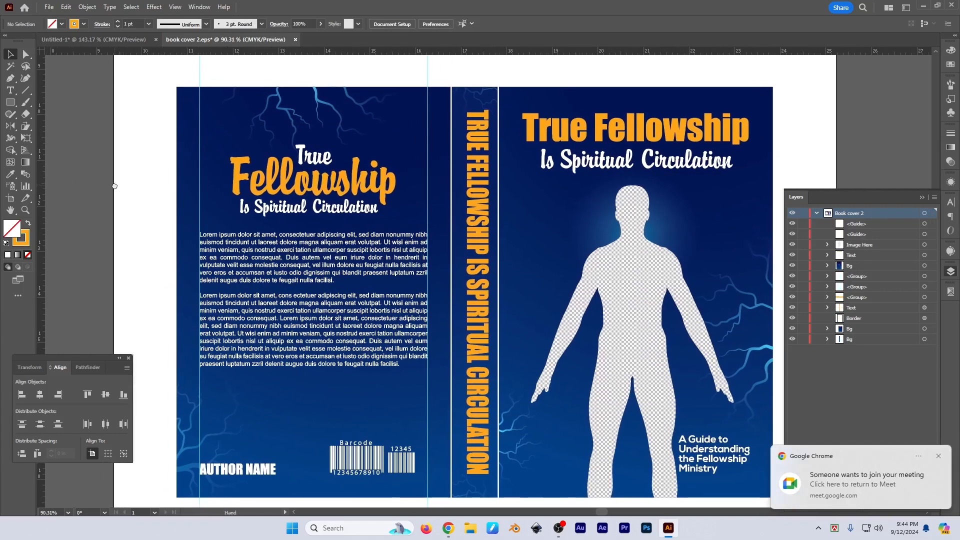
{"action": "left_click", "coordinate": [87, 7]}
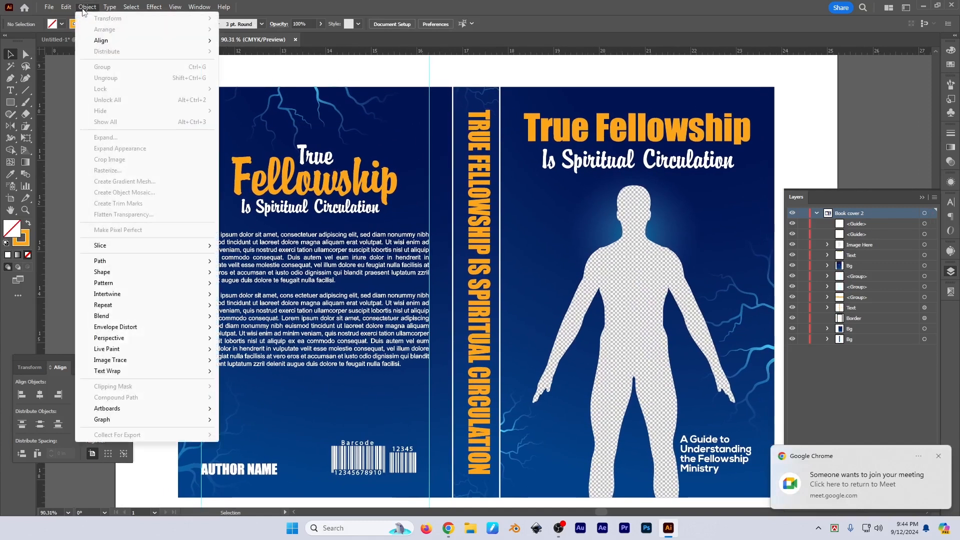
{"action": "left_click", "coordinate": [64, 97]}
{"action": "left_click", "coordinate": [310, 197]}
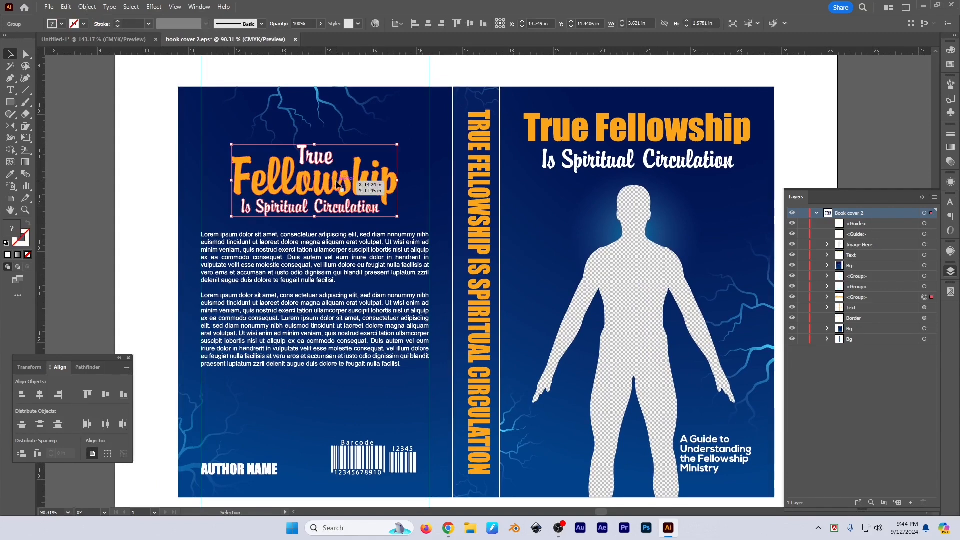
{"action": "left_click", "coordinate": [86, 7]}
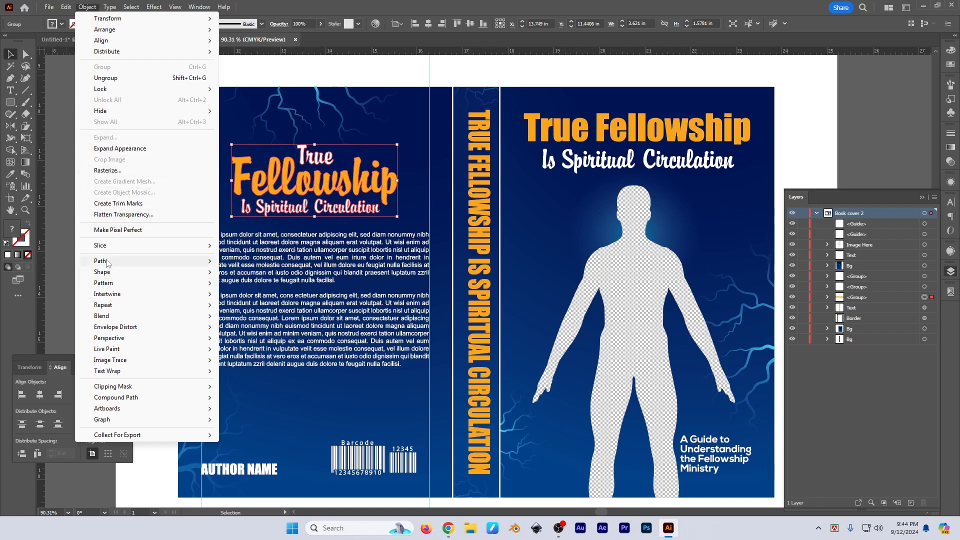
{"action": "left_click", "coordinate": [64, 226]}
{"action": "left_click_drag", "start_coordinate": [71, 226], "coordinate": [102, 238]}
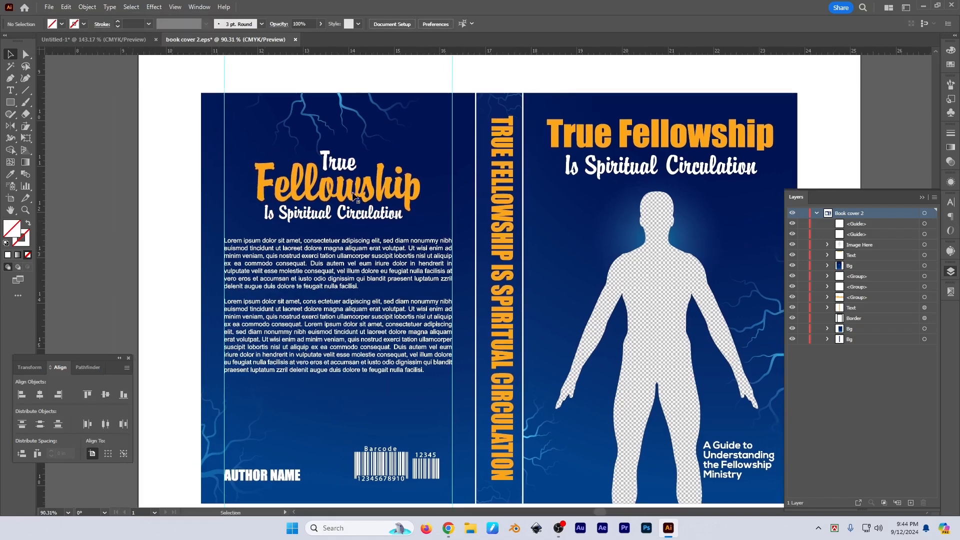
{"action": "left_click", "coordinate": [352, 193]}
{"action": "left_click", "coordinate": [88, 7]}
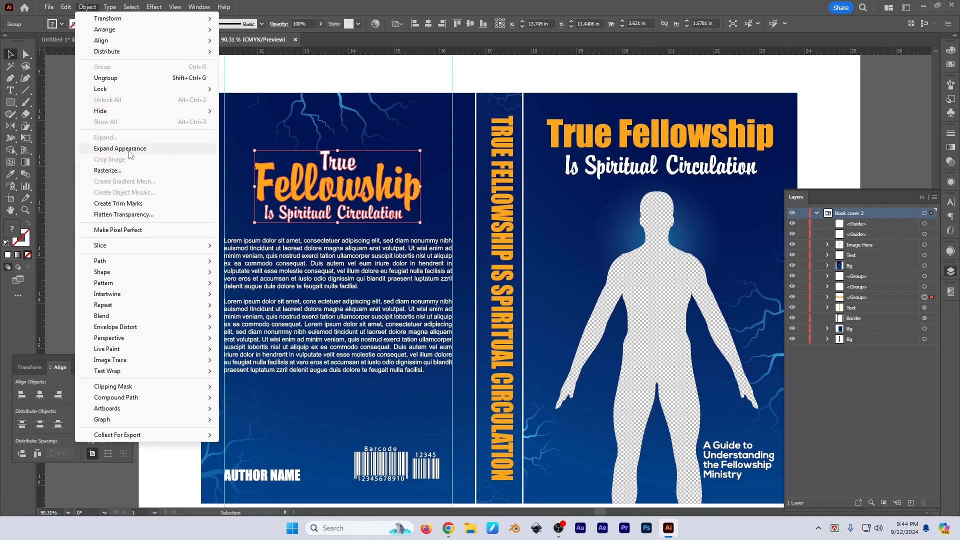
{"action": "left_click", "coordinate": [61, 109]}
Step: Clear all guides from the book cover document
{"action": "left_click_drag", "start_coordinate": [579, 78], "coordinate": [432, 145]}
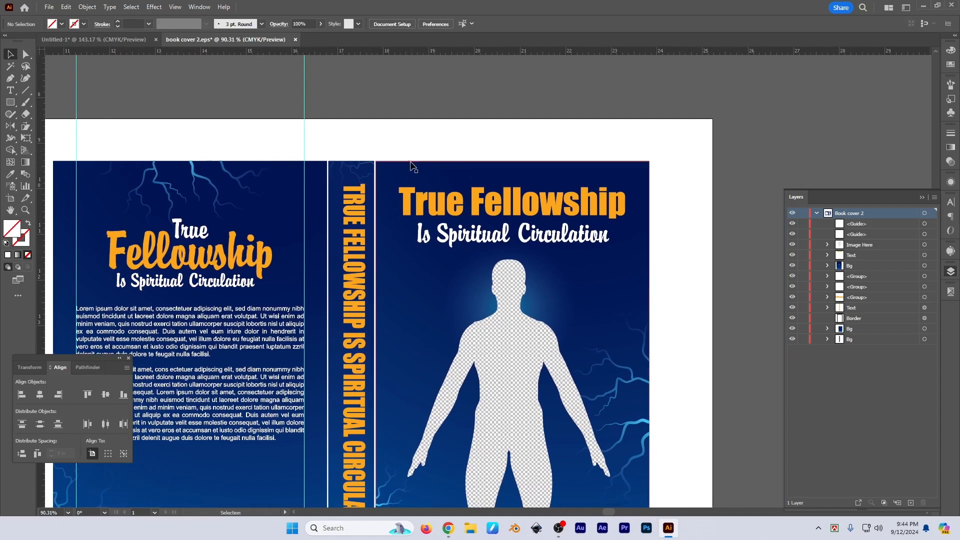
{"action": "key", "text": "alt+v"}
{"action": "key", "text": "u"}
{"action": "key", "text": "c"}
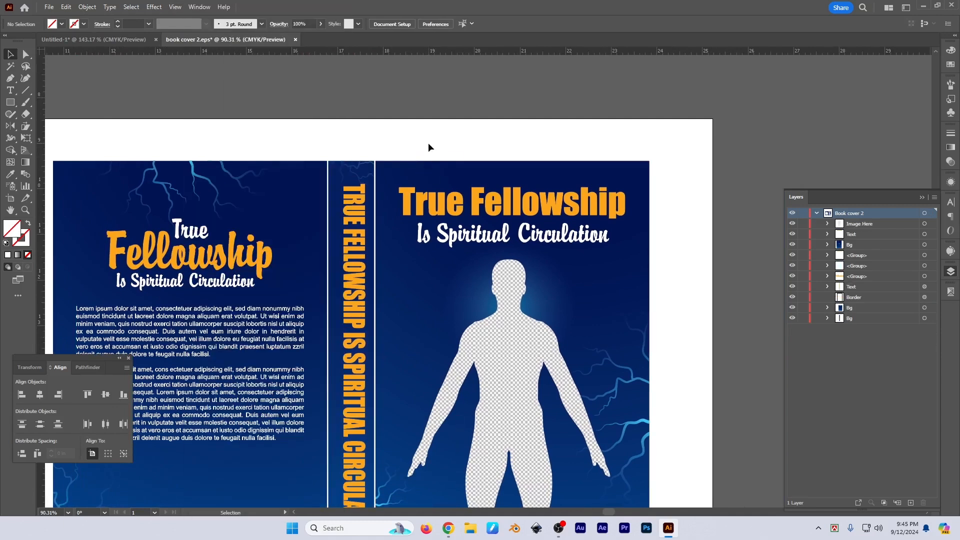
Step: Draw a vertical line about 1.35 in long on the front cover, between the spine and the human figure
{"action": "left_click_drag", "start_coordinate": [435, 145], "coordinate": [470, 132]}
{"action": "left_click_drag", "start_coordinate": [645, 248], "coordinate": [649, 249]}
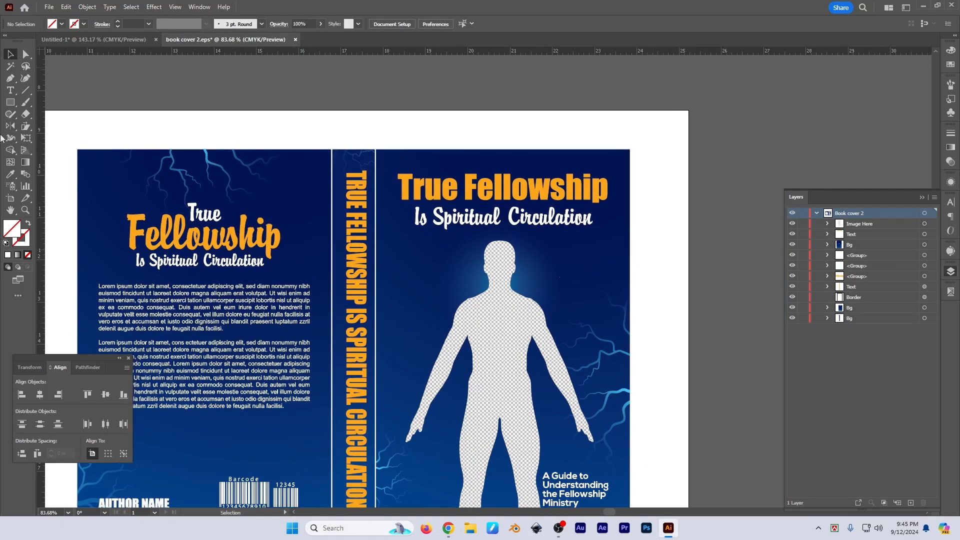
{"action": "left_click", "coordinate": [25, 90]}
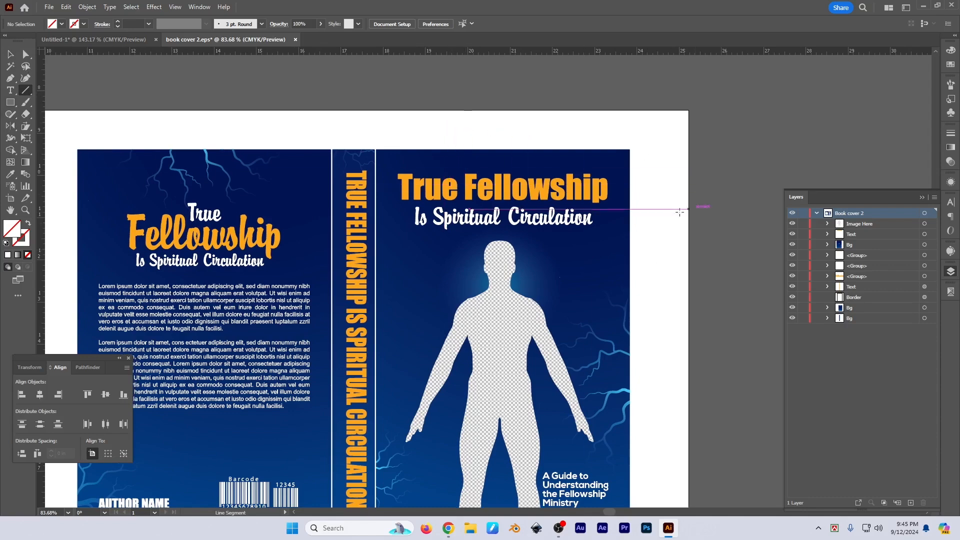
{"action": "left_click_drag", "start_coordinate": [650, 245], "coordinate": [643, 227]}
{"action": "key", "text": "v"}
{"action": "left_click_drag", "start_coordinate": [654, 292], "coordinate": [656, 284]}
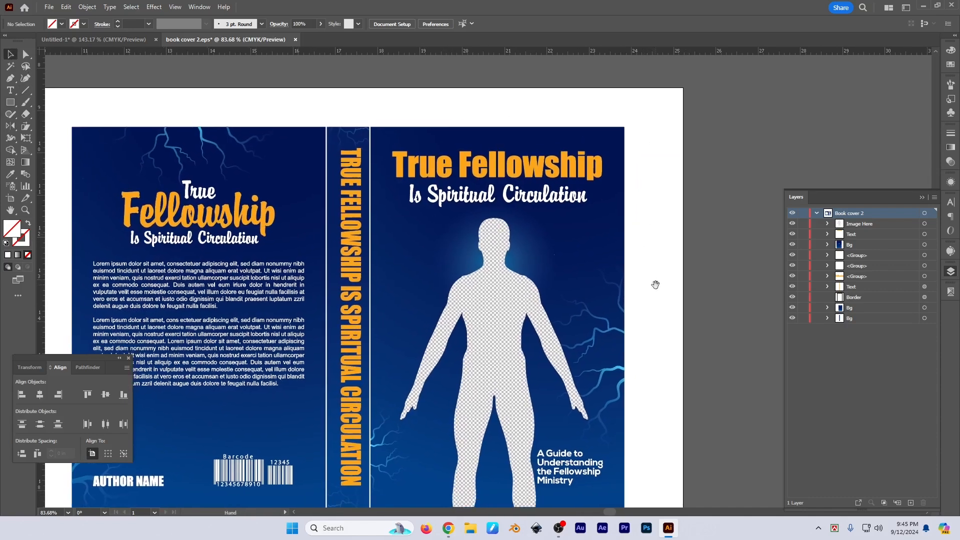
{"action": "left_click_drag", "start_coordinate": [560, 260], "coordinate": [607, 252]}
{"action": "left_click_drag", "start_coordinate": [607, 252], "coordinate": [602, 259]}
{"action": "left_click", "coordinate": [25, 90]}
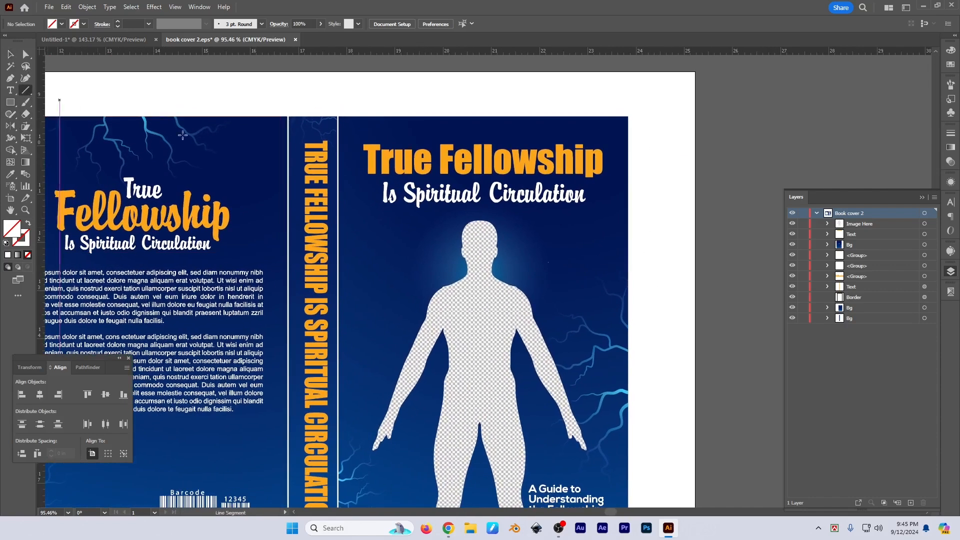
{"action": "scroll", "coordinate": [362, 221], "scroll_direction": "up", "scroll_amount": 3}
{"action": "left_click_drag", "start_coordinate": [378, 349], "coordinate": [383, 259]}
{"action": "key", "text": "v"}
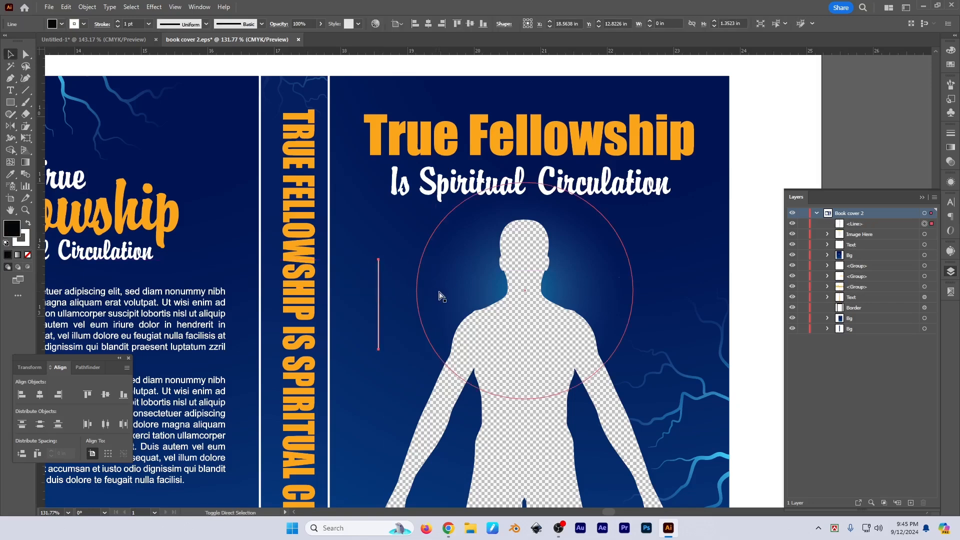
Step: Remove the vertical line's fill and set its stroke weight to 5 pt
{"action": "key", "text": "slash"}
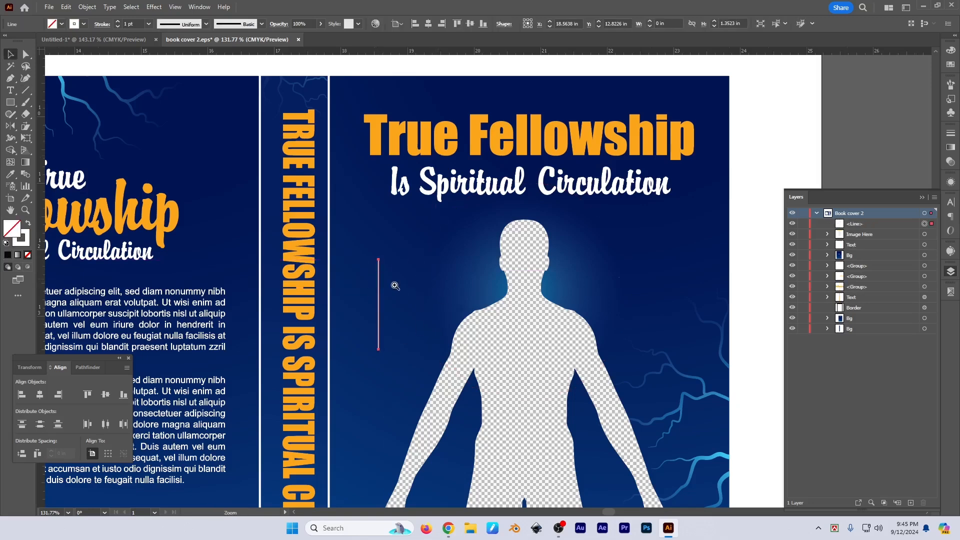
{"action": "scroll", "coordinate": [393, 278], "scroll_direction": "up", "scroll_amount": 1}
{"action": "left_click", "coordinate": [137, 21]}
{"action": "key", "text": "Up"}
{"action": "key", "text": "Up"}
{"action": "key", "text": "Up"}
{"action": "key", "text": "Up"}
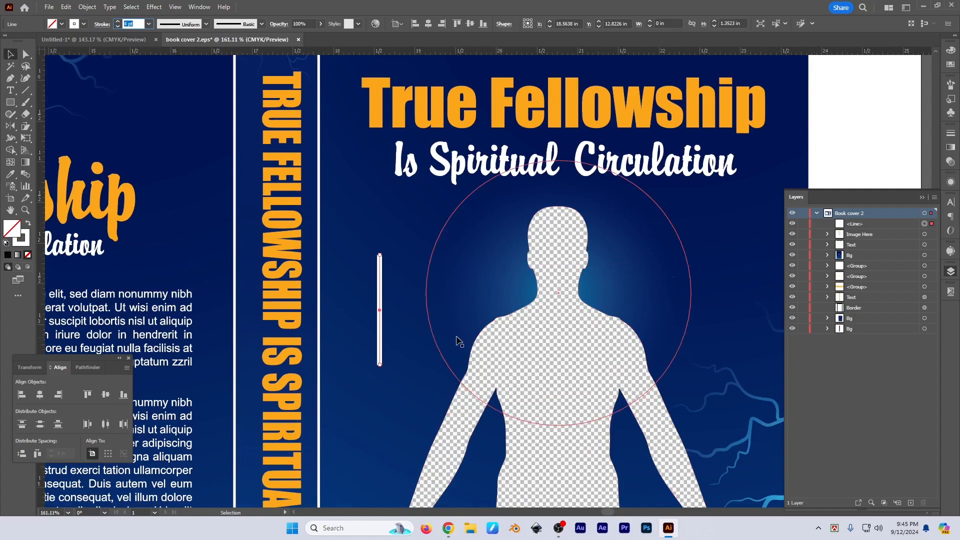
{"action": "left_click", "coordinate": [835, 113]}
{"action": "key", "text": "ctrl+space"}
{"action": "left_click_drag", "start_coordinate": [373, 277], "coordinate": [414, 287]}
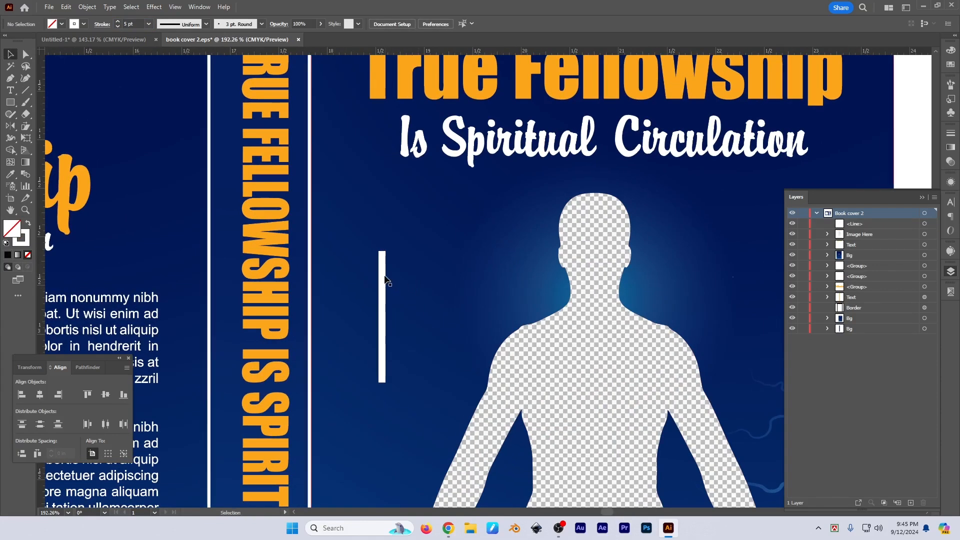
{"action": "left_click", "coordinate": [383, 278]}
{"action": "left_click", "coordinate": [87, 7]}
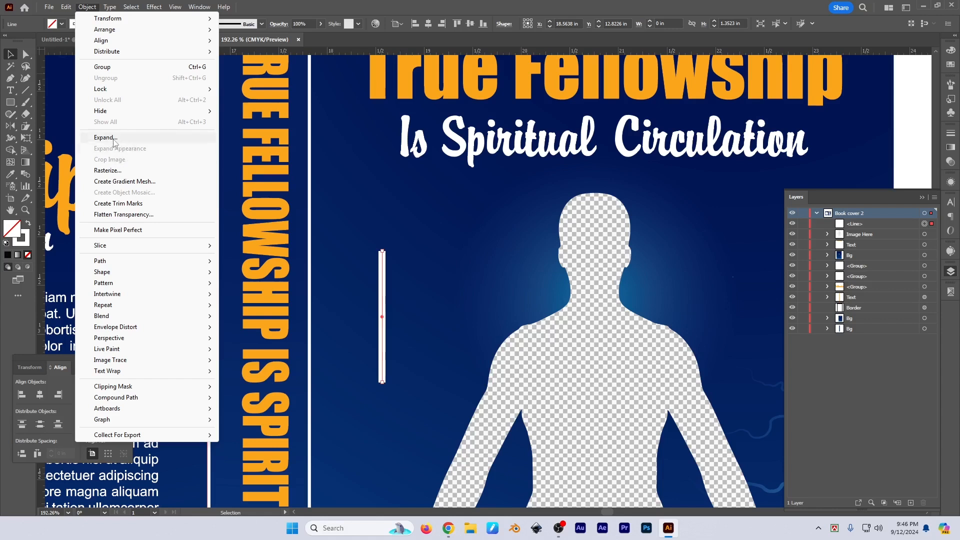
{"action": "left_click", "coordinate": [924, 104]}
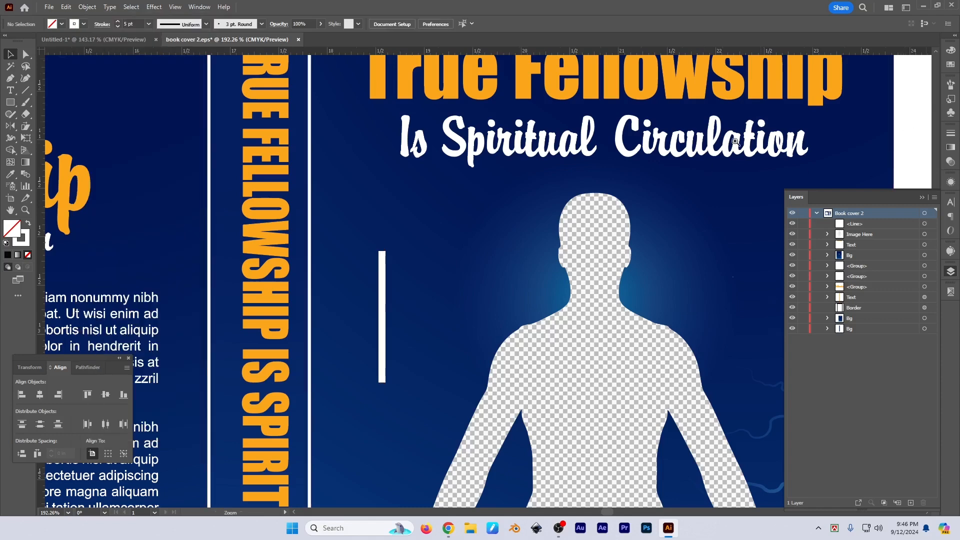
Step: Place an instance of the Home symbol and position it in the white area beside the front cover's upper outer corner
{"action": "scroll", "coordinate": [925, 103], "scroll_direction": "down", "scroll_amount": 3}
{"action": "left_click", "coordinate": [952, 84]}
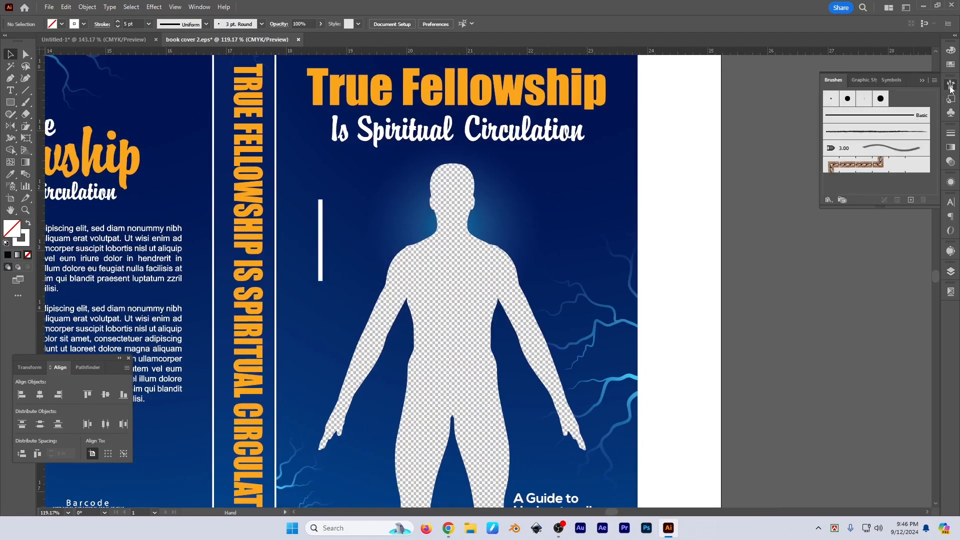
{"action": "left_click", "coordinate": [954, 115]}
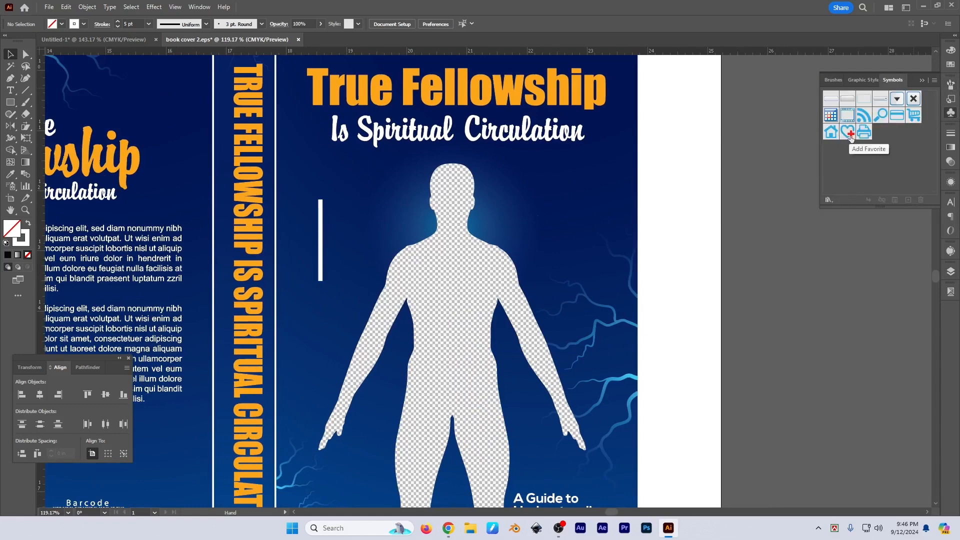
{"action": "left_click_drag", "start_coordinate": [832, 134], "coordinate": [671, 167]}
{"action": "left_click_drag", "start_coordinate": [689, 211], "coordinate": [574, 281]}
{"action": "scroll", "coordinate": [573, 268], "scroll_direction": "up", "scroll_amount": 3}
{"action": "left_click_drag", "start_coordinate": [575, 229], "coordinate": [651, 381]}
{"action": "mouse_move", "coordinate": [651, 388]}
{"action": "left_mouse_down"}
{"action": "mouse_move", "coordinate": [561, 145]}
{"action": "mouse_move", "coordinate": [564, 186]}
{"action": "left_mouse_up"}
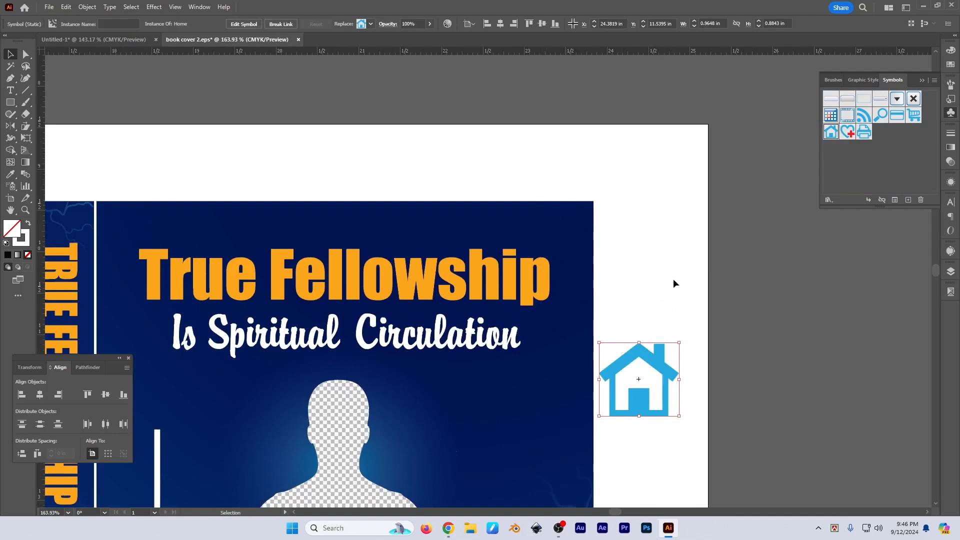
{"action": "left_click", "coordinate": [673, 281]}
{"action": "mouse_move", "coordinate": [642, 360]}
{"action": "left_mouse_down"}
{"action": "mouse_move", "coordinate": [653, 183]}
{"action": "mouse_move", "coordinate": [633, 209]}
{"action": "mouse_move", "coordinate": [656, 191]}
{"action": "left_mouse_up"}
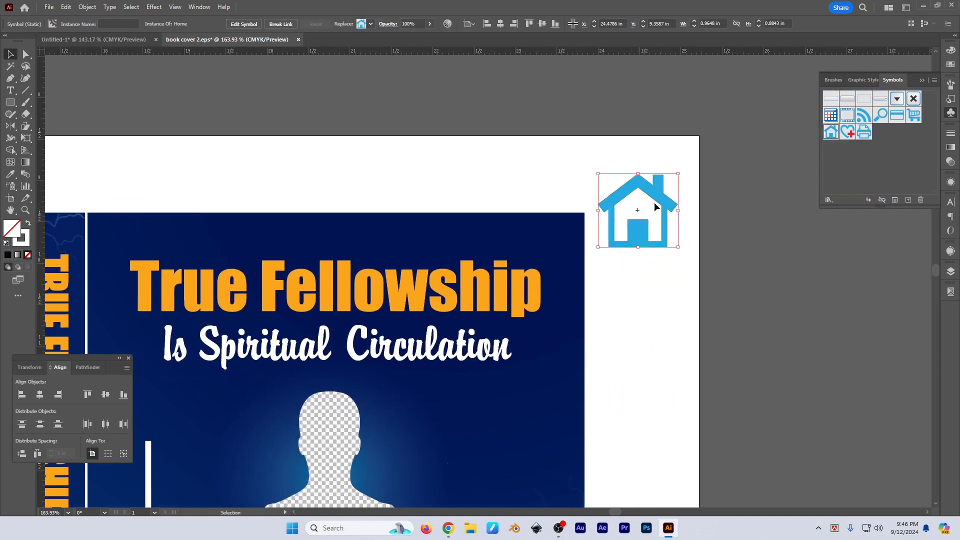
Step: Try to recolour the Home symbol with a brown fill of C 27.45, M 70.59, Y 100, K 18.04
{"action": "left_click", "coordinate": [952, 51]}
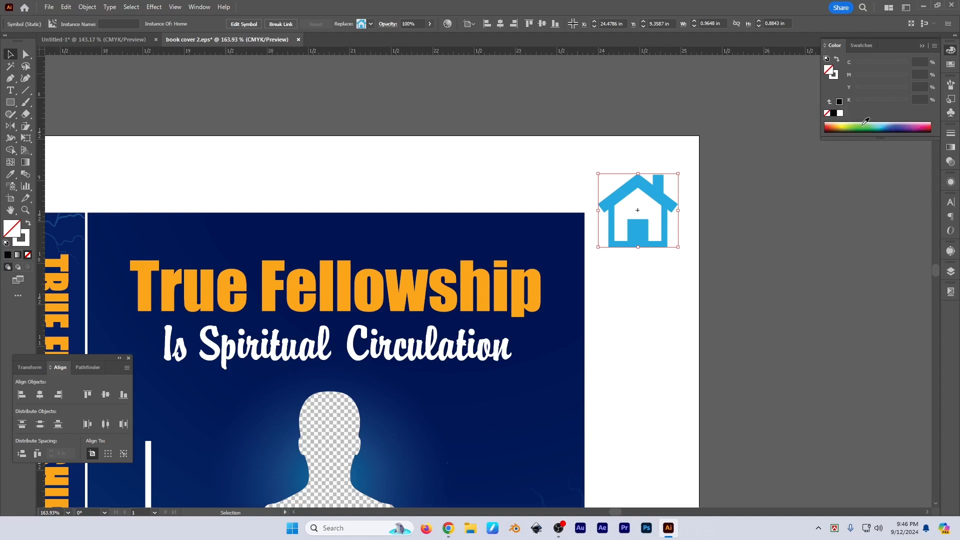
{"action": "left_click_drag", "start_coordinate": [866, 121], "coordinate": [830, 127]}
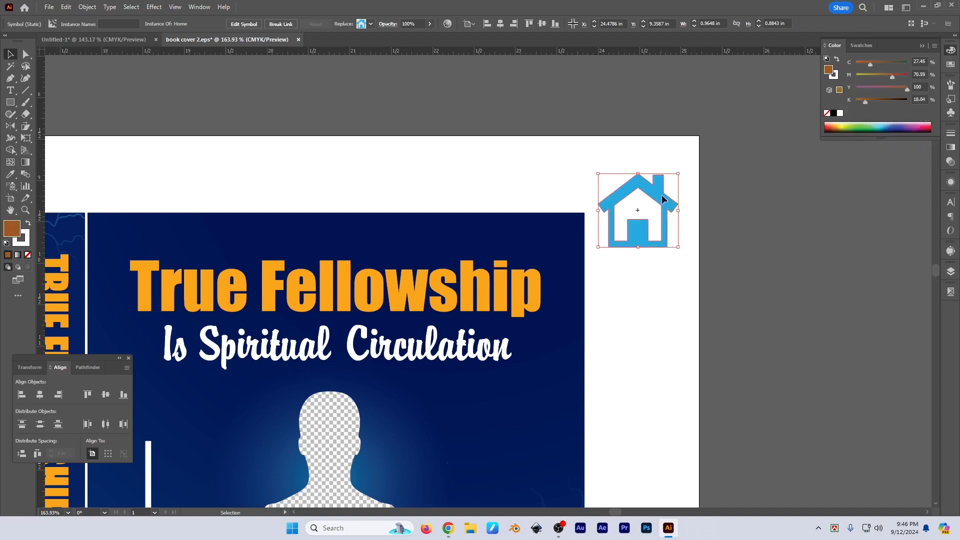
{"action": "left_click_drag", "start_coordinate": [658, 212], "coordinate": [658, 214]}
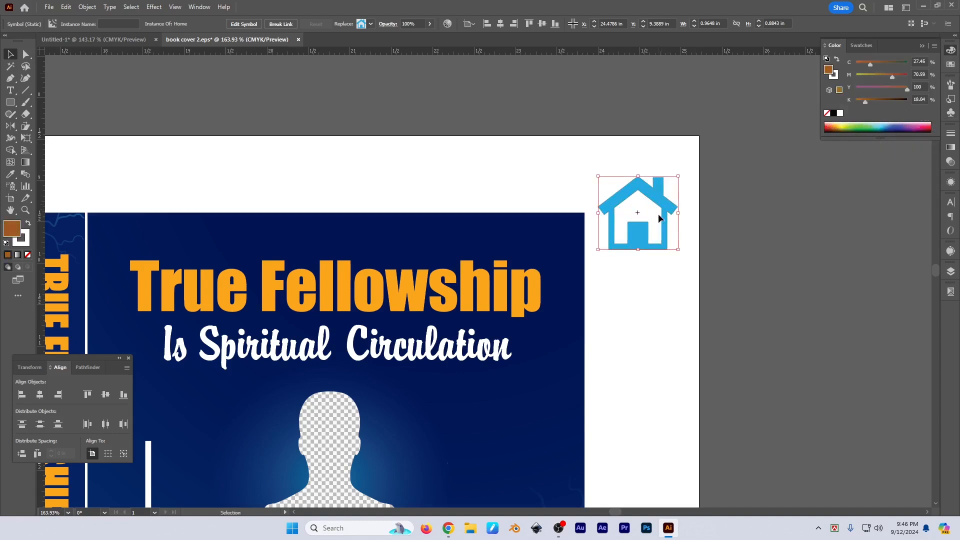
Step: Inspect the Home symbol's paths in outline view, and return to preview with the symbol selected
{"action": "left_click", "coordinate": [725, 247]}
{"action": "key", "text": "ctrl+y"}
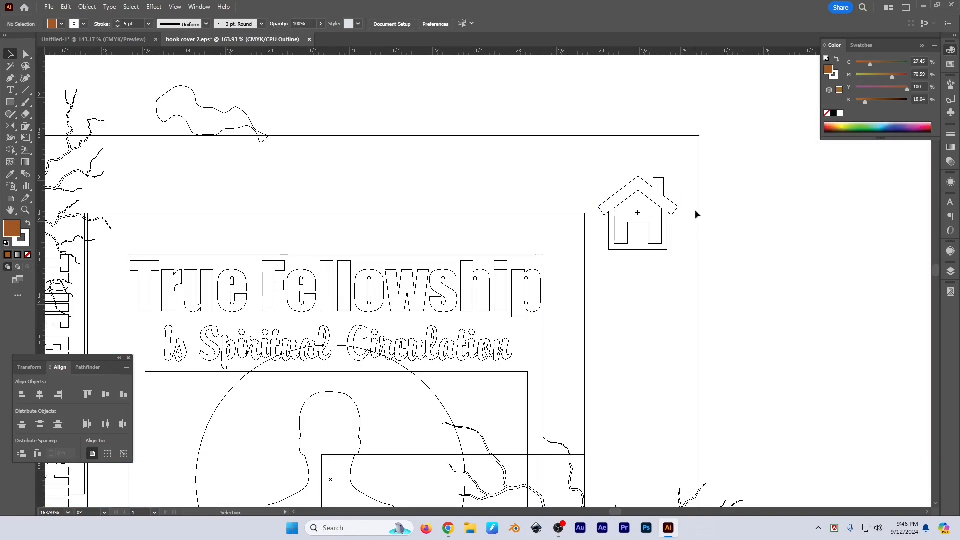
{"action": "left_click_drag", "start_coordinate": [681, 170], "coordinate": [615, 282]}
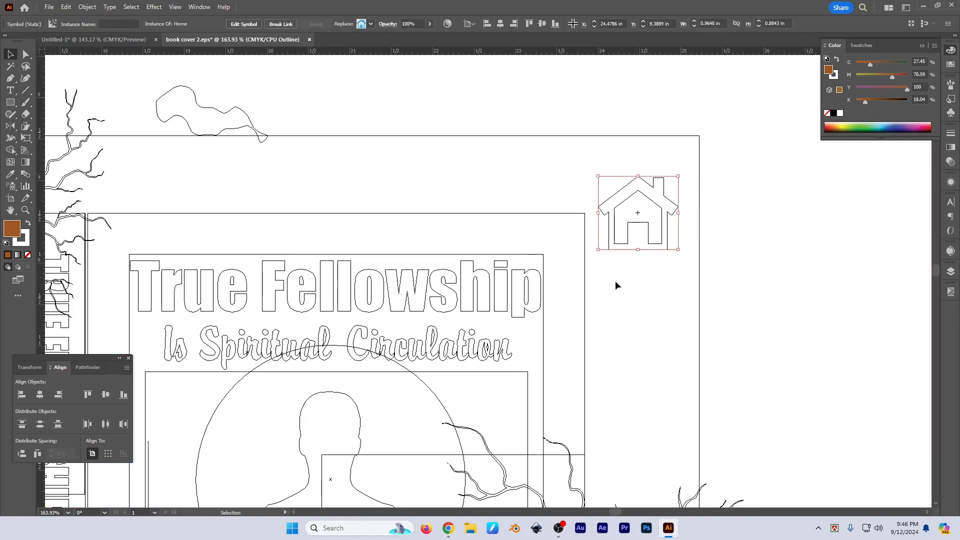
{"action": "left_click", "coordinate": [759, 212]}
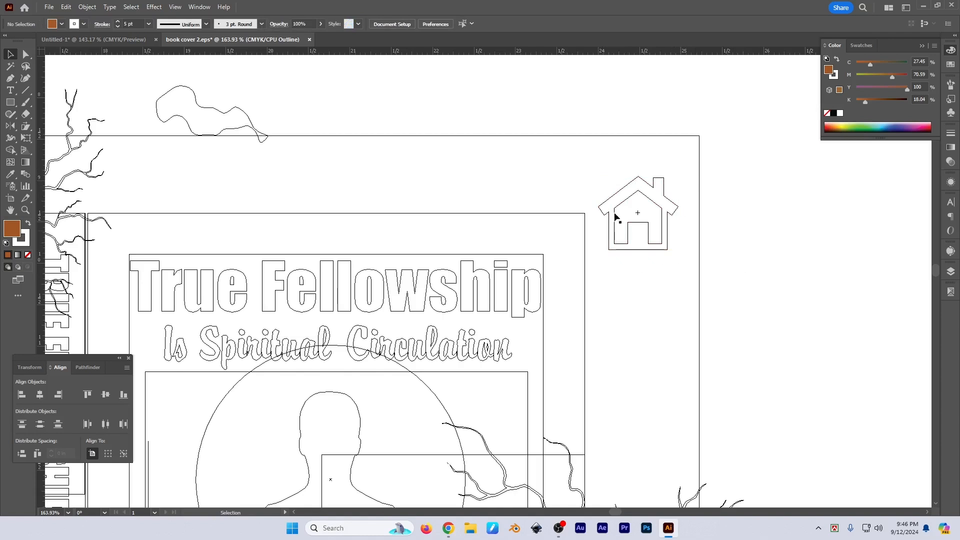
{"action": "left_click_drag", "start_coordinate": [661, 167], "coordinate": [679, 228]}
{"action": "key", "text": "ctrl+y"}
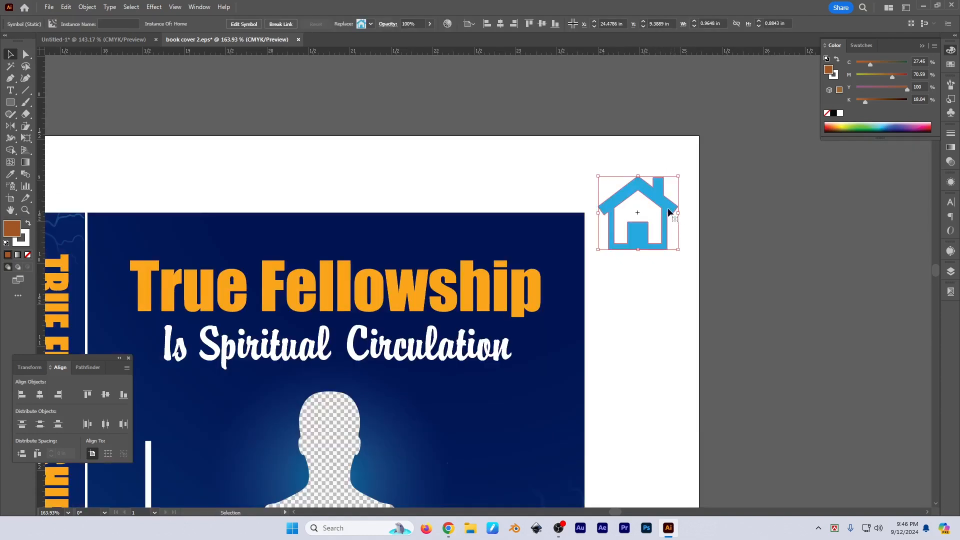
Step: Try to give the Home symbol a light green fill and a 12 pt stroke
{"action": "left_click", "coordinate": [887, 125]}
{"action": "left_click", "coordinate": [875, 130]}
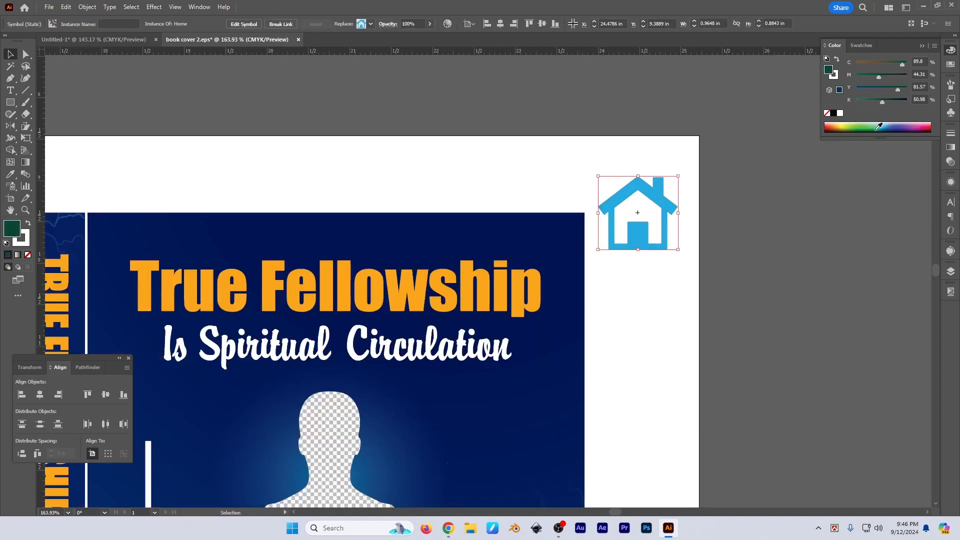
{"action": "left_click", "coordinate": [874, 125]}
{"action": "left_click", "coordinate": [951, 134]}
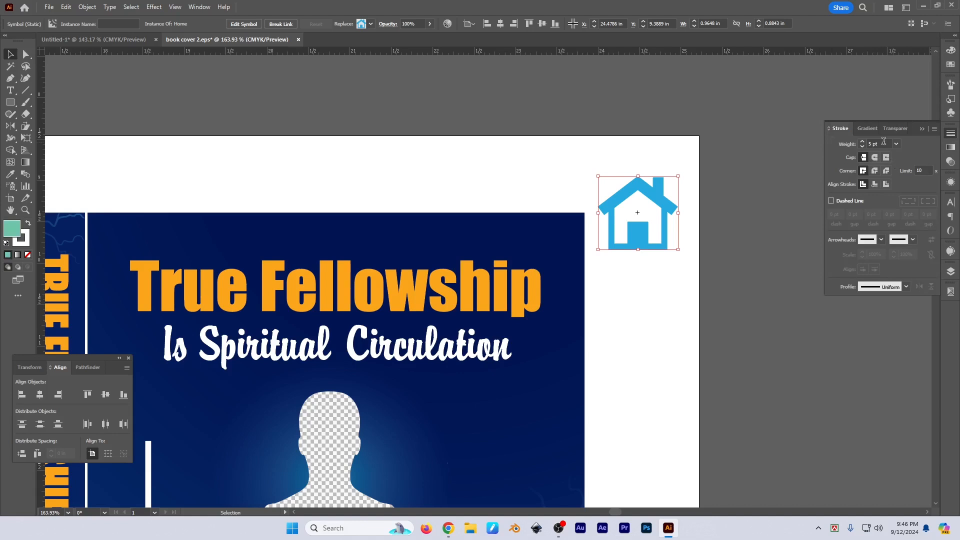
{"action": "left_click", "coordinate": [884, 142]}
{"action": "key", "text": "Up"}
Step: Expand the Home symbol with Object and Fill enabled, and deselect the expanded artwork
{"action": "left_click", "coordinate": [86, 8]}
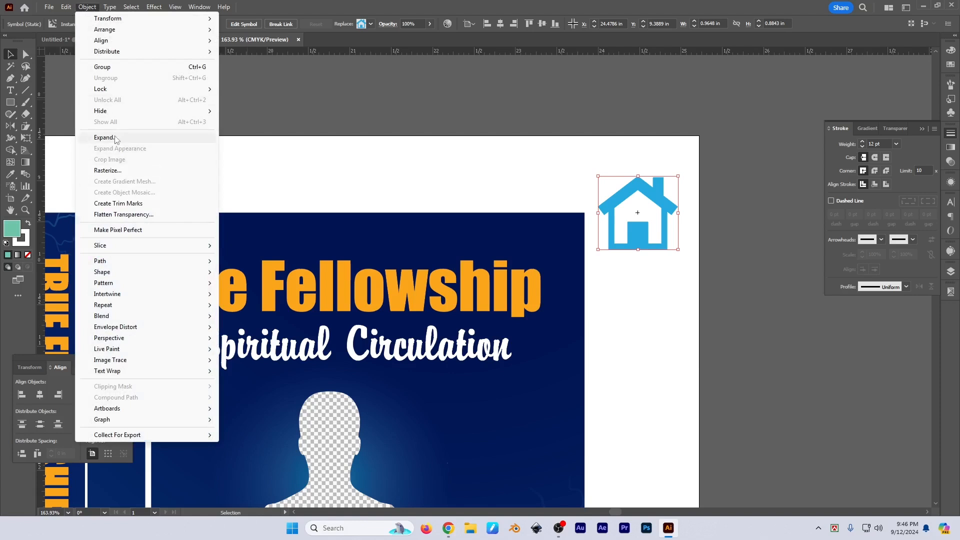
{"action": "left_click", "coordinate": [114, 138]}
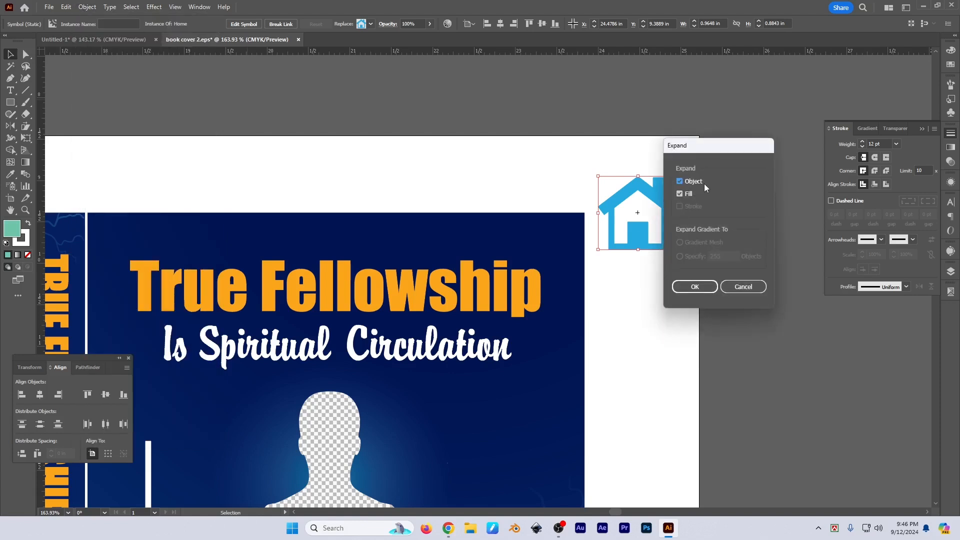
{"action": "left_click", "coordinate": [702, 286]}
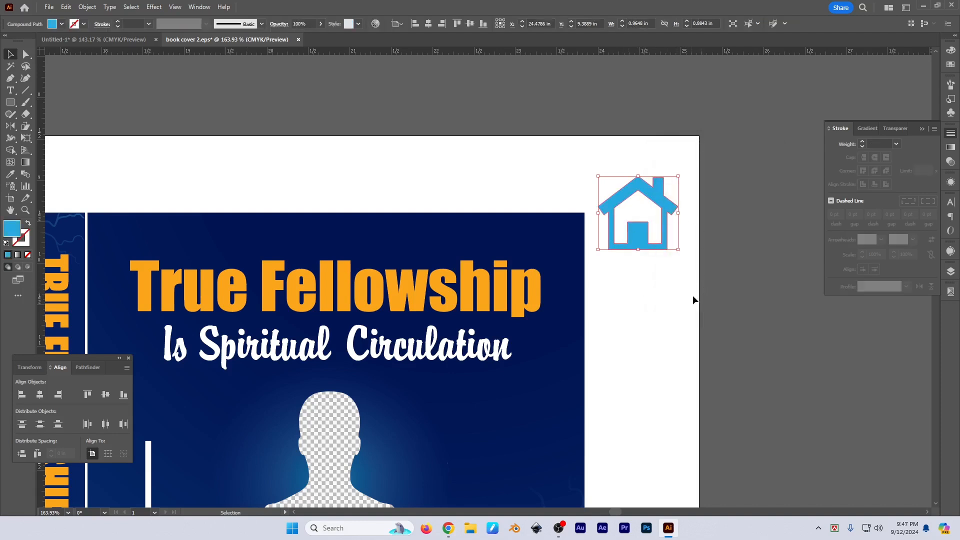
{"action": "scroll", "coordinate": [693, 300], "scroll_direction": "up", "scroll_amount": 2}
{"action": "left_click", "coordinate": [693, 299]}
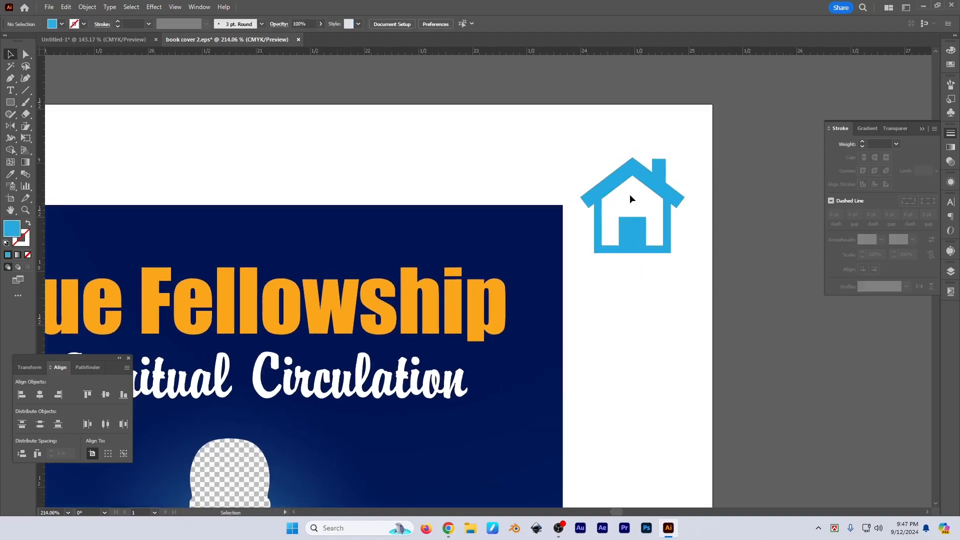
Step: Select the Home symbol beside the front cover and expand it with Object and Fill enabled
{"action": "left_click_drag", "start_coordinate": [632, 209], "coordinate": [682, 287]}
{"action": "left_click", "coordinate": [683, 287]}
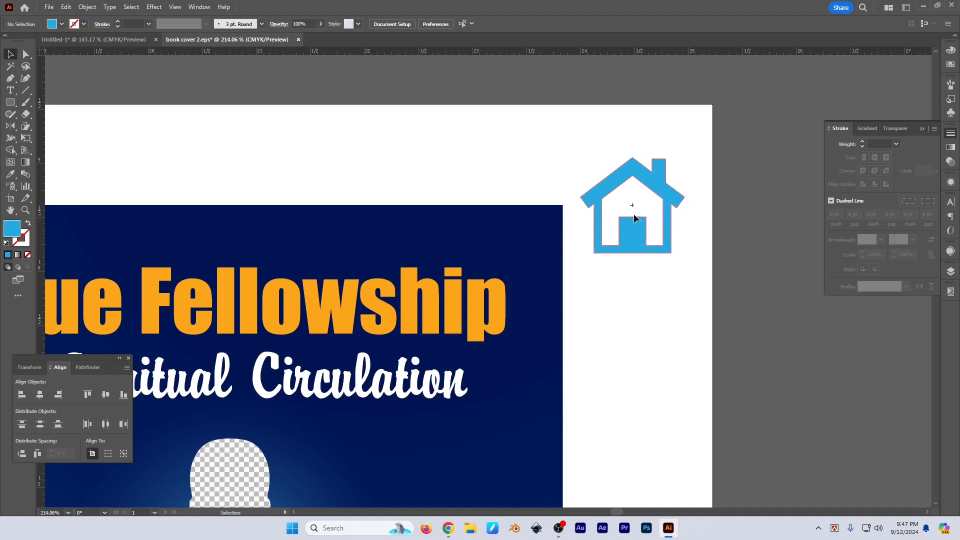
{"action": "left_click", "coordinate": [641, 236]}
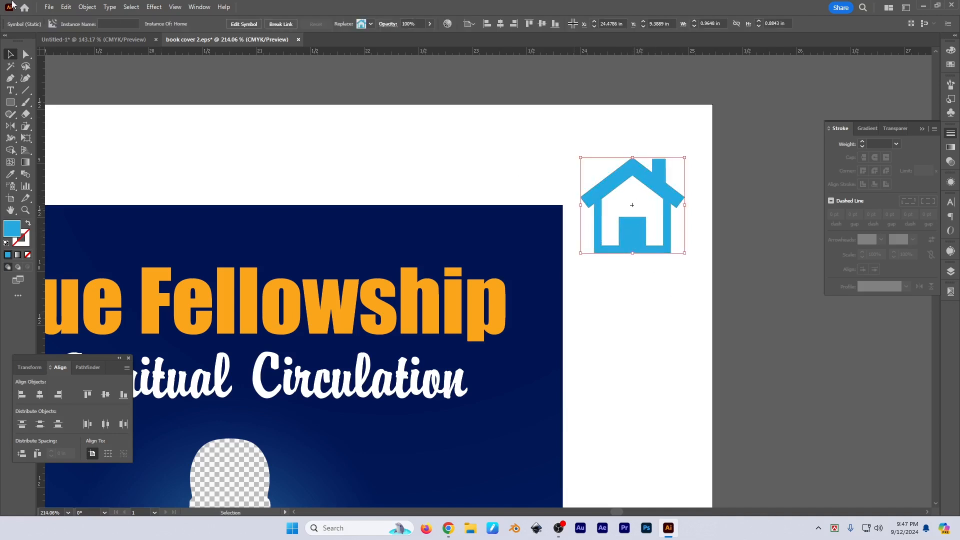
{"action": "left_click", "coordinate": [87, 7]}
{"action": "left_click", "coordinate": [115, 139]}
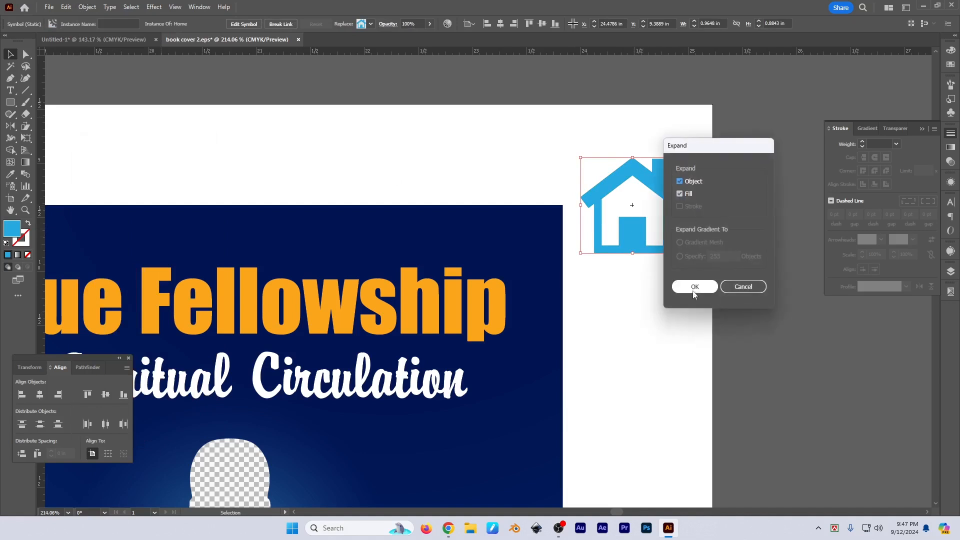
{"action": "left_click", "coordinate": [692, 285]}
Step: Recolour the expanded house with a pink fill of C 0, M 92.55, Y 0, K 0
{"action": "left_click", "coordinate": [952, 51]}
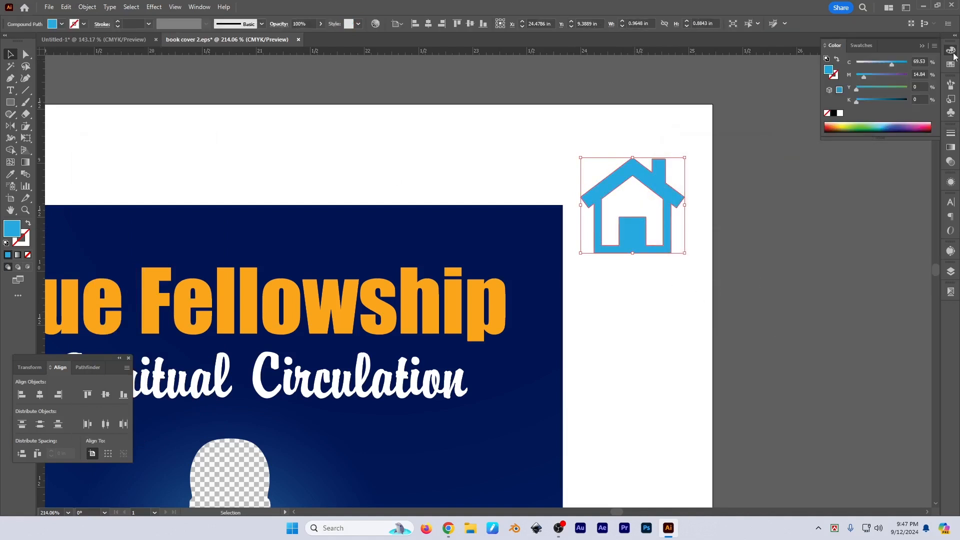
{"action": "left_click_drag", "start_coordinate": [844, 129], "coordinate": [918, 132]}
{"action": "left_click", "coordinate": [722, 278]}
{"action": "scroll", "coordinate": [626, 249], "scroll_direction": "up", "scroll_amount": 2}
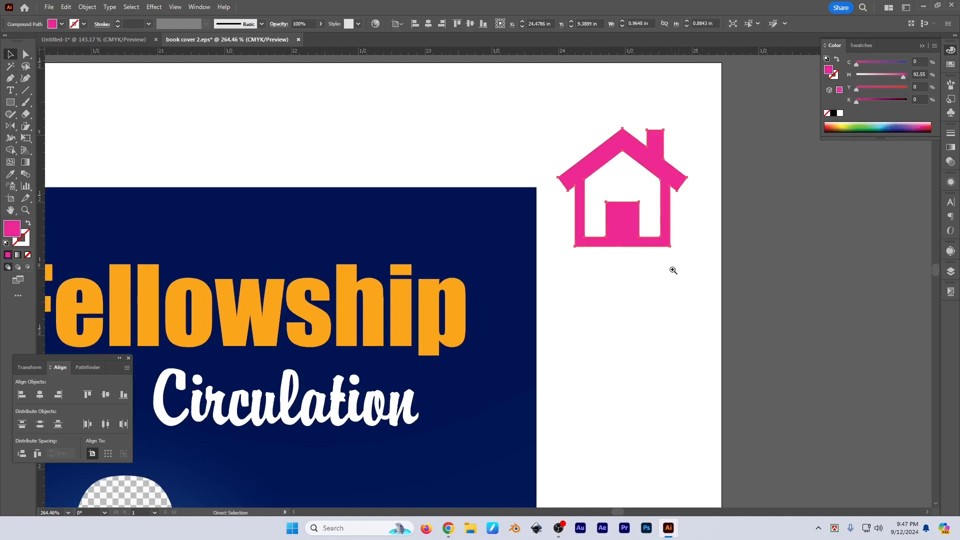
Step: Try to reshape the expanded house by moving its lower-right corner anchor with the Direct Selection tool, and undo the edit
{"action": "scroll", "coordinate": [676, 254], "scroll_direction": "up", "scroll_amount": 1}
{"action": "key", "text": "a"}
{"action": "left_click_drag", "start_coordinate": [670, 244], "coordinate": [682, 209]}
{"action": "key", "text": "ctrl+z"}
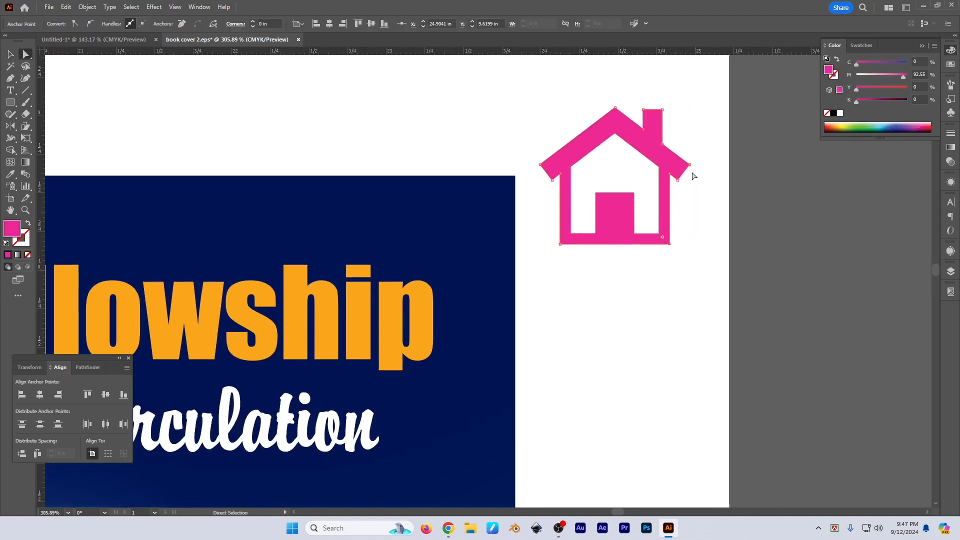
Step: Undo the house's recolouring and its expansion
{"action": "key", "text": "ctrl+z"}
{"action": "key", "text": "ctrl+z"}
{"action": "key", "text": "ctrl+z"}
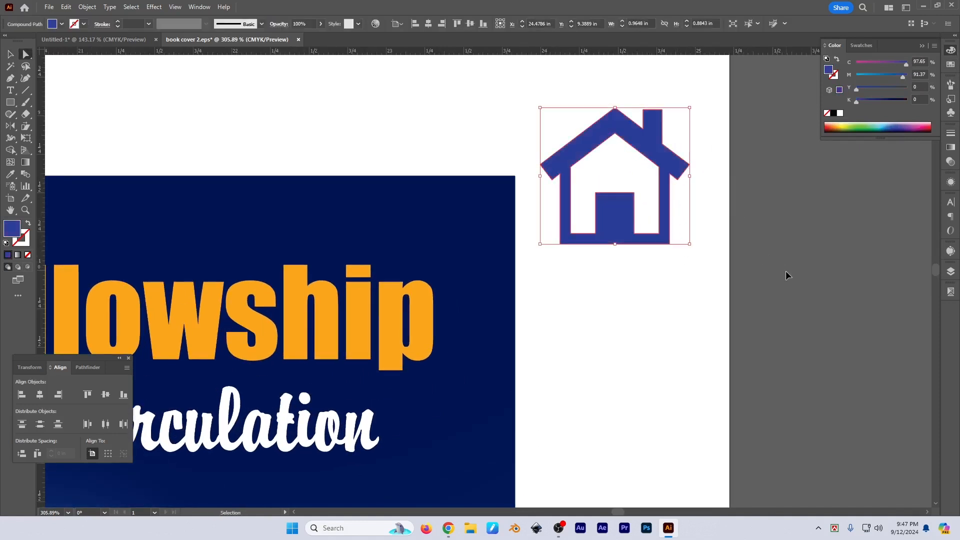
{"action": "key", "text": "ctrl+z"}
{"action": "key", "text": "ctrl+z"}
{"action": "key", "text": "ctrl+z"}
{"action": "scroll", "coordinate": [684, 320], "scroll_direction": "down", "scroll_amount": 1}
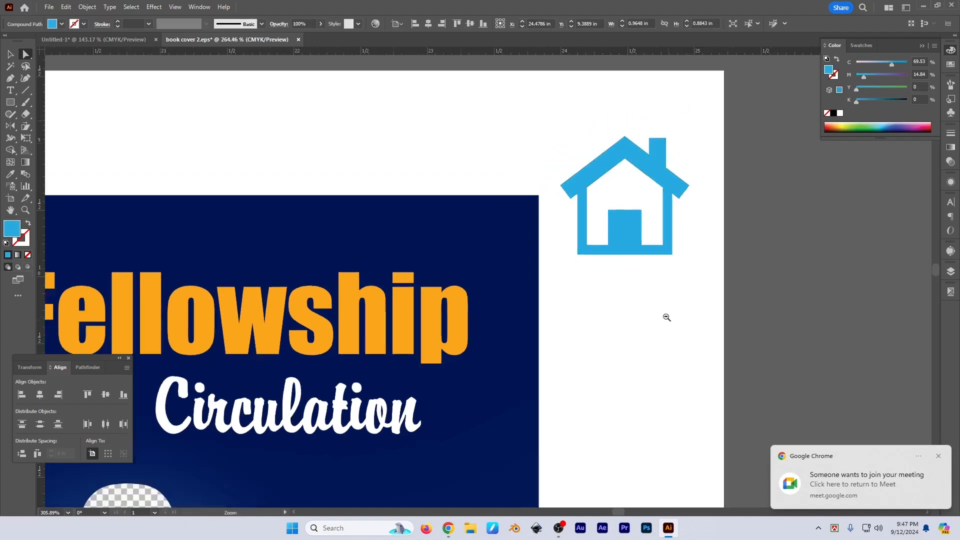
Step: Try to edit individual corners of the unexpanded Home symbol, and move the whole symbol down to about Y 9.62 in
{"action": "left_click", "coordinate": [666, 323]}
{"action": "left_click", "coordinate": [638, 246]}
{"action": "left_click", "coordinate": [689, 287]}
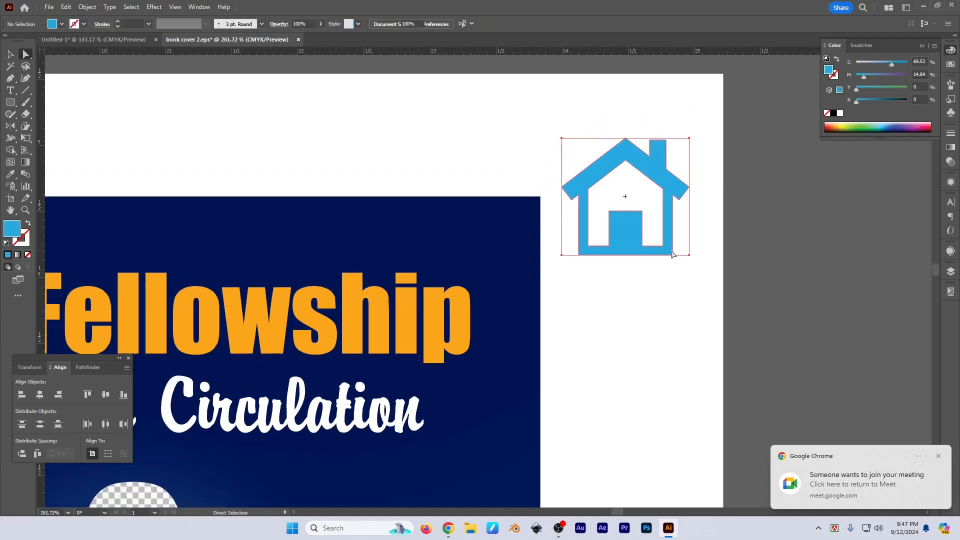
{"action": "left_click", "coordinate": [674, 254]}
{"action": "left_click", "coordinate": [689, 256]}
{"action": "mouse_move", "coordinate": [670, 175]}
{"action": "left_mouse_down"}
{"action": "mouse_move", "coordinate": [683, 191]}
{"action": "mouse_move", "coordinate": [667, 181]}
{"action": "mouse_move", "coordinate": [669, 193]}
{"action": "left_mouse_up"}
{"action": "left_click", "coordinate": [689, 166]}
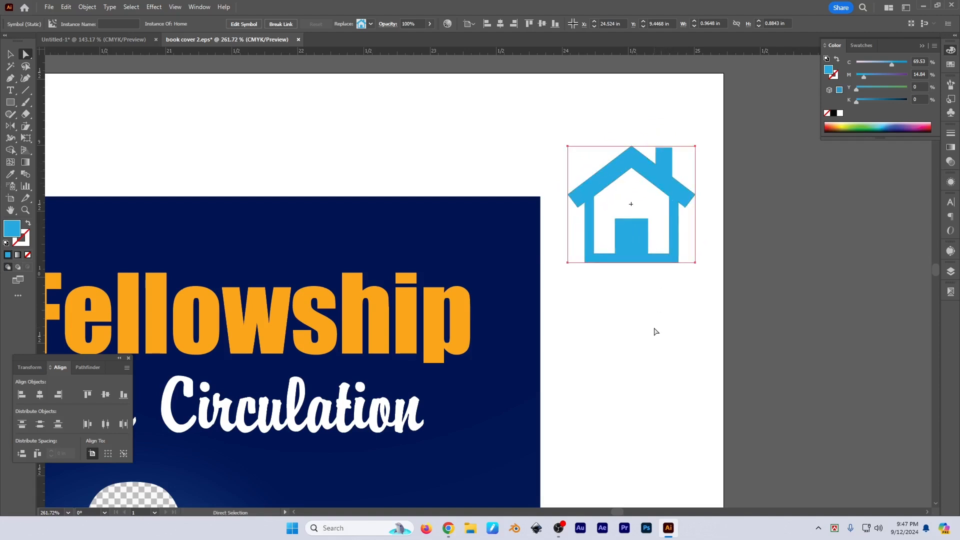
{"action": "left_click_drag", "start_coordinate": [637, 248], "coordinate": [625, 282]}
{"action": "scroll", "coordinate": [632, 281], "scroll_direction": "down", "scroll_amount": 2}
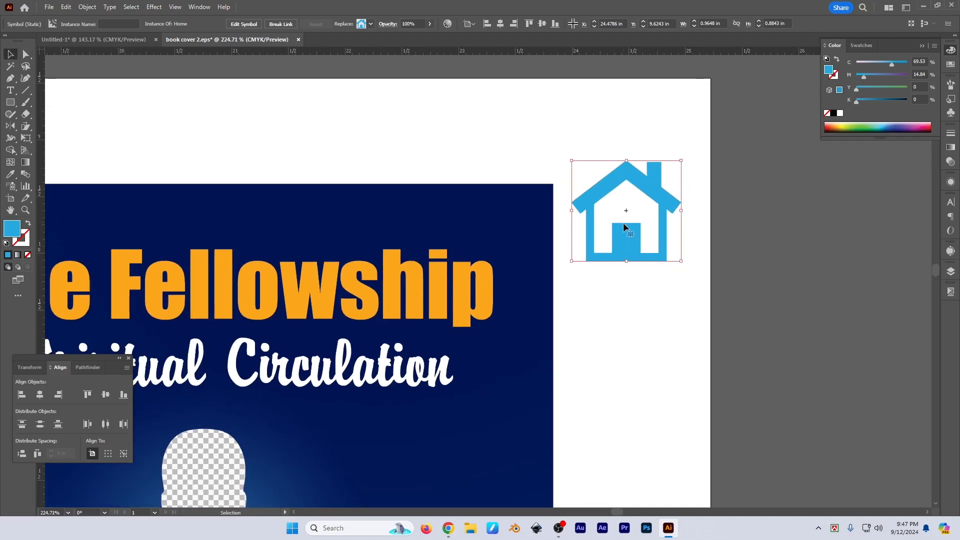
Step: Expand the Home symbol with Object and Fill enabled, and fill it with C 54.12, M 77.65, Y 68.63, K 79.22
{"action": "left_click", "coordinate": [87, 7]}
{"action": "left_click", "coordinate": [103, 137]}
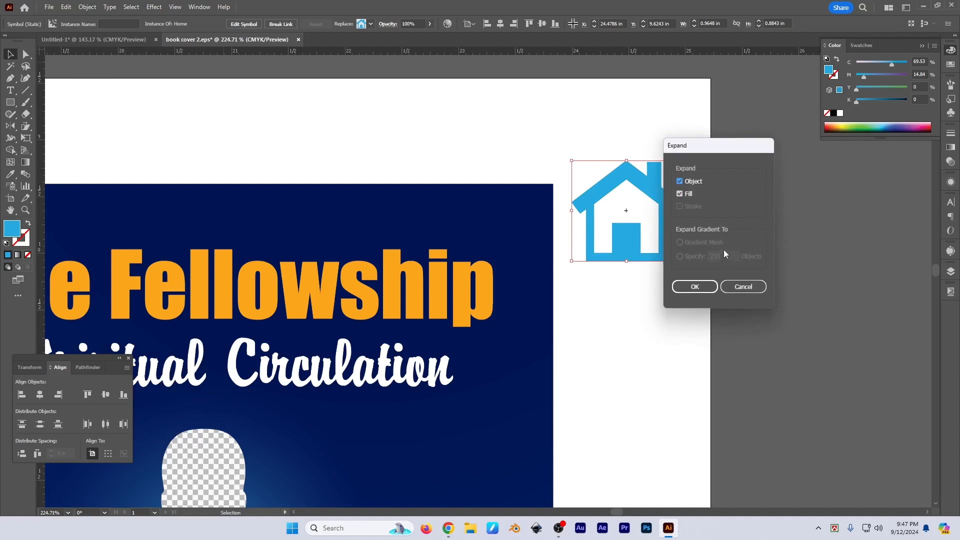
{"action": "left_click", "coordinate": [697, 287]}
{"action": "left_click_drag", "start_coordinate": [910, 125], "coordinate": [924, 131]}
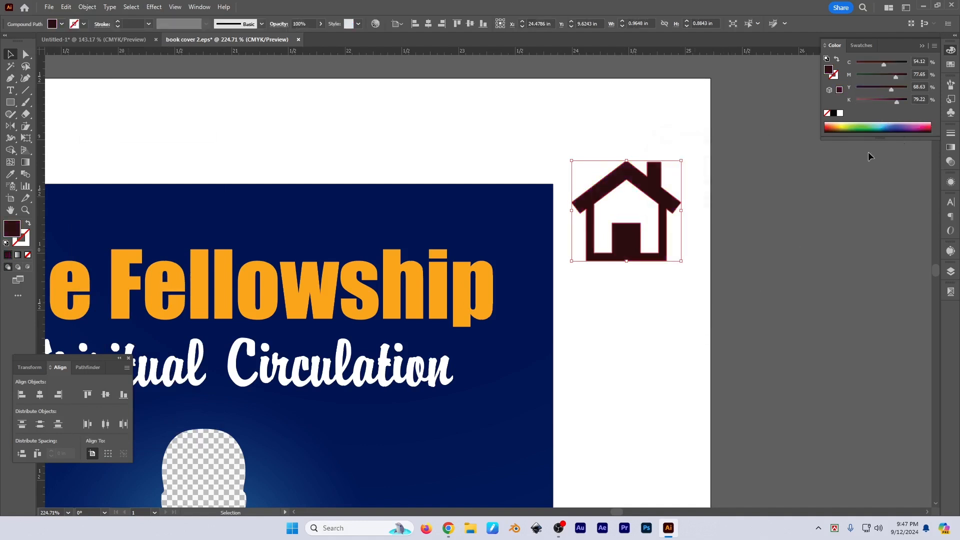
{"action": "left_click", "coordinate": [789, 206]}
{"action": "scroll", "coordinate": [750, 206], "scroll_direction": "left", "scroll_amount": 1}
Step: Move the expanded dark house down to about Y 9.83 in
{"action": "left_click", "coordinate": [670, 205]}
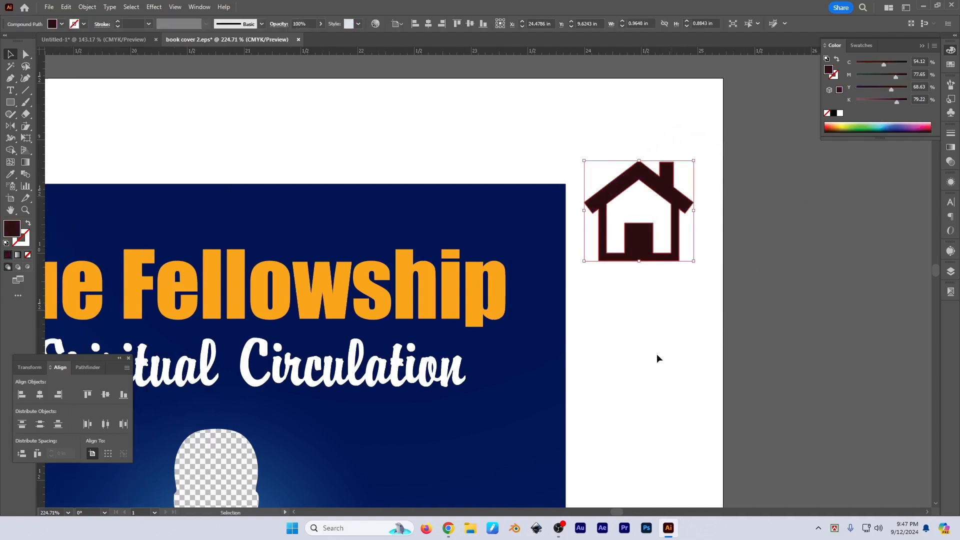
{"action": "left_click_drag", "start_coordinate": [643, 250], "coordinate": [643, 273]}
{"action": "scroll", "coordinate": [652, 367], "scroll_direction": "down", "scroll_amount": 1}
{"action": "left_click_drag", "start_coordinate": [654, 353], "coordinate": [688, 326]}
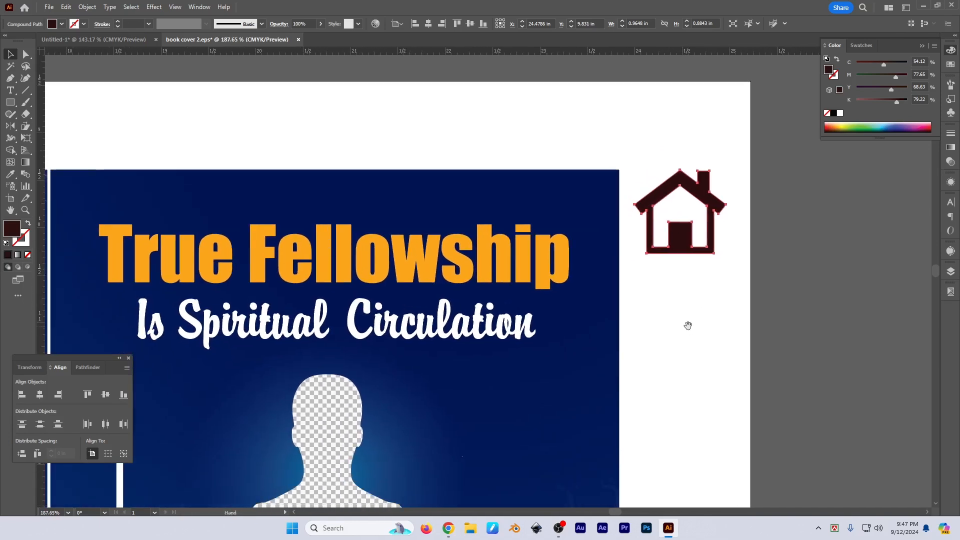
{"action": "scroll", "coordinate": [703, 320], "scroll_direction": "down", "scroll_amount": 2}
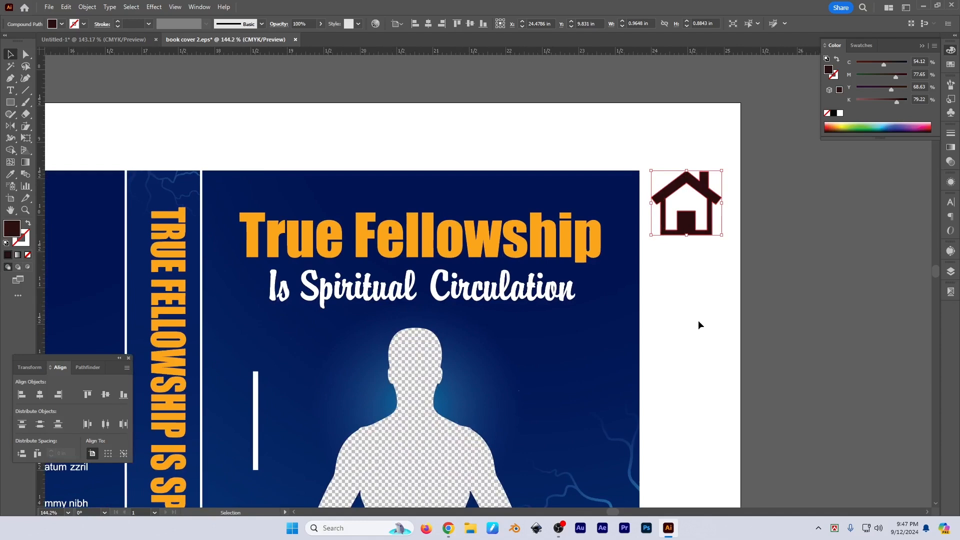
{"action": "scroll", "coordinate": [699, 325], "scroll_direction": "up", "scroll_amount": 2}
{"action": "left_click_drag", "start_coordinate": [752, 337], "coordinate": [728, 365]}
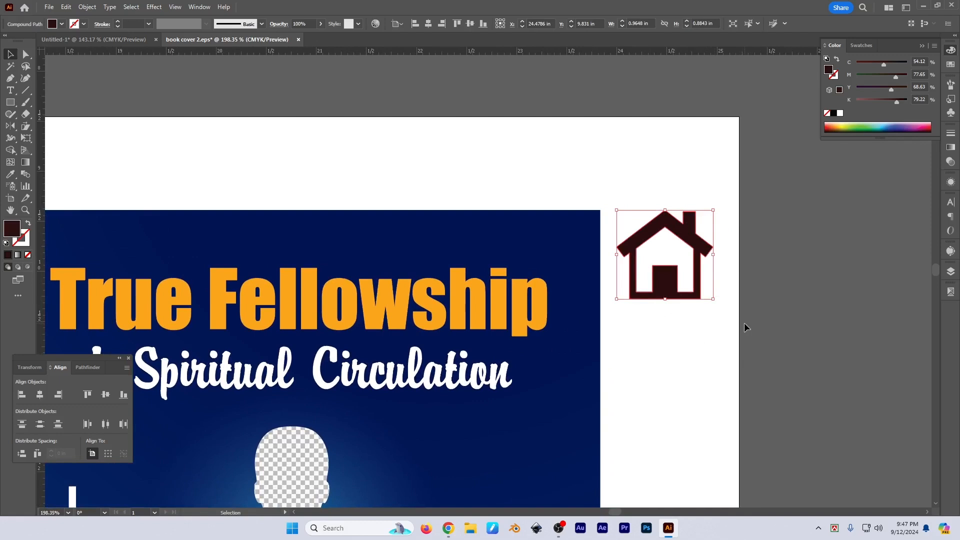
Step: Undo the house's move, recolouring and expansion, and select the Home symbol
{"action": "key", "text": "a"}
{"action": "key", "text": "ctrl+z"}
{"action": "key", "text": "ctrl+z"}
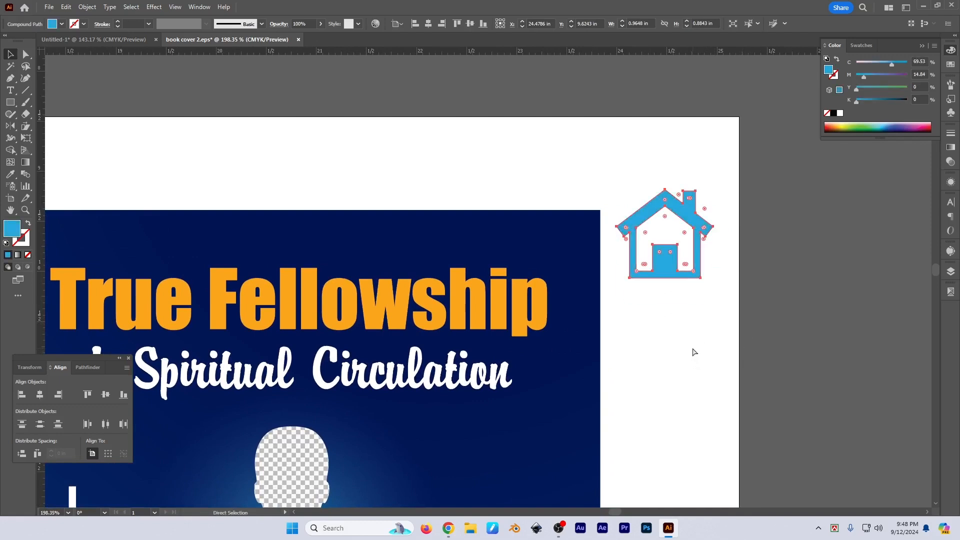
{"action": "left_click", "coordinate": [692, 350]}
{"action": "scroll", "coordinate": [685, 203], "scroll_direction": "up", "scroll_amount": 2}
{"action": "left_click", "coordinate": [655, 281]}
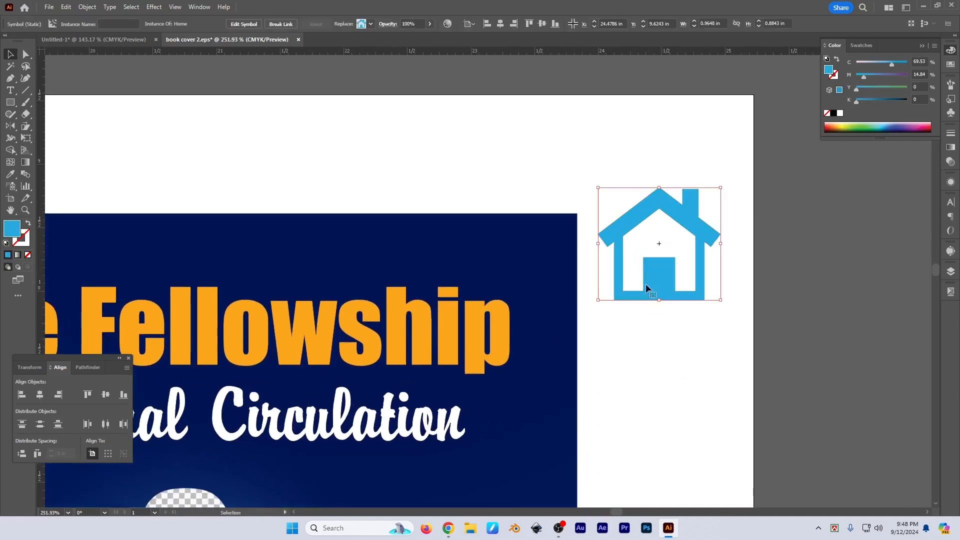
Step: Examine the Home symbol in outline view, and return to preview with the symbol selected
{"action": "left_click", "coordinate": [726, 361]}
{"action": "key", "text": "ctrl+y"}
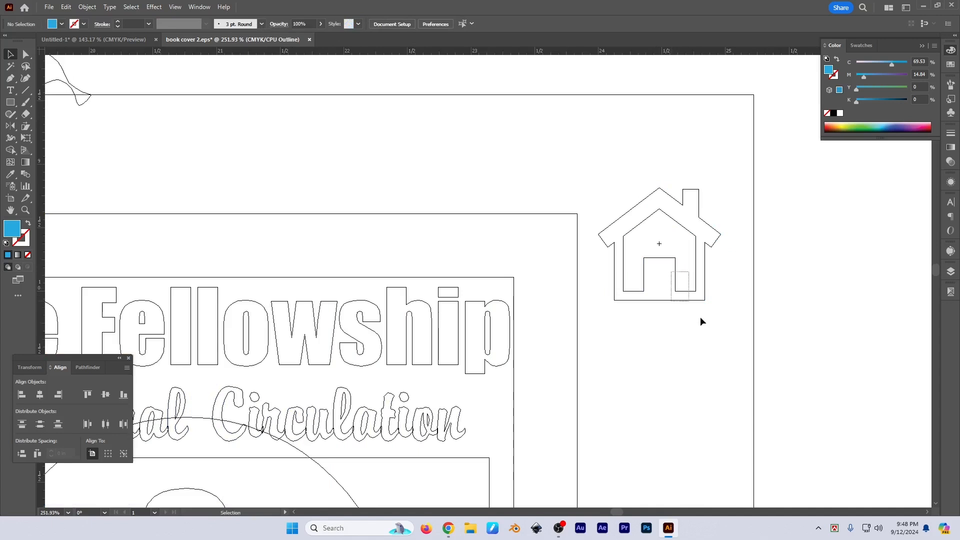
{"action": "left_click_drag", "start_coordinate": [672, 272], "coordinate": [701, 318]}
{"action": "key", "text": "ctrl+y"}
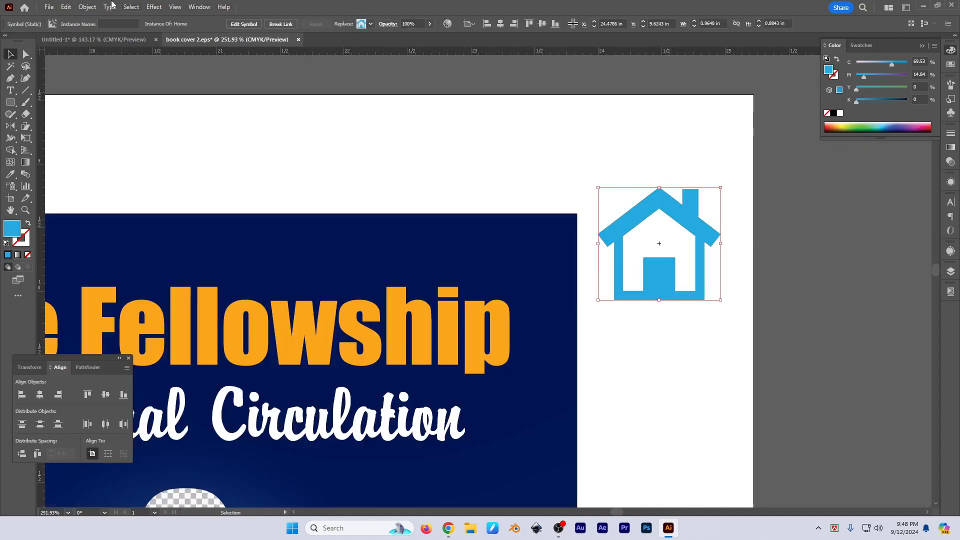
Step: Expand the Home symbol into an editable path with Object and Fill enabled, and deselect it
{"action": "left_click", "coordinate": [95, 7]}
{"action": "left_click", "coordinate": [125, 136]}
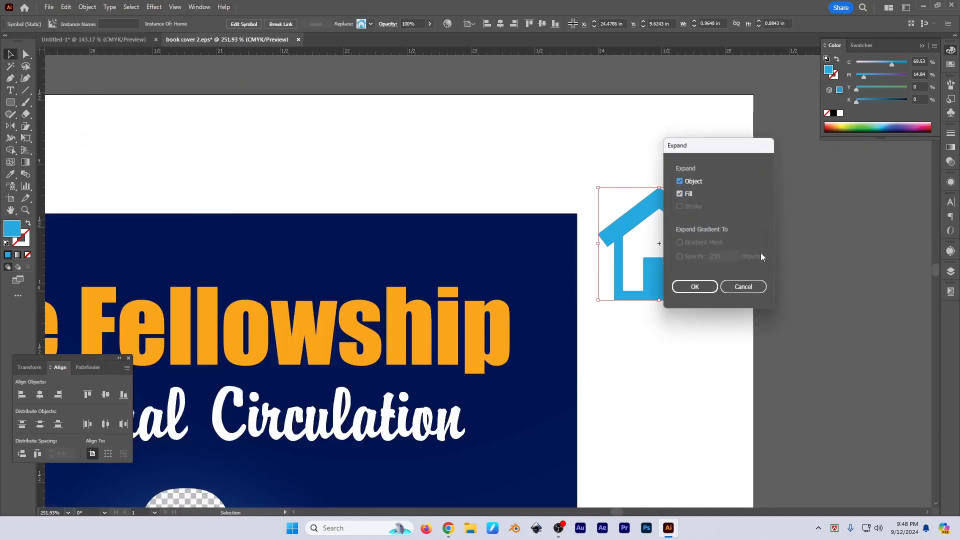
{"action": "left_click", "coordinate": [695, 287]}
{"action": "left_click", "coordinate": [640, 187]}
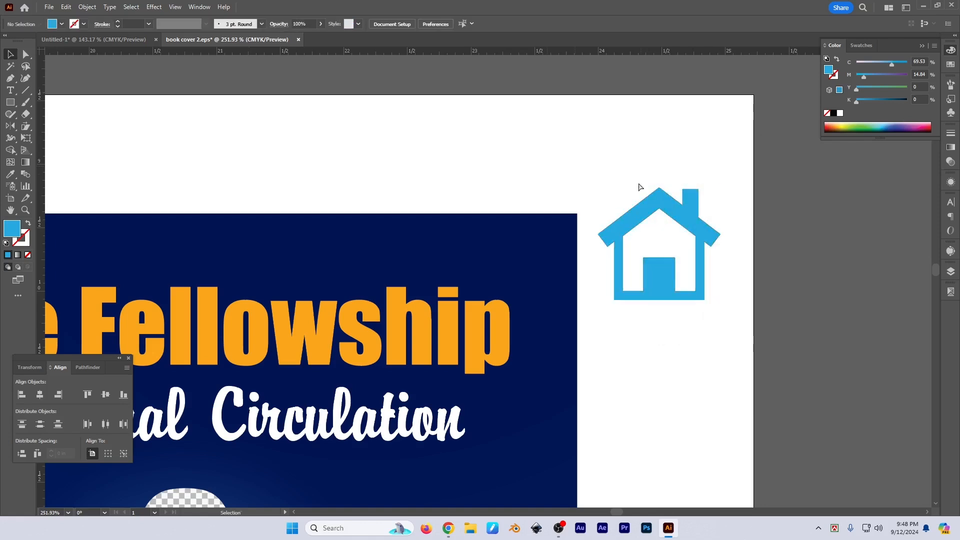
Step: Expand the vertical white line on the front cover with Fill and Stroke enabled
{"action": "scroll", "coordinate": [641, 187], "scroll_direction": "down", "scroll_amount": 3}
{"action": "left_click_drag", "start_coordinate": [335, 426], "coordinate": [334, 368]}
{"action": "scroll", "coordinate": [350, 366], "scroll_direction": "up", "scroll_amount": 2}
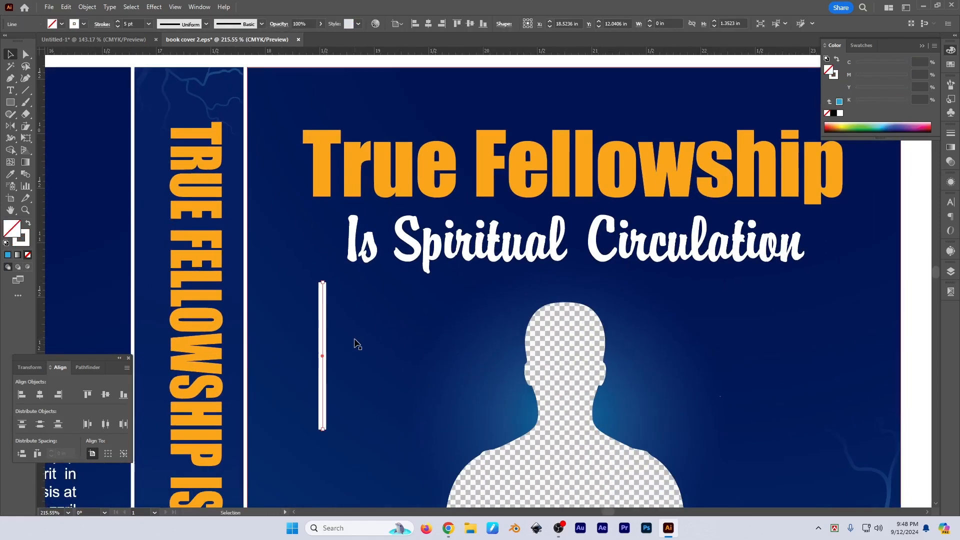
{"action": "left_click", "coordinate": [87, 7]}
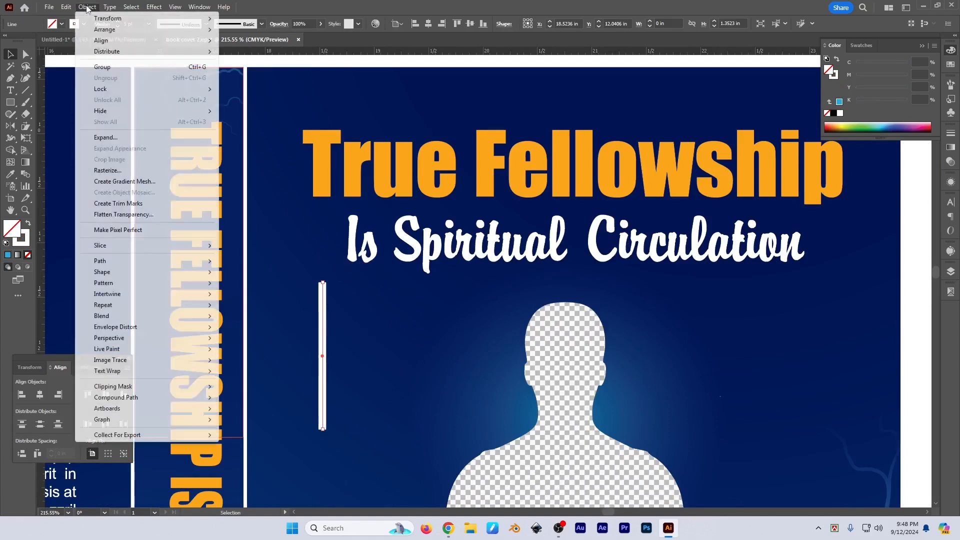
{"action": "left_click", "coordinate": [103, 137]}
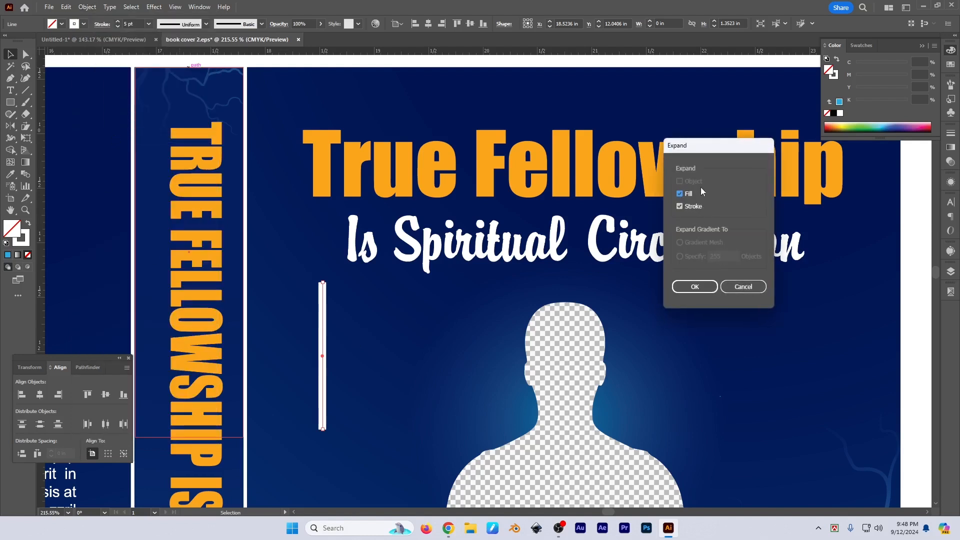
{"action": "left_click", "coordinate": [699, 289]}
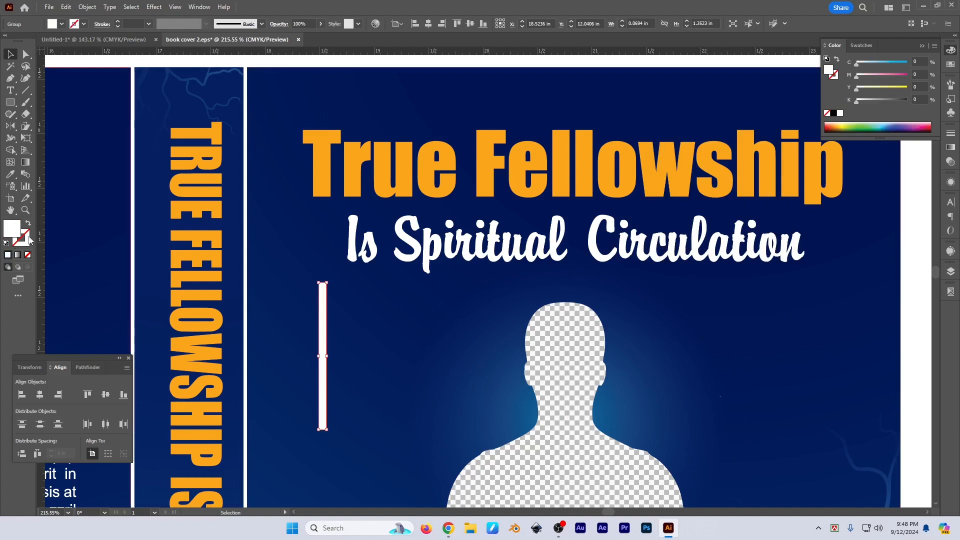
Step: Undo the vertical line's expansion and reselect the line
{"action": "key", "text": "ctrl+z"}
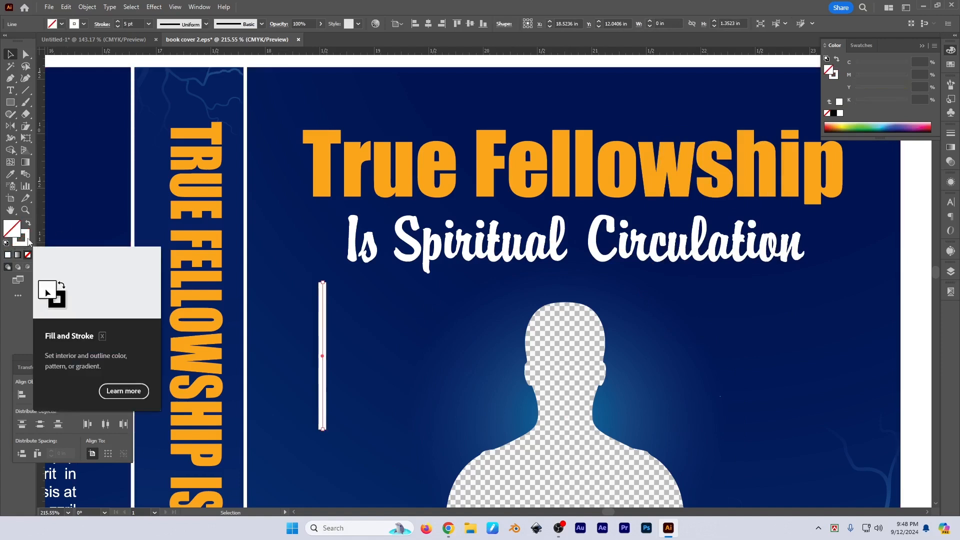
{"action": "left_click", "coordinate": [87, 6]}
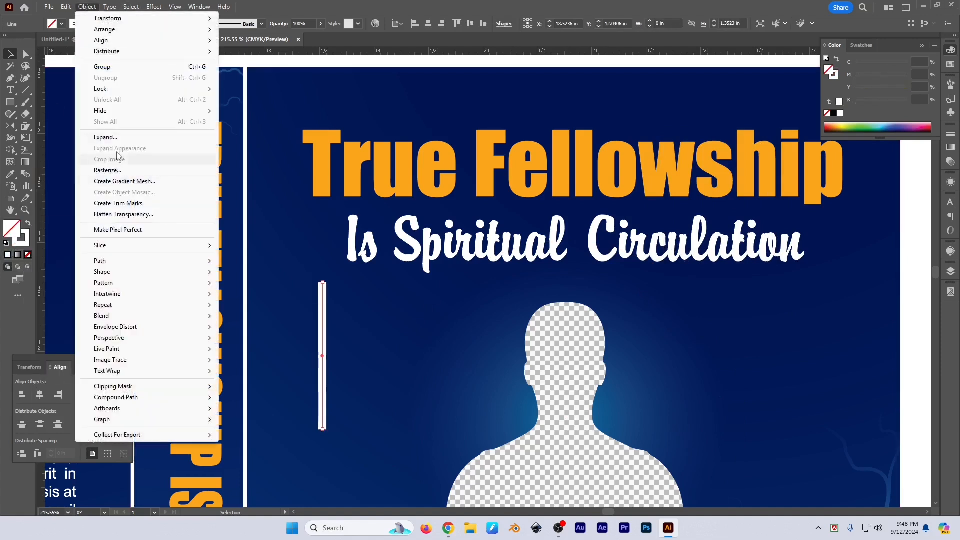
{"action": "left_click", "coordinate": [322, 311]}
{"action": "left_click", "coordinate": [323, 304]}
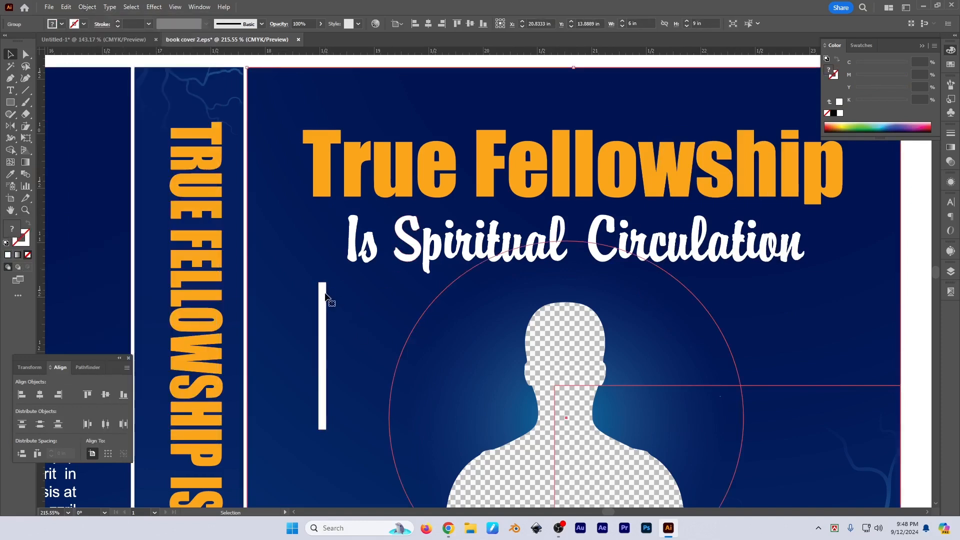
{"action": "left_click", "coordinate": [324, 300]}
{"action": "left_click", "coordinate": [87, 6]}
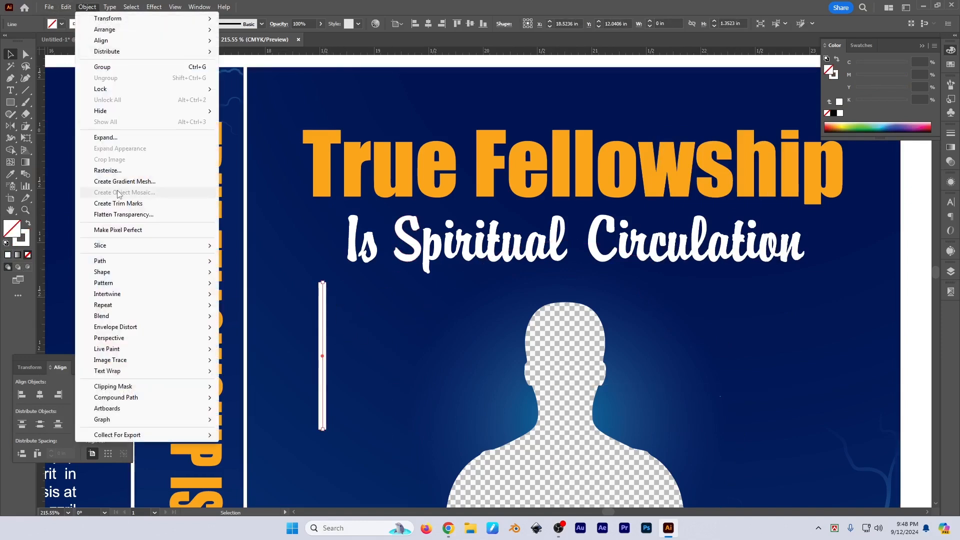
Step: Delete the vertical white line from the front cover
{"action": "left_click", "coordinate": [357, 319]}
{"action": "left_click_drag", "start_coordinate": [364, 278], "coordinate": [336, 277]}
{"action": "key", "text": "Delete"}
Step: Draw a horizontal white 5 pt line about 1.78 in long above the True Fellowship title on the front cover
{"action": "left_click_drag", "start_coordinate": [803, 333], "coordinate": [763, 321]}
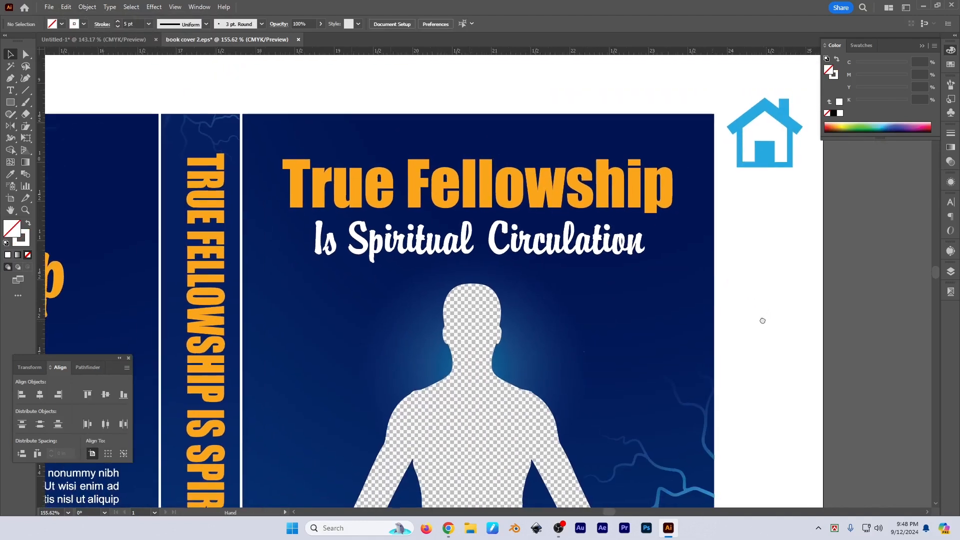
{"action": "key", "text": "backslash"}
{"action": "left_click_drag", "start_coordinate": [277, 124], "coordinate": [418, 124]}
{"action": "key", "text": "v"}
{"action": "left_click", "coordinate": [86, 7]}
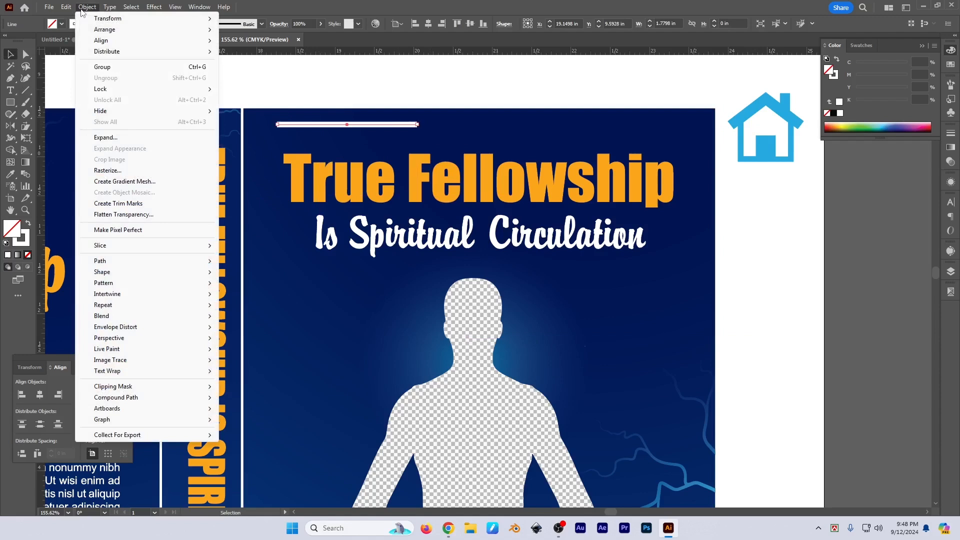
{"action": "left_click", "coordinate": [438, 94]}
{"action": "left_click", "coordinate": [384, 125]}
{"action": "left_click", "coordinate": [92, 7]}
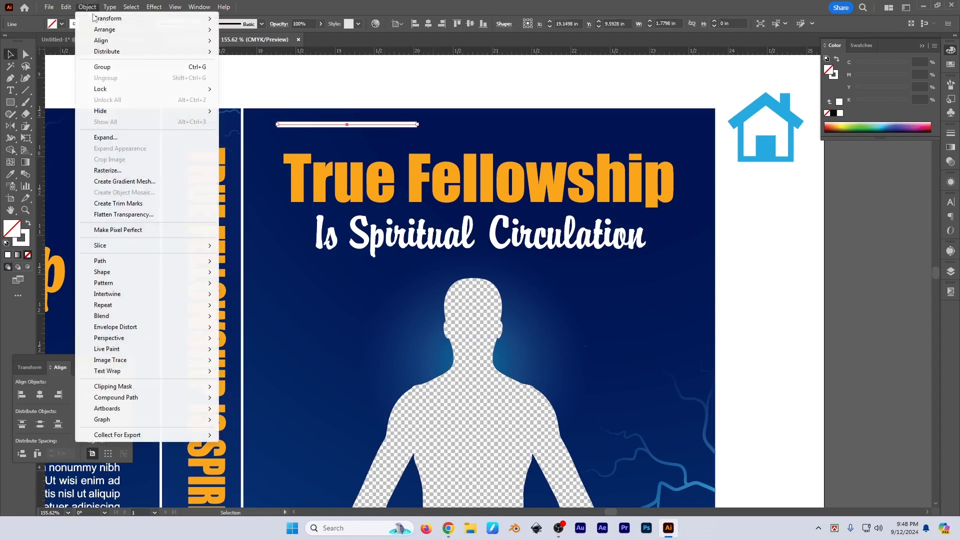
{"action": "key", "text": "v"}
{"action": "left_click_drag", "start_coordinate": [406, 98], "coordinate": [382, 99]}
{"action": "left_click_drag", "start_coordinate": [436, 88], "coordinate": [420, 107]}
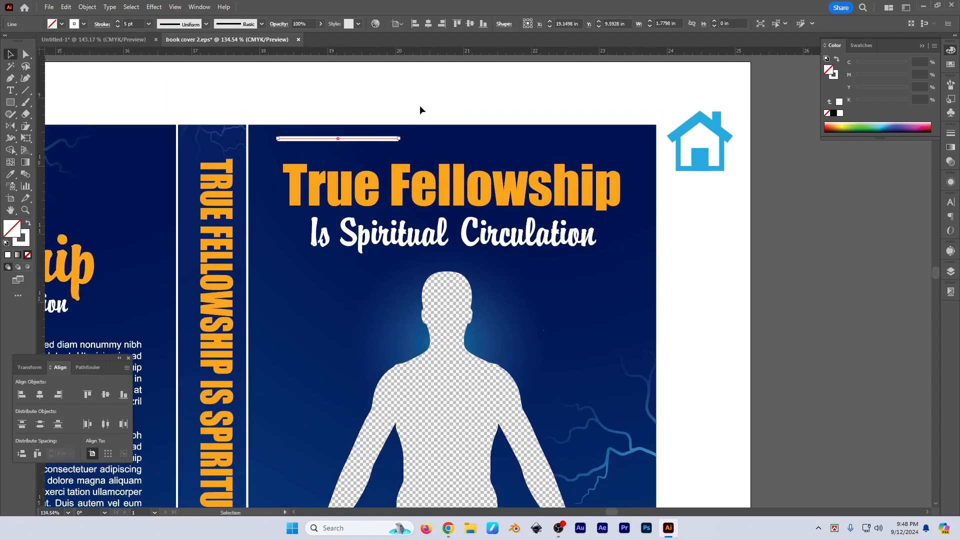
Step: Apply a horizontal Arc warp with 50% bend to the white line above the title and move it down onto the cover
{"action": "left_click", "coordinate": [707, 241]}
{"action": "left_click_drag", "start_coordinate": [713, 284], "coordinate": [683, 283]}
{"action": "key", "text": "ctrl+z"}
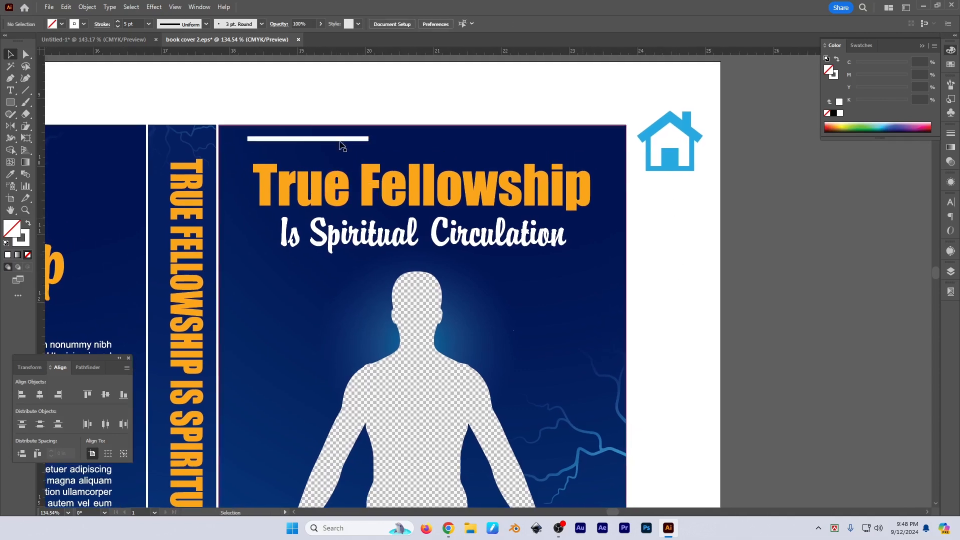
{"action": "left_click", "coordinate": [341, 140]}
{"action": "scroll", "coordinate": [350, 150], "scroll_direction": "up", "scroll_amount": 2}
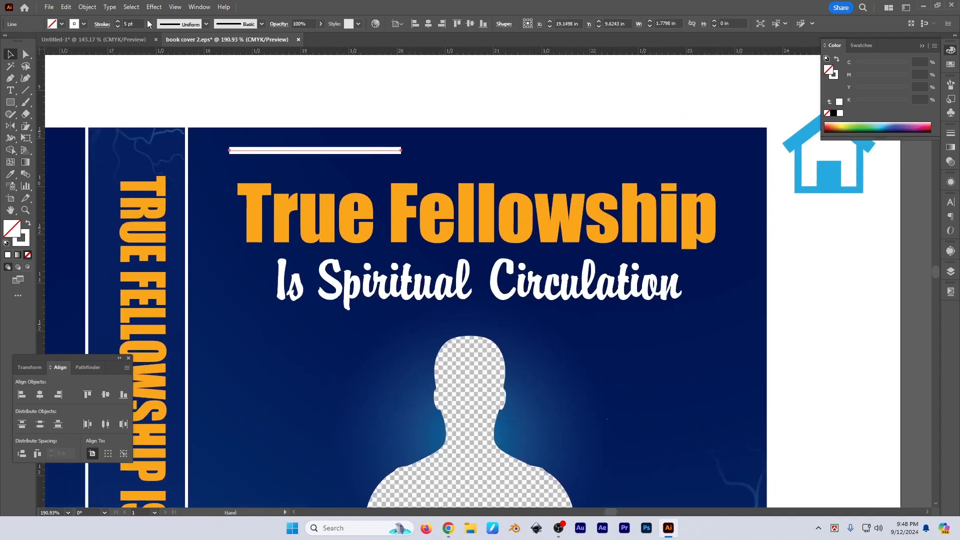
{"action": "left_click", "coordinate": [154, 6]}
{"action": "mouse_move", "coordinate": [182, 130]}
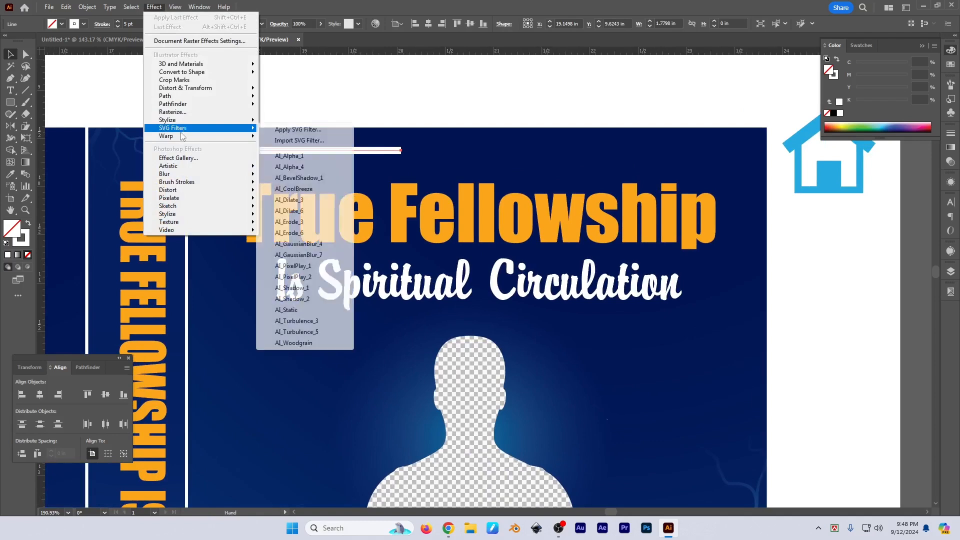
{"action": "left_click", "coordinate": [280, 138]}
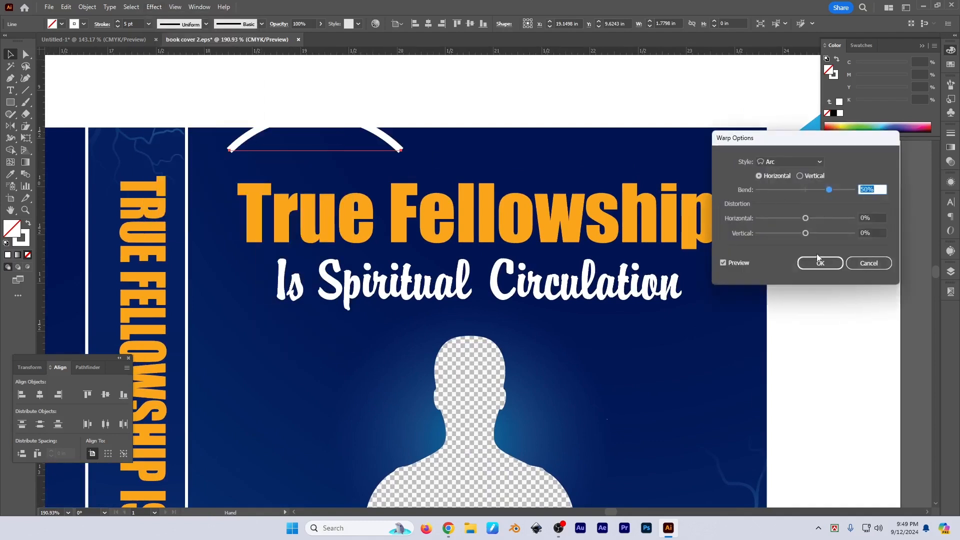
{"action": "left_click", "coordinate": [820, 262]}
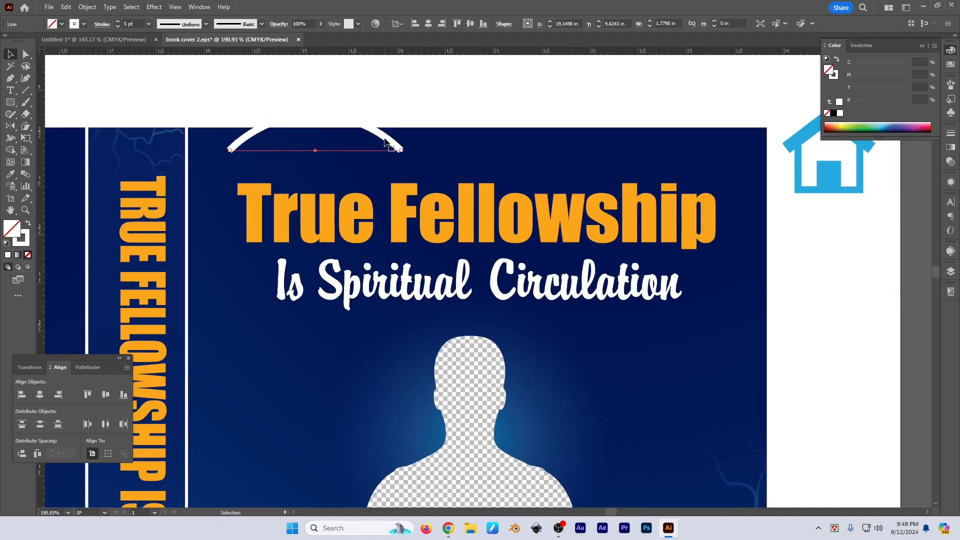
{"action": "left_click_drag", "start_coordinate": [384, 139], "coordinate": [383, 160]}
{"action": "left_click_drag", "start_coordinate": [323, 163], "coordinate": [337, 199]}
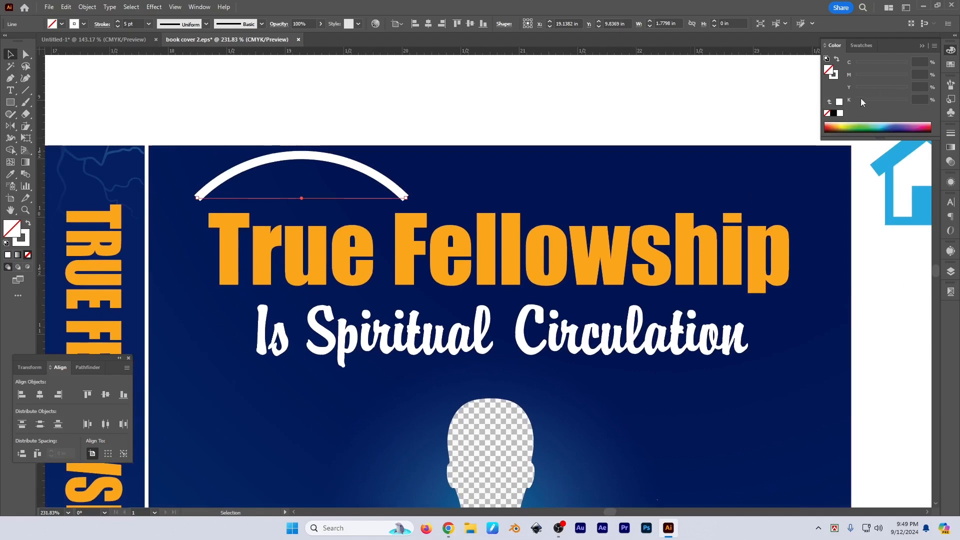
Step: Try a dark purple fill without a stroke on the arched line
{"action": "left_click_drag", "start_coordinate": [845, 129], "coordinate": [909, 130]}
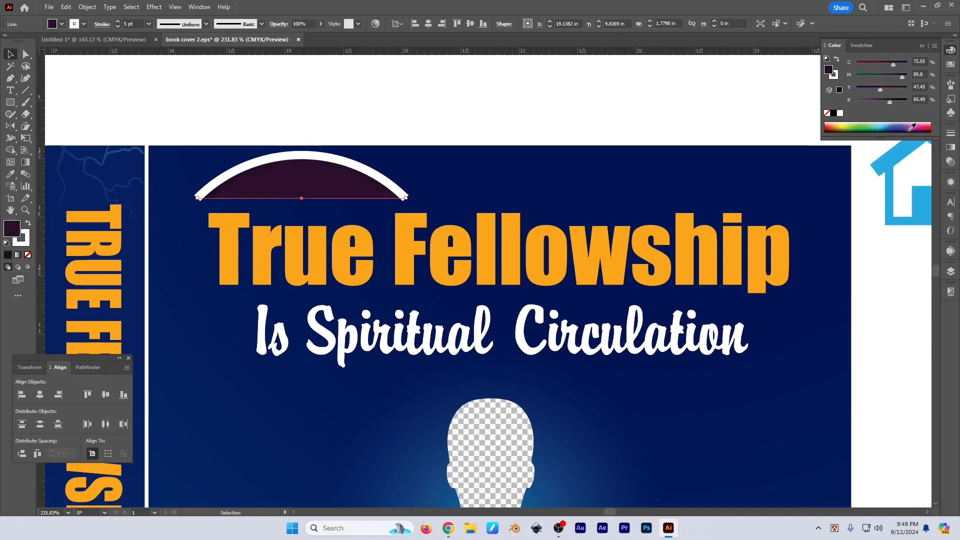
{"action": "key", "text": "x"}
{"action": "key", "text": "slash"}
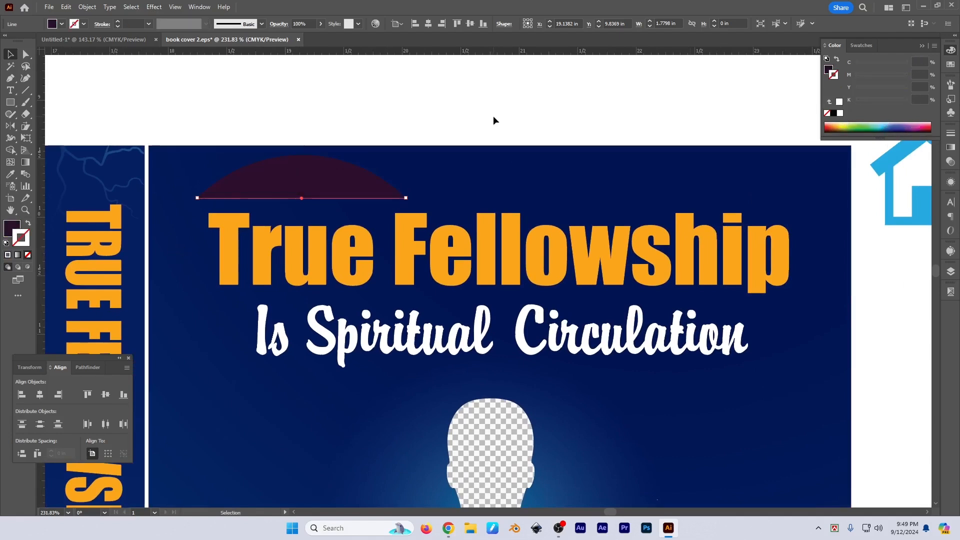
{"action": "key", "text": "ctrl+z"}
{"action": "key", "text": "ctrl+z"}
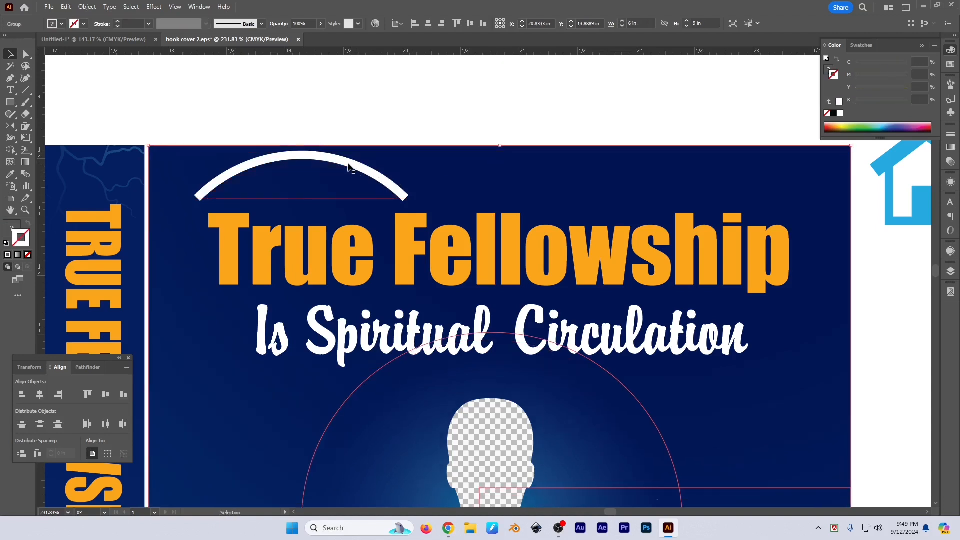
Step: Move the arched line about 0.3 in to the right and add a horizontal Fish warp with 50% bend
{"action": "left_click", "coordinate": [303, 199]}
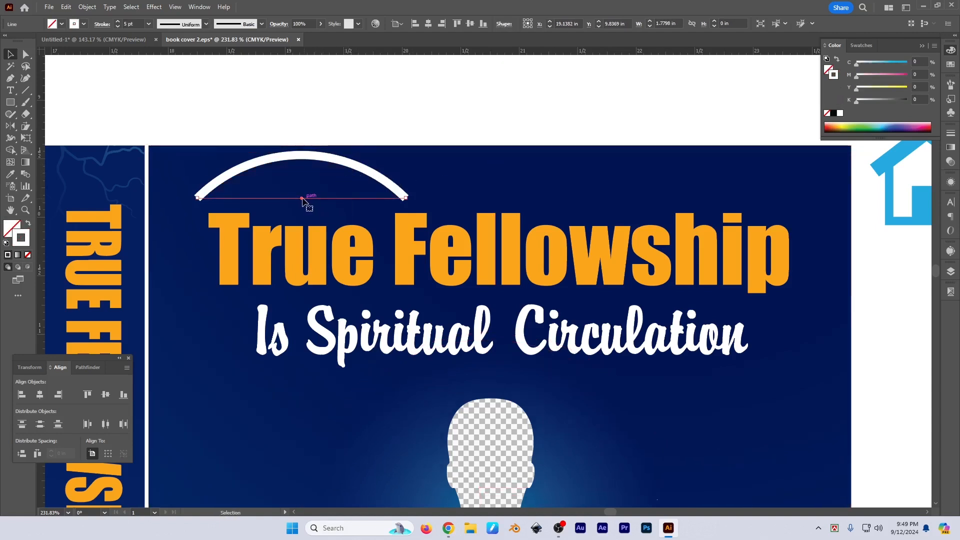
{"action": "left_click_drag", "start_coordinate": [303, 199], "coordinate": [366, 206]}
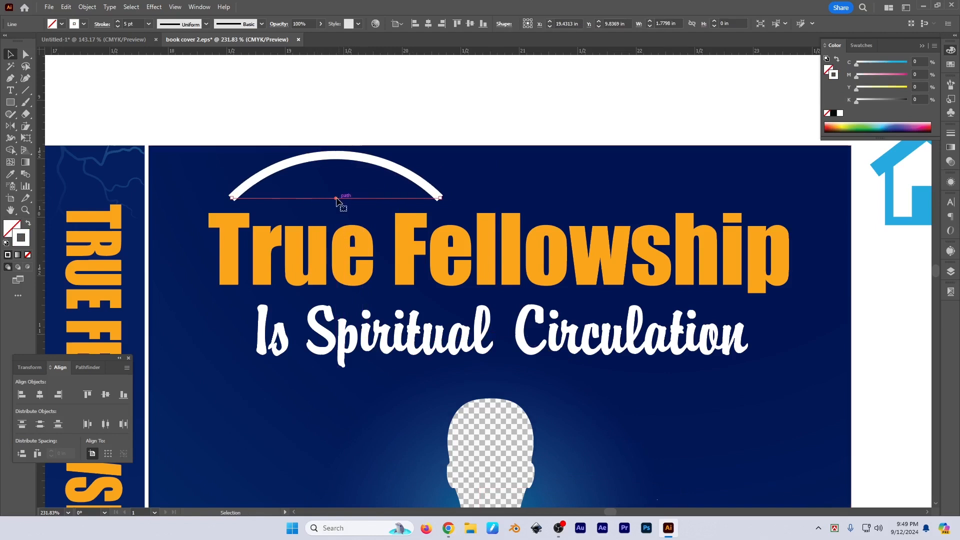
{"action": "left_click", "coordinate": [87, 7]}
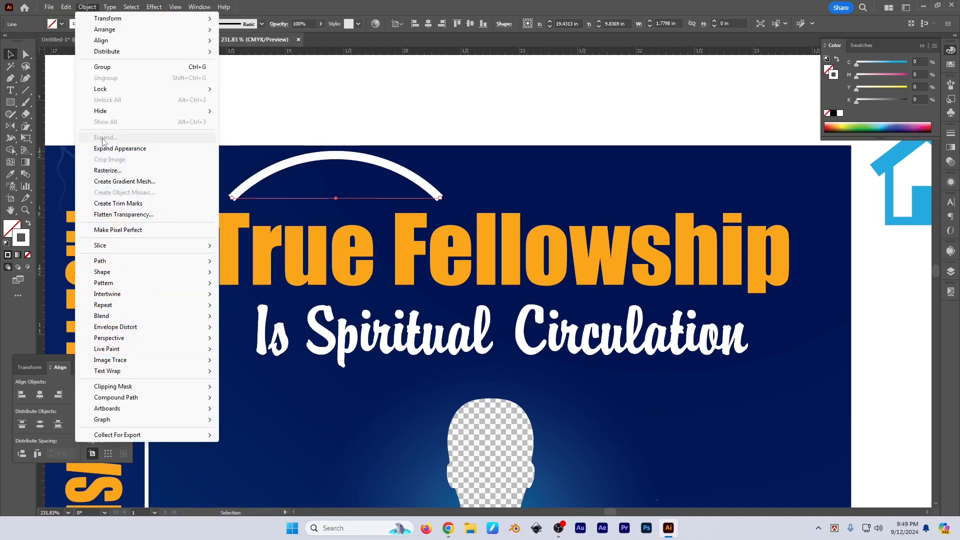
{"action": "mouse_move", "coordinate": [154, 7]}
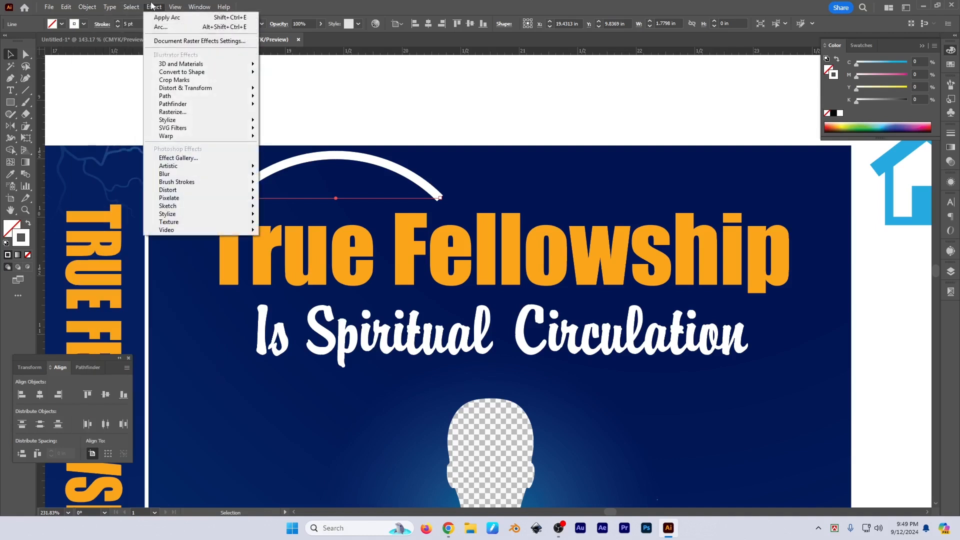
{"action": "mouse_move", "coordinate": [182, 137]}
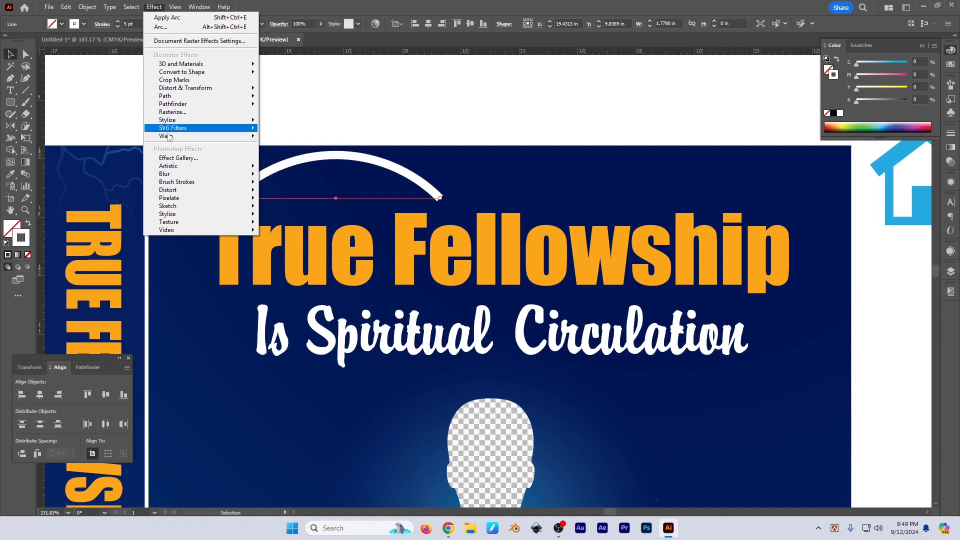
{"action": "left_click", "coordinate": [295, 237]}
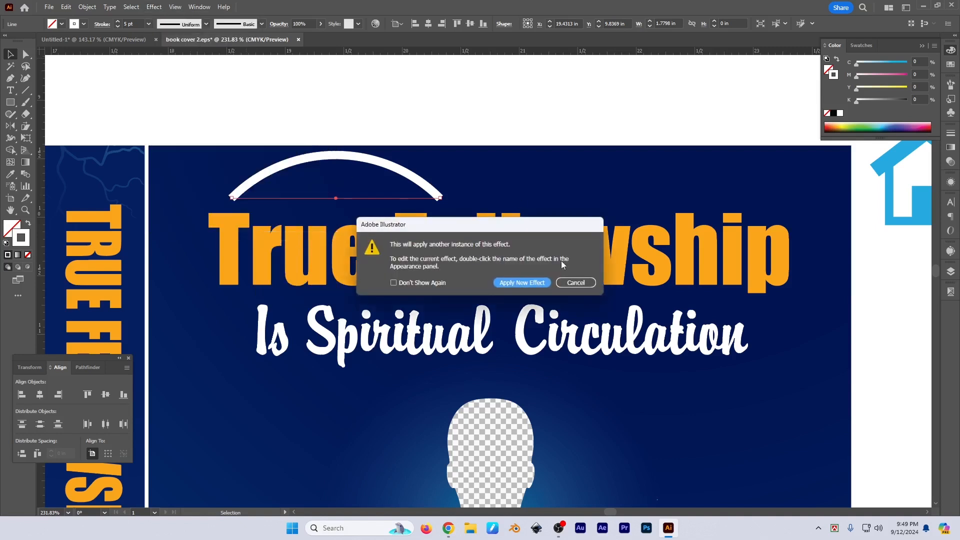
{"action": "left_click", "coordinate": [532, 283]}
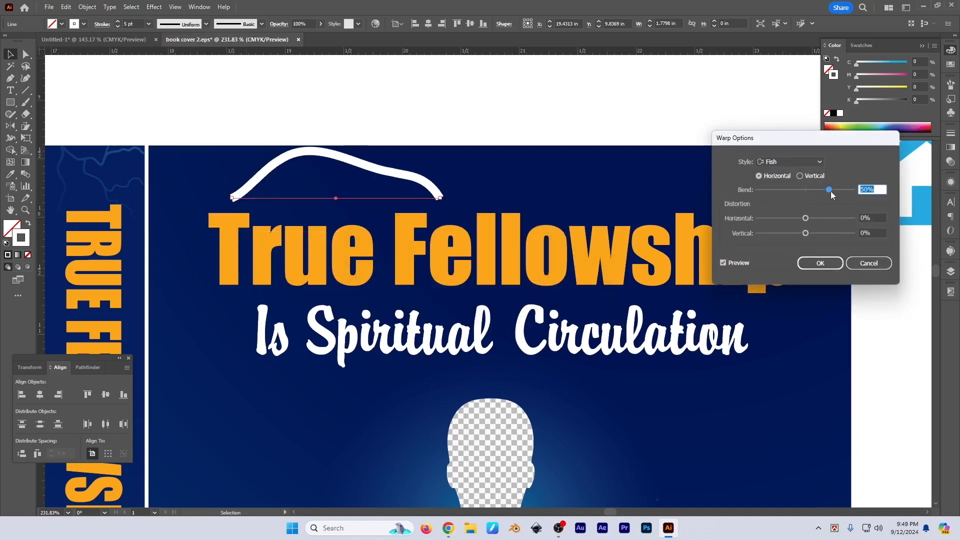
{"action": "left_click", "coordinate": [822, 264]}
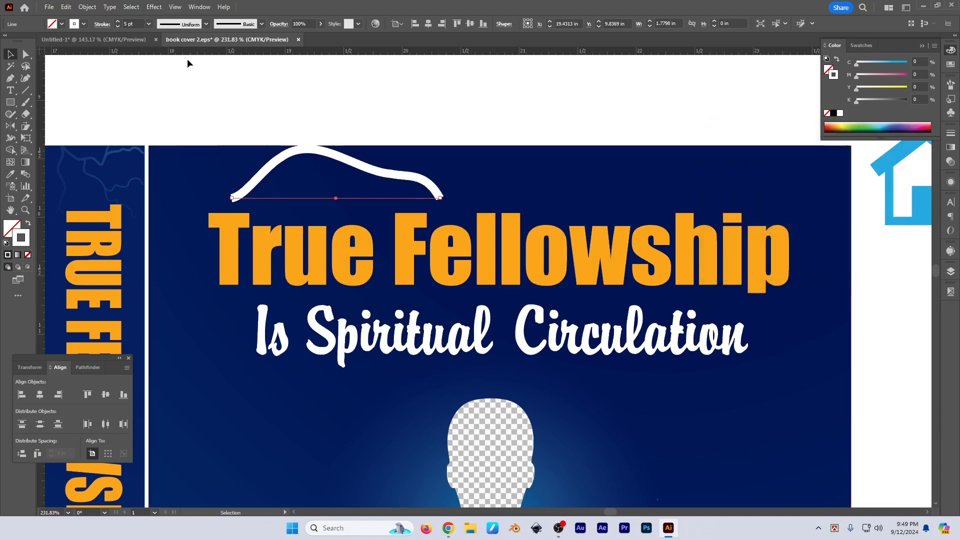
Step: Expand the appearance of the warped line and nudge the resulting path slightly down and to the left
{"action": "left_click", "coordinate": [87, 8]}
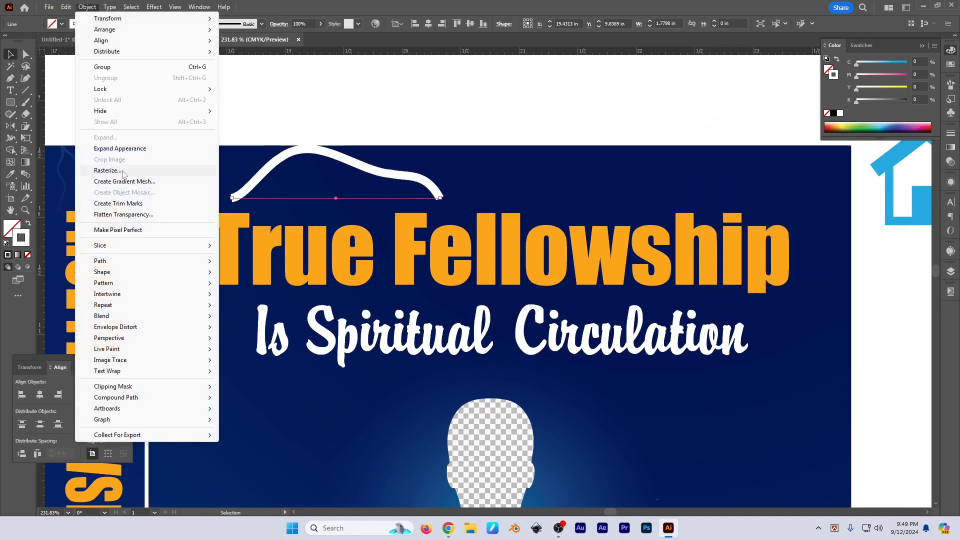
{"action": "left_click", "coordinate": [120, 148]}
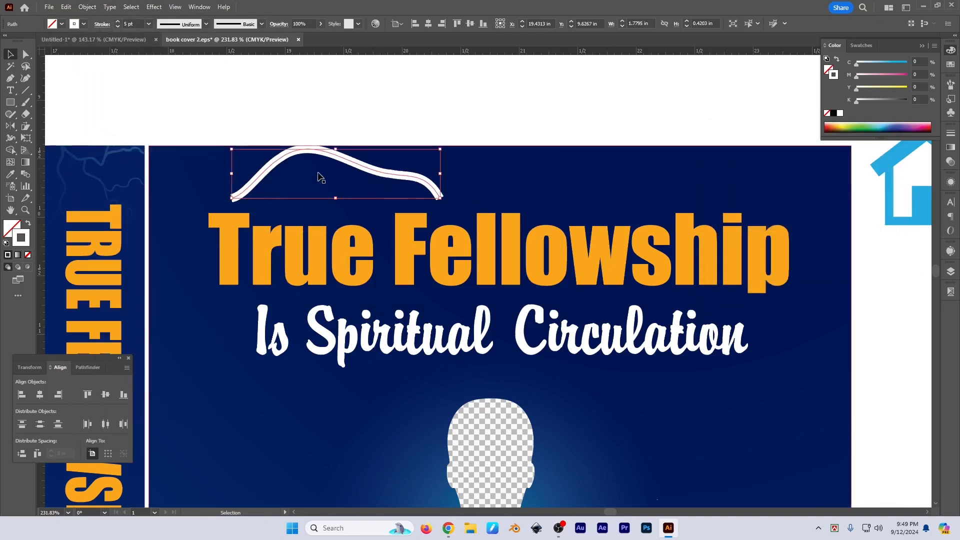
{"action": "scroll", "coordinate": [381, 181], "scroll_direction": "up", "scroll_amount": 3}
{"action": "mouse_move", "coordinate": [377, 189]}
{"action": "left_mouse_down"}
{"action": "mouse_move", "coordinate": [389, 192]}
{"action": "mouse_move", "coordinate": [391, 179]}
{"action": "left_mouse_up"}
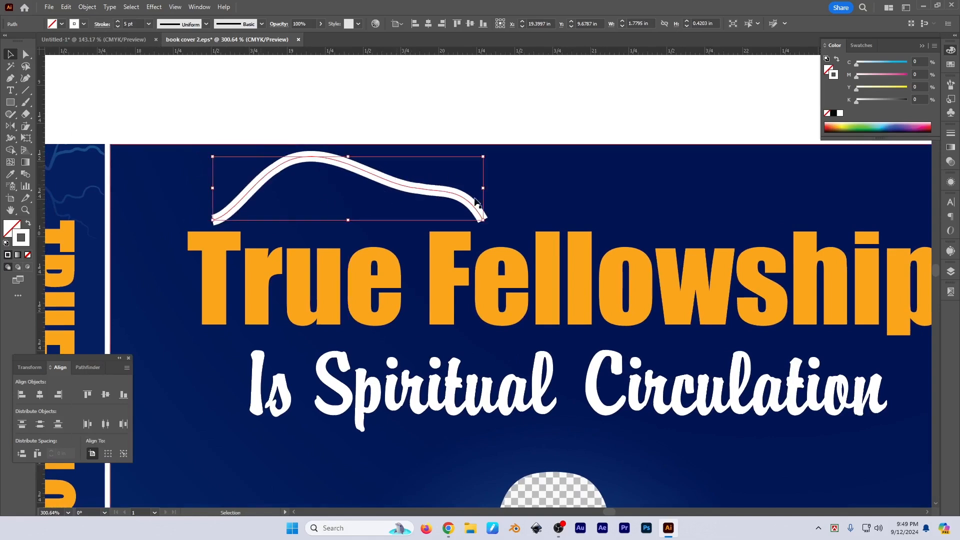
Step: Expand the curved white path with Fill and Stroke enabled and deselect it
{"action": "left_click", "coordinate": [88, 8]}
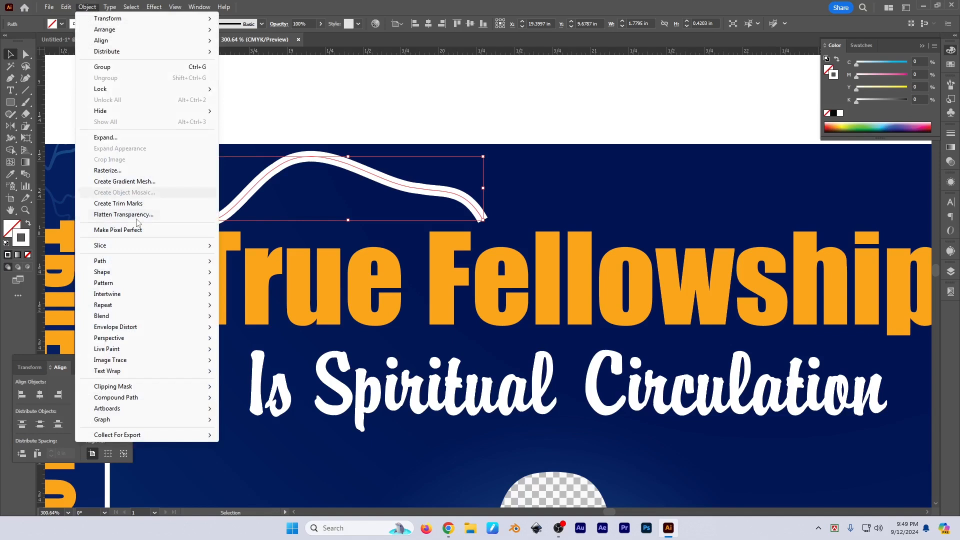
{"action": "left_click", "coordinate": [105, 137]}
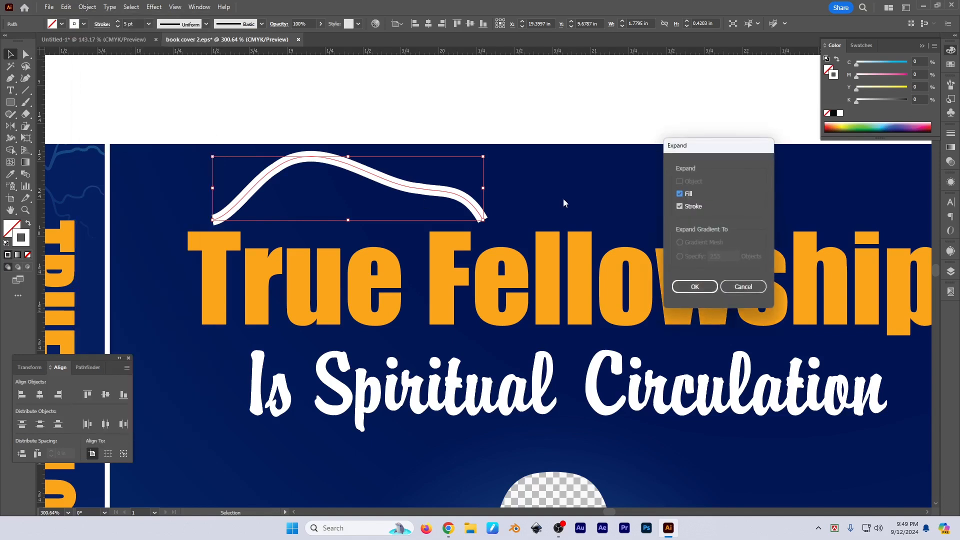
{"action": "left_click", "coordinate": [695, 287]}
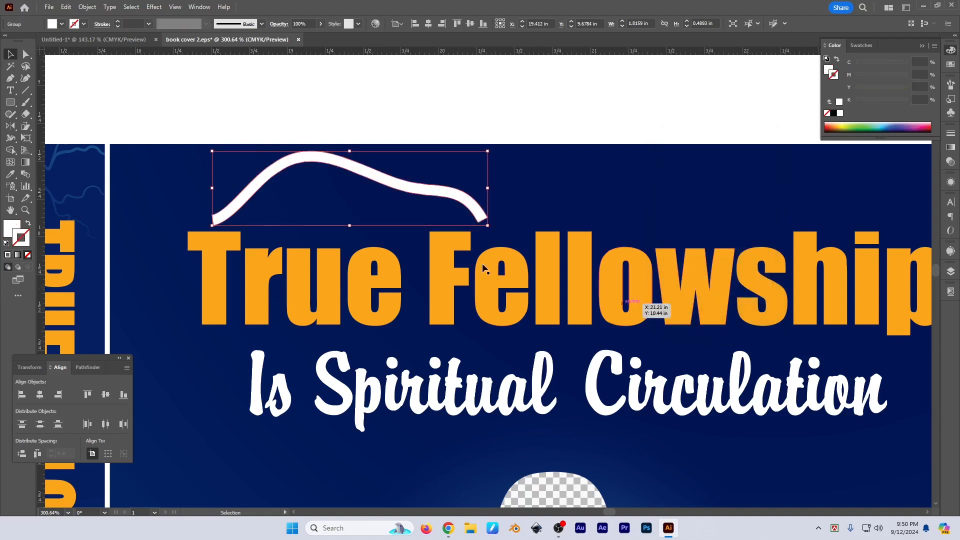
{"action": "left_click", "coordinate": [427, 136]}
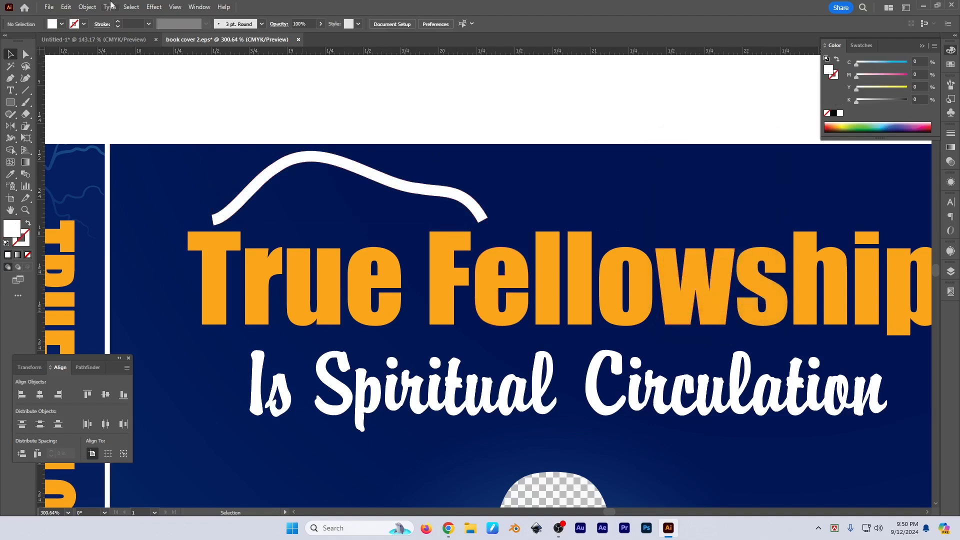
{"action": "left_click", "coordinate": [83, 7]}
{"action": "left_click", "coordinate": [451, 136]}
{"action": "left_click", "coordinate": [386, 180]}
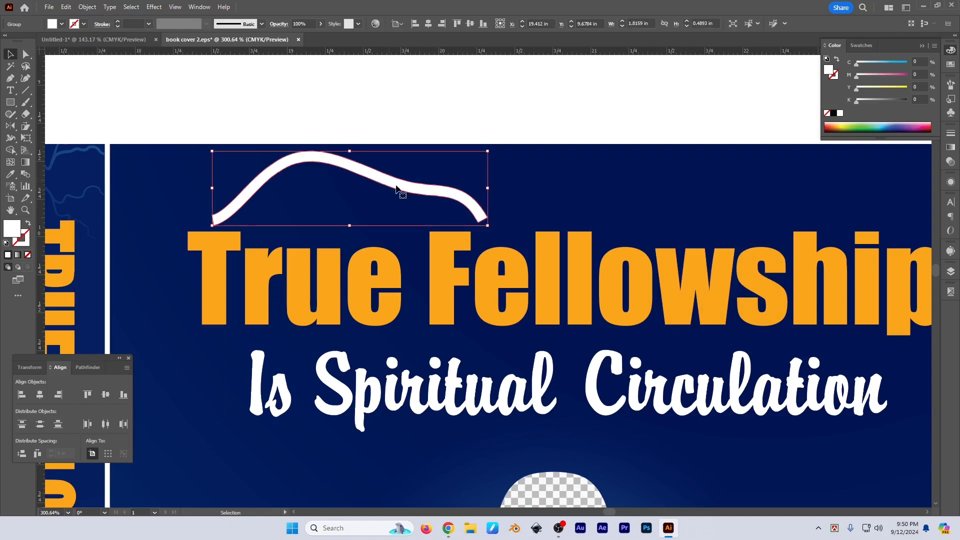
{"action": "scroll", "coordinate": [396, 189], "scroll_direction": "down", "scroll_amount": 2}
{"action": "left_click", "coordinate": [87, 7]}
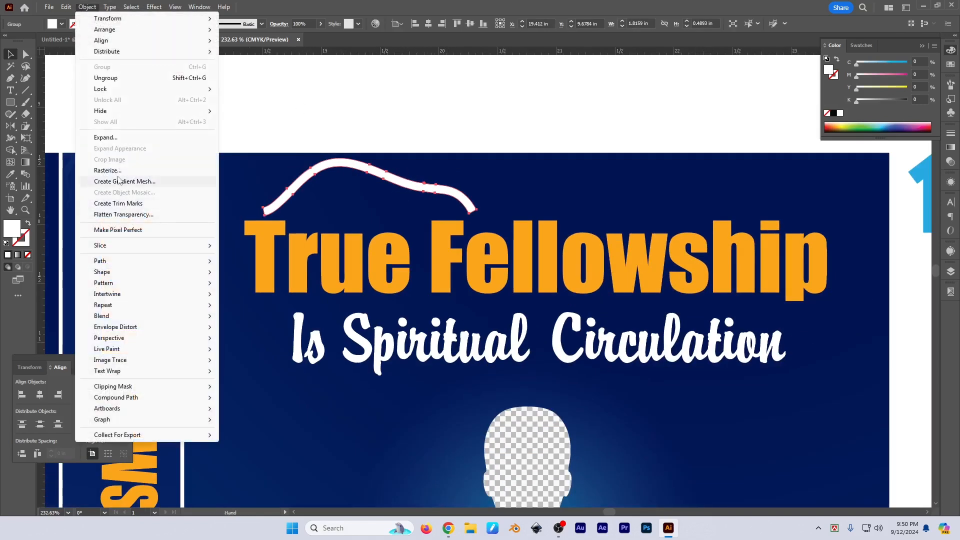
{"action": "left_click", "coordinate": [324, 109]}
Step: Delete the blue house icon beside the front cover
{"action": "scroll", "coordinate": [349, 124], "scroll_direction": "down", "scroll_amount": 5}
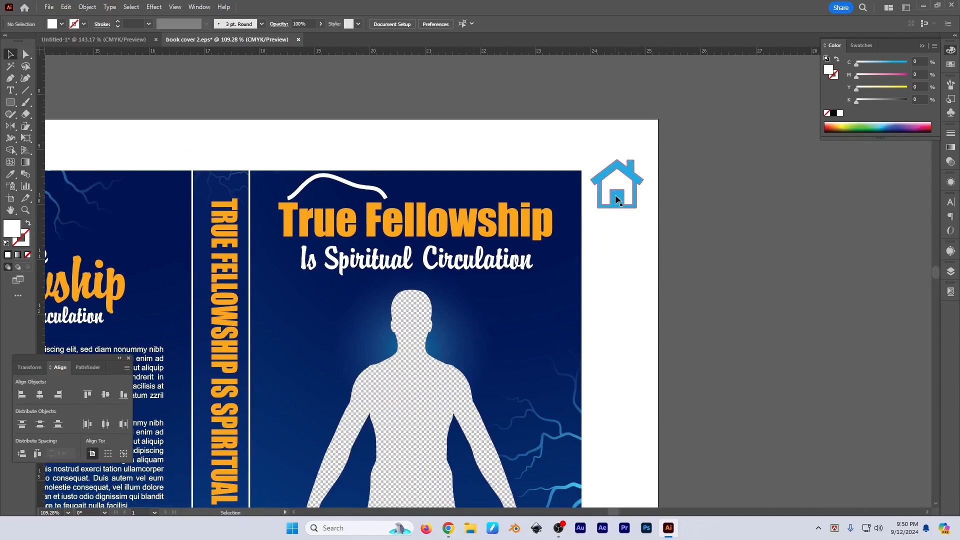
{"action": "left_click", "coordinate": [616, 200]}
{"action": "scroll", "coordinate": [650, 285], "scroll_direction": "down", "scroll_amount": 1}
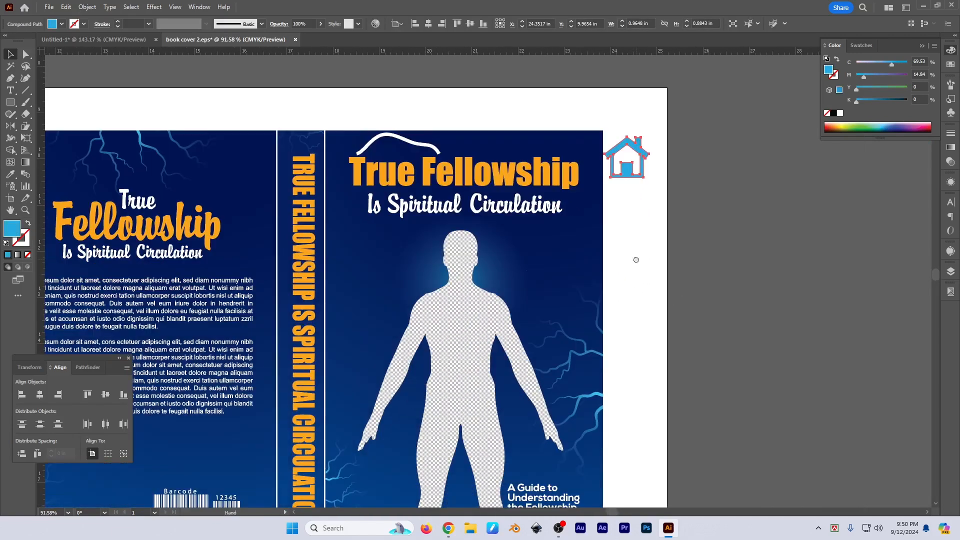
{"action": "left_click_drag", "start_coordinate": [636, 260], "coordinate": [637, 255]}
{"action": "left_click", "coordinate": [639, 231]}
{"action": "left_click_drag", "start_coordinate": [626, 170], "coordinate": [632, 174]}
{"action": "key", "text": "Delete"}
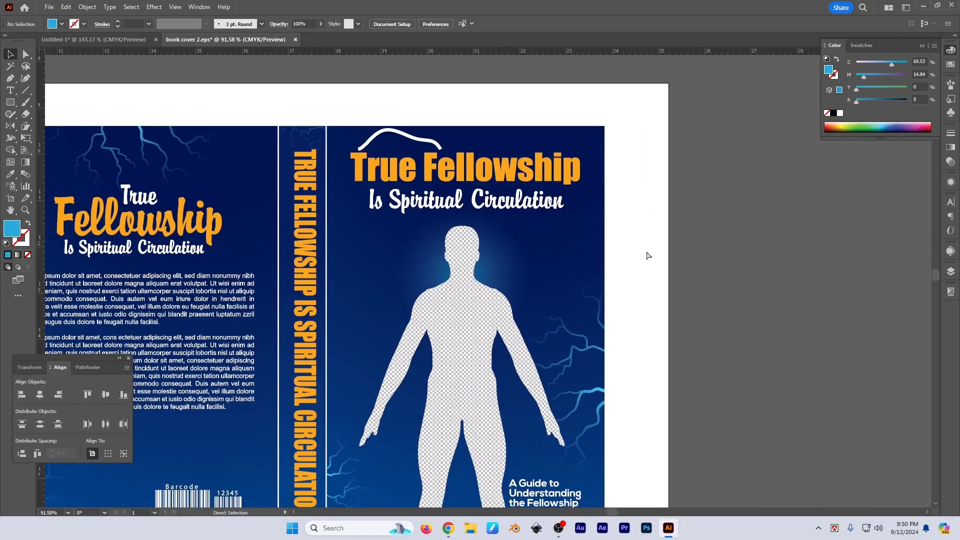
Step: Open the Flyer 3 JPG image from the Flyer_Leaflet & Poster book cover folder
{"action": "key", "text": "ctrl+o"}
{"action": "scroll", "coordinate": [396, 225], "scroll_direction": "down", "scroll_amount": 5}
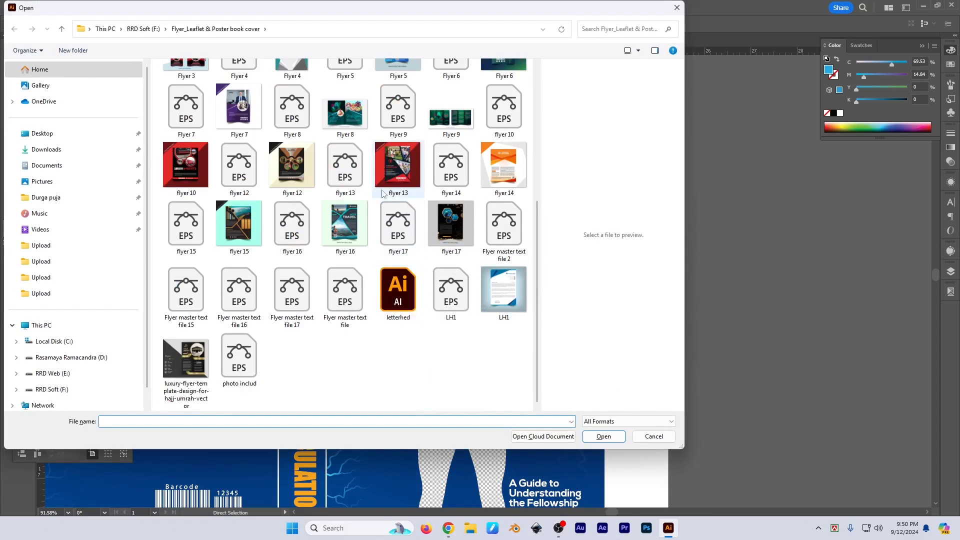
{"action": "scroll", "coordinate": [398, 220], "scroll_direction": "up", "scroll_amount": 5}
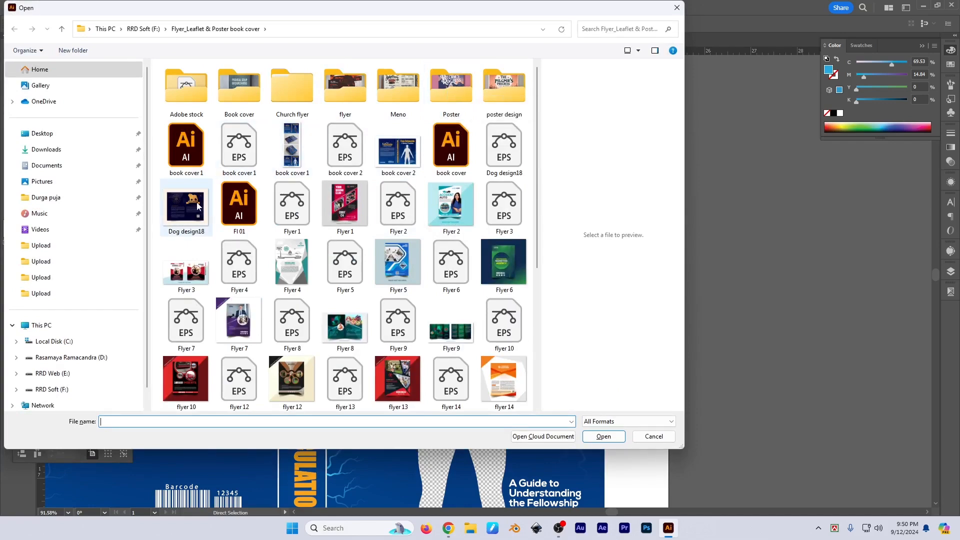
{"action": "double_click", "coordinate": [192, 272]}
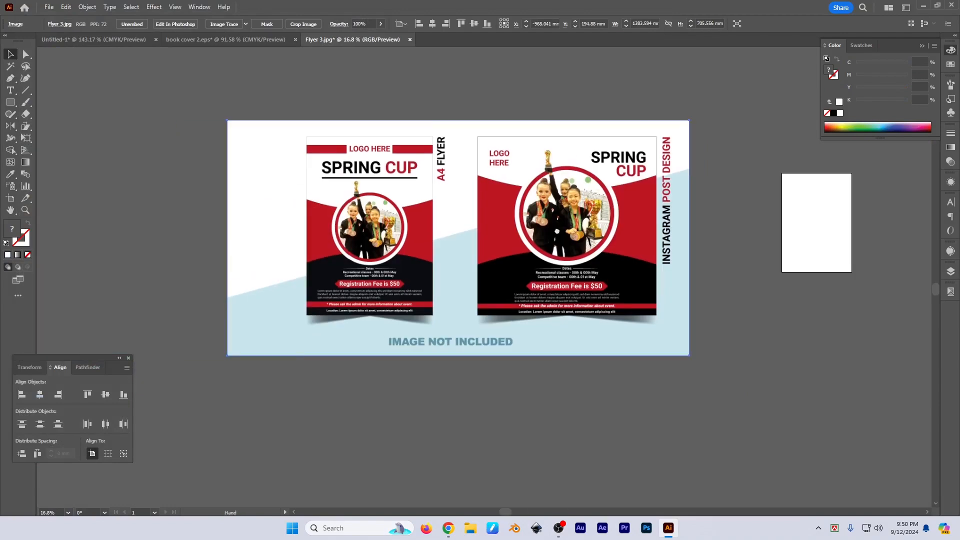
Step: Transfer the Flyer 3 image into the book cover document and close its source file without saving
{"action": "key", "text": "Delete"}
{"action": "key", "text": "ctrl+w"}
{"action": "key", "text": "n"}
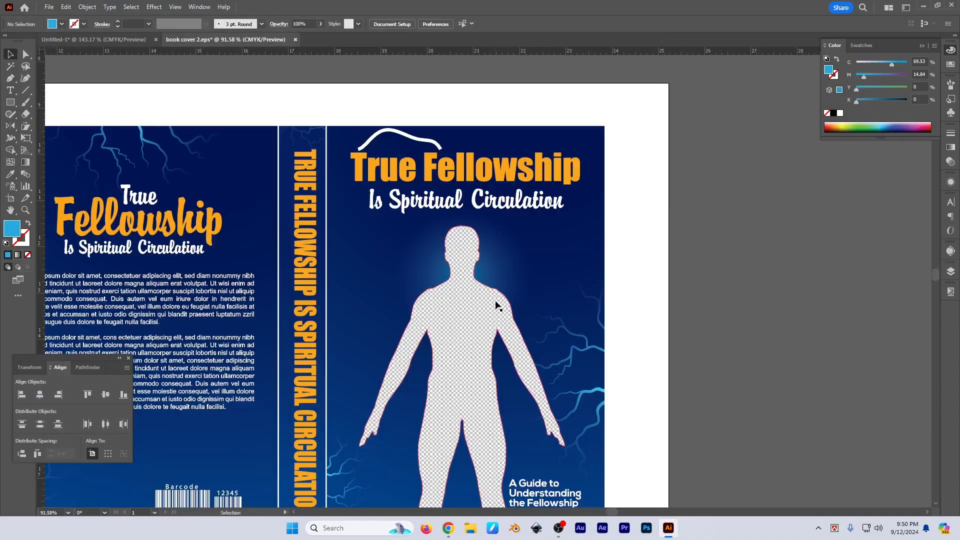
{"action": "left_click_drag", "start_coordinate": [752, 289], "coordinate": [729, 283]}
{"action": "key", "text": "ctrl+v"}
Step: Scale the pasted Spring Cup flyer image to 50%
{"action": "left_click_drag", "start_coordinate": [570, 264], "coordinate": [419, 226]}
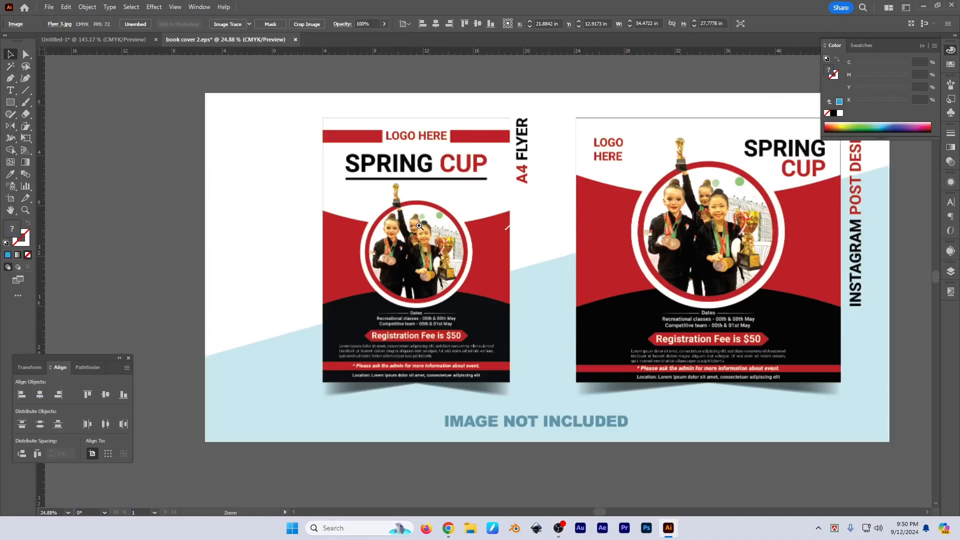
{"action": "left_click_drag", "start_coordinate": [687, 236], "coordinate": [524, 253]}
{"action": "key", "text": "s"}
{"action": "key", "text": "Return"}
{"action": "type", "text": "50"}
{"action": "key", "text": "Return"}
{"action": "key", "text": "v"}
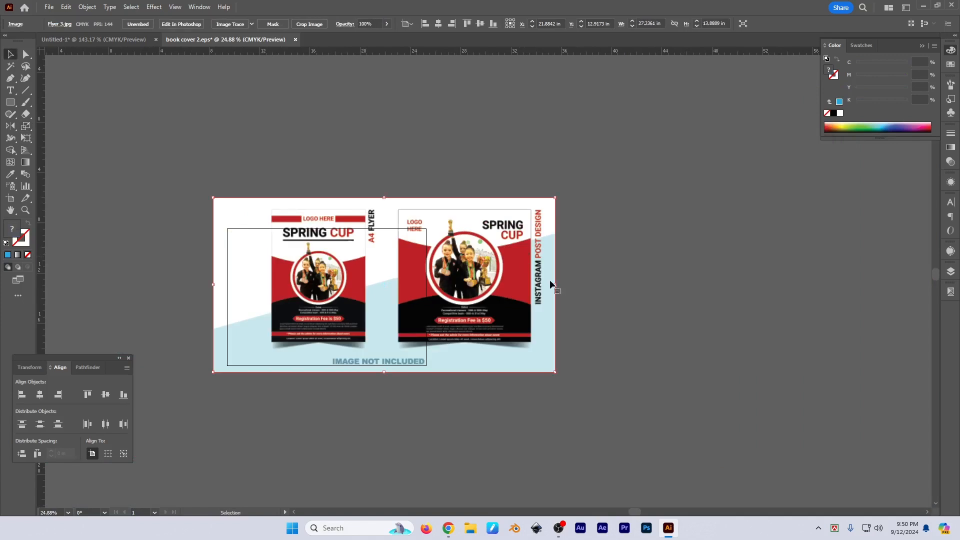
Step: Position the Spring Cup flyer image on the blank canvas beside the front cover
{"action": "left_click_drag", "start_coordinate": [550, 285], "coordinate": [590, 360]}
{"action": "scroll", "coordinate": [501, 350], "scroll_direction": "up", "scroll_amount": 3}
{"action": "key", "text": "ctrl+shift+h"}
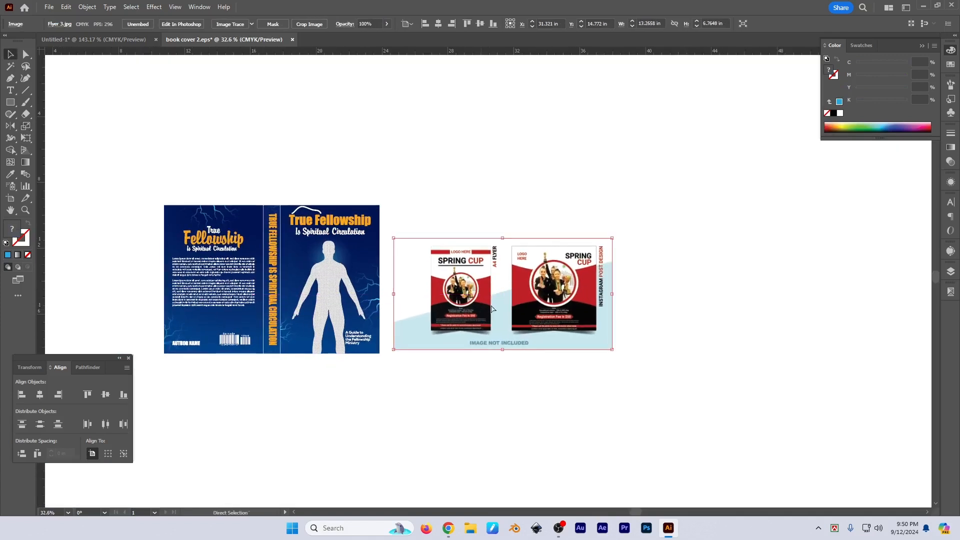
{"action": "scroll", "coordinate": [492, 295], "scroll_direction": "up", "scroll_amount": 4}
{"action": "mouse_move", "coordinate": [544, 322]}
{"action": "left_mouse_down"}
{"action": "mouse_move", "coordinate": [515, 339]}
{"action": "mouse_move", "coordinate": [531, 314]}
{"action": "left_mouse_up"}
{"action": "scroll", "coordinate": [435, 317], "scroll_direction": "up", "scroll_amount": 2}
{"action": "left_click_drag", "start_coordinate": [436, 317], "coordinate": [494, 289]}
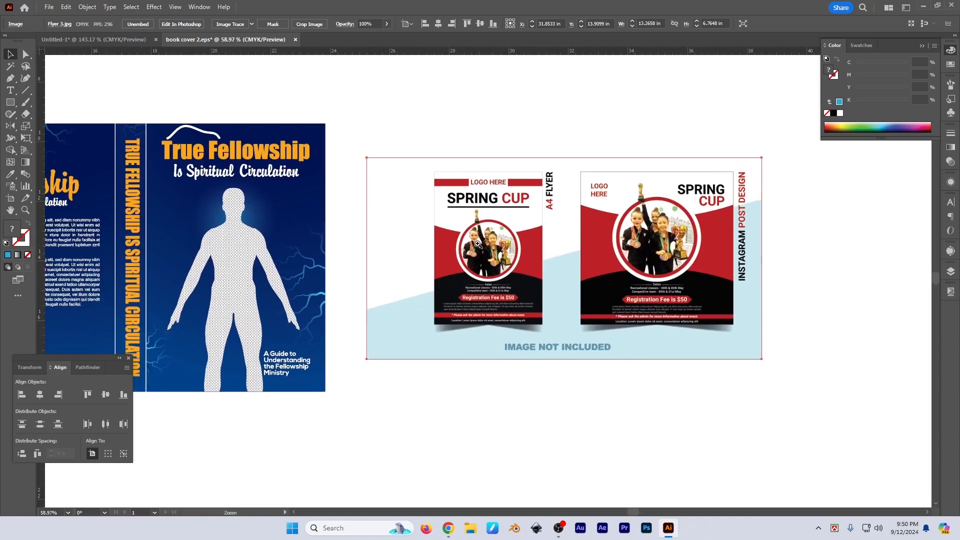
{"action": "scroll", "coordinate": [515, 245], "scroll_direction": "up", "scroll_amount": 5}
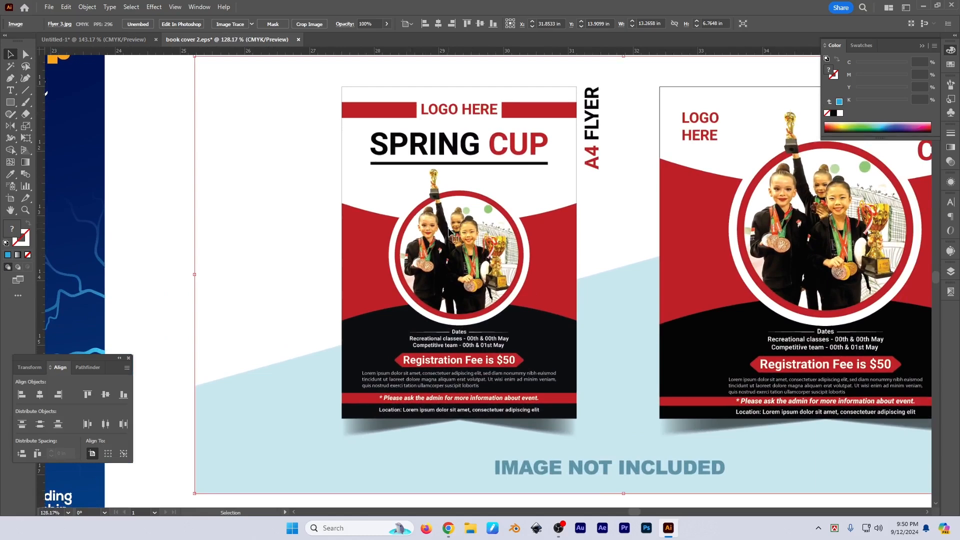
Step: Compare the object commands available for the front cover group with those for the flyer image
{"action": "left_click", "coordinate": [87, 7]}
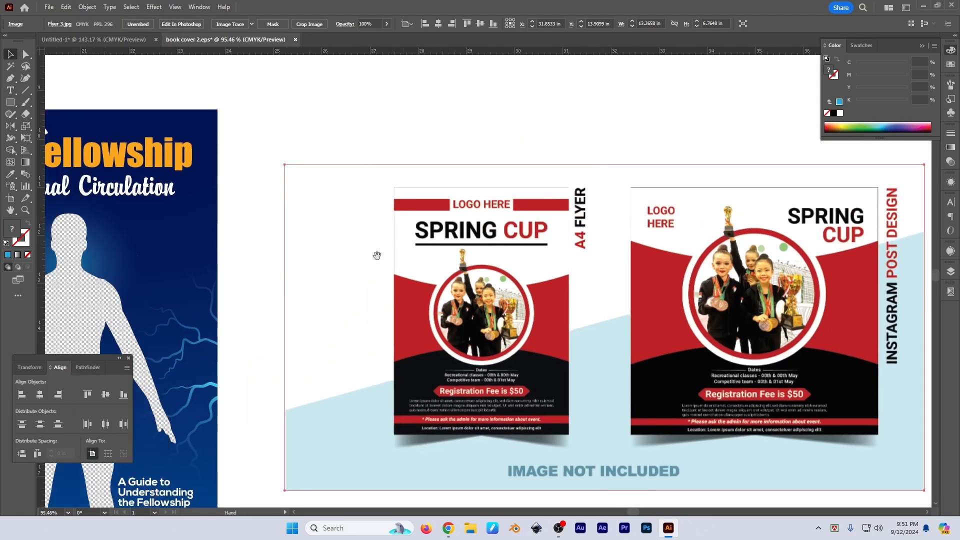
{"action": "left_click", "coordinate": [185, 149]}
{"action": "left_click", "coordinate": [87, 7]}
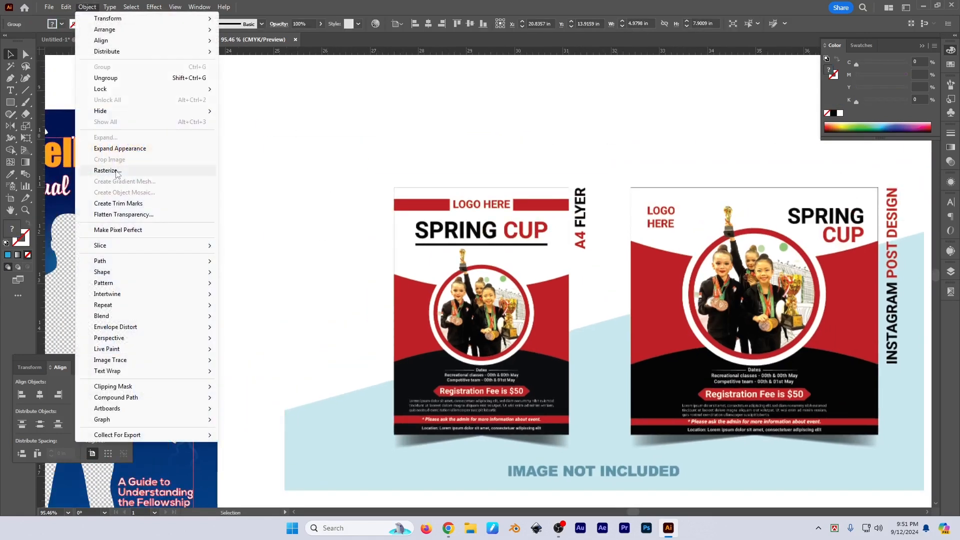
{"action": "left_click", "coordinate": [420, 260]}
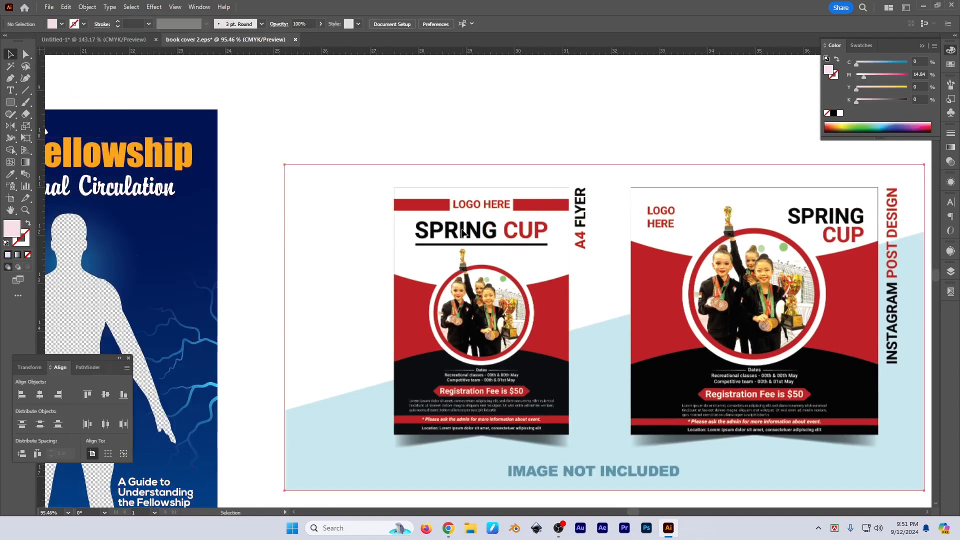
{"action": "left_click_drag", "start_coordinate": [524, 293], "coordinate": [460, 265]}
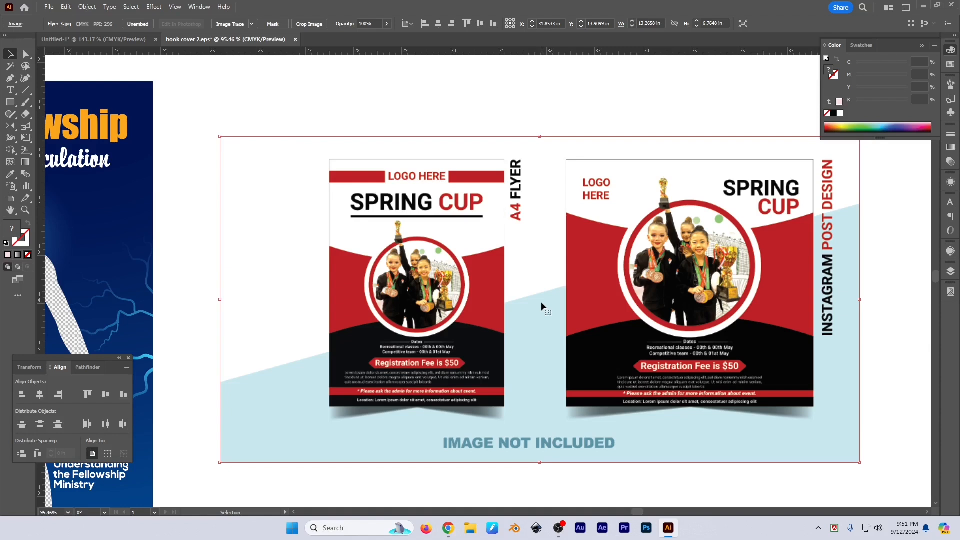
{"action": "right_click", "coordinate": [397, 226]}
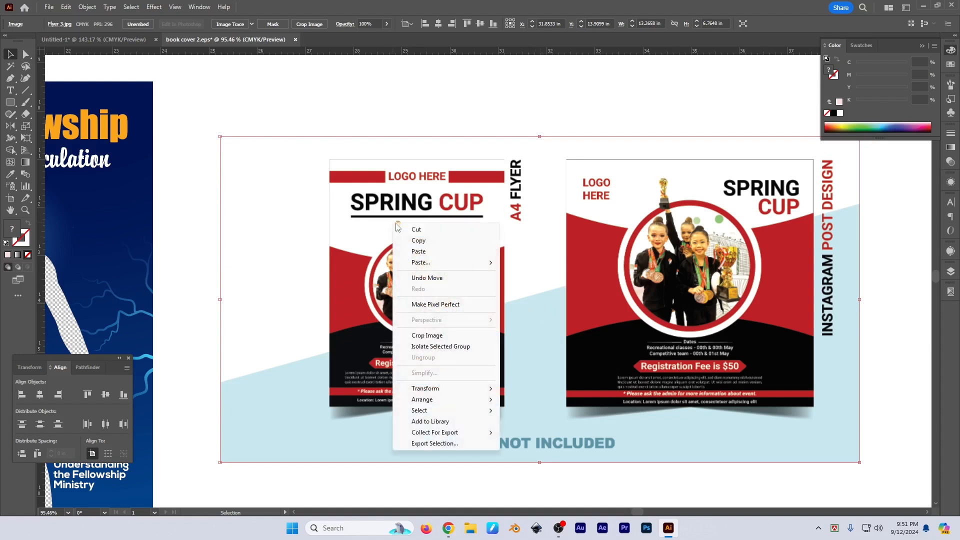
{"action": "left_click", "coordinate": [432, 336]}
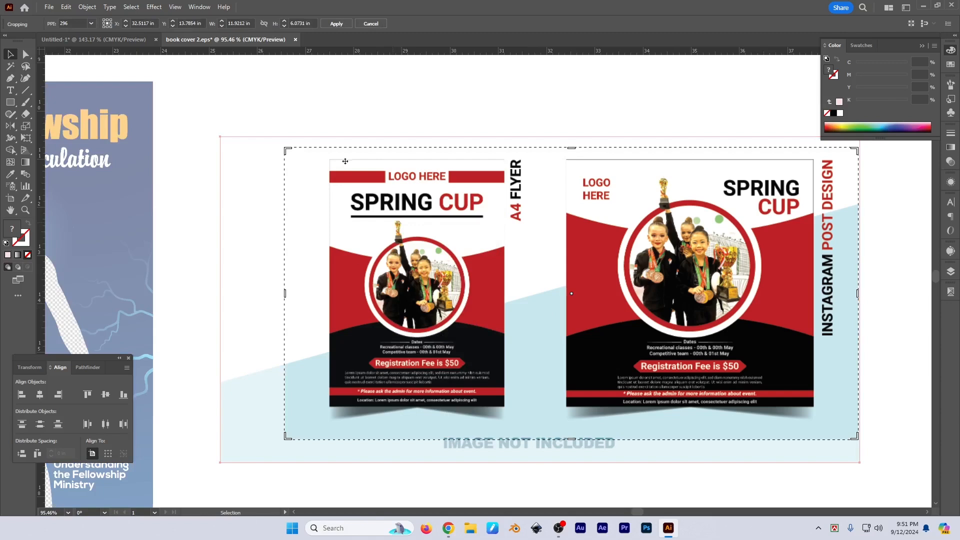
{"action": "key", "text": "Escape"}
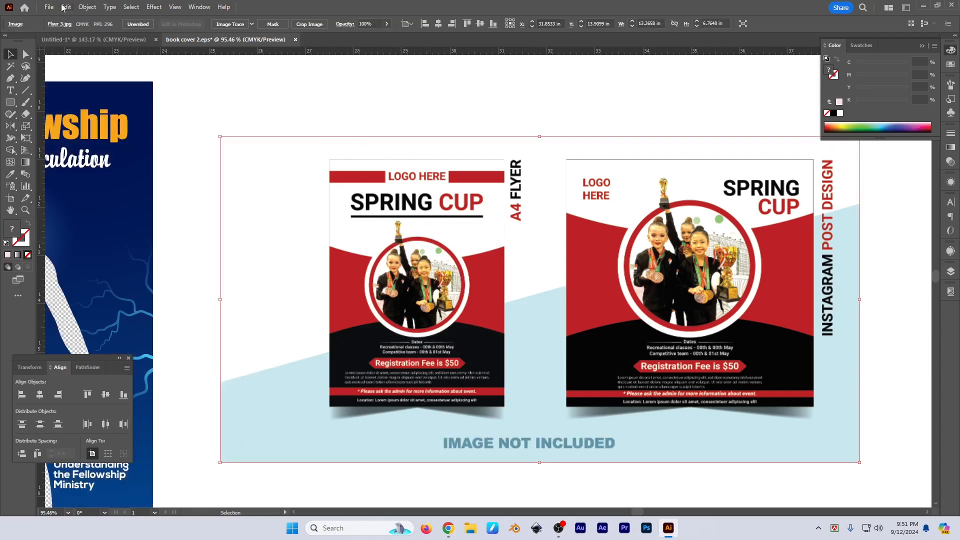
Step: Crop the flyer image to the circular photo area of the A4 flyer, about 3.63 by 2.53 in
{"action": "left_click", "coordinate": [87, 7]}
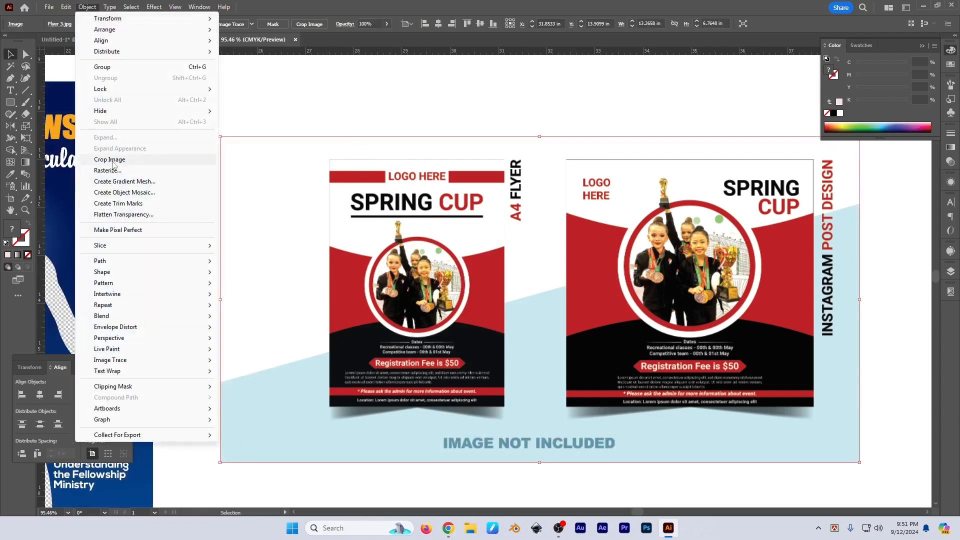
{"action": "left_click", "coordinate": [111, 160]}
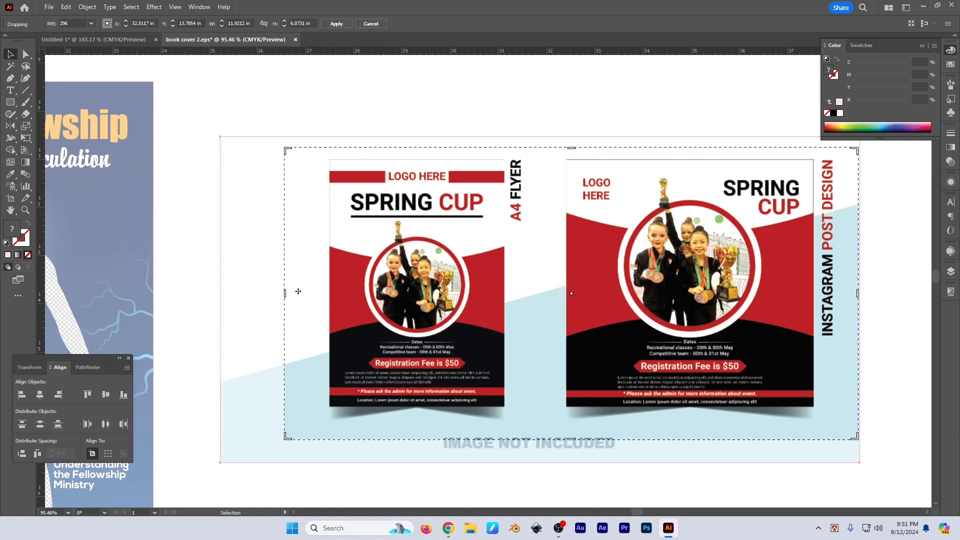
{"action": "left_click_drag", "start_coordinate": [283, 295], "coordinate": [330, 294]}
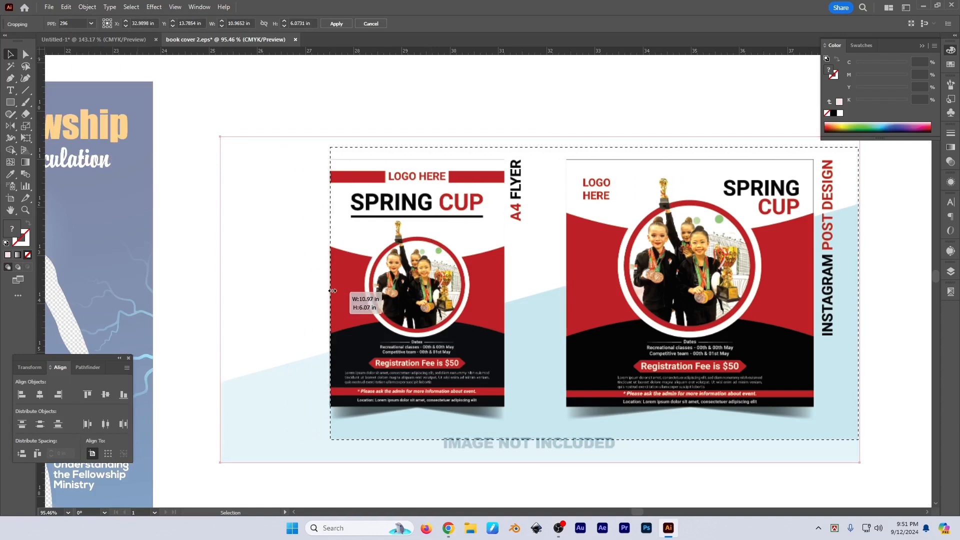
{"action": "left_click_drag", "start_coordinate": [858, 293], "coordinate": [504, 294]}
{"action": "left_click_drag", "start_coordinate": [415, 439], "coordinate": [418, 339]}
{"action": "left_click_drag", "start_coordinate": [419, 150], "coordinate": [417, 220]}
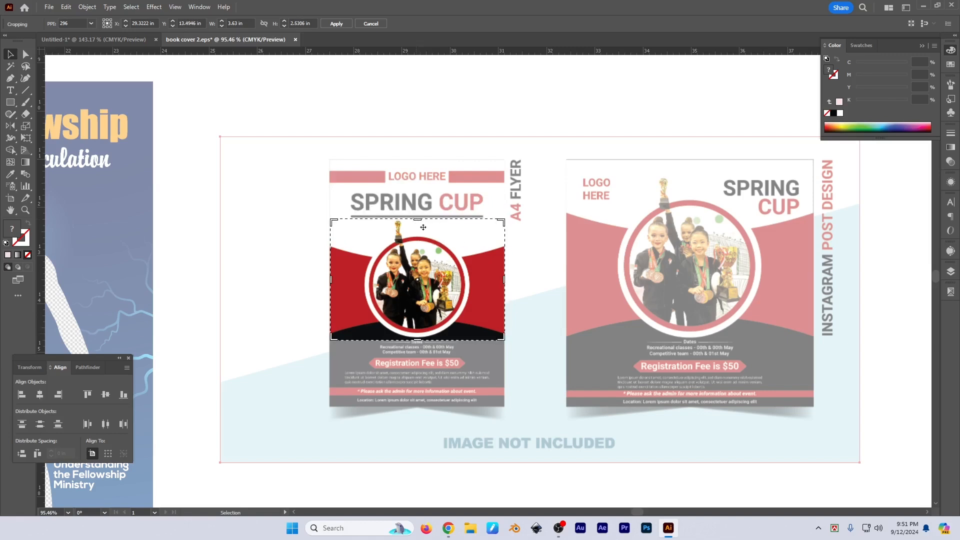
{"action": "key", "text": "Return"}
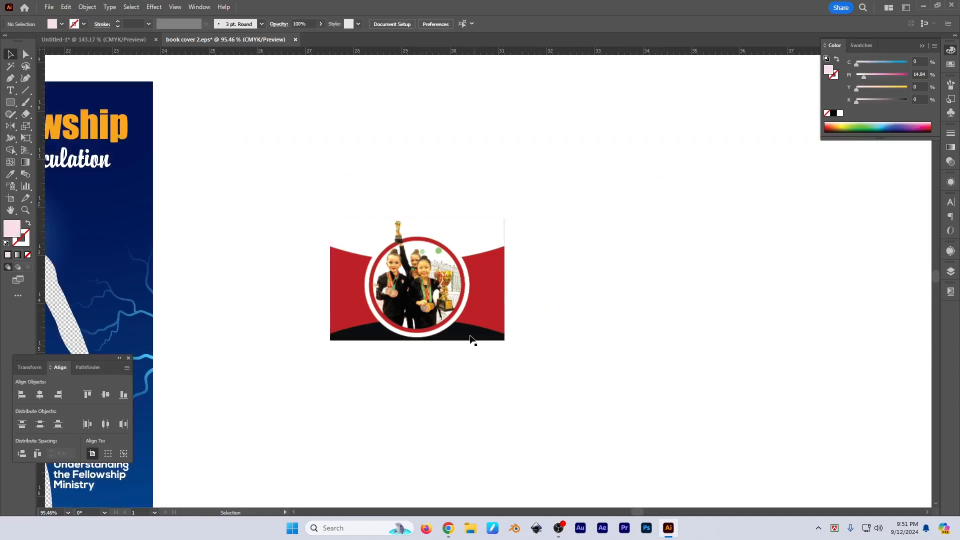
Step: Examine the cropped image and the empty area around it in Outline view, and return to Preview
{"action": "left_click_drag", "start_coordinate": [472, 339], "coordinate": [437, 309]}
{"action": "left_click", "coordinate": [624, 299]}
{"action": "key", "text": "ctrl+y"}
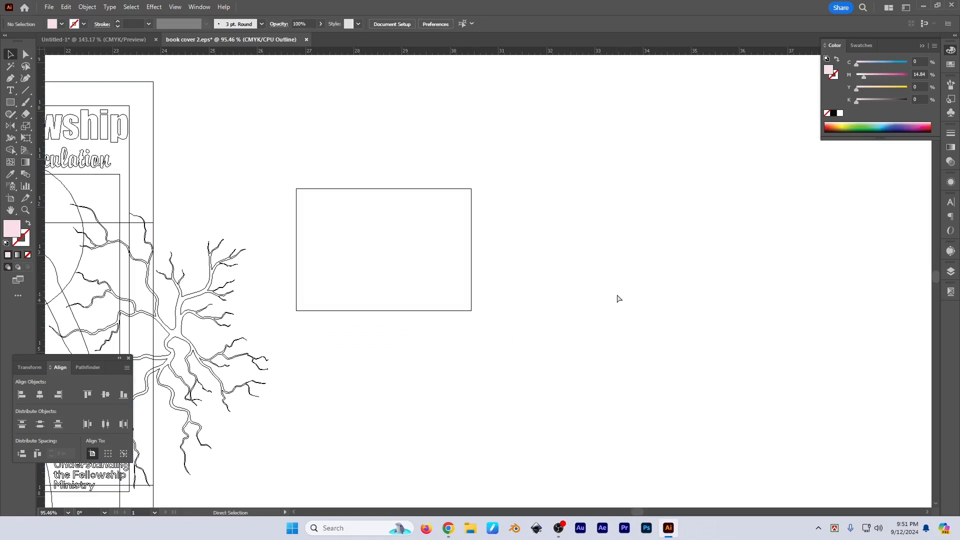
{"action": "left_click_drag", "start_coordinate": [538, 185], "coordinate": [844, 389]}
{"action": "left_click_drag", "start_coordinate": [604, 173], "coordinate": [852, 359]}
{"action": "left_click_drag", "start_coordinate": [674, 270], "coordinate": [843, 379]}
{"action": "left_click_drag", "start_coordinate": [604, 162], "coordinate": [675, 203]}
{"action": "left_click_drag", "start_coordinate": [260, 123], "coordinate": [703, 351]}
{"action": "key", "text": "ctrl+y"}
{"action": "left_click_drag", "start_coordinate": [579, 294], "coordinate": [643, 358]}
{"action": "left_click_drag", "start_coordinate": [643, 359], "coordinate": [745, 348]}
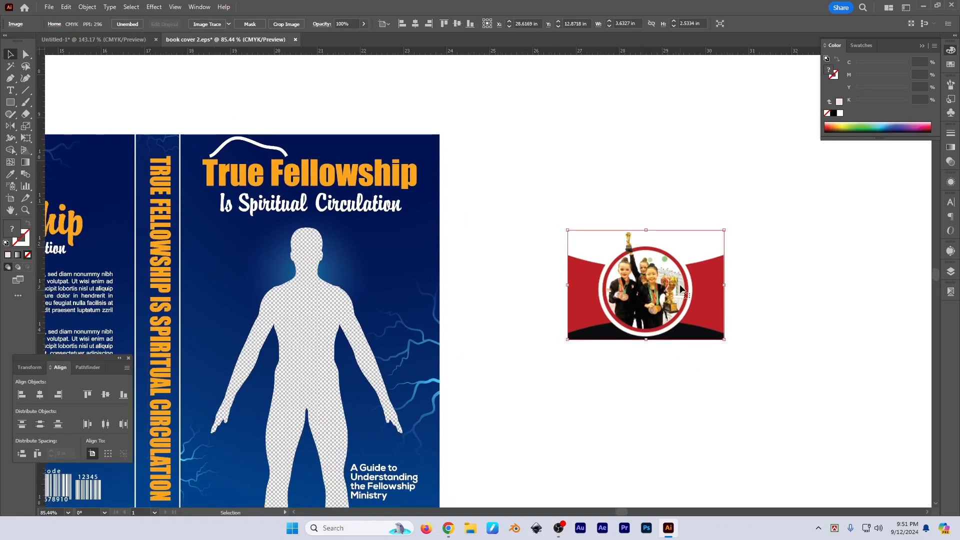
Step: Move the cropped image closer to the front cover
{"action": "left_click_drag", "start_coordinate": [689, 294], "coordinate": [593, 275]}
{"action": "left_click_drag", "start_coordinate": [569, 273], "coordinate": [601, 282]}
{"action": "left_click_drag", "start_coordinate": [601, 282], "coordinate": [637, 291]}
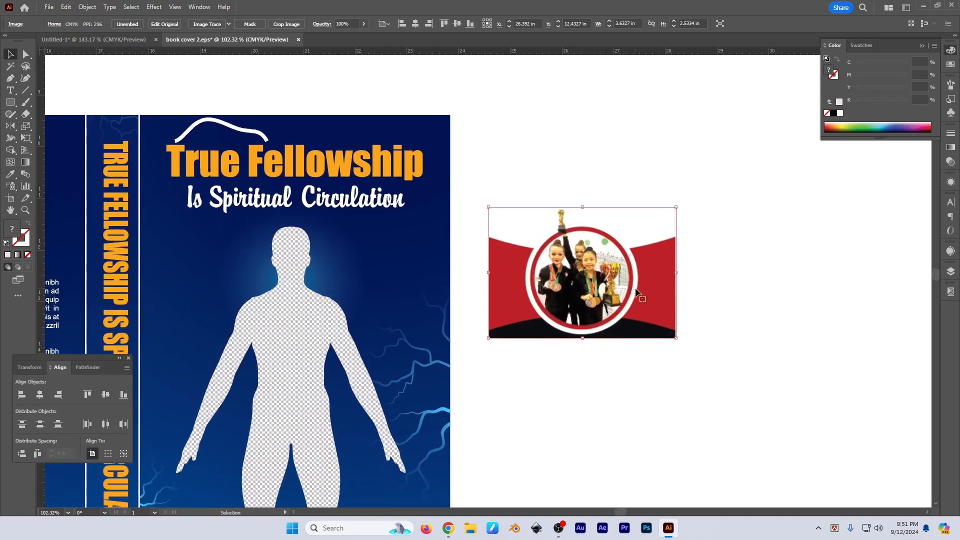
{"action": "left_click", "coordinate": [87, 6]}
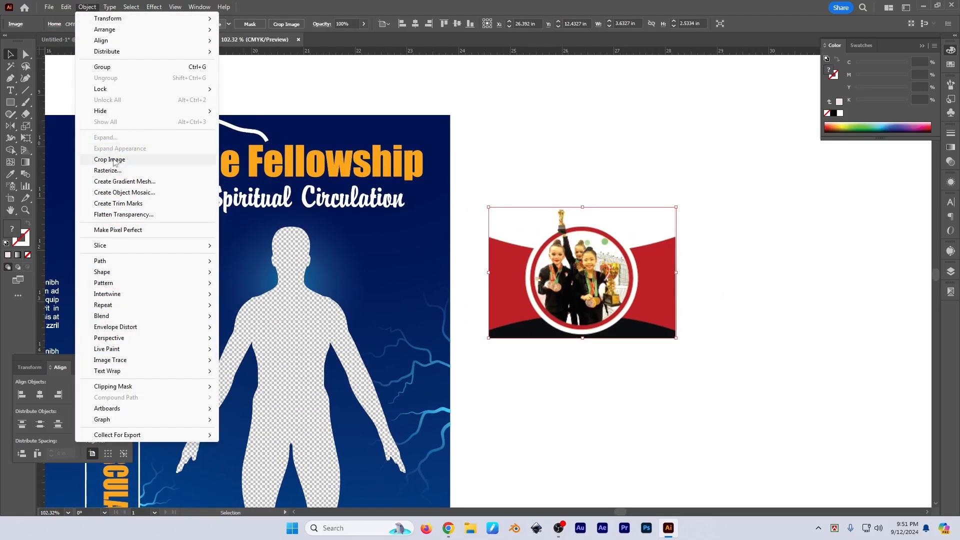
{"action": "left_click", "coordinate": [113, 160]}
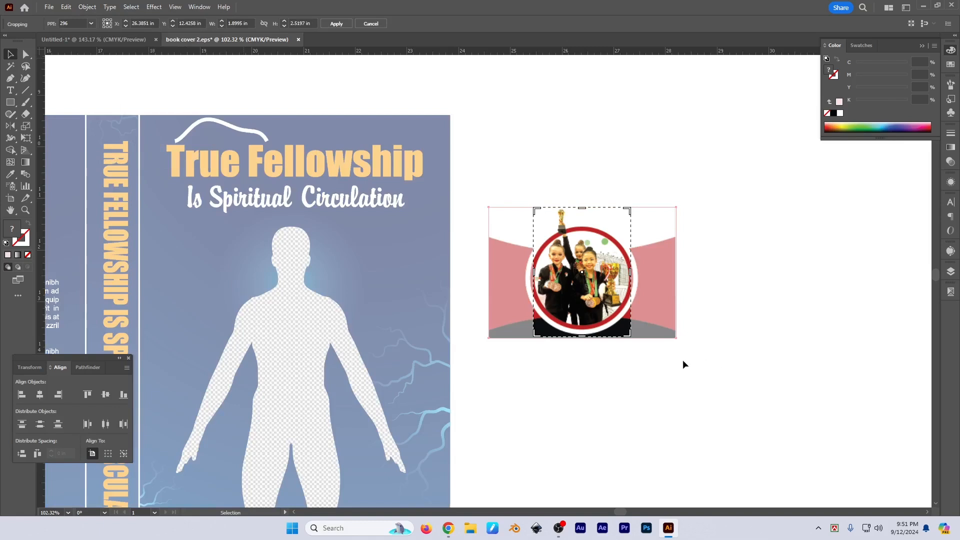
{"action": "left_click_drag", "start_coordinate": [629, 211], "coordinate": [659, 209]}
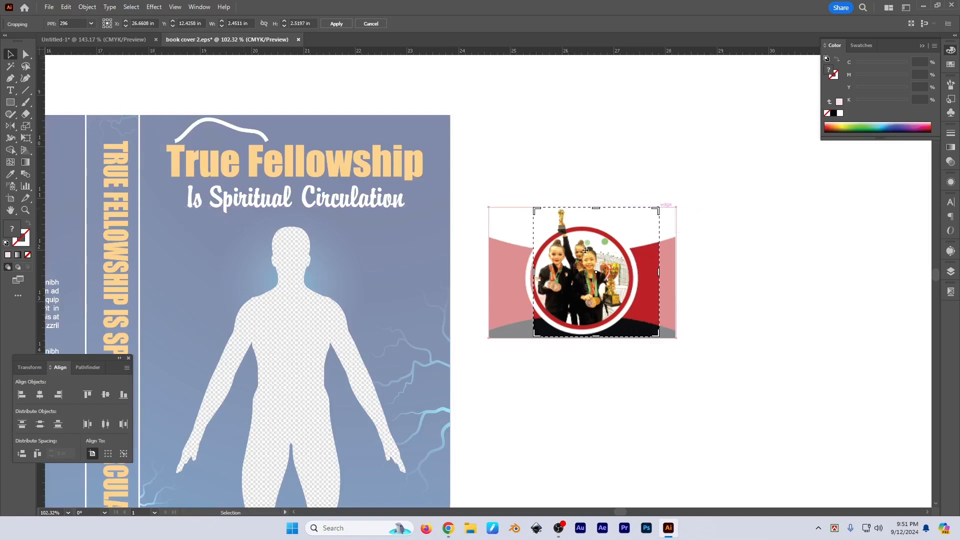
{"action": "key", "text": "Escape"}
Step: Move the cropped image up beside the upper edge of the front cover
{"action": "left_click", "coordinate": [770, 351]}
{"action": "left_click_drag", "start_coordinate": [723, 397], "coordinate": [730, 346]}
{"action": "left_click", "coordinate": [654, 286]}
{"action": "left_click", "coordinate": [695, 324], "text": "alt"}
{"action": "left_click_drag", "start_coordinate": [697, 274], "coordinate": [683, 214]}
{"action": "left_click_drag", "start_coordinate": [728, 243], "coordinate": [621, 275]}
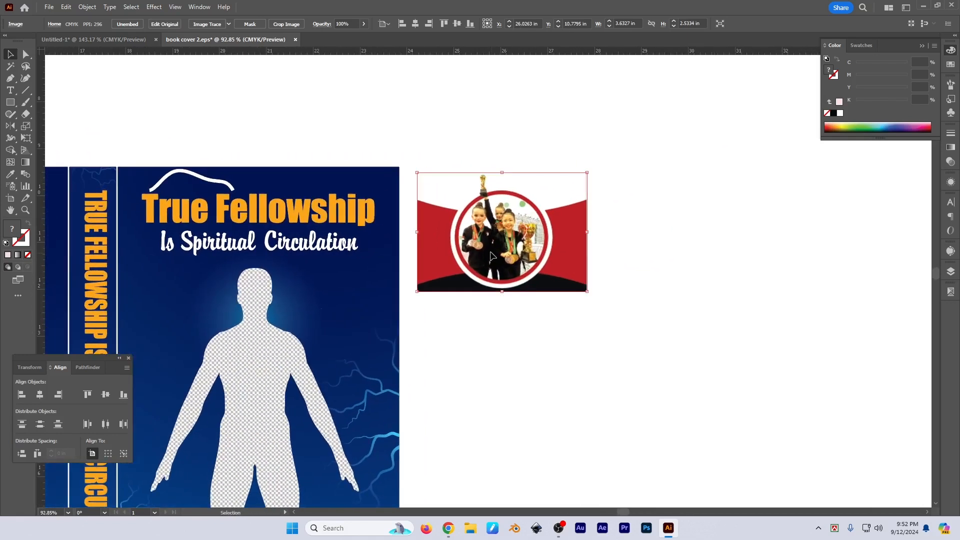
Step: Review the object commands available for the cropped image and deselect it
{"action": "left_click", "coordinate": [87, 7]}
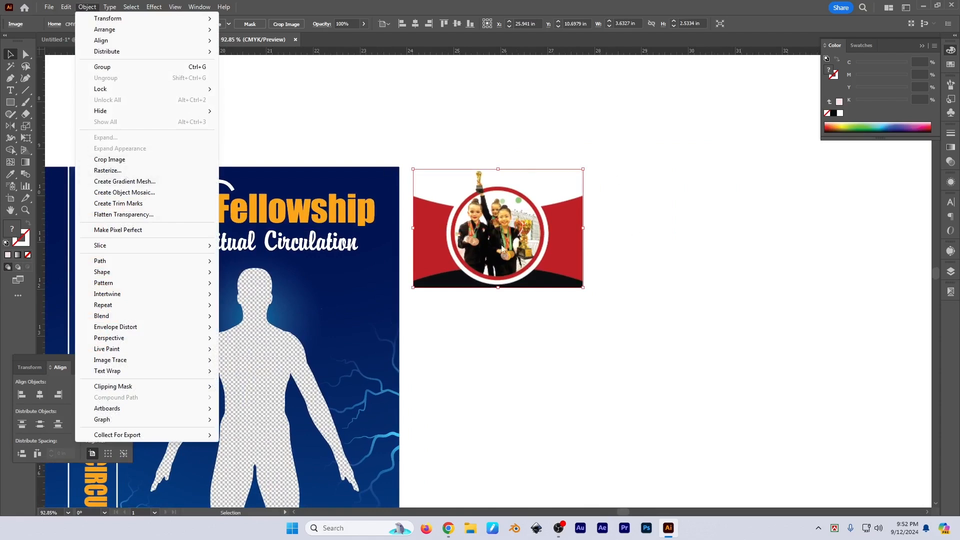
{"action": "left_click", "coordinate": [543, 255]}
{"action": "scroll", "coordinate": [544, 255], "scroll_direction": "down", "scroll_amount": 1}
{"action": "left_click_drag", "start_coordinate": [550, 320], "coordinate": [587, 296]}
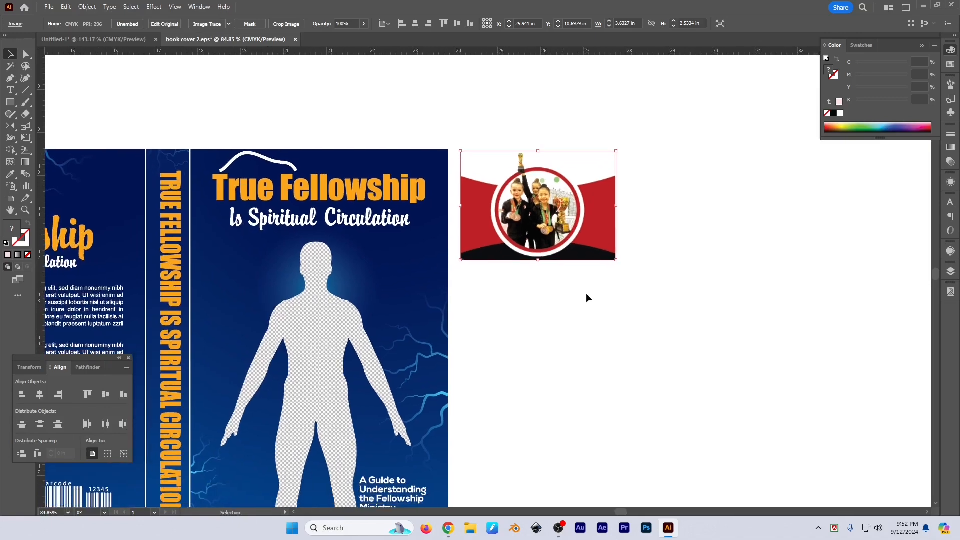
{"action": "left_click", "coordinate": [561, 274]}
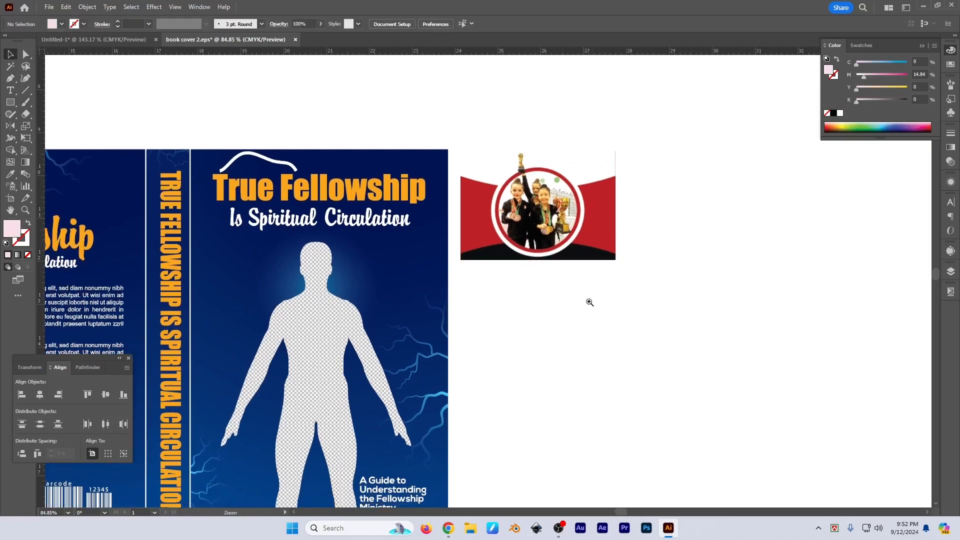
Step: Delete the white curved line above the True Fellowship title on the front cover
{"action": "scroll", "coordinate": [590, 302], "scroll_direction": "down", "scroll_amount": 3}
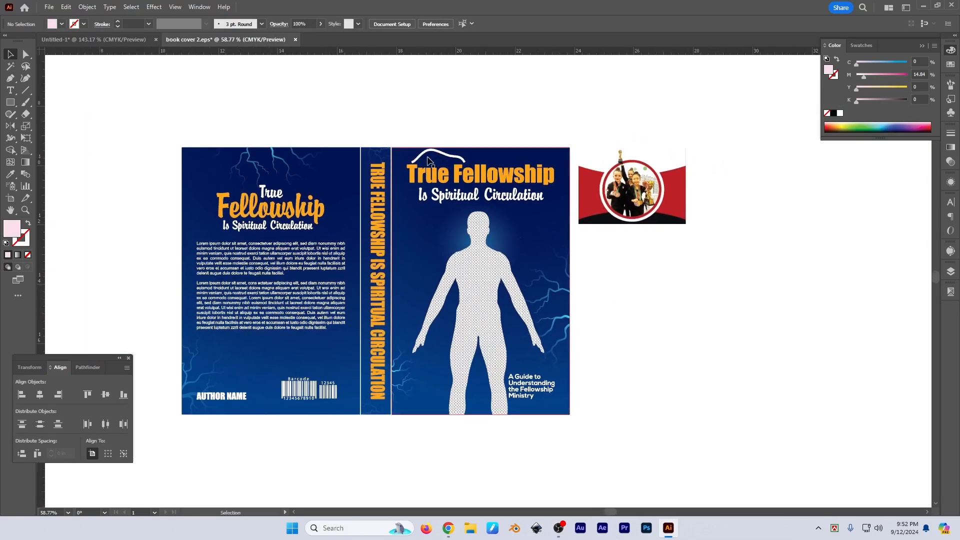
{"action": "left_click", "coordinate": [427, 160]}
{"action": "left_click", "coordinate": [433, 122]}
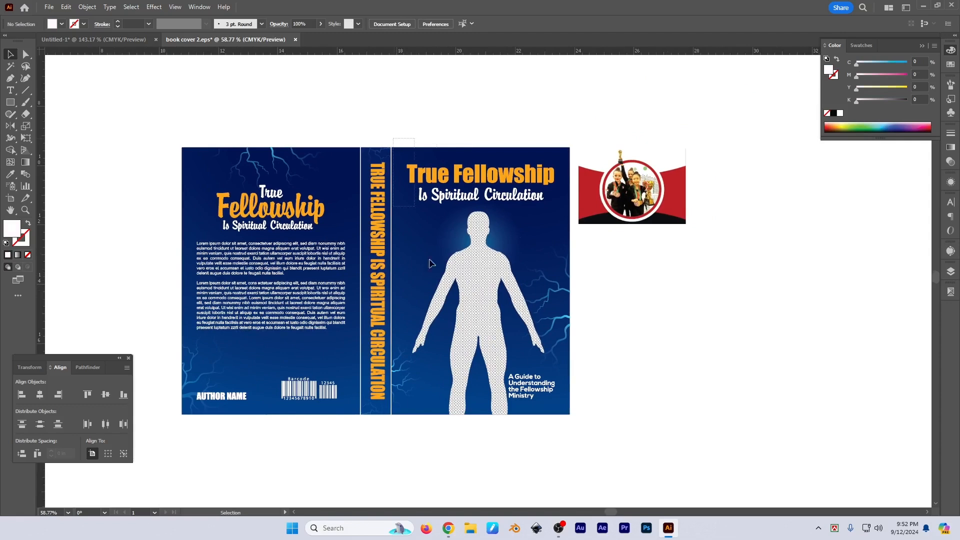
Step: Group all the front cover elements and place a copy of the group on the far side of the cropped image
{"action": "left_click_drag", "start_coordinate": [431, 264], "coordinate": [572, 435]}
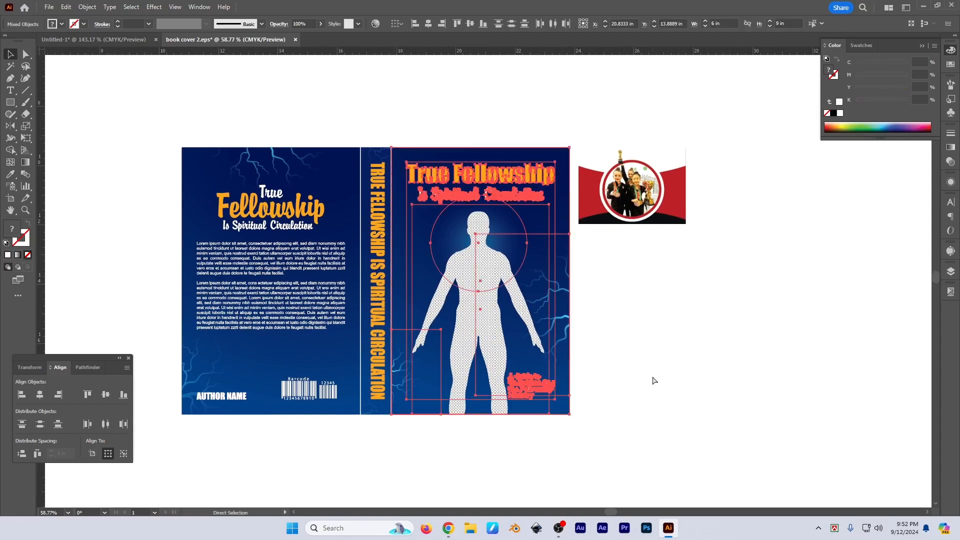
{"action": "key", "text": "ctrl+g"}
{"action": "left_click_drag", "start_coordinate": [650, 345], "coordinate": [467, 349]}
{"action": "left_click_drag", "start_coordinate": [308, 292], "coordinate": [631, 307]}
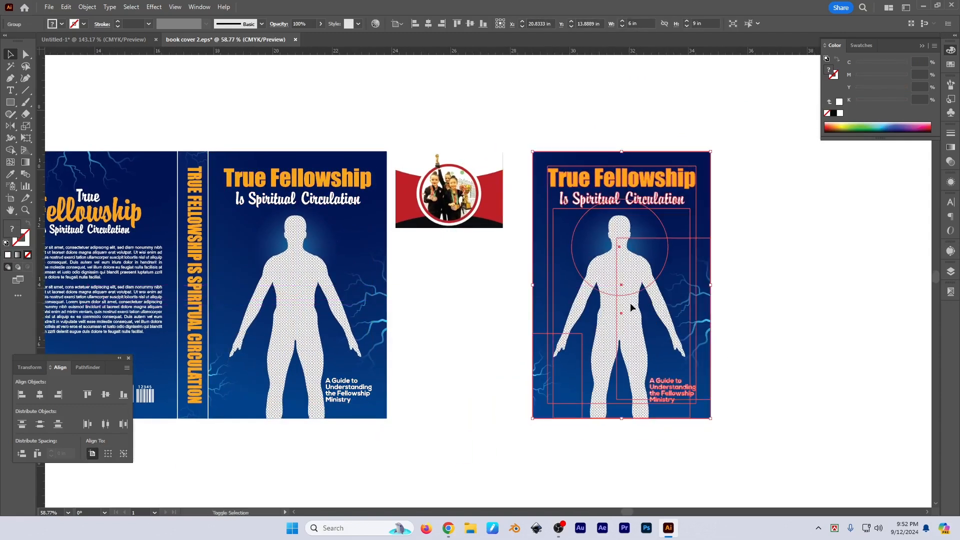
{"action": "scroll", "coordinate": [656, 290], "scroll_direction": "up", "scroll_amount": 1}
{"action": "left_click_drag", "start_coordinate": [691, 327], "coordinate": [663, 328]}
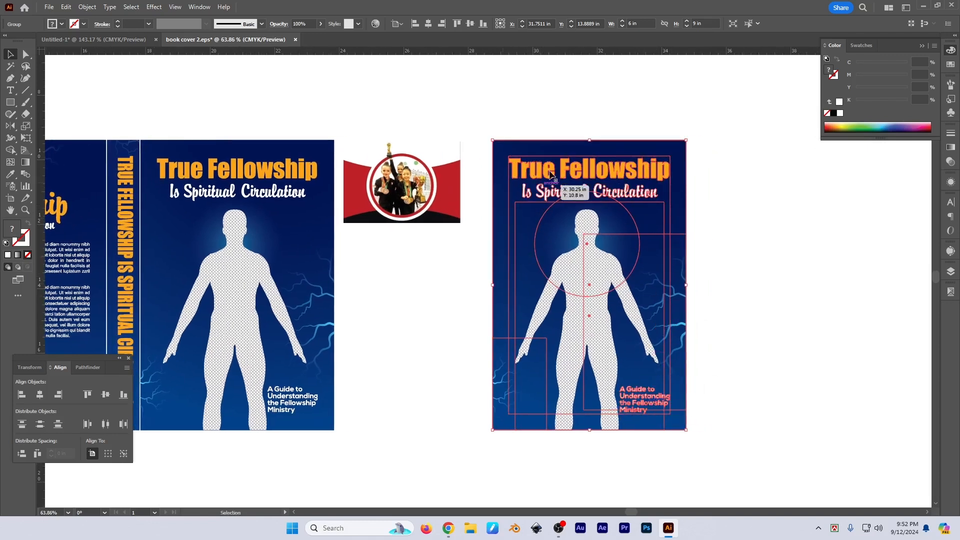
{"action": "left_click_drag", "start_coordinate": [739, 294], "coordinate": [720, 295]}
{"action": "left_click", "coordinate": [723, 304]}
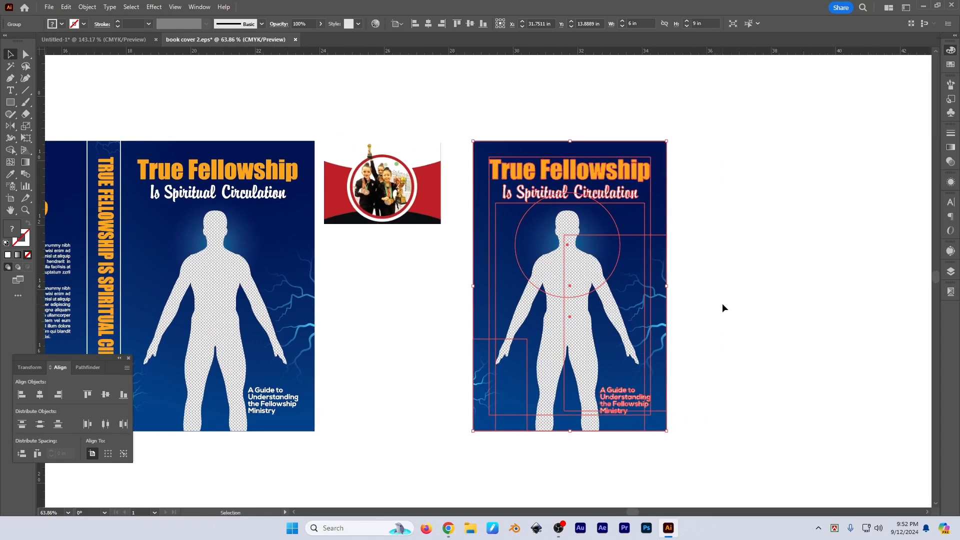
Step: Try filling the copied front cover group with green, and undo the colour change
{"action": "key", "text": "F7"}
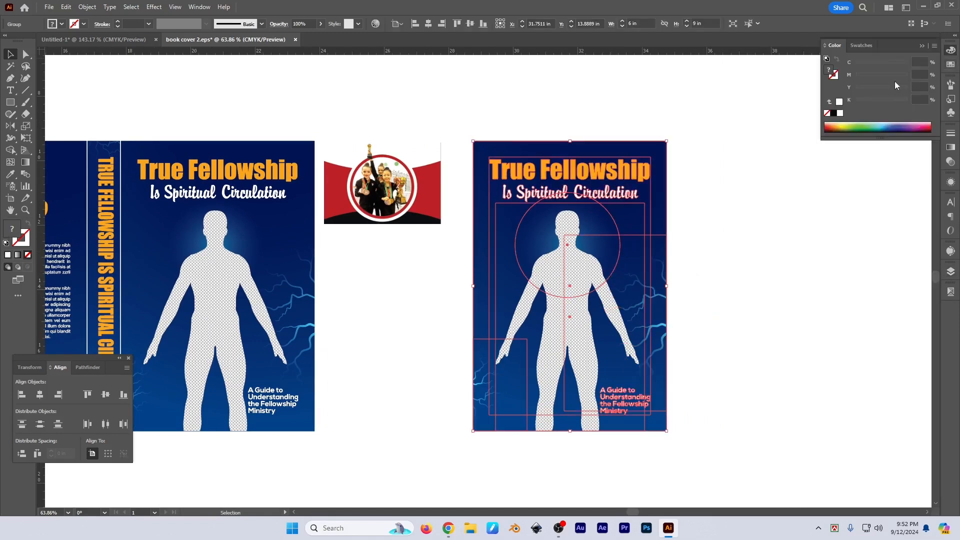
{"action": "left_click", "coordinate": [859, 128]}
{"action": "left_click", "coordinate": [729, 182]}
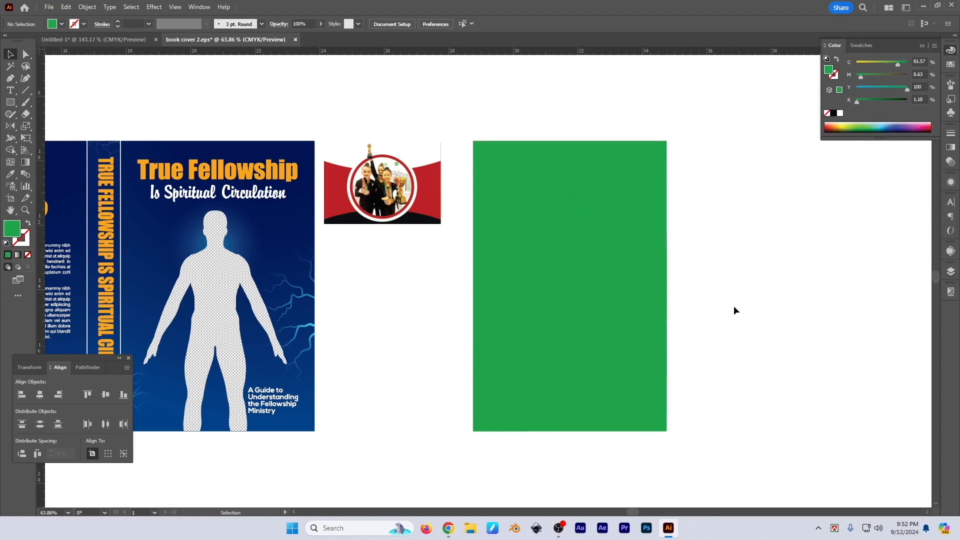
{"action": "left_click", "coordinate": [596, 209]}
{"action": "left_click", "coordinate": [730, 249]}
{"action": "key", "text": "ctrl+z"}
{"action": "left_click", "coordinate": [729, 249]}
Step: Try to recolor the cropped image with different spectrum colours, such as green and blue
{"action": "left_click", "coordinate": [388, 185]}
{"action": "left_click", "coordinate": [871, 125]}
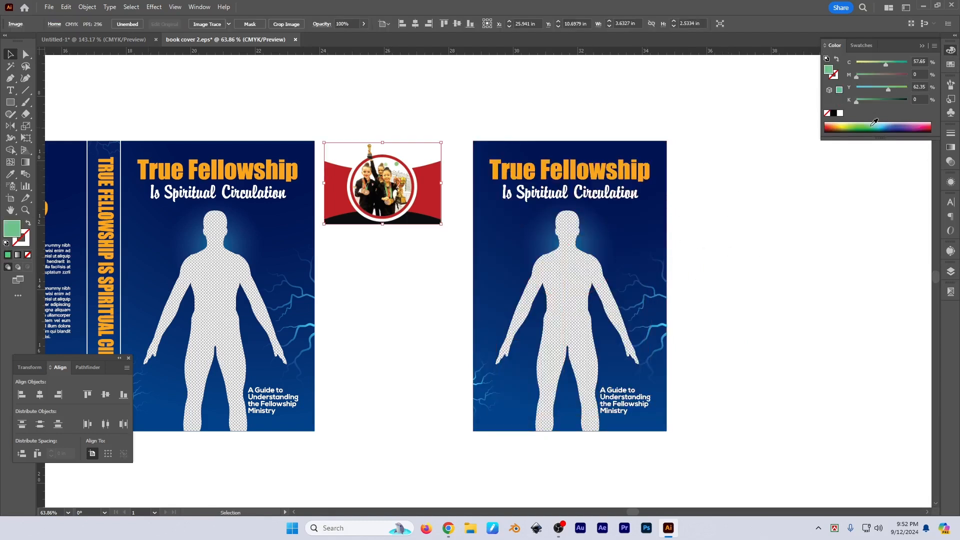
{"action": "left_click", "coordinate": [859, 128]}
{"action": "left_click", "coordinate": [899, 125]}
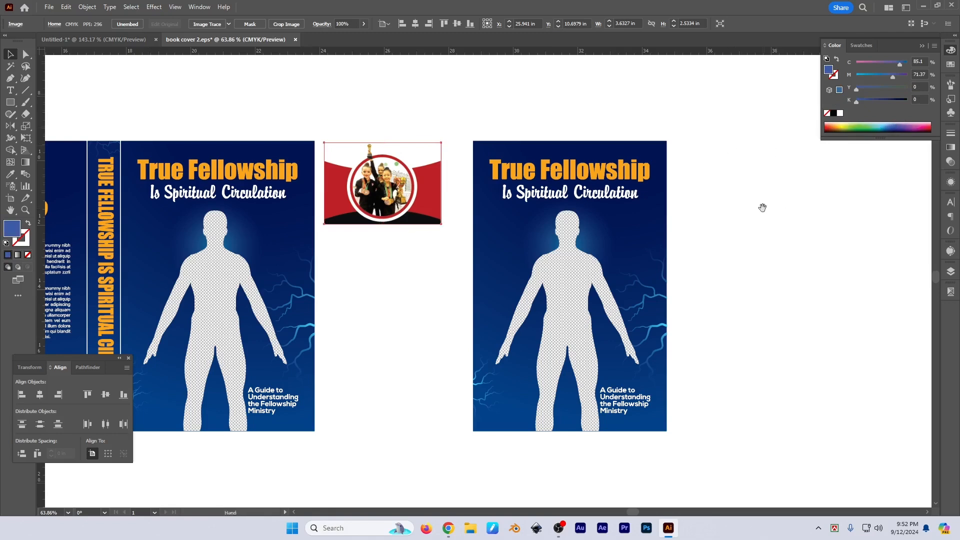
Step: Place the cropped image on the copied front cover at about 1.49 by 1.04 in and group it with the cover
{"action": "left_click_drag", "start_coordinate": [763, 207], "coordinate": [769, 202]}
{"action": "left_click_drag", "start_coordinate": [391, 175], "coordinate": [528, 215]}
{"action": "left_click_drag", "start_coordinate": [451, 109], "coordinate": [724, 466]}
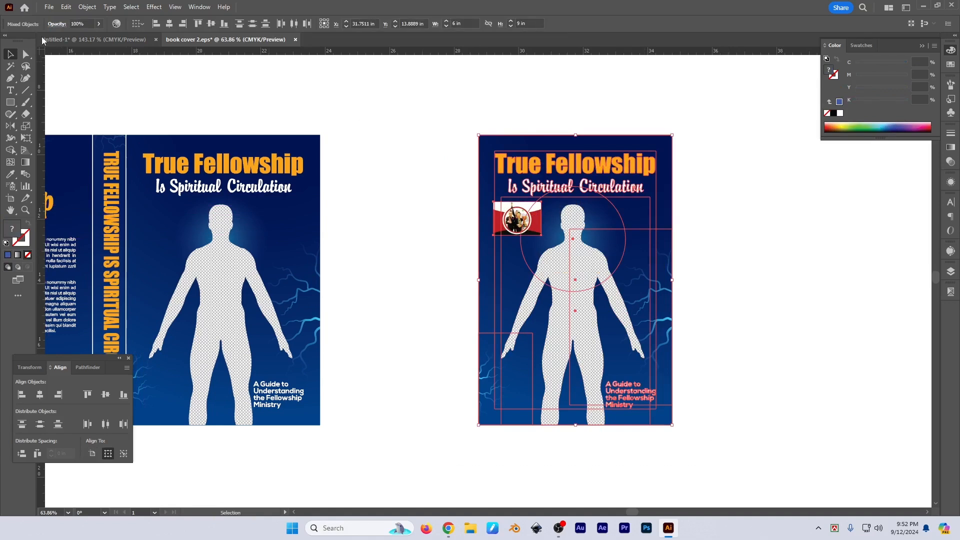
{"action": "left_click", "coordinate": [87, 7]}
{"action": "left_click", "coordinate": [100, 65]}
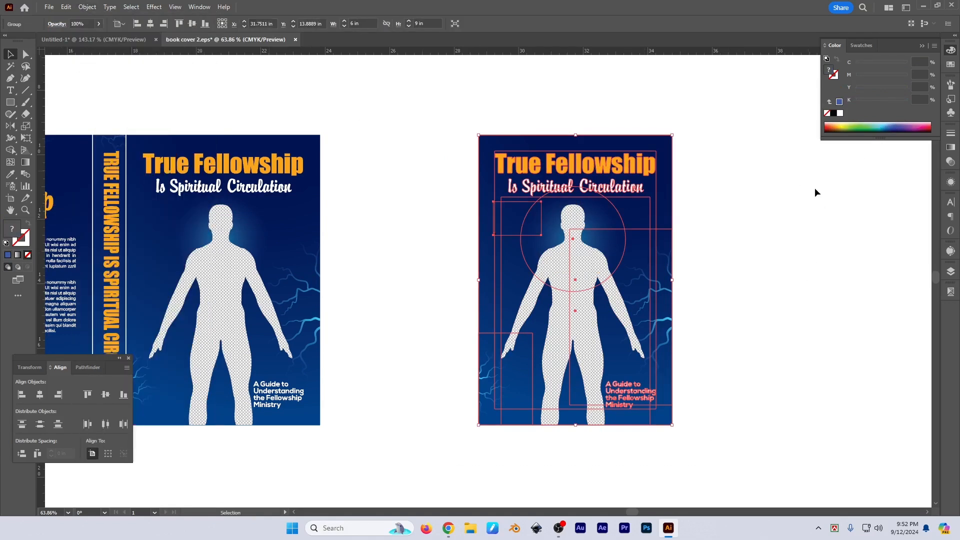
Step: Select the cropped image hidden behind the copied cover in outline view and bring it to the front
{"action": "left_click", "coordinate": [792, 243]}
{"action": "left_click", "coordinate": [525, 222]}
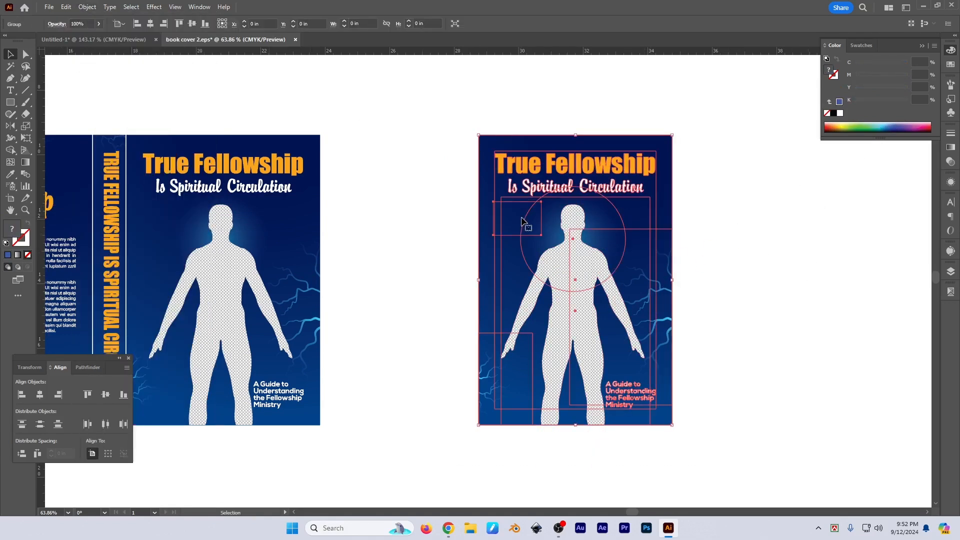
{"action": "left_click", "coordinate": [815, 319]}
{"action": "left_click", "coordinate": [567, 230]}
{"action": "left_click", "coordinate": [761, 323]}
{"action": "key", "text": "ctrl+y"}
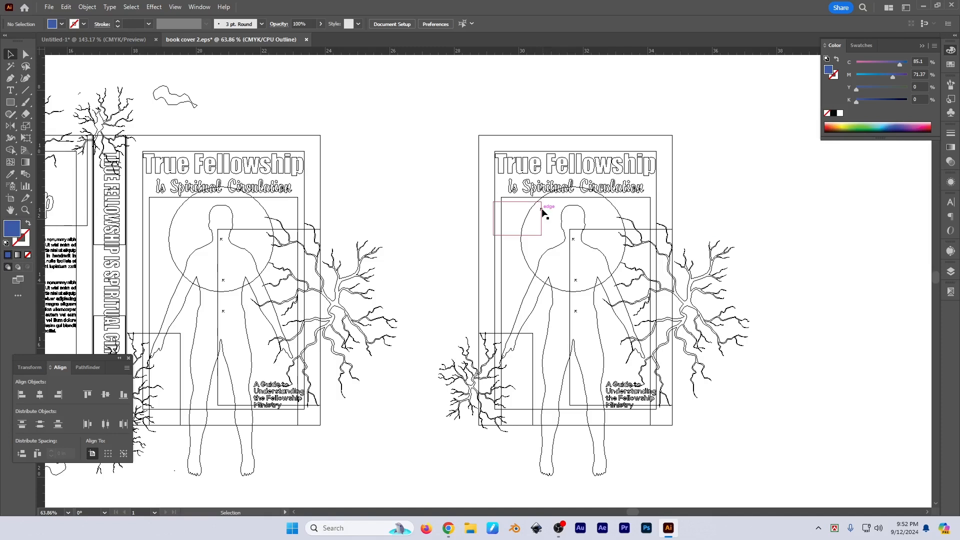
{"action": "left_click", "coordinate": [543, 211]}
{"action": "key", "text": "ctrl+y"}
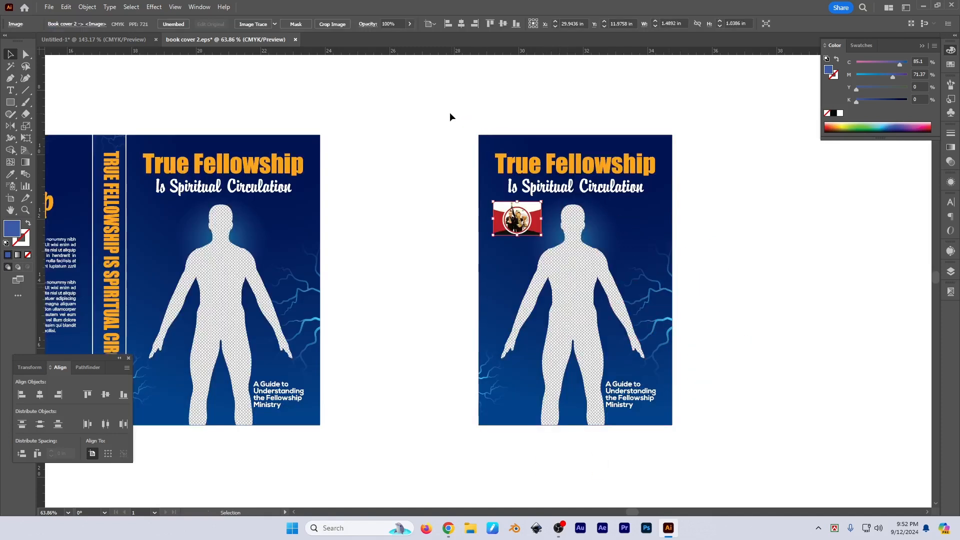
{"action": "left_click", "coordinate": [88, 6]}
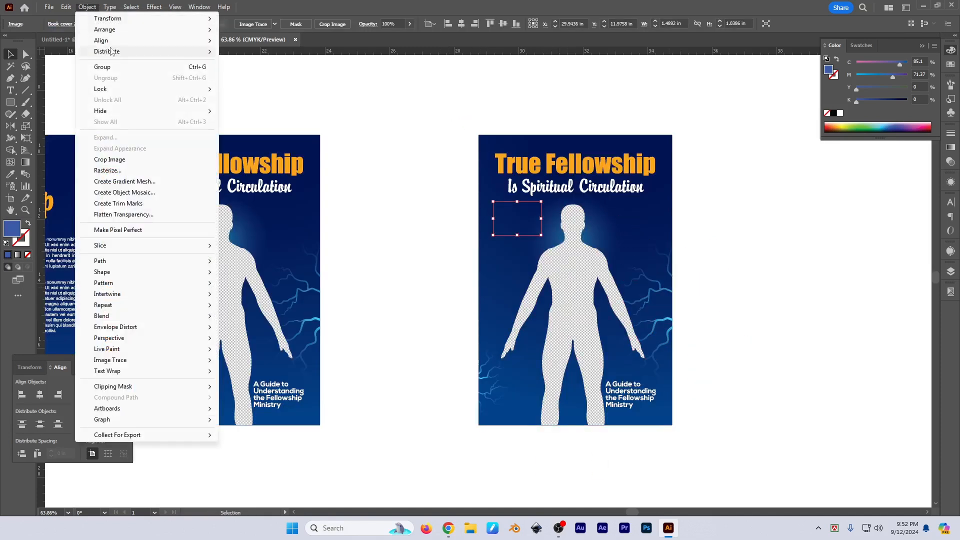
{"action": "left_click", "coordinate": [254, 30]}
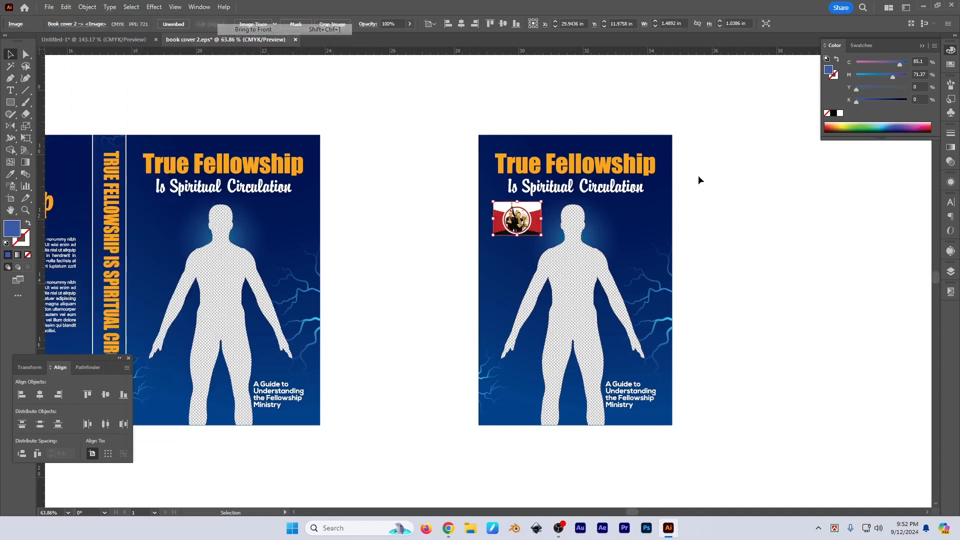
Step: Group the cropped image with the copied front cover and move the group closer to the original cover
{"action": "left_click_drag", "start_coordinate": [441, 109], "coordinate": [753, 456]}
{"action": "left_click", "coordinate": [87, 7]}
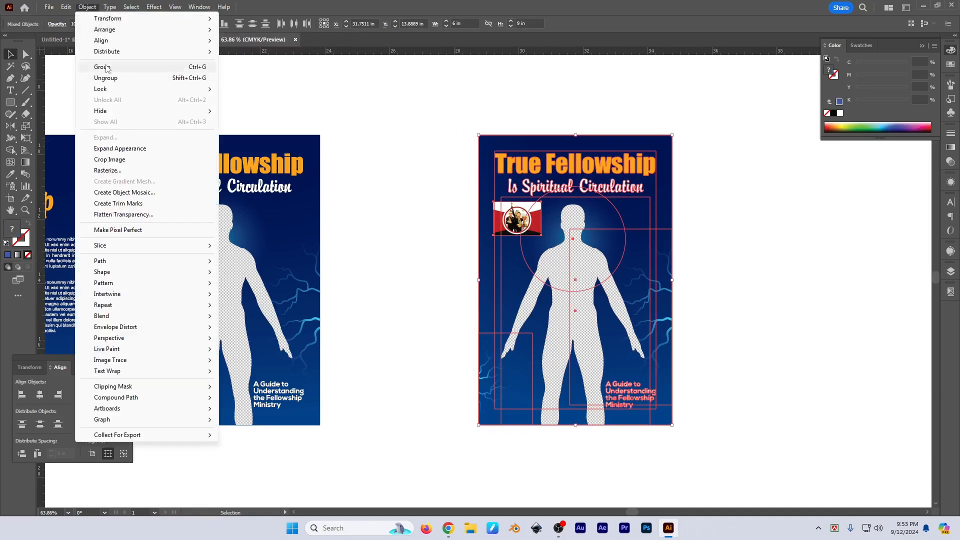
{"action": "left_click", "coordinate": [106, 68]}
{"action": "left_click_drag", "start_coordinate": [577, 259], "coordinate": [486, 216]}
{"action": "left_click_drag", "start_coordinate": [537, 283], "coordinate": [536, 281]}
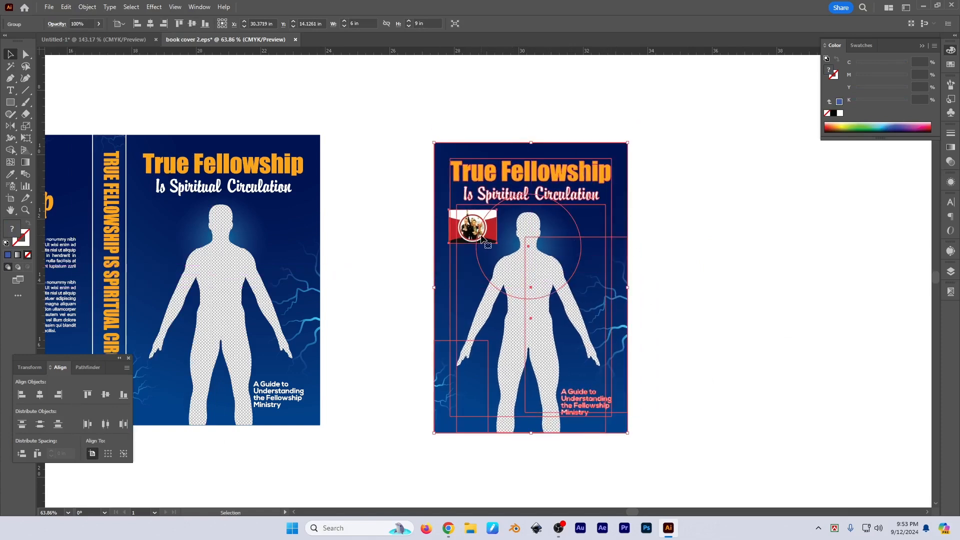
Step: Try filling the group of cover and image with green, and undo the colour change
{"action": "left_click", "coordinate": [867, 123]}
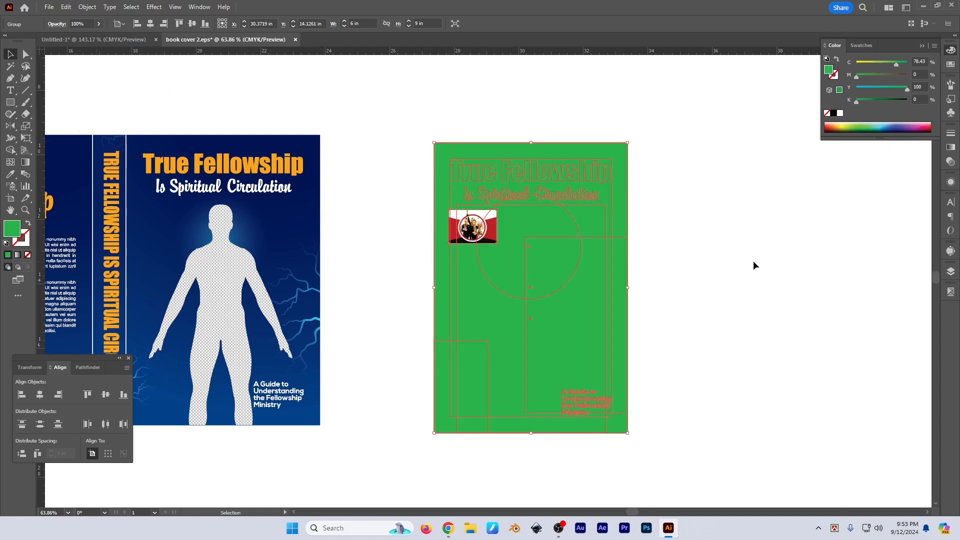
{"action": "left_click", "coordinate": [732, 296]}
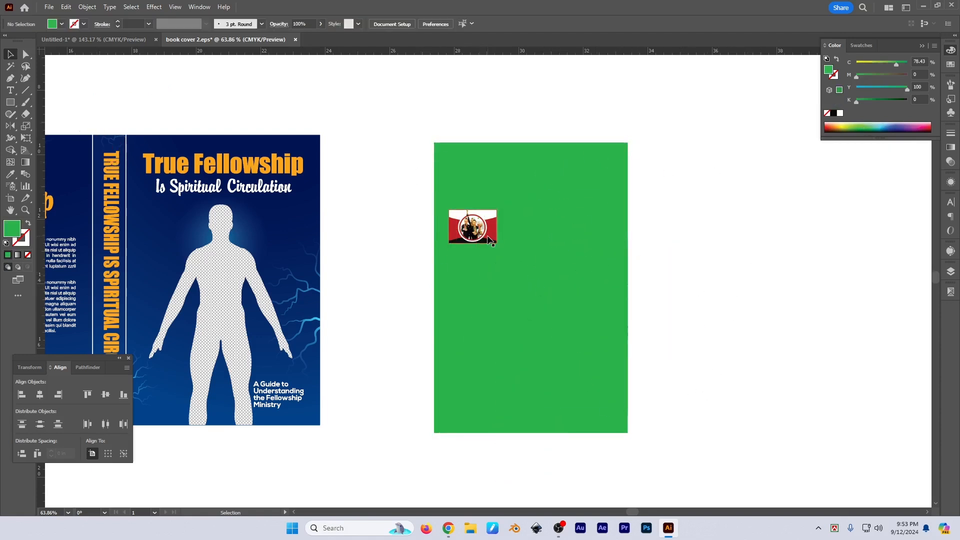
{"action": "left_click", "coordinate": [446, 228]}
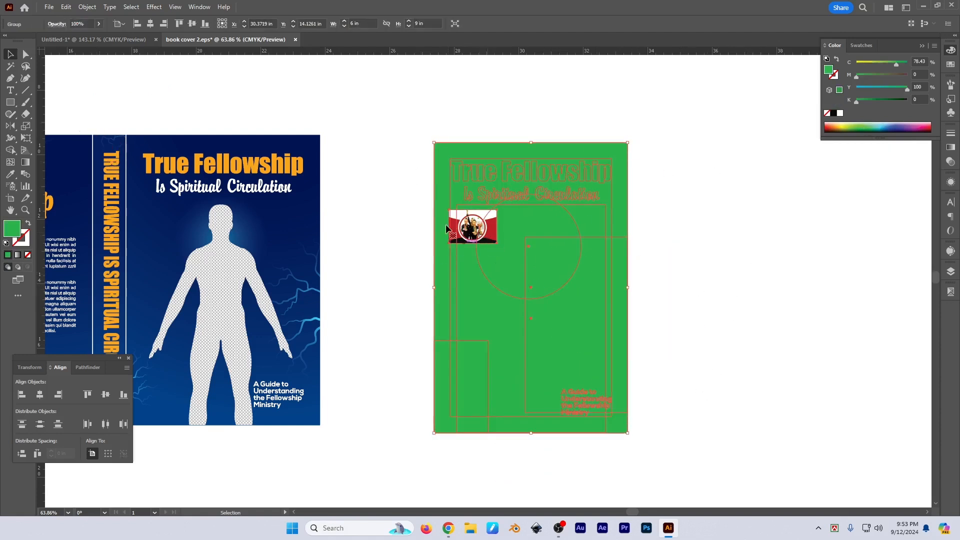
{"action": "key", "text": "ctrl+z"}
{"action": "left_click", "coordinate": [720, 294]}
Step: Ungroup the image from the copied cover and move the image off it to the blank area above the covers
{"action": "left_click", "coordinate": [490, 230]}
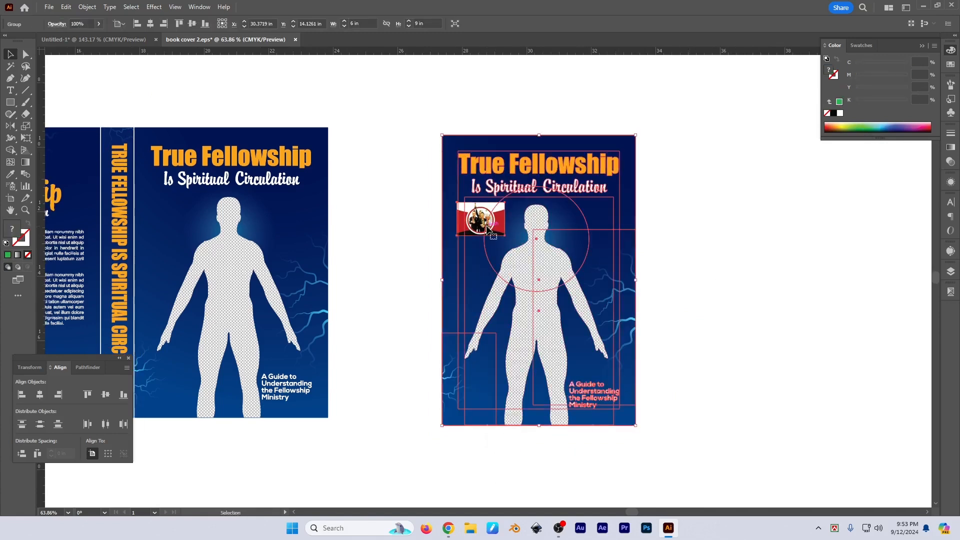
{"action": "right_click", "coordinate": [486, 225]}
{"action": "left_click", "coordinate": [545, 362]}
{"action": "left_click", "coordinate": [643, 347]}
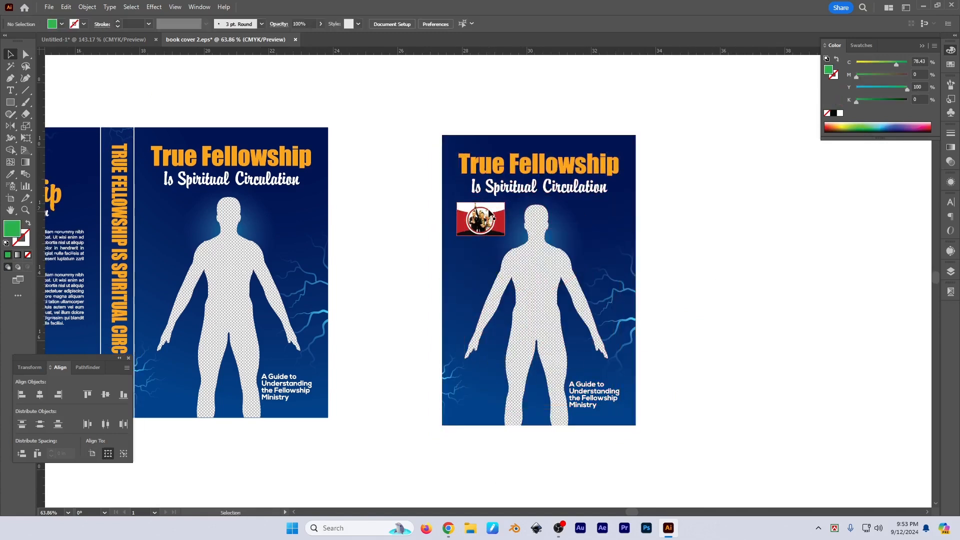
{"action": "left_click_drag", "start_coordinate": [492, 223], "coordinate": [422, 105]}
{"action": "scroll", "coordinate": [420, 106], "scroll_direction": "down", "scroll_amount": 2}
{"action": "left_click_drag", "start_coordinate": [402, 133], "coordinate": [443, 171]}
{"action": "left_click_drag", "start_coordinate": [454, 135], "coordinate": [424, 122]}
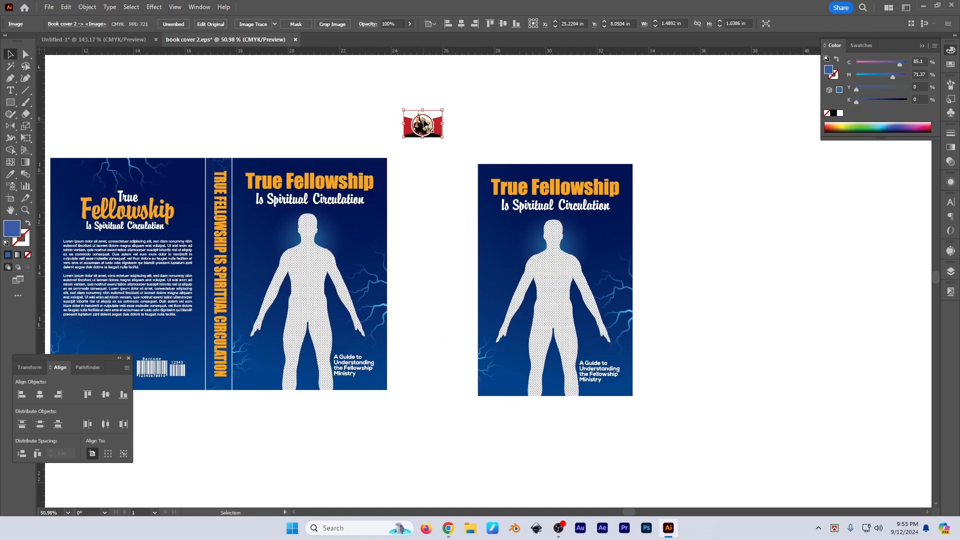
{"action": "left_click_drag", "start_coordinate": [425, 127], "coordinate": [435, 120]}
Step: Move the copied front cover group close beside the original cover, level with its upper edge
{"action": "scroll", "coordinate": [456, 205], "scroll_direction": "down", "scroll_amount": 1}
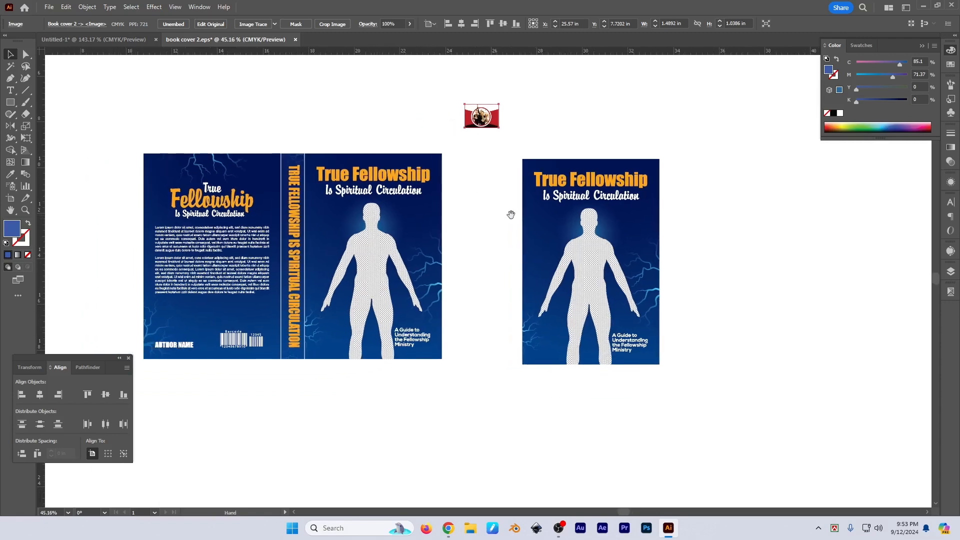
{"action": "left_click", "coordinate": [560, 193]}
{"action": "left_click_drag", "start_coordinate": [595, 186], "coordinate": [533, 215]}
{"action": "scroll", "coordinate": [516, 222], "scroll_direction": "up", "scroll_amount": 2}
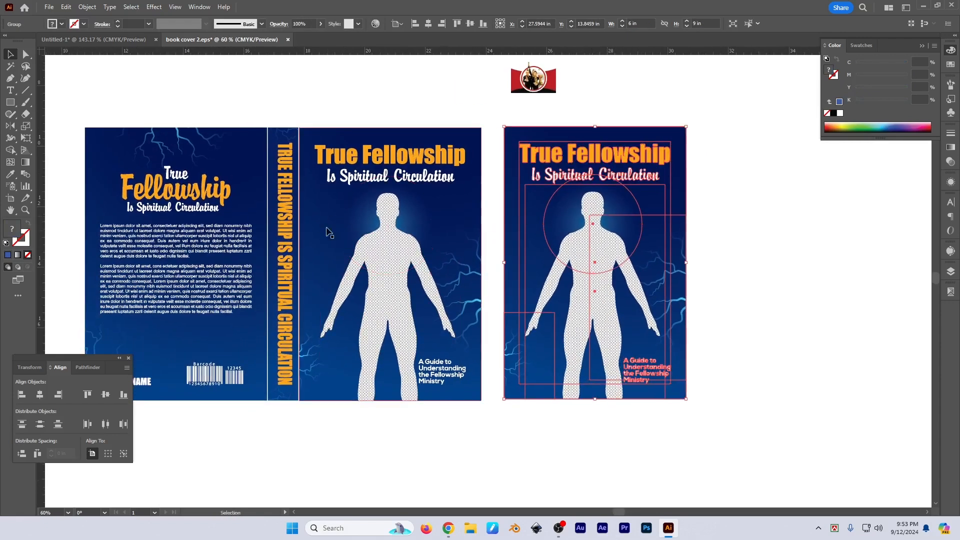
{"action": "scroll", "coordinate": [517, 222], "scroll_direction": "down", "scroll_amount": 1}
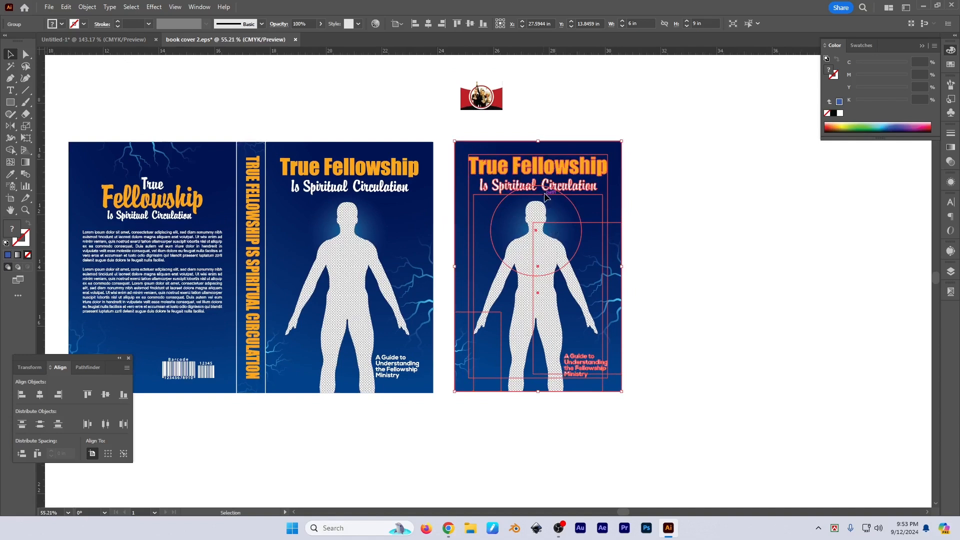
{"action": "left_click_drag", "start_coordinate": [546, 199], "coordinate": [564, 217]}
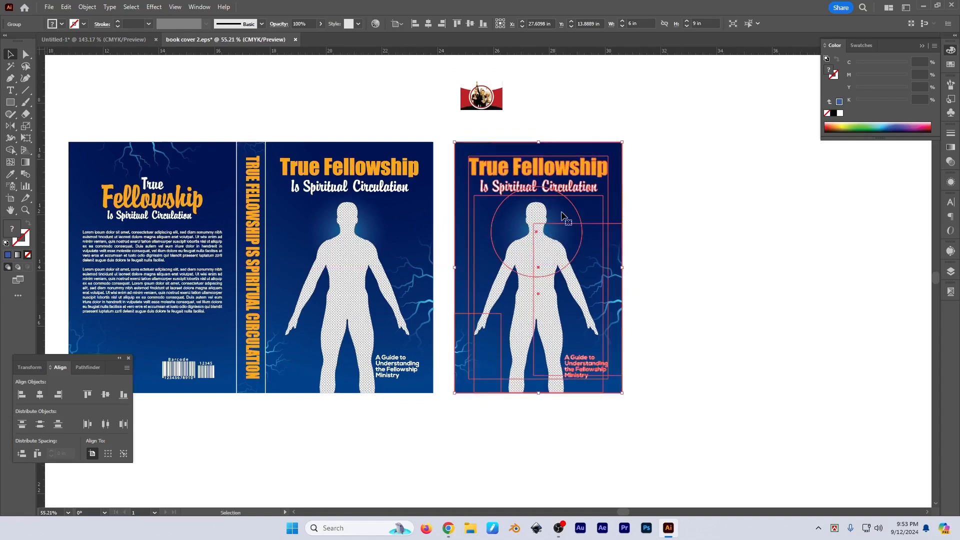
{"action": "left_click", "coordinate": [88, 8]}
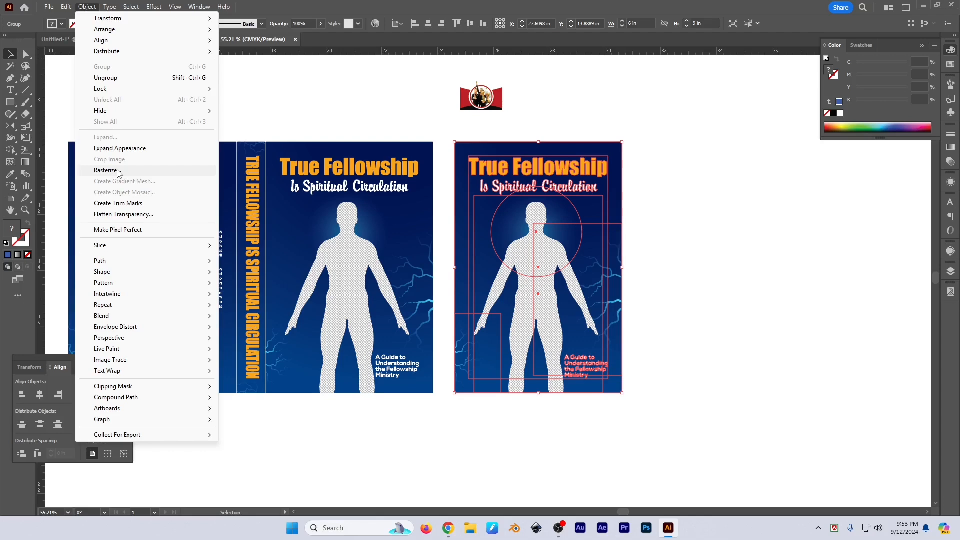
{"action": "mouse_move", "coordinate": [66, 5]}
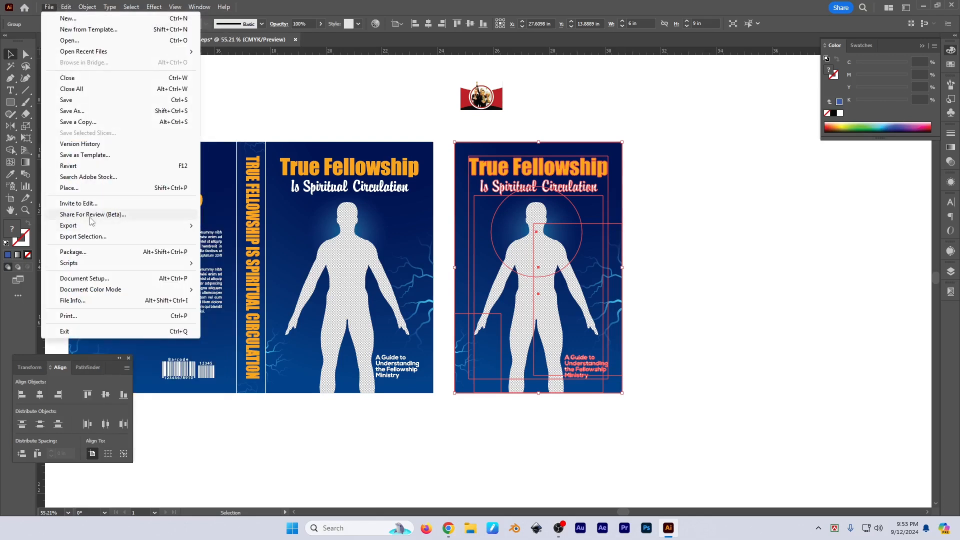
{"action": "mouse_move", "coordinate": [140, 229]}
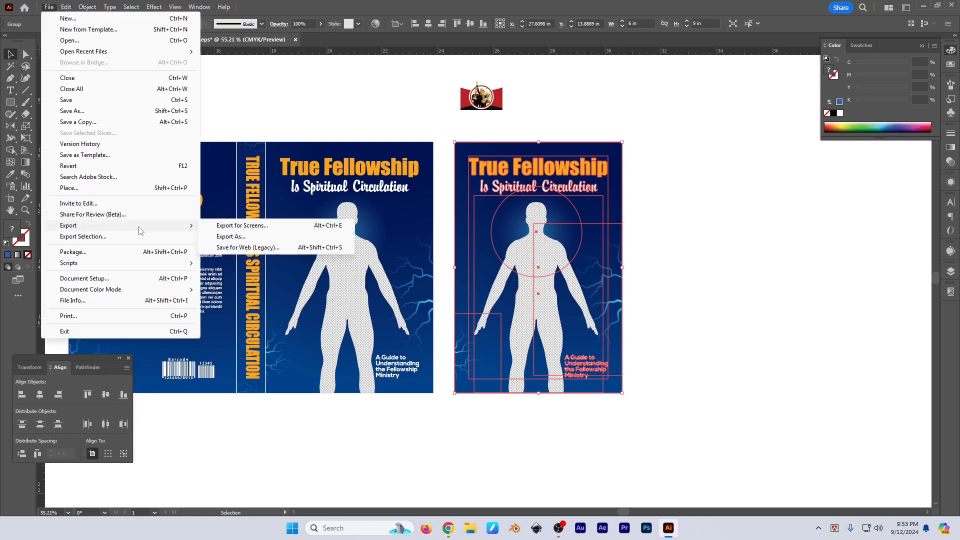
{"action": "left_click", "coordinate": [243, 237]}
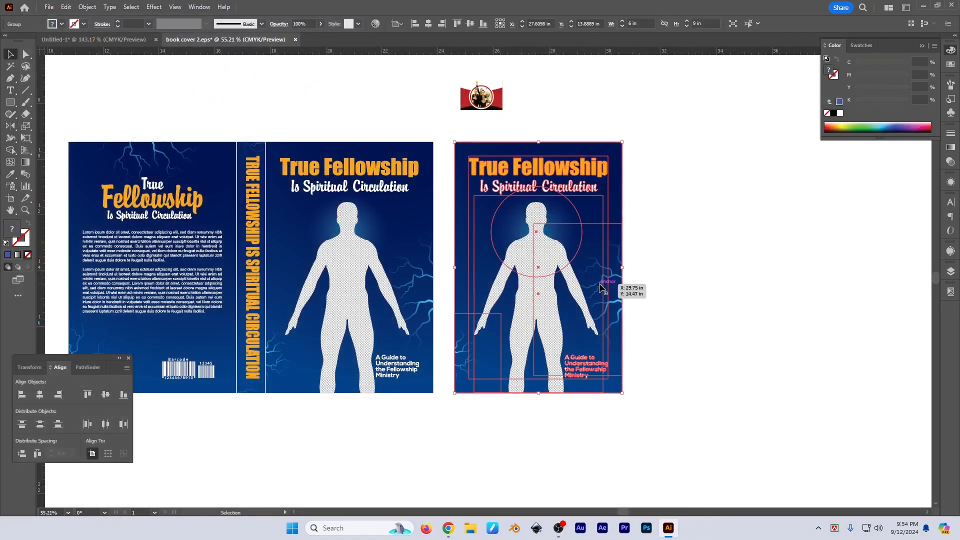
Step: Rasterize the copied front cover group in CMYK at High (300 ppi) with a transparent background
{"action": "left_click", "coordinate": [85, 7]}
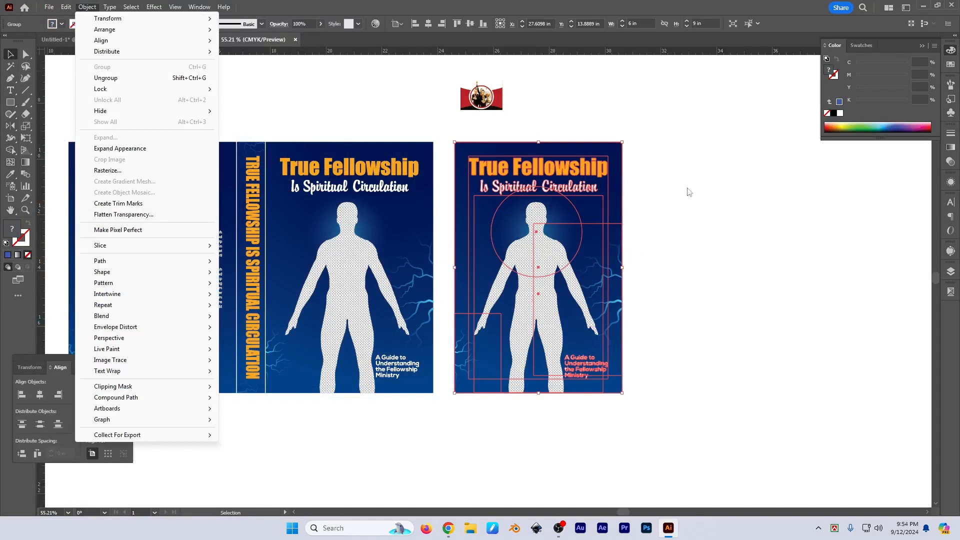
{"action": "left_click", "coordinate": [112, 170]}
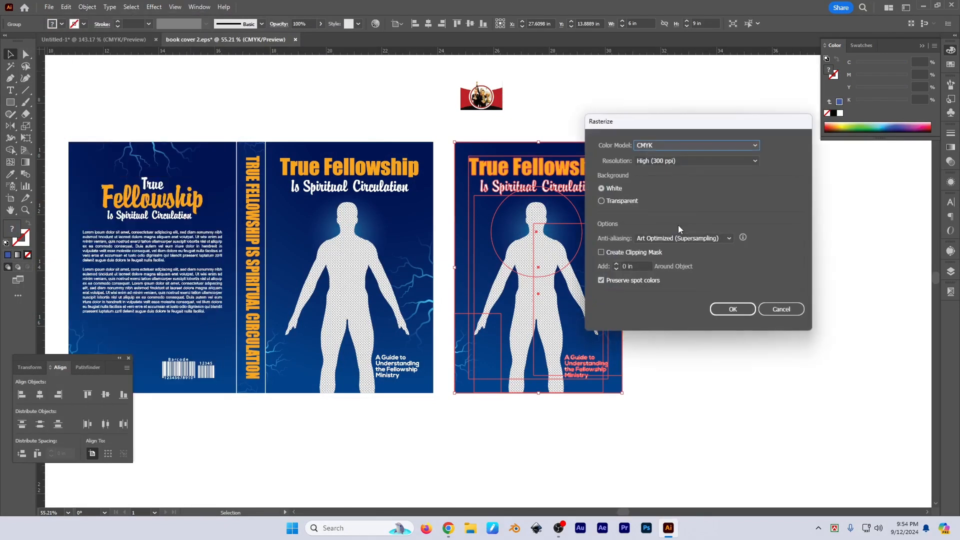
{"action": "left_click_drag", "start_coordinate": [672, 122], "coordinate": [714, 118]}
{"action": "left_click", "coordinate": [716, 140]}
{"action": "left_click", "coordinate": [716, 140]}
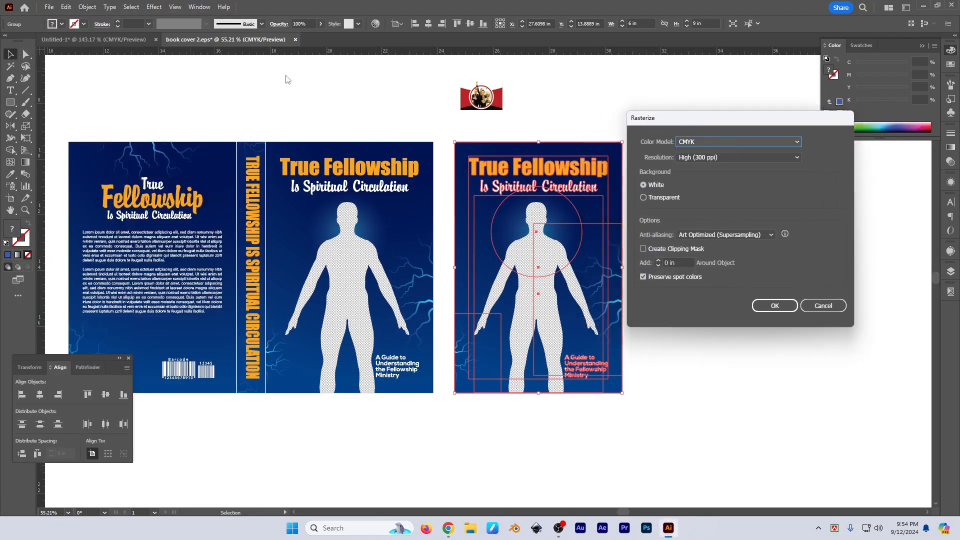
{"action": "left_click", "coordinate": [729, 157]}
{"action": "left_click", "coordinate": [704, 191]}
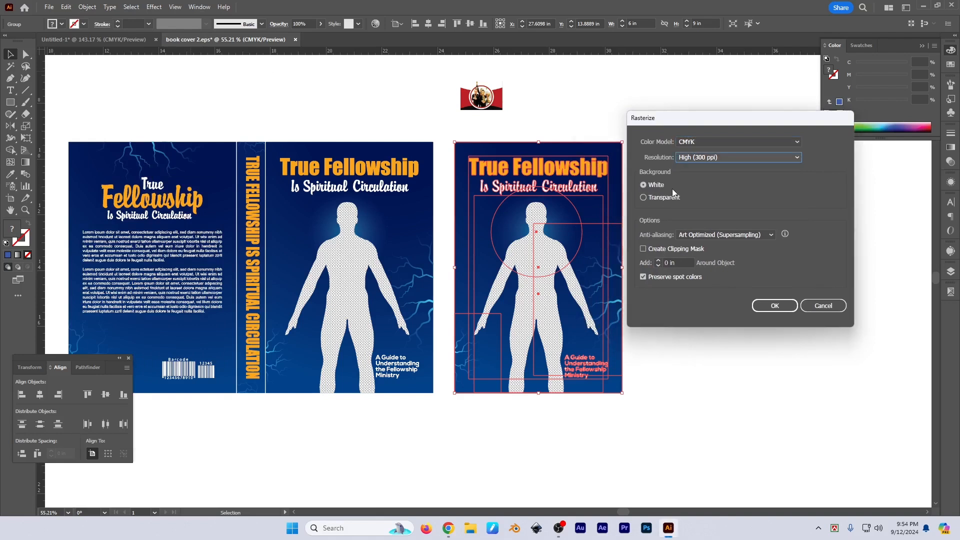
{"action": "left_click", "coordinate": [654, 184]}
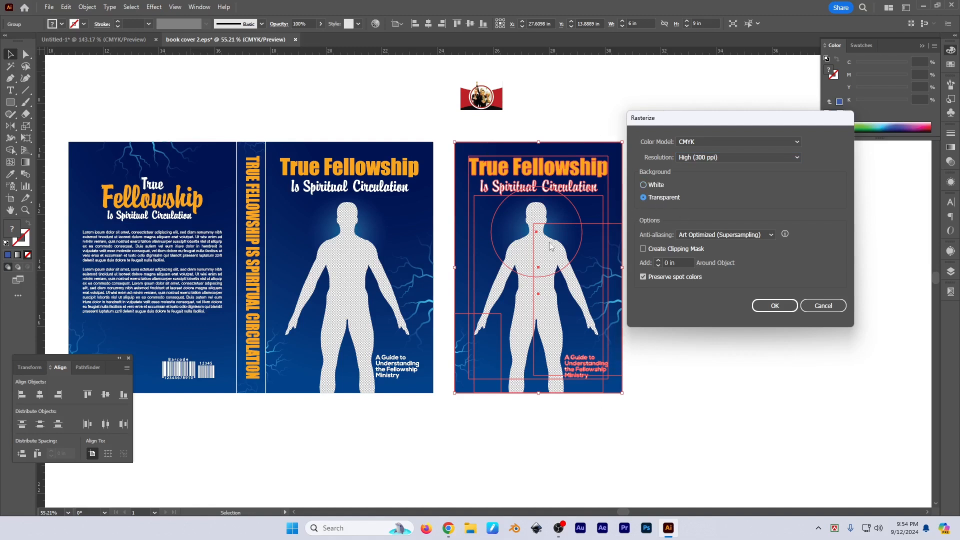
{"action": "left_click", "coordinate": [775, 307]}
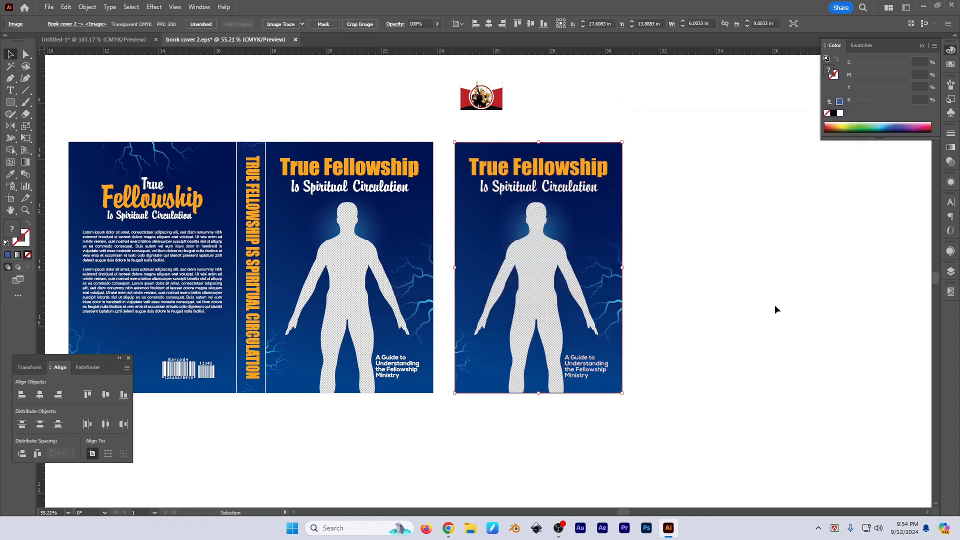
Step: Scale the rasterized cover down to about 1.68 by 2.52 in and place it on the lower part of the back cover
{"action": "scroll", "coordinate": [776, 305], "scroll_direction": "left", "scroll_amount": 1}
{"action": "mouse_move", "coordinate": [555, 284]}
{"action": "left_mouse_down"}
{"action": "mouse_move", "coordinate": [591, 294]}
{"action": "mouse_move", "coordinate": [562, 268]}
{"action": "left_mouse_up"}
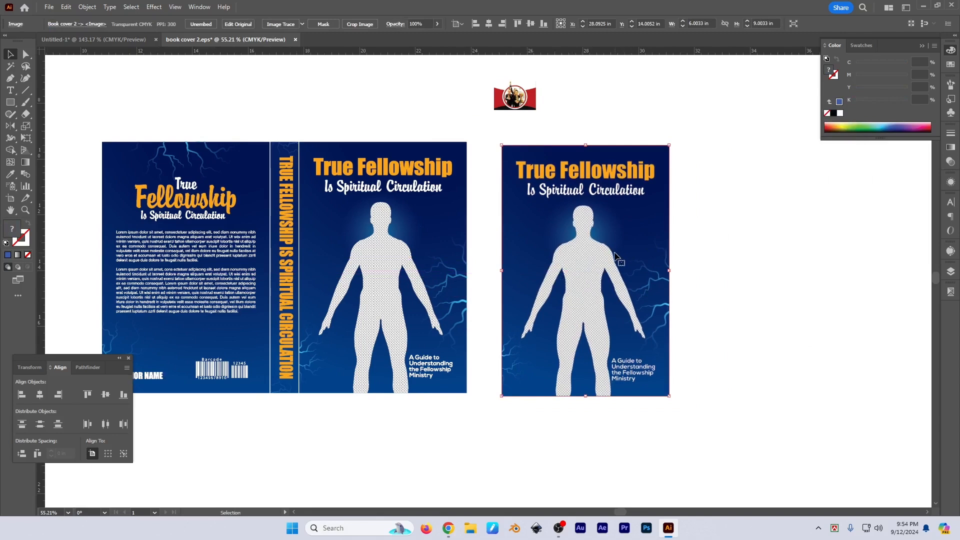
{"action": "left_click_drag", "start_coordinate": [602, 252], "coordinate": [598, 248]}
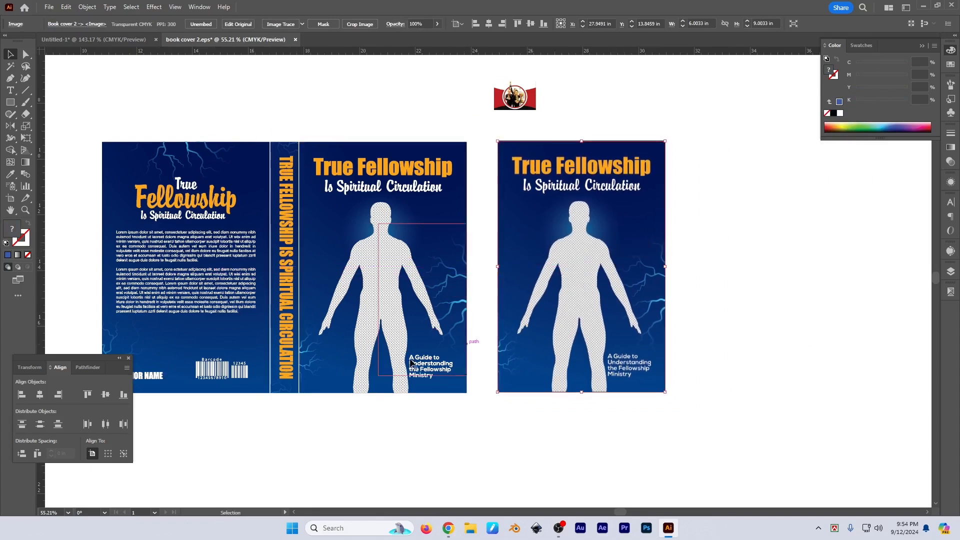
{"action": "left_click_drag", "start_coordinate": [695, 310], "coordinate": [718, 308]}
{"action": "left_click_drag", "start_coordinate": [631, 265], "coordinate": [570, 266]}
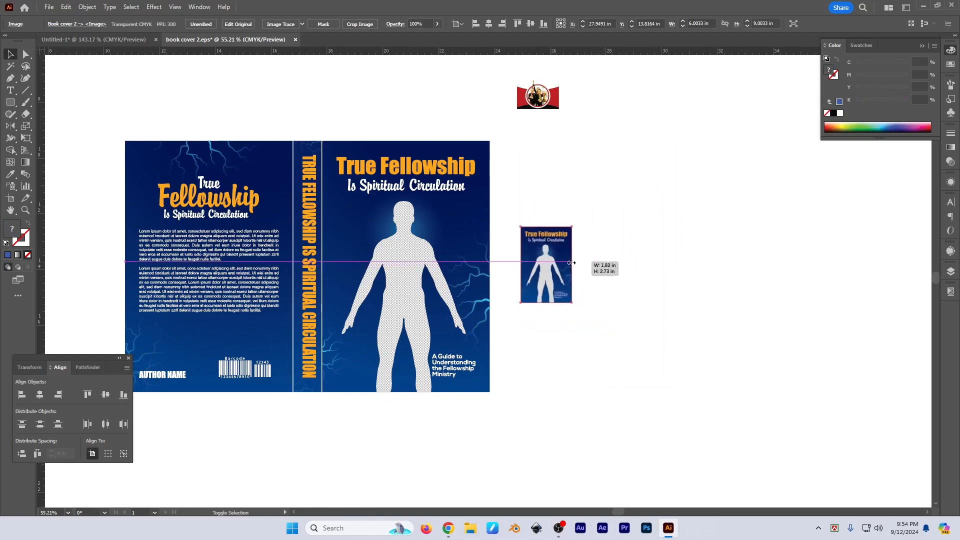
{"action": "left_click_drag", "start_coordinate": [580, 320], "coordinate": [731, 316]}
{"action": "left_click_drag", "start_coordinate": [703, 256], "coordinate": [357, 323]}
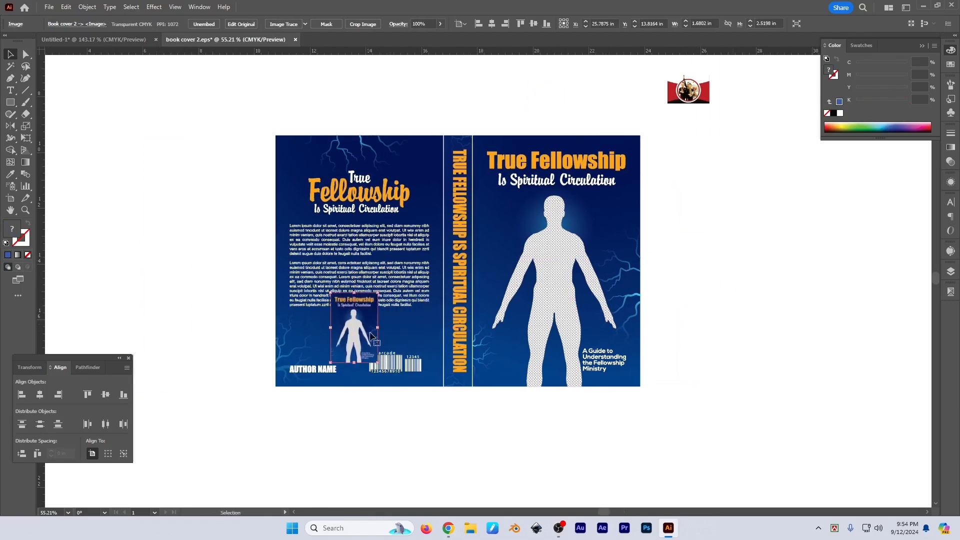
Step: Resize the rasterized cover thumbnail to fit below the back cover's text and position it just above AUTHOR NAME
{"action": "scroll", "coordinate": [370, 333], "scroll_direction": "up", "scroll_amount": 4}
{"action": "left_click_drag", "start_coordinate": [379, 234], "coordinate": [379, 296]}
{"action": "left_click_drag", "start_coordinate": [382, 353], "coordinate": [284, 356]}
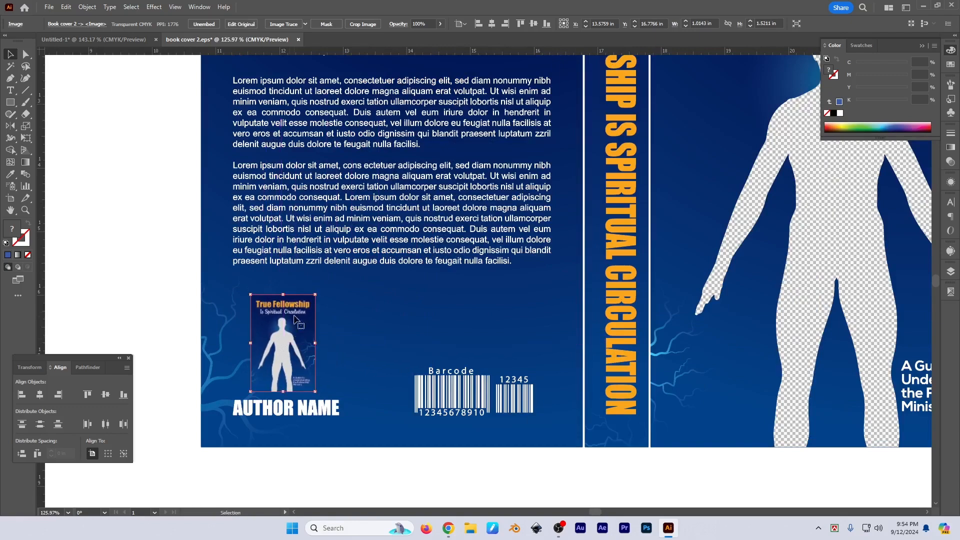
{"action": "left_click_drag", "start_coordinate": [285, 297], "coordinate": [285, 285]}
{"action": "left_click_drag", "start_coordinate": [291, 336], "coordinate": [294, 334]}
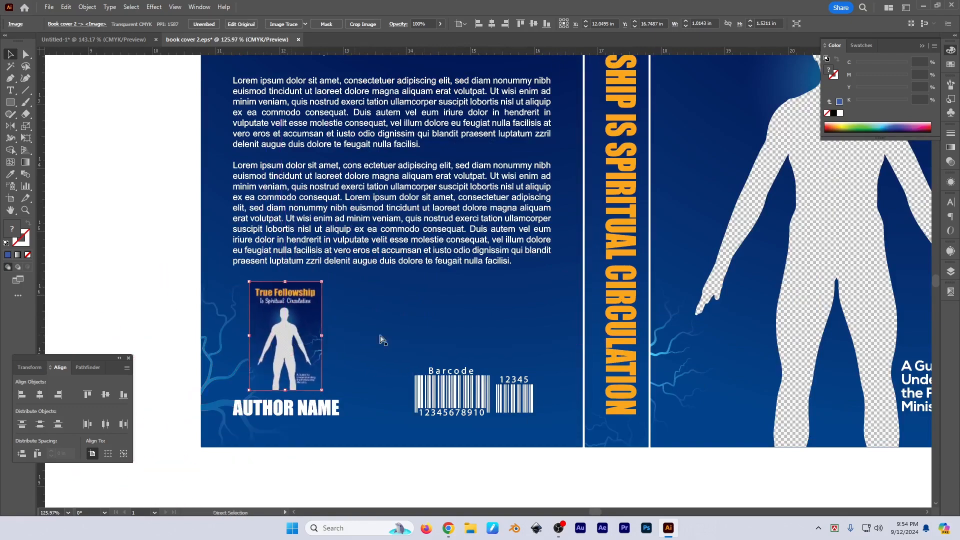
Step: Examine the full book cover spread, including the rasterized thumbnail and the selectable groups of both covers
{"action": "scroll", "coordinate": [434, 328], "scroll_direction": "down", "scroll_amount": 1}
{"action": "left_click_drag", "start_coordinate": [529, 308], "coordinate": [447, 319]}
{"action": "scroll", "coordinate": [612, 291], "scroll_direction": "down", "scroll_amount": 1}
{"action": "left_click_drag", "start_coordinate": [617, 290], "coordinate": [593, 315]}
{"action": "left_click", "coordinate": [804, 319]}
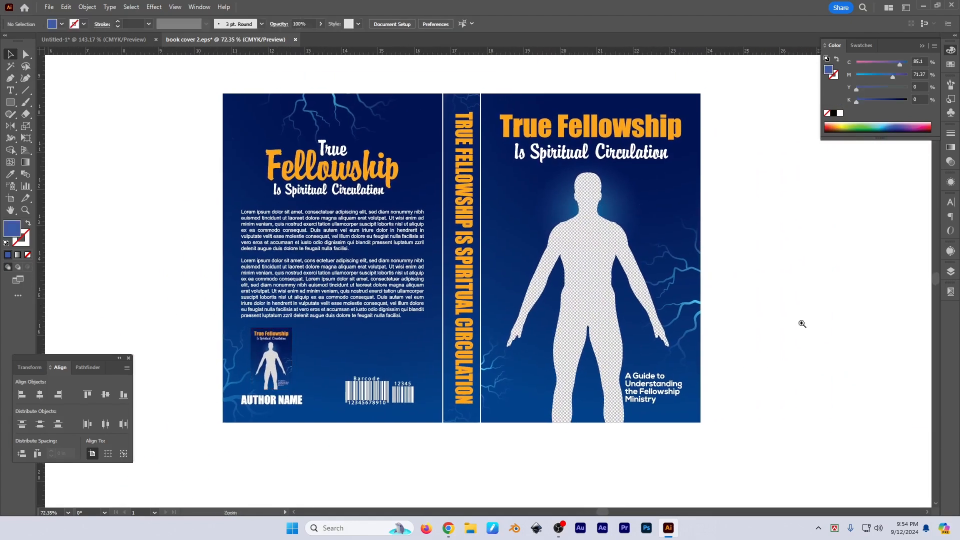
{"action": "scroll", "coordinate": [802, 323], "scroll_direction": "down", "scroll_amount": 1}
{"action": "left_click_drag", "start_coordinate": [841, 322], "coordinate": [754, 320]}
{"action": "left_click", "coordinate": [603, 271]}
{"action": "left_click", "coordinate": [646, 281]}
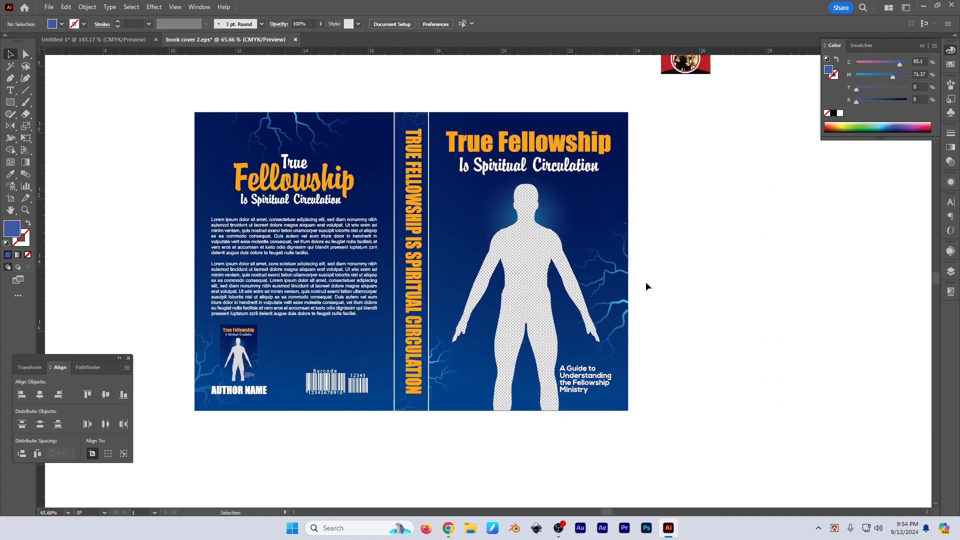
{"action": "left_click", "coordinate": [555, 260]}
{"action": "left_click", "coordinate": [718, 318]}
{"action": "scroll", "coordinate": [692, 333], "scroll_direction": "down", "scroll_amount": 1}
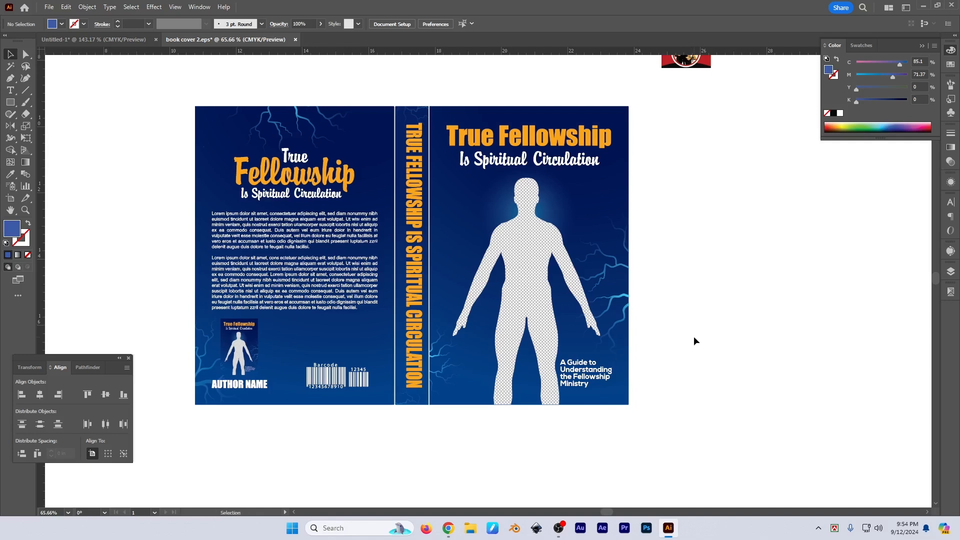
{"action": "mouse_move", "coordinate": [453, 531]}
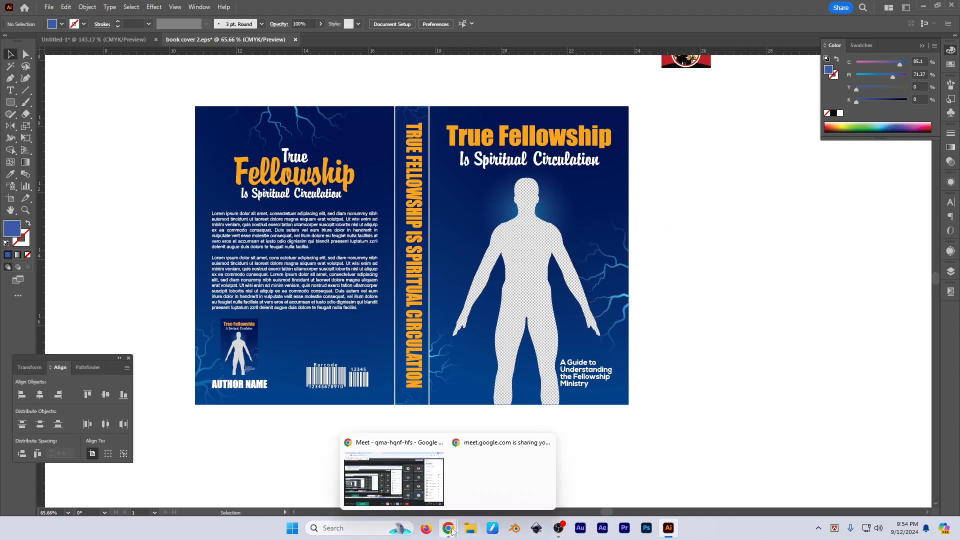
{"action": "left_click", "coordinate": [535, 303]}
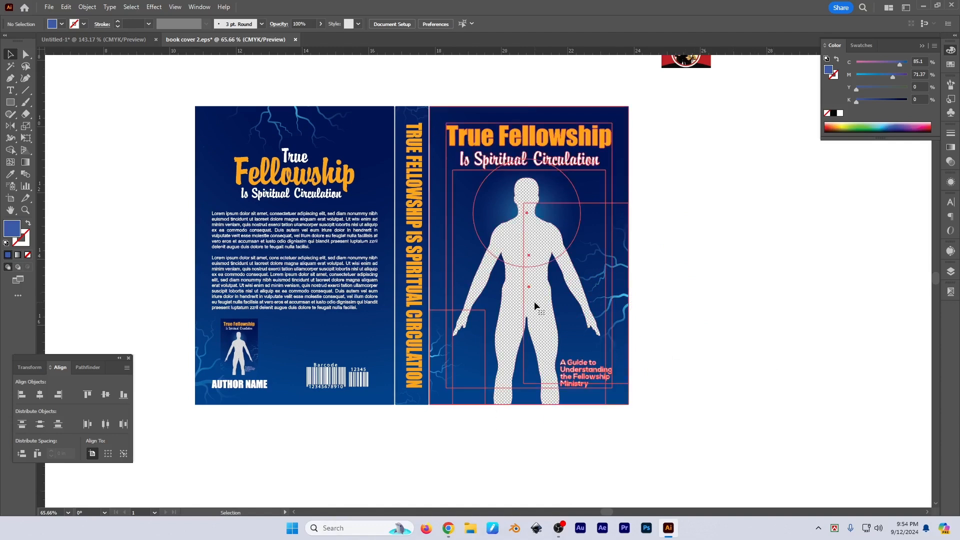
{"action": "left_click", "coordinate": [686, 322]}
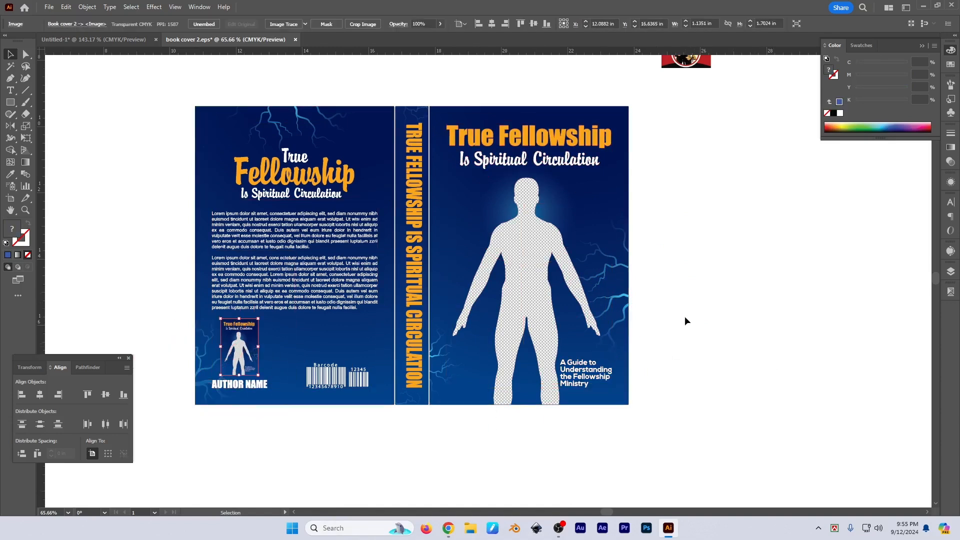
{"action": "left_click_drag", "start_coordinate": [174, 93], "coordinate": [356, 318]}
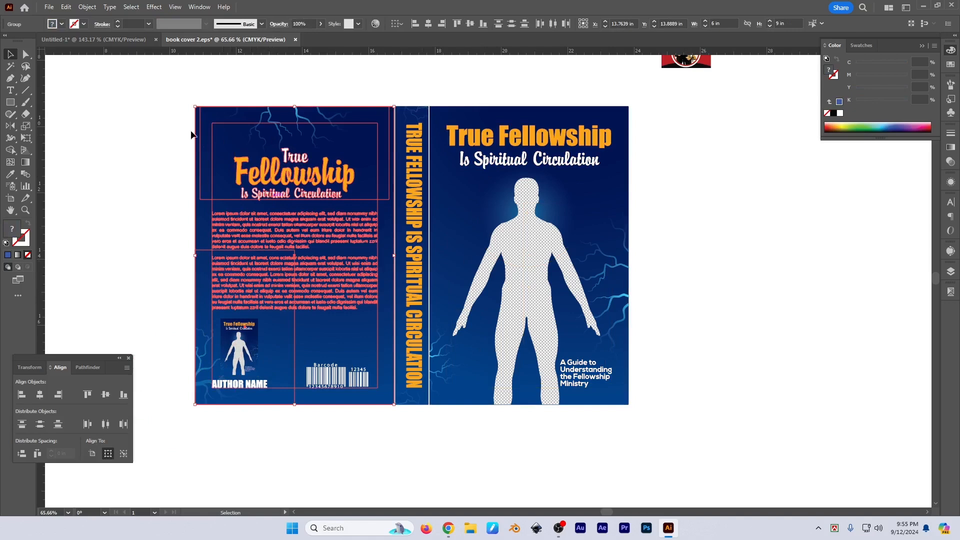
{"action": "left_click_drag", "start_coordinate": [160, 87], "coordinate": [608, 425]}
{"action": "left_click", "coordinate": [710, 419]}
Step: Copy the front cover group to the back cover and scale it to about 1.08 by 1.62 in beside the rasterized thumbnail
{"action": "left_click", "coordinate": [533, 241]}
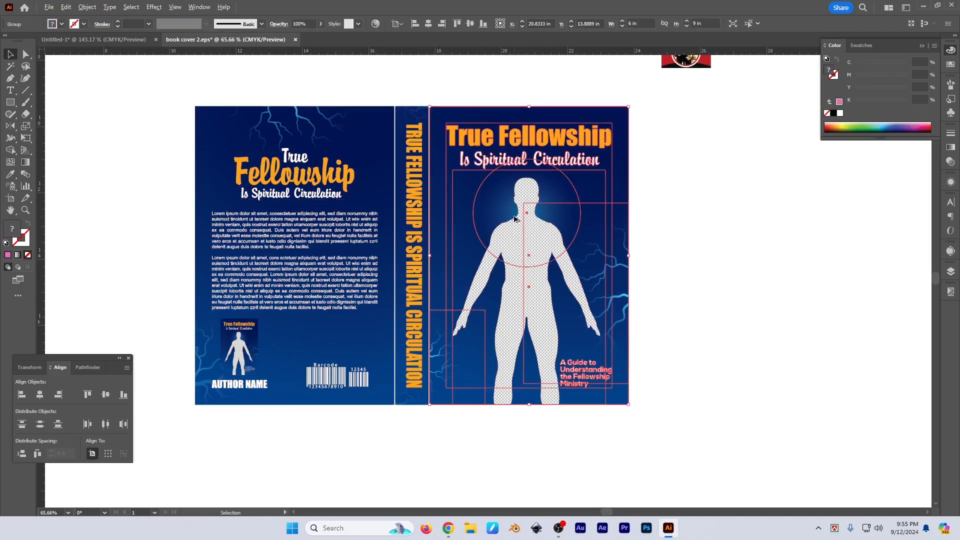
{"action": "left_click_drag", "start_coordinate": [515, 218], "coordinate": [274, 281]}
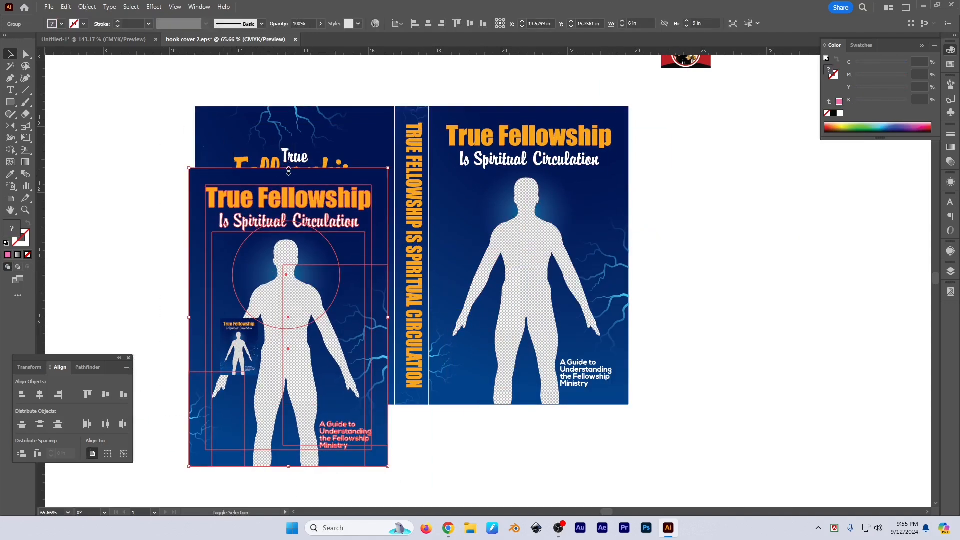
{"action": "left_click_drag", "start_coordinate": [288, 172], "coordinate": [298, 340]}
{"action": "scroll", "coordinate": [283, 345], "scroll_direction": "up", "scroll_amount": 3}
{"action": "scroll", "coordinate": [362, 284], "scroll_direction": "down", "scroll_amount": 2}
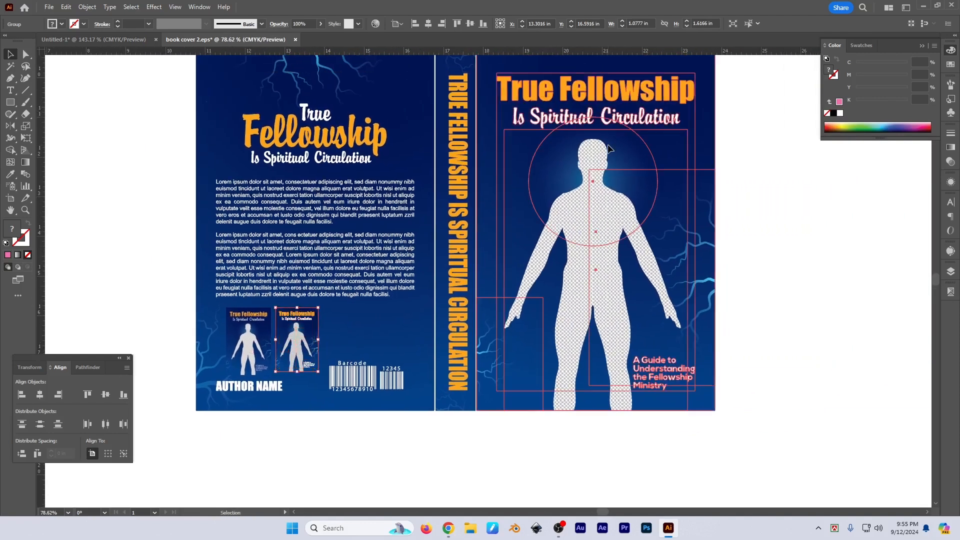
Step: Compare the small vector copy on the back cover with the full-size front cover group by selecting each
{"action": "scroll", "coordinate": [610, 148], "scroll_direction": "down", "scroll_amount": 2}
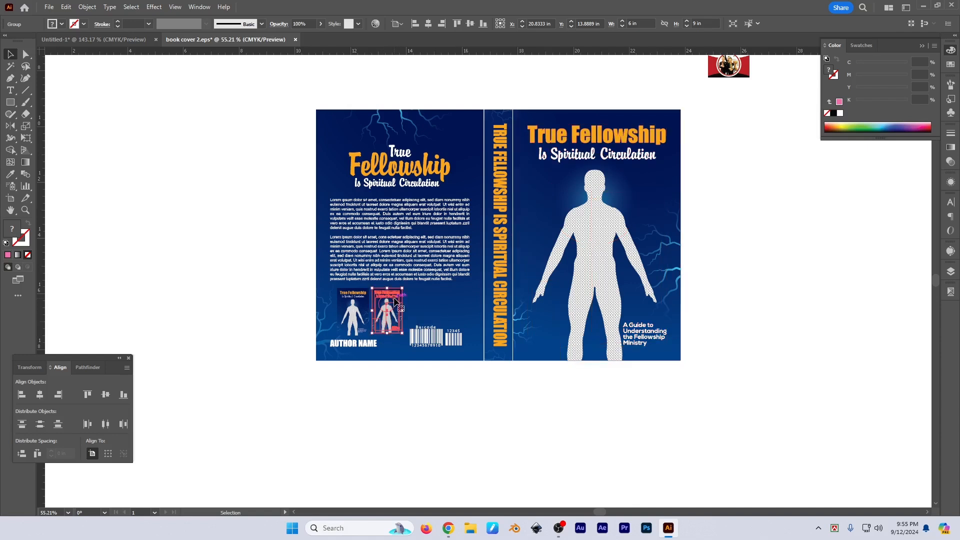
{"action": "left_click", "coordinate": [620, 155]}
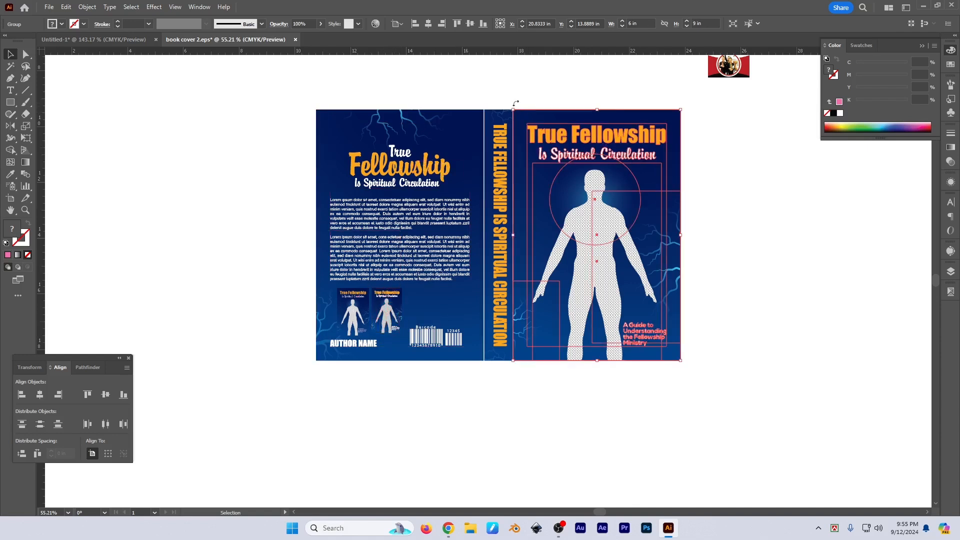
{"action": "left_click_drag", "start_coordinate": [521, 98], "coordinate": [688, 397]}
{"action": "left_click", "coordinate": [390, 308]}
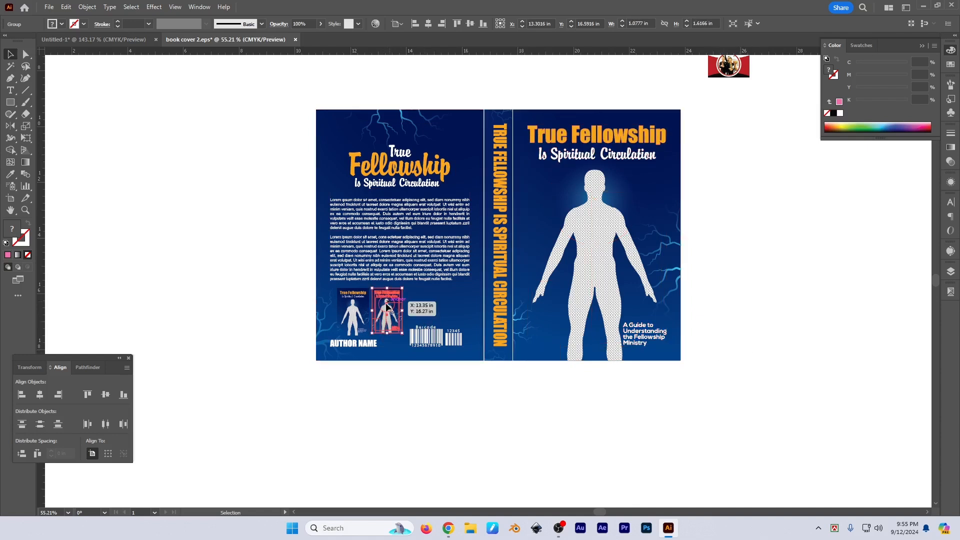
{"action": "left_click", "coordinate": [645, 171]}
{"action": "left_click", "coordinate": [399, 309]}
{"action": "left_click", "coordinate": [617, 215]}
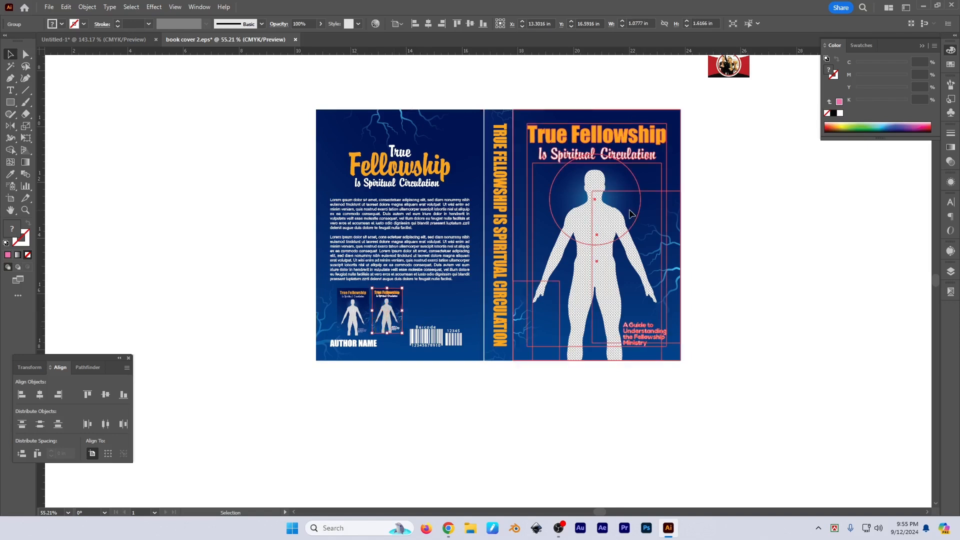
{"action": "left_click", "coordinate": [403, 312]}
{"action": "left_click", "coordinate": [563, 268]}
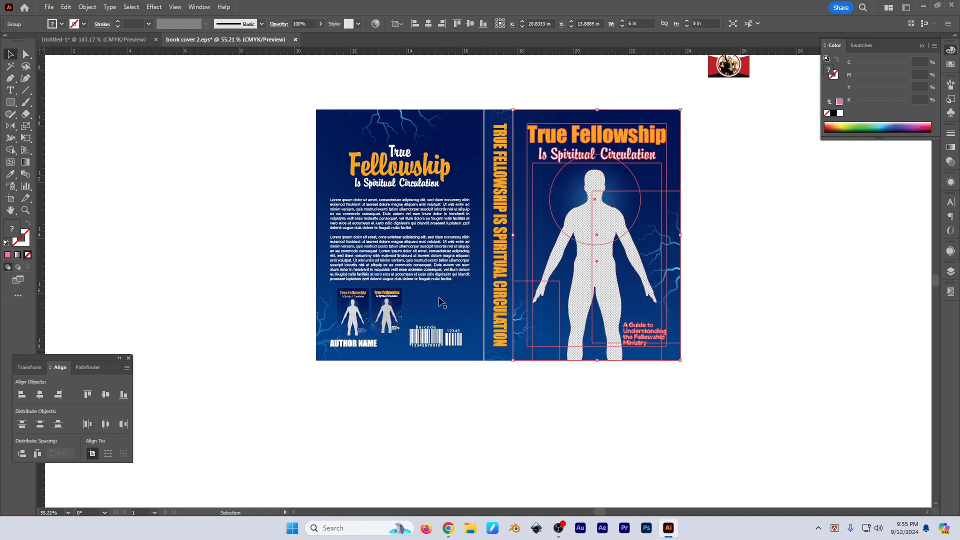
{"action": "left_click", "coordinate": [397, 309]}
{"action": "left_click_drag", "start_coordinate": [285, 93], "coordinate": [463, 280]}
{"action": "left_click", "coordinate": [387, 310]}
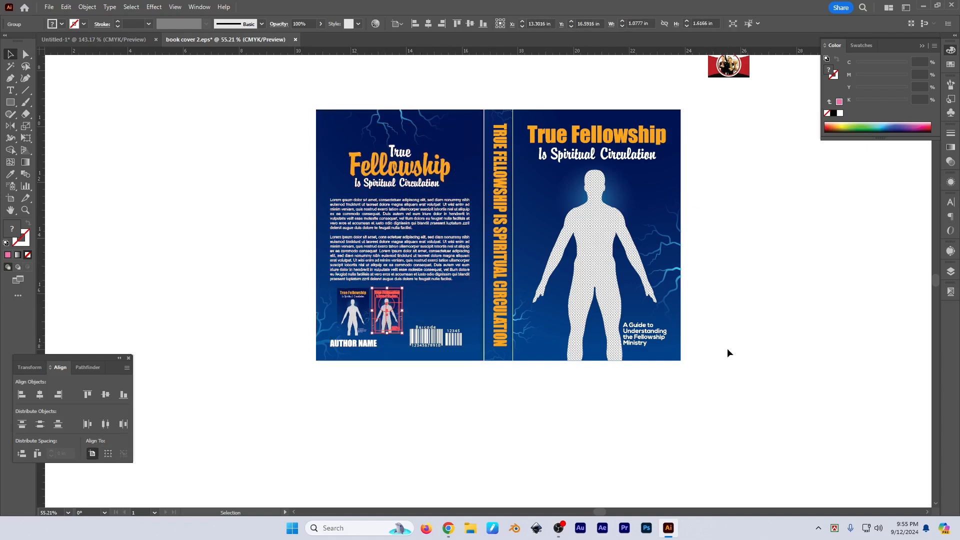
Step: Delete the small vector cover copy, leaving the rasterized thumbnail on the back cover
{"action": "left_click", "coordinate": [763, 348]}
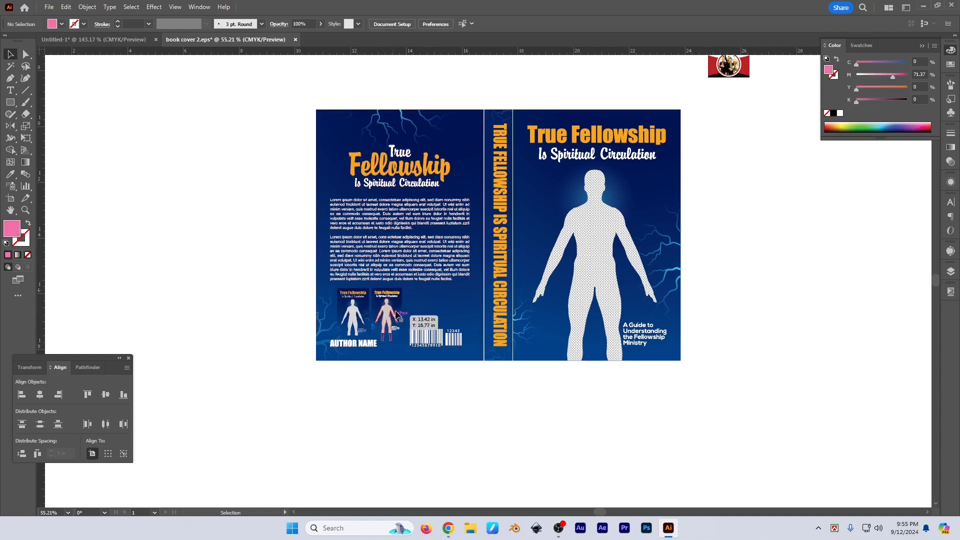
{"action": "left_click", "coordinate": [377, 314]}
{"action": "key", "text": "Delete"}
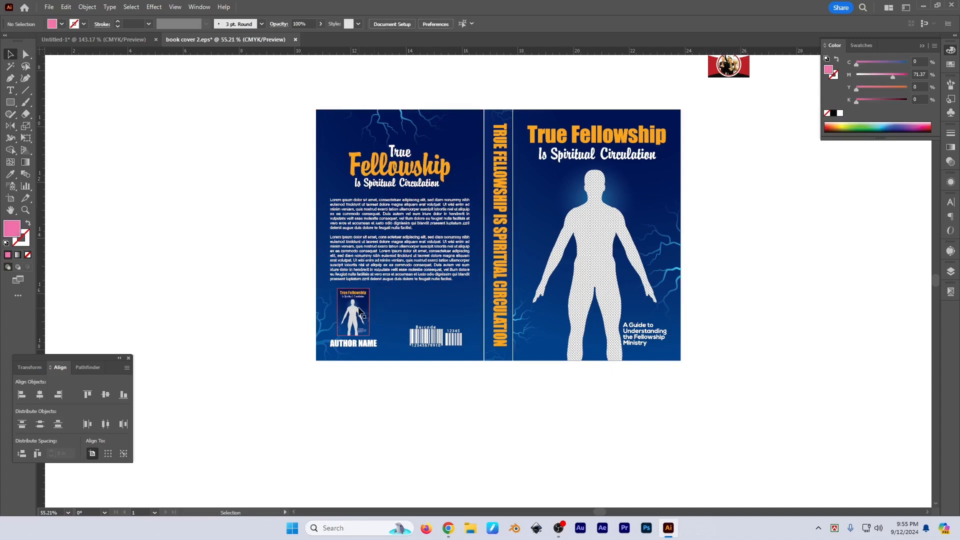
Step: Inspect the rasterized thumbnail's artwork at close range, including its figure silhouette and lightning details
{"action": "left_click", "coordinate": [347, 320]}
{"action": "left_click_drag", "start_coordinate": [353, 313], "coordinate": [753, 367]}
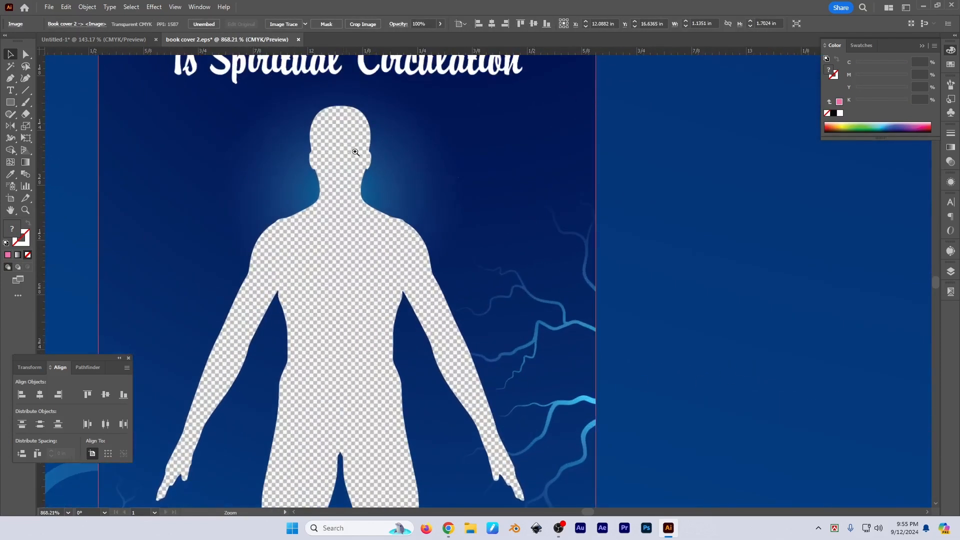
{"action": "left_click_drag", "start_coordinate": [353, 150], "coordinate": [434, 307]}
{"action": "left_click", "coordinate": [747, 311]}
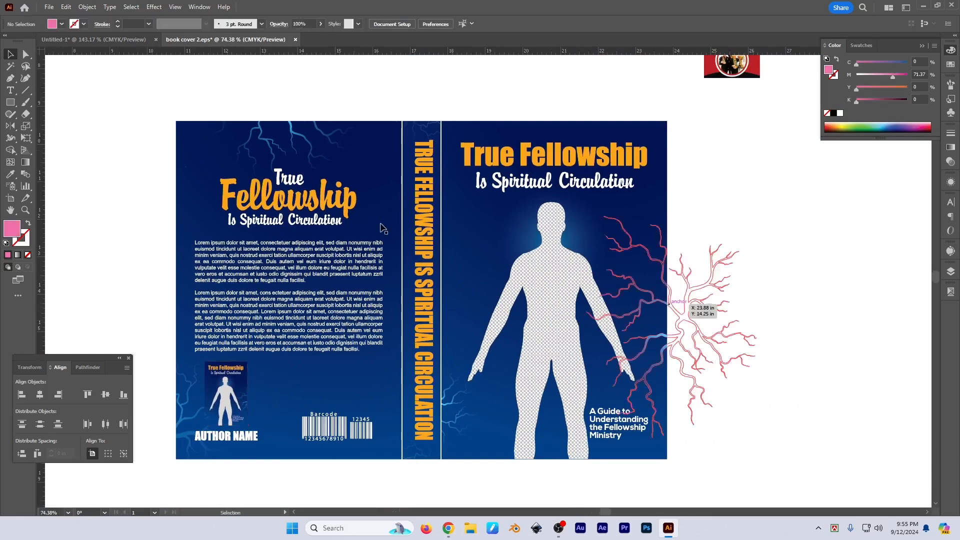
Step: Check the Rasterize command for the front cover group against the rasterized thumbnail on the back cover
{"action": "left_click", "coordinate": [87, 7]}
{"action": "left_click", "coordinate": [509, 247]}
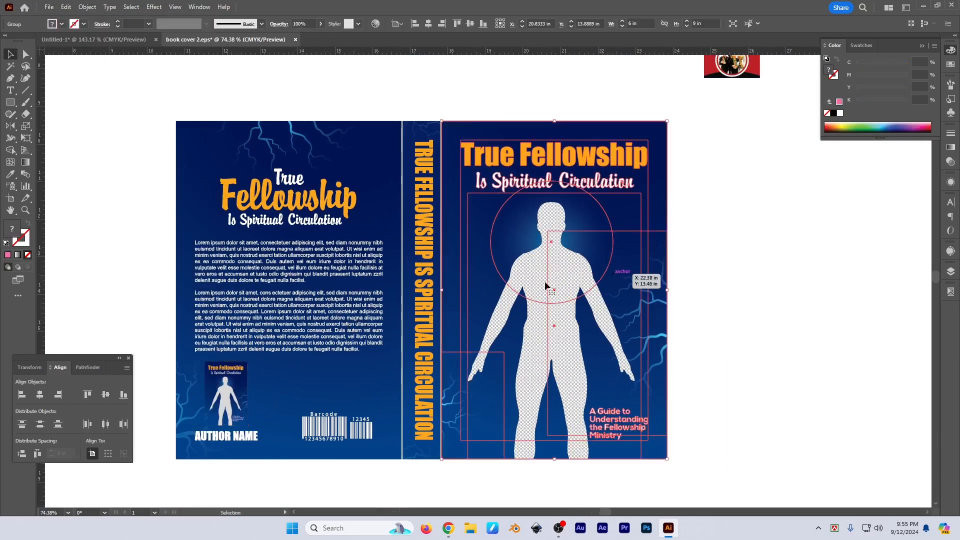
{"action": "left_click", "coordinate": [87, 7]}
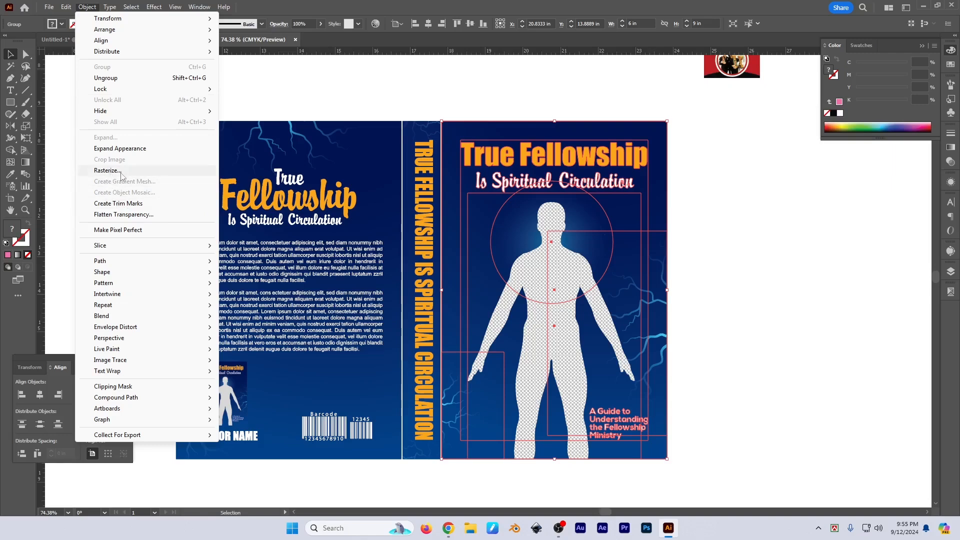
{"action": "left_click", "coordinate": [734, 305]}
{"action": "scroll", "coordinate": [718, 303], "scroll_direction": "down", "scroll_amount": 2}
{"action": "scroll", "coordinate": [684, 308], "scroll_direction": "right", "scroll_amount": 2}
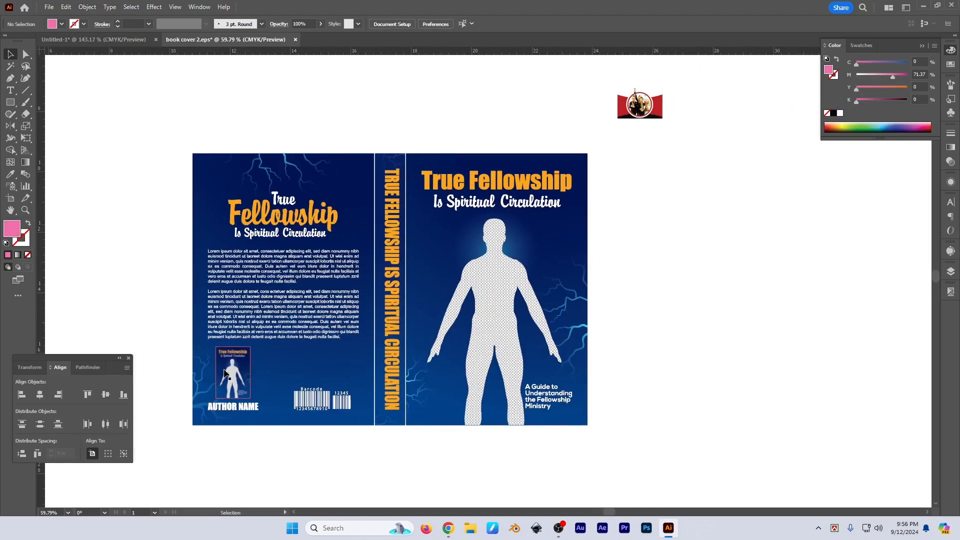
{"action": "scroll", "coordinate": [746, 302], "scroll_direction": "up", "scroll_amount": 1}
{"action": "scroll", "coordinate": [676, 313], "scroll_direction": "right", "scroll_amount": 1}
Step: Check whether Create Gradient Mesh is available with nothing selected and with the front cover group selected
{"action": "left_click", "coordinate": [87, 7]}
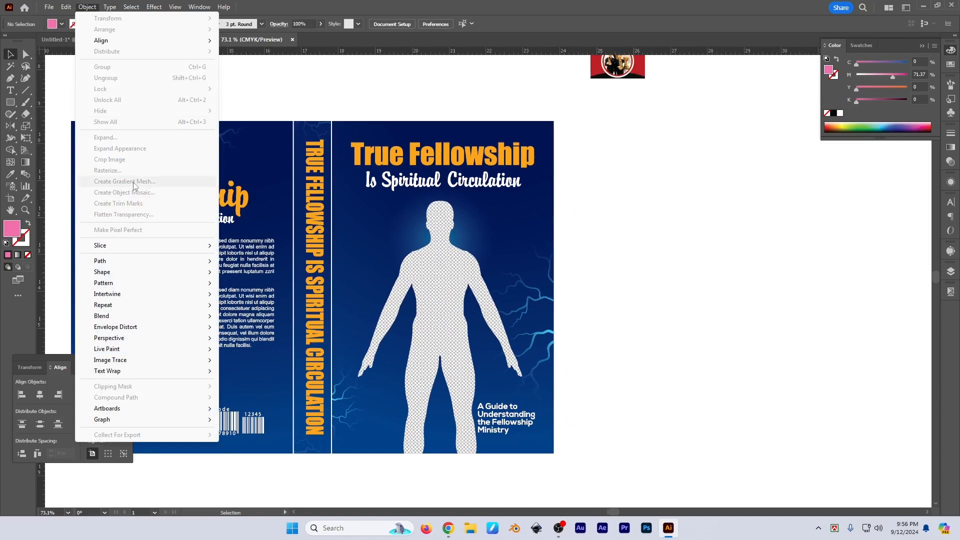
{"action": "left_click", "coordinate": [398, 233]}
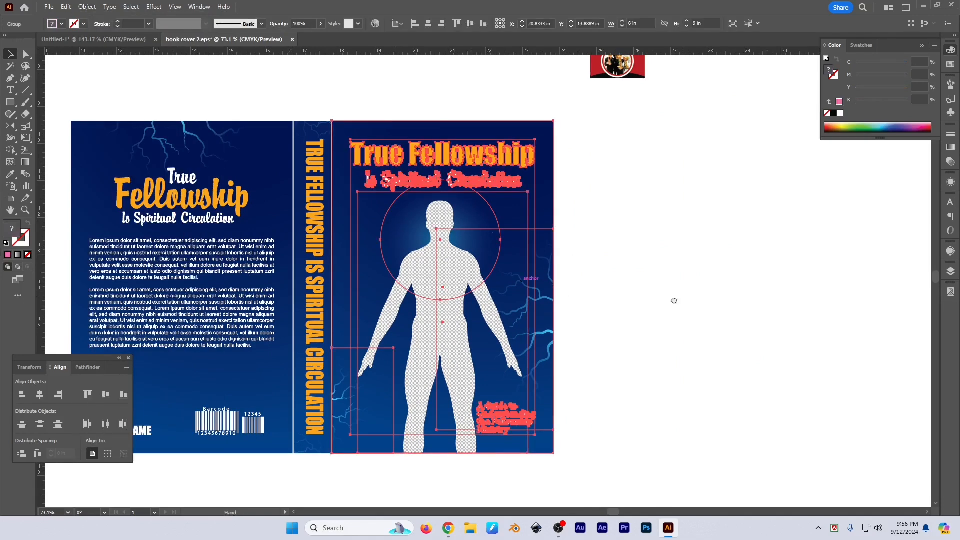
{"action": "left_click_drag", "start_coordinate": [674, 300], "coordinate": [648, 309]}
{"action": "left_click", "coordinate": [88, 7]}
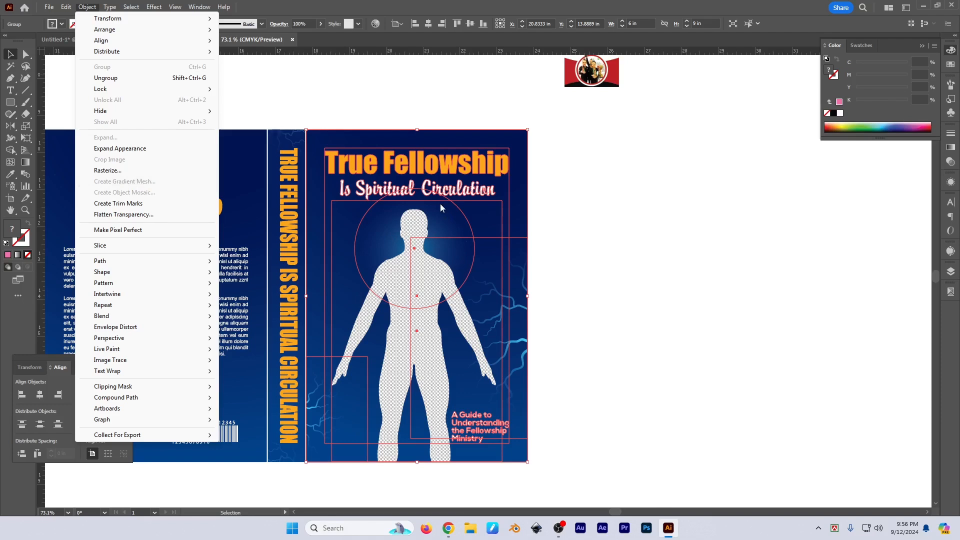
{"action": "left_click", "coordinate": [619, 272]}
{"action": "left_click", "coordinate": [619, 274]}
{"action": "scroll", "coordinate": [620, 278], "scroll_direction": "right", "scroll_amount": 1}
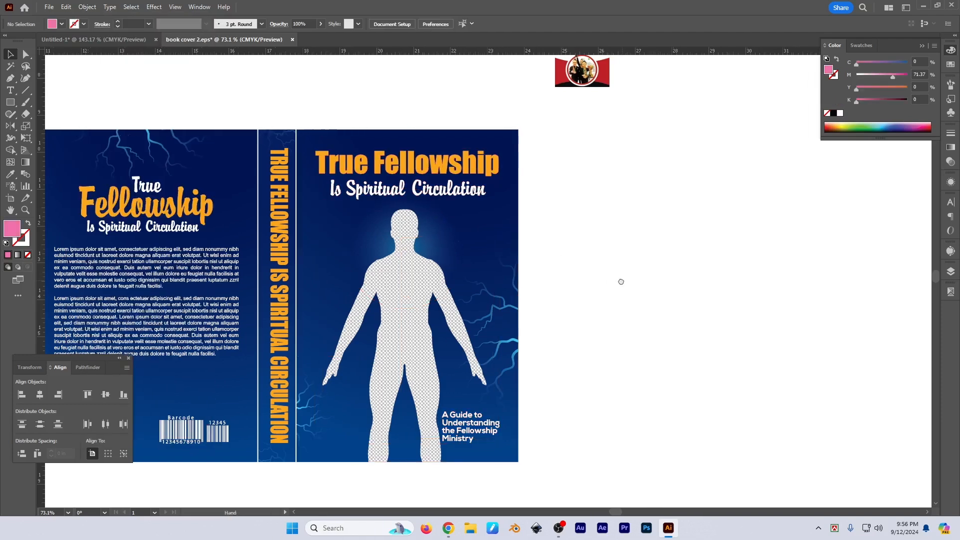
Step: Draw a pink rectangle about 8.29 by 4.84 in on the empty canvas beside the front cover
{"action": "left_click_drag", "start_coordinate": [10, 102], "coordinate": [62, 104]}
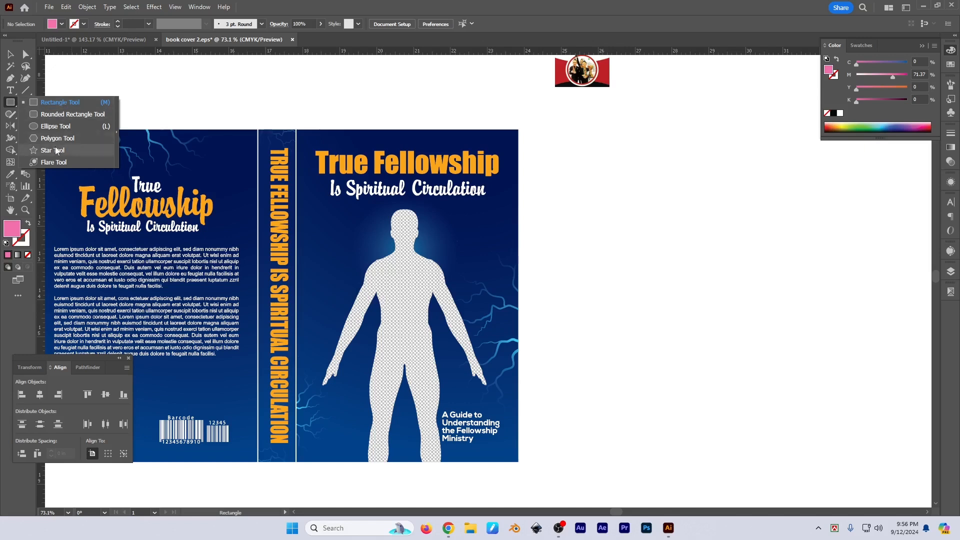
{"action": "left_click", "coordinate": [52, 102]}
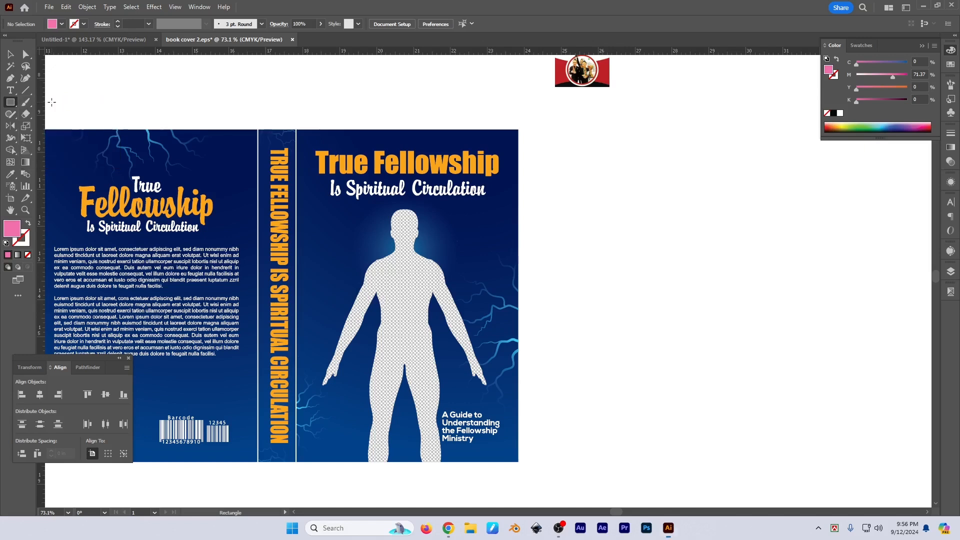
{"action": "left_click_drag", "start_coordinate": [539, 166], "coordinate": [845, 344]}
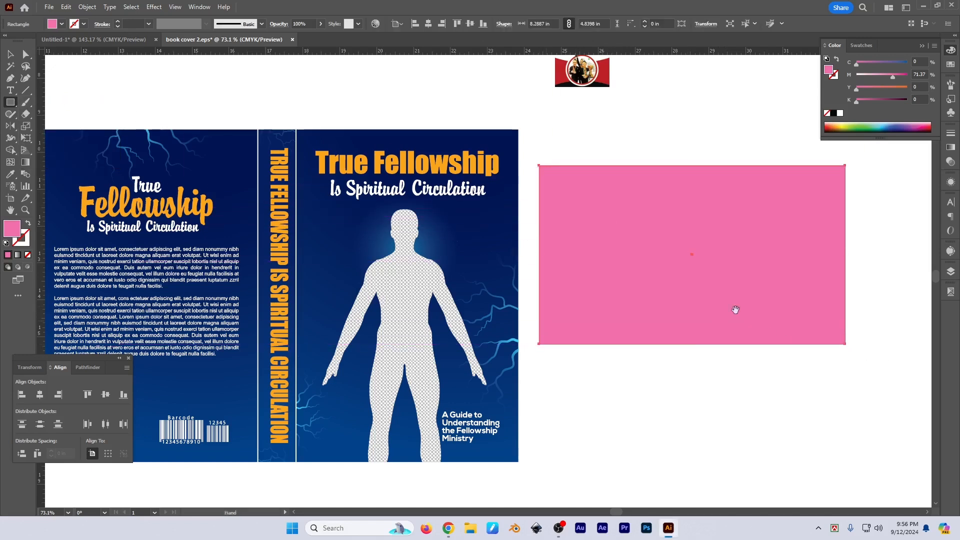
{"action": "left_click_drag", "start_coordinate": [733, 309], "coordinate": [596, 313]}
{"action": "key", "text": "v"}
{"action": "left_click_drag", "start_coordinate": [459, 271], "coordinate": [471, 263]}
Step: Switch to the desktop to examine the wallpaper's blue gradient shading, and return to Illustrator
{"action": "left_click", "coordinate": [686, 456]}
{"action": "left_click", "coordinate": [669, 528]}
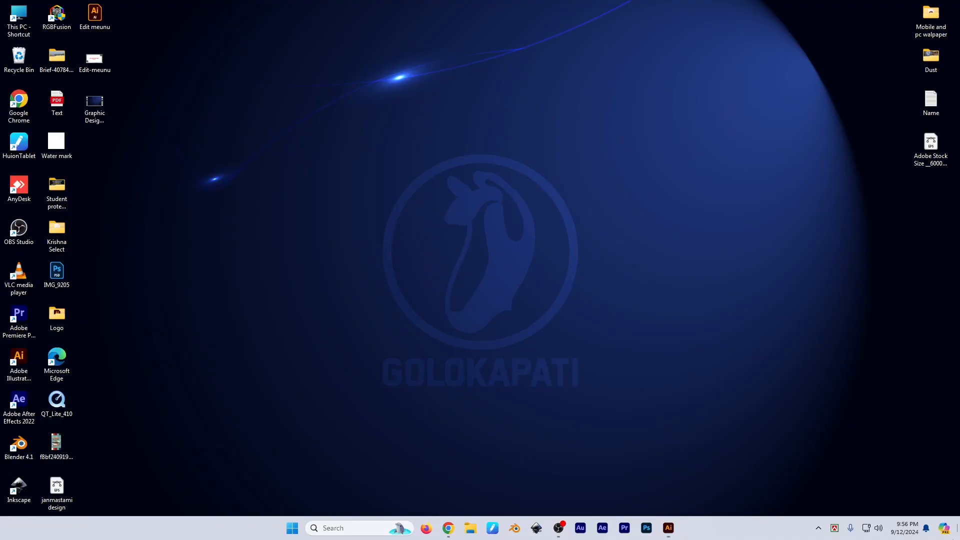
{"action": "left_click_drag", "start_coordinate": [799, 35], "coordinate": [835, 172]}
{"action": "key", "text": "alt+Tab"}
Step: Start a gradient mesh on the pink rectangle with 5 rows and 5 columns
{"action": "left_click_drag", "start_coordinate": [533, 241], "coordinate": [533, 211]}
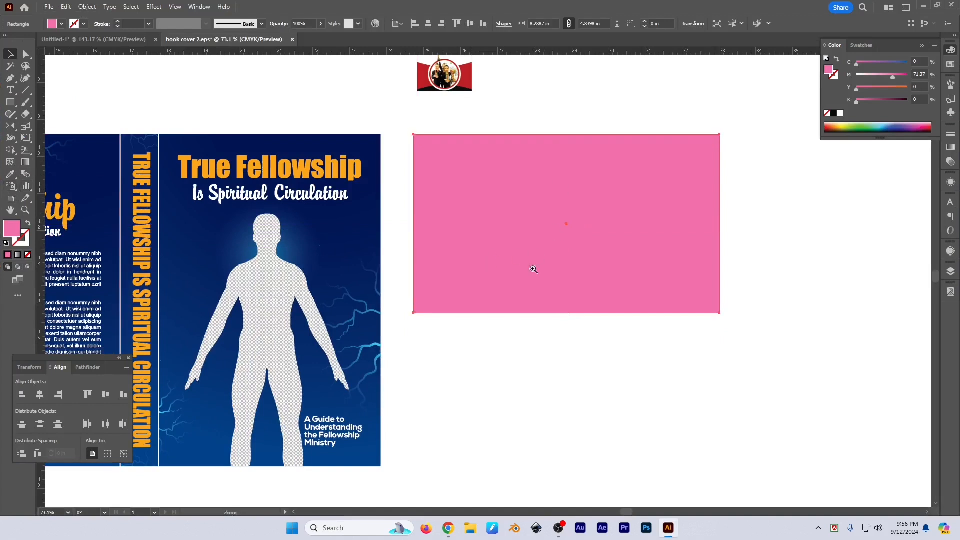
{"action": "scroll", "coordinate": [811, 315], "scroll_direction": "right", "scroll_amount": 2}
{"action": "scroll", "coordinate": [811, 316], "scroll_direction": "up", "scroll_amount": 1}
{"action": "left_click_drag", "start_coordinate": [583, 279], "coordinate": [586, 283]}
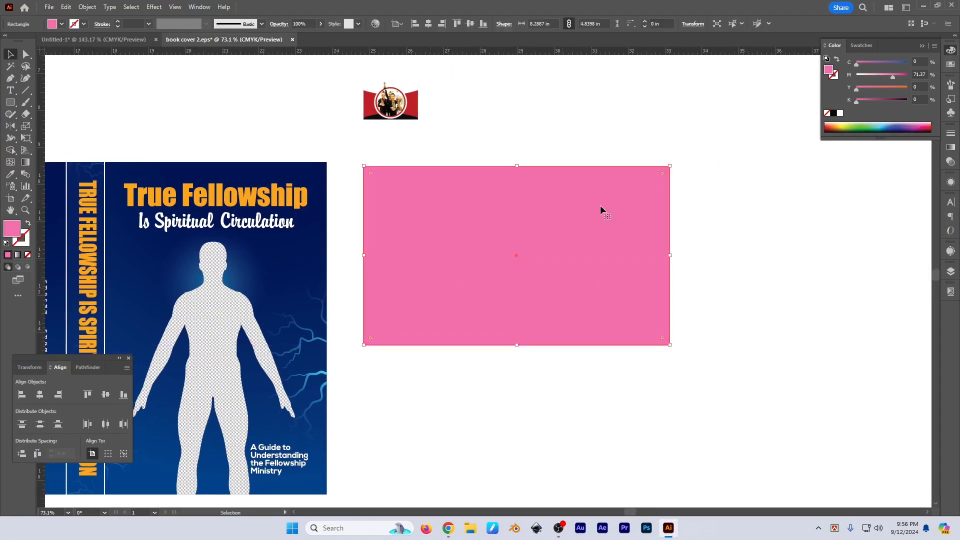
{"action": "left_click", "coordinate": [87, 8]}
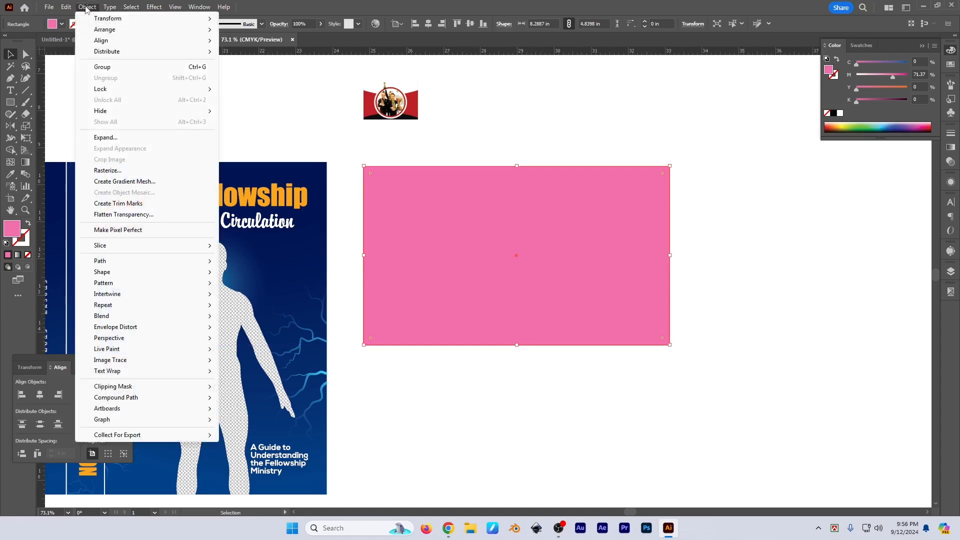
{"action": "left_click", "coordinate": [133, 182]}
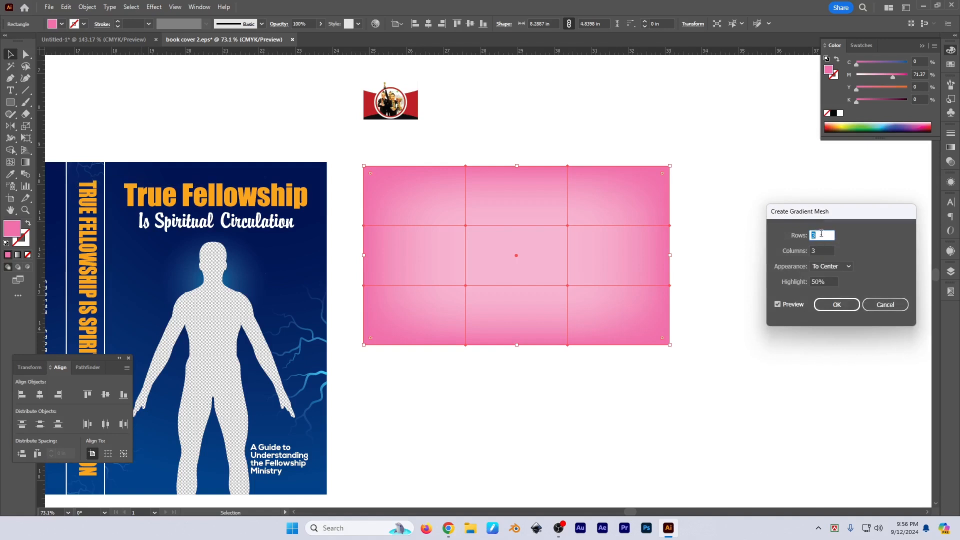
{"action": "type", "text": "5"}
{"action": "left_click", "coordinate": [822, 251]}
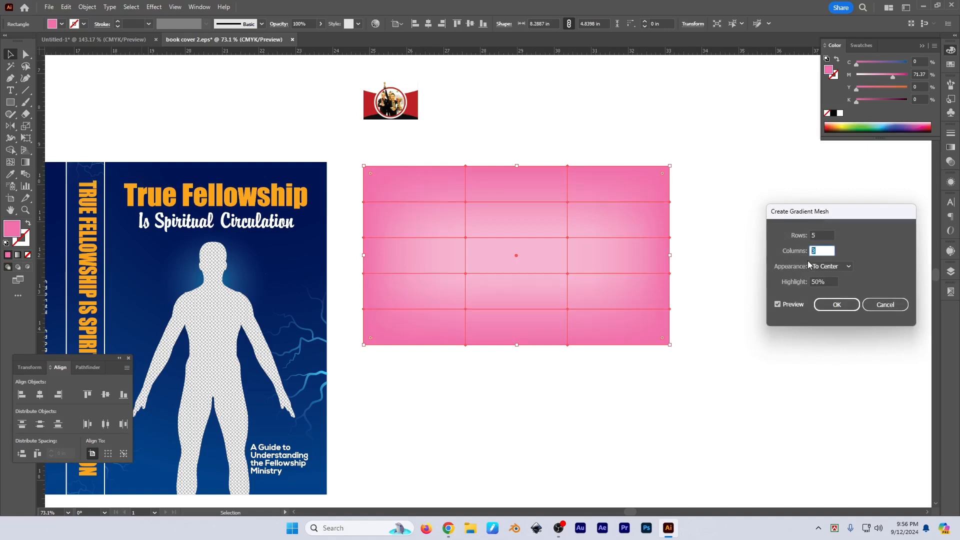
{"action": "type", "text": "5"}
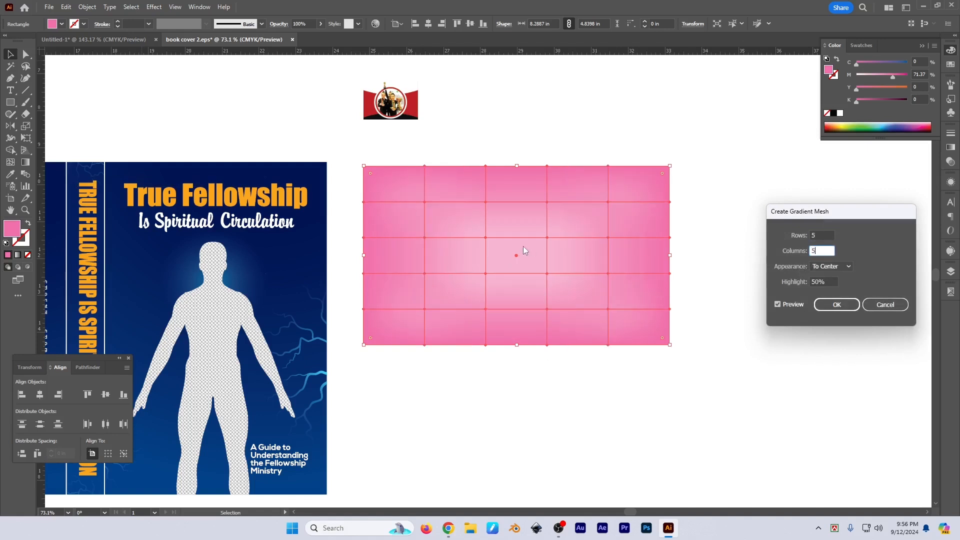
Step: Compare the Flat and To Edge mesh appearances, and create the rectangle's gradient mesh with the Flat appearance
{"action": "left_click", "coordinate": [845, 267]}
{"action": "left_click", "coordinate": [832, 279]}
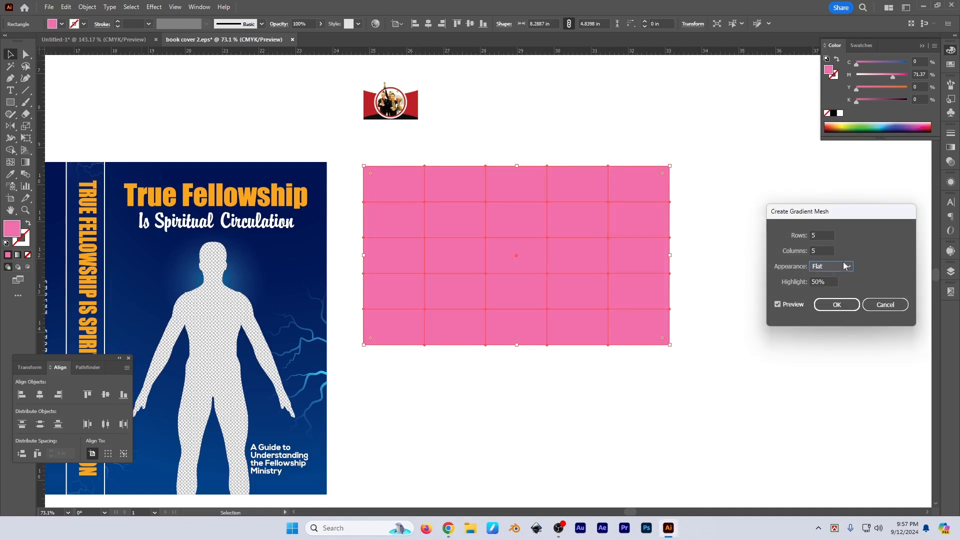
{"action": "left_click", "coordinate": [846, 267]}
{"action": "left_click", "coordinate": [840, 302]}
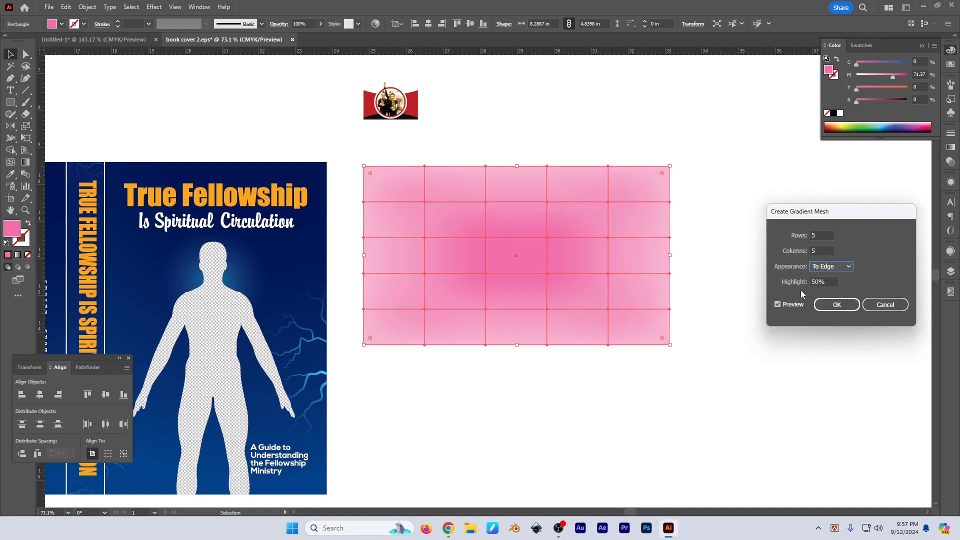
{"action": "left_click", "coordinate": [826, 267]}
{"action": "left_click", "coordinate": [834, 281]}
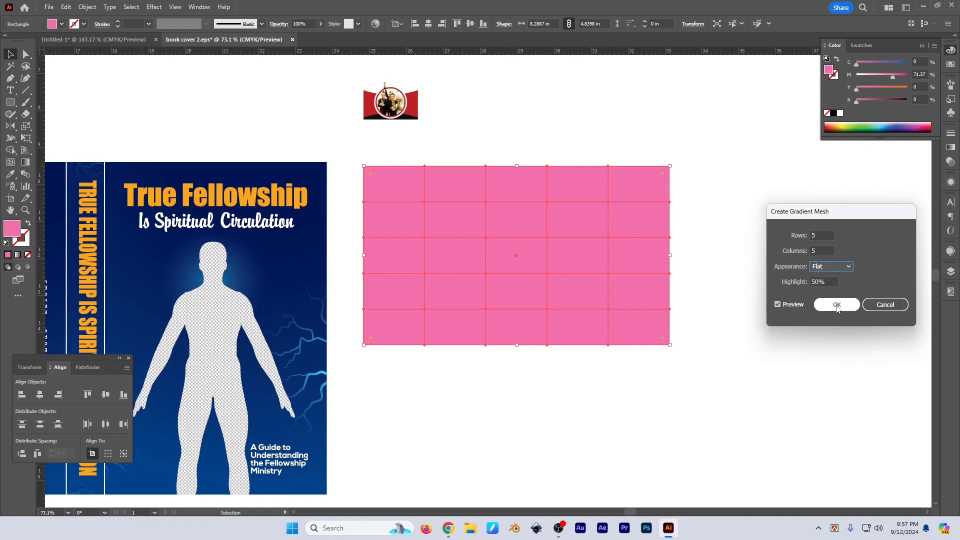
{"action": "left_click", "coordinate": [837, 305]}
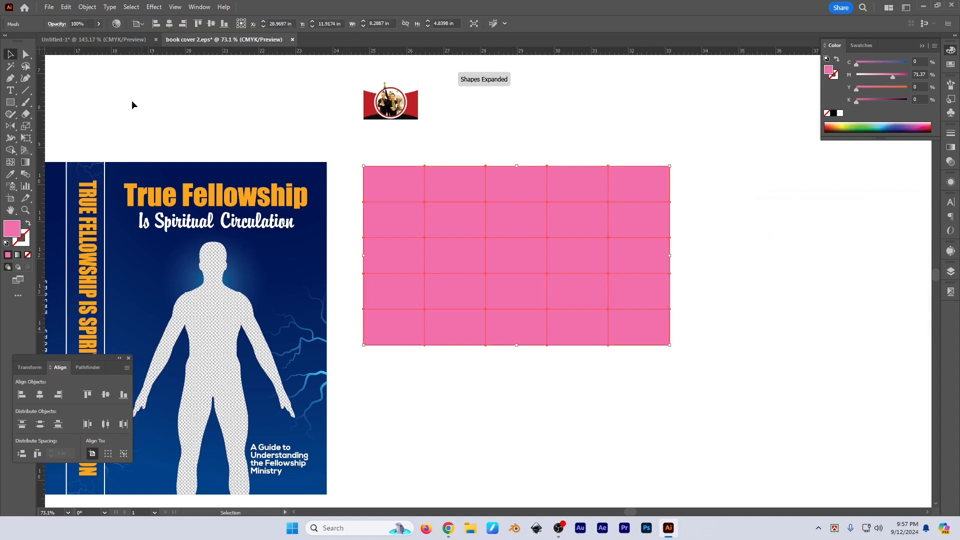
Step: Lighten the inner mesh point nearest the rectangle's upper-left corner to 25% magenta
{"action": "left_click", "coordinate": [26, 54]}
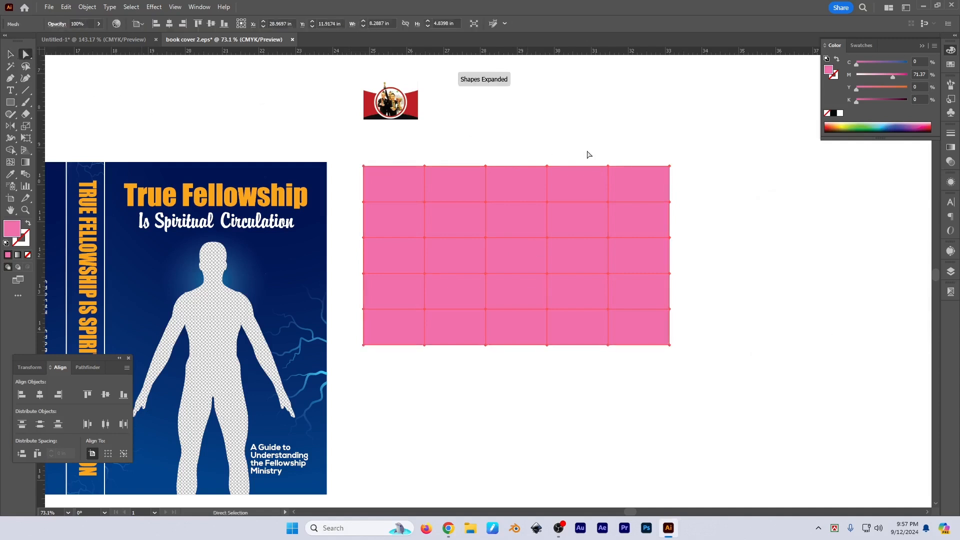
{"action": "left_click", "coordinate": [425, 204]}
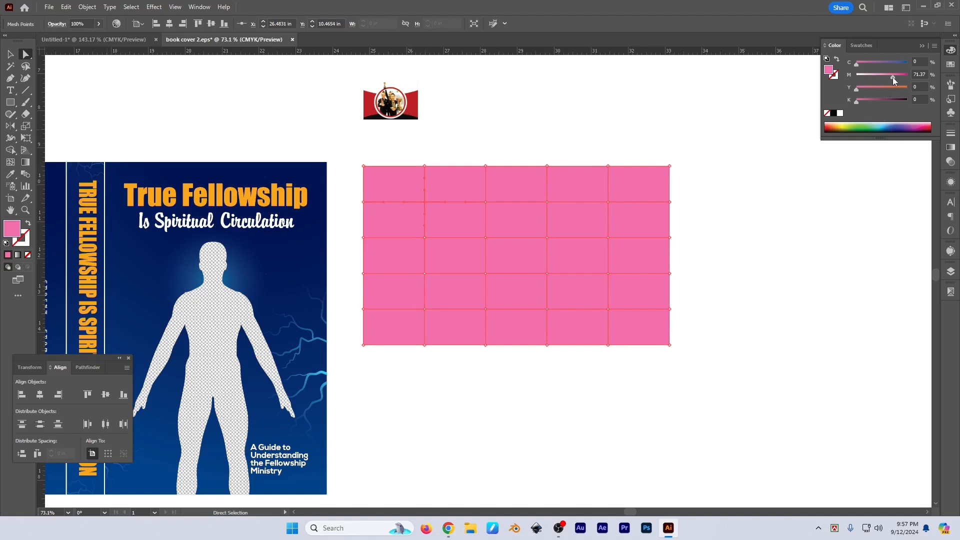
{"action": "left_click_drag", "start_coordinate": [893, 77], "coordinate": [872, 76]}
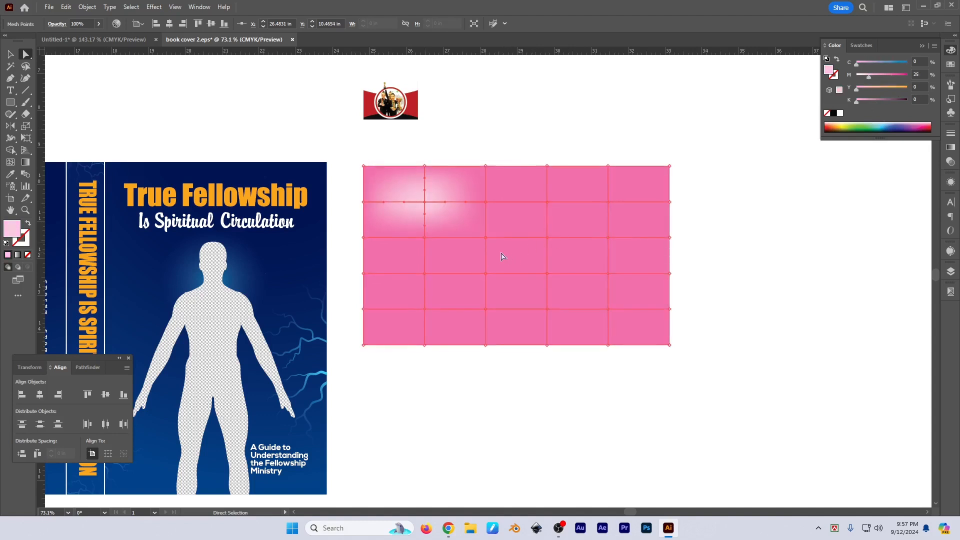
Step: Undo the mesh point recolouring and the gradient mesh, and reselect the plain pink rectangle
{"action": "key", "text": "ctrl+z"}
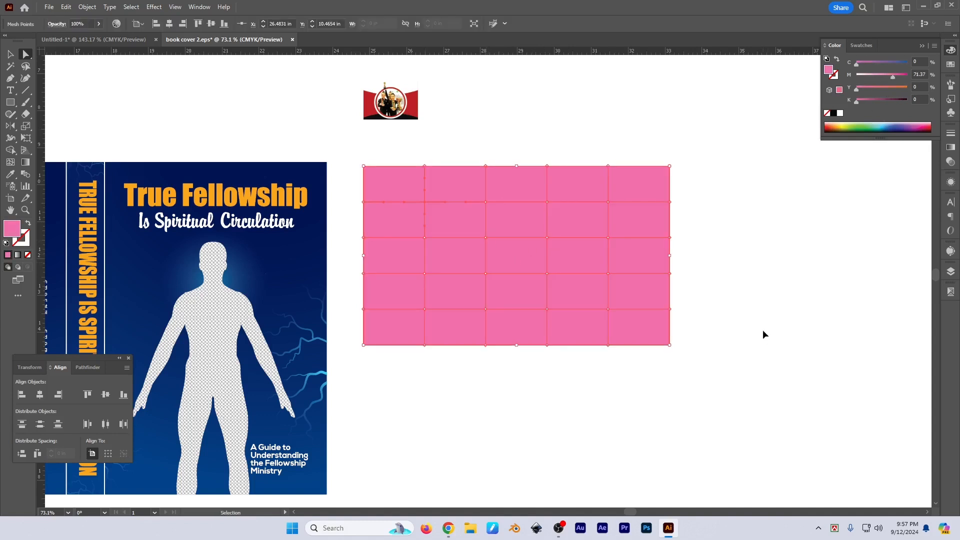
{"action": "left_click", "coordinate": [763, 329]}
{"action": "left_click_drag", "start_coordinate": [763, 329], "coordinate": [756, 331]}
{"action": "left_click", "coordinate": [440, 265]}
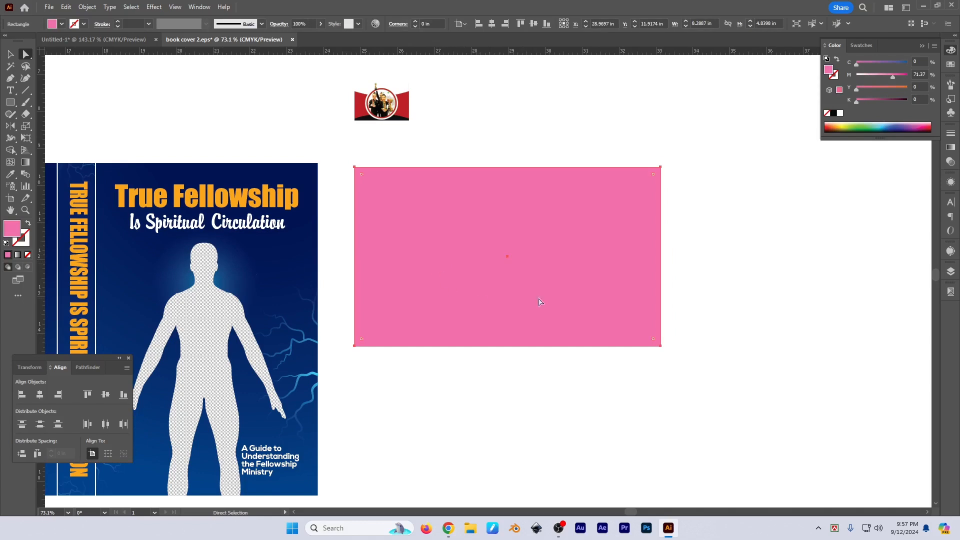
Step: Start a new gradient mesh on the pink rectangle, preview the To Center appearance, and set it to To Edge
{"action": "left_click", "coordinate": [88, 7]}
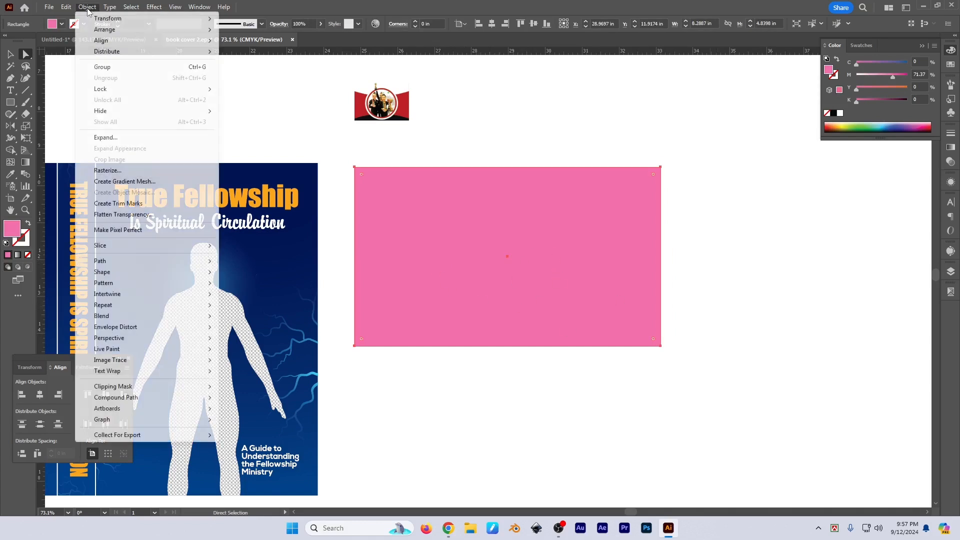
{"action": "left_click", "coordinate": [122, 182]}
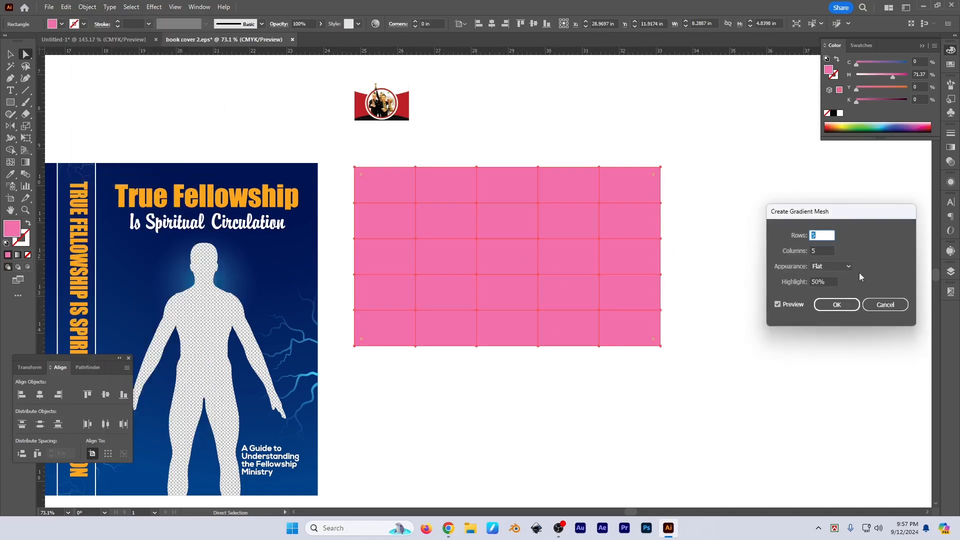
{"action": "left_click", "coordinate": [834, 266]}
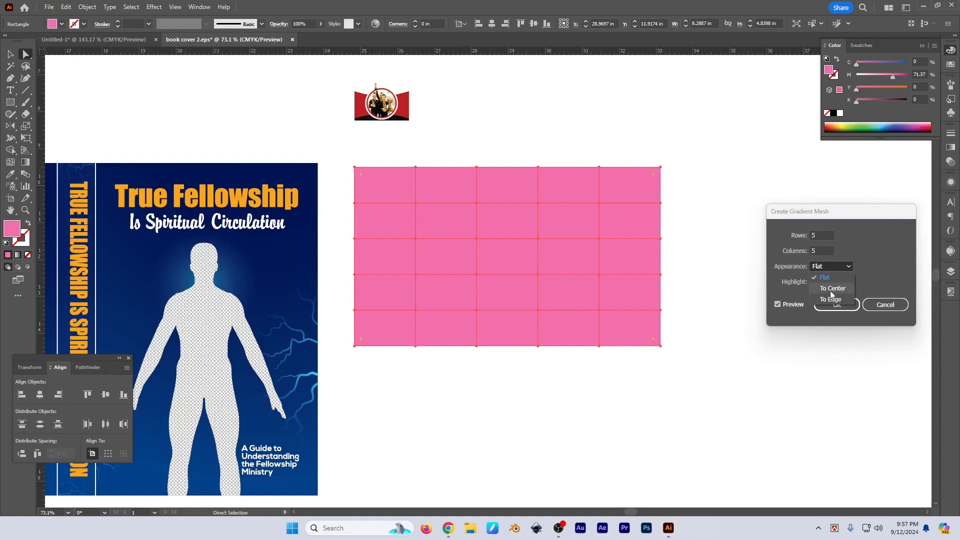
{"action": "left_click", "coordinate": [833, 289]}
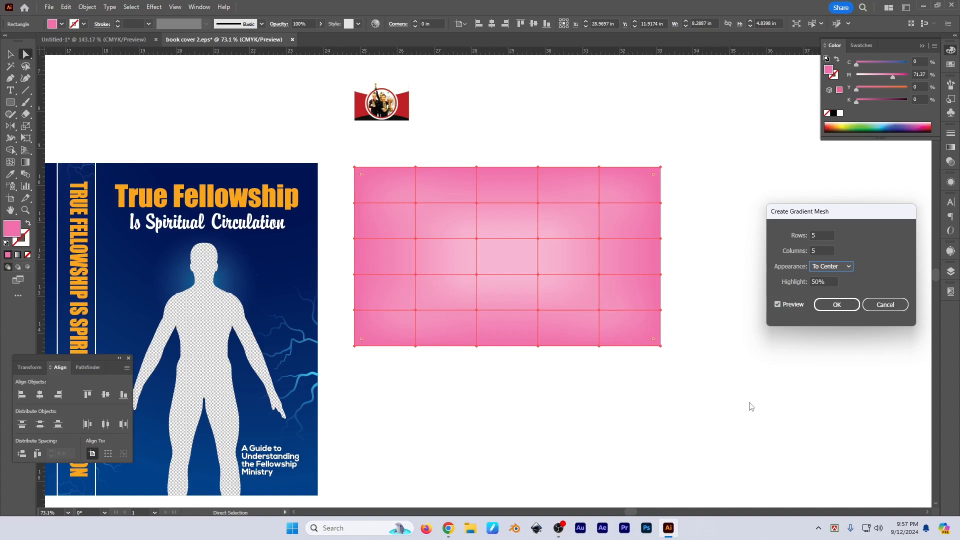
{"action": "left_click", "coordinate": [827, 268]}
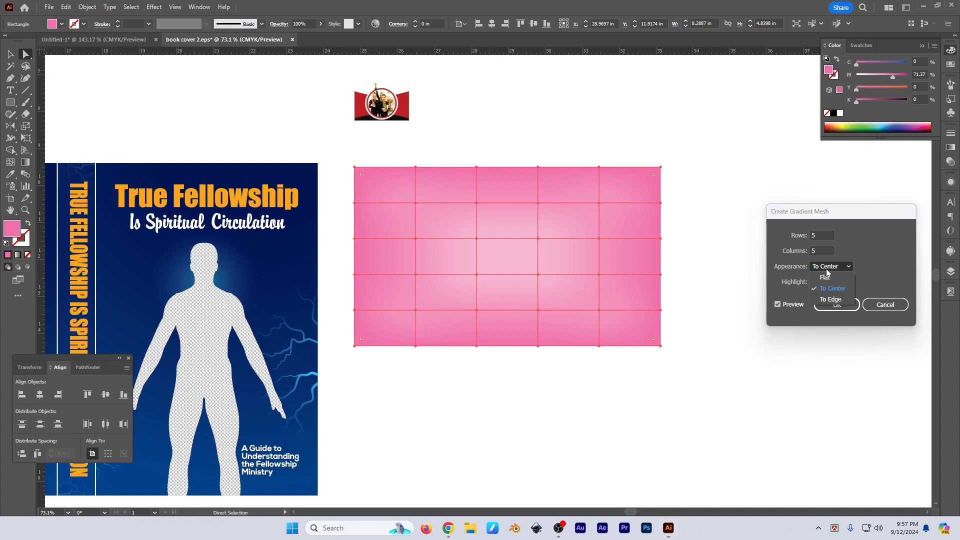
{"action": "left_click", "coordinate": [831, 300]}
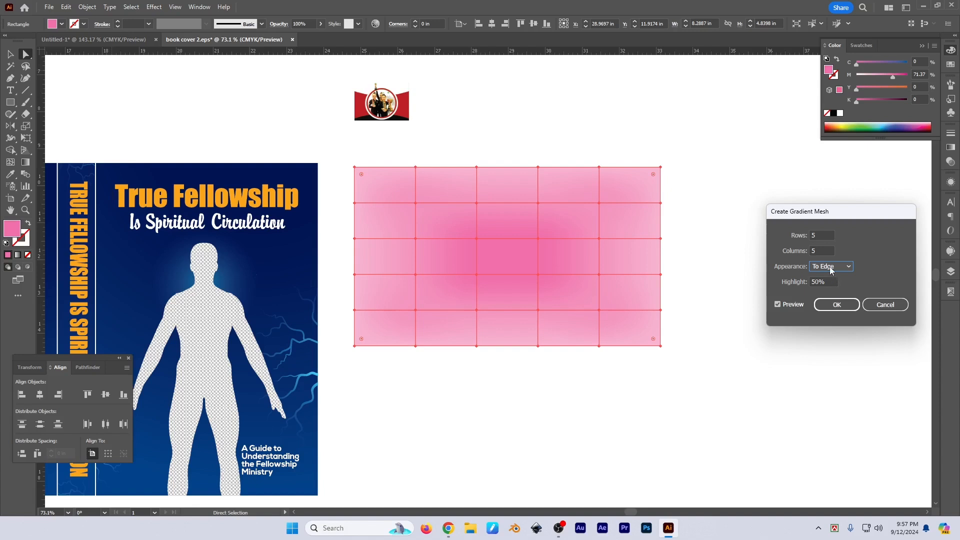
Step: Set the mesh highlight to 100%, create the gradient mesh, and deselect it
{"action": "double_click", "coordinate": [832, 279]}
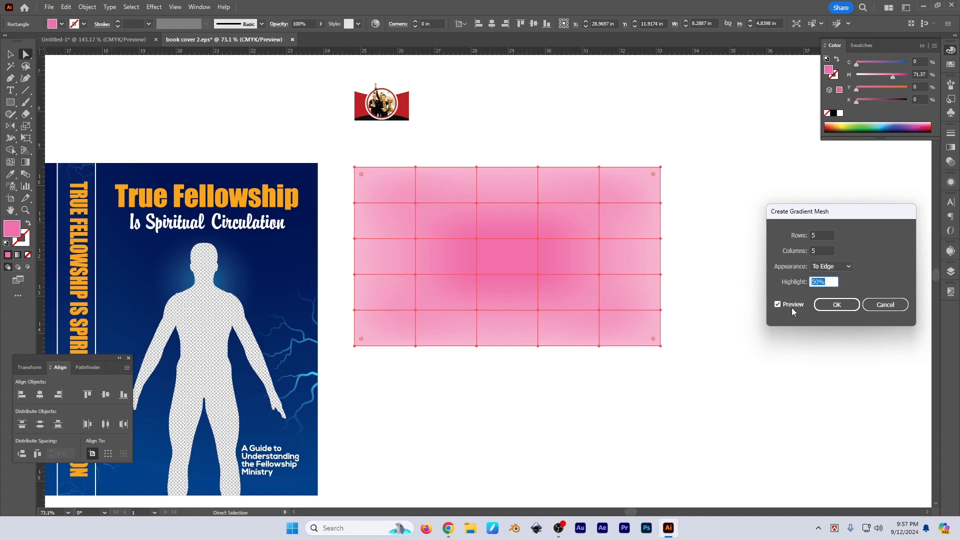
{"action": "type", "text": "100"}
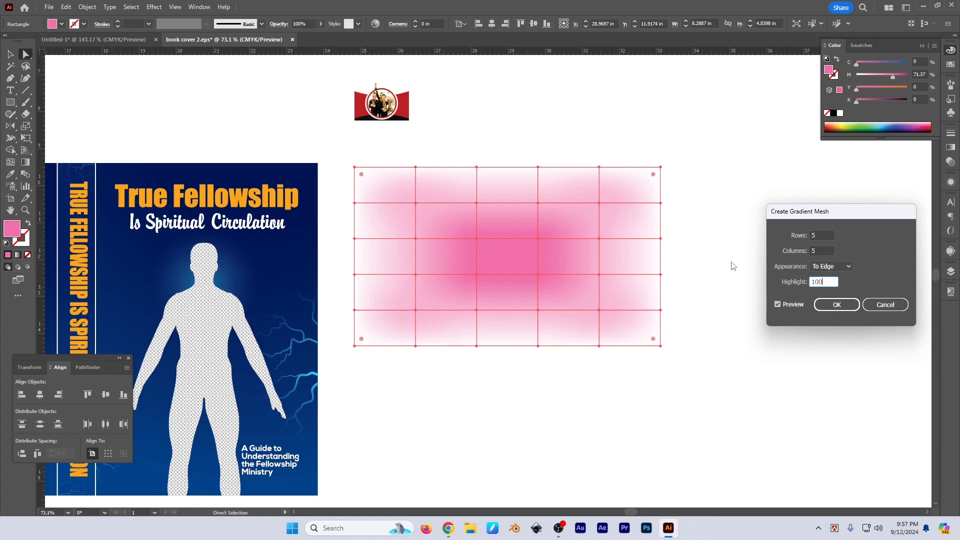
{"action": "left_click", "coordinate": [835, 303]}
{"action": "left_click", "coordinate": [835, 303]}
{"action": "key", "text": "v"}
{"action": "left_click", "coordinate": [789, 329]}
{"action": "left_click_drag", "start_coordinate": [789, 330], "coordinate": [915, 329]}
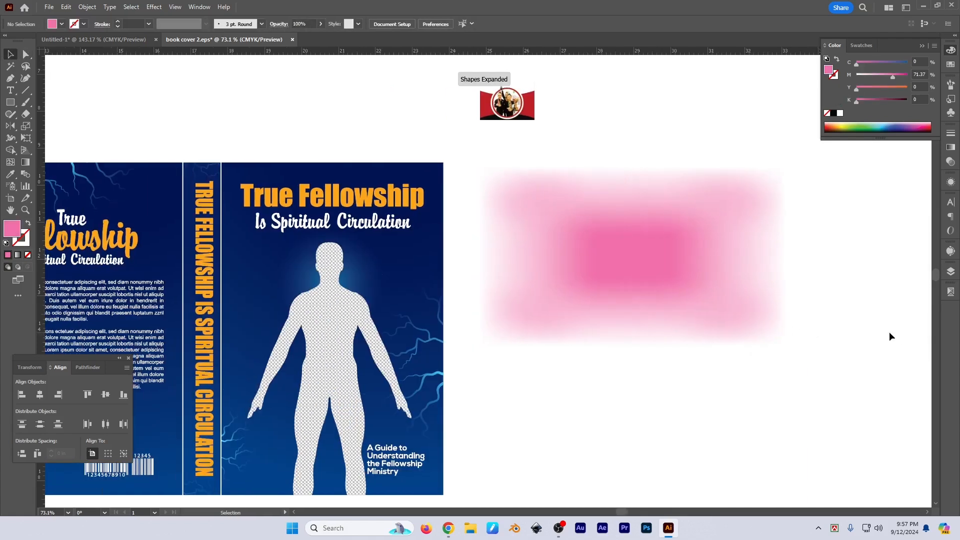
Step: Move the gradient mesh over the front cover's title area and scale it to about 5.05 by 2.95 in
{"action": "left_click", "coordinate": [679, 245]}
{"action": "left_click_drag", "start_coordinate": [678, 245], "coordinate": [424, 280]}
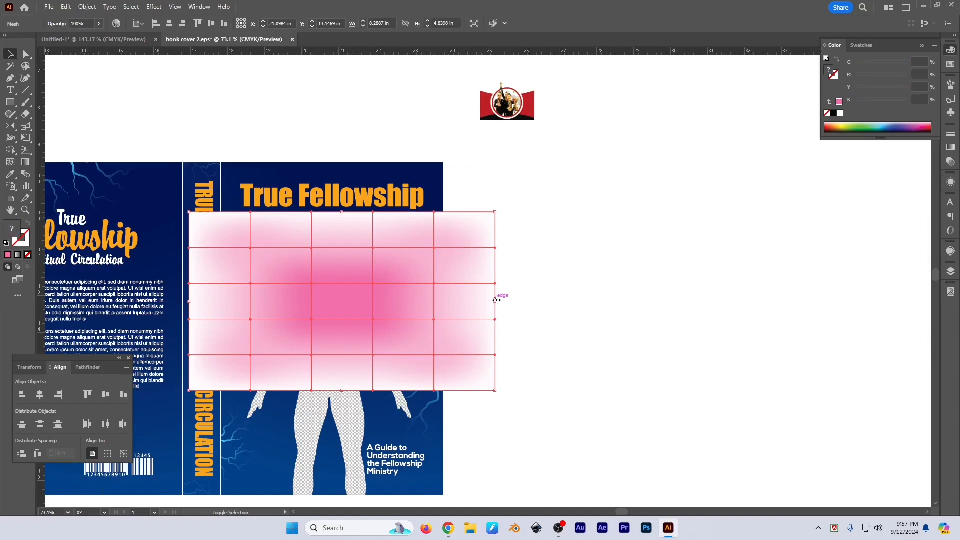
{"action": "left_click_drag", "start_coordinate": [496, 300], "coordinate": [436, 300]}
{"action": "left_click_drag", "start_coordinate": [571, 317], "coordinate": [674, 346]}
{"action": "left_click_drag", "start_coordinate": [464, 336], "coordinate": [450, 263]}
{"action": "left_click_drag", "start_coordinate": [448, 278], "coordinate": [495, 306]}
{"action": "left_click_drag", "start_coordinate": [446, 278], "coordinate": [451, 278]}
Step: Ungroup the front cover artwork beneath the gradient mesh
{"action": "left_click", "coordinate": [632, 228]}
{"action": "left_click", "coordinate": [555, 231]}
{"action": "right_click", "coordinate": [561, 232]}
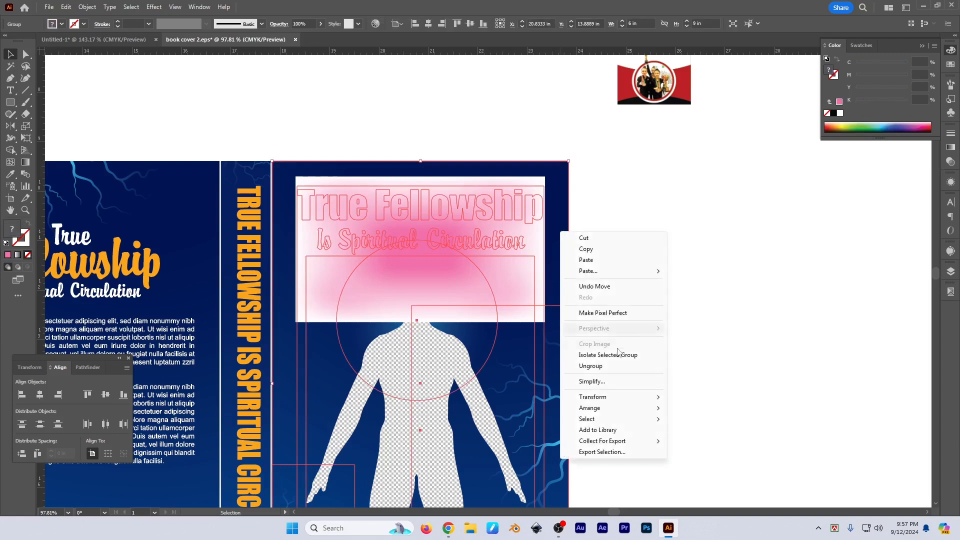
{"action": "left_click", "coordinate": [591, 366]}
Step: Send the gradient mesh on the front cover backward one level in the stacking order
{"action": "scroll", "coordinate": [574, 283], "scroll_direction": "up", "scroll_amount": 2, "text": "alt"}
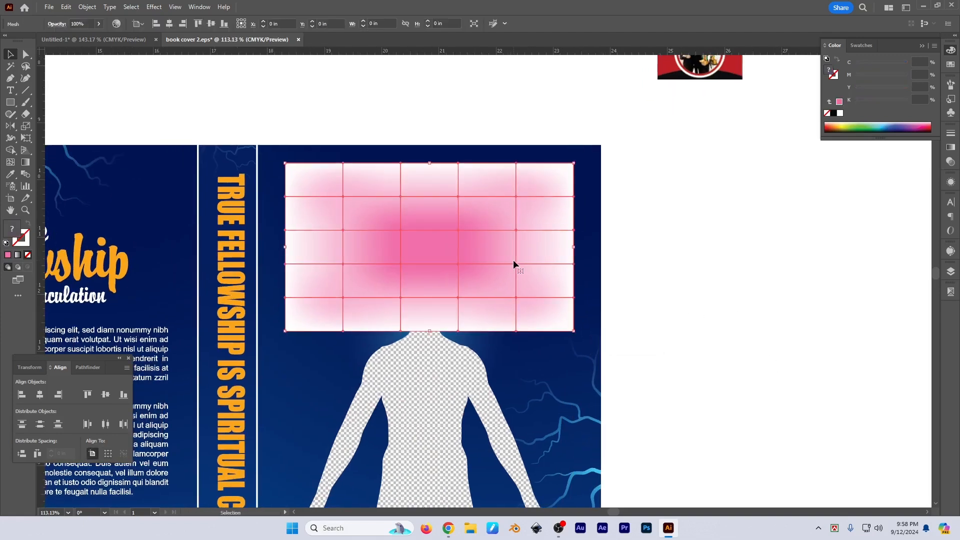
{"action": "left_click", "coordinate": [81, 10]}
{"action": "mouse_move", "coordinate": [181, 34]}
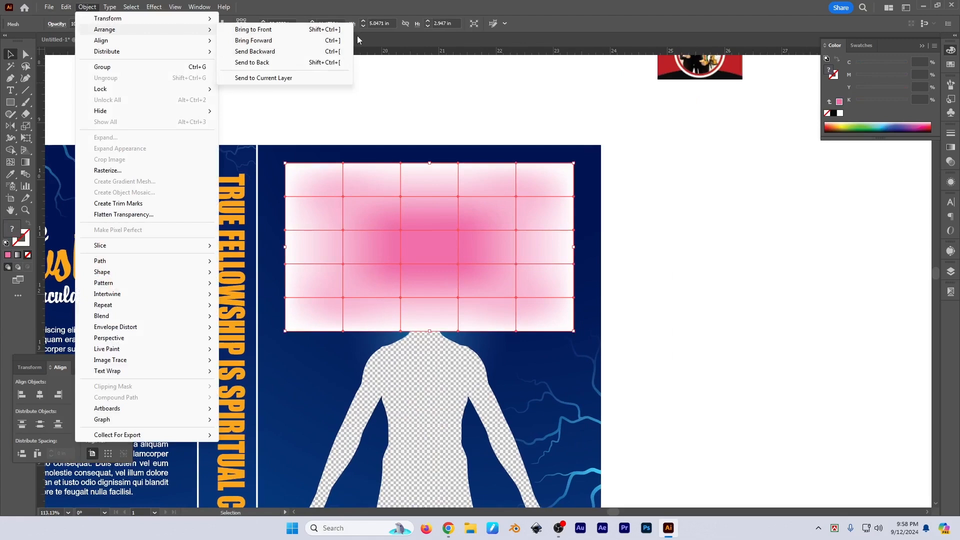
{"action": "left_click", "coordinate": [321, 52]}
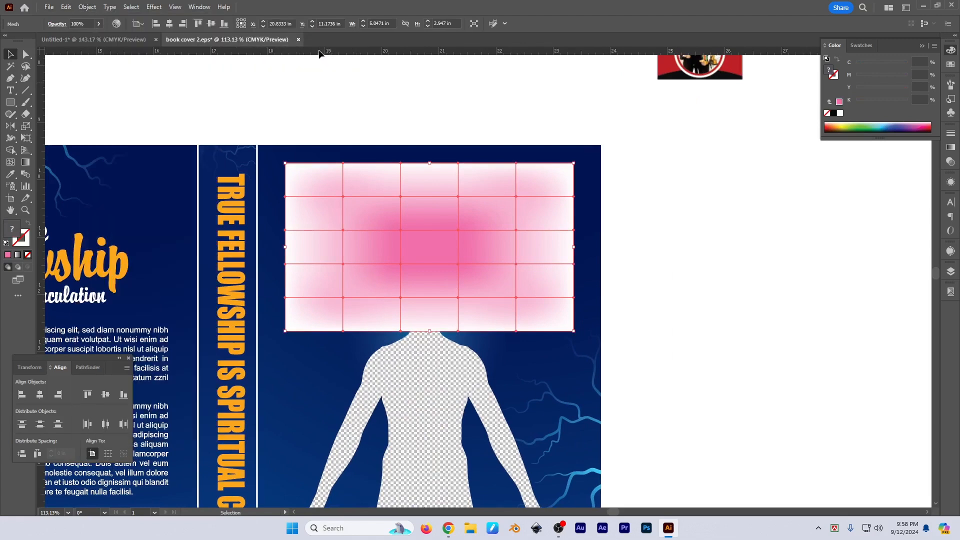
{"action": "left_click", "coordinate": [90, 6]}
{"action": "mouse_move", "coordinate": [109, 7]}
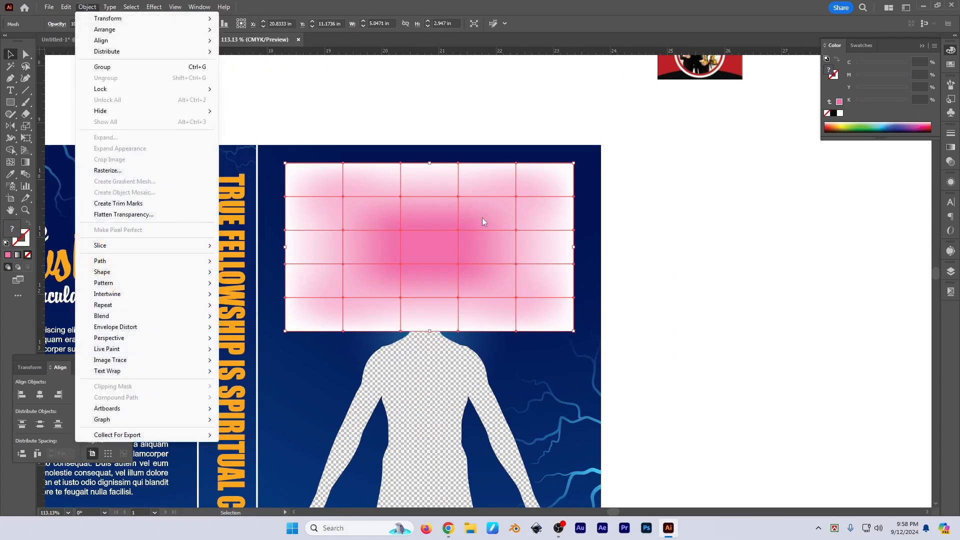
{"action": "left_click", "coordinate": [533, 235]}
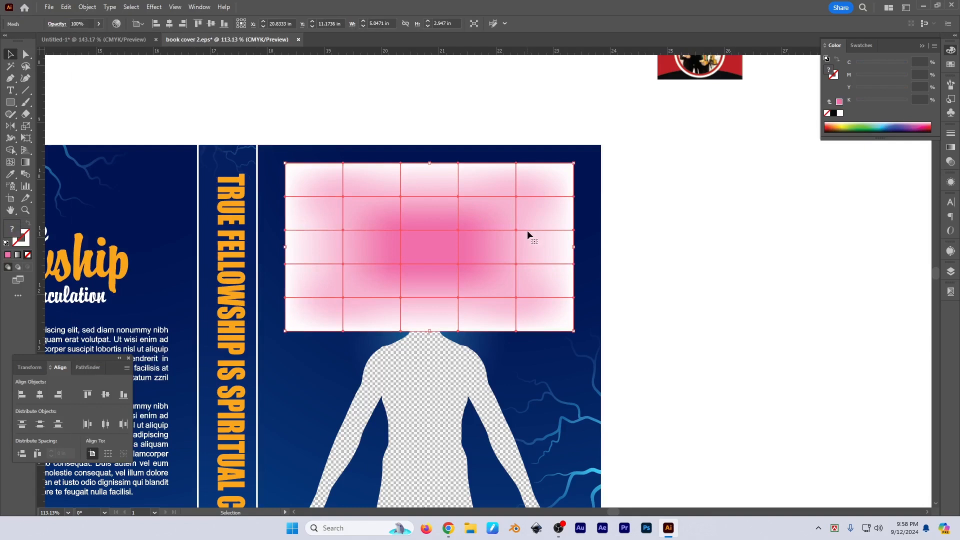
Step: Send the gradient mesh backward three more levels so it sits behind the white silhouette and the front cover title text
{"action": "left_click", "coordinate": [87, 7]}
{"action": "mouse_move", "coordinate": [159, 31]}
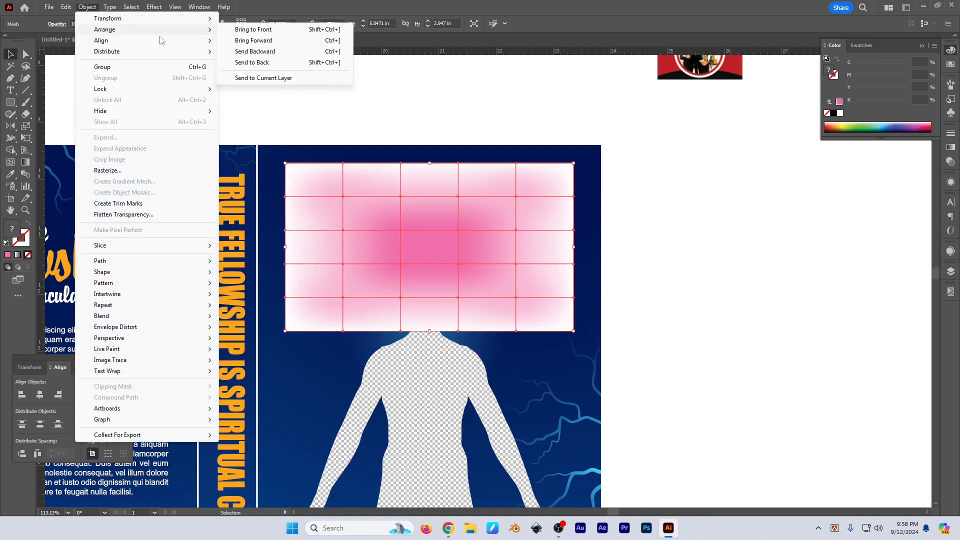
{"action": "left_click", "coordinate": [278, 52]}
{"action": "left_click", "coordinate": [87, 6]}
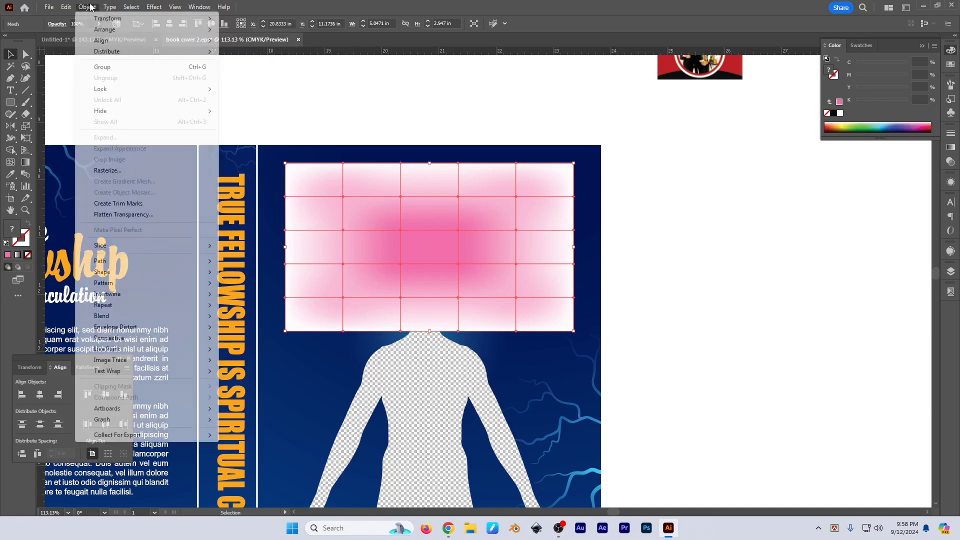
{"action": "mouse_move", "coordinate": [121, 33]}
{"action": "left_click", "coordinate": [256, 51]}
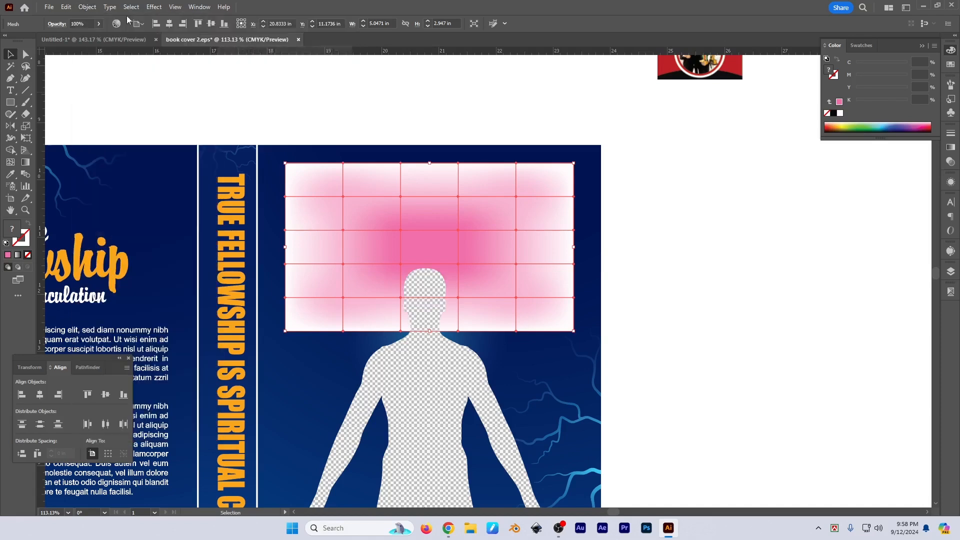
{"action": "left_click", "coordinate": [88, 7]}
{"action": "mouse_move", "coordinate": [120, 30]}
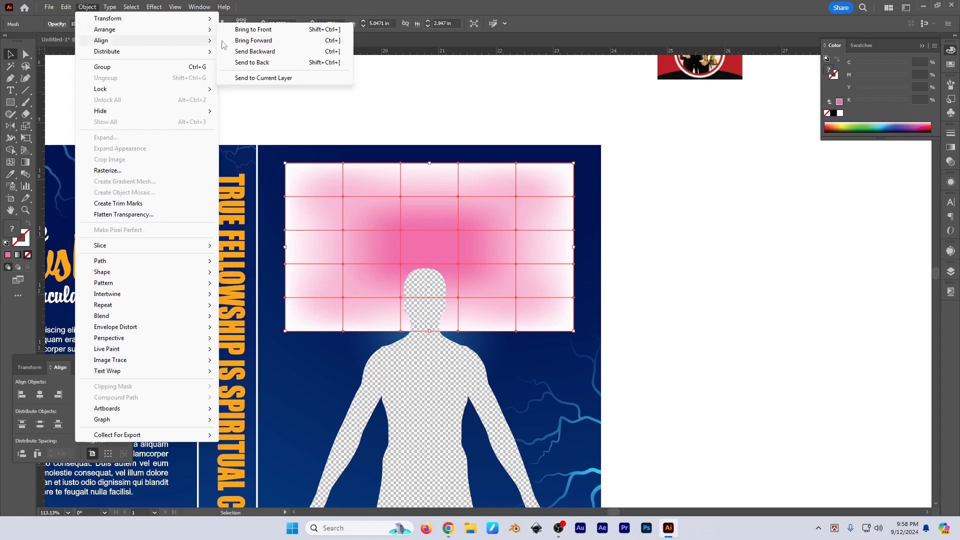
{"action": "left_click", "coordinate": [268, 52]}
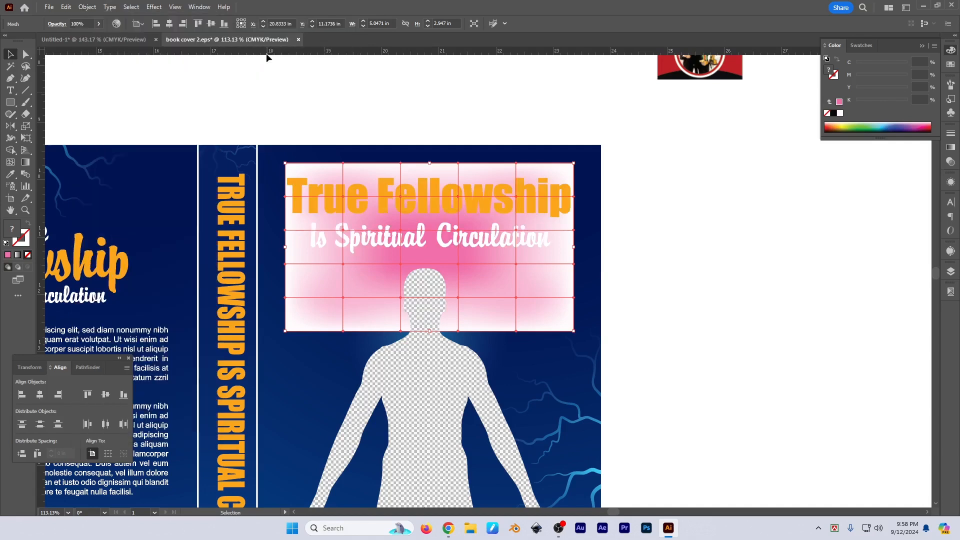
Step: Hide the selected gradient mesh on the front cover and show all hidden artwork again
{"action": "left_click", "coordinate": [784, 354]}
{"action": "left_click_drag", "start_coordinate": [766, 326], "coordinate": [782, 317]}
{"action": "left_click", "coordinate": [540, 287]}
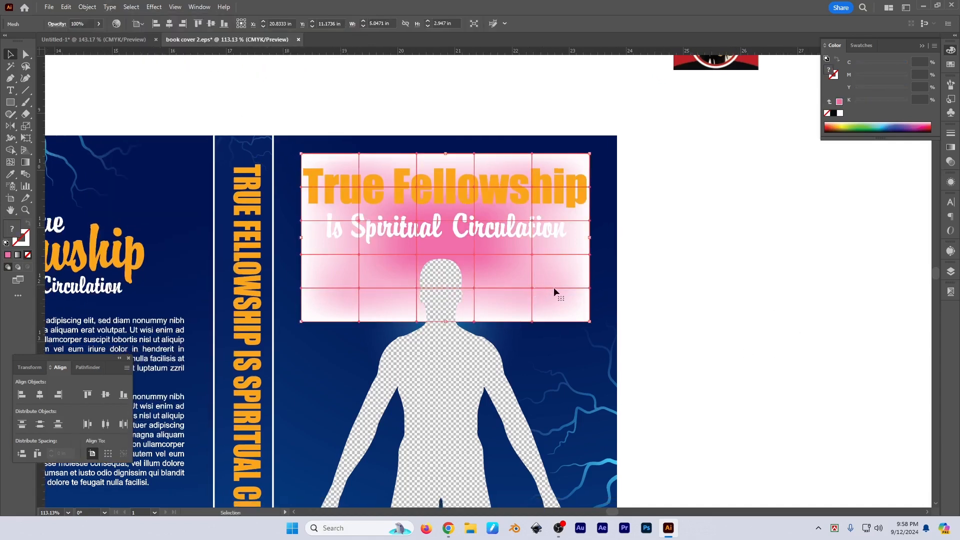
{"action": "left_click", "coordinate": [87, 6]}
{"action": "mouse_move", "coordinate": [111, 115]}
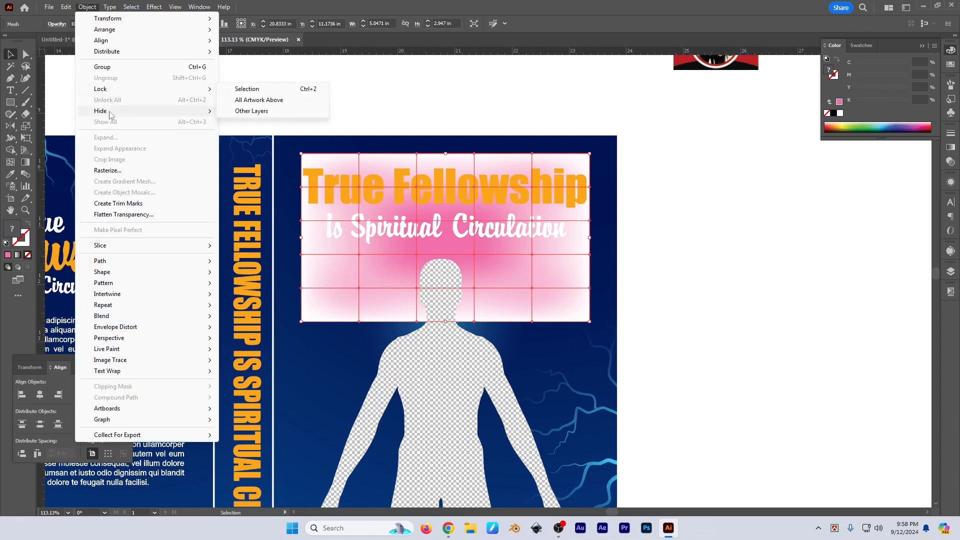
{"action": "left_click", "coordinate": [248, 110]}
{"action": "left_click", "coordinate": [514, 241]}
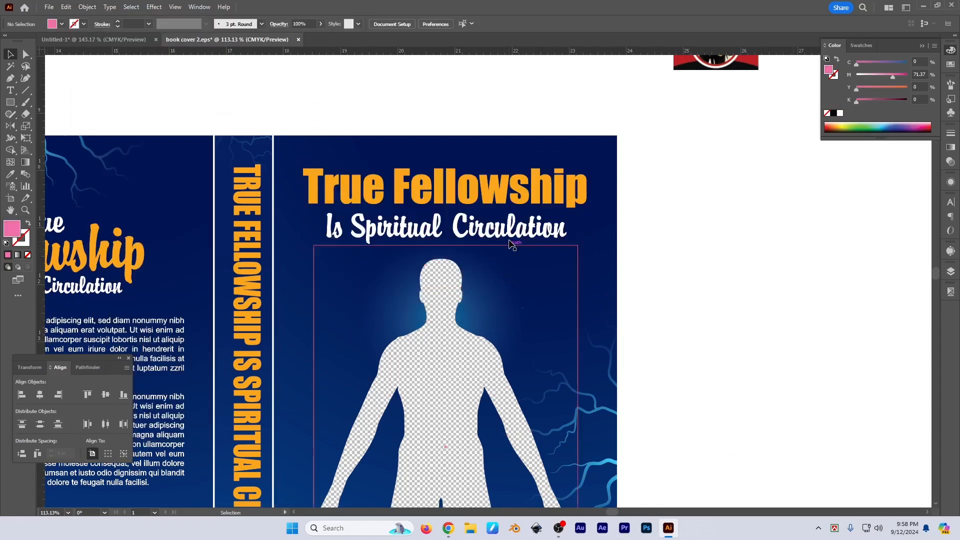
{"action": "left_click", "coordinate": [688, 233]}
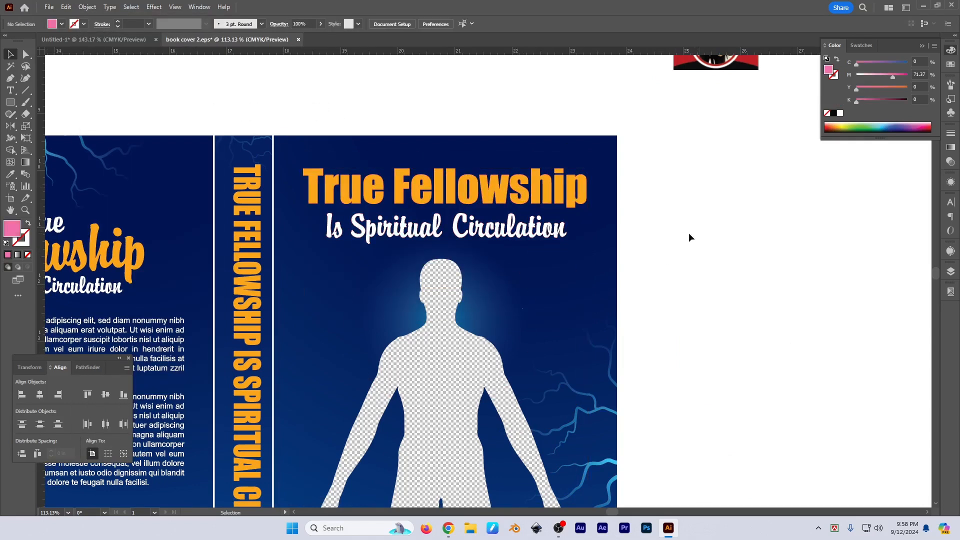
{"action": "left_click", "coordinate": [87, 6]}
{"action": "left_click", "coordinate": [105, 121]}
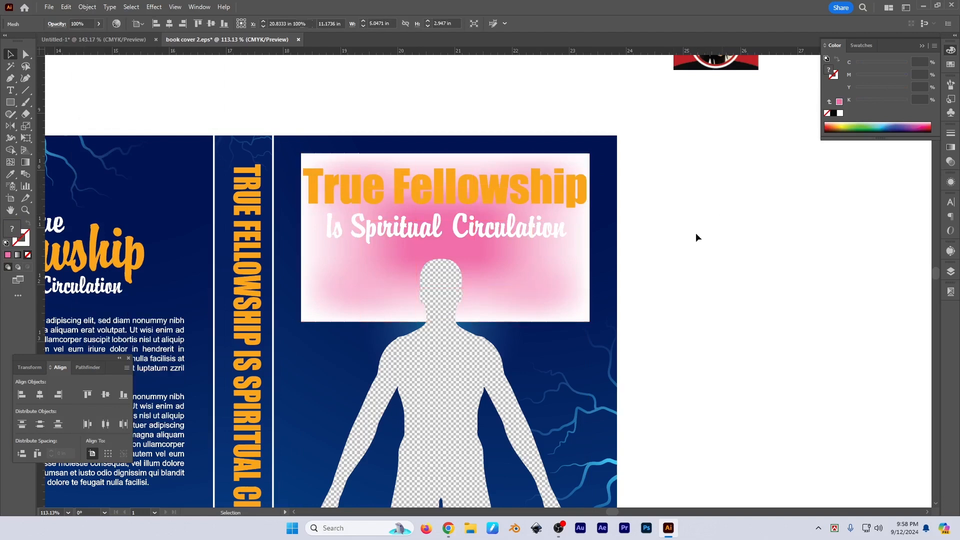
Step: Try the Multiply, Overlay and Color Burn blending modes on the gradient mesh, and set it back to Multiply
{"action": "left_click", "coordinate": [951, 163]}
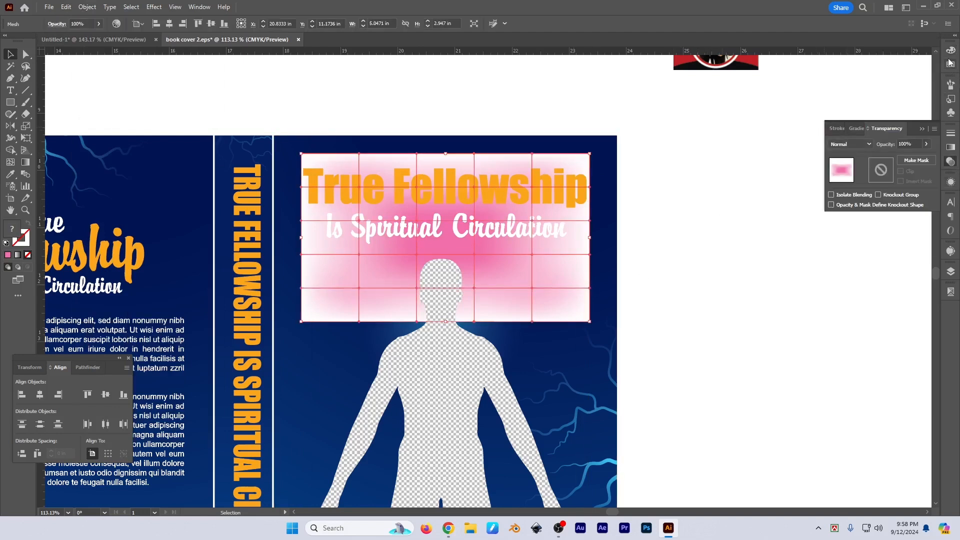
{"action": "left_click", "coordinate": [852, 144]}
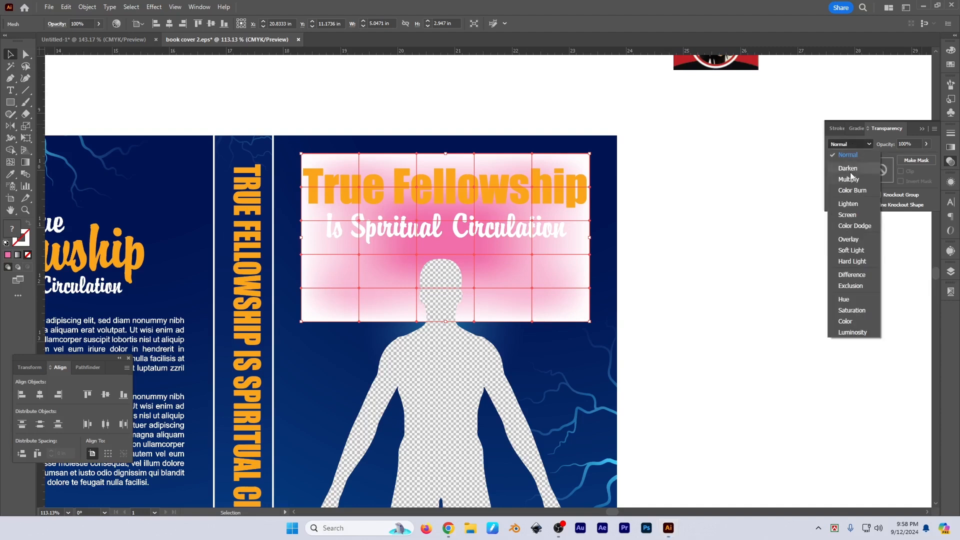
{"action": "left_click", "coordinate": [848, 181]}
{"action": "left_click", "coordinate": [857, 145]}
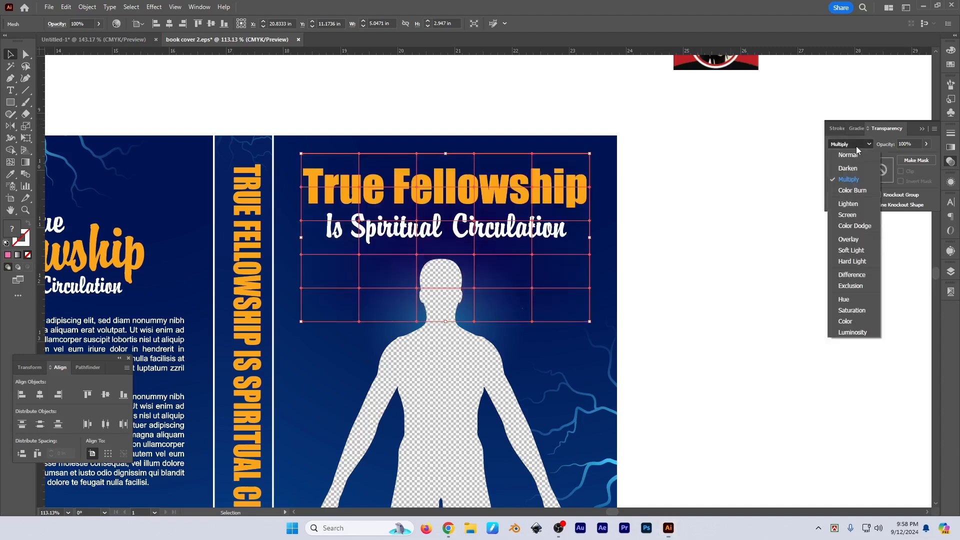
{"action": "left_click", "coordinate": [851, 241]}
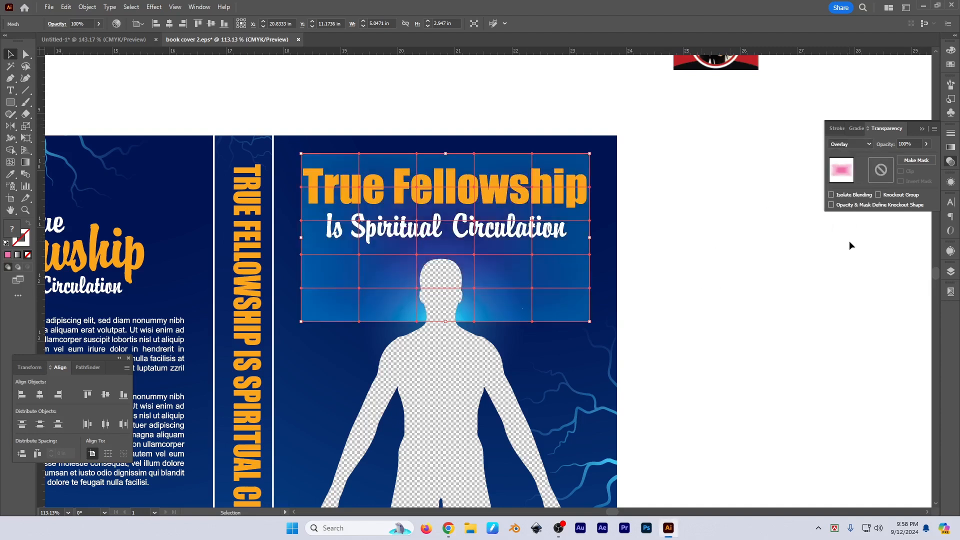
{"action": "left_click", "coordinate": [850, 144]}
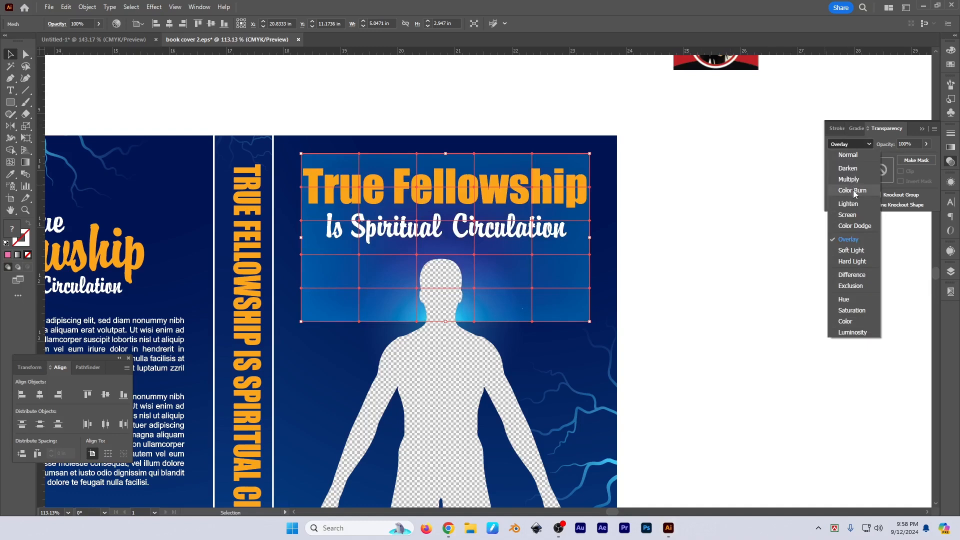
{"action": "left_click", "coordinate": [853, 190]}
{"action": "left_click", "coordinate": [850, 144]}
{"action": "left_click", "coordinate": [849, 180]}
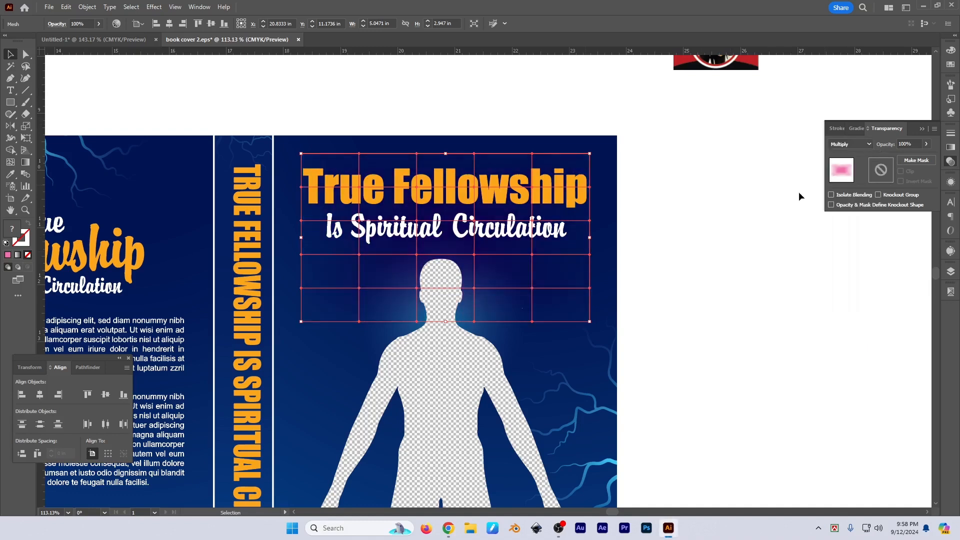
Step: Scale the gradient mesh from its center to about 5.9 by 3.44 in, spanning nearly the front cover's width
{"action": "left_click_drag", "start_coordinate": [444, 292], "coordinate": [486, 297]}
{"action": "left_click_drag", "start_coordinate": [531, 290], "coordinate": [536, 330]}
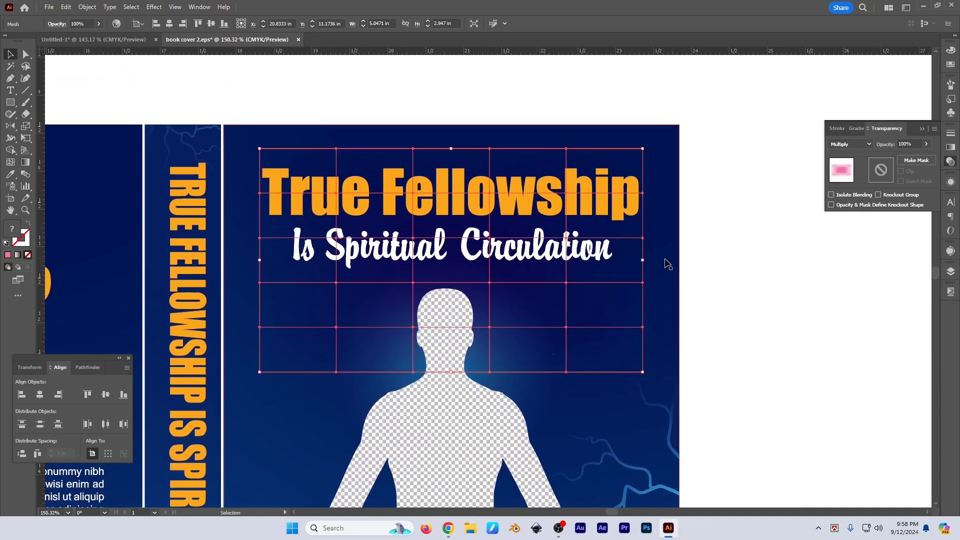
{"action": "left_click_drag", "start_coordinate": [644, 259], "coordinate": [677, 263]}
{"action": "mouse_move", "coordinate": [571, 201]}
{"action": "left_mouse_down"}
{"action": "mouse_move", "coordinate": [624, 258]}
{"action": "mouse_move", "coordinate": [580, 210]}
{"action": "left_mouse_up"}
Step: Try the Luminosity blending mode on the enlarged gradient mesh, and change it to Soft Light
{"action": "left_click", "coordinate": [869, 144]}
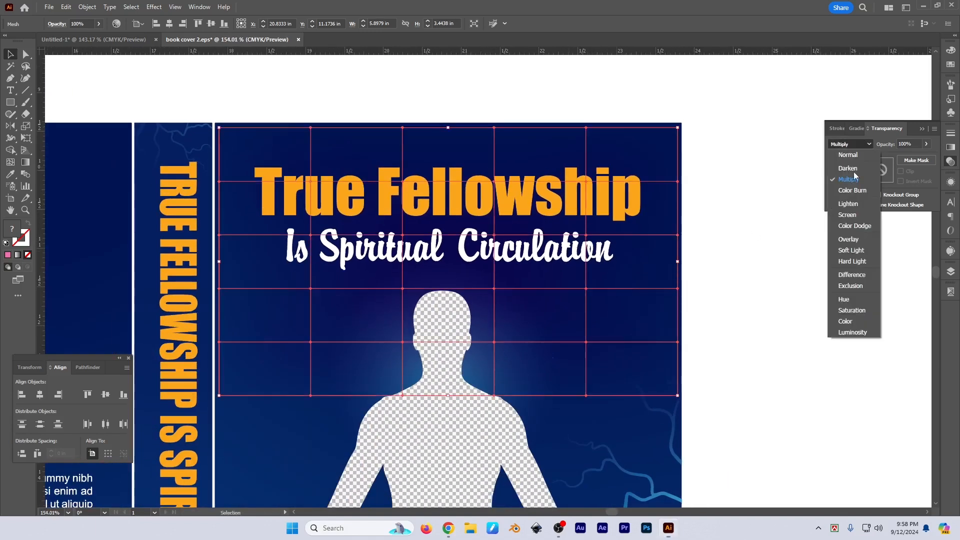
{"action": "left_click", "coordinate": [853, 333]}
{"action": "left_click", "coordinate": [870, 144]}
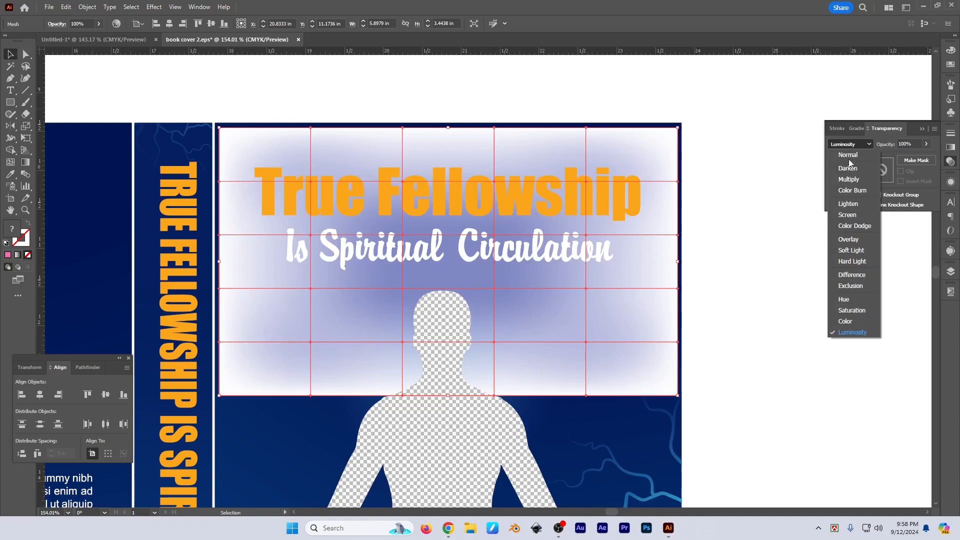
{"action": "left_click", "coordinate": [854, 250]}
{"action": "left_click_drag", "start_coordinate": [774, 321], "coordinate": [733, 317]}
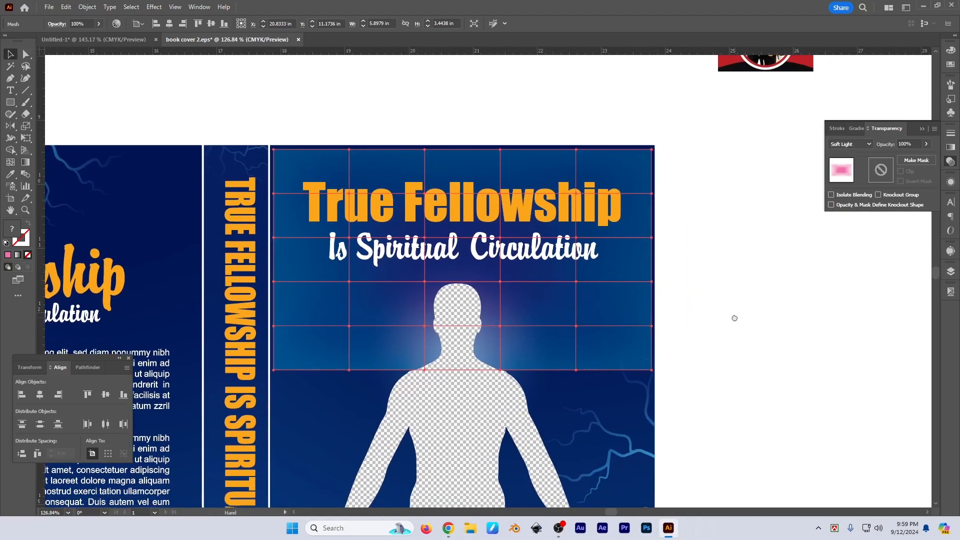
Step: Move the gradient mesh horizontally off the front cover onto the blank area beside it
{"action": "left_click", "coordinate": [806, 353]}
{"action": "left_click_drag", "start_coordinate": [723, 414], "coordinate": [680, 408]}
{"action": "left_click_drag", "start_coordinate": [761, 410], "coordinate": [750, 371]}
{"action": "scroll", "coordinate": [518, 275], "scroll_direction": "up", "scroll_amount": 2}
{"action": "left_click", "coordinate": [622, 299]}
{"action": "left_click_drag", "start_coordinate": [311, 283], "coordinate": [723, 289]}
{"action": "left_click_drag", "start_coordinate": [773, 296], "coordinate": [562, 315]}
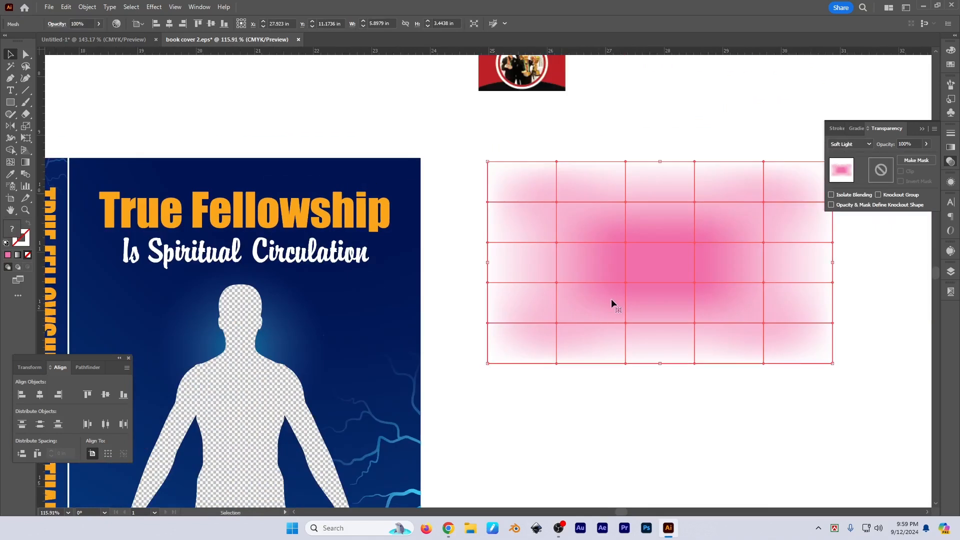
Step: Undo the move, the enlargement and the blending mode changes of the gradient mesh, and deselect it
{"action": "key", "text": "ctrl+z"}
{"action": "key", "text": "ctrl+z"}
{"action": "left_click_drag", "start_coordinate": [555, 373], "coordinate": [671, 344]}
{"action": "left_click", "coordinate": [703, 337]}
{"action": "key", "text": "ctrl+z"}
{"action": "key", "text": "ctrl+z"}
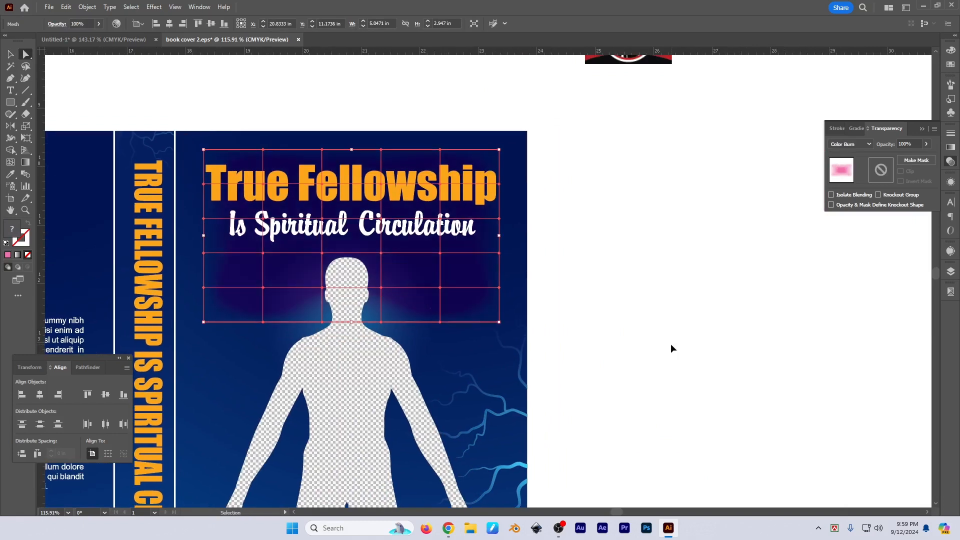
{"action": "left_click", "coordinate": [547, 231]}
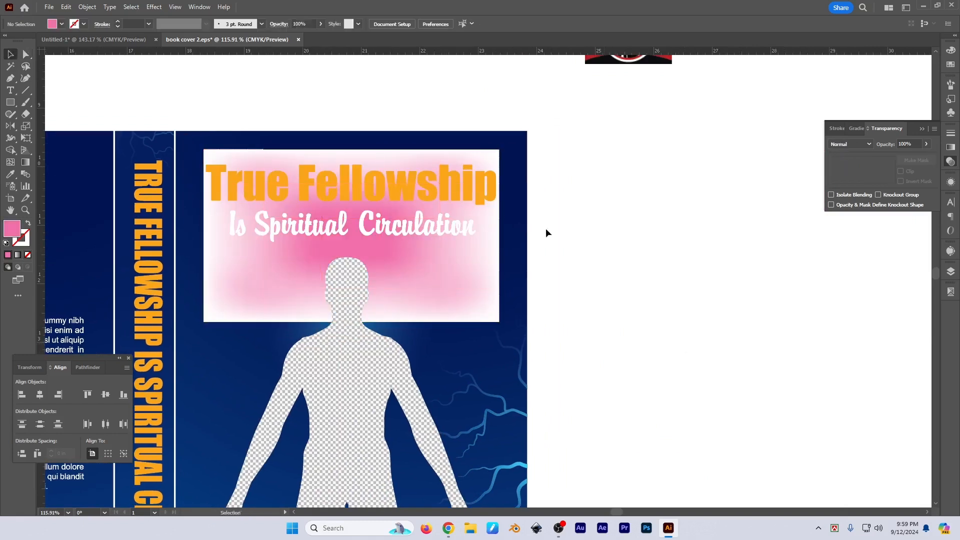
Step: Recolor the front cover's blue background with the pink sampled from the gradient mesh using the Eyedropper
{"action": "left_click", "coordinate": [517, 214]}
{"action": "key", "text": "i"}
{"action": "left_click", "coordinate": [347, 245]}
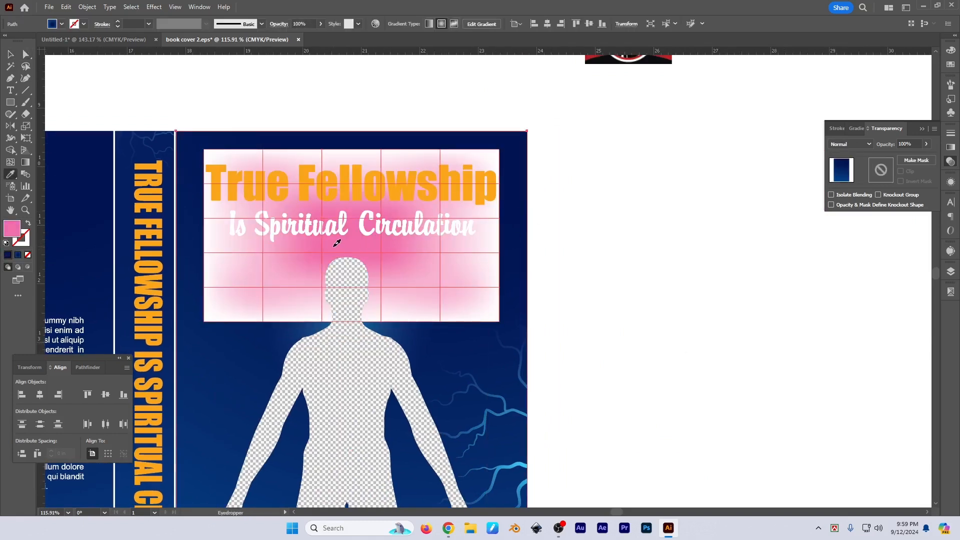
{"action": "key", "text": "v"}
Step: Set the gradient mesh's blending mode to Multiply over the pink background and deselect it
{"action": "left_click", "coordinate": [495, 156]}
{"action": "left_click", "coordinate": [869, 144]}
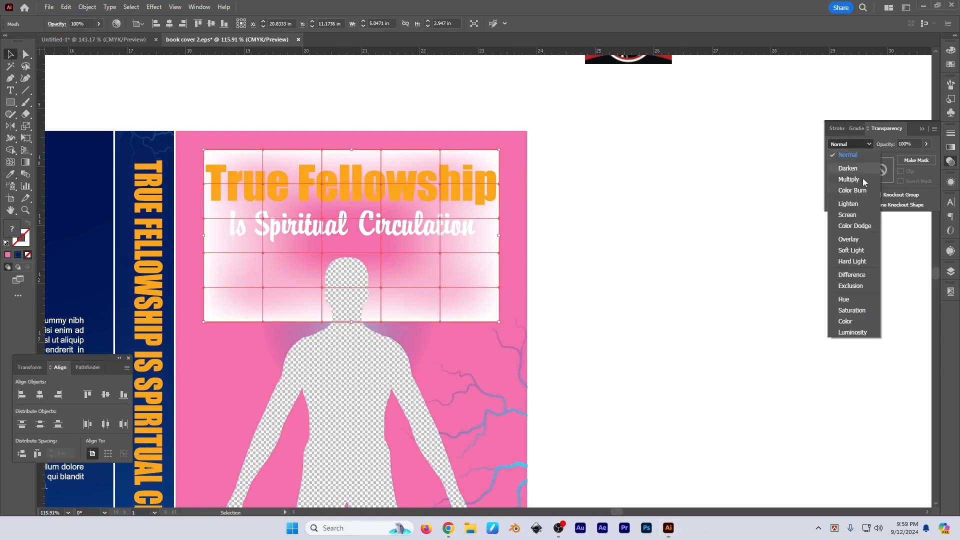
{"action": "left_click", "coordinate": [854, 182]}
{"action": "left_click", "coordinate": [714, 270]}
{"action": "scroll", "coordinate": [723, 294], "scroll_direction": "left", "scroll_amount": 2}
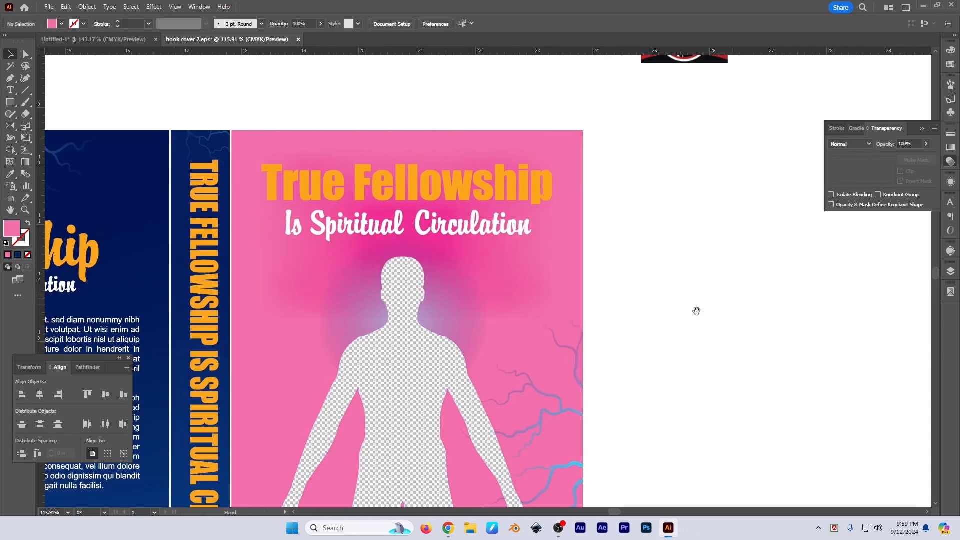
{"action": "scroll", "coordinate": [449, 299], "scroll_direction": "up", "scroll_amount": 1}
Step: Delete the gradient mesh from the pink front cover and undo the deletion
{"action": "left_click", "coordinate": [449, 296]}
{"action": "key", "text": "Delete"}
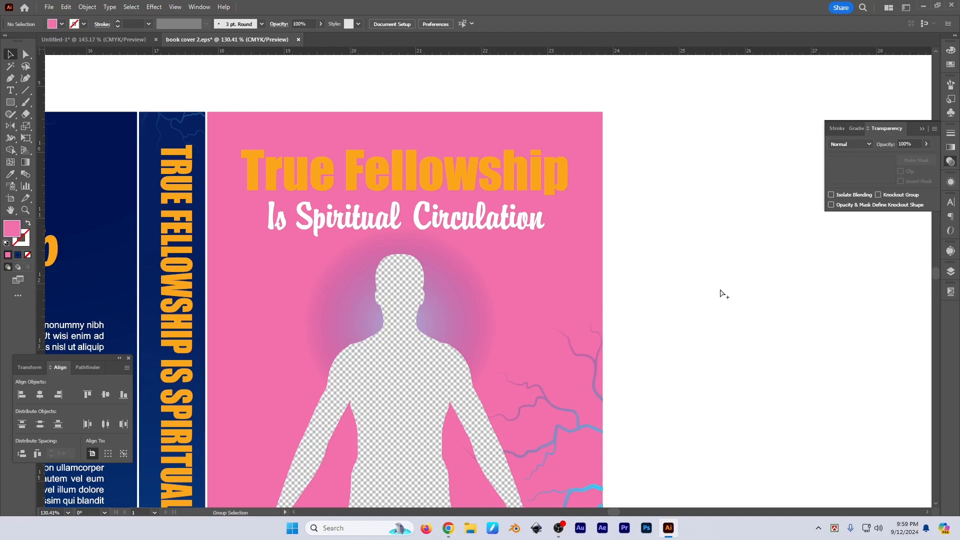
{"action": "key", "text": "ctrl+z"}
{"action": "left_click_drag", "start_coordinate": [524, 258], "coordinate": [514, 220]}
{"action": "mouse_move", "coordinate": [430, 187]}
{"action": "left_mouse_down"}
{"action": "mouse_move", "coordinate": [486, 206]}
{"action": "mouse_move", "coordinate": [434, 190]}
{"action": "left_mouse_up"}
Step: Undo the background recoloring and the mesh's blending, stacking, scaling and move until it is back beside the cover at full size
{"action": "key", "text": "ctrl+z"}
{"action": "key", "text": "ctrl+z"}
{"action": "key", "text": "ctrl+z"}
{"action": "key", "text": "ctrl+z"}
{"action": "key", "text": "ctrl+z"}
{"action": "key", "text": "ctrl+z"}
{"action": "key", "text": "ctrl+z"}
{"action": "key", "text": "ctrl+z"}
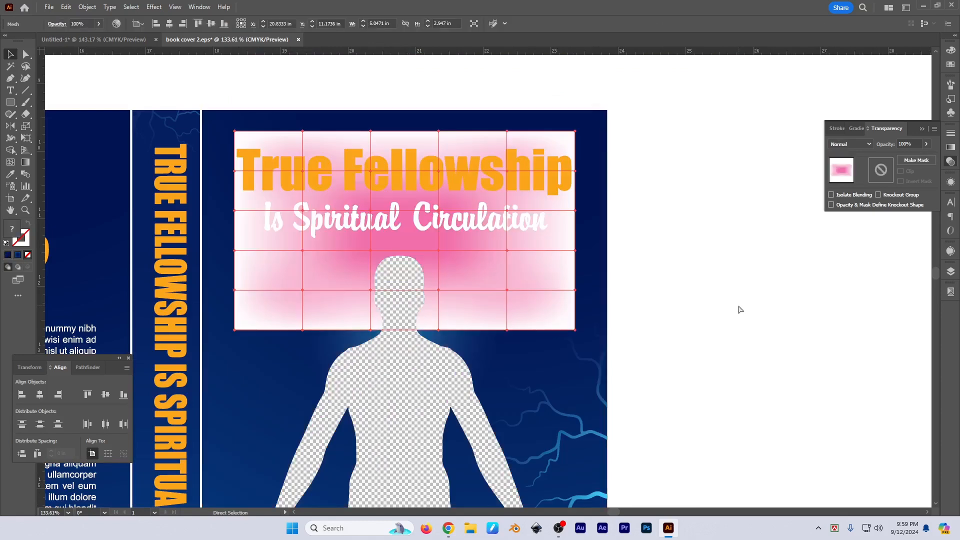
{"action": "key", "text": "ctrl+z"}
{"action": "key", "text": "ctrl+z"}
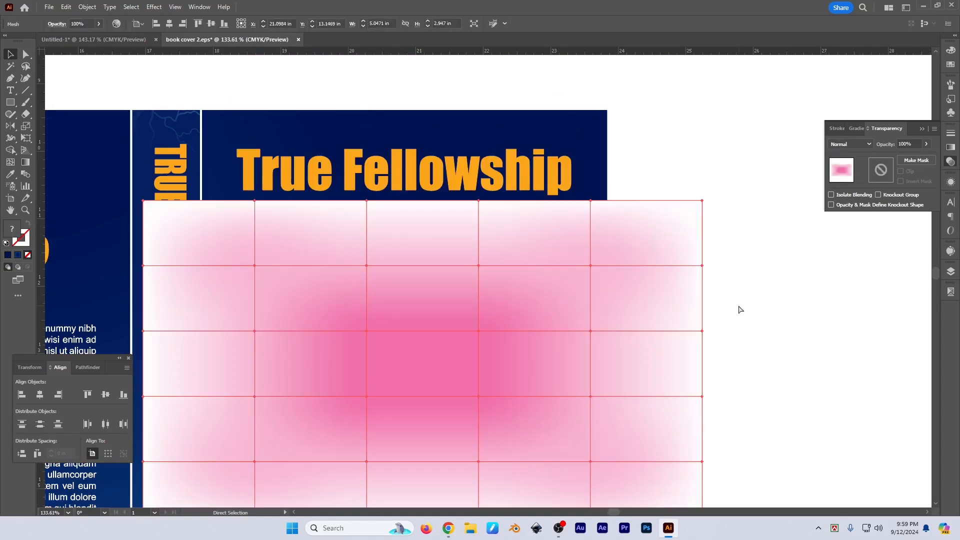
{"action": "left_click_drag", "start_coordinate": [750, 313], "coordinate": [477, 299]}
{"action": "key", "text": "ctrl+z"}
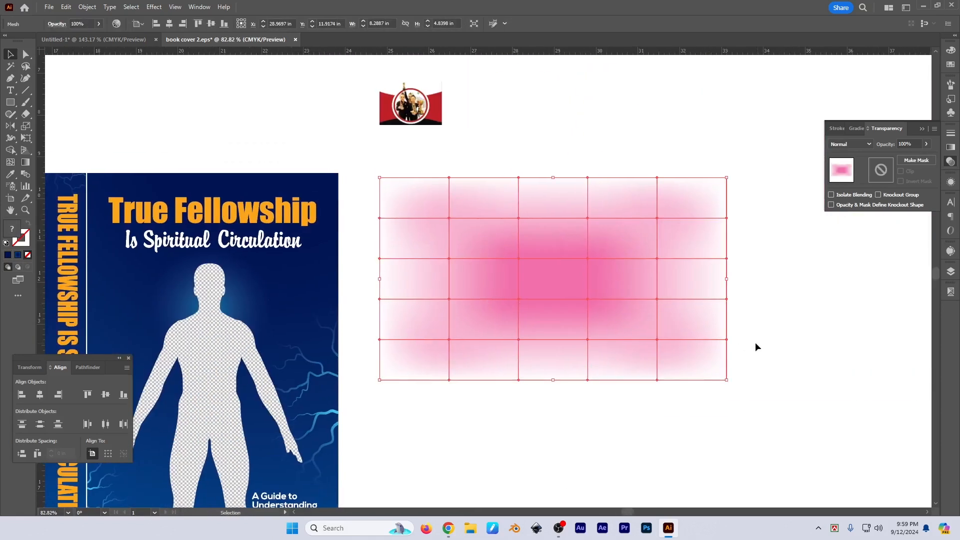
Step: Select an inner mesh point with the Direct Selection tool, and undo the gradient mesh back to a plain pink rectangle
{"action": "left_click", "coordinate": [756, 342]}
{"action": "left_click_drag", "start_coordinate": [807, 340], "coordinate": [844, 332]}
{"action": "left_click", "coordinate": [563, 266]}
{"action": "left_click", "coordinate": [760, 350]}
{"action": "key", "text": "a"}
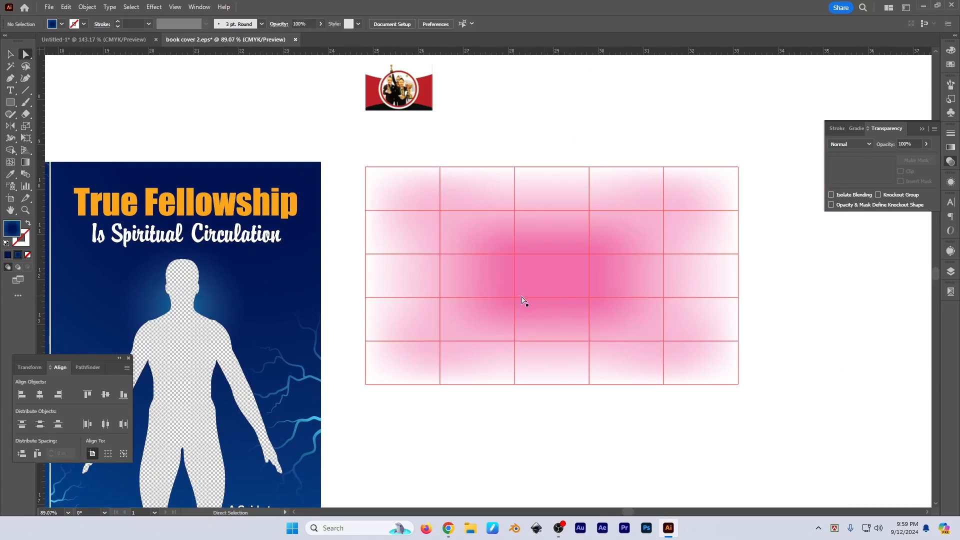
{"action": "left_click", "coordinate": [514, 297]}
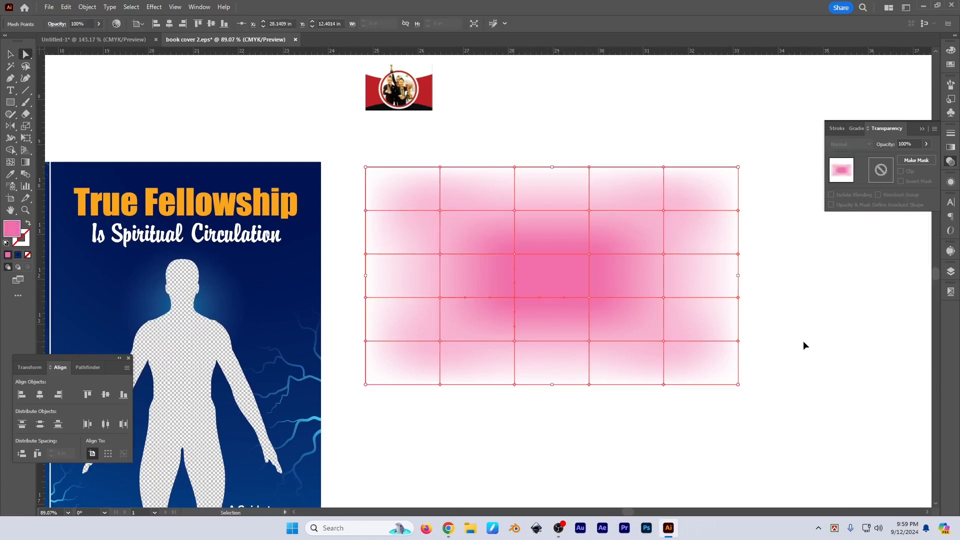
{"action": "key", "text": "ctrl+z"}
{"action": "key", "text": "ctrl+z"}
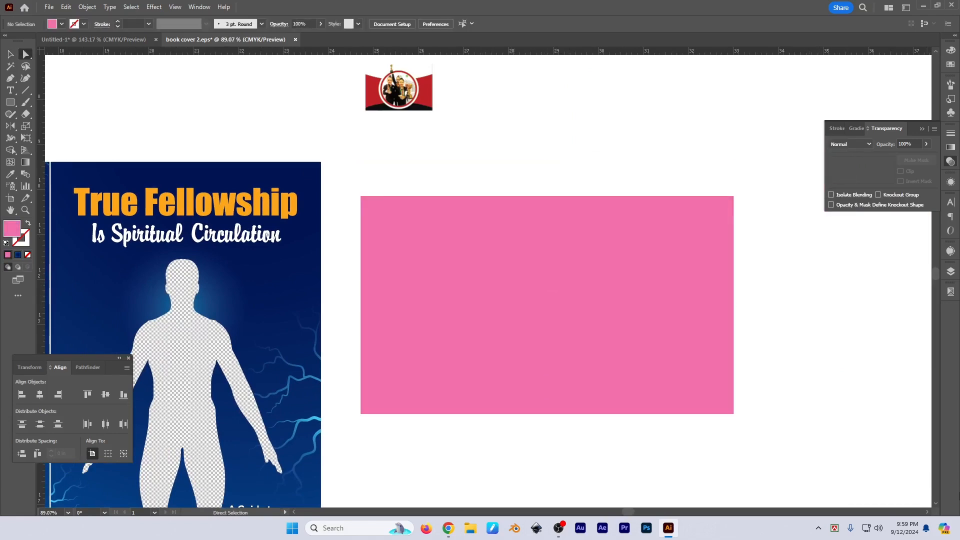
Step: Move the pink rectangle up until its top is about level with the front cover's top edge, and minimize the window
{"action": "key", "text": "v"}
{"action": "left_click_drag", "start_coordinate": [522, 353], "coordinate": [517, 319]}
{"action": "scroll", "coordinate": [560, 320], "scroll_direction": "up", "scroll_amount": 1}
{"action": "left_click_drag", "start_coordinate": [601, 320], "coordinate": [491, 332]}
{"action": "left_click", "coordinate": [560, 310]}
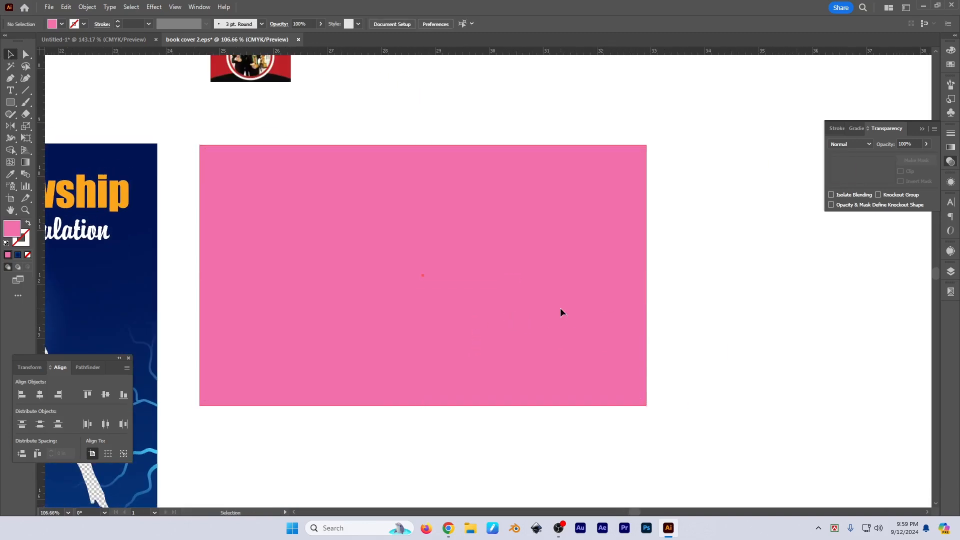
{"action": "left_click", "coordinate": [923, 6]}
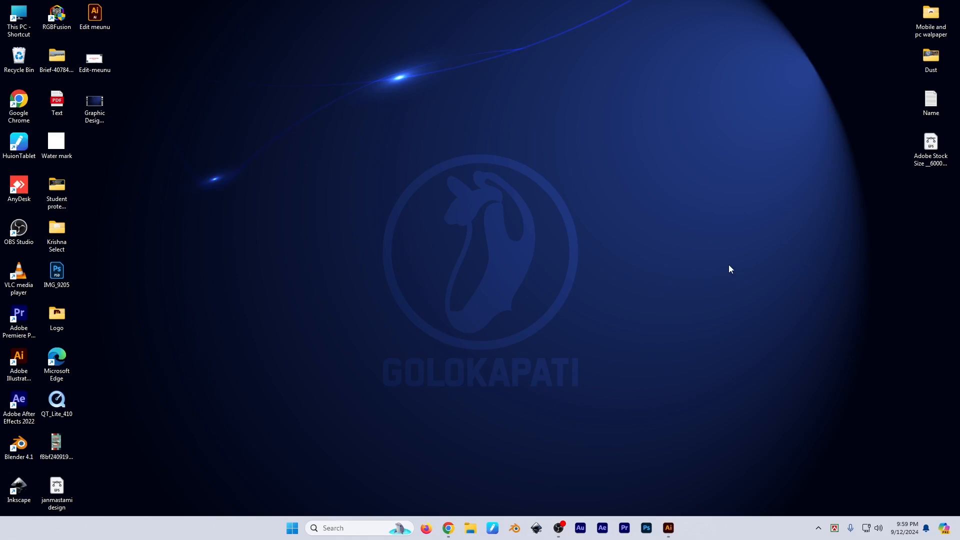
Step: Return to Illustrator and convert the pink rectangle into a gradient mesh with 5 rows, 5 columns and Flat appearance
{"action": "key", "text": "alt+Tab"}
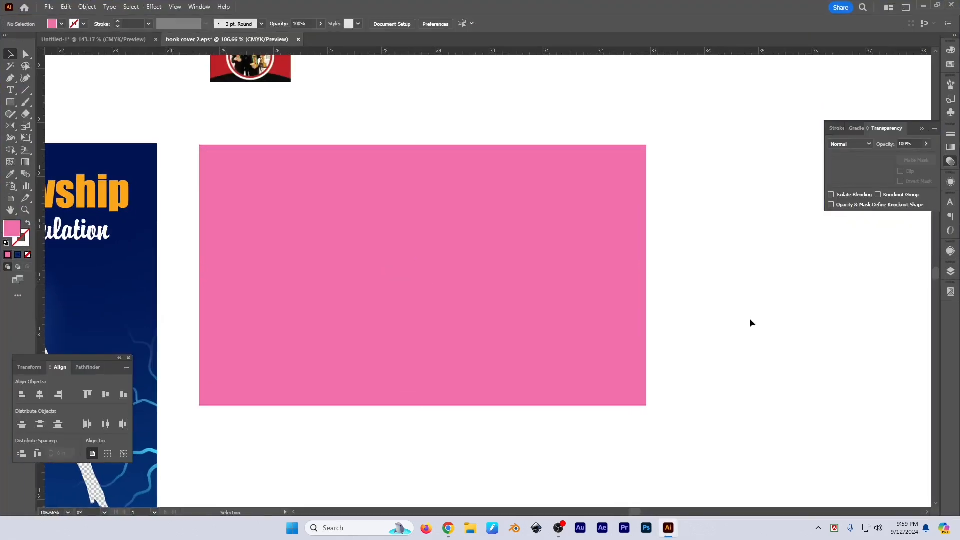
{"action": "left_click", "coordinate": [445, 293]}
{"action": "left_click_drag", "start_coordinate": [388, 290], "coordinate": [399, 287]}
{"action": "left_click", "coordinate": [86, 11]}
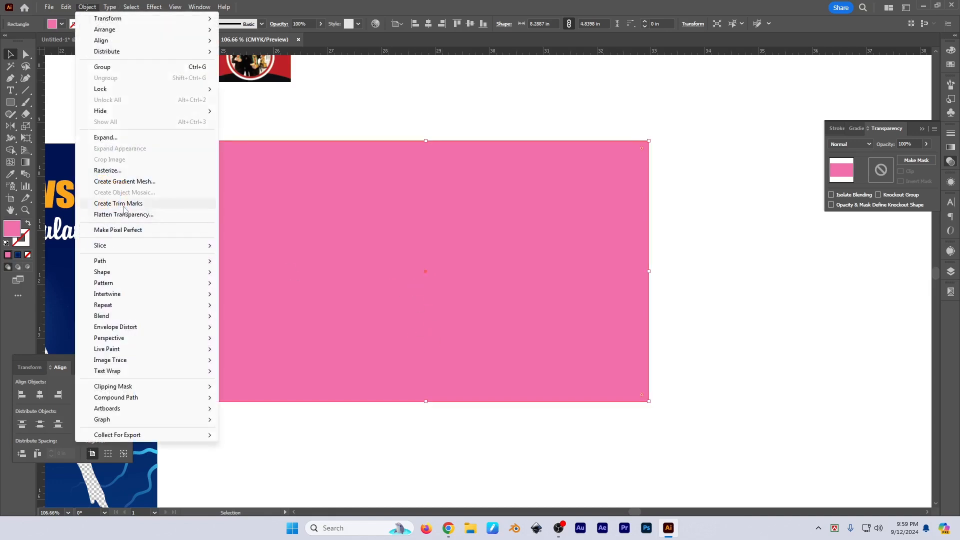
{"action": "left_click", "coordinate": [126, 181]}
{"action": "left_click", "coordinate": [847, 266]}
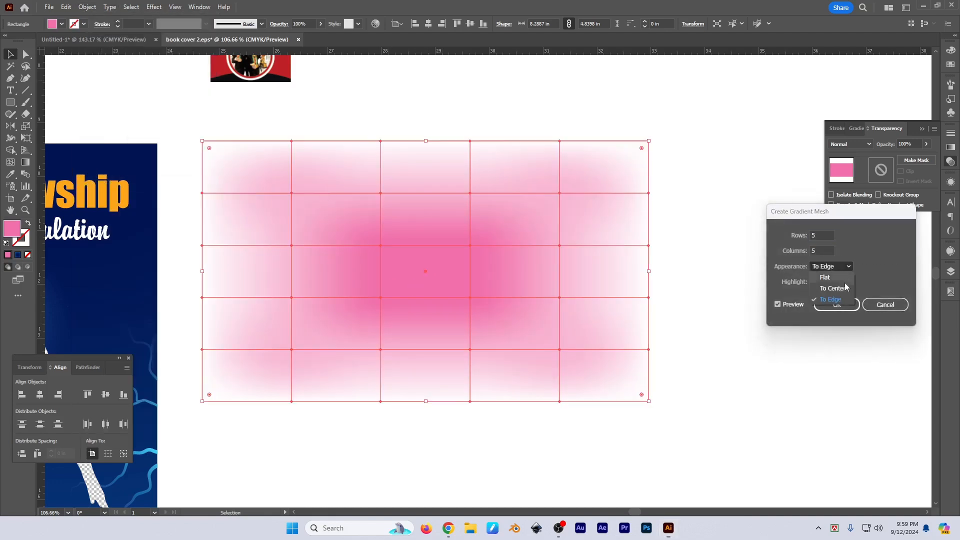
{"action": "left_click", "coordinate": [834, 278]}
{"action": "left_click", "coordinate": [837, 304]}
{"action": "left_click", "coordinate": [696, 343]}
Step: Select the upper-left inner mesh point with the Direct Selection tool and recolor it green from the color spectrum
{"action": "key", "text": "a"}
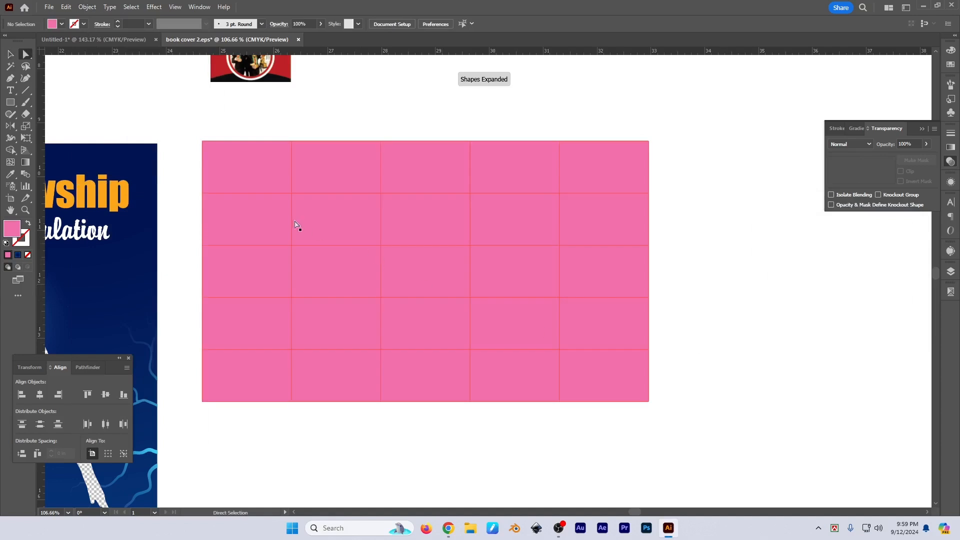
{"action": "left_click", "coordinate": [295, 195]}
{"action": "left_click", "coordinate": [951, 51]}
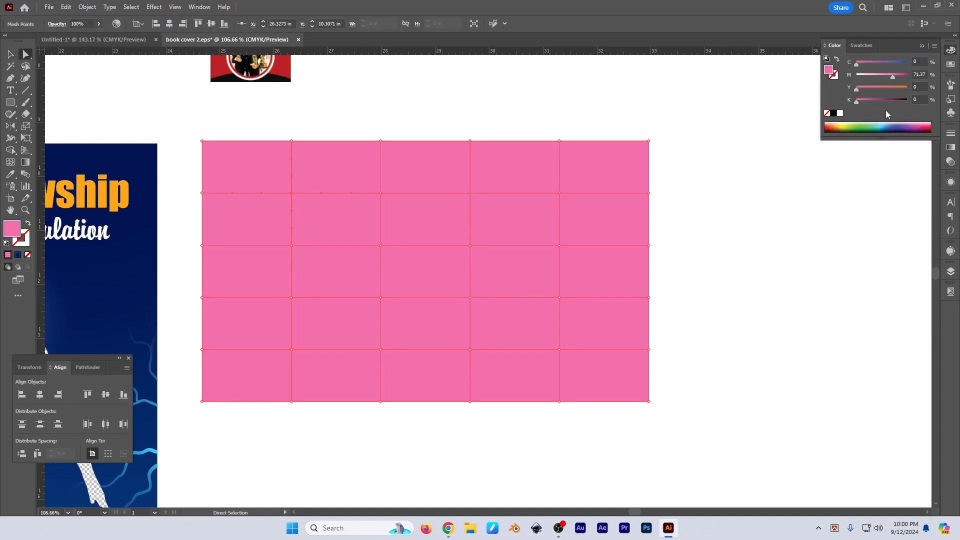
{"action": "left_click", "coordinate": [886, 124]}
{"action": "mouse_move", "coordinate": [885, 124]}
{"action": "left_mouse_down"}
{"action": "mouse_move", "coordinate": [901, 125]}
{"action": "mouse_move", "coordinate": [871, 123]}
{"action": "left_mouse_up"}
Step: Sample the green onto the mesh point diagonally below the first one, and shift three neighbouring mesh points to bend the grid
{"action": "left_click", "coordinate": [381, 246]}
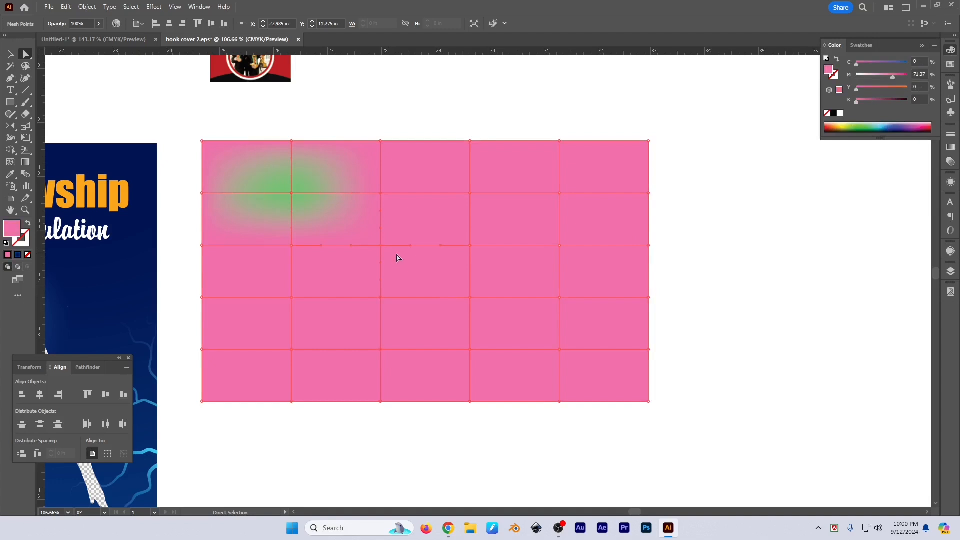
{"action": "key", "text": "i"}
{"action": "left_click", "coordinate": [305, 178]}
{"action": "key", "text": "a"}
{"action": "mouse_move", "coordinate": [381, 248]}
{"action": "left_mouse_down"}
{"action": "mouse_move", "coordinate": [365, 265]}
{"action": "mouse_move", "coordinate": [382, 258]}
{"action": "left_mouse_up"}
{"action": "left_click_drag", "start_coordinate": [292, 246], "coordinate": [264, 267]}
{"action": "left_click_drag", "start_coordinate": [381, 193], "coordinate": [411, 181]}
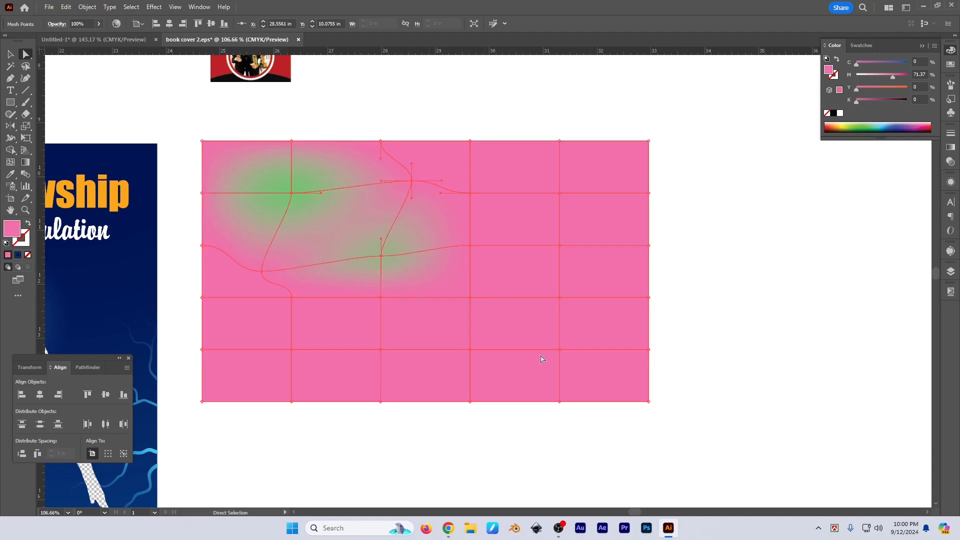
Step: Recolor two mesh points in the lower-right part of the mesh orange by raising yellow to 100%
{"action": "left_click", "coordinate": [560, 350]}
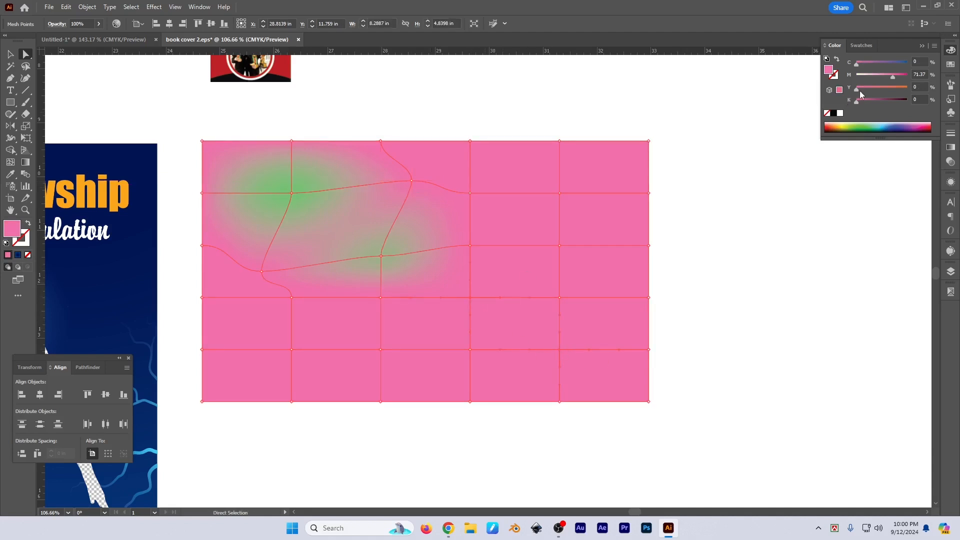
{"action": "left_click_drag", "start_coordinate": [857, 90], "coordinate": [914, 90]}
{"action": "left_click", "coordinate": [703, 193]}
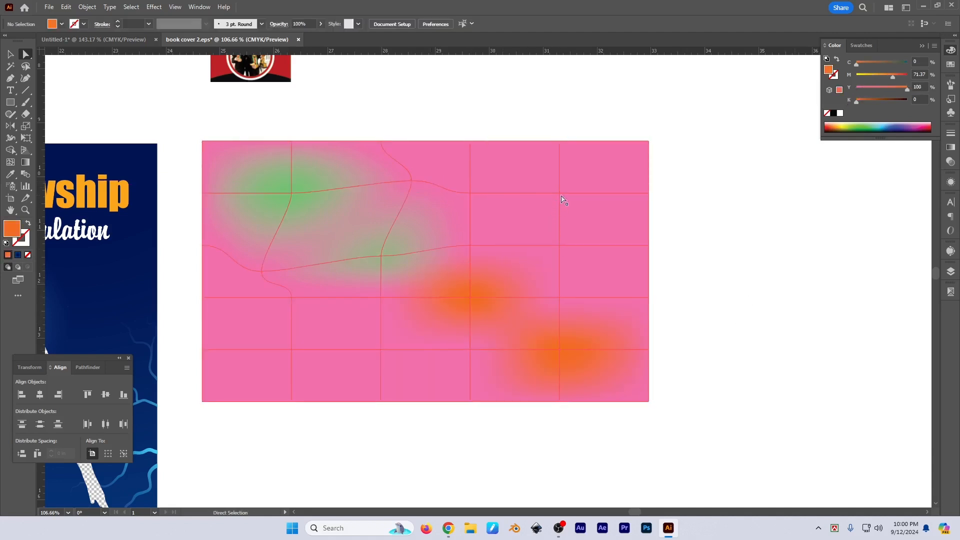
Step: Recolor two upper-right mesh points pale pink with 16% magenta, and shift the mesh point beside them down and to the left
{"action": "left_click", "coordinate": [562, 196]}
{"action": "left_click_drag", "start_coordinate": [880, 83], "coordinate": [865, 79]}
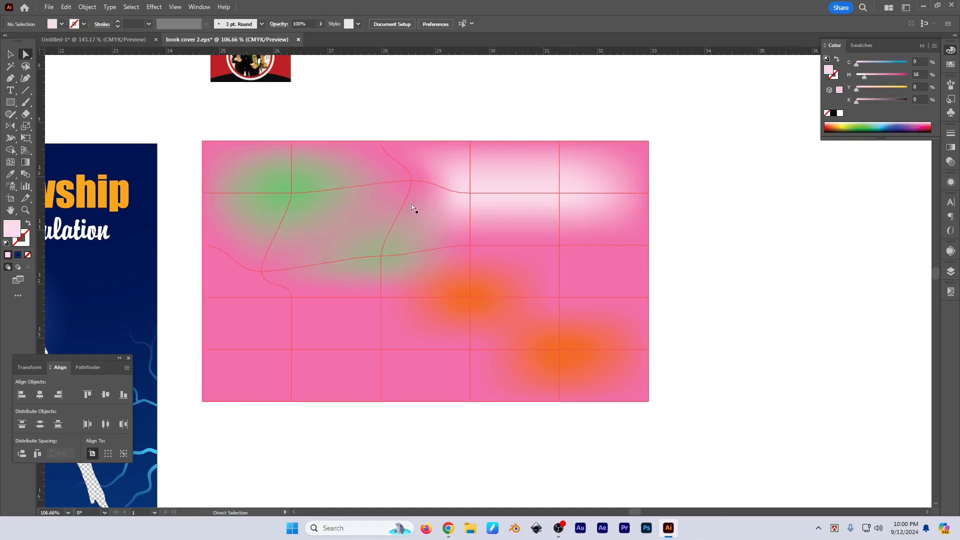
{"action": "left_click_drag", "start_coordinate": [412, 181], "coordinate": [373, 198]}
{"action": "left_click", "coordinate": [747, 299]}
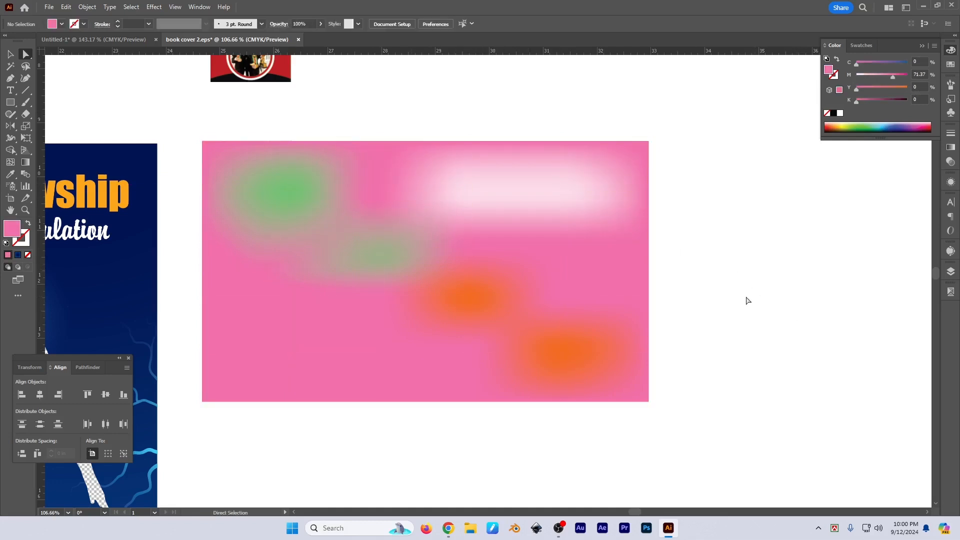
Step: Select the whole multicolored gradient mesh beside the book cover and delete it
{"action": "scroll", "coordinate": [770, 325], "scroll_direction": "down", "scroll_amount": 3}
{"action": "key", "text": "v"}
{"action": "left_click", "coordinate": [527, 288]}
{"action": "left_click", "coordinate": [87, 7]}
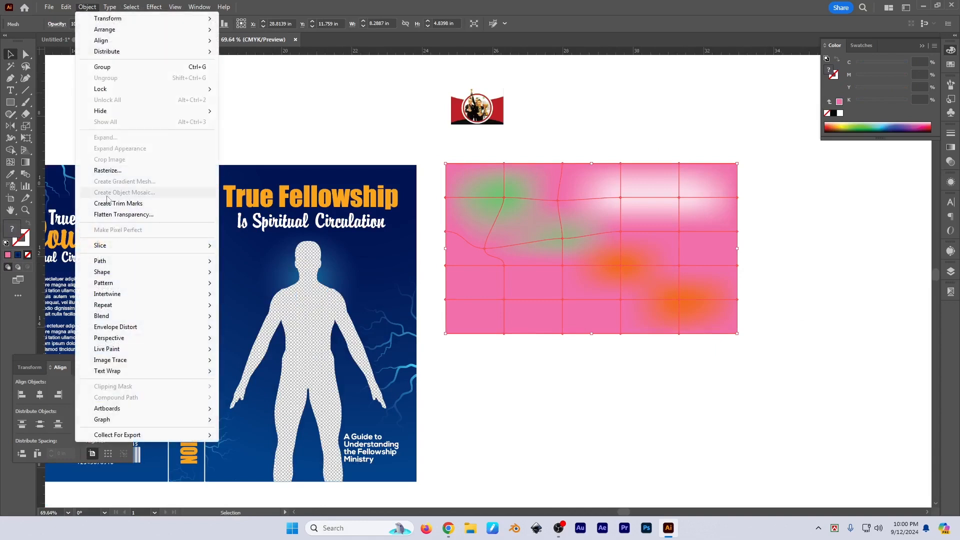
{"action": "left_click_drag", "start_coordinate": [620, 415], "coordinate": [626, 404]}
{"action": "left_click", "coordinate": [626, 404]}
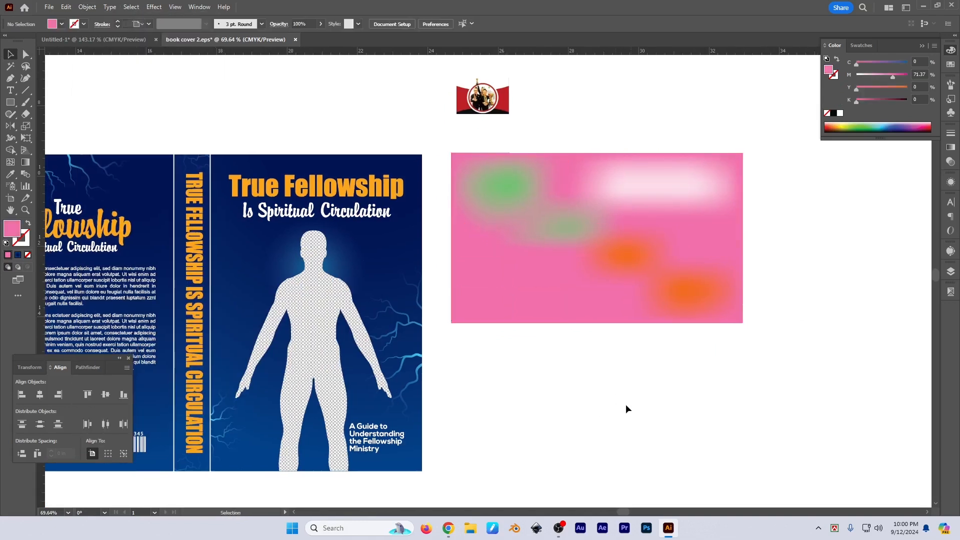
{"action": "left_click", "coordinate": [608, 305]}
{"action": "key", "text": "Delete"}
Step: Undo the mesh deletion, the mesh point moves and the recolorings back to the single green mesh point
{"action": "scroll", "coordinate": [579, 212], "scroll_direction": "up", "scroll_amount": 5}
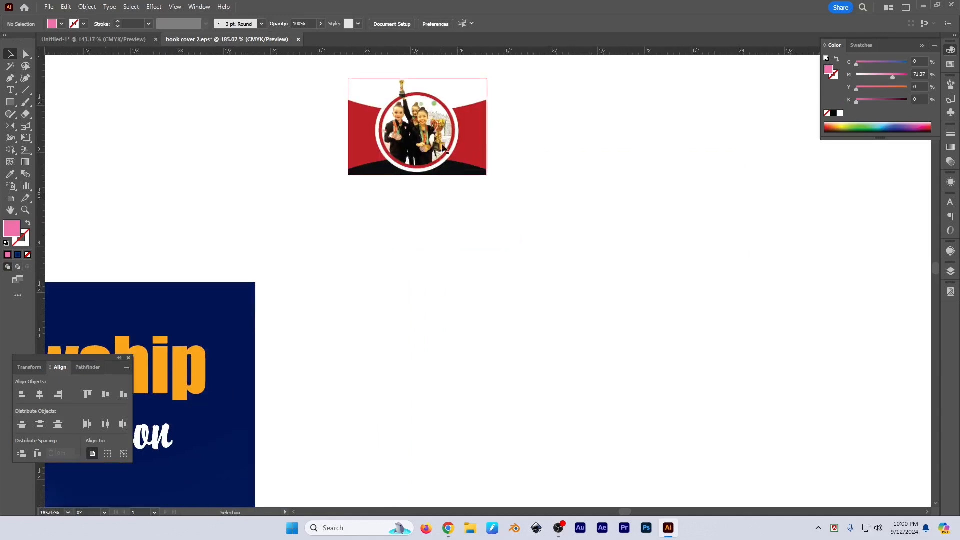
{"action": "scroll", "coordinate": [477, 356], "scroll_direction": "down", "scroll_amount": 5}
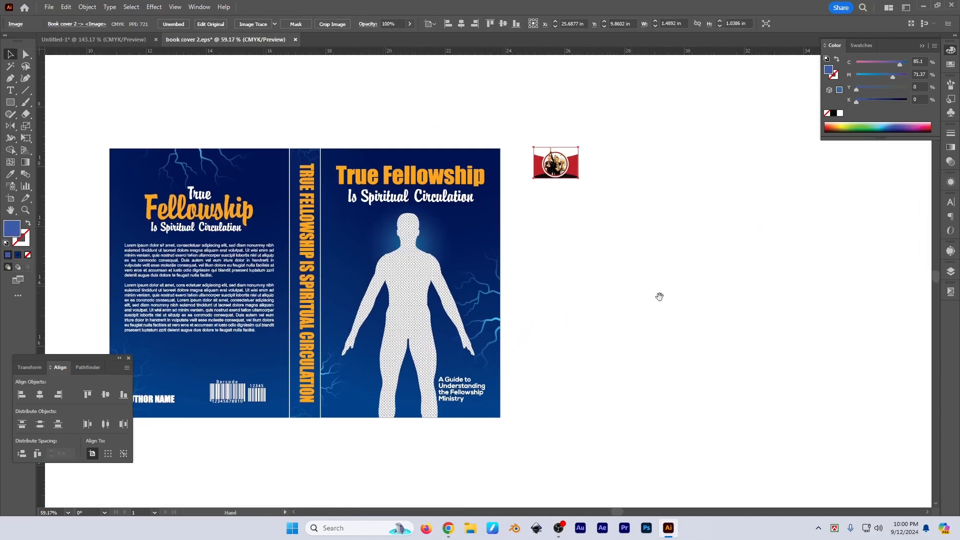
{"action": "key", "text": "ctrl+z"}
{"action": "key", "text": "ctrl+z"}
{"action": "key", "text": "ctrl+z"}
{"action": "key", "text": "ctrl+z"}
{"action": "key", "text": "ctrl+z"}
{"action": "key", "text": "ctrl+z"}
{"action": "key", "text": "ctrl+z"}
{"action": "key", "text": "ctrl+z"}
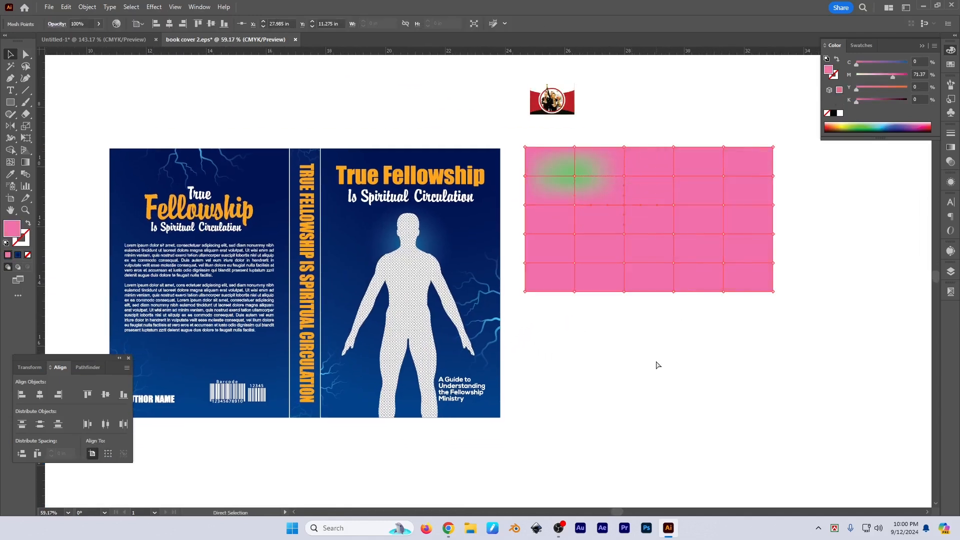
Step: Delete the gradient mesh with the single green point beside the book cover
{"action": "left_click", "coordinate": [658, 364]}
{"action": "left_click", "coordinate": [193, 361]}
{"action": "key", "text": "Delete"}
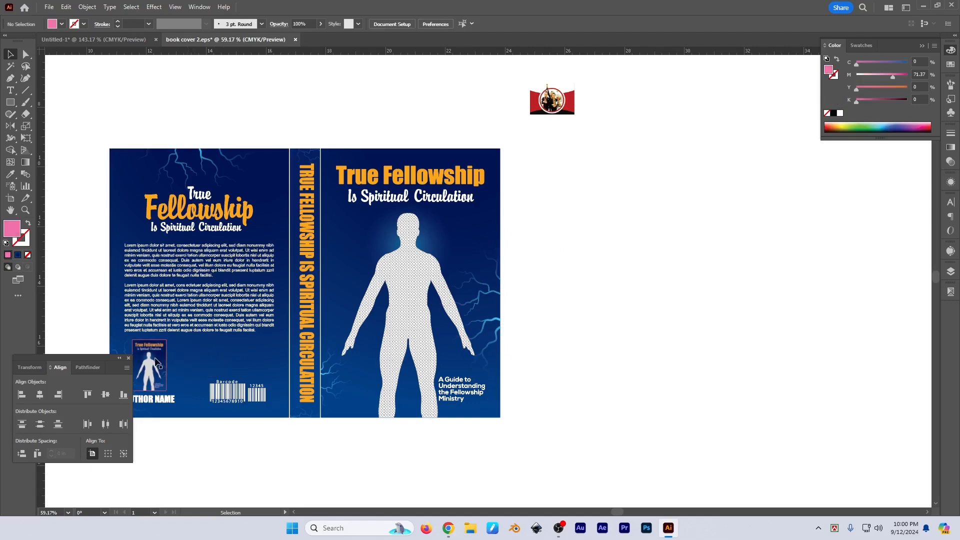
Step: Pull the small cover image off the back cover, enlarge it to about 4.01 by 6.02 in, and delete it
{"action": "left_click_drag", "start_coordinate": [154, 361], "coordinate": [586, 247]}
{"action": "scroll", "coordinate": [577, 123], "scroll_direction": "up", "scroll_amount": 3}
{"action": "left_click_drag", "start_coordinate": [633, 152], "coordinate": [538, 166]}
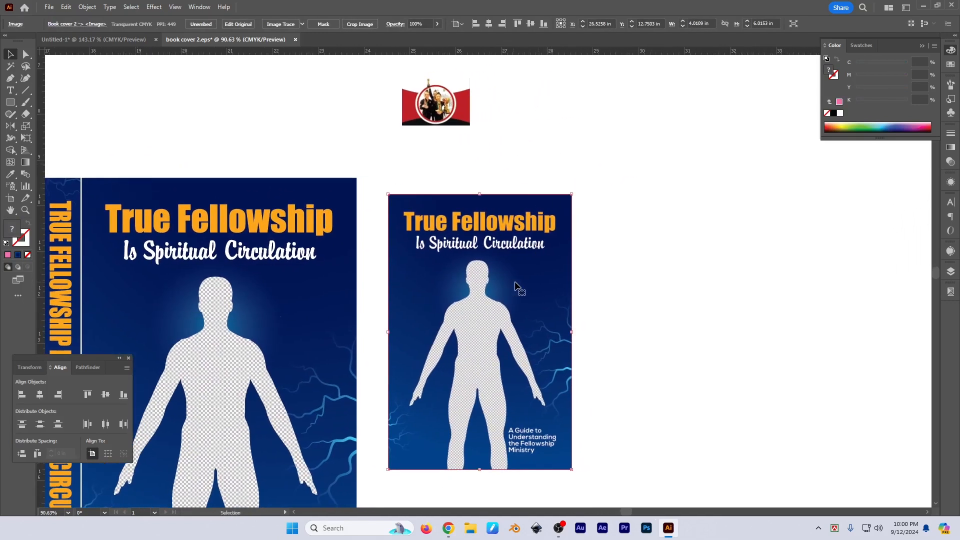
{"action": "key", "text": "Delete"}
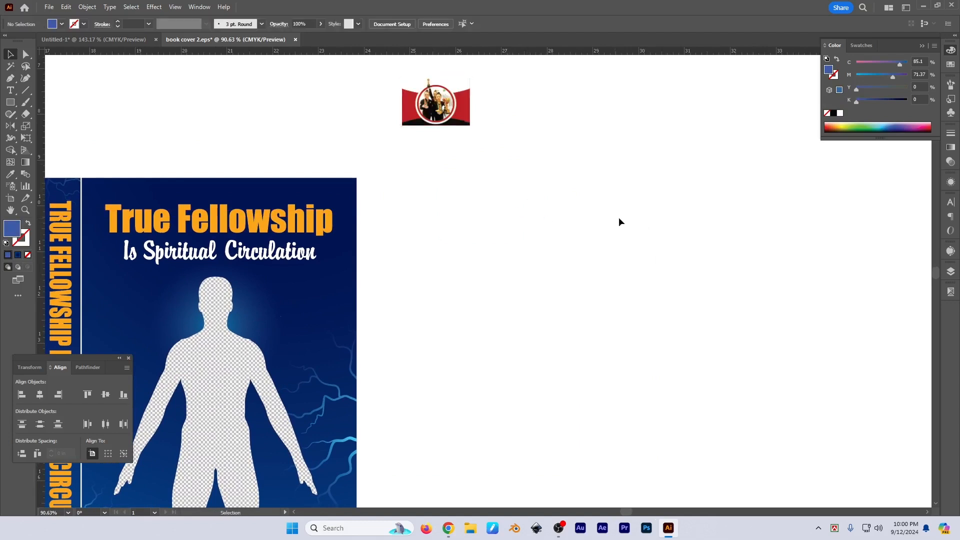
{"action": "key", "text": "ctrl+z"}
Step: Move the group photo next to the front cover and enlarge it to about 3.2 by 2.23 in
{"action": "left_click_drag", "start_coordinate": [447, 129], "coordinate": [628, 224]}
{"action": "scroll", "coordinate": [579, 248], "scroll_direction": "right", "scroll_amount": 2}
{"action": "scroll", "coordinate": [579, 248], "scroll_direction": "up", "scroll_amount": 4}
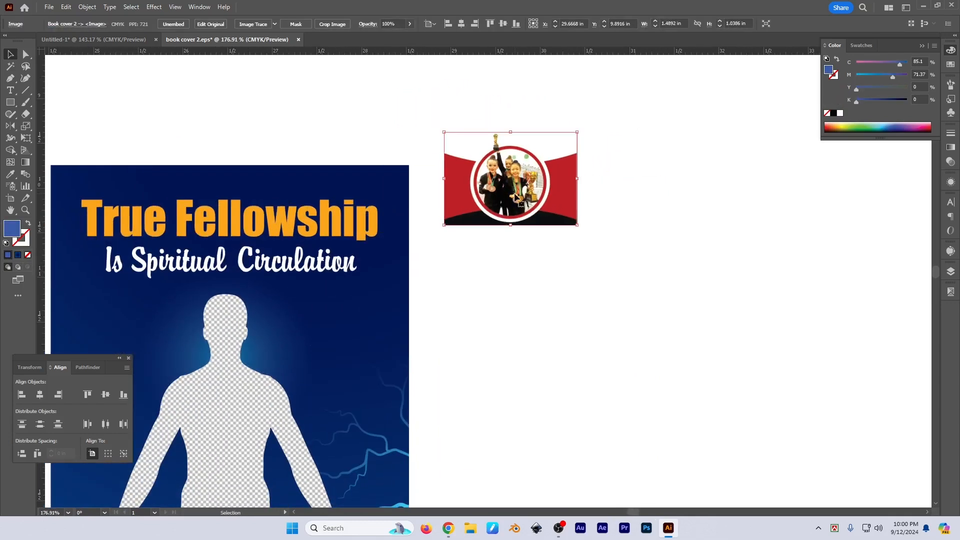
{"action": "left_click_drag", "start_coordinate": [578, 179], "coordinate": [730, 223]}
{"action": "left_click_drag", "start_coordinate": [622, 192], "coordinate": [582, 269]}
{"action": "scroll", "coordinate": [620, 162], "scroll_direction": "up", "scroll_amount": 2}
Step: Crop the group photo around its red circle to about 1.84 by 2.14 in, and shift the cropped photo slightly left
{"action": "right_click", "coordinate": [581, 226]}
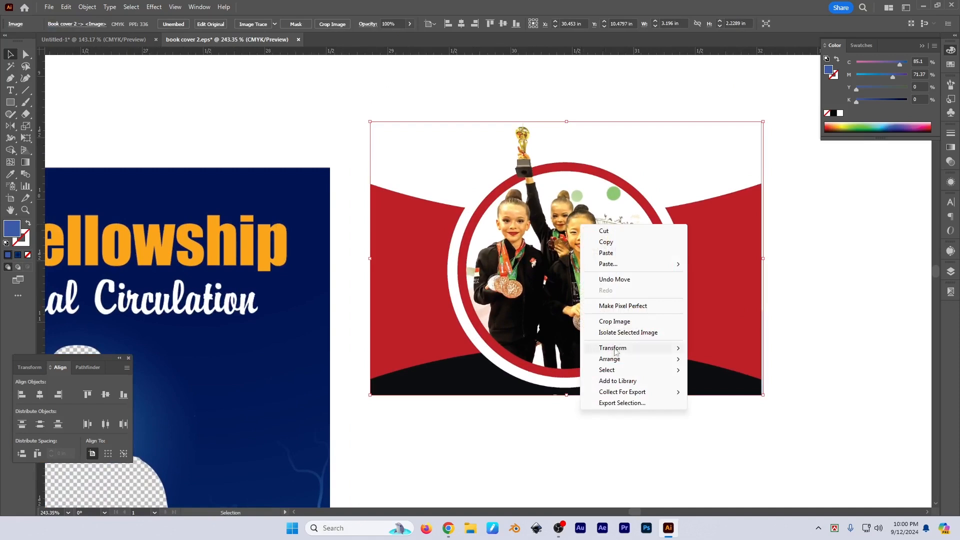
{"action": "left_click", "coordinate": [620, 321]}
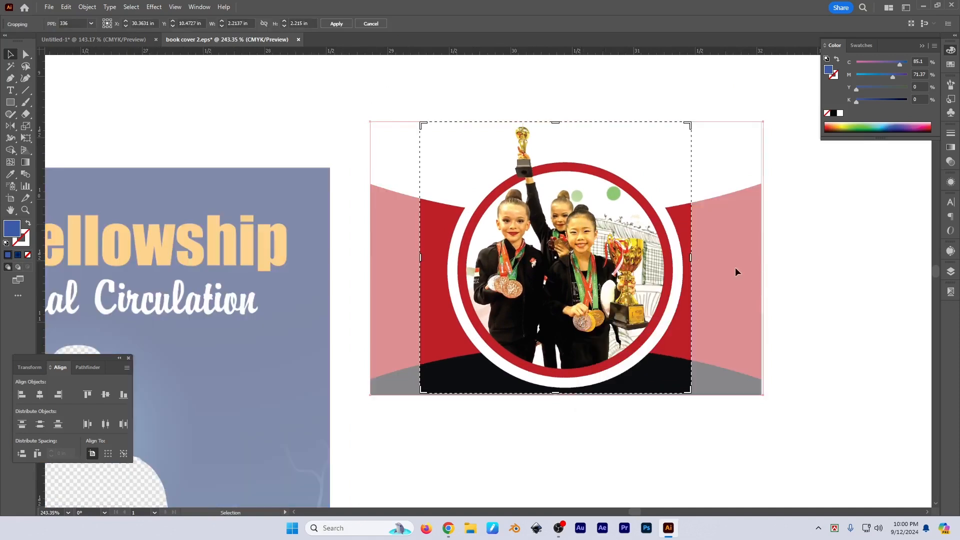
{"action": "left_click_drag", "start_coordinate": [421, 259], "coordinate": [454, 259]}
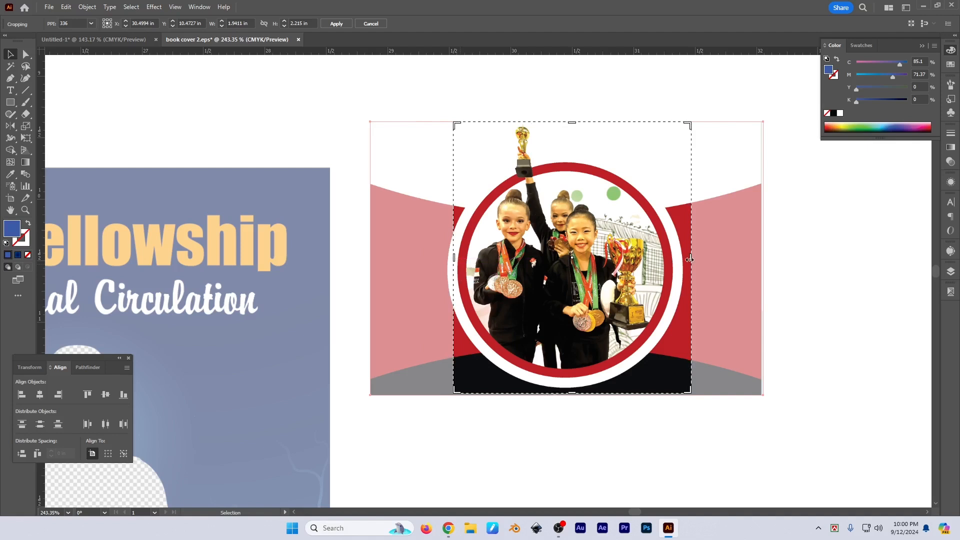
{"action": "left_click_drag", "start_coordinate": [689, 258], "coordinate": [678, 258]}
{"action": "left_click_drag", "start_coordinate": [570, 393], "coordinate": [569, 384]}
{"action": "key", "text": "Return"}
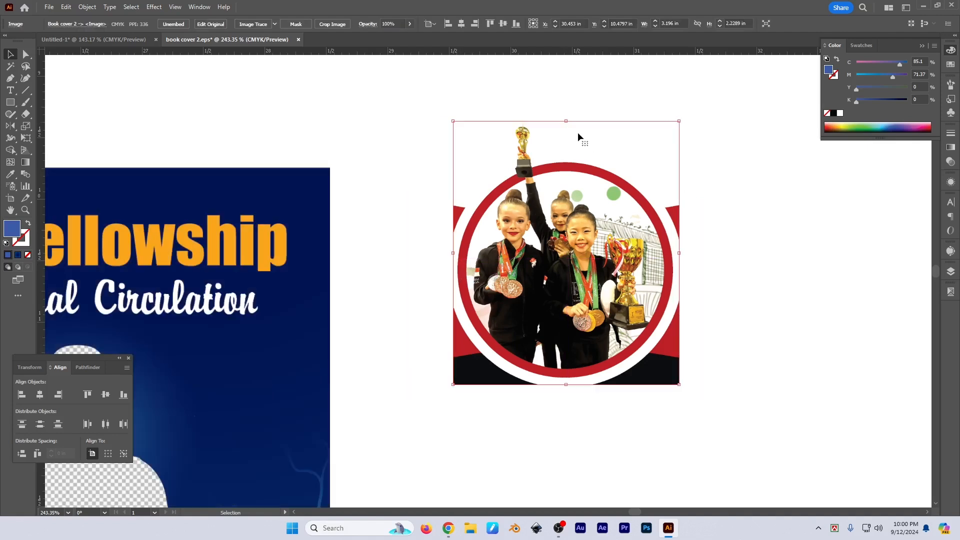
{"action": "left_click_drag", "start_coordinate": [783, 315], "coordinate": [758, 322]}
{"action": "key", "text": "v"}
{"action": "left_click_drag", "start_coordinate": [574, 267], "coordinate": [548, 272]}
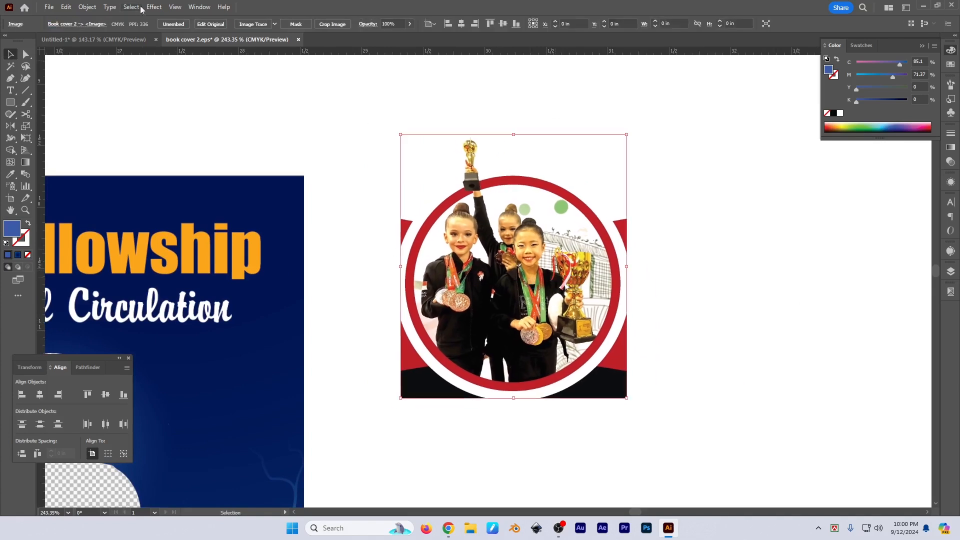
Step: Create an object mosaic from the cropped photo with 0.1111 in tile spacing in both directions and 10 by 10 tiles
{"action": "left_click", "coordinate": [87, 7]}
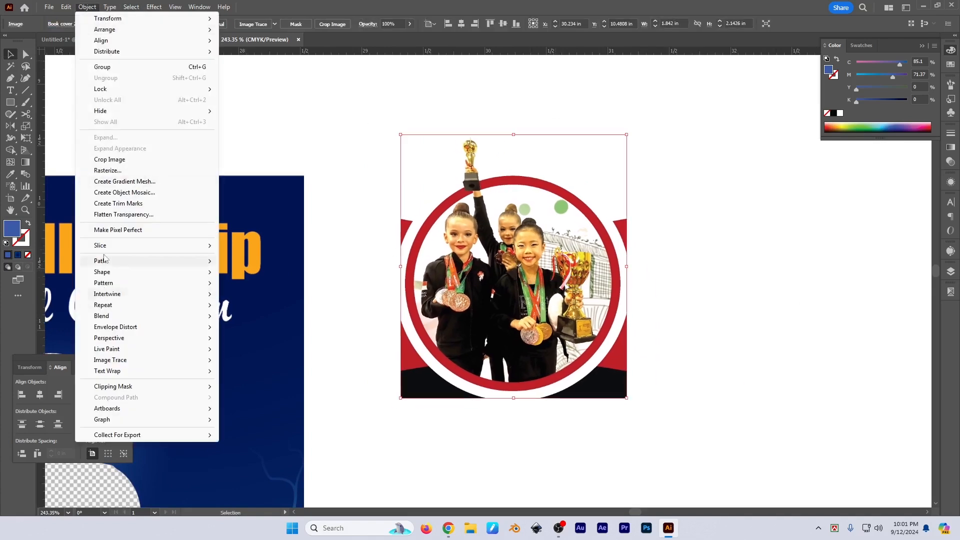
{"action": "left_click", "coordinate": [126, 195]}
{"action": "left_click_drag", "start_coordinate": [491, 142], "coordinate": [757, 171]}
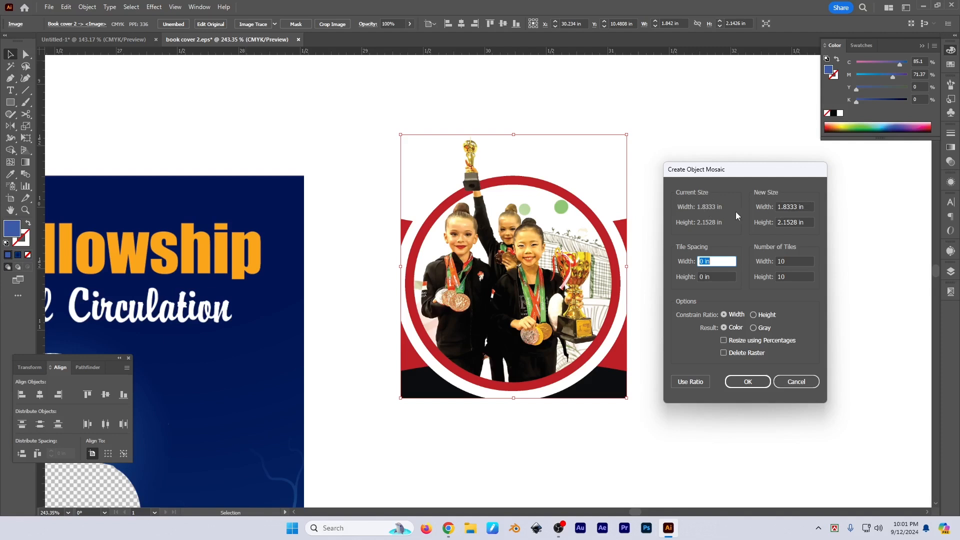
{"action": "left_click", "coordinate": [811, 208]}
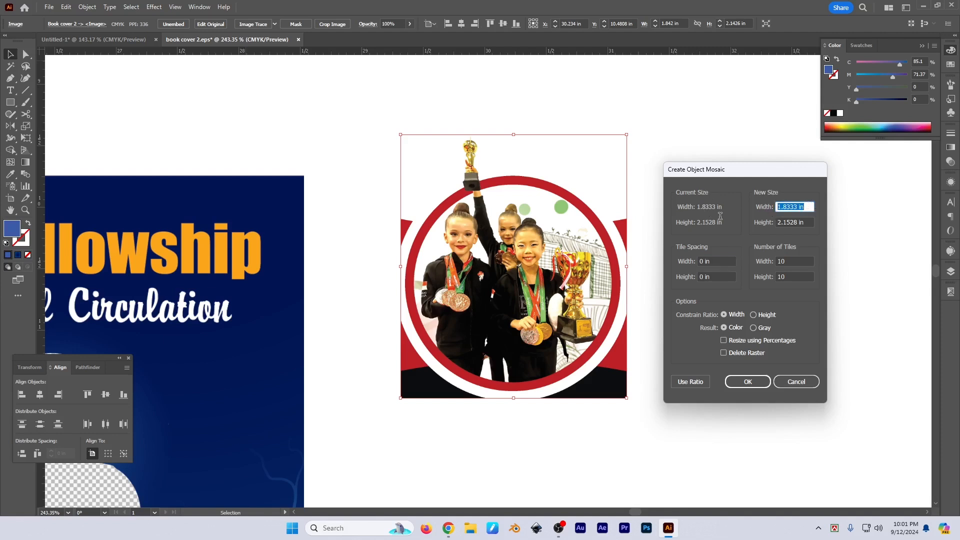
{"action": "key", "text": "Tab"}
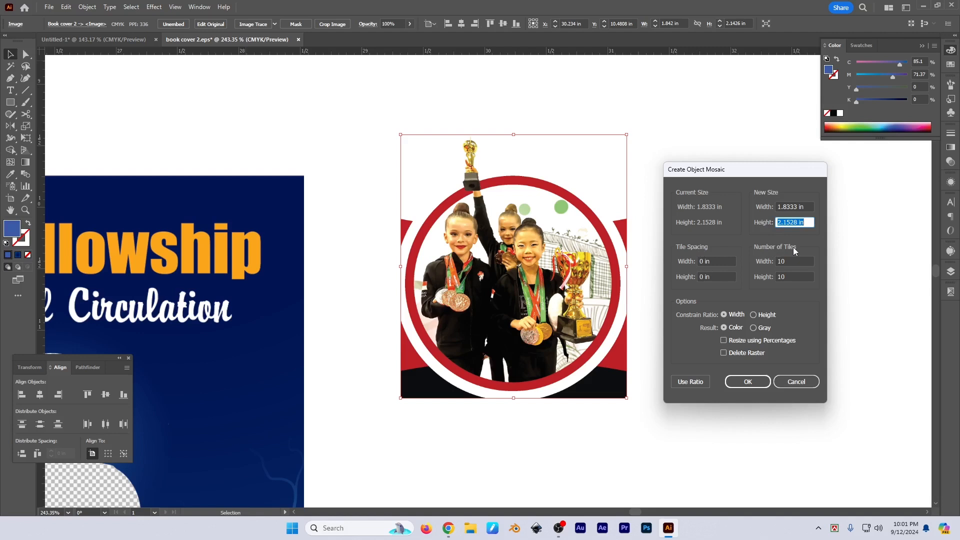
{"action": "left_click", "coordinate": [722, 262]}
{"action": "type", "text": ".1"}
{"action": "key", "text": "Tab"}
{"action": "type", "text": ".1"}
{"action": "key", "text": "Tab"}
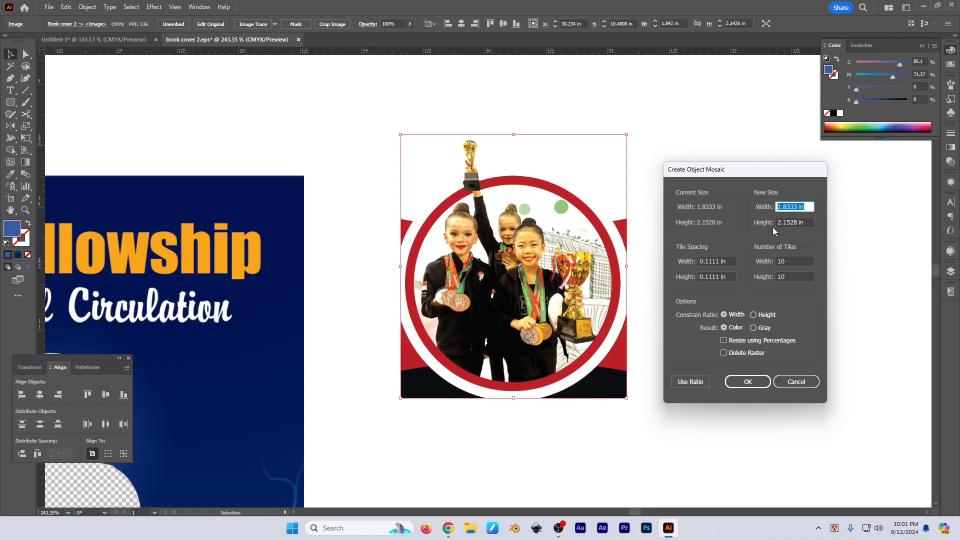
{"action": "left_click", "coordinate": [750, 384]}
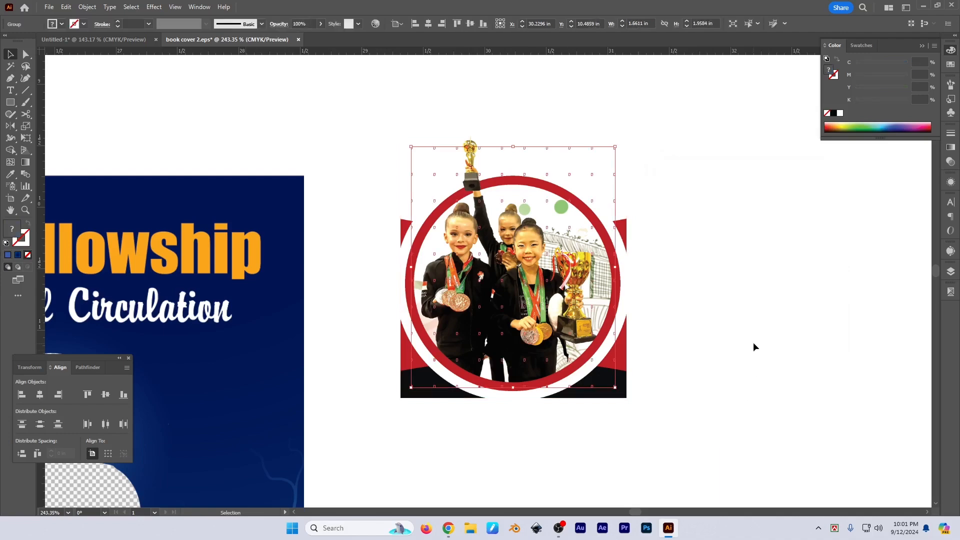
Step: Examine the small mosaic tiles over the faces in the photo, and undo the object mosaic
{"action": "left_click_drag", "start_coordinate": [533, 225], "coordinate": [776, 309]}
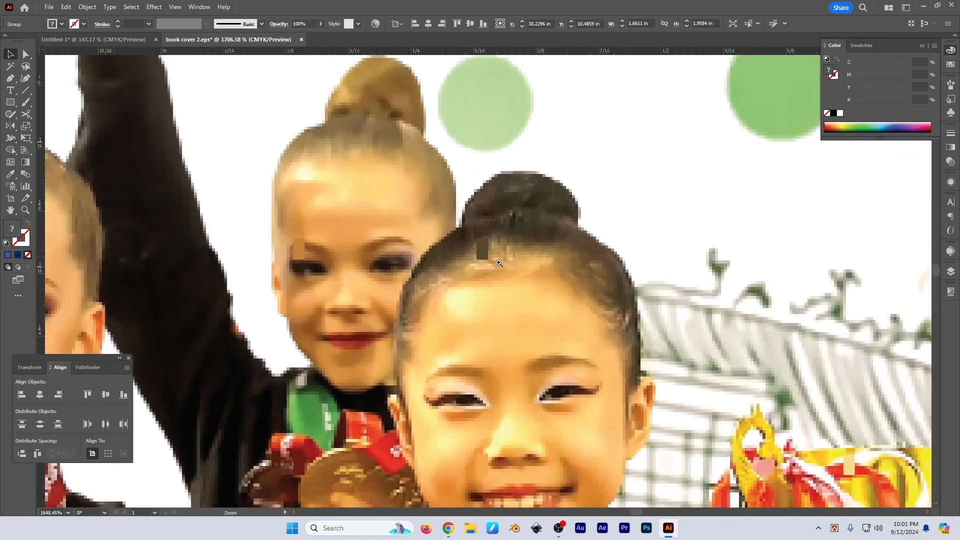
{"action": "left_click_drag", "start_coordinate": [477, 260], "coordinate": [557, 303]}
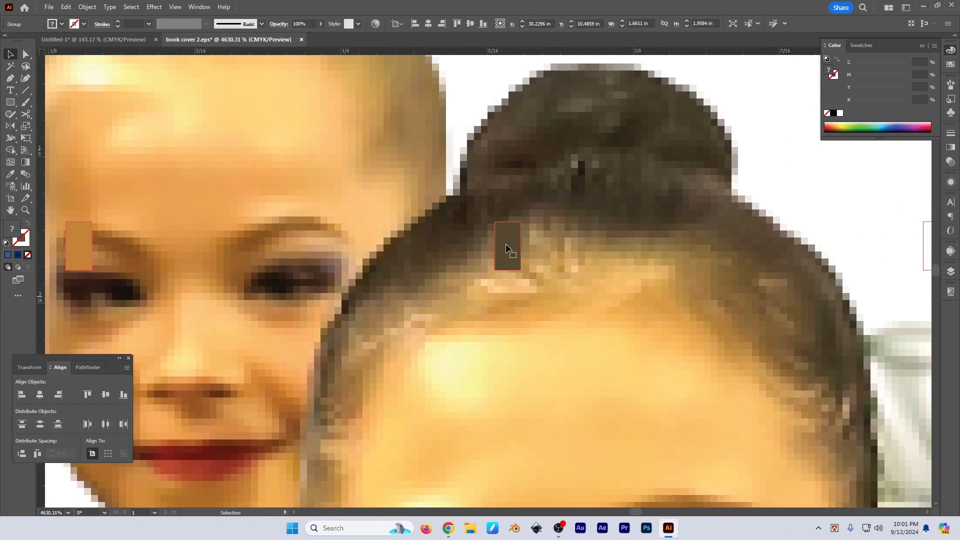
{"action": "left_click_drag", "start_coordinate": [507, 245], "coordinate": [365, 258]}
{"action": "key", "text": "ctrl+z"}
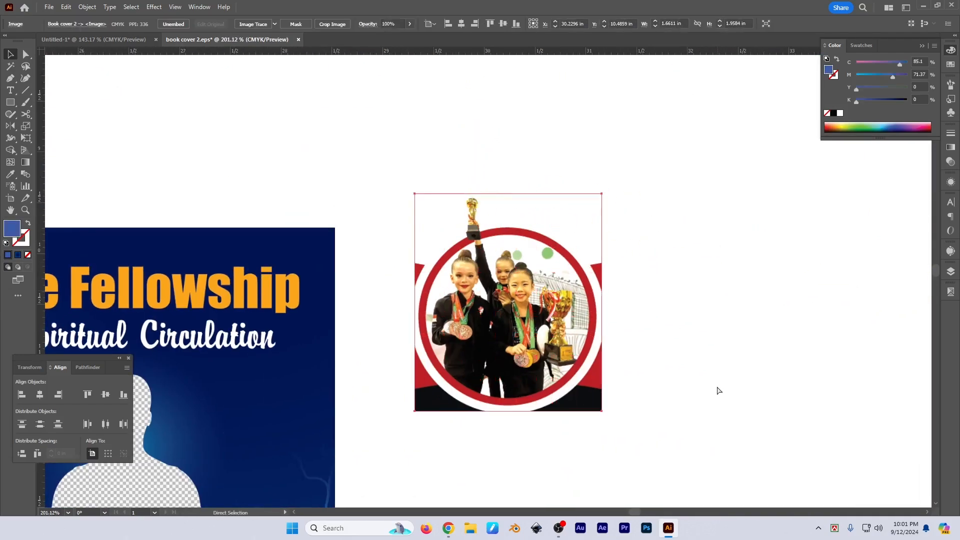
Step: Start another object mosaic from the cropped photo and open its number of tiles across for editing
{"action": "left_click", "coordinate": [87, 7]}
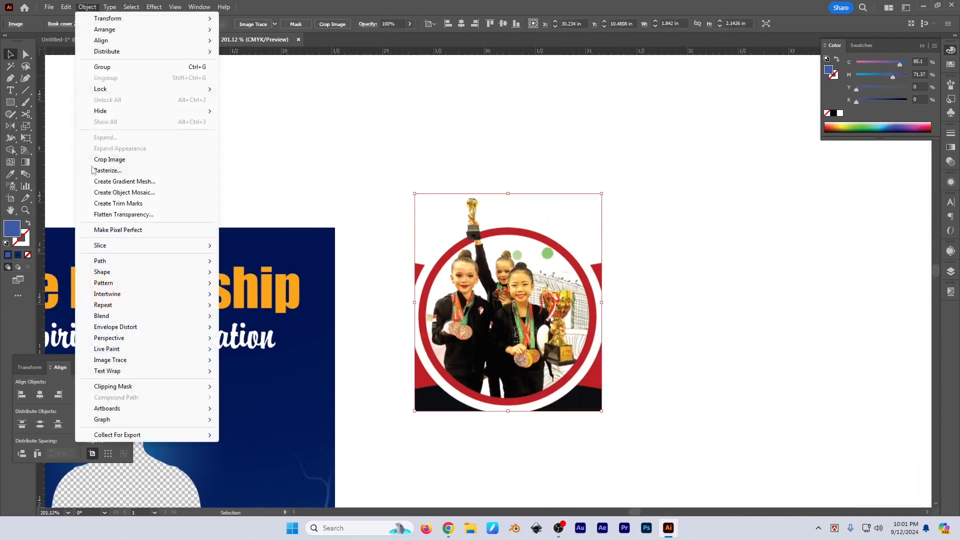
{"action": "left_click", "coordinate": [124, 193]}
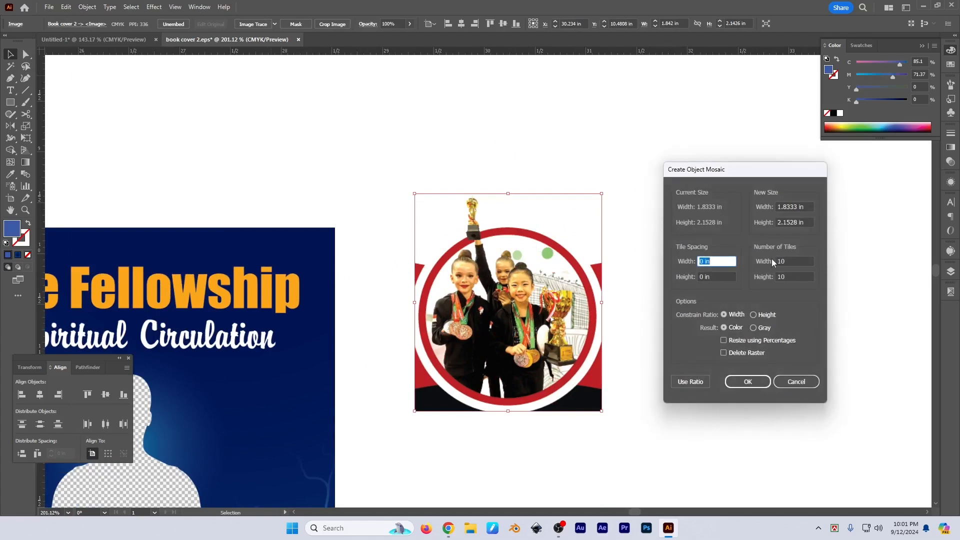
{"action": "double_click", "coordinate": [797, 261]}
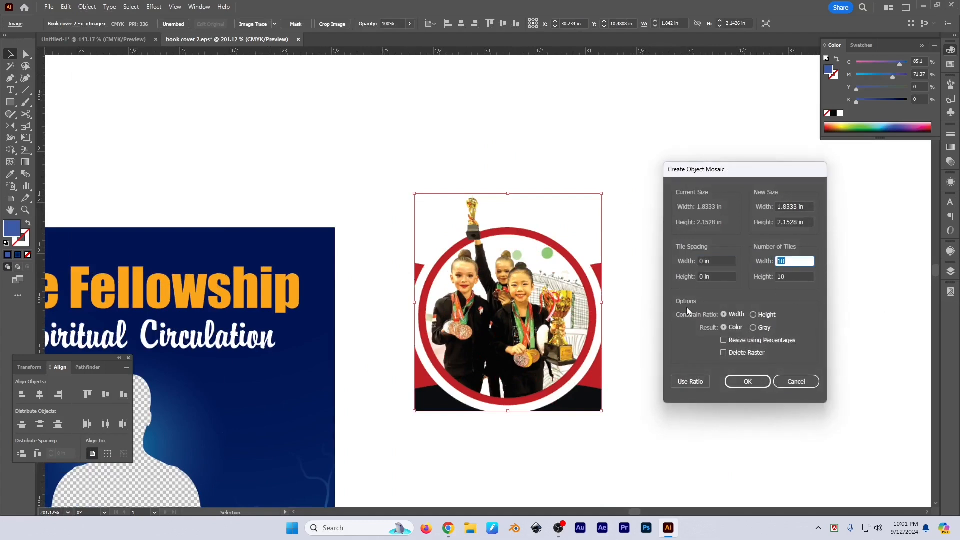
{"action": "type", "text": "5"}
{"action": "key", "text": "Tab"}
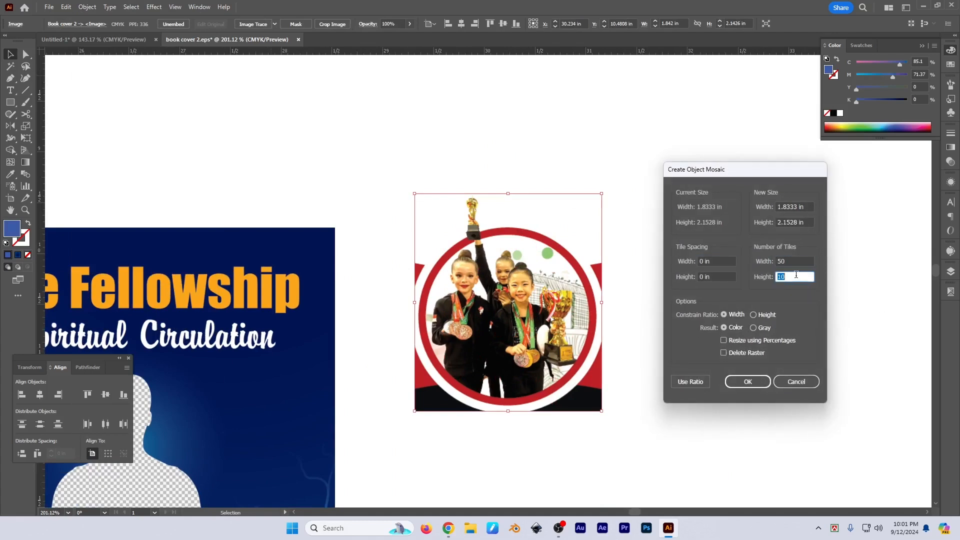
{"action": "type", "text": "50"}
{"action": "left_click", "coordinate": [719, 260]}
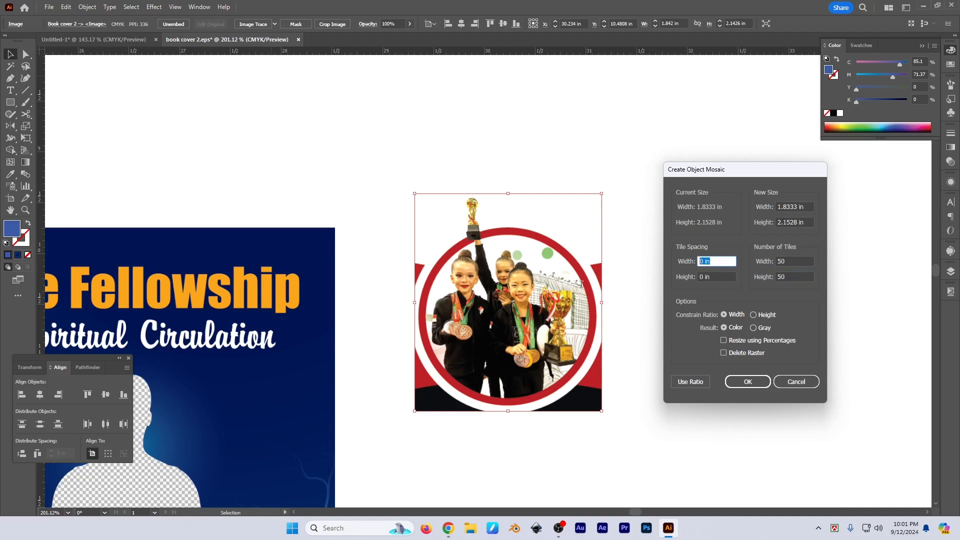
{"action": "type", "text": "0.6666"}
{"action": "key", "text": "Tab"}
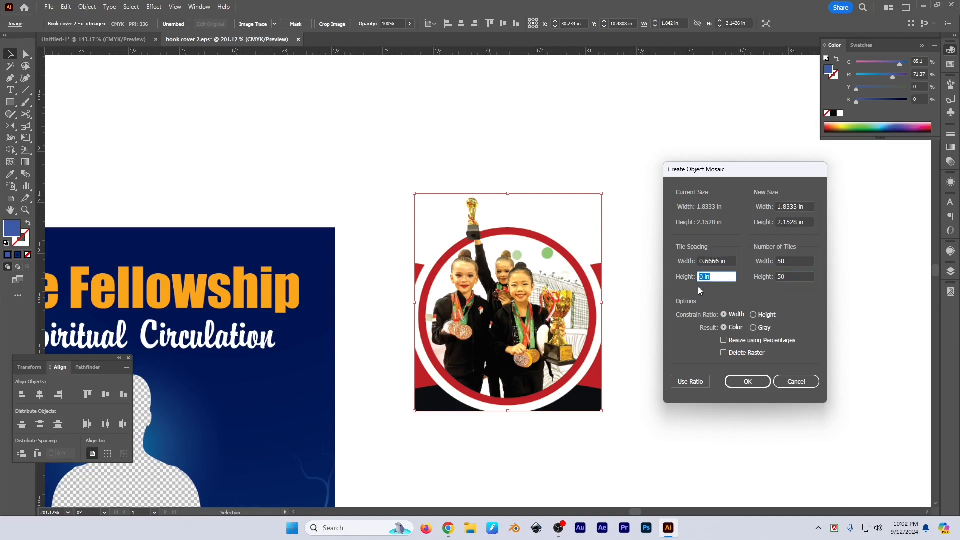
{"action": "left_click_drag", "start_coordinate": [729, 259], "coordinate": [595, 288]}
{"action": "type", "text": "1"}
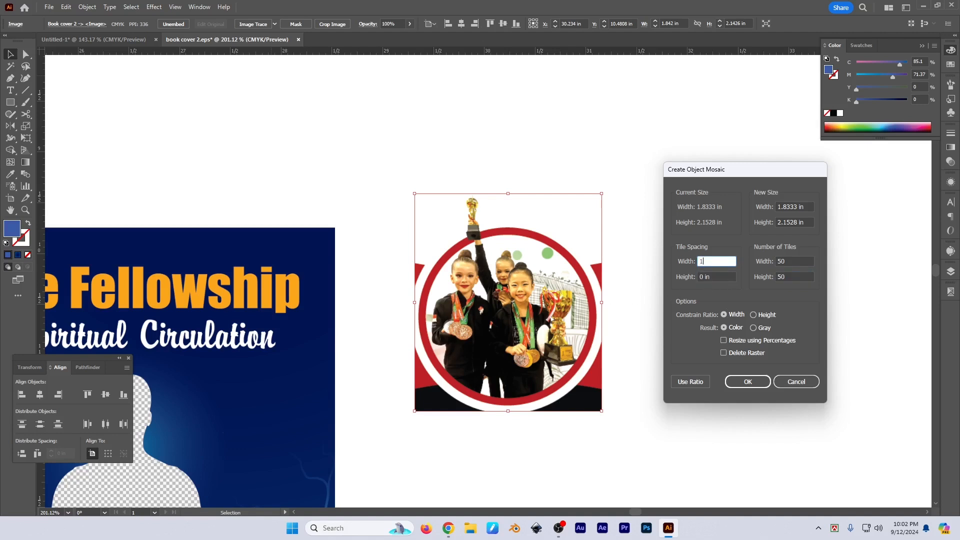
{"action": "key", "text": "Tab"}
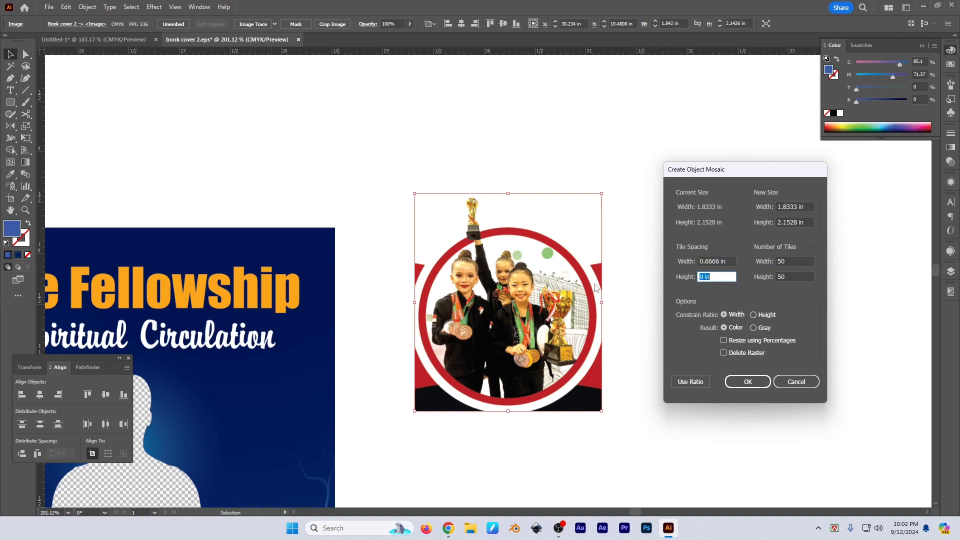
{"action": "left_click", "coordinate": [809, 206]}
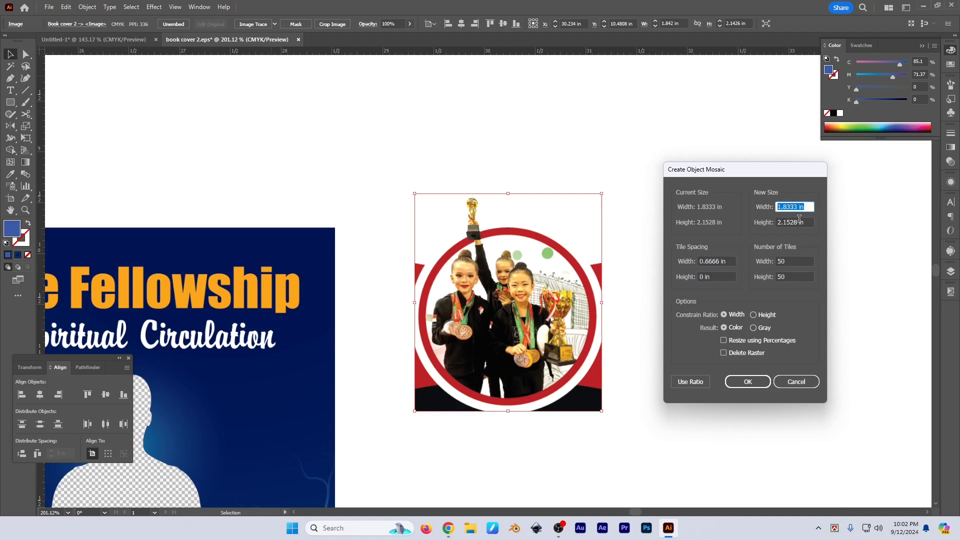
{"action": "type", "text": "10"}
{"action": "key", "text": "Tab"}
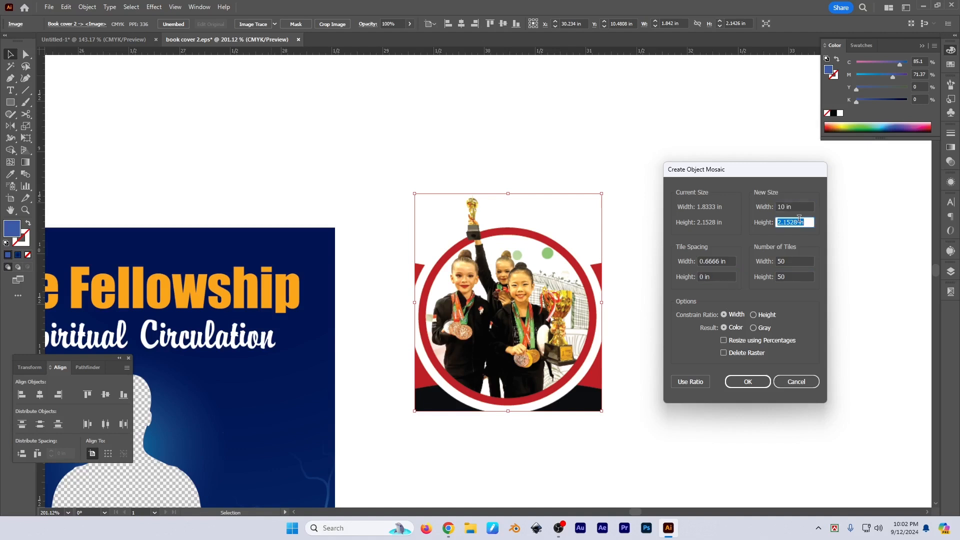
{"action": "type", "text": "10"}
{"action": "key", "text": "Tab"}
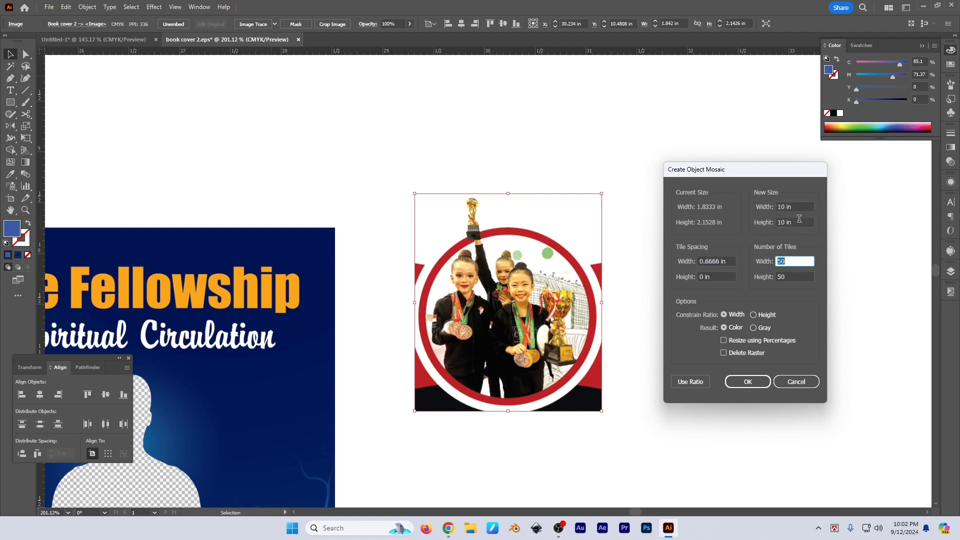
{"action": "left_click", "coordinate": [729, 259]}
{"action": "key", "text": "Tab"}
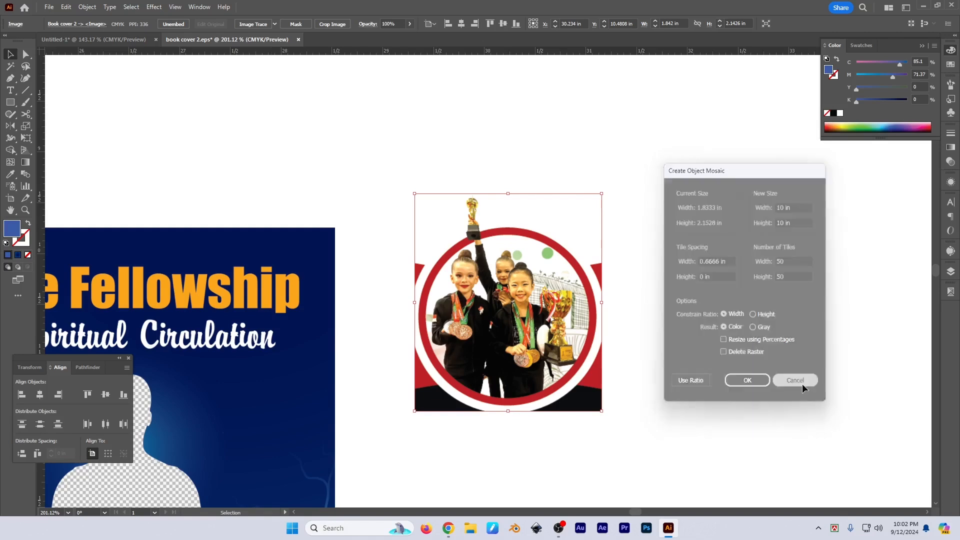
{"action": "left_click", "coordinate": [797, 381]}
Step: Enlarge the medal team photo beside the small book cover to about 6.19 by 7.20 in
{"action": "scroll", "coordinate": [480, 222], "scroll_direction": "down", "scroll_amount": 3}
{"action": "left_click_drag", "start_coordinate": [543, 272], "coordinate": [815, 273]}
{"action": "scroll", "coordinate": [600, 281], "scroll_direction": "down", "scroll_amount": 4}
{"action": "scroll", "coordinate": [605, 304], "scroll_direction": "up", "scroll_amount": 2}
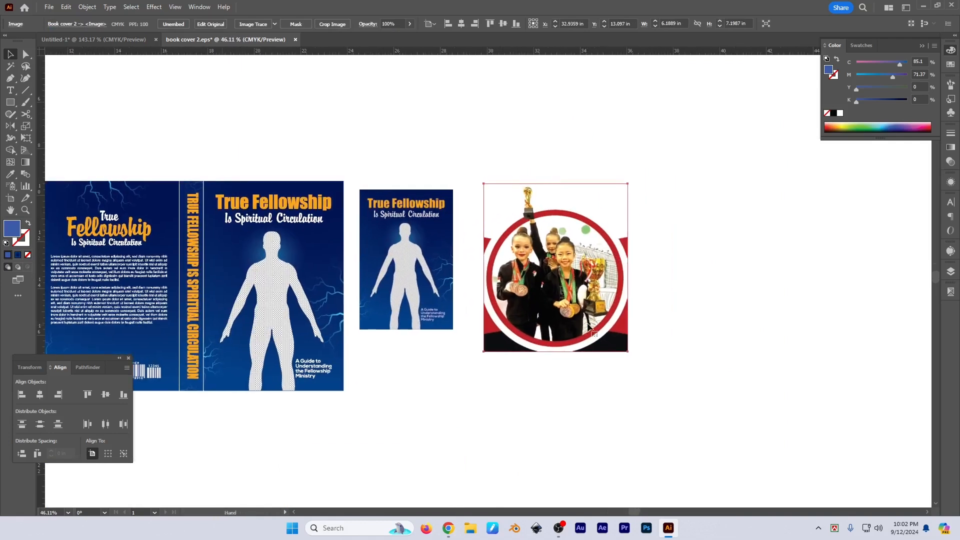
Step: Start an object mosaic from the enlarged photo with tile spacing of 0.1111 in for both width and height
{"action": "left_click", "coordinate": [87, 7]}
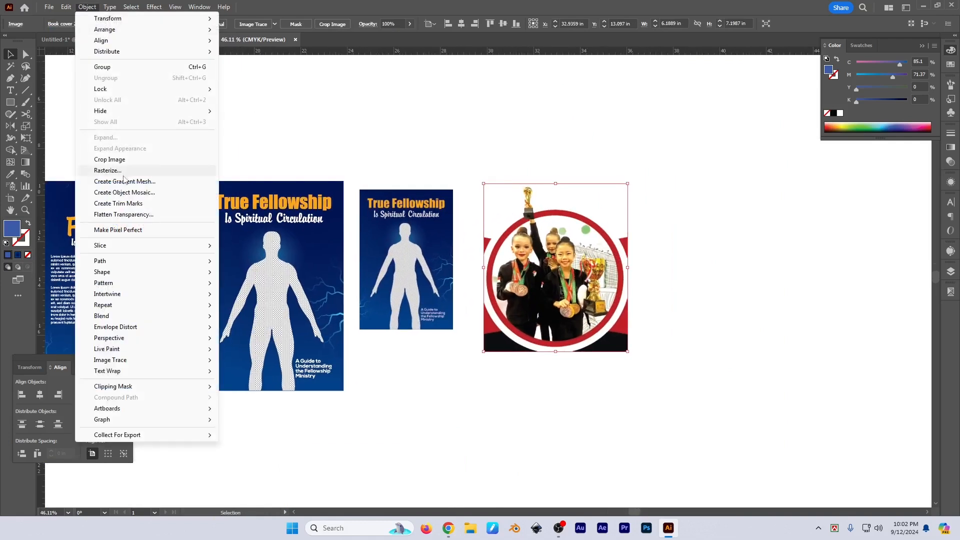
{"action": "left_click", "coordinate": [126, 194]}
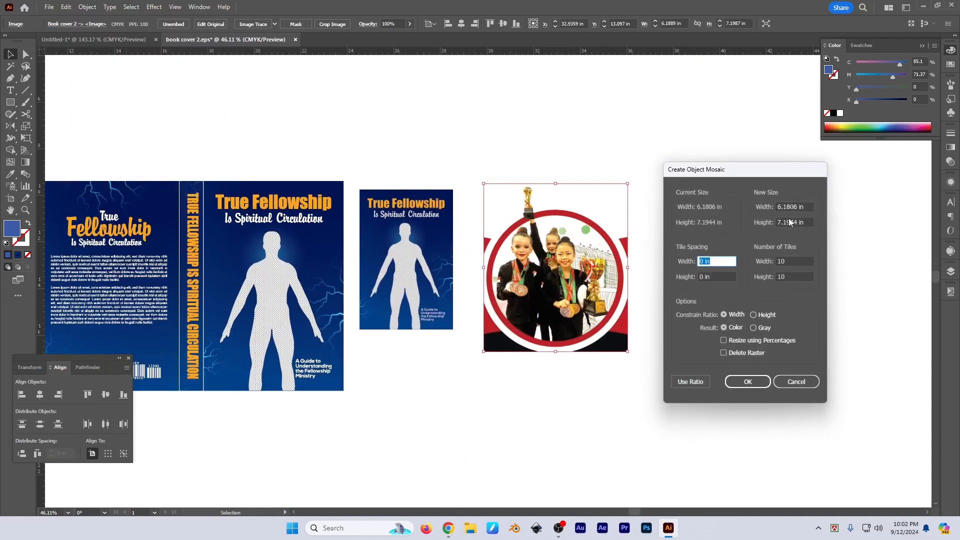
{"action": "type", "text": "8"}
{"action": "key", "text": "Tab"}
{"action": "type", "text": "8"}
{"action": "key", "text": "Tab"}
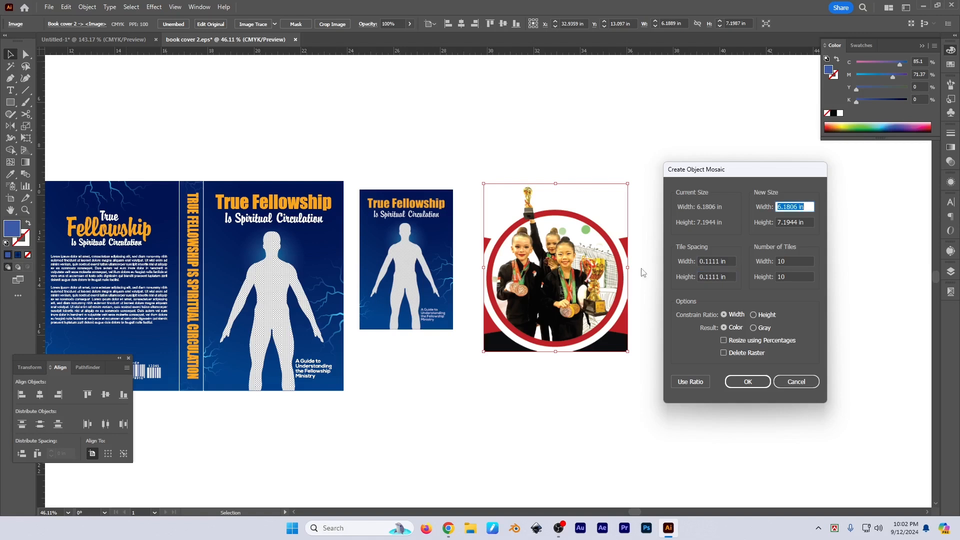
Step: Set the number of tiles to 50 by 50 and generate the mosaic
{"action": "double_click", "coordinate": [775, 268]}
{"action": "type", "text": "50"}
{"action": "key", "text": "Tab"}
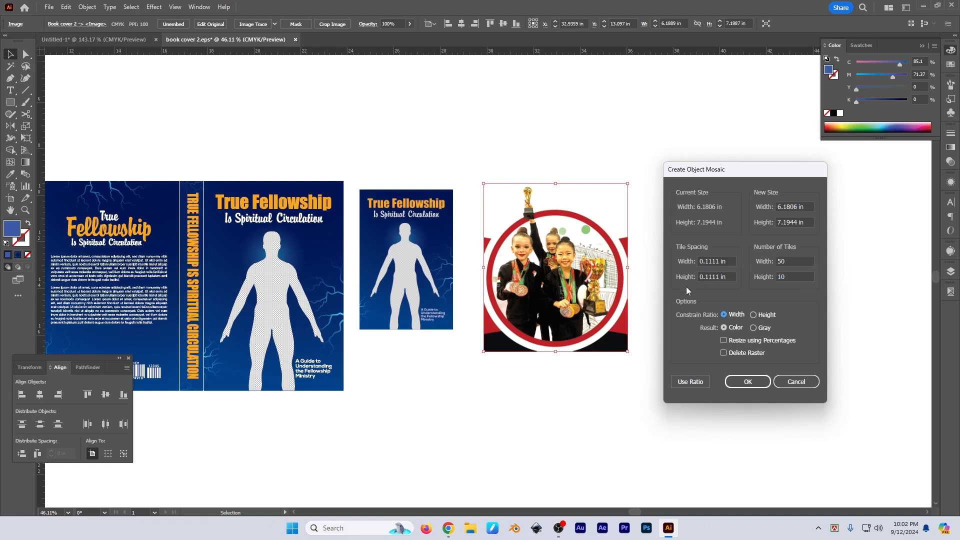
{"action": "double_click", "coordinate": [794, 278]}
{"action": "type", "text": "5"}
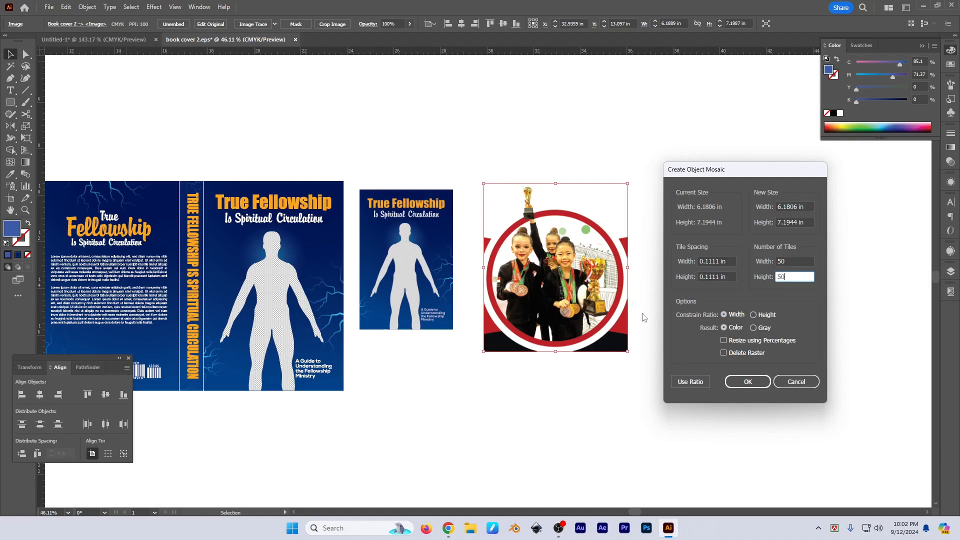
{"action": "left_click", "coordinate": [746, 382]}
{"action": "left_click", "coordinate": [710, 359]}
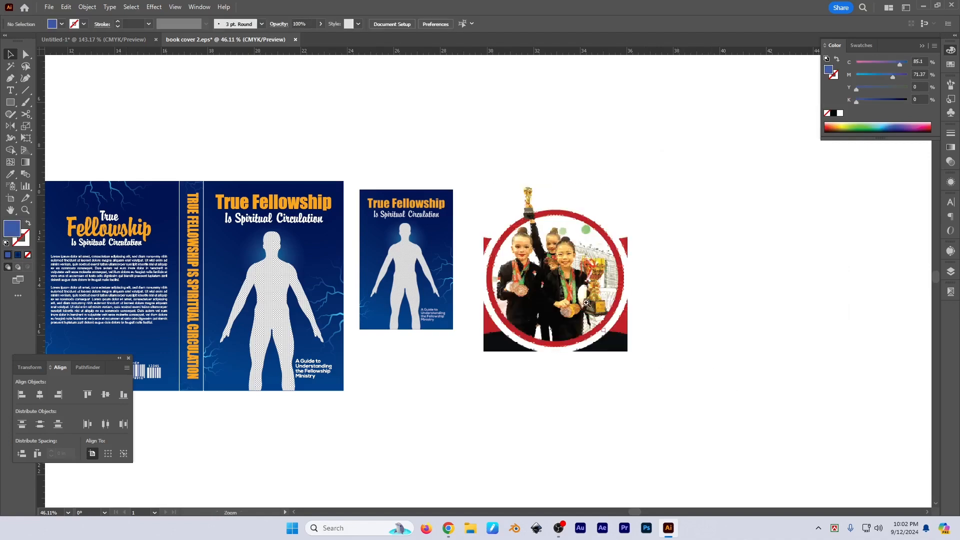
Step: Move the generated mosaic off the photo so it sits beside it on the right
{"action": "left_click_drag", "start_coordinate": [603, 279], "coordinate": [681, 346]}
{"action": "left_click", "coordinate": [555, 268]}
{"action": "left_click_drag", "start_coordinate": [481, 223], "coordinate": [681, 219]}
{"action": "left_click_drag", "start_coordinate": [750, 235], "coordinate": [720, 235]}
{"action": "left_click_drag", "start_coordinate": [745, 239], "coordinate": [583, 275]}
{"action": "left_click", "coordinate": [739, 358]}
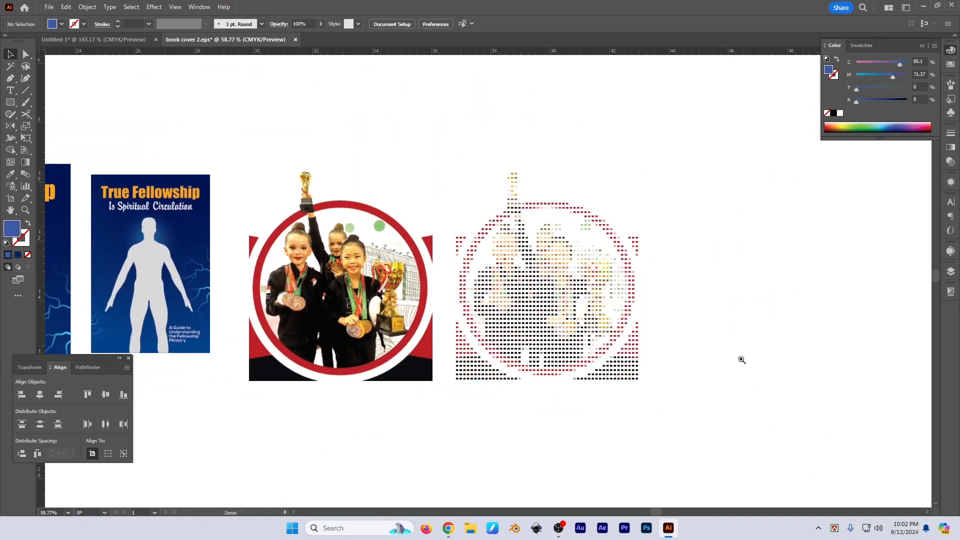
Step: Duplicate the photo directly below the original
{"action": "scroll", "coordinate": [742, 356], "scroll_direction": "down", "scroll_amount": 2}
{"action": "left_click_drag", "start_coordinate": [529, 387], "coordinate": [510, 364]}
{"action": "left_click_drag", "start_coordinate": [584, 210], "coordinate": [563, 320]}
{"action": "left_click_drag", "start_coordinate": [523, 375], "coordinate": [553, 342]}
{"action": "left_click_drag", "start_coordinate": [490, 200], "coordinate": [490, 367]}
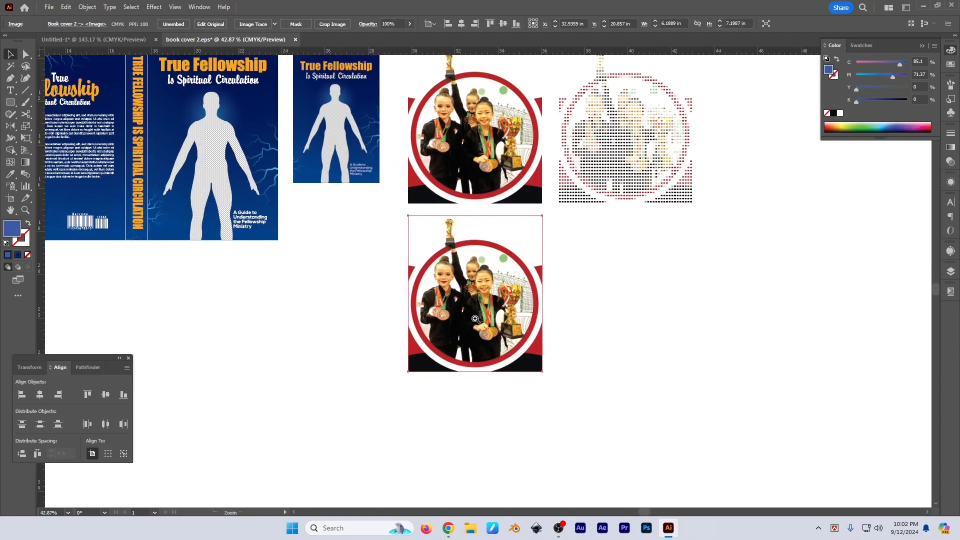
Step: Create an object mosaic from the duplicated photo with 0.1111 in tile spacing width, 0 in spacing height and 10 by 10 tiles
{"action": "scroll", "coordinate": [491, 367], "scroll_direction": "up", "scroll_amount": 2}
{"action": "left_click", "coordinate": [87, 7]}
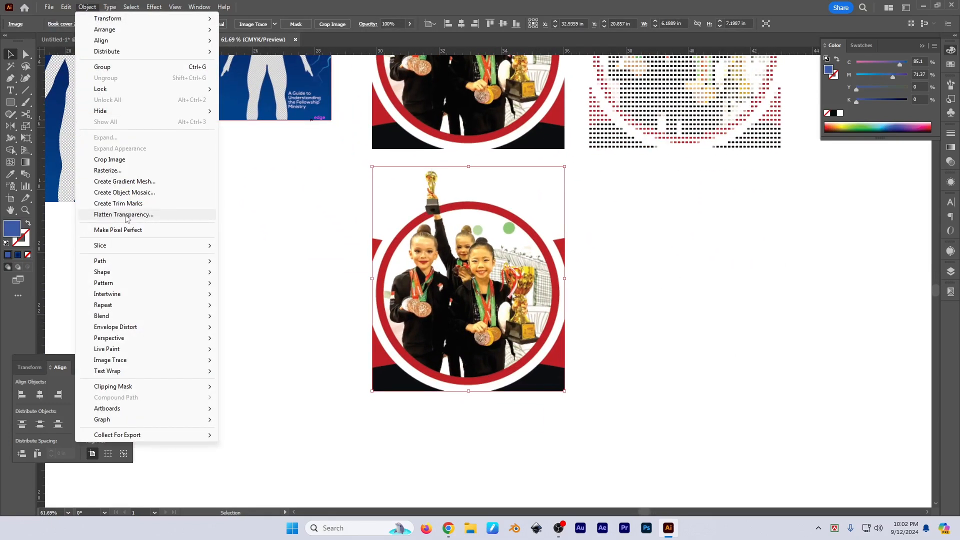
{"action": "left_click", "coordinate": [129, 194]}
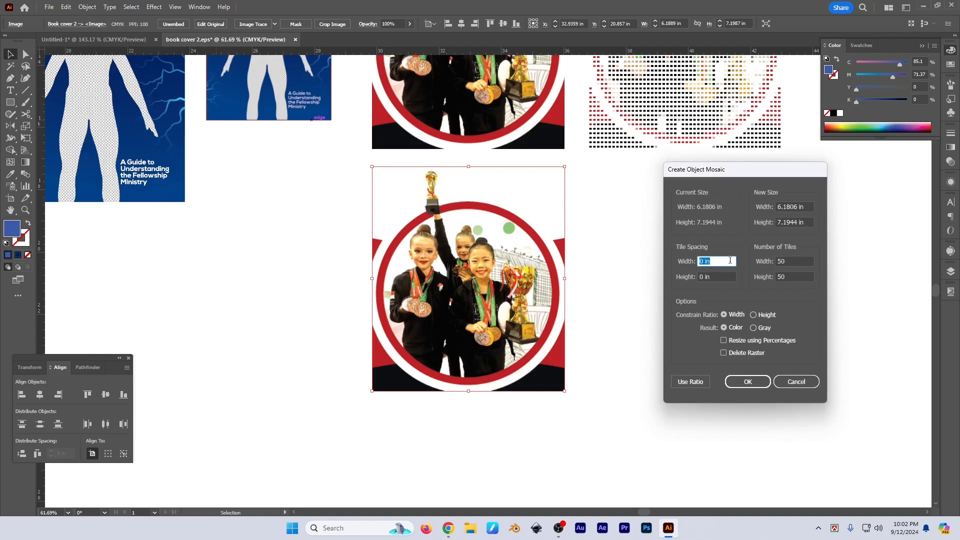
{"action": "type", "text": "1"}
{"action": "key", "text": "Tab"}
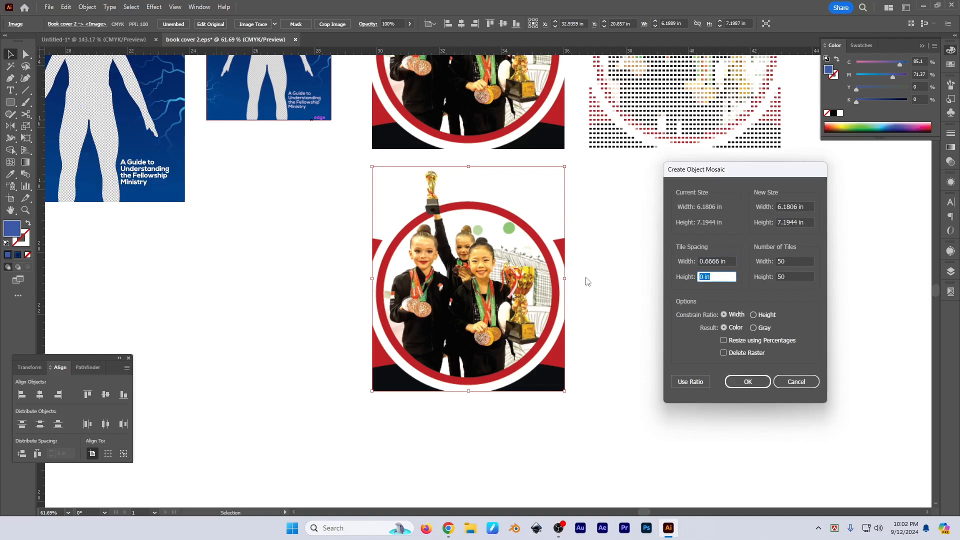
{"action": "key", "text": "Tab"}
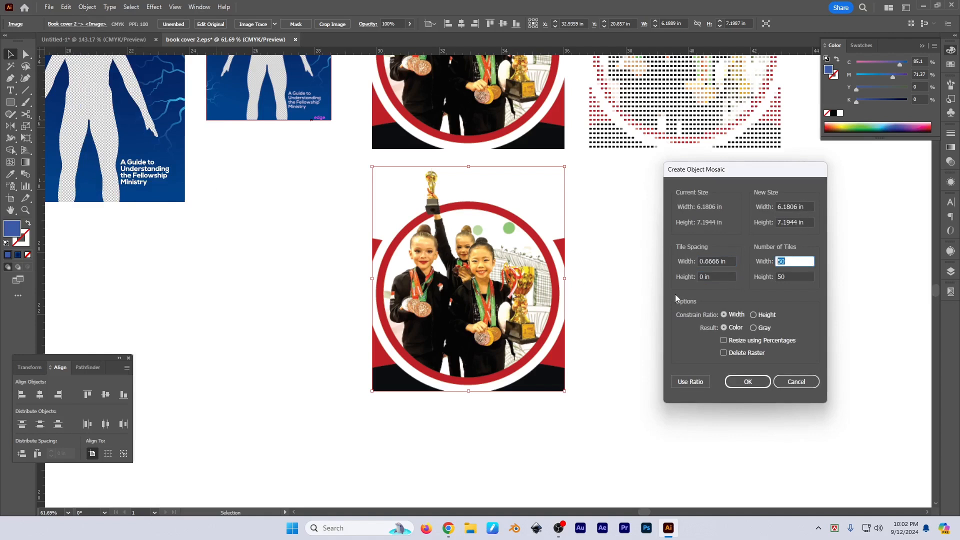
{"action": "key", "text": "Tab"}
{"action": "key", "text": "Tab"}
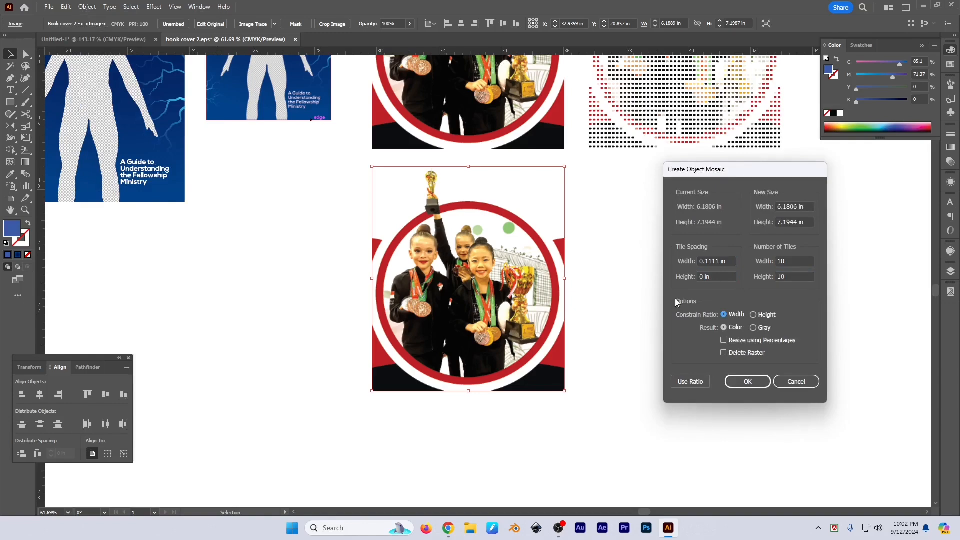
{"action": "left_click", "coordinate": [745, 383]}
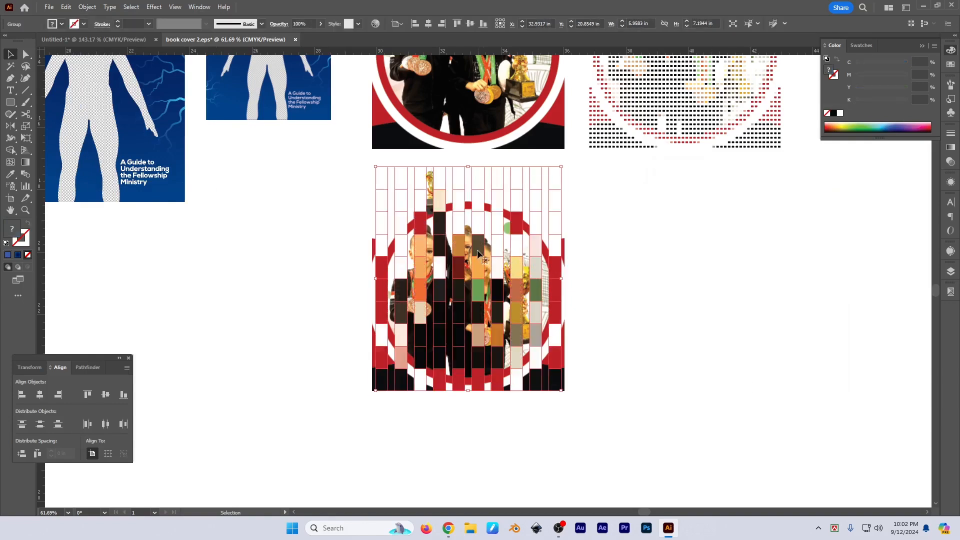
Step: Move the 10 by 10 mosaic to the right of the duplicated photo, below the first mosaic
{"action": "left_click_drag", "start_coordinate": [484, 280], "coordinate": [707, 280]}
{"action": "key", "text": "ctrl+space"}
{"action": "mouse_move", "coordinate": [666, 316]}
{"action": "left_mouse_down"}
{"action": "mouse_move", "coordinate": [560, 320]}
{"action": "mouse_move", "coordinate": [701, 353]}
{"action": "mouse_move", "coordinate": [658, 331]}
{"action": "left_mouse_up"}
{"action": "left_click_drag", "start_coordinate": [815, 317], "coordinate": [791, 329]}
{"action": "left_click", "coordinate": [791, 334]}
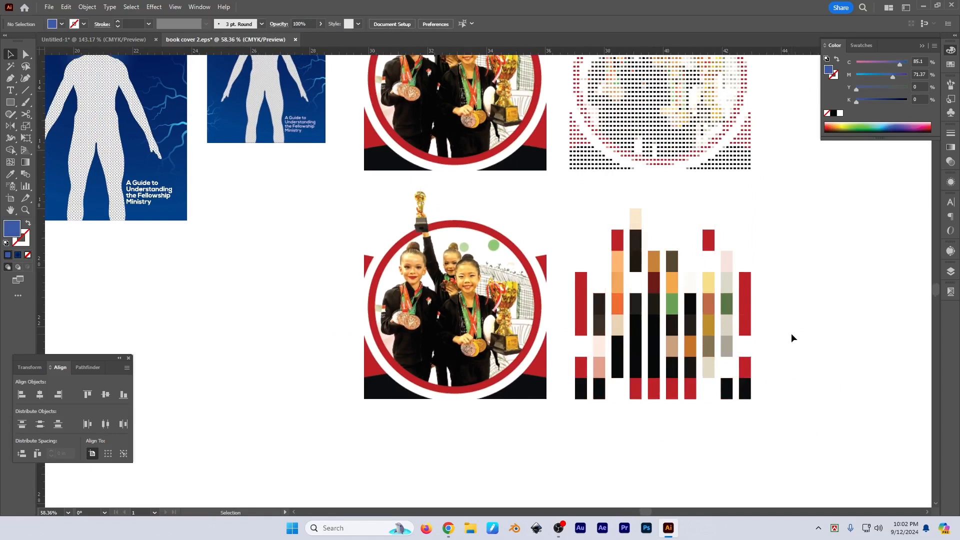
{"action": "left_click", "coordinate": [745, 314]}
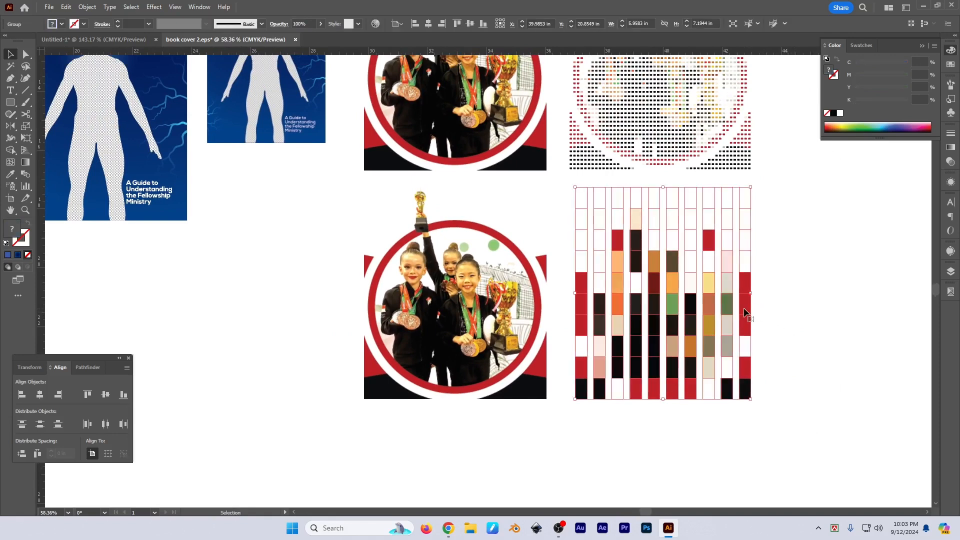
{"action": "left_click", "coordinate": [785, 356]}
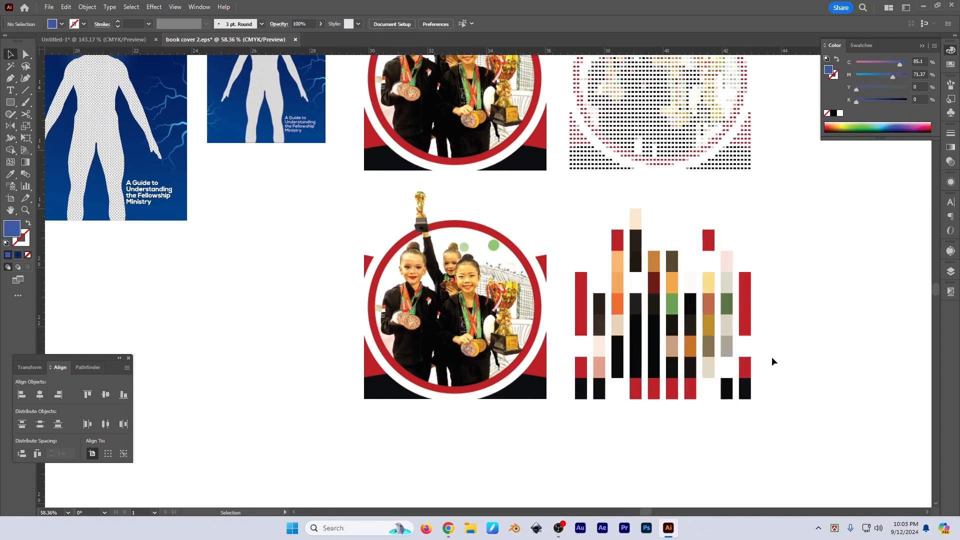
{"action": "left_click_drag", "start_coordinate": [774, 358], "coordinate": [766, 392]}
Step: Delete the 10 by 10 mosaic beside the duplicated photo
{"action": "left_click", "coordinate": [515, 351]}
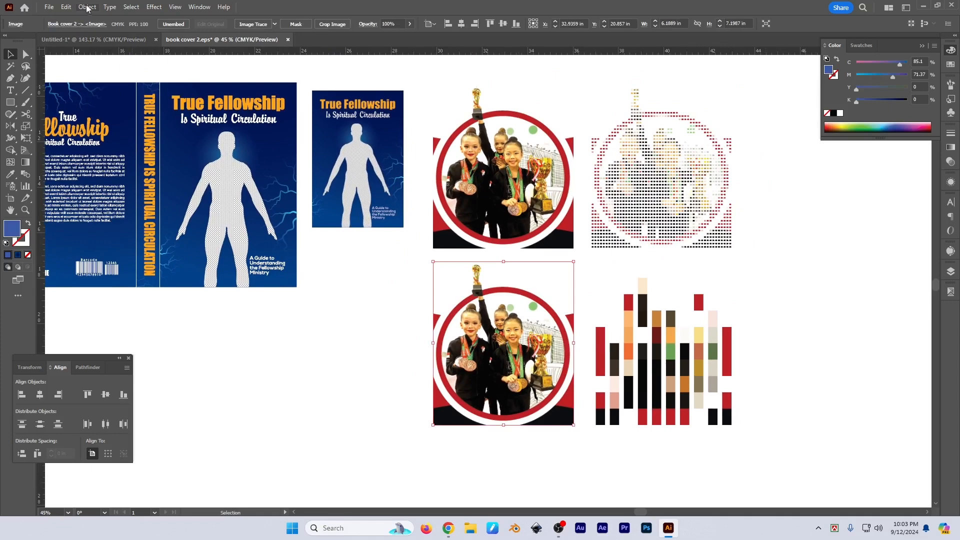
{"action": "scroll", "coordinate": [533, 352], "scroll_direction": "down", "scroll_amount": 2}
{"action": "left_click_drag", "start_coordinate": [558, 395], "coordinate": [592, 311]}
{"action": "left_click", "coordinate": [624, 303]}
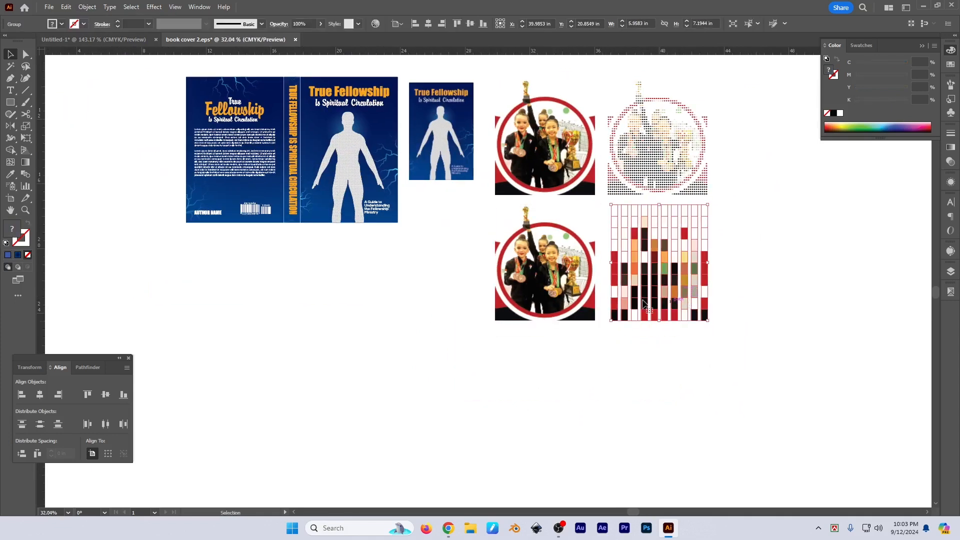
{"action": "key", "text": "Delete"}
Step: Reposition the duplicated photo below the original and enlarge it to about 14.19 by 16.50 in
{"action": "left_click_drag", "start_coordinate": [562, 264], "coordinate": [475, 296]}
{"action": "left_click_drag", "start_coordinate": [509, 355], "coordinate": [690, 407]}
{"action": "scroll", "coordinate": [690, 407], "scroll_direction": "down", "scroll_amount": 1}
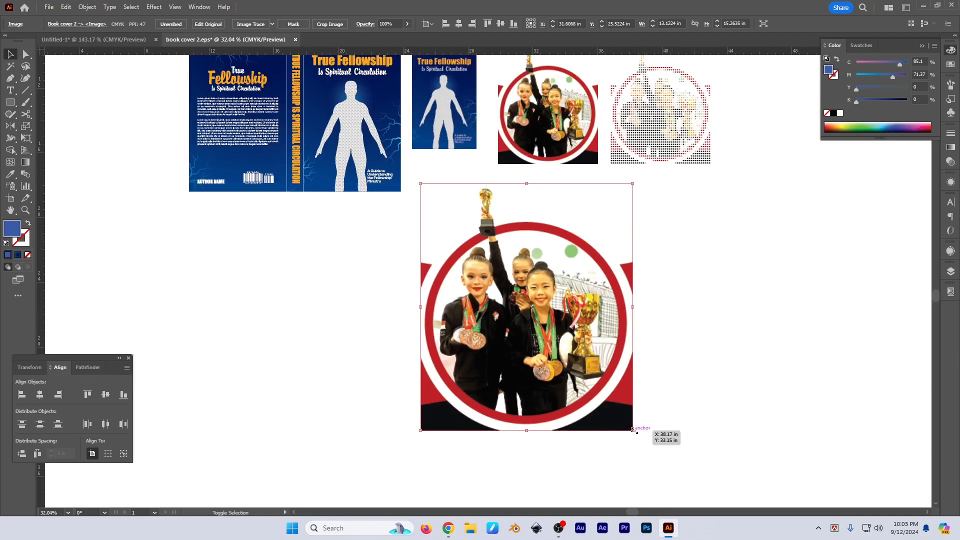
{"action": "left_click_drag", "start_coordinate": [634, 430], "coordinate": [651, 451]}
{"action": "left_click_drag", "start_coordinate": [545, 366], "coordinate": [549, 359]}
Step: Start an object mosaic from the enlarged photo with 8 pt (0.1111 in) tile spacing in both width and height
{"action": "scroll", "coordinate": [548, 359], "scroll_direction": "up", "scroll_amount": 2}
{"action": "left_click_drag", "start_coordinate": [572, 313], "coordinate": [549, 280]}
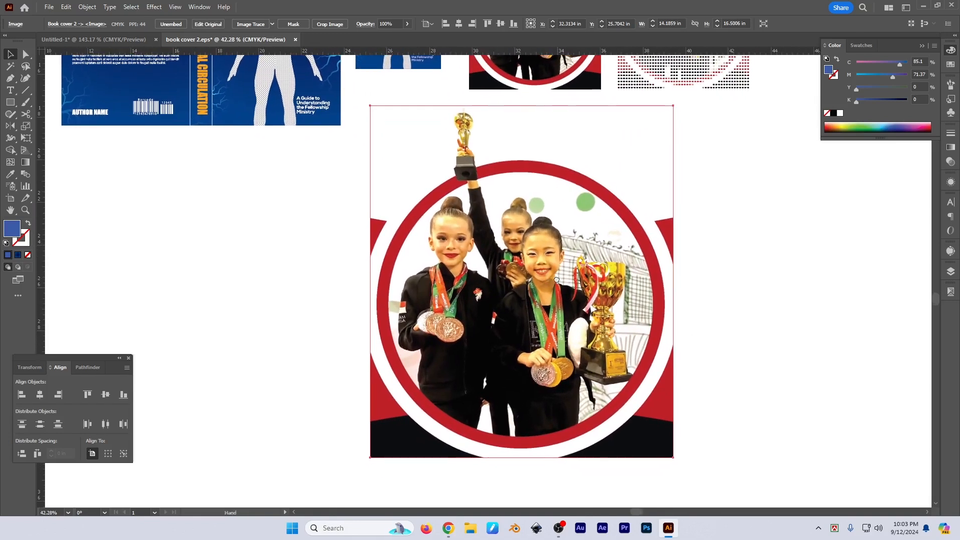
{"action": "left_click", "coordinate": [81, 7]}
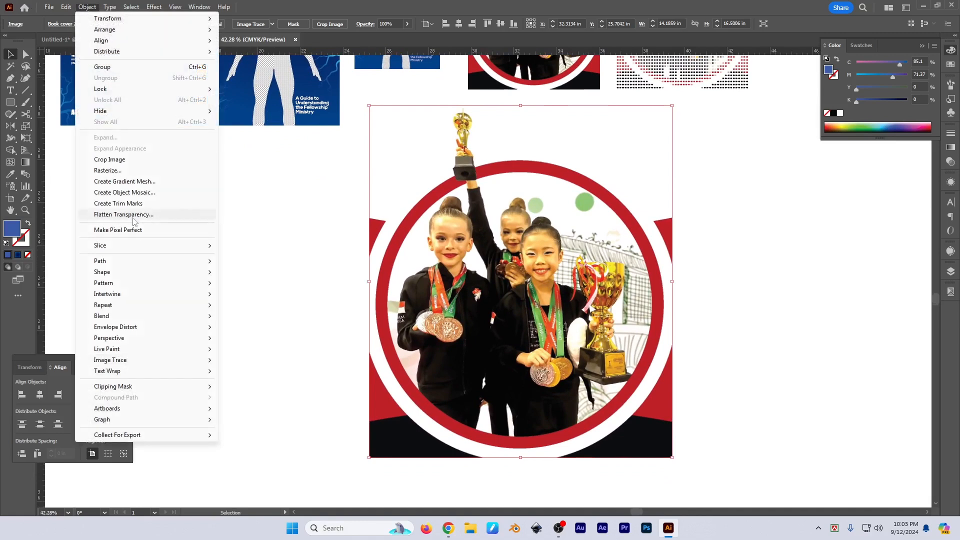
{"action": "left_click", "coordinate": [136, 195]}
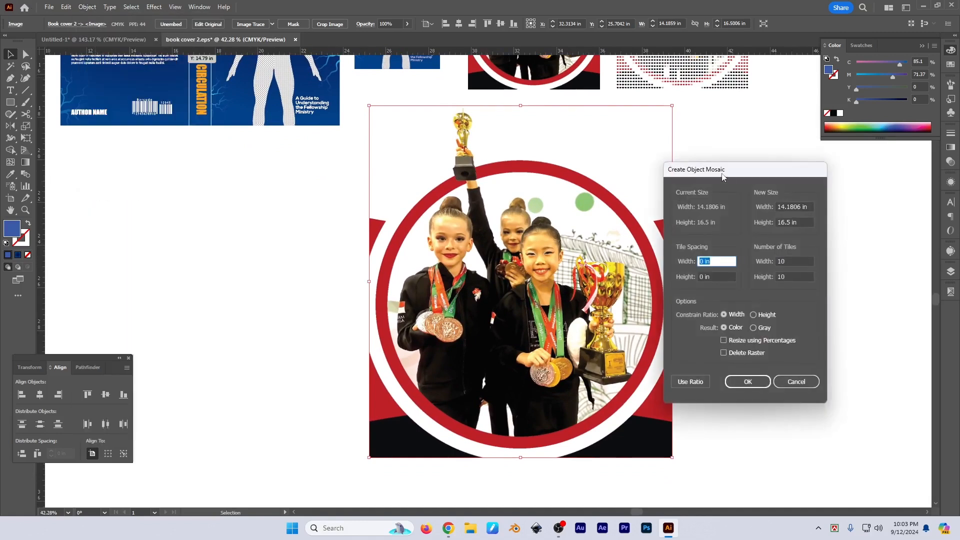
{"action": "left_click_drag", "start_coordinate": [722, 175], "coordinate": [762, 168]}
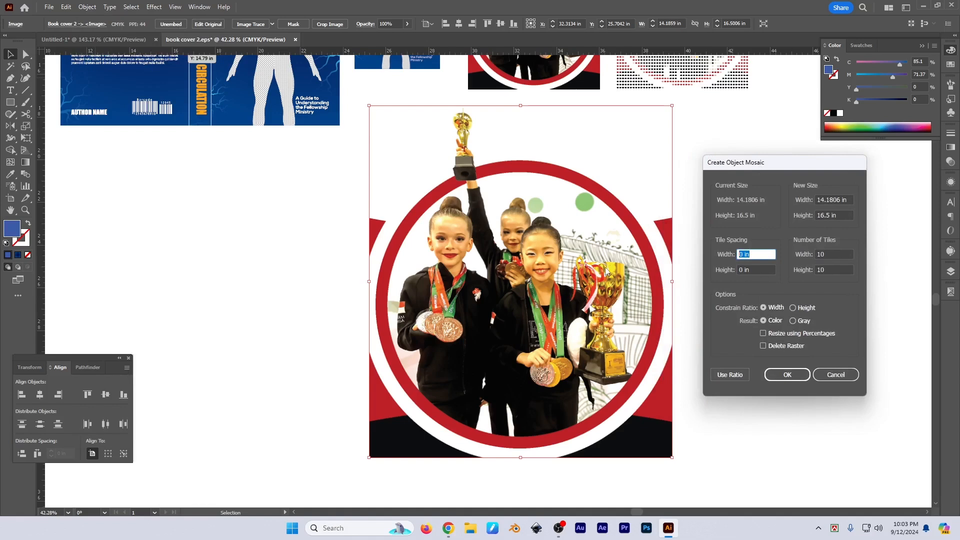
{"action": "type", "text": "8pt"}
{"action": "key", "text": "Tab"}
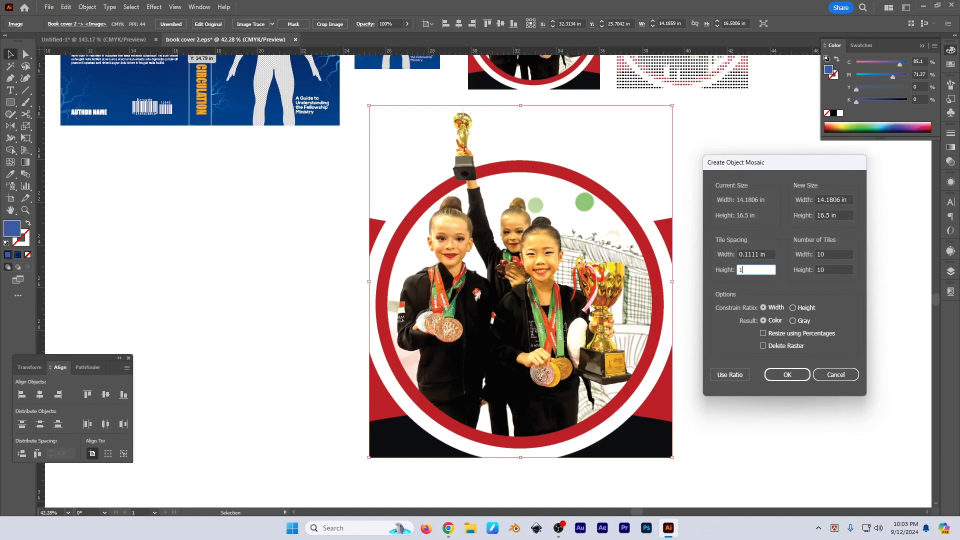
{"action": "type", "text": "1"}
{"action": "key", "text": "Tab"}
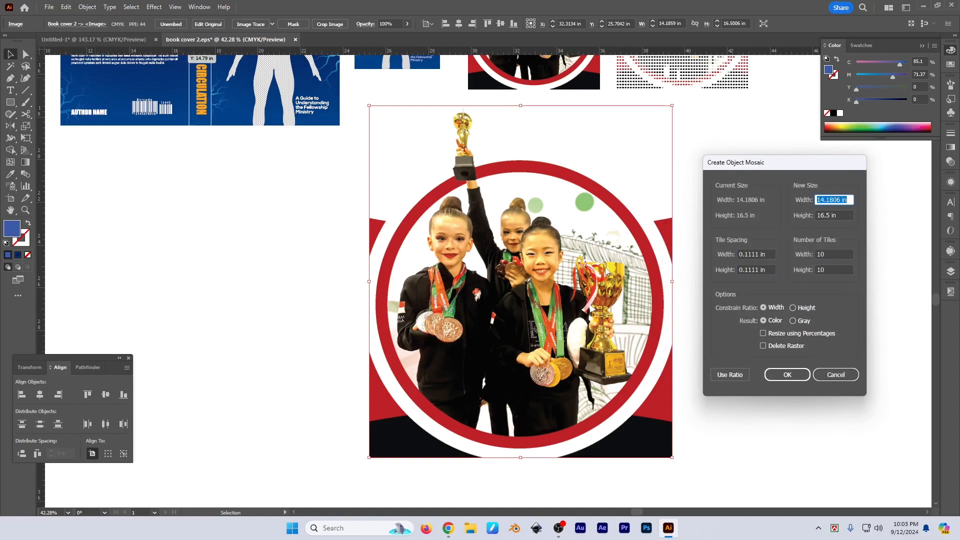
Step: Set the number of tiles to 15 by 15 and generate the object mosaic
{"action": "double_click", "coordinate": [838, 253]}
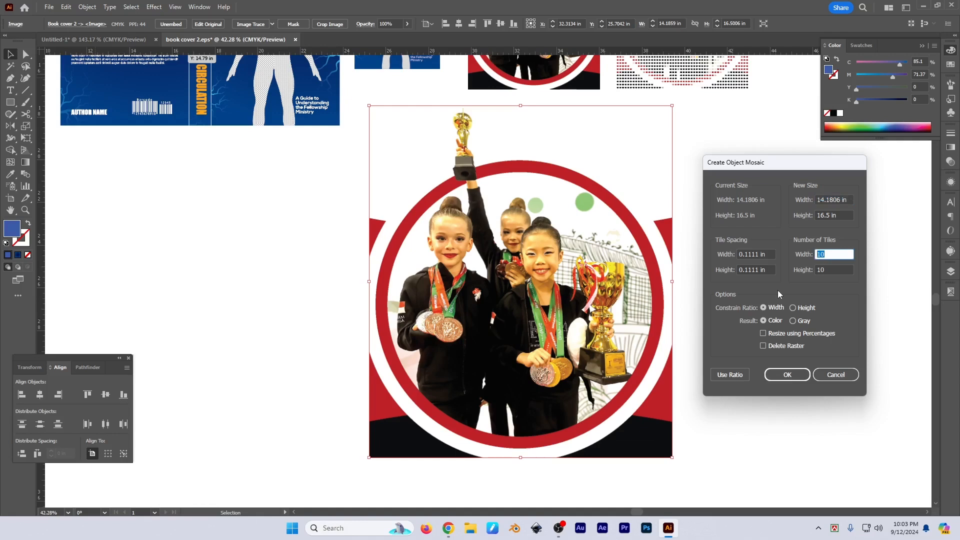
{"action": "type", "text": "15"}
{"action": "key", "text": "Tab"}
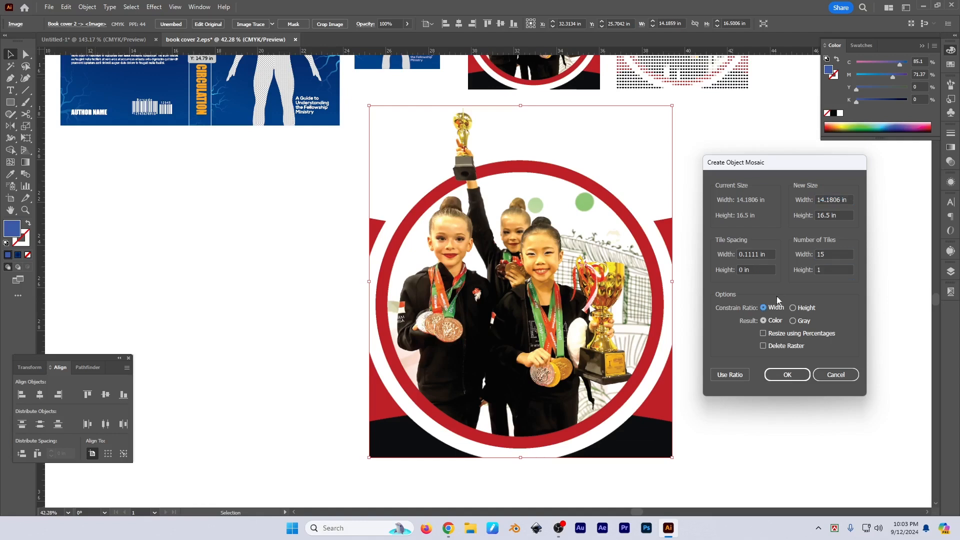
{"action": "left_click", "coordinate": [827, 268]}
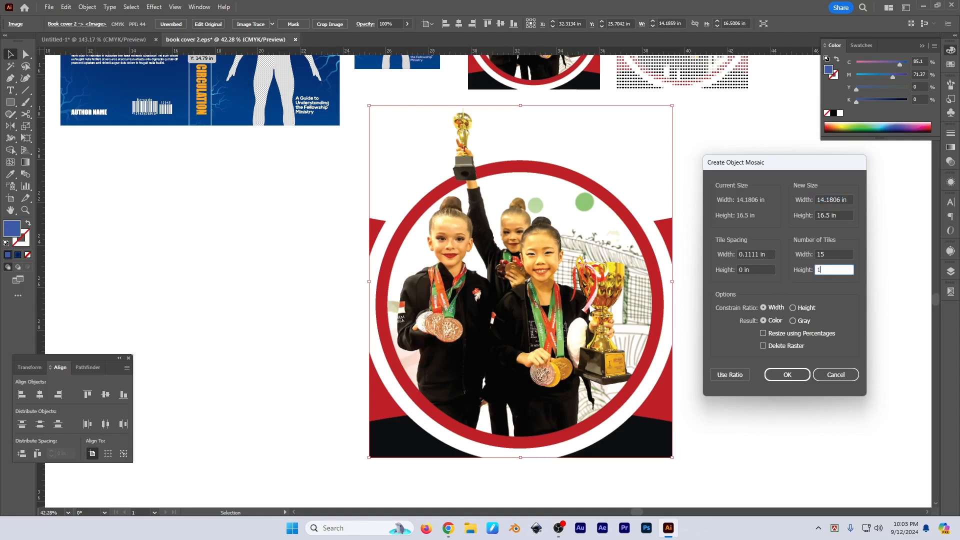
{"action": "left_click", "coordinate": [788, 374]}
Step: Move the 15 by 15 mosaic to the right of the enlarged photo and deselect it
{"action": "left_click", "coordinate": [723, 310]}
{"action": "left_click_drag", "start_coordinate": [722, 309], "coordinate": [602, 295]}
{"action": "left_click_drag", "start_coordinate": [602, 295], "coordinate": [618, 276]}
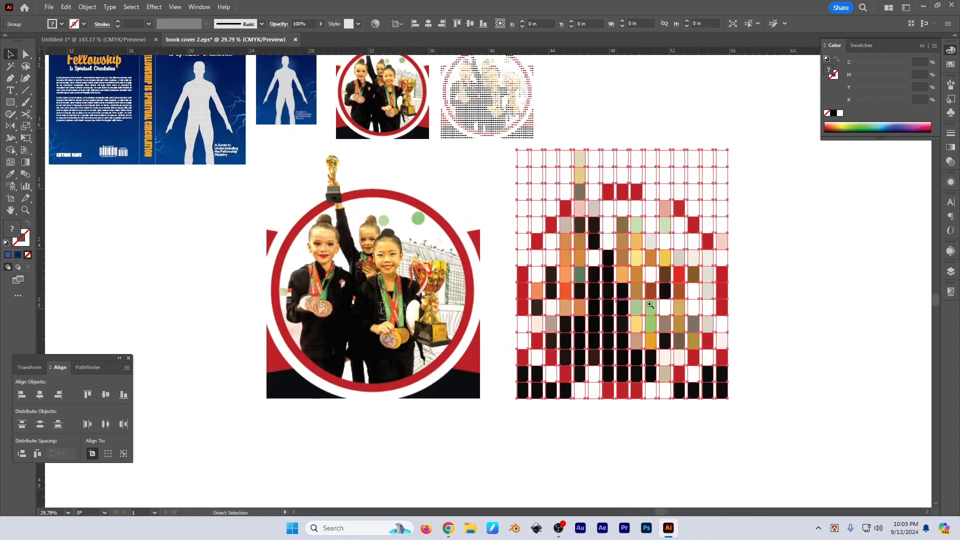
{"action": "left_click_drag", "start_coordinate": [650, 304], "coordinate": [625, 305]}
{"action": "left_click_drag", "start_coordinate": [750, 313], "coordinate": [742, 319]}
{"action": "left_click", "coordinate": [743, 318]}
Step: Delete the 15 by 15 mosaic beside the enlarged photo
{"action": "left_click", "coordinate": [409, 309]}
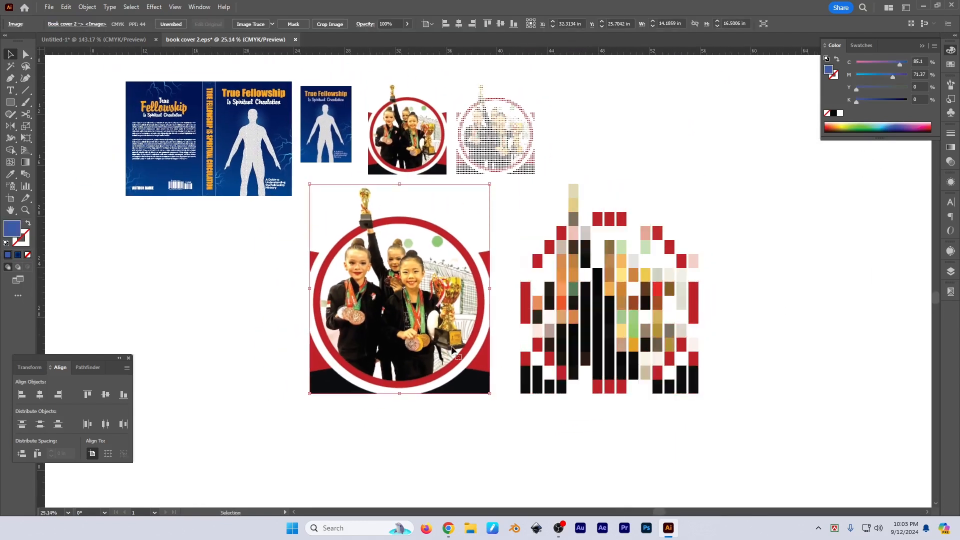
{"action": "scroll", "coordinate": [771, 348], "scroll_direction": "down", "scroll_amount": 5}
{"action": "left_click_drag", "start_coordinate": [781, 347], "coordinate": [721, 390]}
{"action": "scroll", "coordinate": [782, 378], "scroll_direction": "down", "scroll_amount": 4}
{"action": "scroll", "coordinate": [575, 329], "scroll_direction": "up", "scroll_amount": 5}
{"action": "left_click_drag", "start_coordinate": [649, 363], "coordinate": [635, 360]}
{"action": "left_click", "coordinate": [669, 347]}
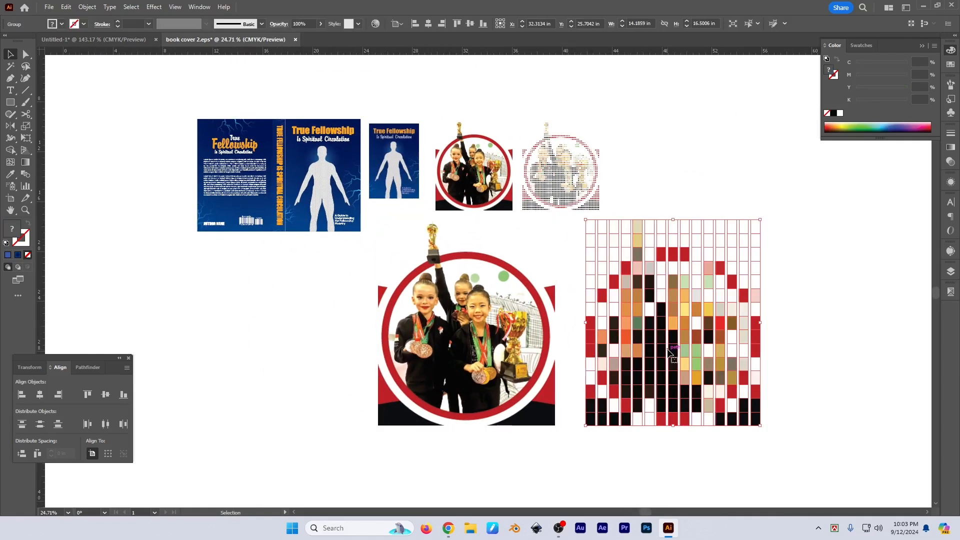
{"action": "key", "text": "Delete"}
Step: Start another object mosaic from the enlarged photo with a new size of 50 by 50 in
{"action": "left_click", "coordinate": [461, 327]}
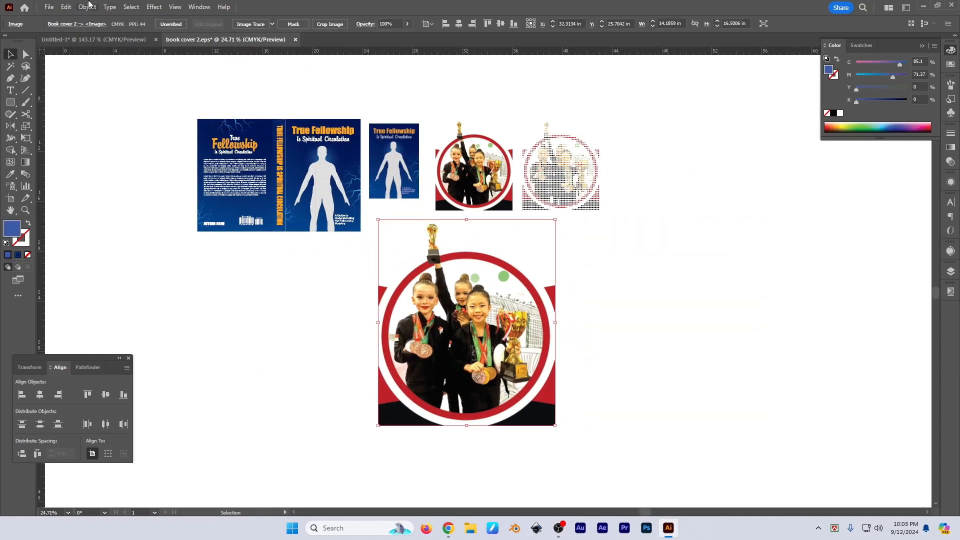
{"action": "left_click", "coordinate": [83, 7]}
{"action": "left_click", "coordinate": [131, 193]}
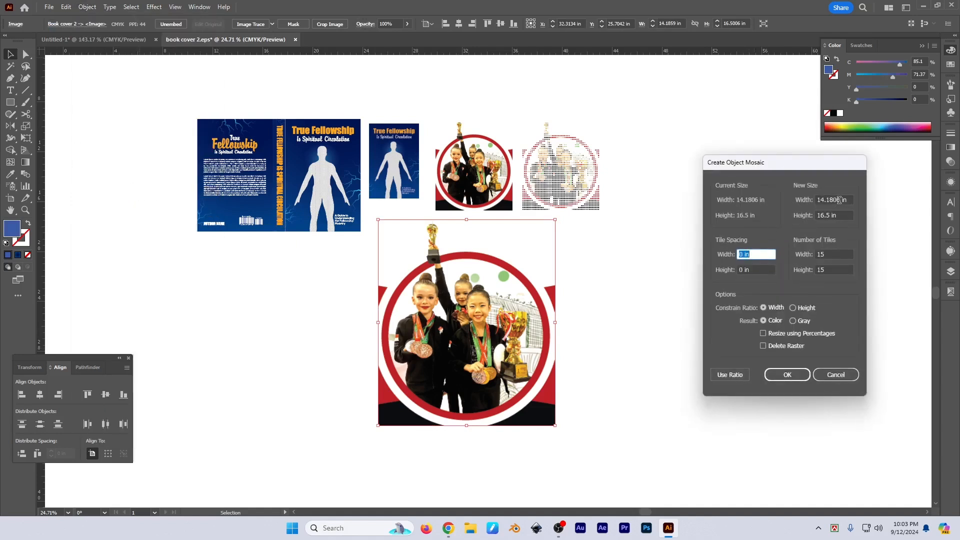
{"action": "left_click", "coordinate": [839, 199]}
{"action": "type", "text": "50"}
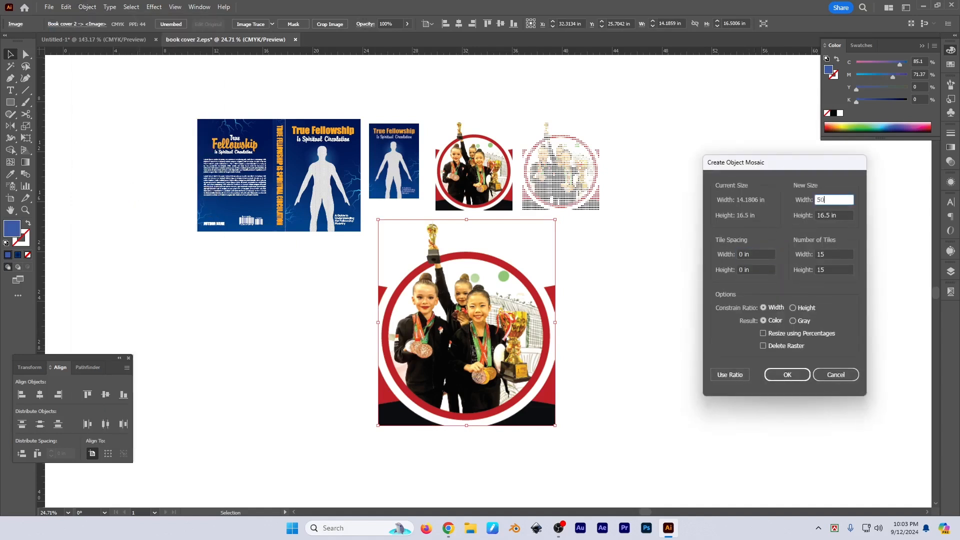
{"action": "key", "text": "Tab"}
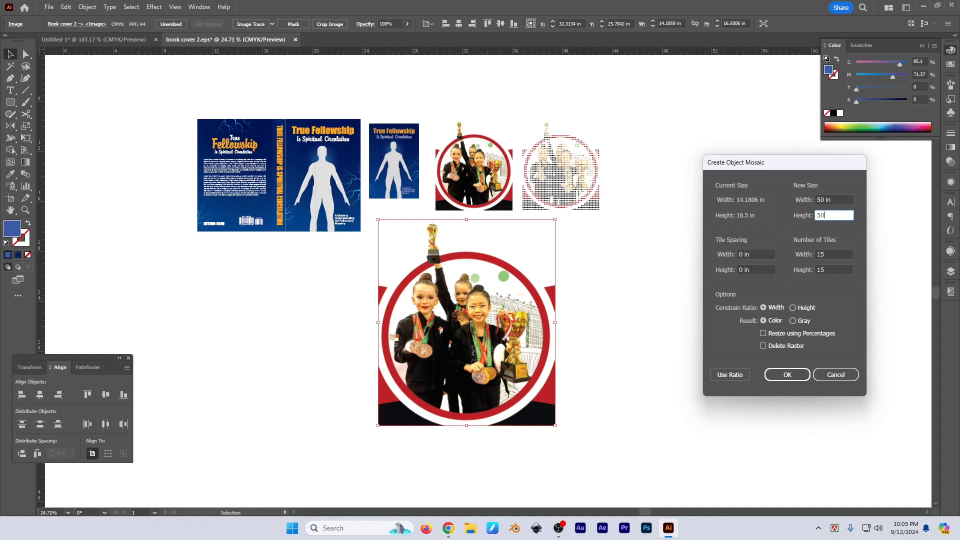
Step: Set the tile spacing to 0.1805 in for width and height, use 20 by 20 tiles, and generate the mosaic
{"action": "left_click", "coordinate": [823, 255]}
{"action": "left_click", "coordinate": [759, 253]}
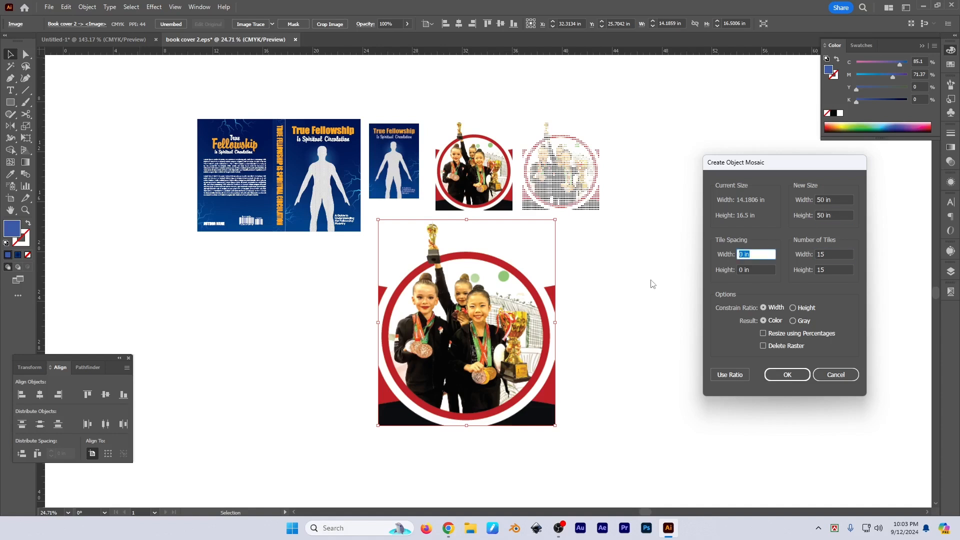
{"action": "key", "text": "Tab"}
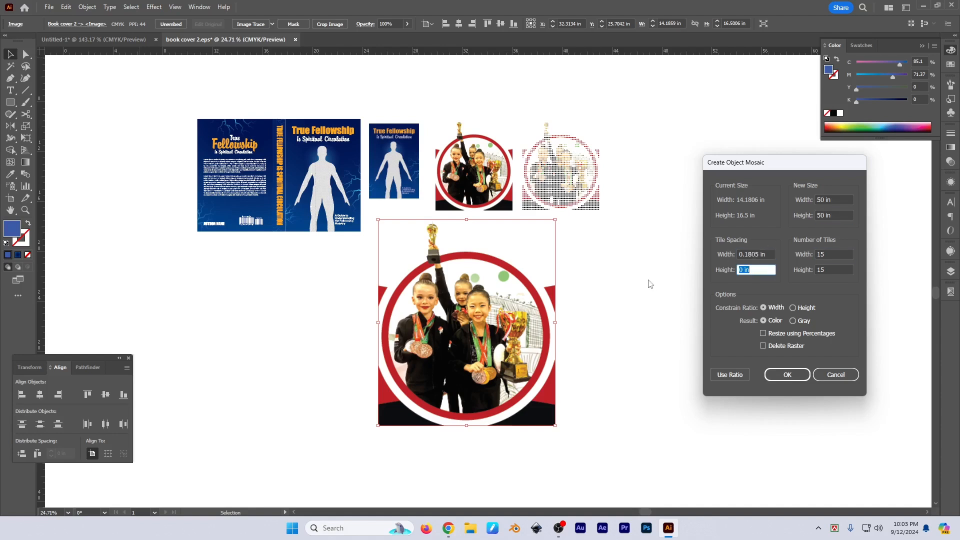
{"action": "key", "text": "Tab"}
{"action": "left_click", "coordinate": [833, 256]}
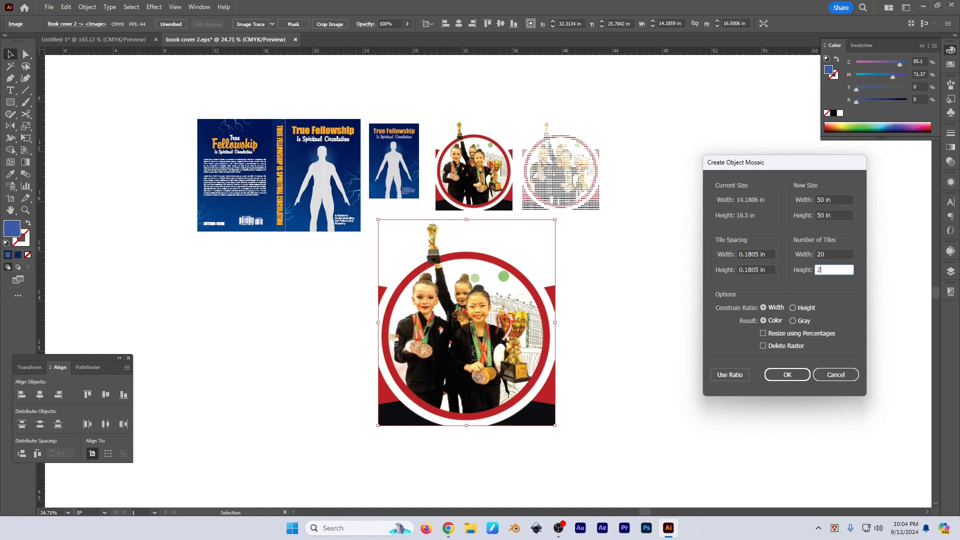
{"action": "left_click", "coordinate": [788, 375]}
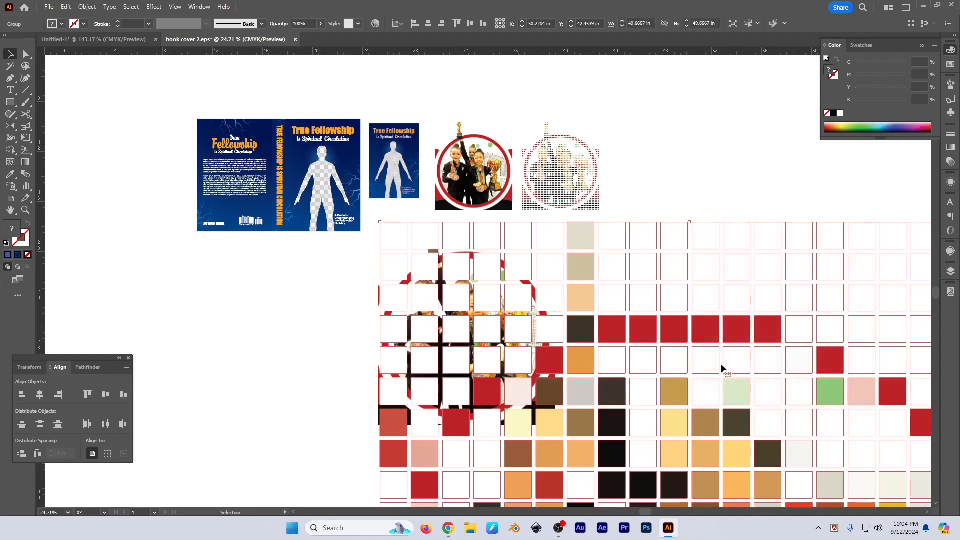
Step: Move the large 20 by 20 mosaic to the left of the enlarged photo and deselect it
{"action": "key", "text": "ctrl+0"}
{"action": "left_click_drag", "start_coordinate": [574, 313], "coordinate": [464, 347]}
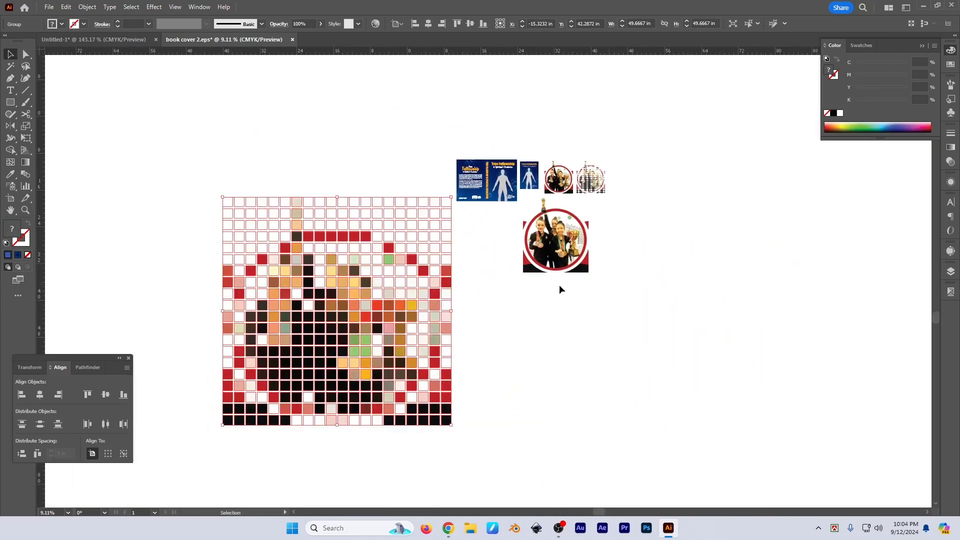
{"action": "left_click", "coordinate": [524, 356]}
{"action": "left_click_drag", "start_coordinate": [528, 362], "coordinate": [545, 330]}
{"action": "left_click", "coordinate": [401, 334]}
{"action": "left_click", "coordinate": [528, 387]}
{"action": "left_click_drag", "start_coordinate": [458, 343], "coordinate": [479, 349]}
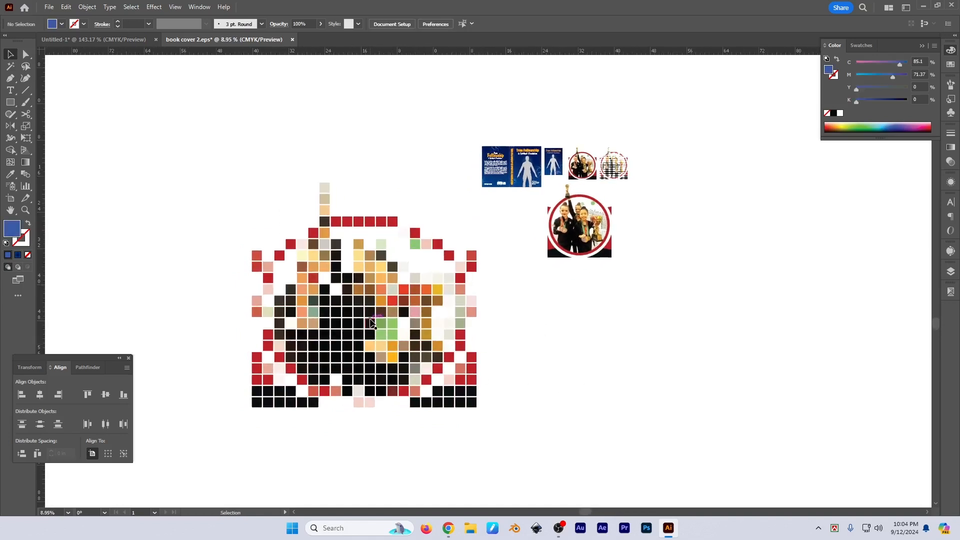
Step: Delete the large 20 by 20 mosaic after checking its tiles
{"action": "left_click", "coordinate": [385, 261]}
{"action": "left_click_drag", "start_coordinate": [270, 194], "coordinate": [290, 210]}
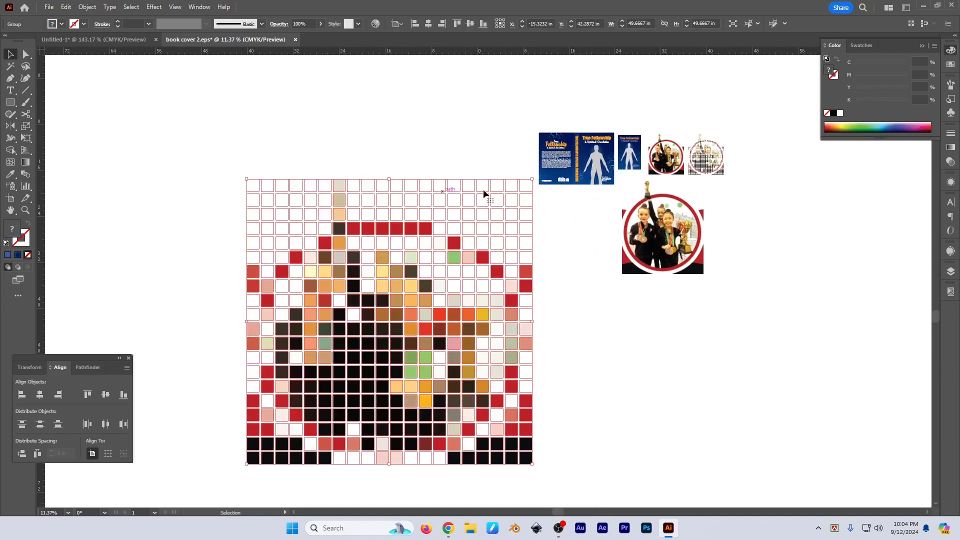
{"action": "left_click", "coordinate": [682, 362]}
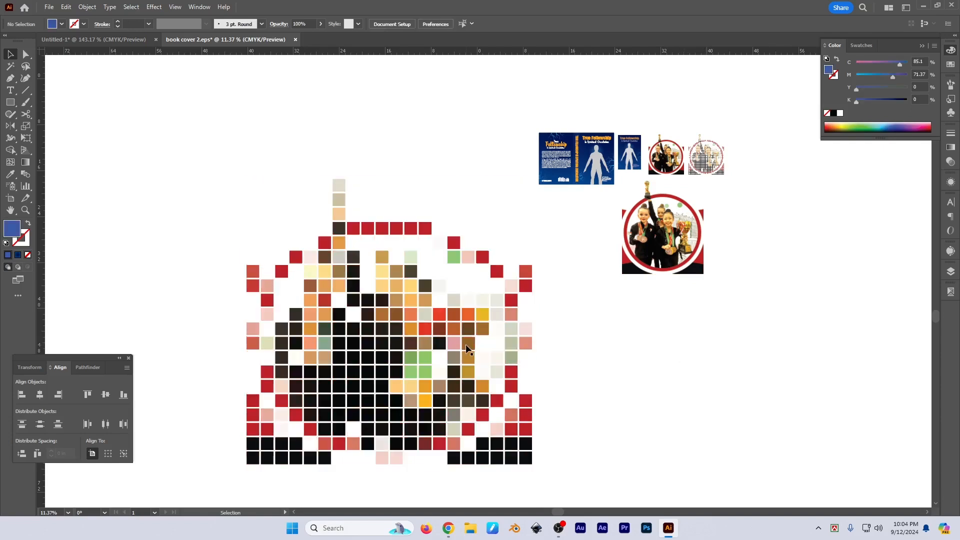
{"action": "left_click", "coordinate": [466, 344]}
{"action": "key", "text": "Delete"}
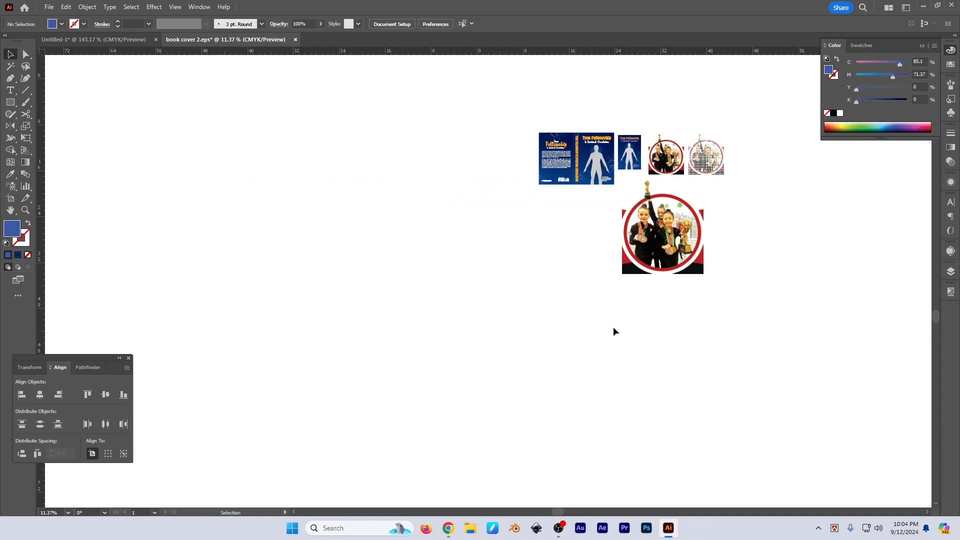
Step: Compare the remaining fine-tiled mosaic with the original photo next to it
{"action": "left_click_drag", "start_coordinate": [661, 225], "coordinate": [445, 288]}
{"action": "left_click_drag", "start_coordinate": [446, 286], "coordinate": [560, 354]}
{"action": "left_click_drag", "start_coordinate": [506, 268], "coordinate": [545, 277]}
{"action": "left_click_drag", "start_coordinate": [546, 277], "coordinate": [555, 355]}
{"action": "left_click_drag", "start_coordinate": [533, 242], "coordinate": [469, 263]}
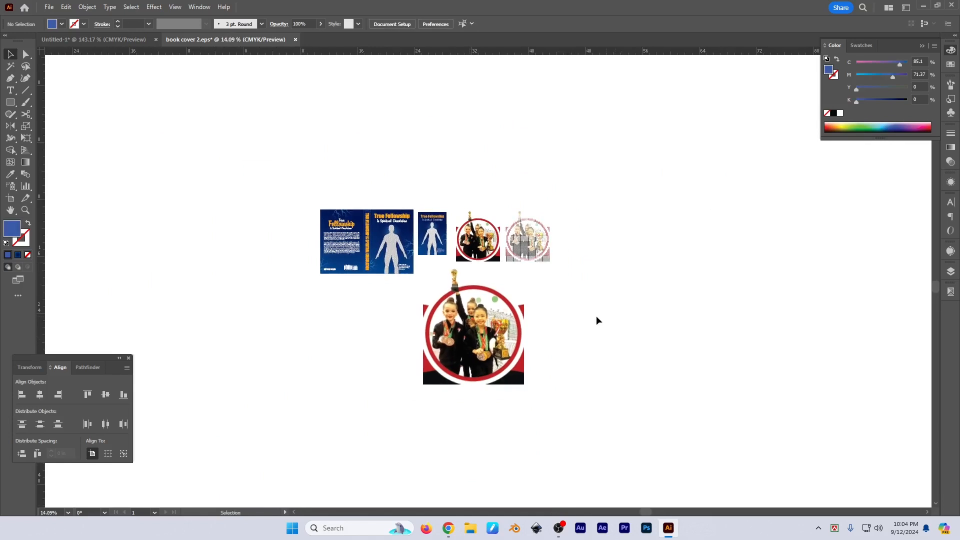
{"action": "left_click", "coordinate": [480, 245]}
{"action": "left_click", "coordinate": [530, 245]}
{"action": "left_click_drag", "start_coordinate": [525, 222], "coordinate": [592, 308]}
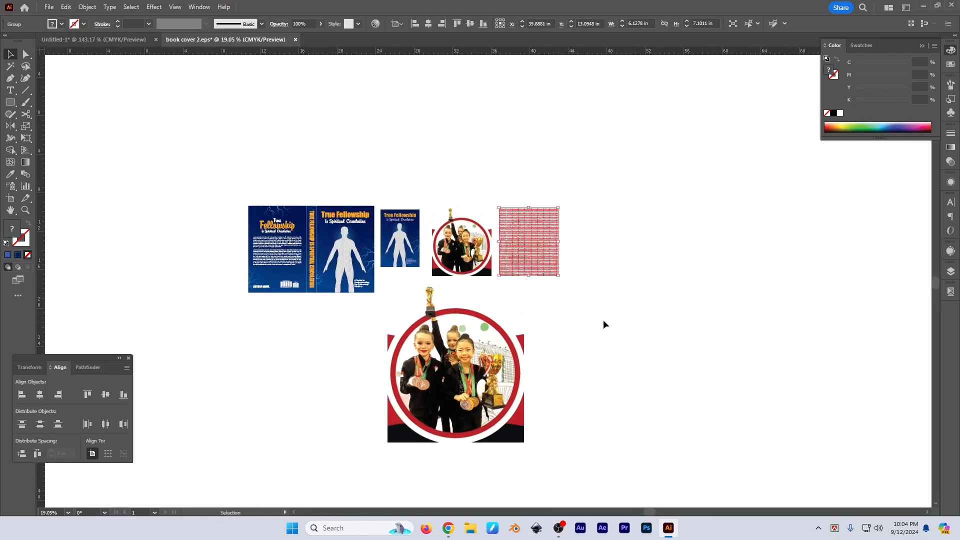
{"action": "left_click", "coordinate": [604, 320]}
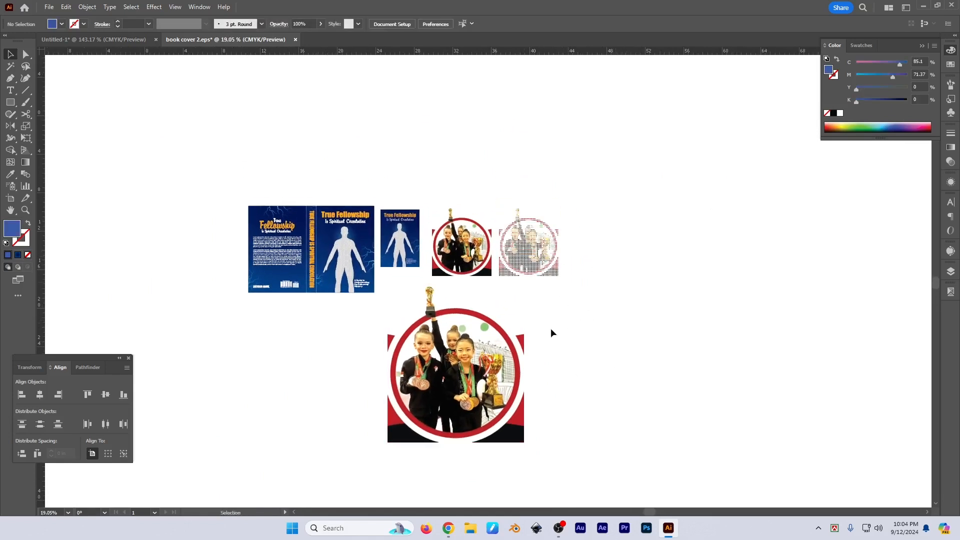
{"action": "left_click_drag", "start_coordinate": [580, 358], "coordinate": [690, 337]}
Step: Delete the enlarged duplicate of the photo below the original
{"action": "left_click", "coordinate": [94, 7]}
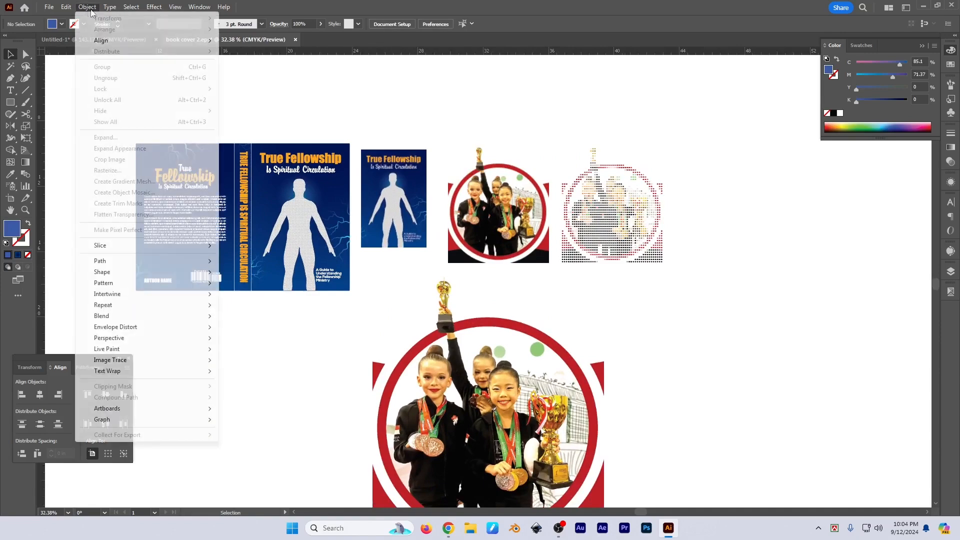
{"action": "left_click", "coordinate": [506, 243]}
{"action": "left_click", "coordinate": [527, 325]}
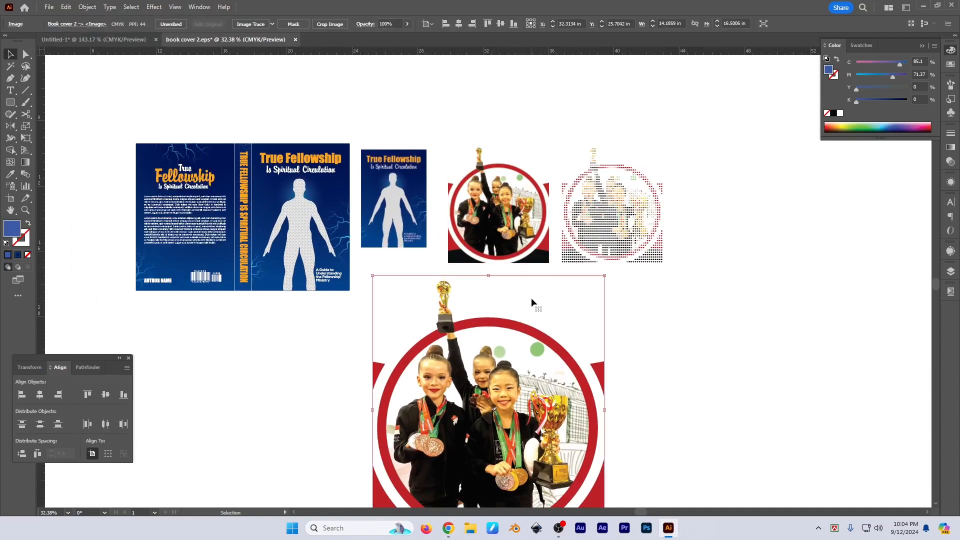
{"action": "key", "text": "Delete"}
{"action": "left_click", "coordinate": [526, 256]}
{"action": "left_click_drag", "start_coordinate": [527, 257], "coordinate": [465, 305]}
{"action": "left_click_drag", "start_coordinate": [605, 309], "coordinate": [746, 354]}
{"action": "left_click", "coordinate": [437, 225]}
{"action": "left_click", "coordinate": [87, 7]}
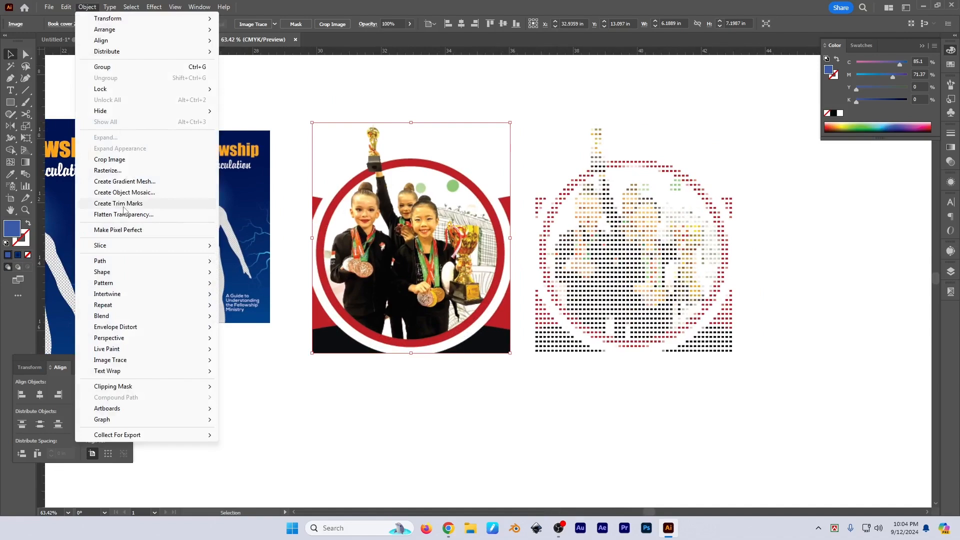
{"action": "left_click", "coordinate": [260, 127]}
Step: Delete the small front cover between the full book cover and the photo
{"action": "left_click_drag", "start_coordinate": [201, 220], "coordinate": [636, 231]}
{"action": "scroll", "coordinate": [553, 219], "scroll_direction": "down", "scroll_amount": 2}
{"action": "left_click", "coordinate": [553, 224]}
{"action": "key", "text": "Delete"}
Step: Select all the artwork of the full book cover and set its width to 13 in
{"action": "left_click_drag", "start_coordinate": [201, 104], "coordinate": [579, 374]}
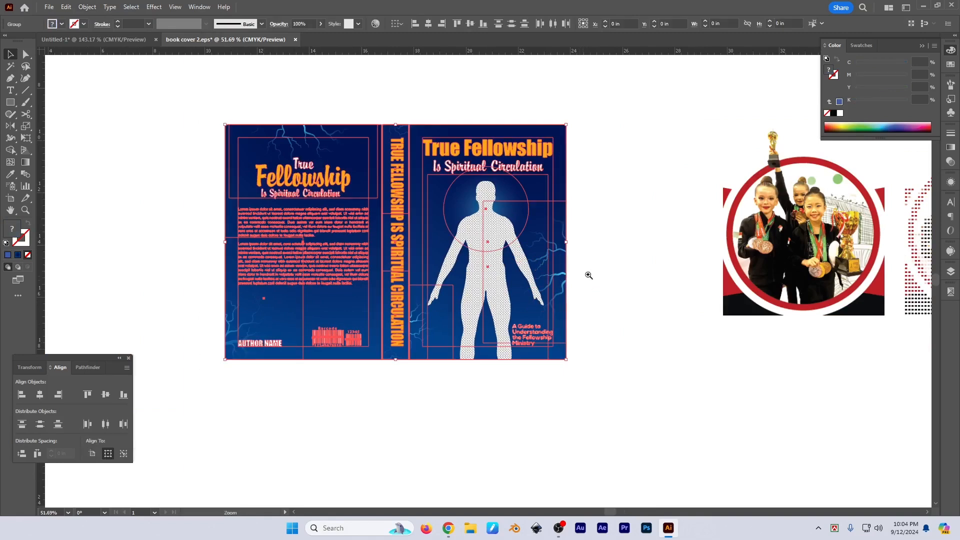
{"action": "scroll", "coordinate": [589, 275], "scroll_direction": "up", "scroll_amount": 2}
{"action": "left_click_drag", "start_coordinate": [617, 281], "coordinate": [669, 296]}
{"action": "left_click", "coordinate": [30, 367]}
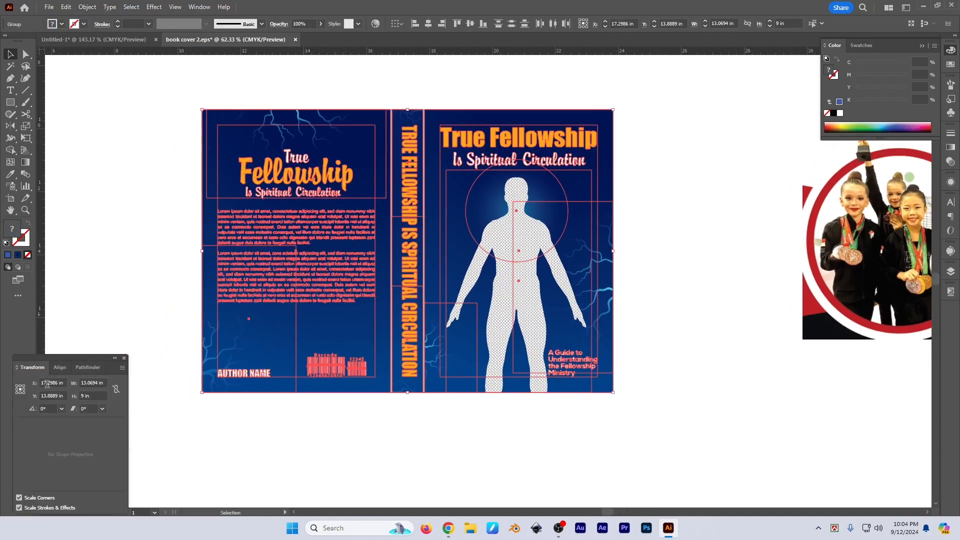
{"action": "left_click", "coordinate": [696, 225]}
{"action": "left_click_drag", "start_coordinate": [164, 95], "coordinate": [623, 411]}
{"action": "triple_click", "coordinate": [94, 383]}
{"action": "type", "text": "13"}
{"action": "key", "text": "Return"}
Step: Create trim marks around the selected full book cover artwork
{"action": "left_click_drag", "start_coordinate": [425, 244], "coordinate": [441, 246]}
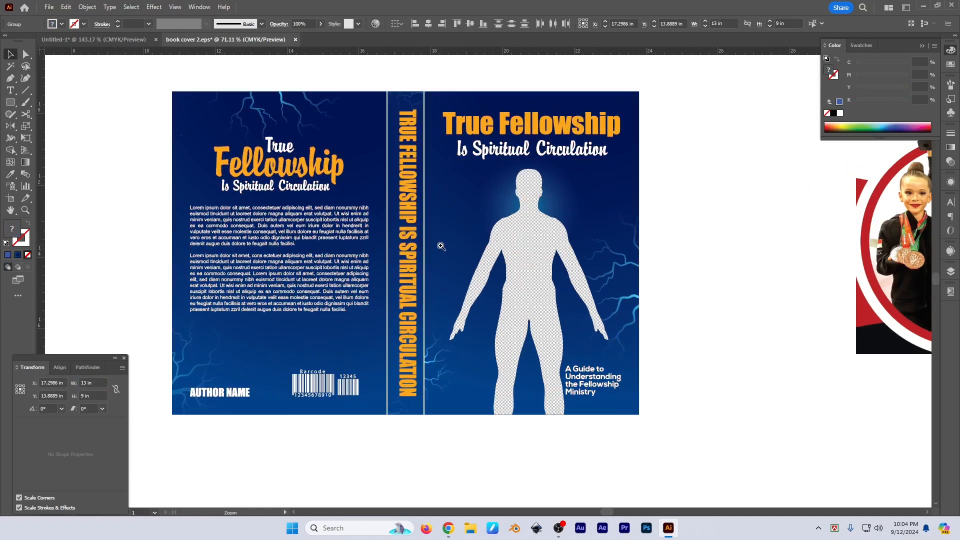
{"action": "left_click", "coordinate": [87, 7]}
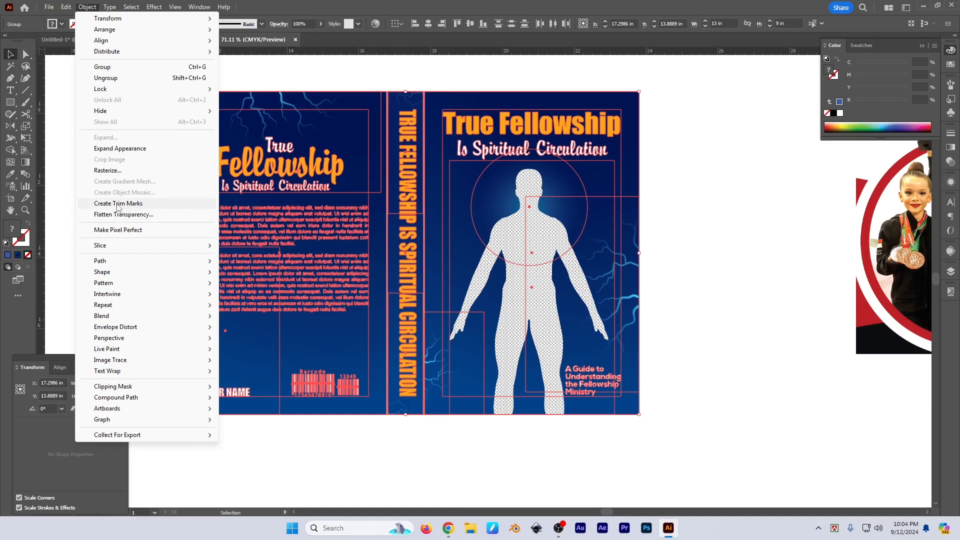
{"action": "left_click", "coordinate": [118, 205]}
{"action": "left_click_drag", "start_coordinate": [659, 303], "coordinate": [493, 280]}
{"action": "left_click_drag", "start_coordinate": [680, 323], "coordinate": [488, 318]}
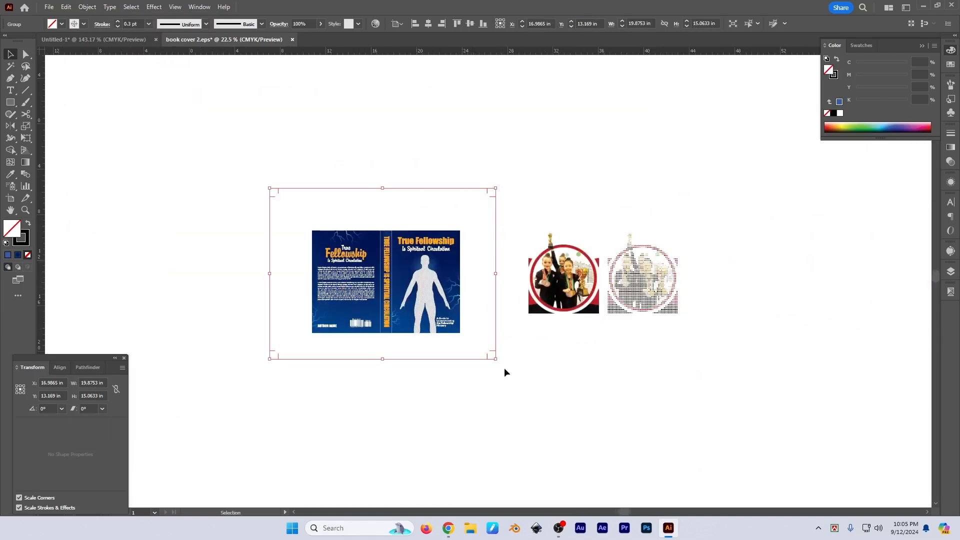
{"action": "left_click_drag", "start_coordinate": [436, 212], "coordinate": [486, 243]}
{"action": "left_click_drag", "start_coordinate": [529, 271], "coordinate": [553, 257]}
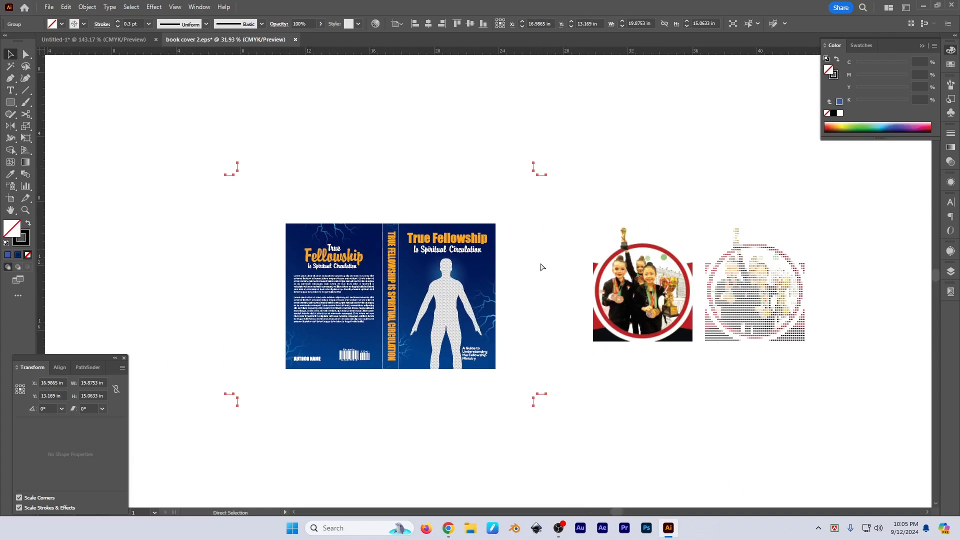
Step: Compare the trim marks with the clipped artwork's full extents in outline view and return to preview
{"action": "key", "text": "ctrl+y"}
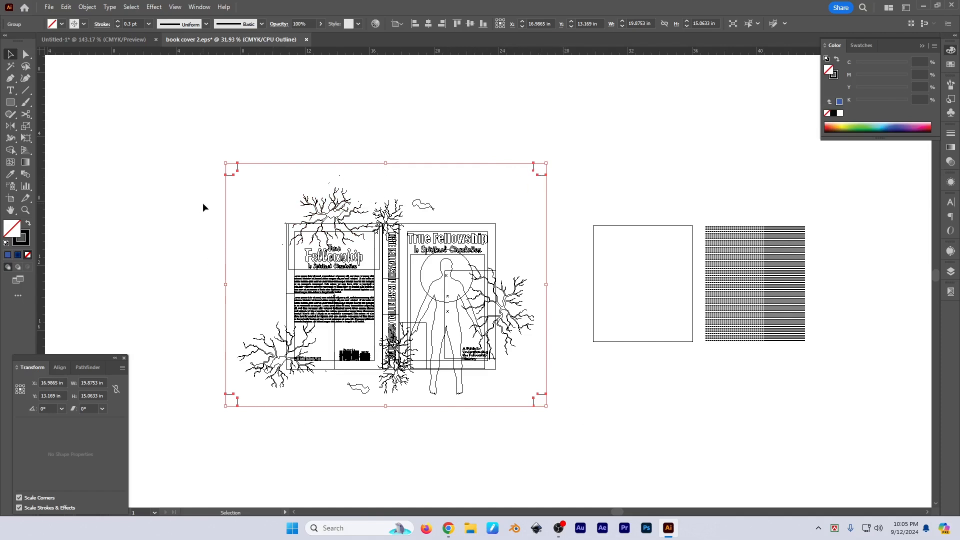
{"action": "left_click", "coordinate": [598, 185]}
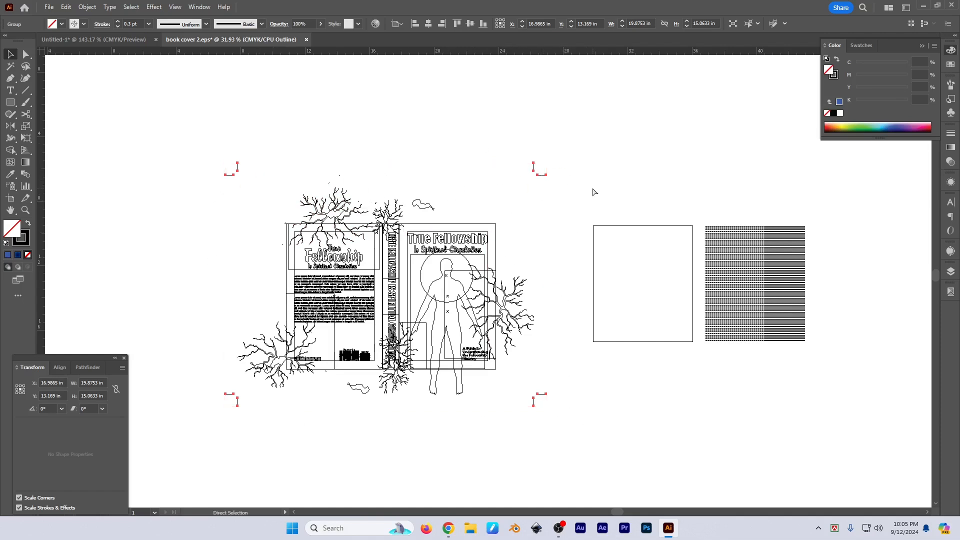
{"action": "key", "text": "ctrl+y"}
{"action": "scroll", "coordinate": [545, 279], "scroll_direction": "up", "scroll_amount": 1}
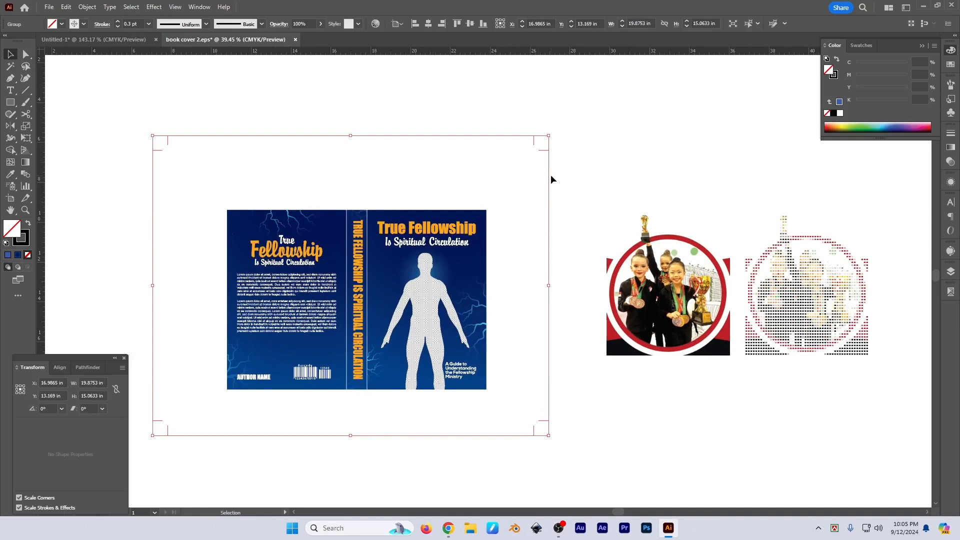
Step: Delete the oversized trim marks around the book cover
{"action": "key", "text": "Delete"}
{"action": "left_click_drag", "start_coordinate": [506, 420], "coordinate": [546, 420]}
{"action": "left_click_drag", "start_coordinate": [434, 414], "coordinate": [460, 417]}
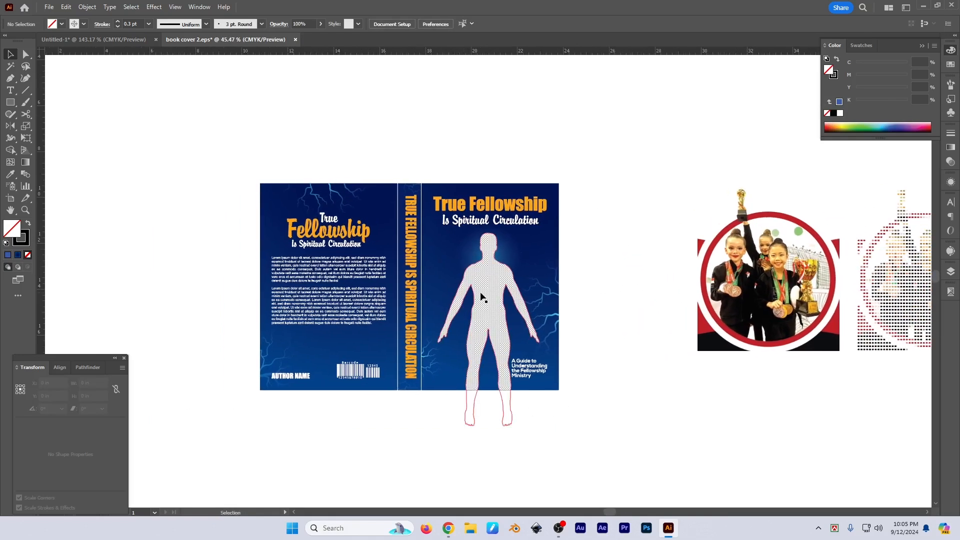
{"action": "left_click", "coordinate": [479, 292]}
{"action": "left_click", "coordinate": [603, 305]}
Step: Try to ungroup the back cover to reach its separate artwork
{"action": "left_click", "coordinate": [335, 195]}
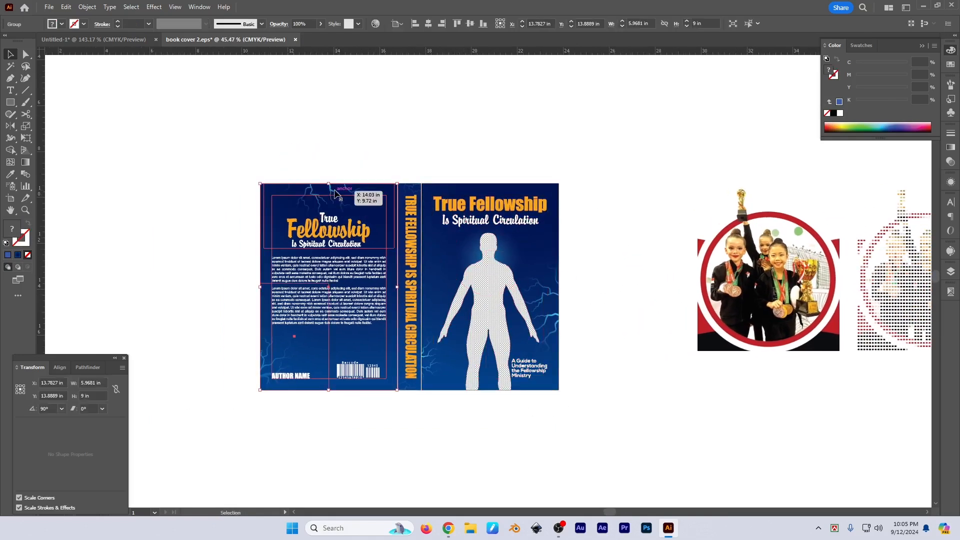
{"action": "key", "text": "ctrl+shift+g"}
{"action": "left_click", "coordinate": [381, 153]}
{"action": "left_click", "coordinate": [336, 152]}
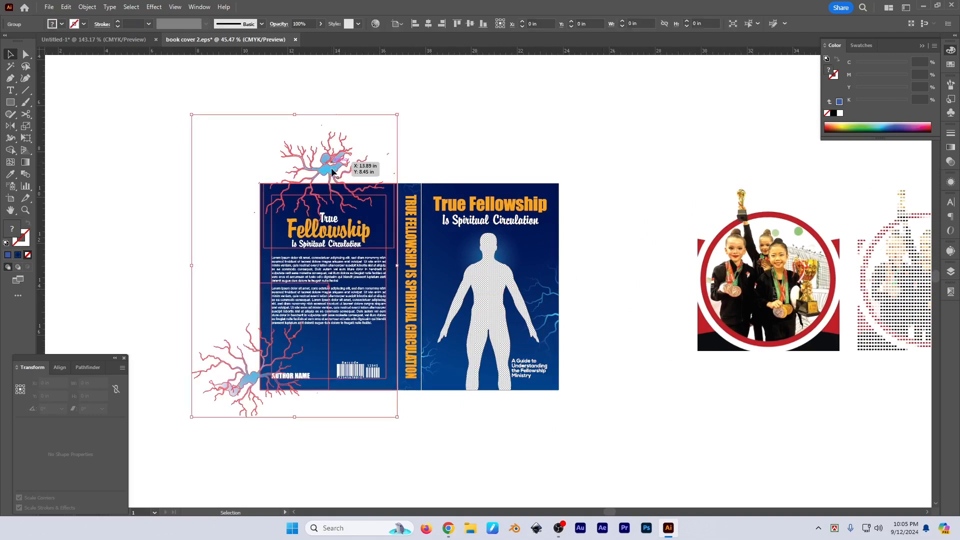
{"action": "key", "text": "ctrl+z"}
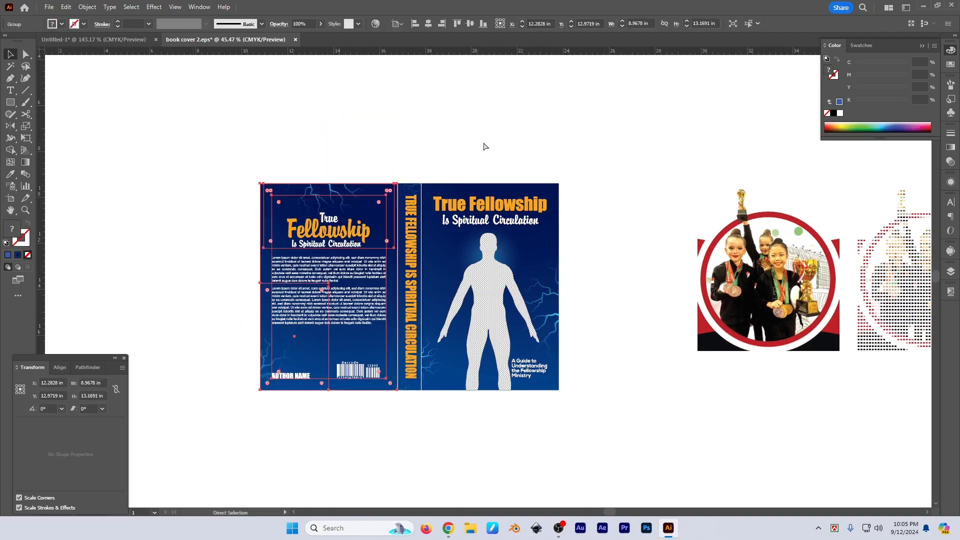
{"action": "left_click", "coordinate": [488, 143]}
{"action": "left_click_drag", "start_coordinate": [637, 364], "coordinate": [671, 374]}
{"action": "left_click_drag", "start_coordinate": [630, 370], "coordinate": [666, 368]}
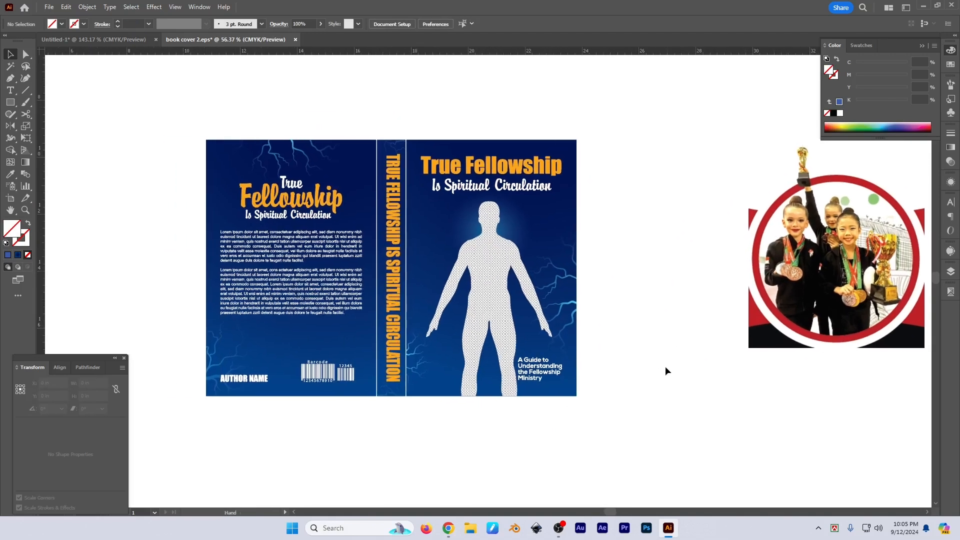
Step: Select only the blue background rectangles of the back and front covers with the Group Selection tool
{"action": "left_click", "coordinate": [311, 147]}
{"action": "left_click", "coordinate": [592, 273], "text": "ctrl"}
{"action": "left_click", "coordinate": [629, 299]}
{"action": "left_click_drag", "start_coordinate": [600, 301], "coordinate": [562, 306]}
{"action": "left_click_drag", "start_coordinate": [563, 307], "coordinate": [634, 302]}
{"action": "left_click", "coordinate": [25, 54]}
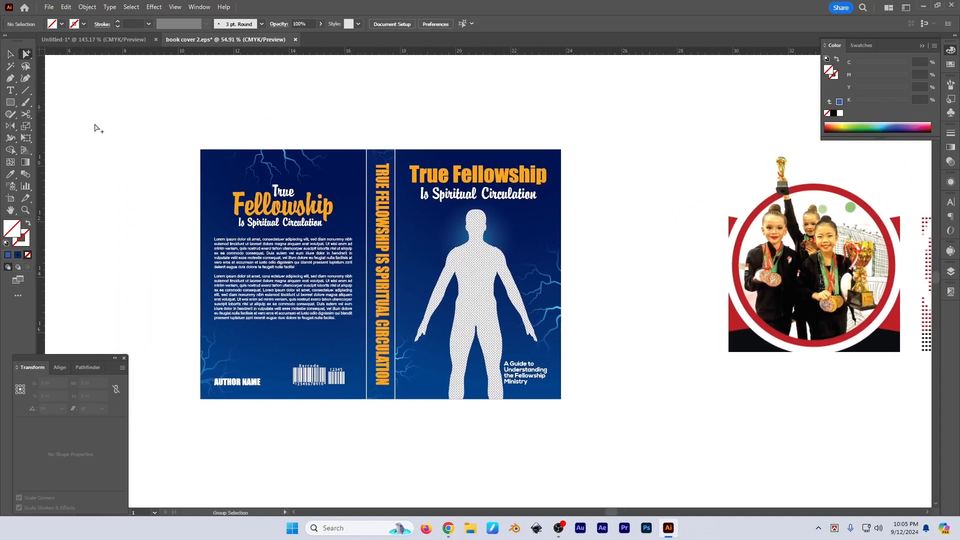
{"action": "left_click_drag", "start_coordinate": [113, 173], "coordinate": [120, 193]}
{"action": "left_click_drag", "start_coordinate": [193, 216], "coordinate": [172, 202]}
{"action": "left_click", "coordinate": [189, 206]}
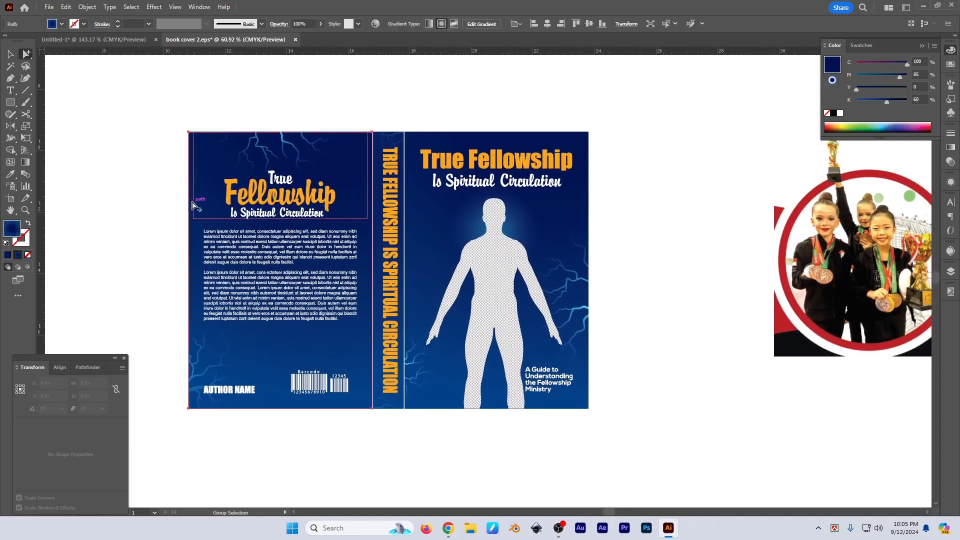
{"action": "left_click", "coordinate": [588, 220], "text": "shift"}
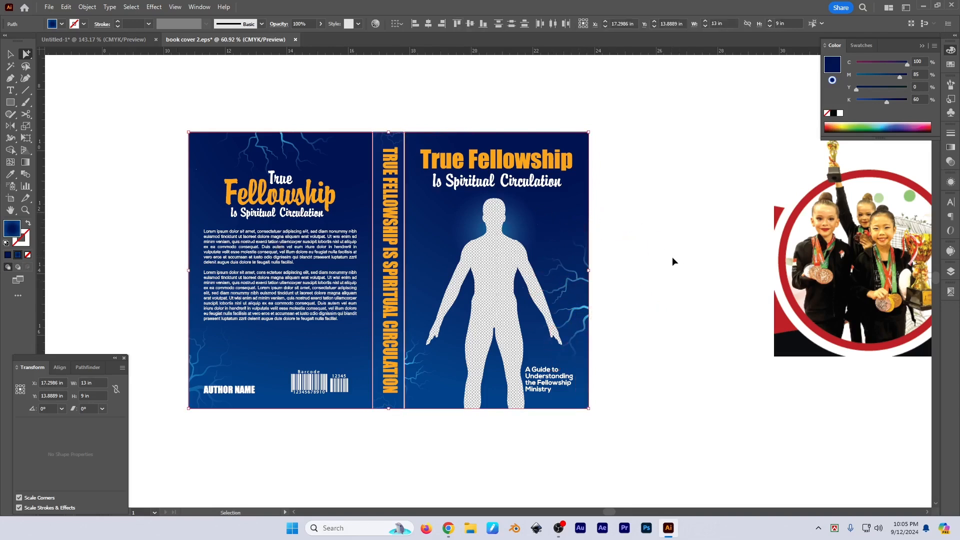
Step: Temporarily hide the selected cover backgrounds to check the remaining artwork in outline view, and show them again
{"action": "left_click", "coordinate": [87, 7]}
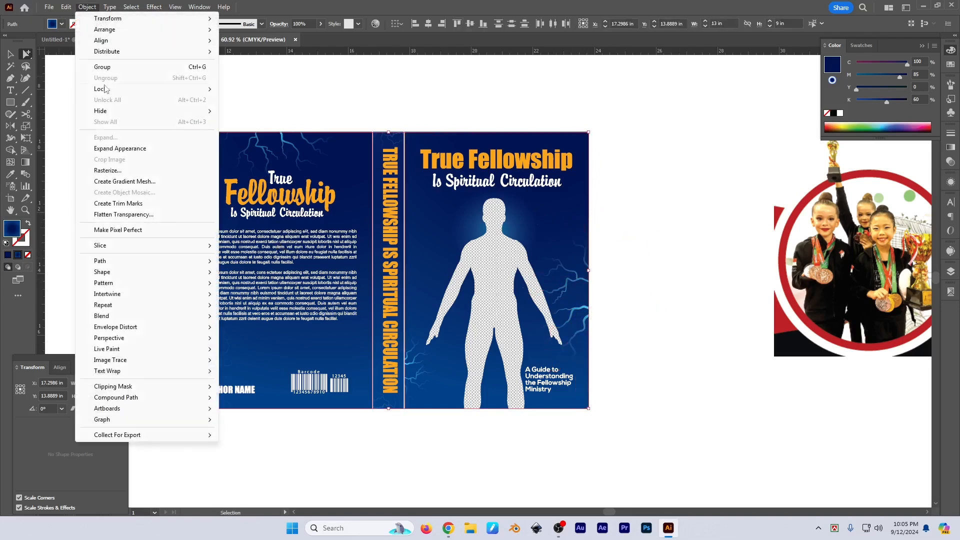
{"action": "mouse_move", "coordinate": [100, 111]}
{"action": "left_click", "coordinate": [300, 112]}
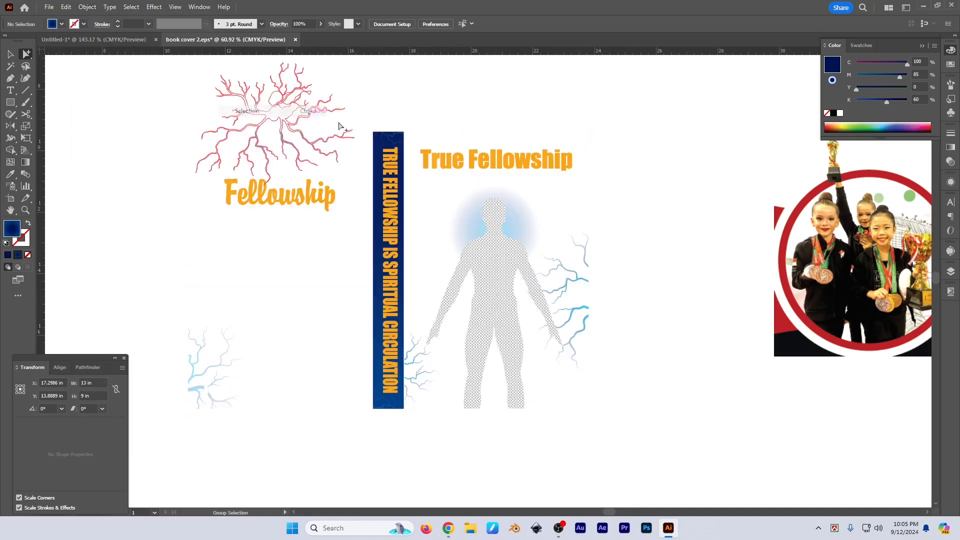
{"action": "key", "text": "ctrl+y"}
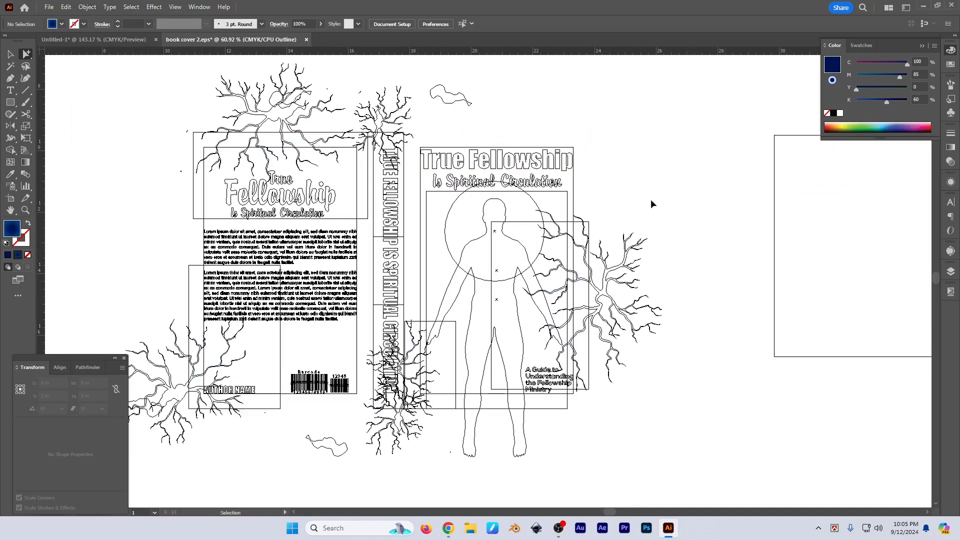
{"action": "key", "text": "ctrl+y"}
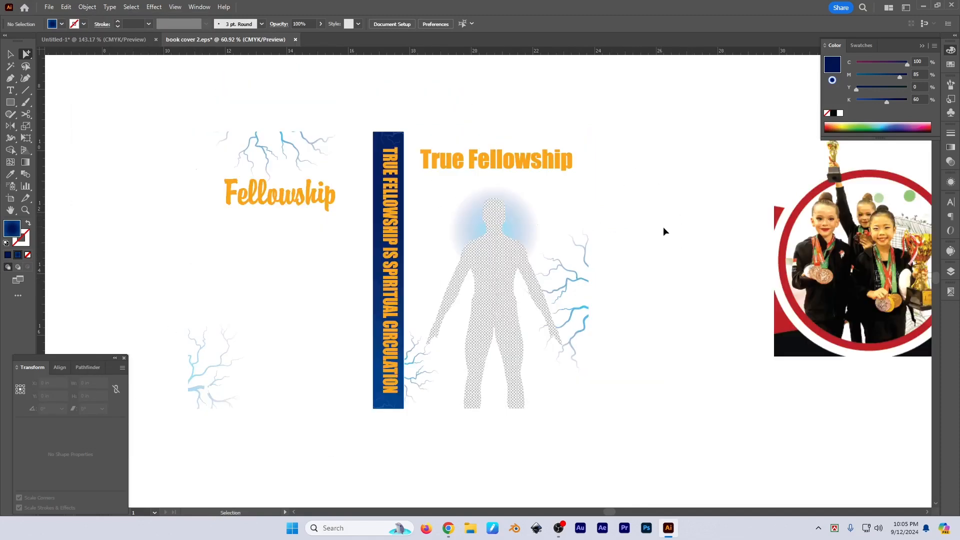
{"action": "left_click", "coordinate": [88, 7]}
{"action": "left_click", "coordinate": [106, 122]}
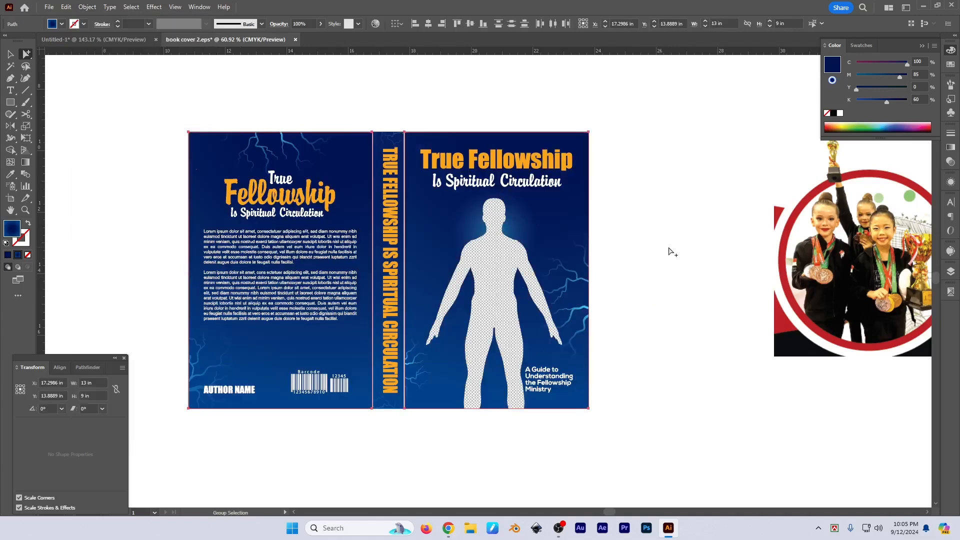
Step: Create trim marks around the selected background rectangles of the back and front covers
{"action": "left_click", "coordinate": [87, 7]}
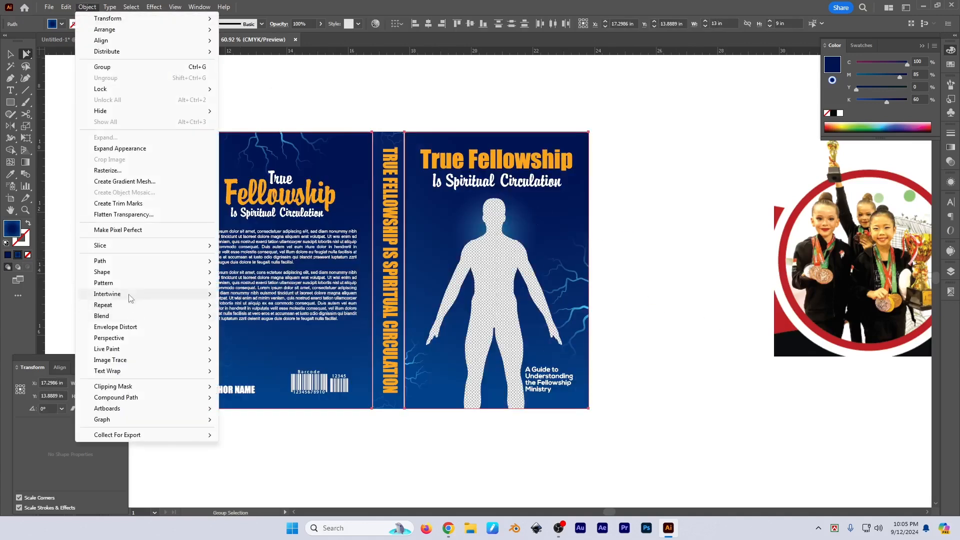
{"action": "left_click", "coordinate": [132, 205]}
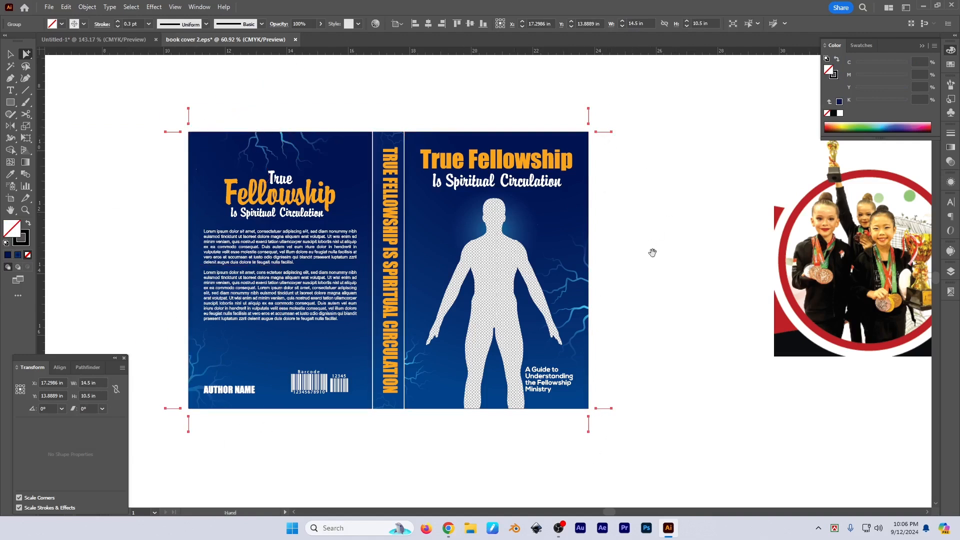
{"action": "left_click_drag", "start_coordinate": [653, 251], "coordinate": [711, 249]}
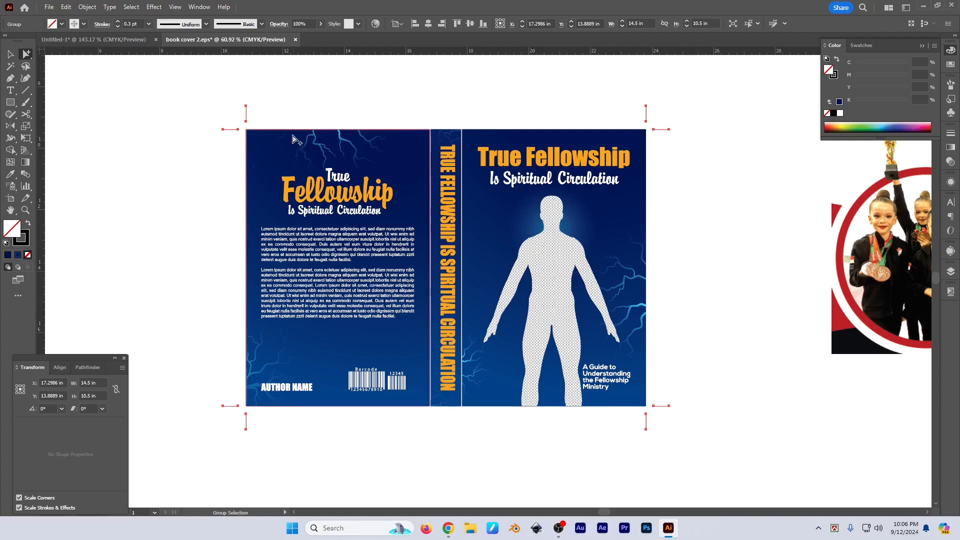
{"action": "scroll", "coordinate": [293, 112], "scroll_direction": "down", "scroll_amount": 1}
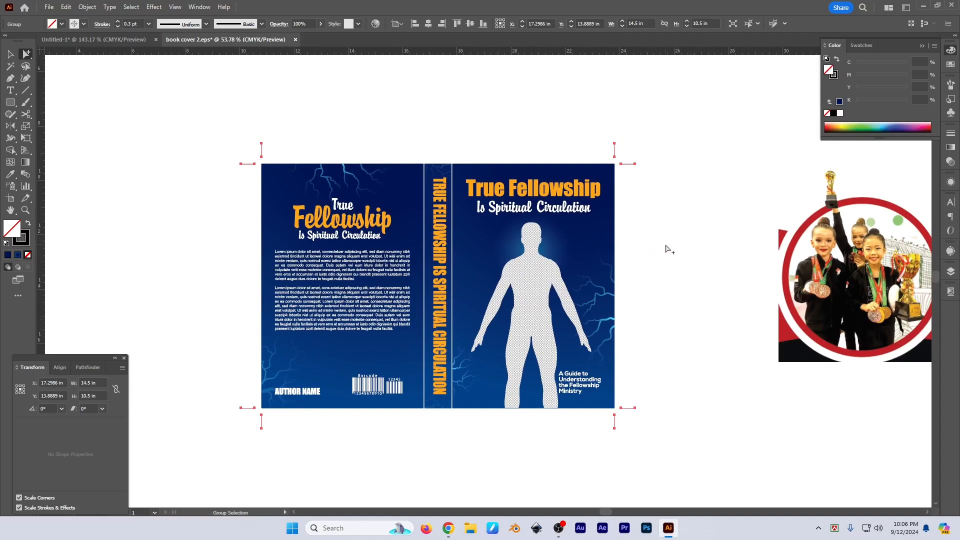
{"action": "key", "text": "v"}
{"action": "left_click_drag", "start_coordinate": [679, 286], "coordinate": [692, 280]}
{"action": "left_click", "coordinate": [682, 271]}
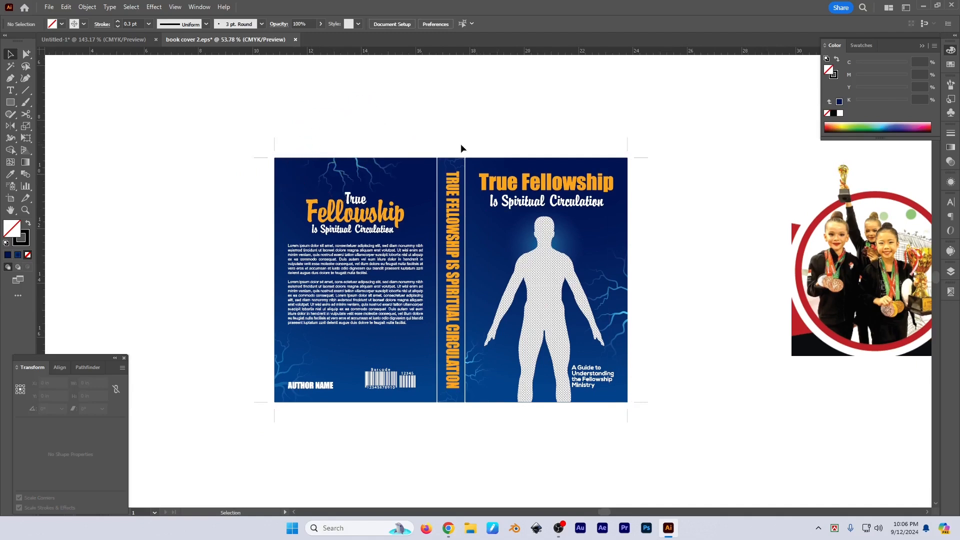
Step: Delete the trim marks group around the book cover
{"action": "left_click", "coordinate": [647, 159]}
{"action": "scroll", "coordinate": [478, 160], "scroll_direction": "up", "scroll_amount": 1}
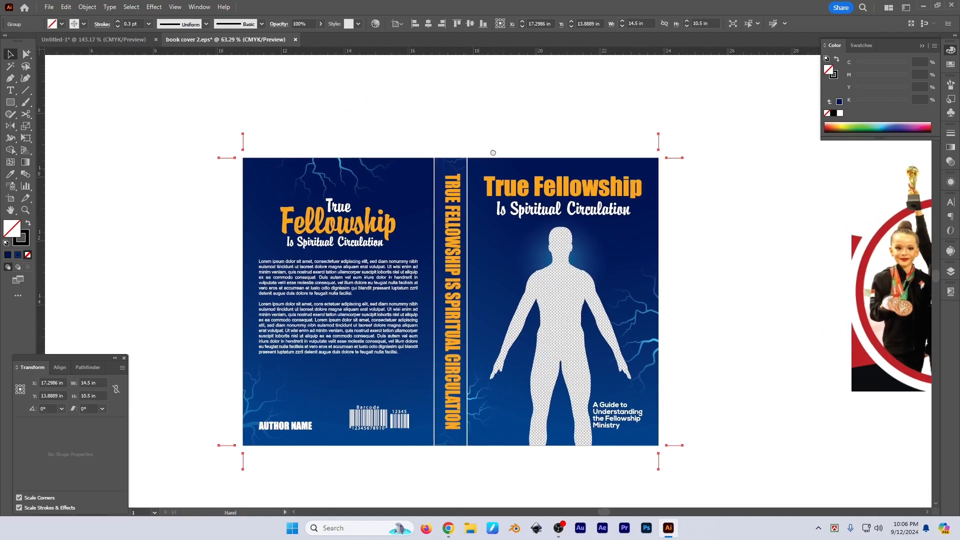
{"action": "left_click", "coordinate": [761, 245]}
{"action": "scroll", "coordinate": [707, 187], "scroll_direction": "down", "scroll_amount": 1}
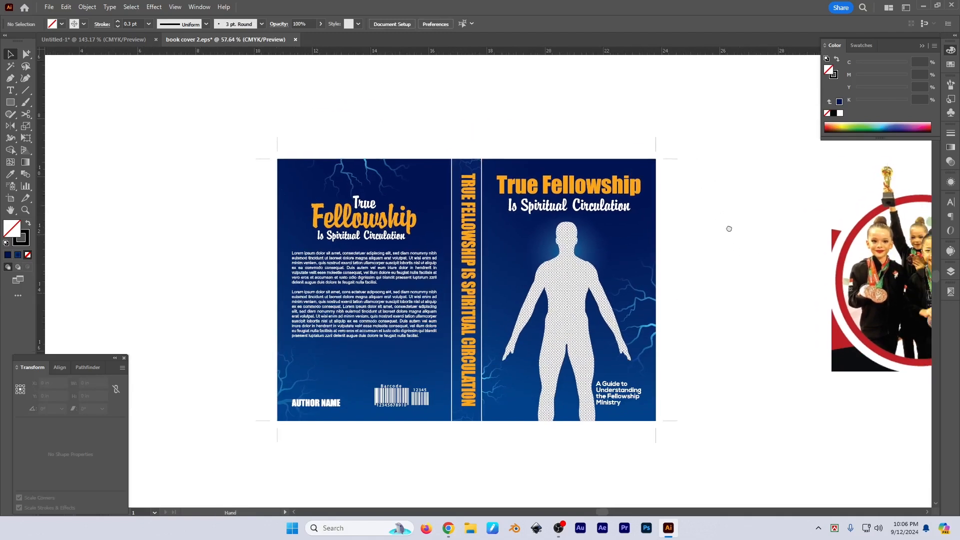
{"action": "left_click_drag", "start_coordinate": [706, 136], "coordinate": [668, 175]}
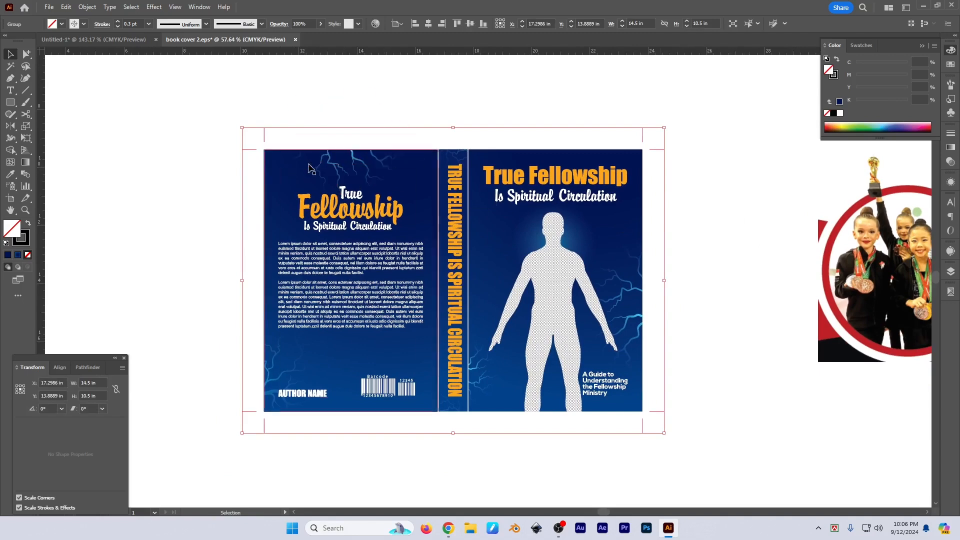
{"action": "left_click", "coordinate": [757, 430]}
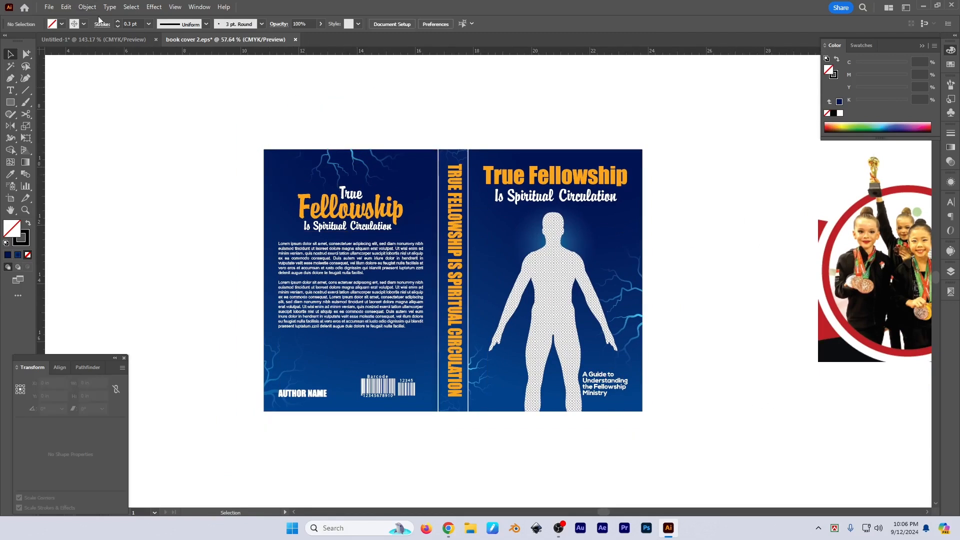
Step: Select the front cover and locate the Flatten Transparency command for it
{"action": "left_click", "coordinate": [87, 6]}
{"action": "left_click", "coordinate": [565, 209]}
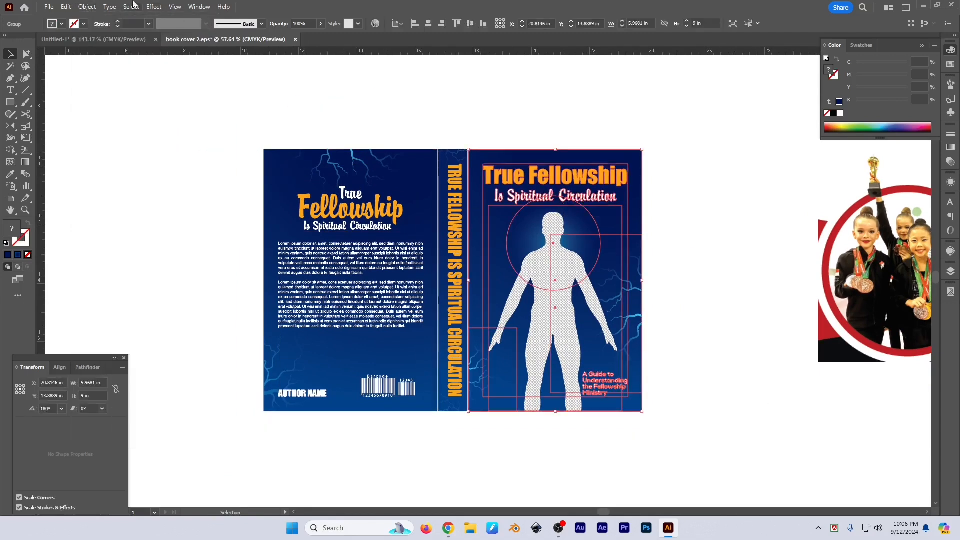
{"action": "left_click", "coordinate": [87, 7]}
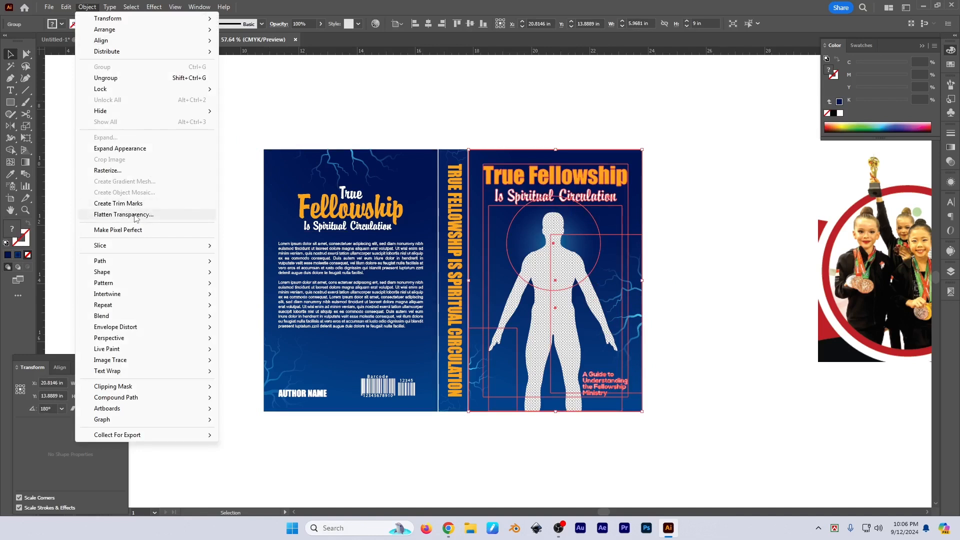
{"action": "left_click_drag", "start_coordinate": [699, 296], "coordinate": [649, 280]}
{"action": "left_click_drag", "start_coordinate": [649, 280], "coordinate": [502, 262]}
{"action": "left_click", "coordinate": [869, 281]}
{"action": "left_click_drag", "start_coordinate": [733, 348], "coordinate": [663, 350]}
{"action": "left_click_drag", "start_coordinate": [564, 265], "coordinate": [632, 304]}
{"action": "left_click", "coordinate": [632, 304]}
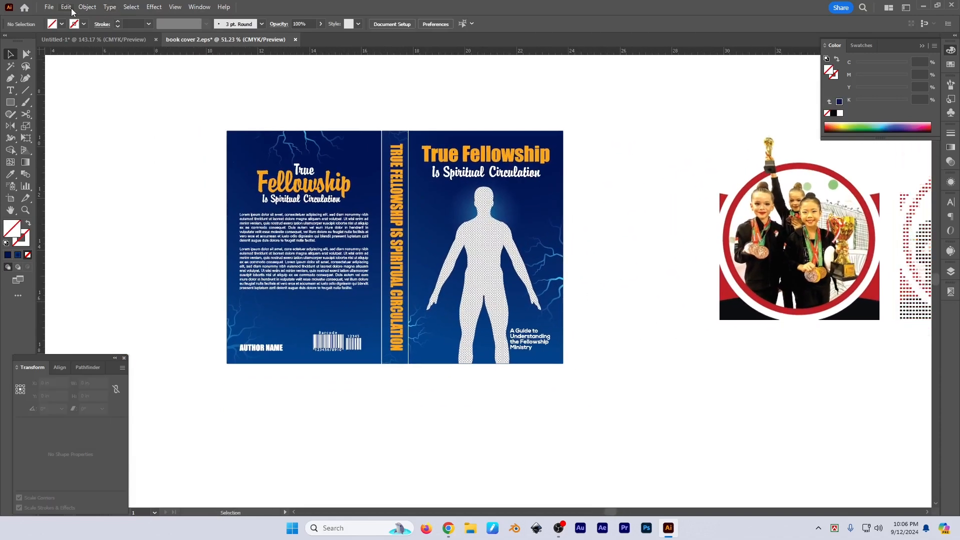
{"action": "scroll", "coordinate": [302, 187], "scroll_direction": "up", "scroll_amount": 2}
{"action": "left_click", "coordinate": [261, 194]}
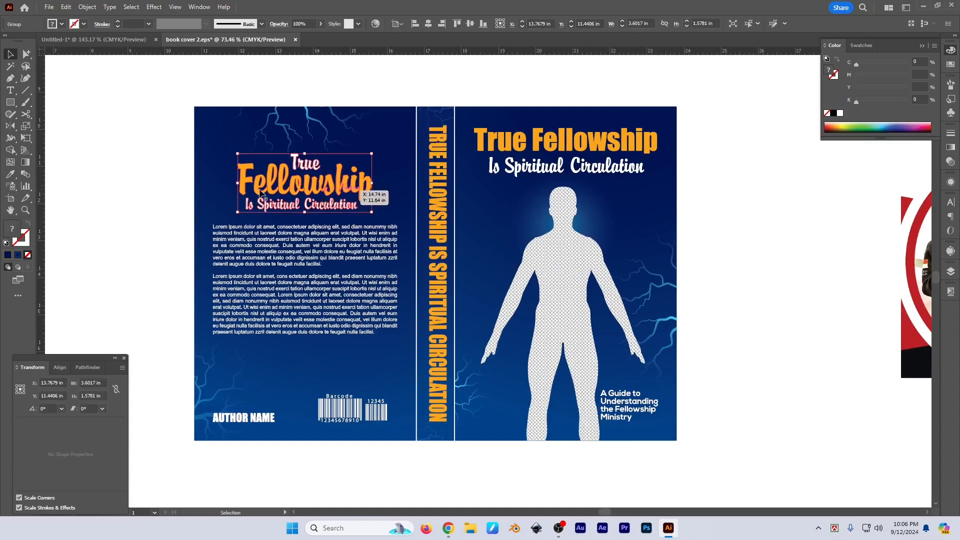
{"action": "left_click", "coordinate": [128, 180]}
{"action": "scroll", "coordinate": [128, 180], "scroll_direction": "up", "scroll_amount": 1}
{"action": "left_click", "coordinate": [348, 180]}
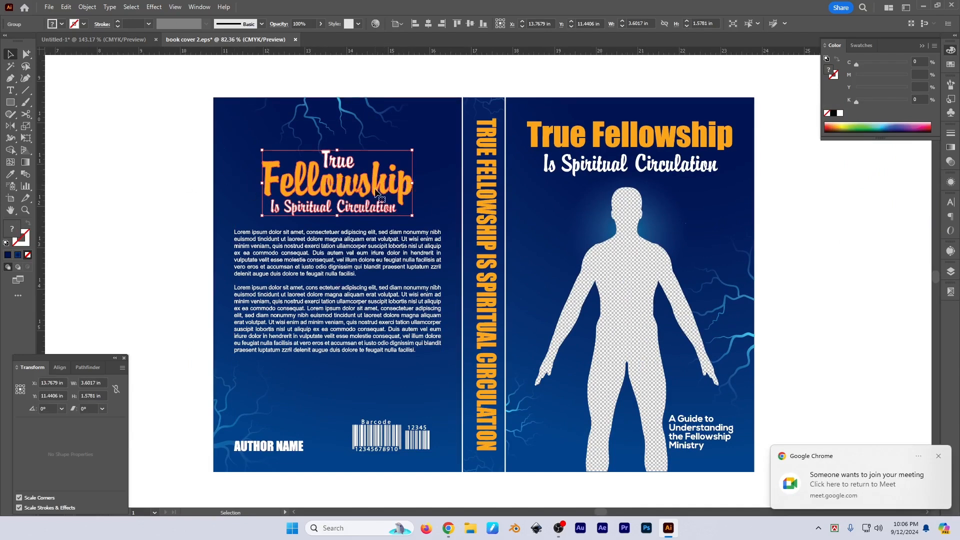
{"action": "left_click_drag", "start_coordinate": [161, 210], "coordinate": [167, 209]}
{"action": "left_click", "coordinate": [141, 175]}
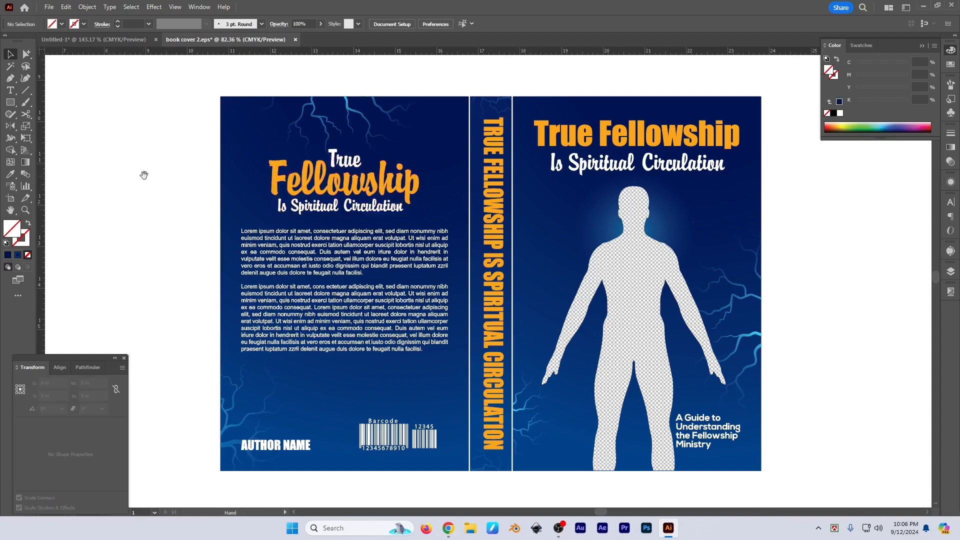
Step: Place the Text PDF from the Desktop as a linked file on the empty canvas beside the back cover
{"action": "left_click_drag", "start_coordinate": [111, 173], "coordinate": [156, 167]}
{"action": "key", "text": "ctrl+shift+p"}
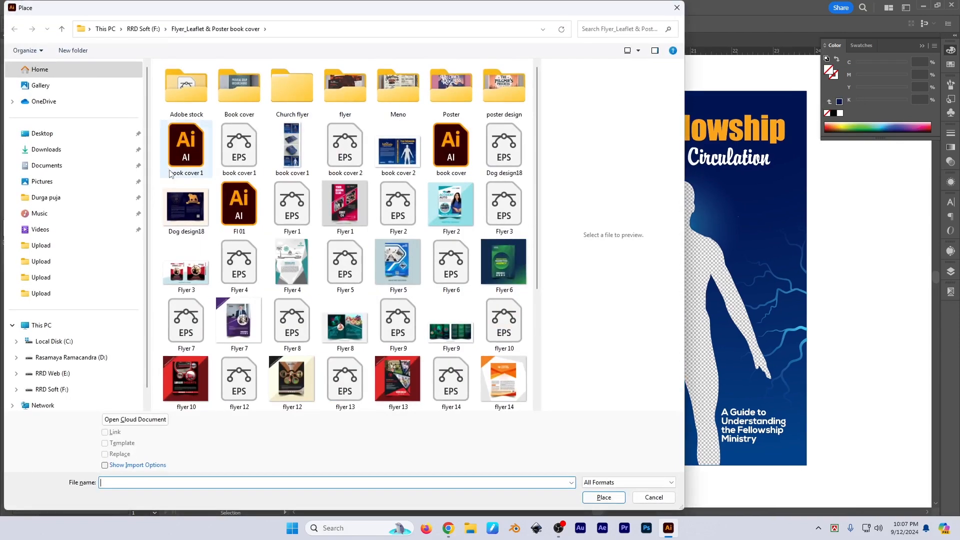
{"action": "key", "text": "Escape"}
{"action": "left_click", "coordinate": [53, 7]}
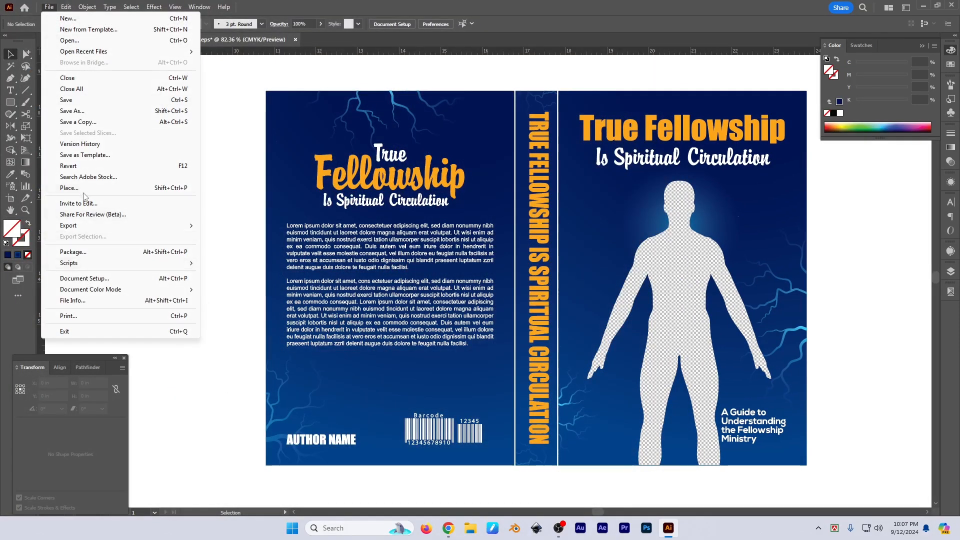
{"action": "left_click", "coordinate": [80, 215]}
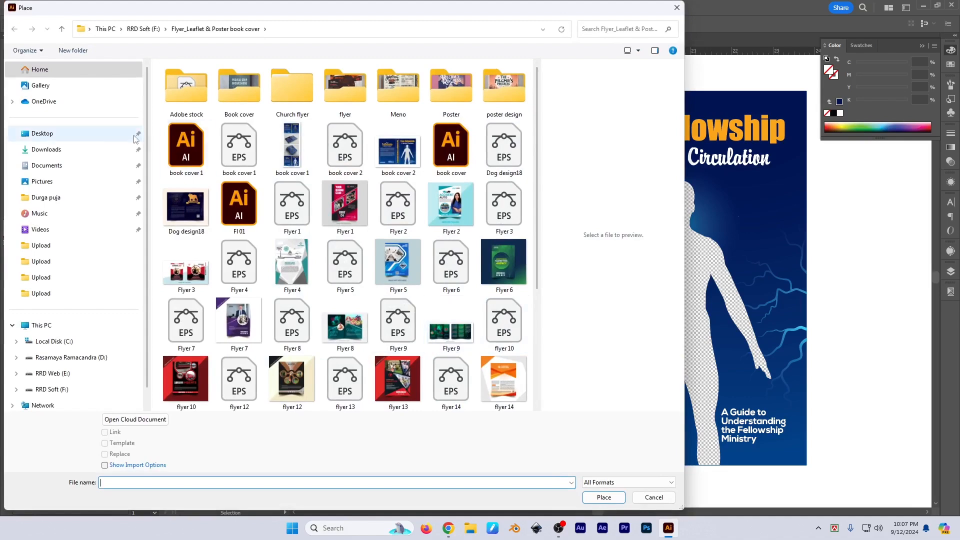
{"action": "left_click", "coordinate": [42, 134]}
{"action": "scroll", "coordinate": [464, 258], "scroll_direction": "down", "scroll_amount": 5}
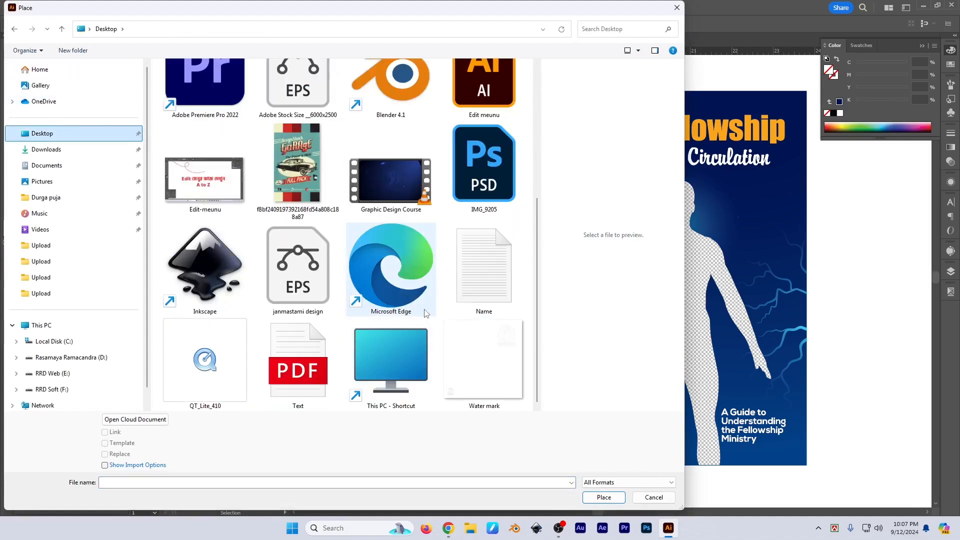
{"action": "left_click", "coordinate": [300, 365]}
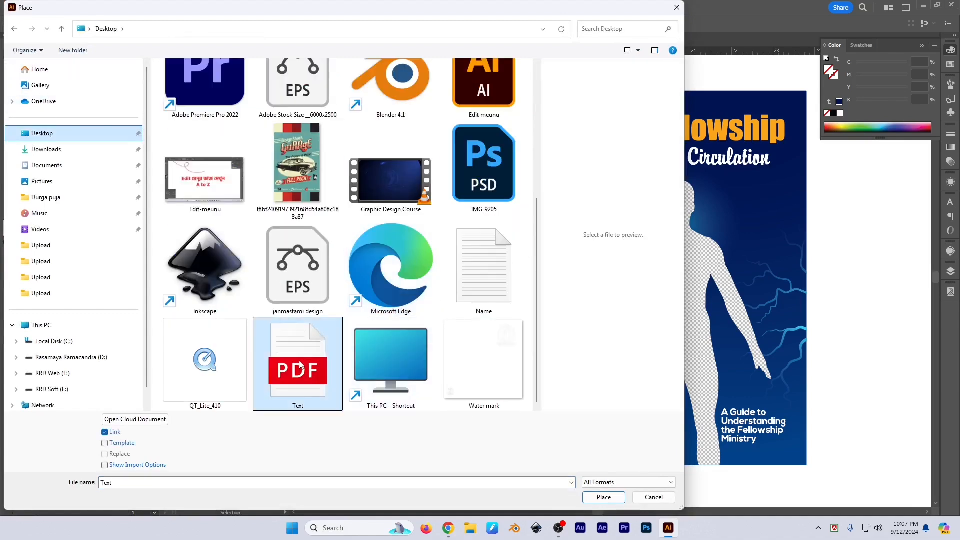
{"action": "double_click", "coordinate": [314, 365]}
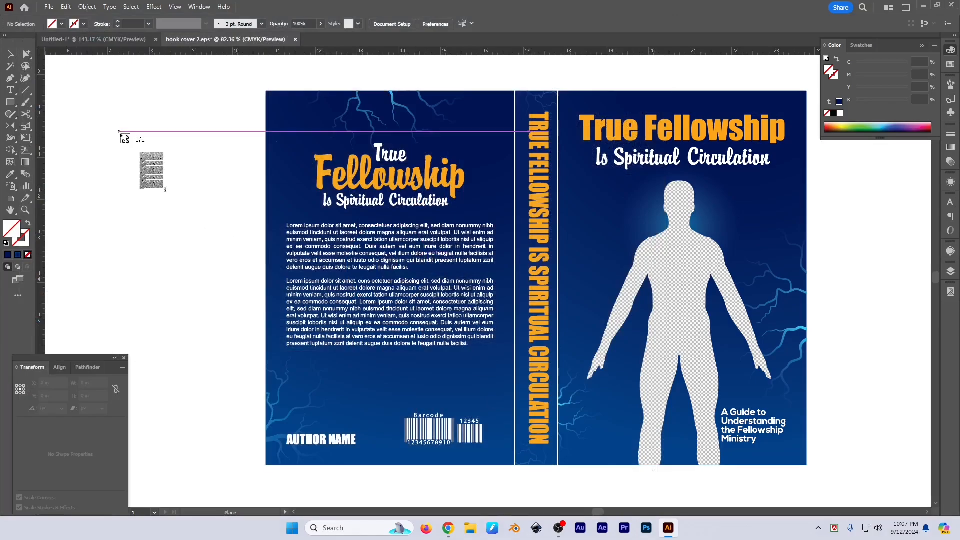
{"action": "left_click", "coordinate": [102, 126]}
Step: Open the Flatten Transparency settings for the placed Text PDF
{"action": "left_click_drag", "start_coordinate": [225, 265], "coordinate": [373, 187]}
{"action": "scroll", "coordinate": [558, 229], "scroll_direction": "down", "scroll_amount": 3}
{"action": "scroll", "coordinate": [419, 121], "scroll_direction": "up", "scroll_amount": 1}
{"action": "left_click_drag", "start_coordinate": [419, 120], "coordinate": [373, 133]}
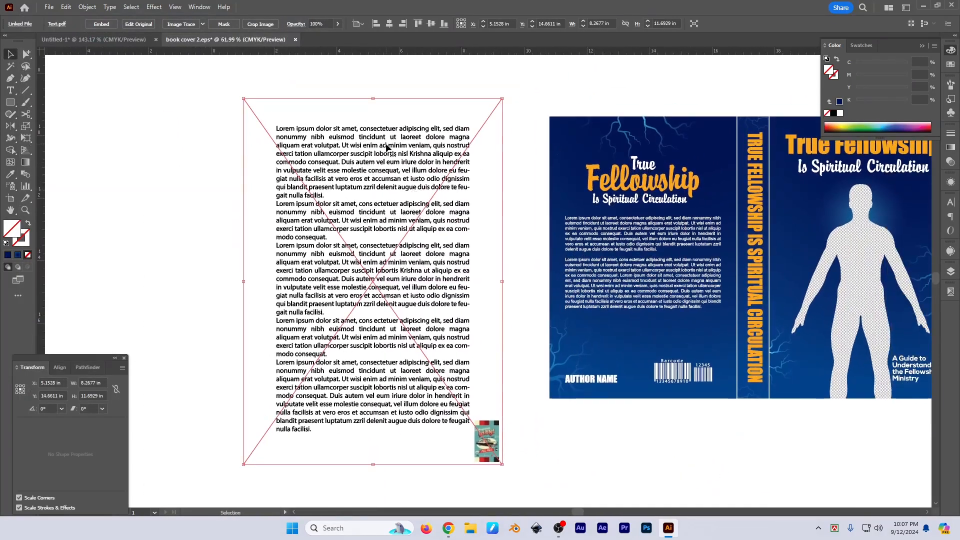
{"action": "scroll", "coordinate": [387, 147], "scroll_direction": "up", "scroll_amount": 2}
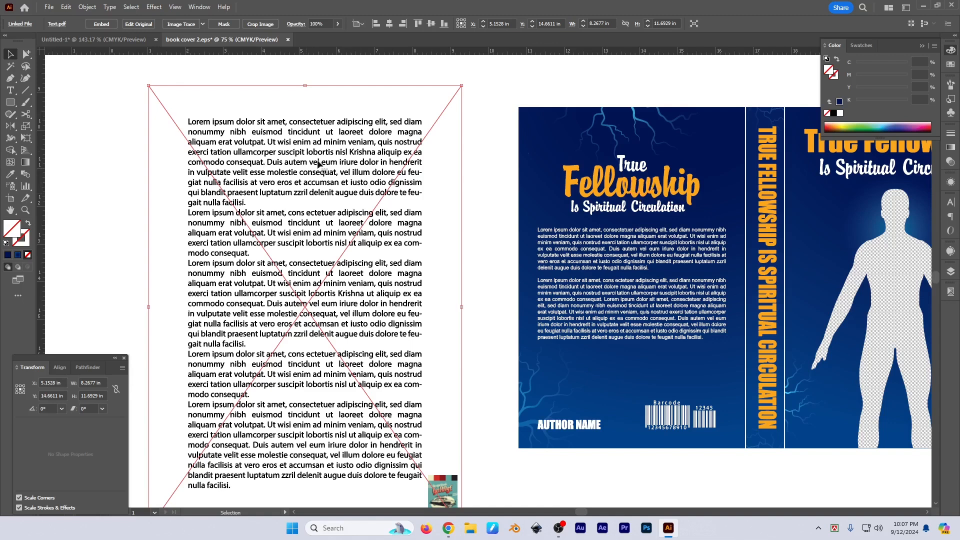
{"action": "left_click", "coordinate": [87, 6]}
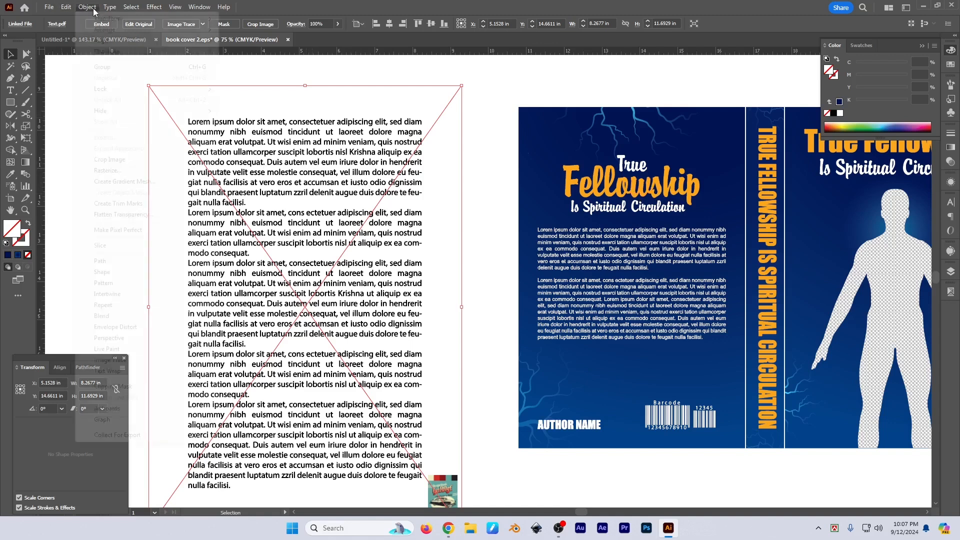
{"action": "left_click", "coordinate": [125, 214]}
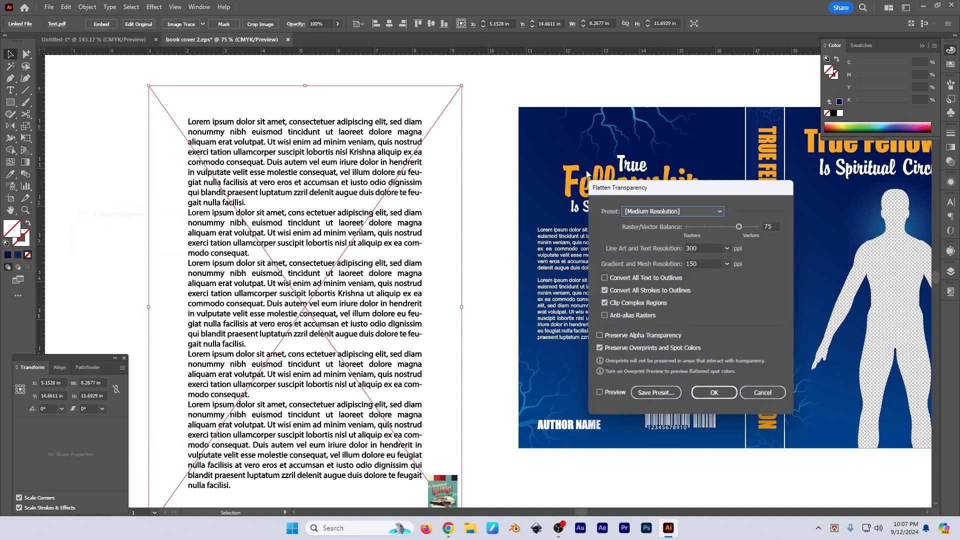
Step: Try the High Resolution flattening preset, look through its line art resolutions, and return to the Medium Resolution preset
{"action": "left_click", "coordinate": [696, 211]}
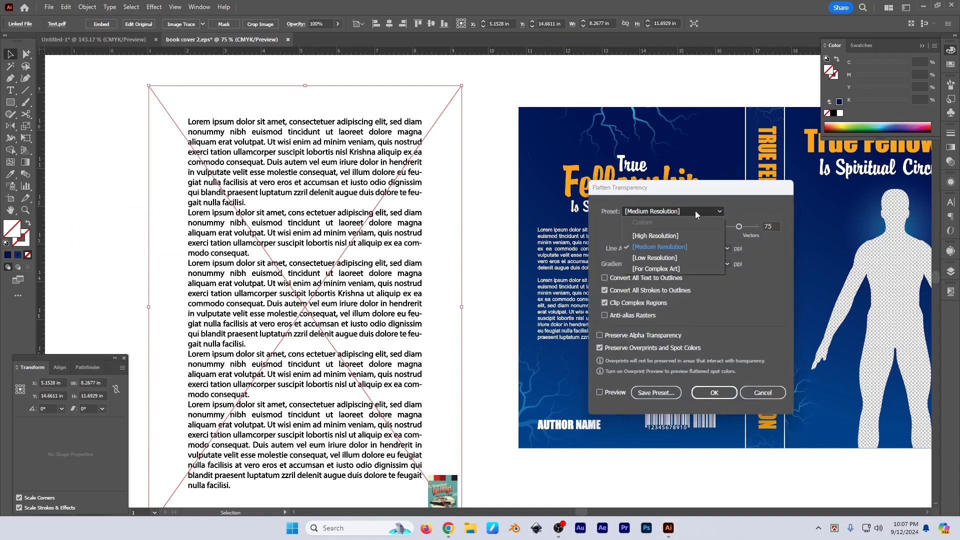
{"action": "left_click", "coordinate": [668, 237]}
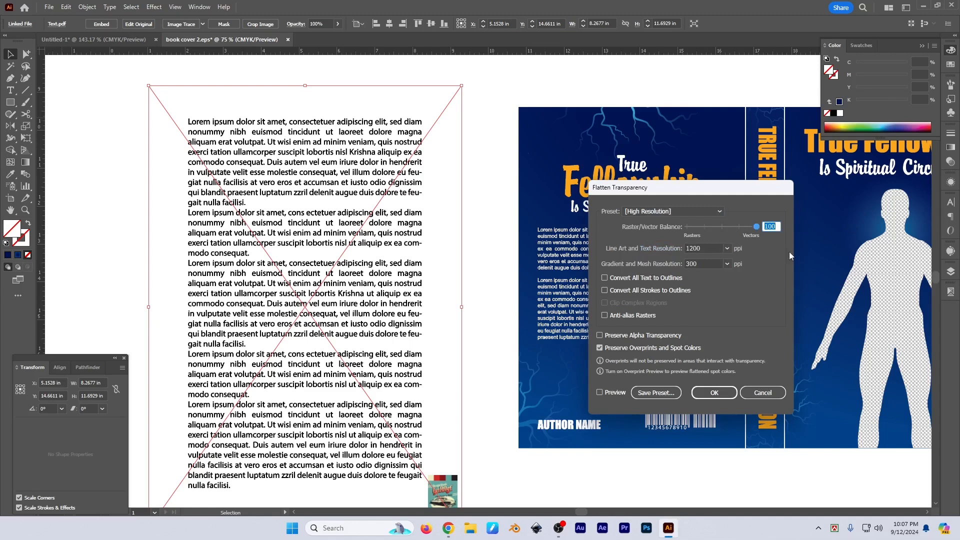
{"action": "left_click", "coordinate": [728, 248]}
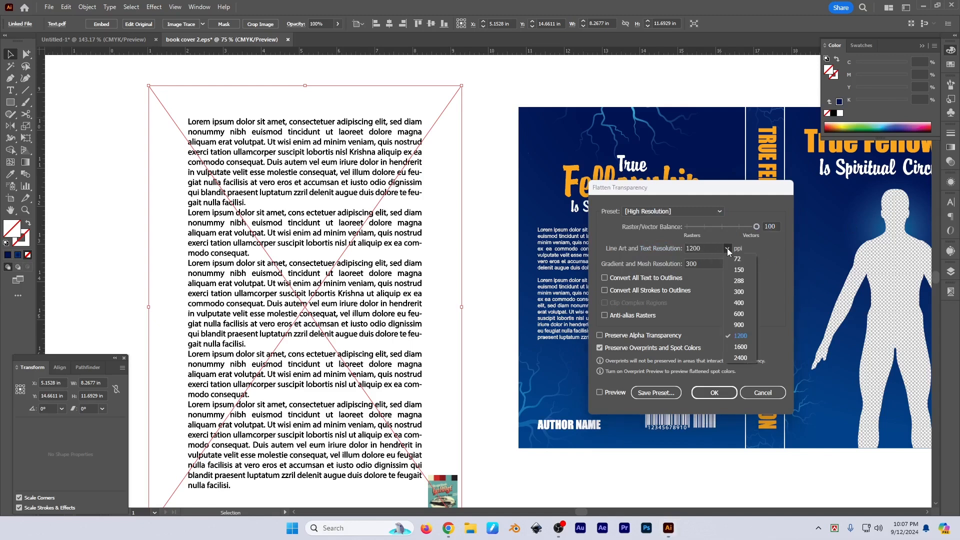
{"action": "left_click", "coordinate": [685, 214]}
{"action": "left_click", "coordinate": [684, 214]}
{"action": "left_click", "coordinate": [720, 244]}
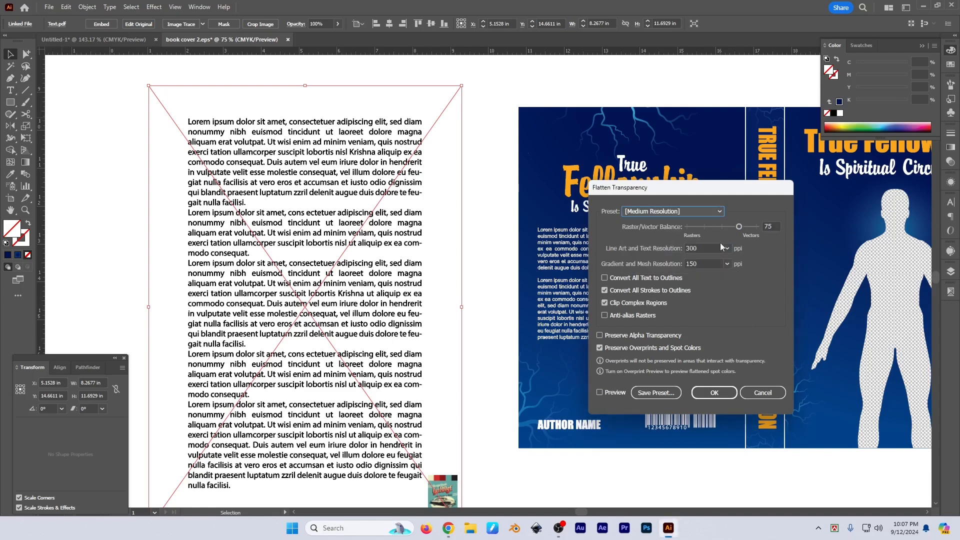
Step: Set the raster/vector balance to 100 and the gradient and mesh resolution to 200 ppi
{"action": "left_click_drag", "start_coordinate": [744, 229], "coordinate": [790, 226]}
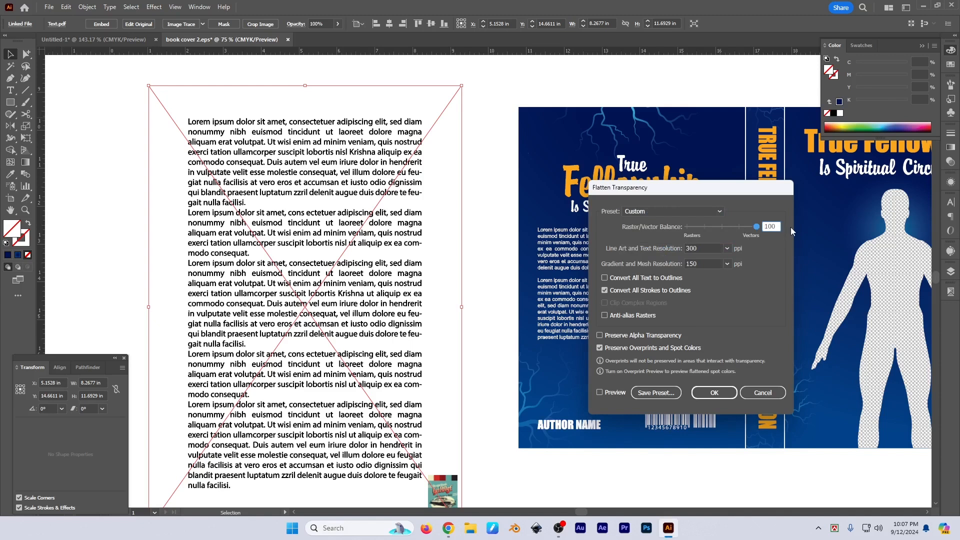
{"action": "left_click", "coordinate": [727, 248]}
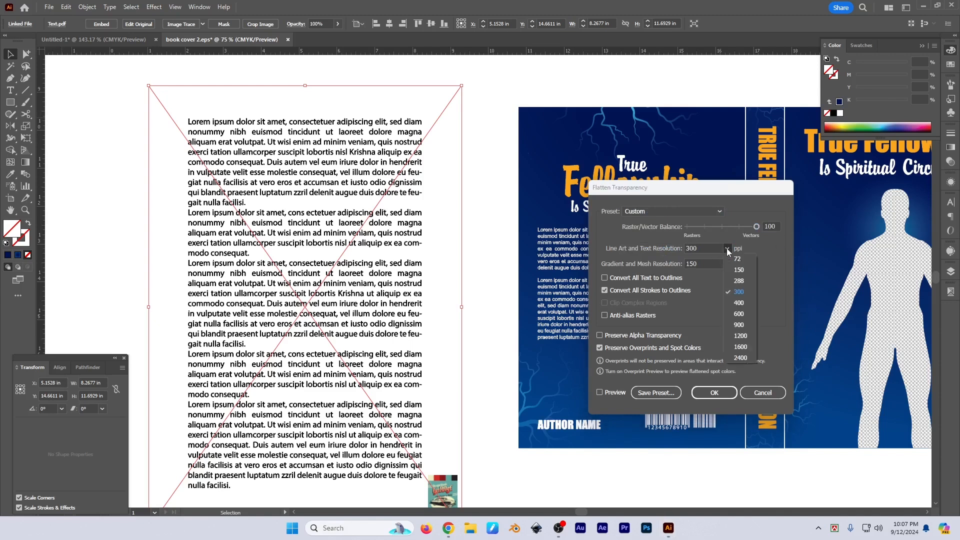
{"action": "left_click", "coordinate": [727, 248]}
{"action": "left_click", "coordinate": [726, 263]}
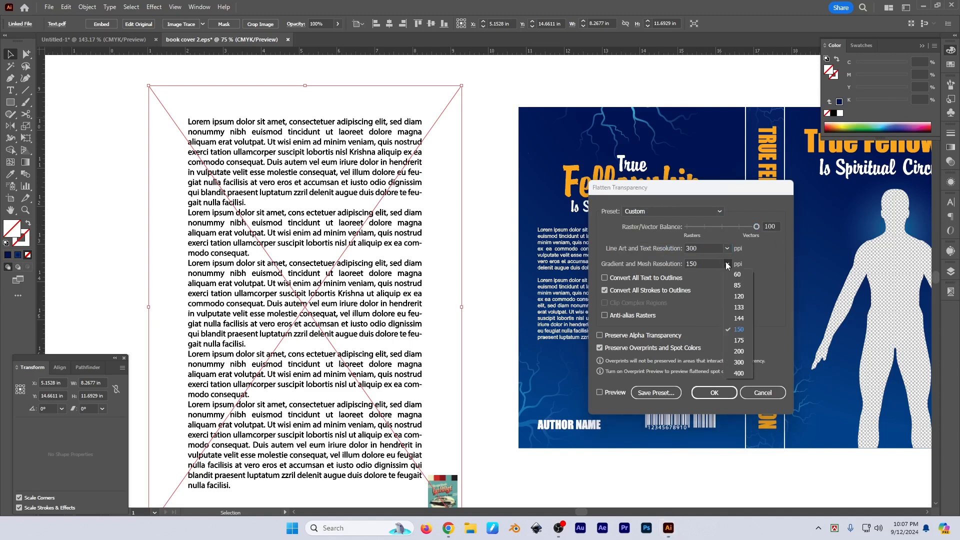
{"action": "left_click", "coordinate": [742, 338]}
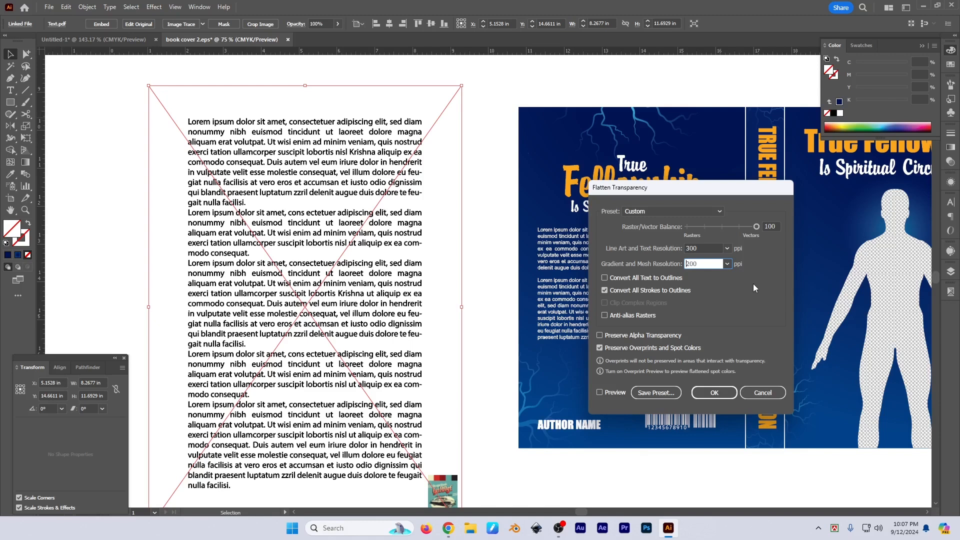
Step: Enable converting all text to outlines, disable preserving overprints and spot colors, and apply the flattening to the placed PDF
{"action": "left_click", "coordinate": [605, 278]}
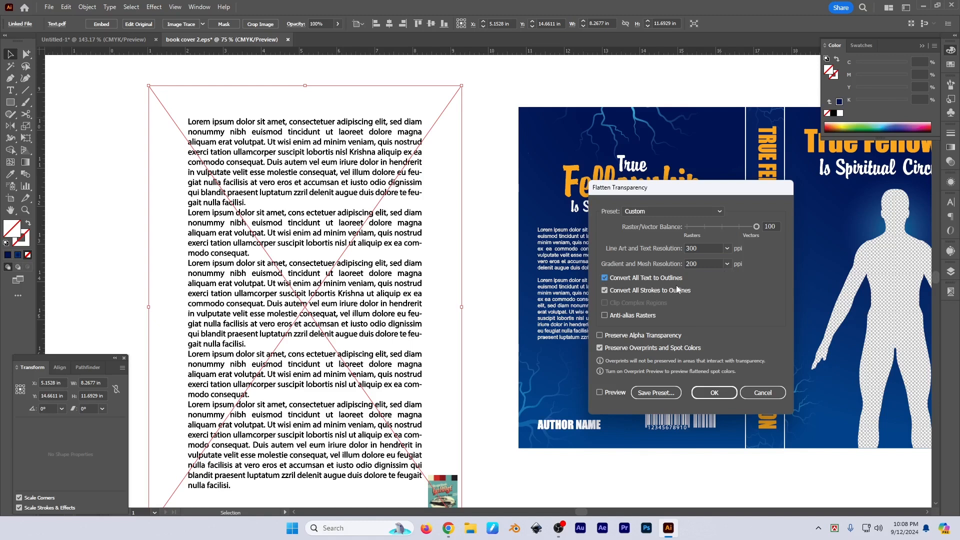
{"action": "left_click", "coordinate": [619, 316]}
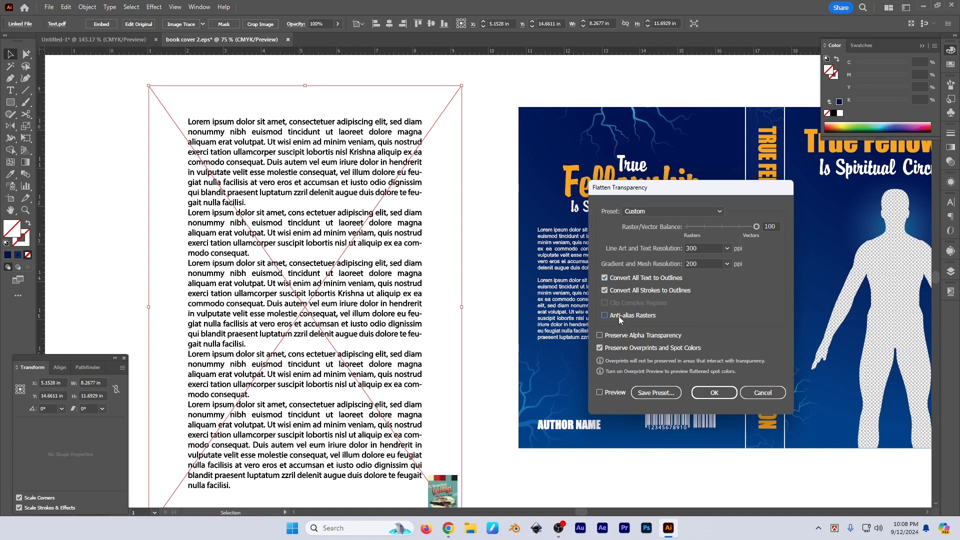
{"action": "left_click", "coordinate": [601, 336]}
{"action": "left_click", "coordinate": [601, 337]}
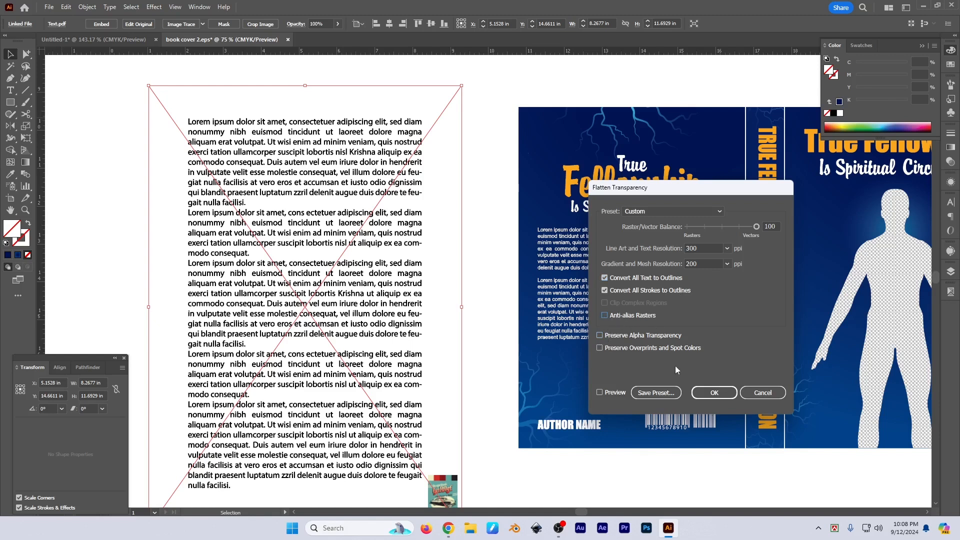
{"action": "left_click", "coordinate": [714, 395]}
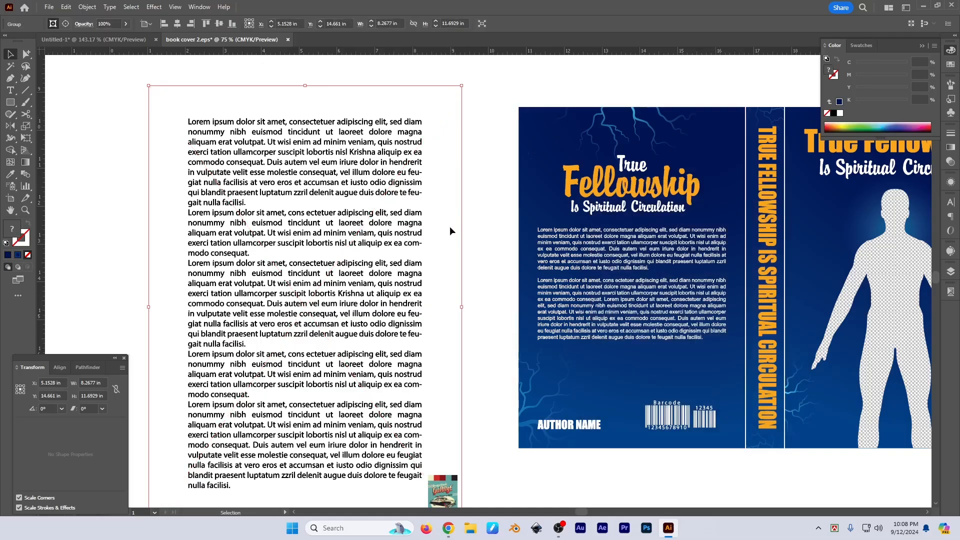
Step: Inspect the flattened text up close, then directly select the page-sized frame path around it and delete it
{"action": "scroll", "coordinate": [450, 229], "scroll_direction": "down", "scroll_amount": 2}
{"action": "scroll", "coordinate": [417, 214], "scroll_direction": "up", "scroll_amount": 5}
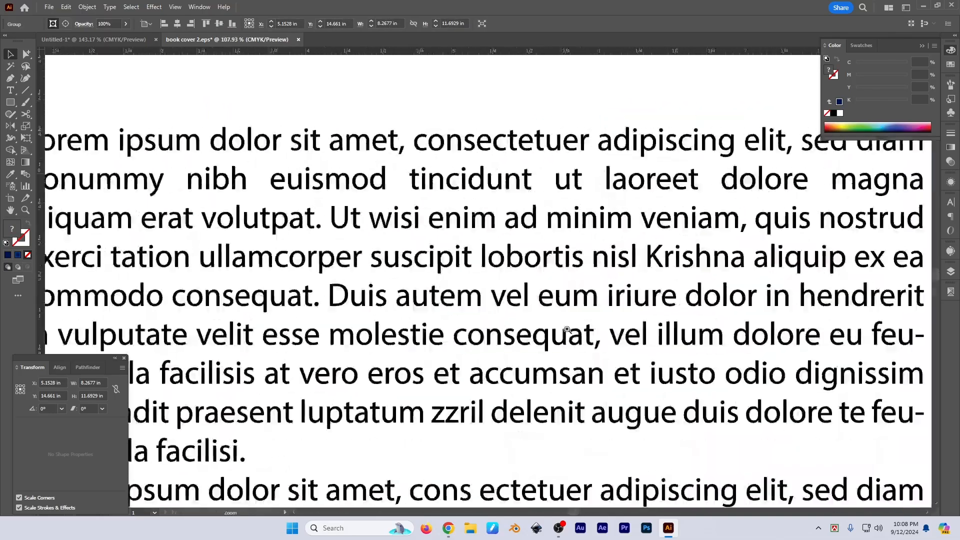
{"action": "scroll", "coordinate": [523, 213], "scroll_direction": "down", "scroll_amount": 5}
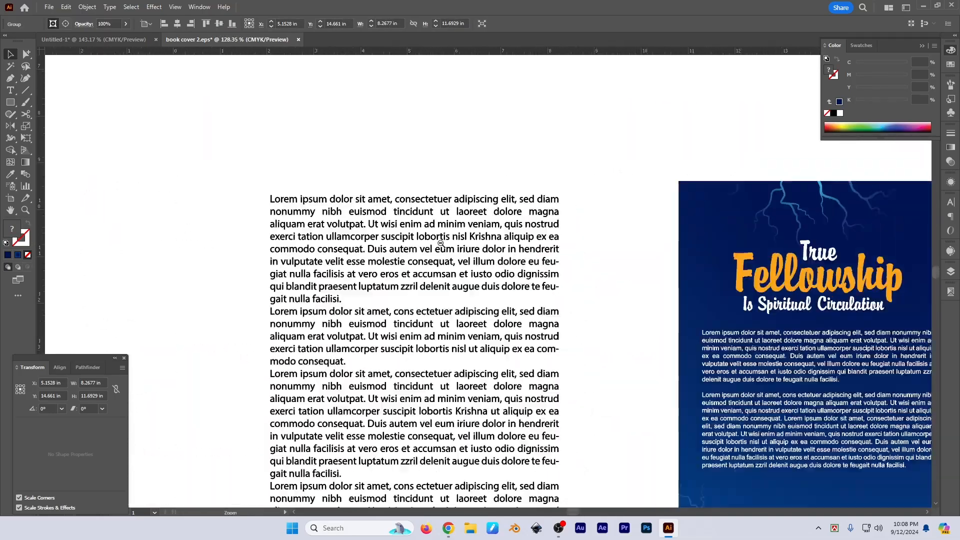
{"action": "left_click_drag", "start_coordinate": [496, 266], "coordinate": [491, 277]}
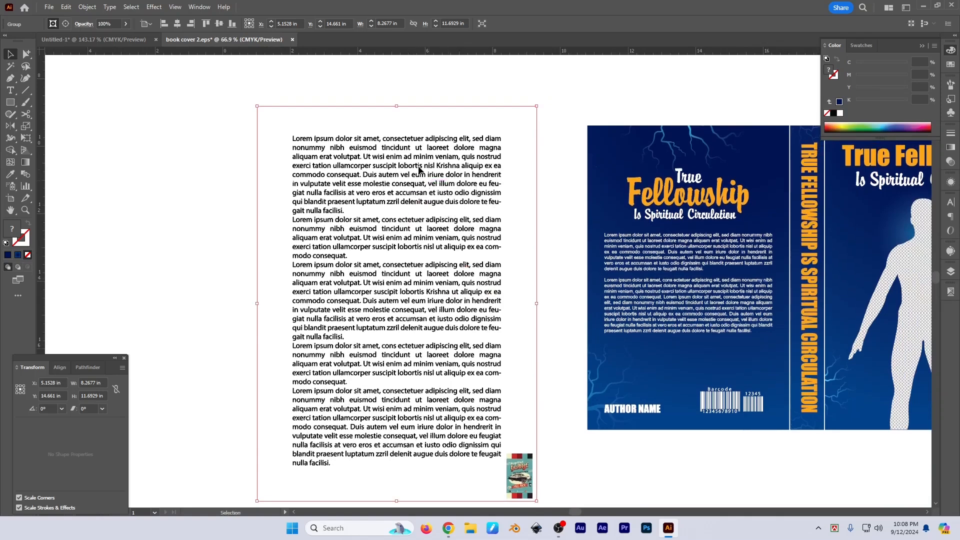
{"action": "left_click", "coordinate": [27, 54]}
{"action": "left_click", "coordinate": [64, 59]}
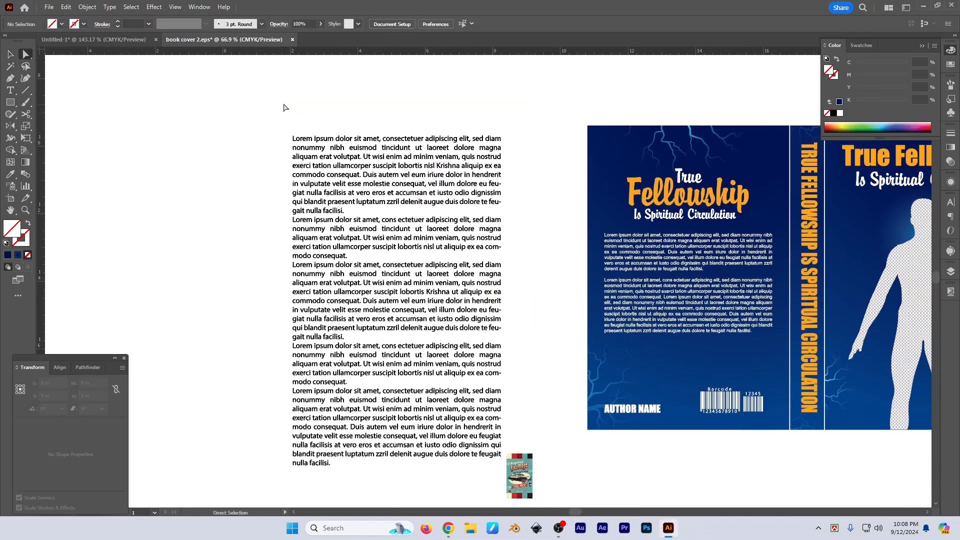
{"action": "left_click", "coordinate": [285, 106]}
{"action": "left_click", "coordinate": [285, 111]}
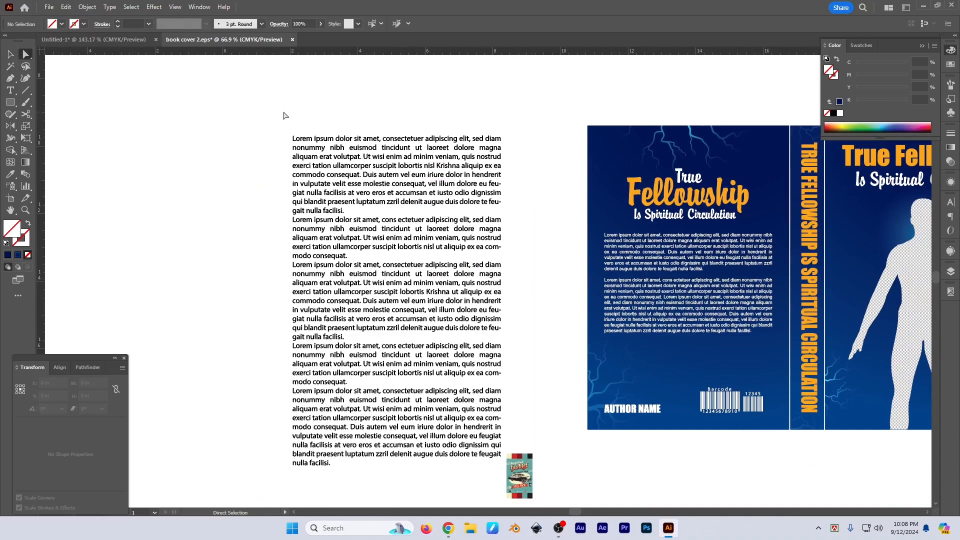
{"action": "left_click", "coordinate": [299, 108]}
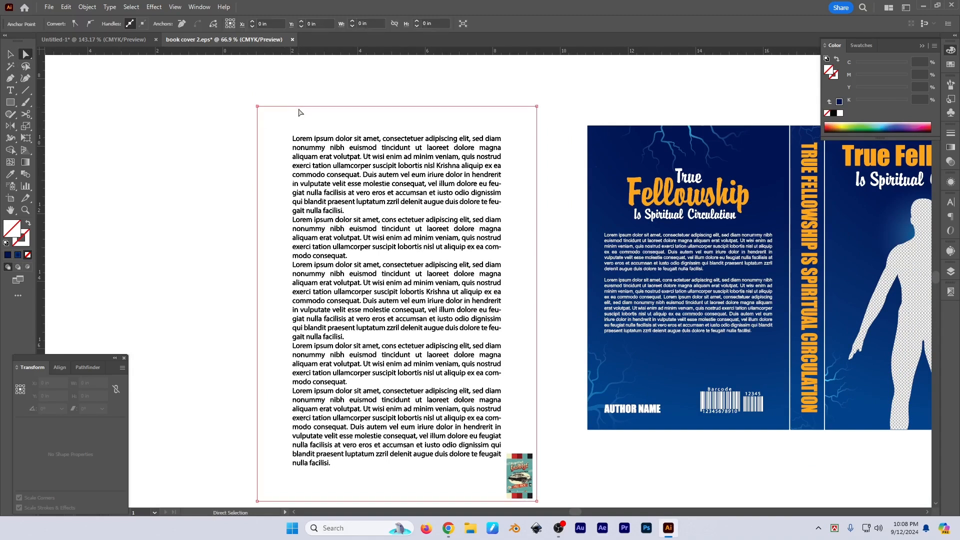
{"action": "left_click", "coordinate": [300, 111]}
Step: Ungroup the flattened text and poster image group
{"action": "key", "text": "v"}
{"action": "left_click", "coordinate": [361, 150]}
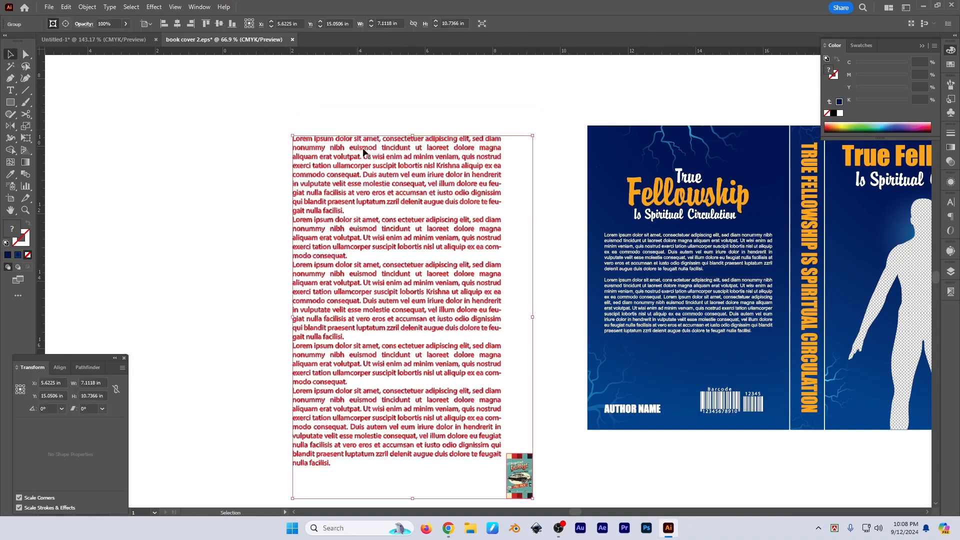
{"action": "right_click", "coordinate": [365, 149]}
{"action": "left_click", "coordinate": [406, 282]}
{"action": "left_click", "coordinate": [238, 275]}
Step: Move the clip group of flattened text and poster image around to test it, checking its clipping mask options
{"action": "left_click_drag", "start_coordinate": [237, 275], "coordinate": [227, 245]}
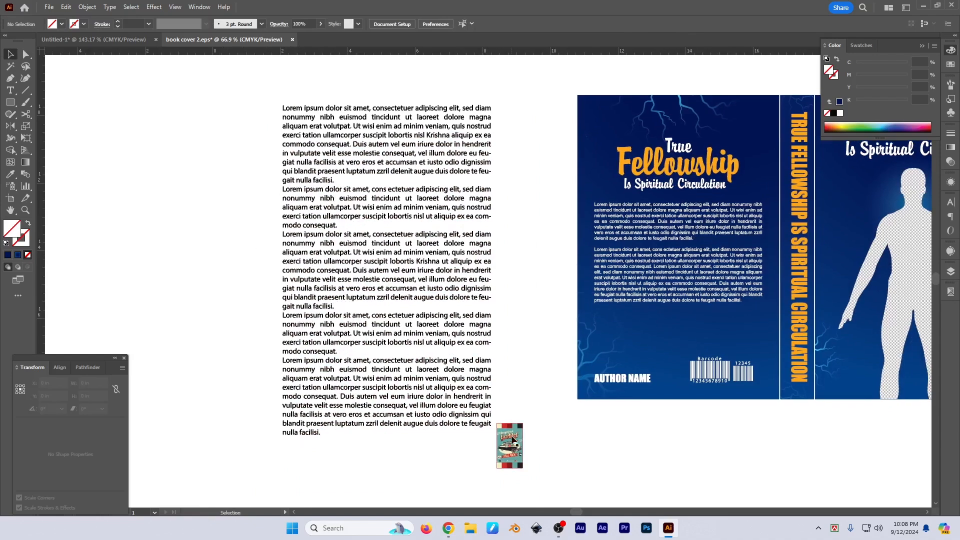
{"action": "left_click_drag", "start_coordinate": [509, 442], "coordinate": [530, 456]}
{"action": "right_click", "coordinate": [454, 321]}
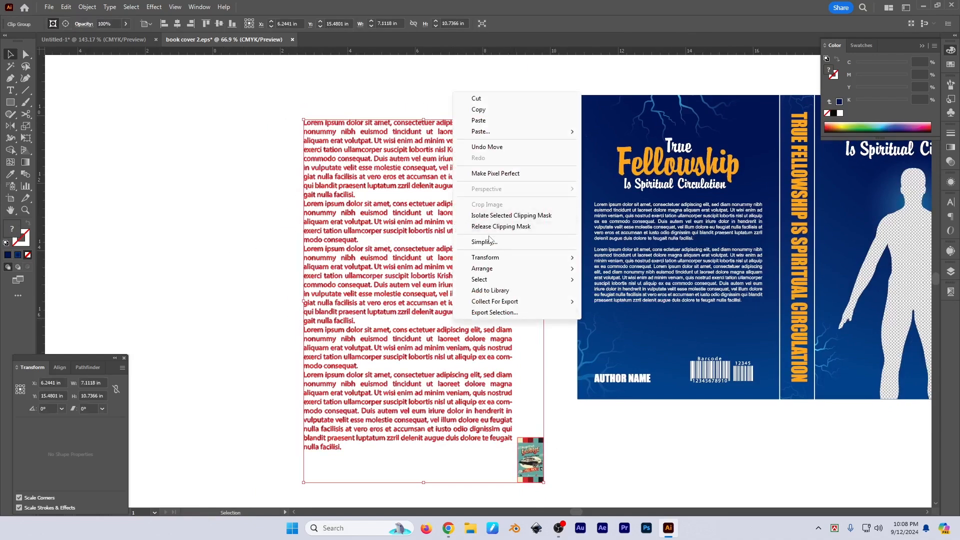
{"action": "left_click", "coordinate": [222, 242]}
{"action": "left_click_drag", "start_coordinate": [221, 242], "coordinate": [214, 219]}
{"action": "left_click_drag", "start_coordinate": [417, 155], "coordinate": [364, 155]}
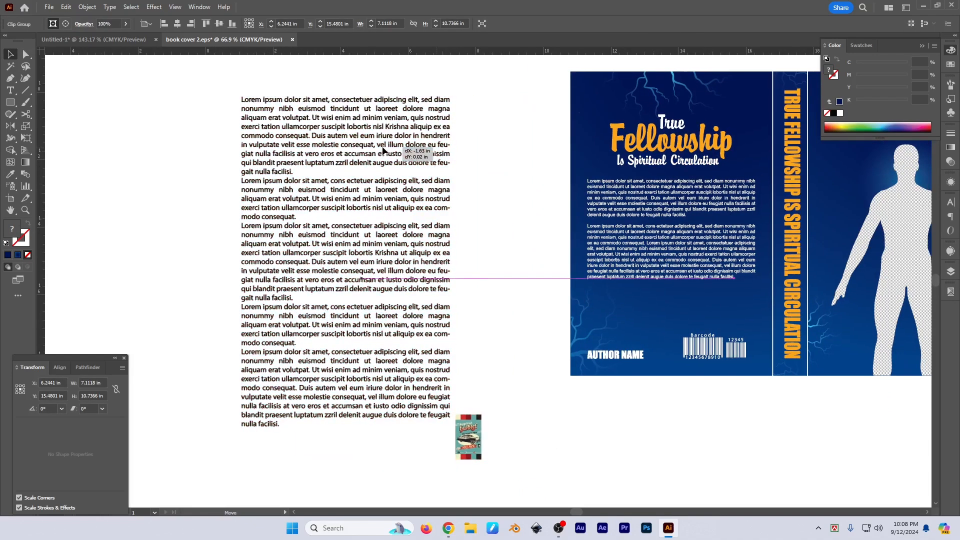
Step: Delete the flattened text and poster image beside the book cover
{"action": "left_click_drag", "start_coordinate": [507, 218], "coordinate": [478, 238]}
{"action": "key", "text": "Delete"}
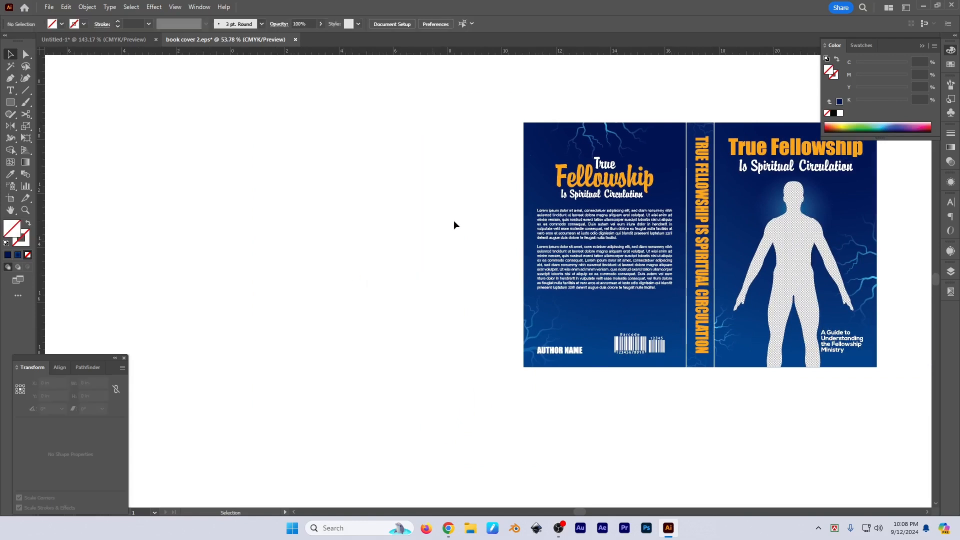
{"action": "left_click", "coordinate": [87, 7]}
{"action": "left_click", "coordinate": [367, 227]}
Step: Undo the deletion, moves and ungrouping of the flattened text, and the removal of its page-sized frame path
{"action": "key", "text": "ctrl+z"}
{"action": "key", "text": "ctrl+z"}
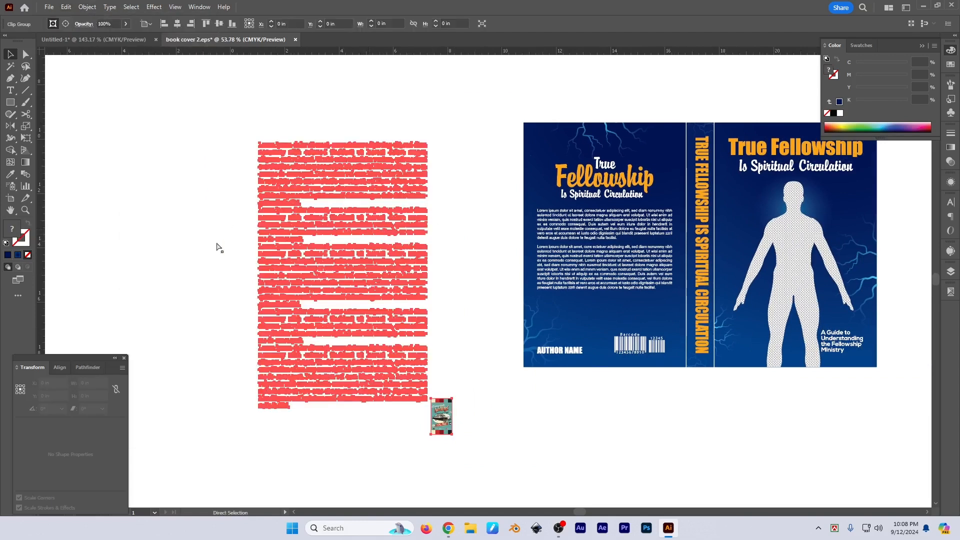
{"action": "key", "text": "ctrl+z"}
{"action": "key", "text": "ctrl+z"}
{"action": "key", "text": "ctrl+z"}
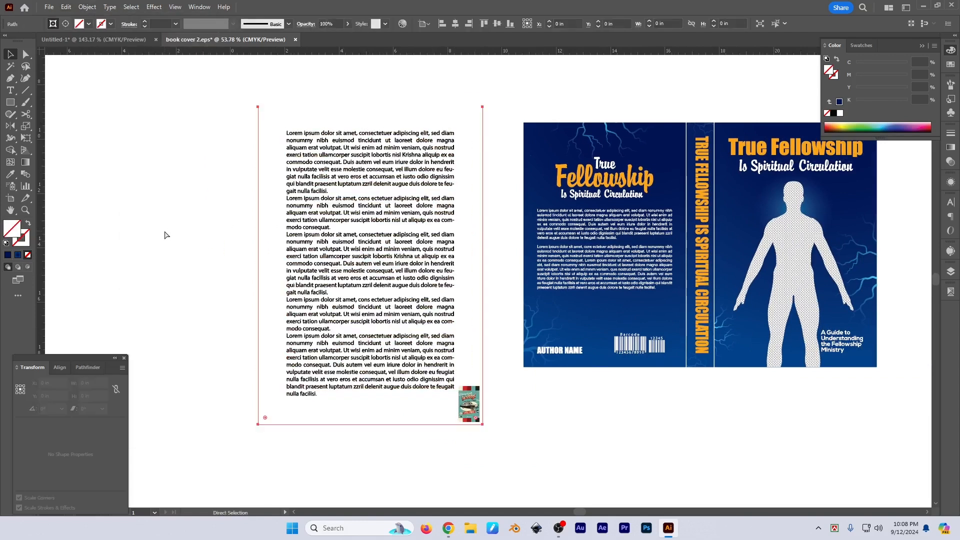
Step: Undo the transparency flattening of the placed Text.pdf and shift the linked page slightly
{"action": "key", "text": "ctrl+z"}
{"action": "key", "text": "ctrl+z"}
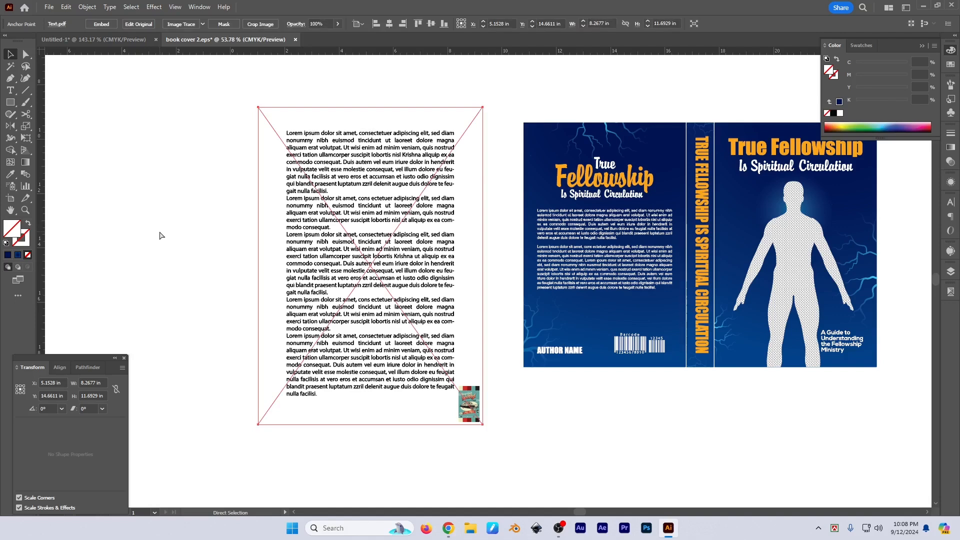
{"action": "left_click", "coordinate": [161, 233]}
{"action": "left_click", "coordinate": [361, 309]}
{"action": "left_click_drag", "start_coordinate": [381, 323], "coordinate": [378, 322]}
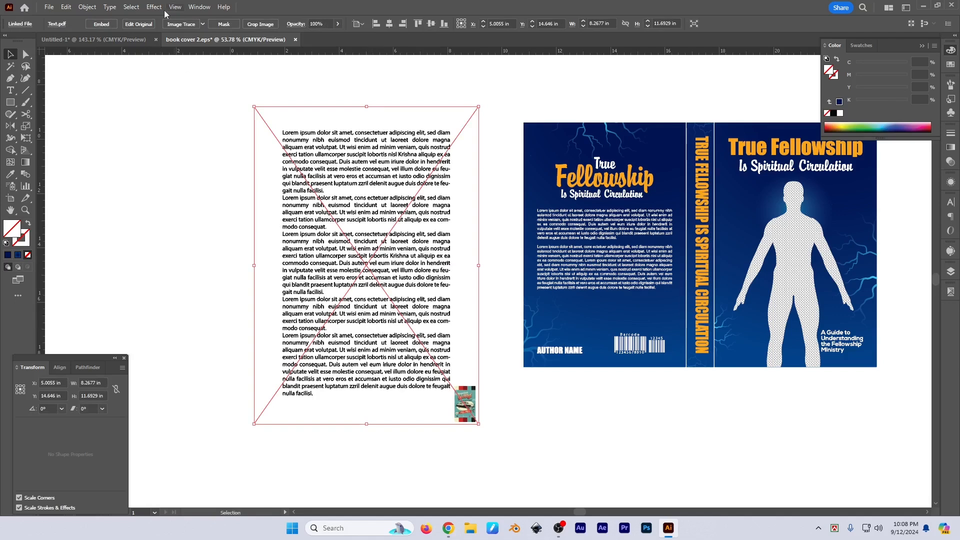
Step: Switch to Chrome, dismiss the call time-limit notice in Google Meet, and return to Illustrator
{"action": "left_click", "coordinate": [85, 8]}
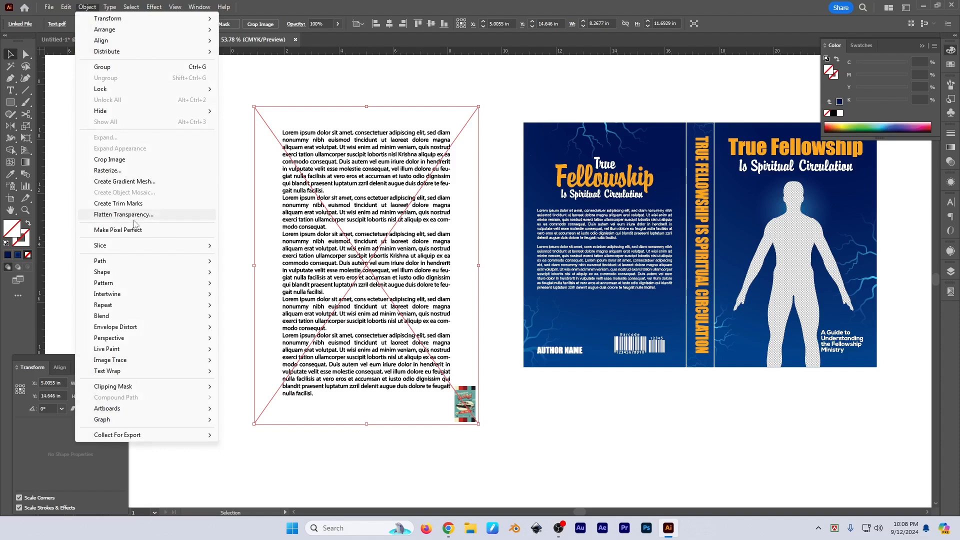
{"action": "left_click", "coordinate": [448, 529]}
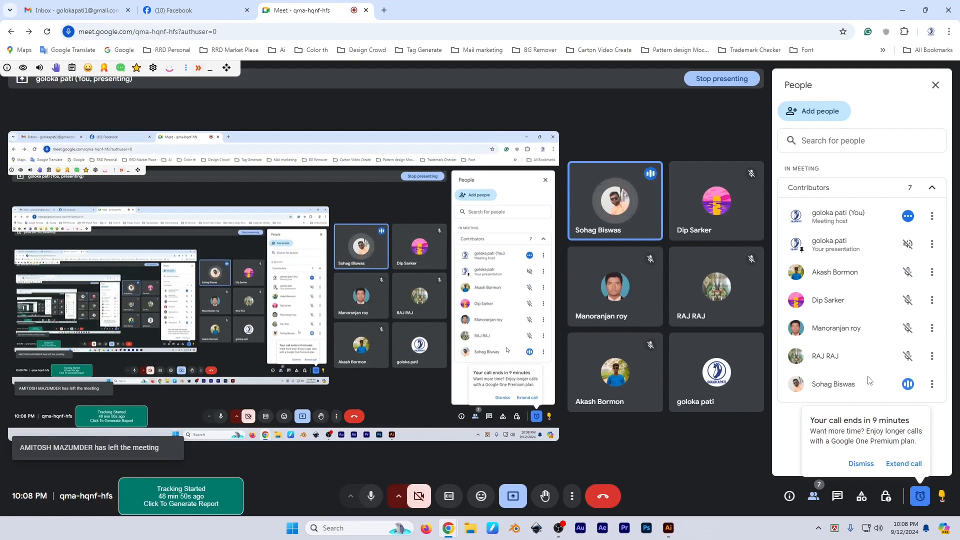
{"action": "left_click", "coordinate": [860, 463]}
{"action": "key", "text": "alt+Tab"}
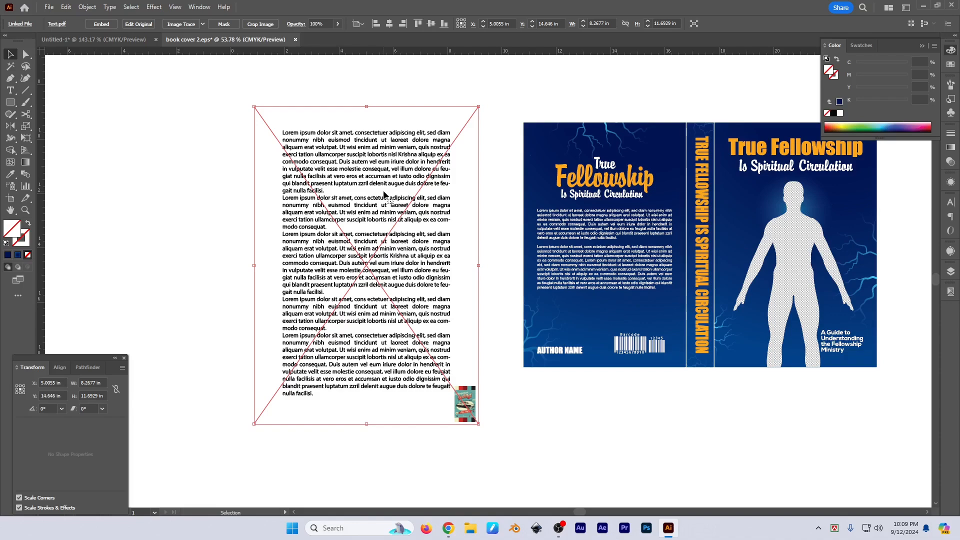
Step: Examine the back cover's title lettering and text up close beside the placed PDF page
{"action": "scroll", "coordinate": [605, 199], "scroll_direction": "up", "scroll_amount": 3}
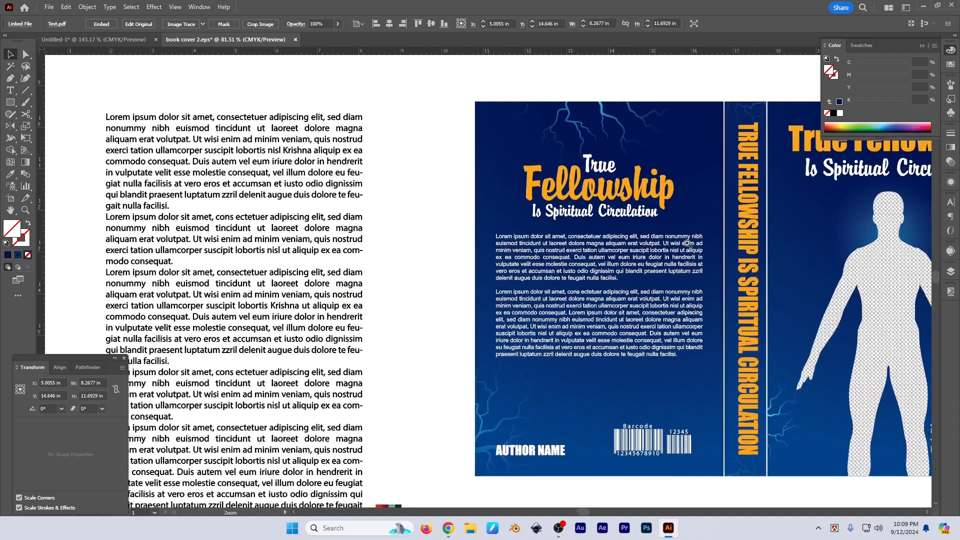
{"action": "scroll", "coordinate": [604, 199], "scroll_direction": "down", "scroll_amount": 3}
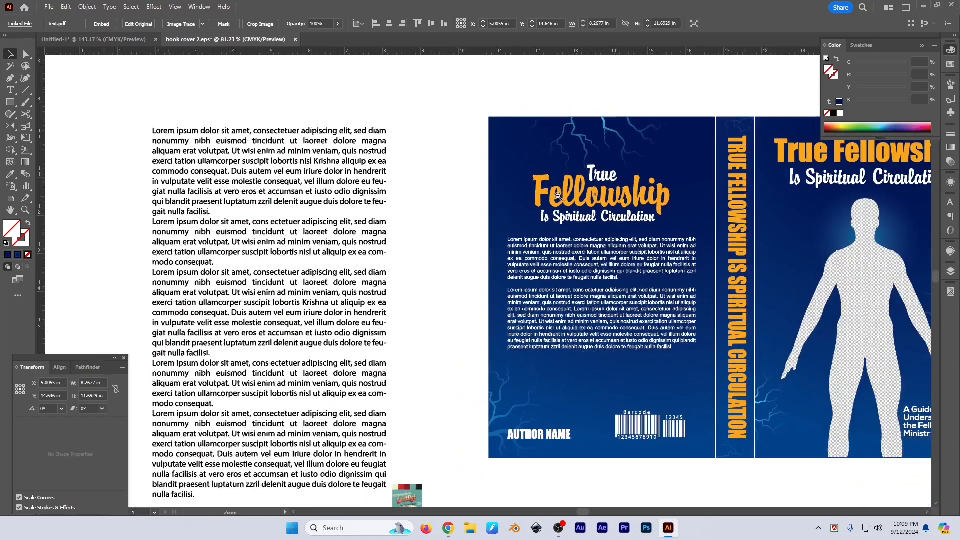
{"action": "left_click_drag", "start_coordinate": [604, 199], "coordinate": [613, 201]}
{"action": "left_click", "coordinate": [614, 213]}
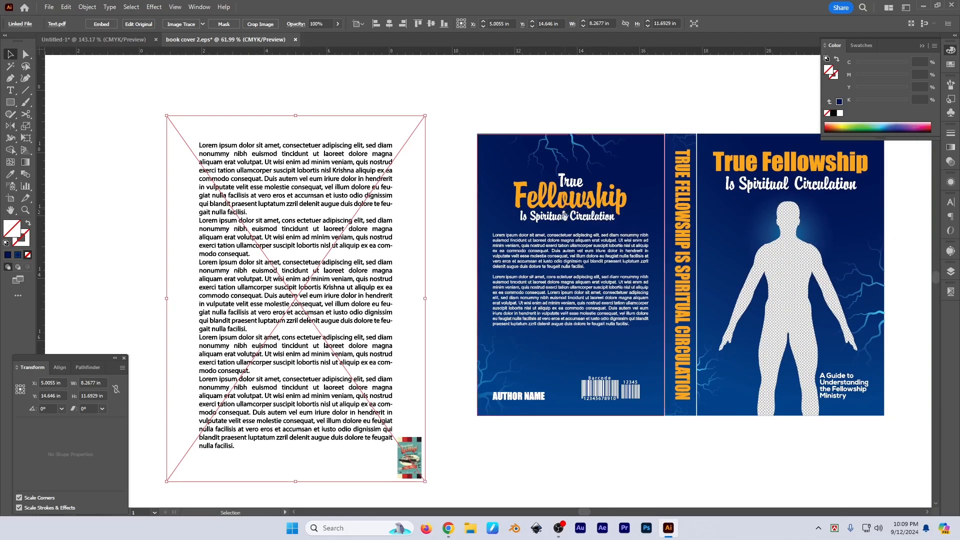
{"action": "scroll", "coordinate": [526, 189], "scroll_direction": "up", "scroll_amount": 5}
{"action": "scroll", "coordinate": [523, 181], "scroll_direction": "up", "scroll_amount": 3}
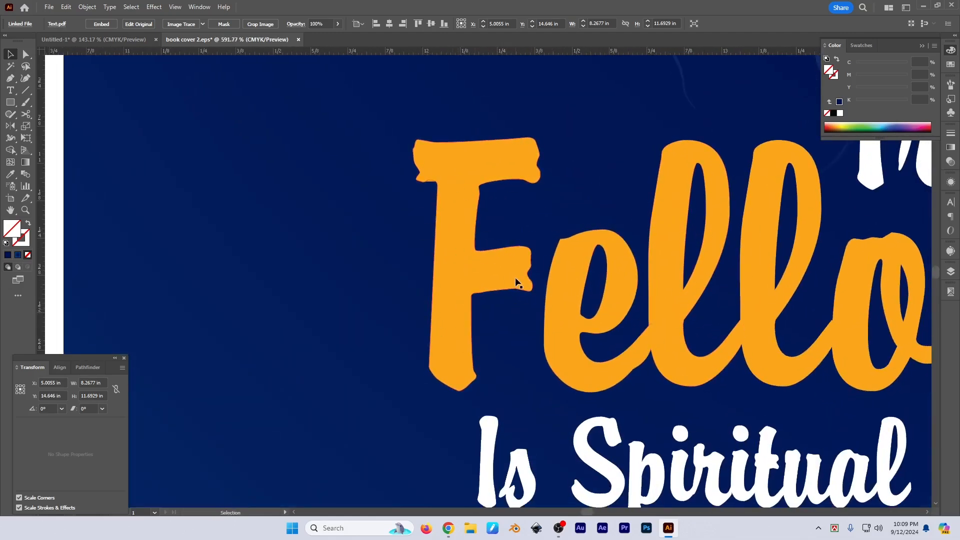
{"action": "key", "text": "ctrl+1"}
{"action": "scroll", "coordinate": [549, 263], "scroll_direction": "down", "scroll_amount": 3}
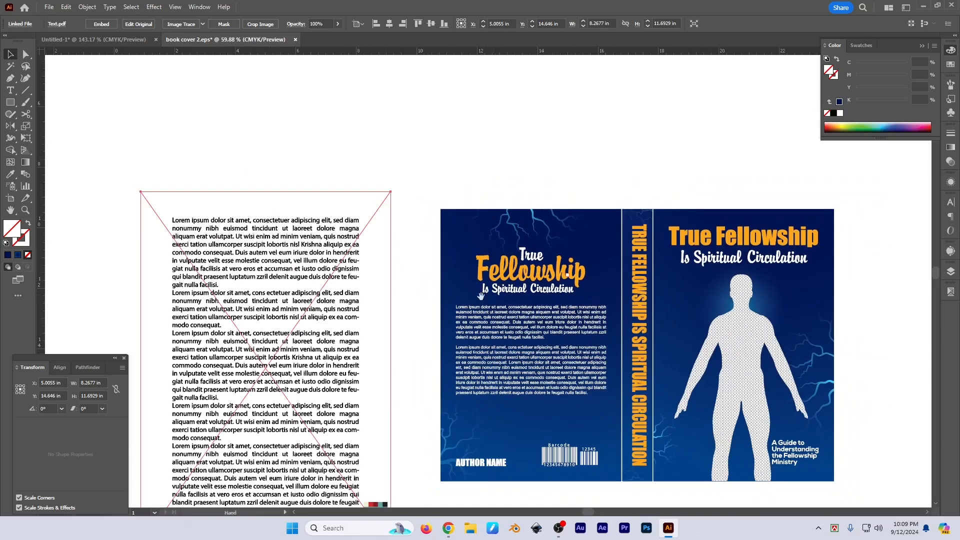
{"action": "left_click_drag", "start_coordinate": [487, 294], "coordinate": [485, 291]}
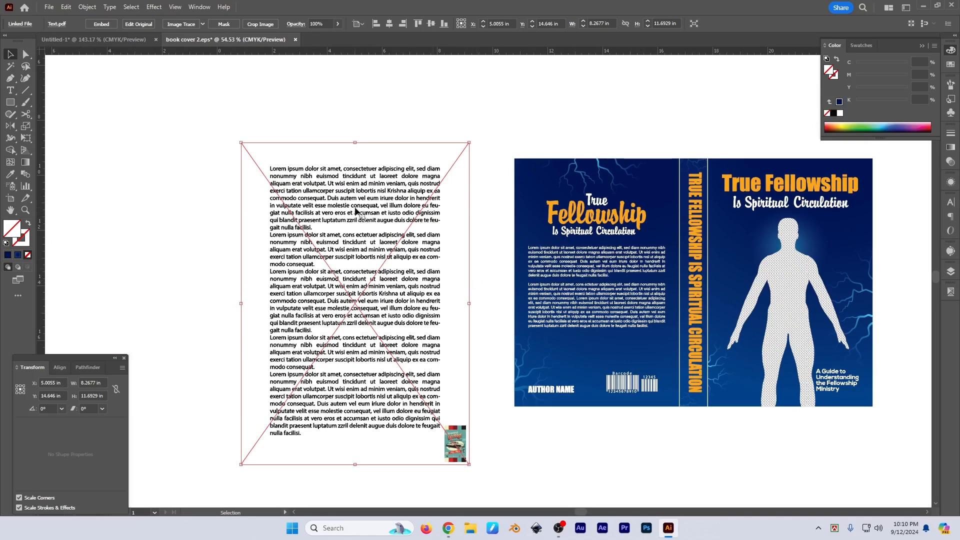
Step: Review the Flatten Transparency options for the placed PDF and close them without applying
{"action": "left_click", "coordinate": [87, 6]}
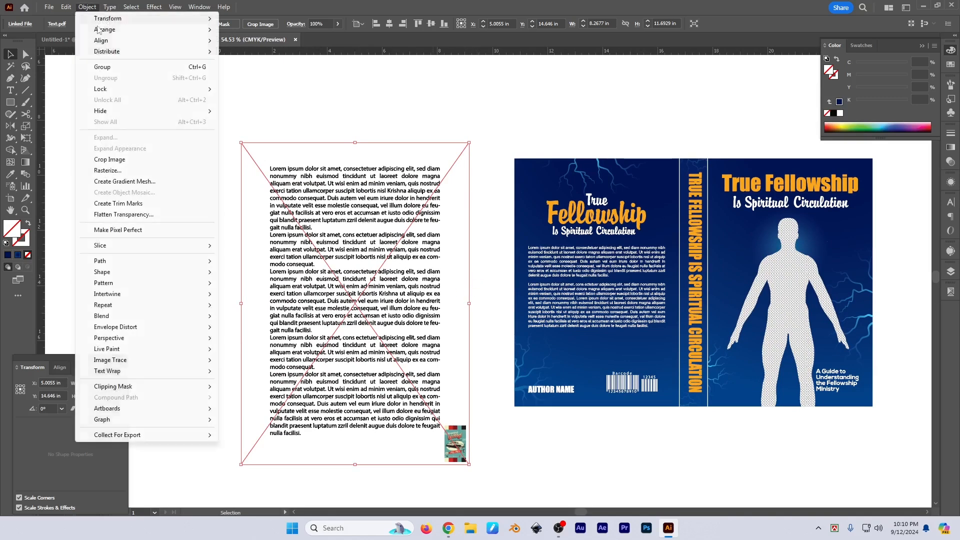
{"action": "left_click", "coordinate": [124, 215]}
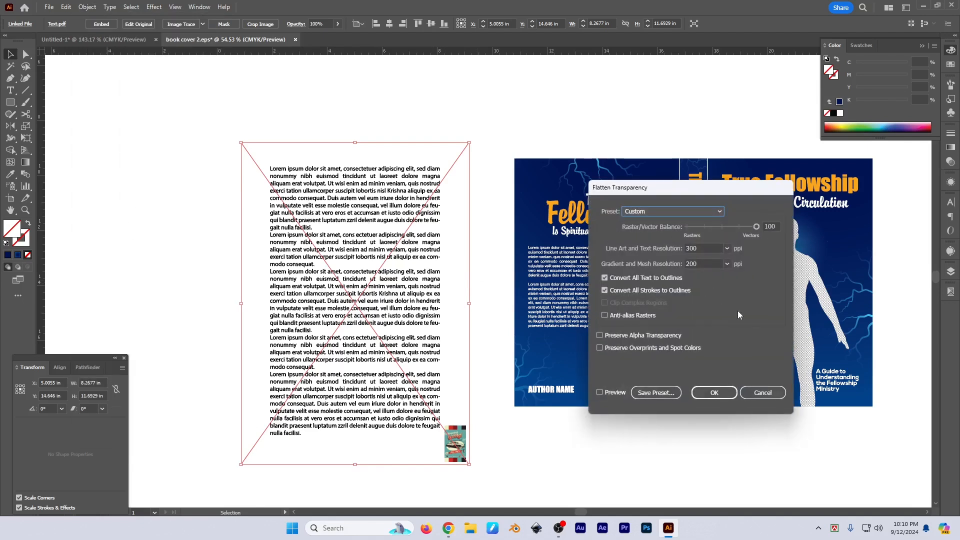
{"action": "left_click", "coordinate": [756, 392]}
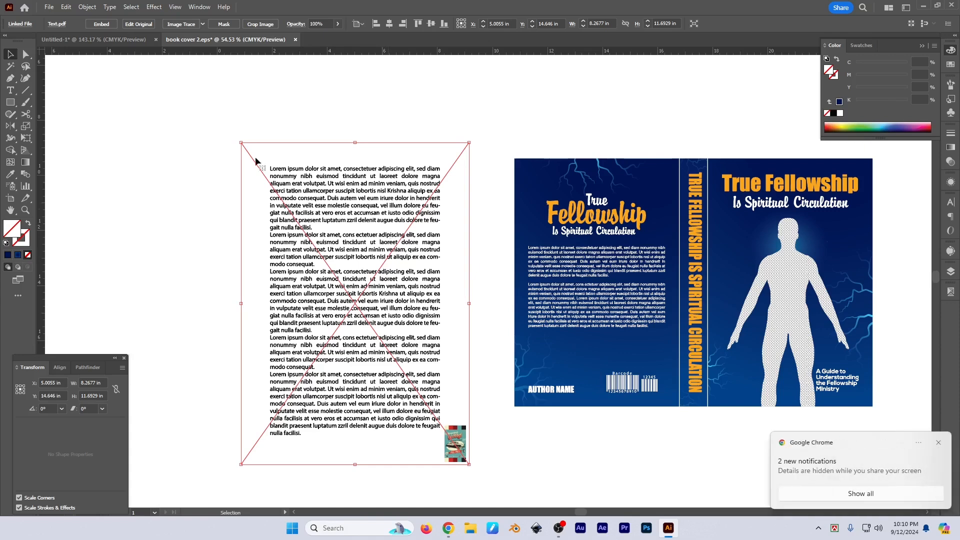
Step: Apply Make Pixel Perfect to the placed PDF page and deselect it
{"action": "left_click", "coordinate": [87, 7]}
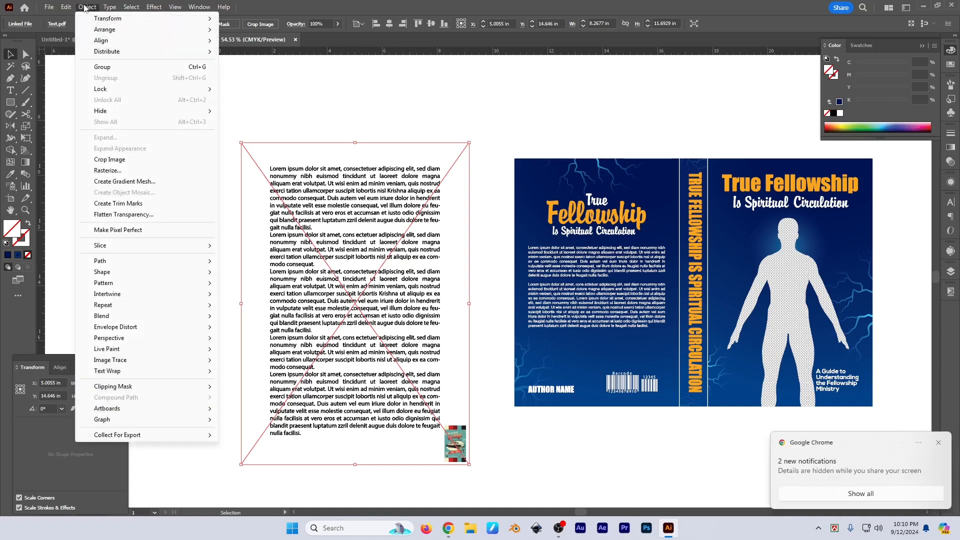
{"action": "left_click", "coordinate": [120, 231]}
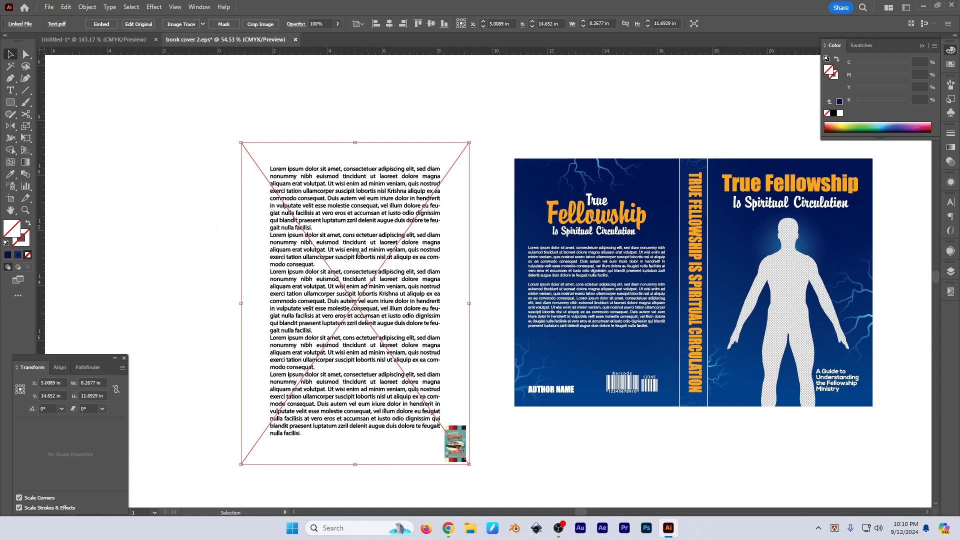
{"action": "scroll", "coordinate": [359, 253], "scroll_direction": "down", "scroll_amount": 2}
{"action": "left_click", "coordinate": [215, 129]}
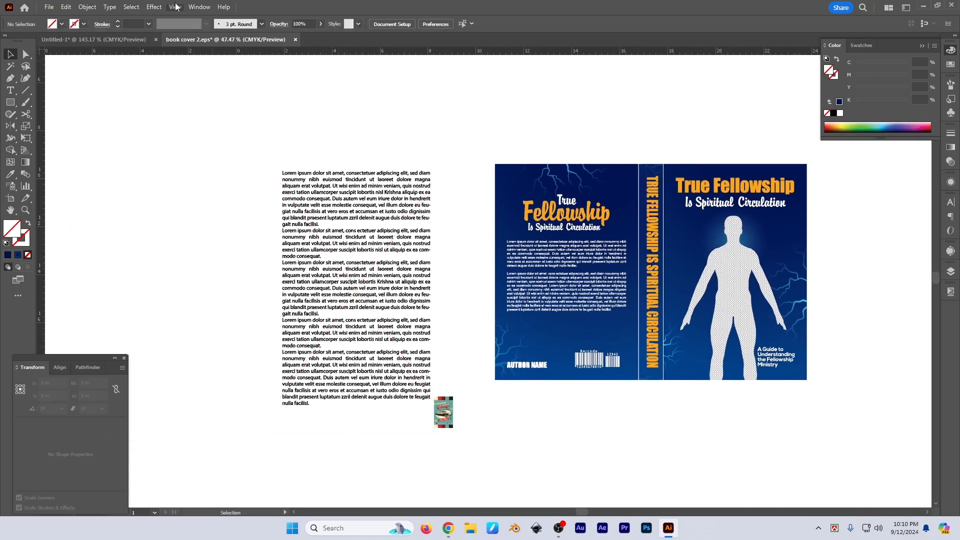
Step: Turn Snap to Pixel on and back off
{"action": "left_click", "coordinate": [175, 7]}
{"action": "mouse_move", "coordinate": [295, 396]}
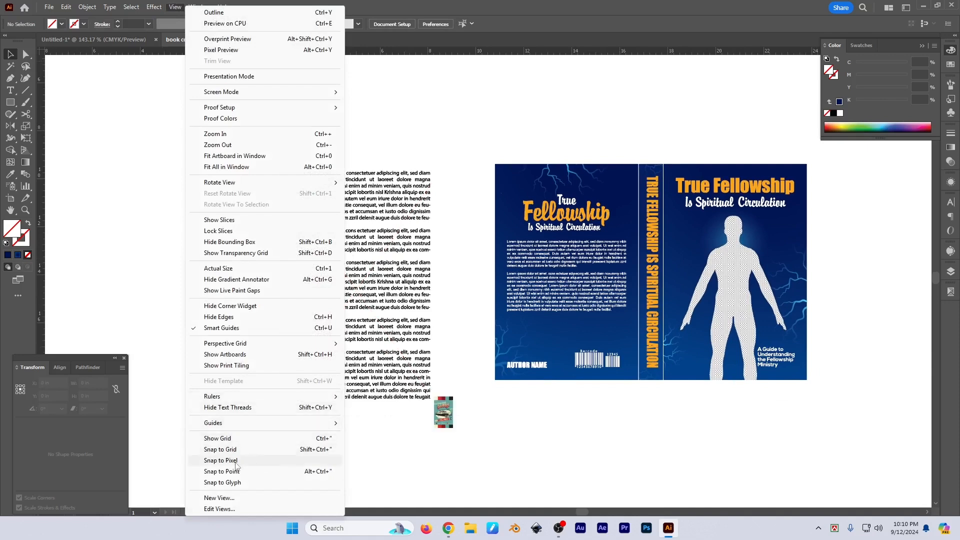
{"action": "left_click", "coordinate": [236, 461]}
{"action": "left_click", "coordinate": [174, 7]}
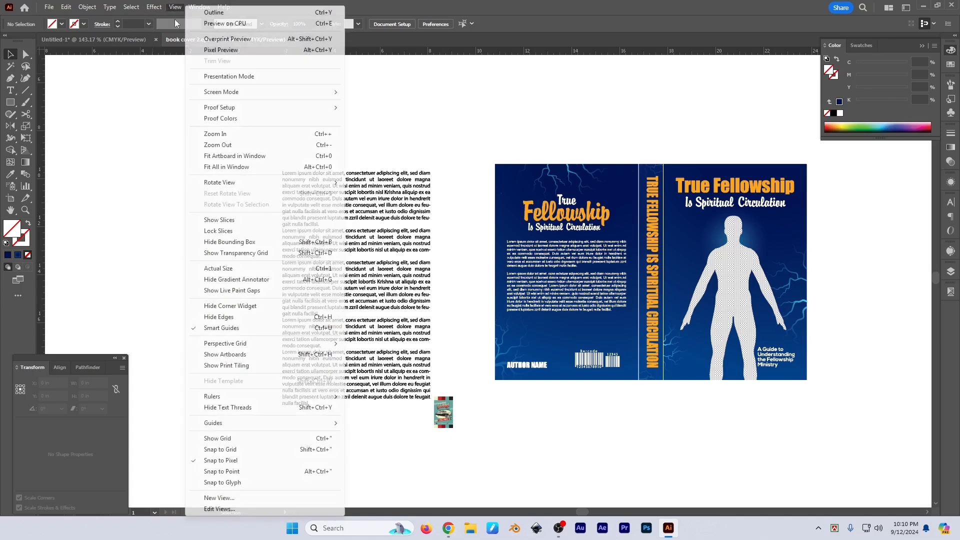
{"action": "left_click", "coordinate": [221, 461]}
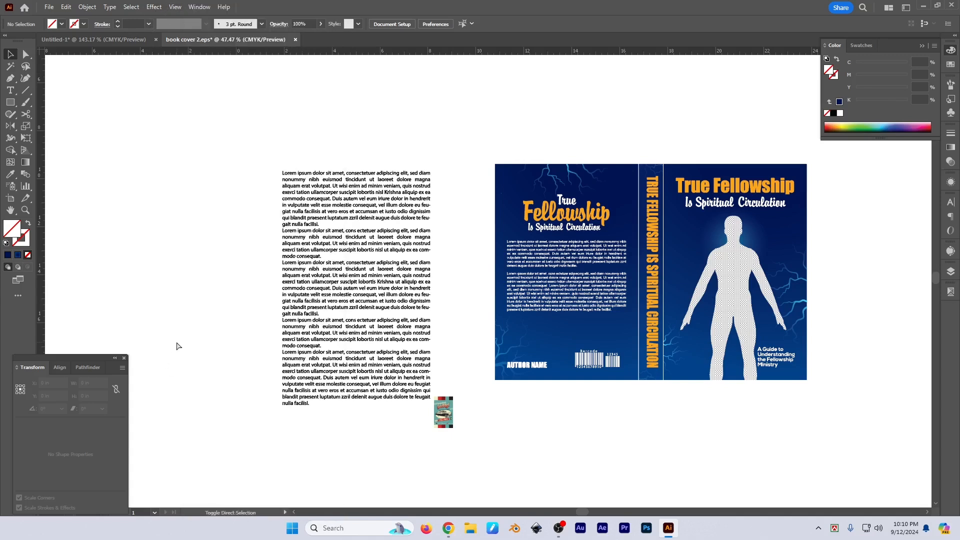
Step: Show the document grid behind the artwork
{"action": "key", "text": "shift+ctrl+d"}
{"action": "key", "text": "shift+ctrl+d"}
{"action": "key", "text": "ctrl+apostrophe"}
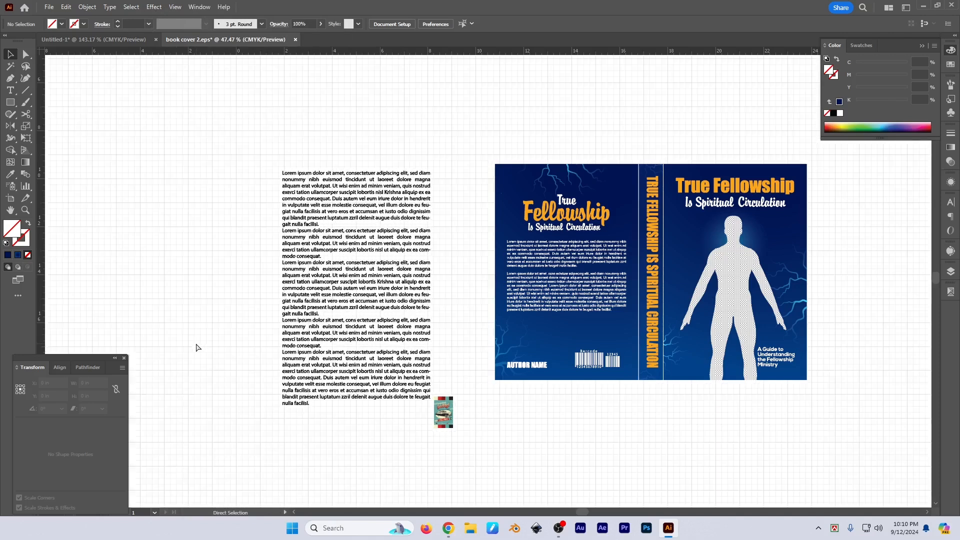
{"action": "key", "text": "space"}
{"action": "left_click_drag", "start_coordinate": [211, 251], "coordinate": [259, 244]}
Step: Look over the grid and snapping view options, including those for the Perspective Grid
{"action": "left_click", "coordinate": [176, 8]}
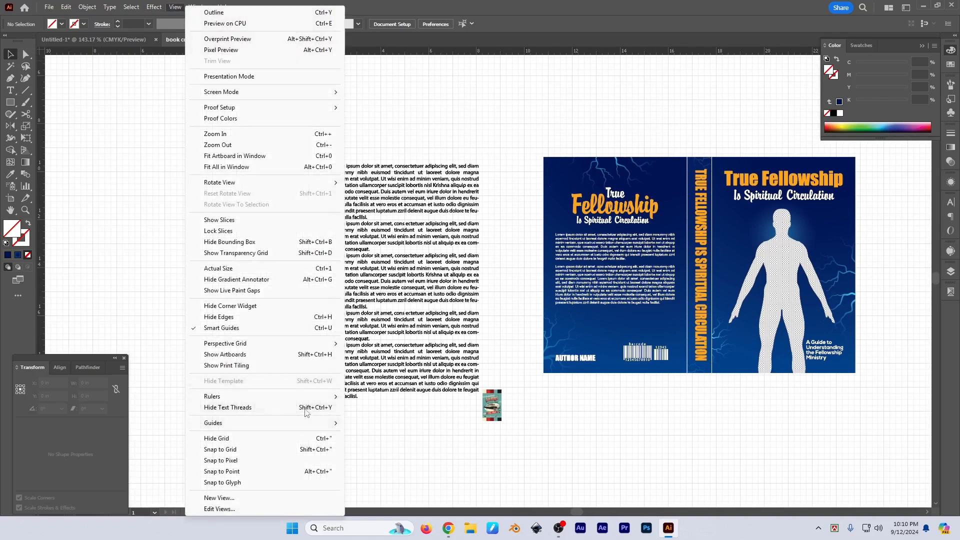
{"action": "mouse_move", "coordinate": [326, 424]}
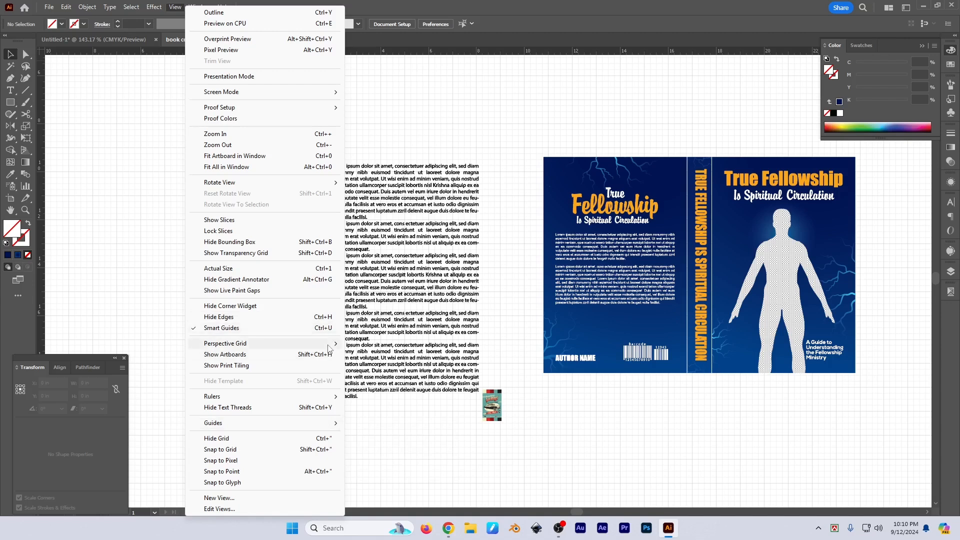
{"action": "mouse_move", "coordinate": [329, 349]}
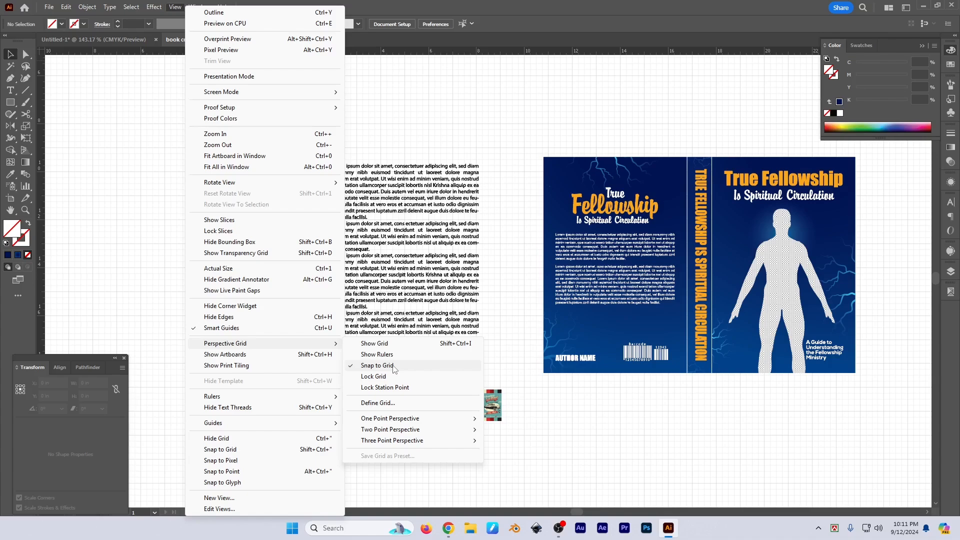
{"action": "left_click", "coordinate": [148, 194]}
Step: Draw a square about 1 in wide over one major grid cell and shift it slightly off the grid lines
{"action": "left_click_drag", "start_coordinate": [196, 247], "coordinate": [592, 319]}
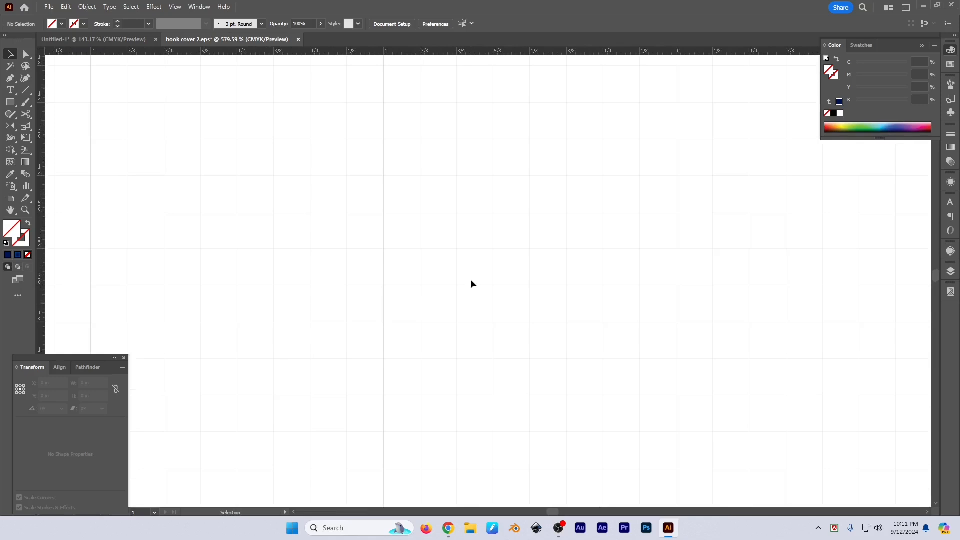
{"action": "mouse_move", "coordinate": [471, 280]}
{"action": "left_mouse_down"}
{"action": "mouse_move", "coordinate": [456, 262]}
{"action": "mouse_move", "coordinate": [485, 330]}
{"action": "mouse_move", "coordinate": [469, 297]}
{"action": "left_mouse_up"}
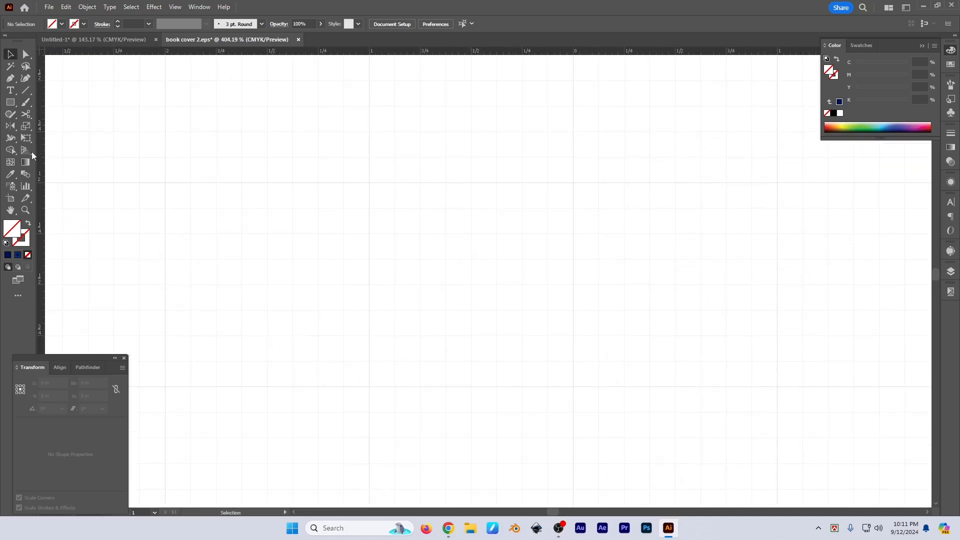
{"action": "left_click", "coordinate": [10, 102]}
{"action": "left_click_drag", "start_coordinate": [369, 182], "coordinate": [574, 387]}
{"action": "key", "text": "v"}
{"action": "left_click_drag", "start_coordinate": [473, 285], "coordinate": [483, 294]}
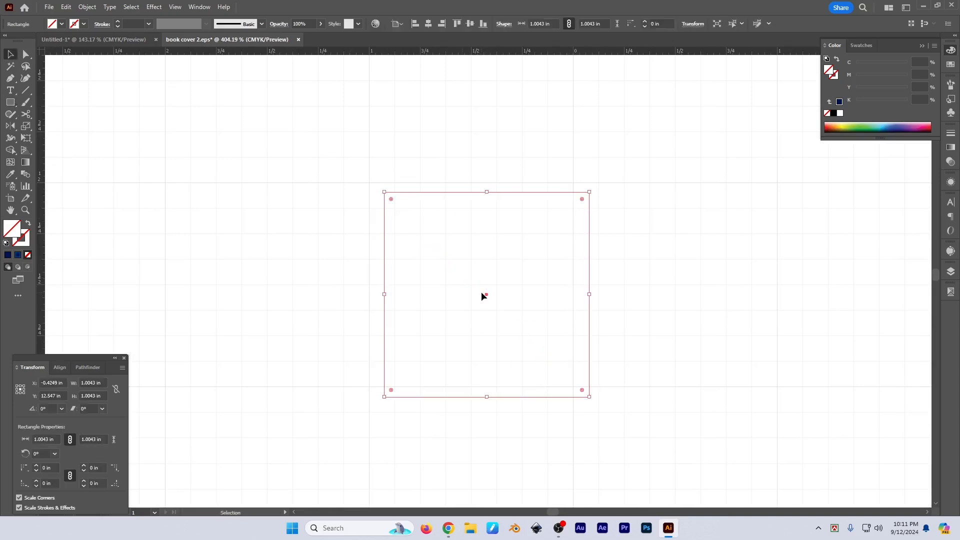
Step: Give the square a black fill with no stroke and move it further off the grid lines
{"action": "key", "text": "d"}
{"action": "key", "text": "shift+x"}
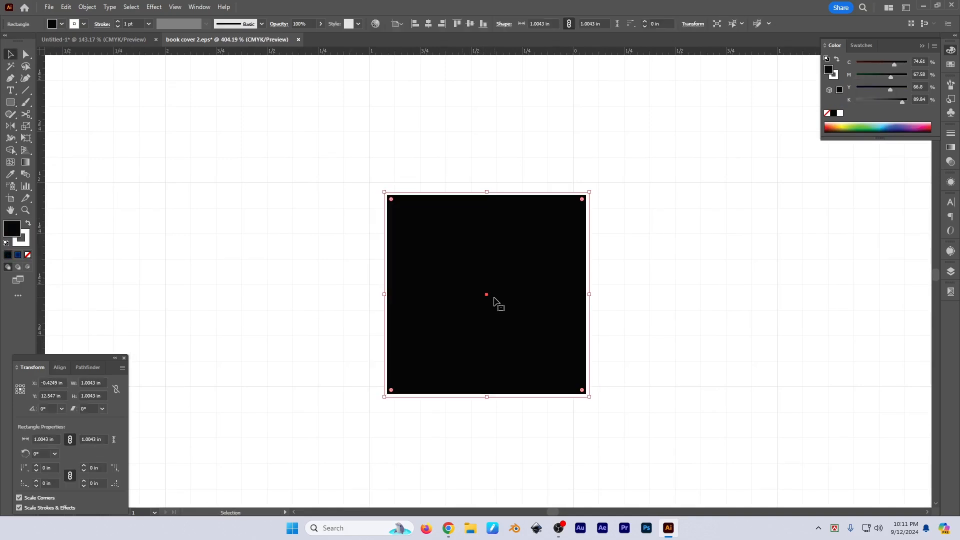
{"action": "key", "text": "/"}
{"action": "key", "text": "x"}
{"action": "left_click_drag", "start_coordinate": [489, 259], "coordinate": [518, 298]}
{"action": "left_click_drag", "start_coordinate": [480, 234], "coordinate": [490, 254]}
{"action": "left_click_drag", "start_coordinate": [485, 291], "coordinate": [485, 287]}
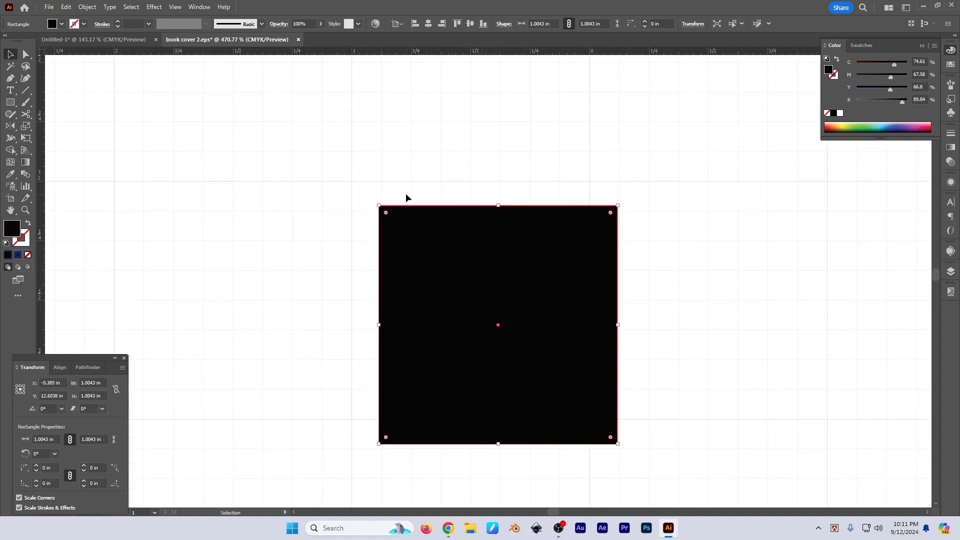
Step: Try Make Pixel Perfect on the black square, check its corner against the grid, and delete the square
{"action": "left_click", "coordinate": [83, 10]}
{"action": "left_click", "coordinate": [133, 229]}
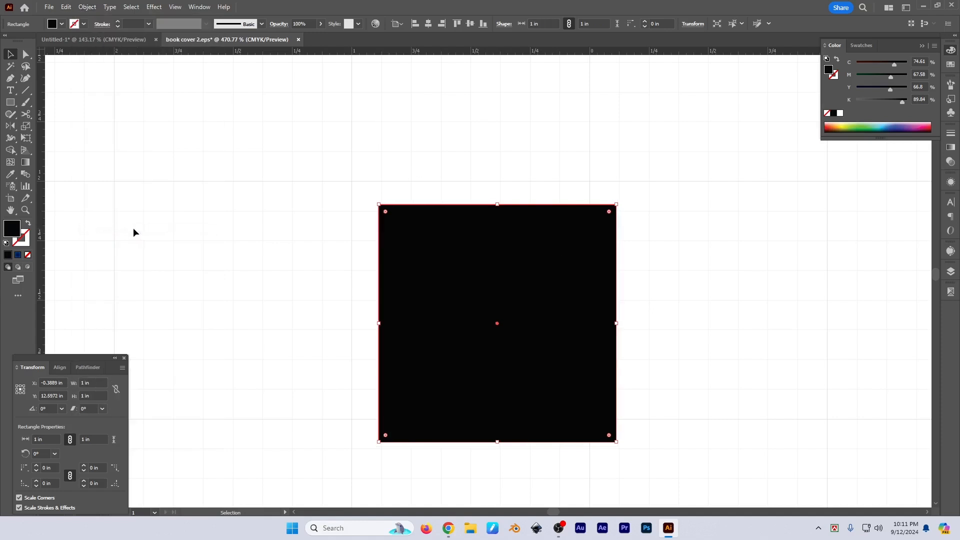
{"action": "left_click_drag", "start_coordinate": [384, 201], "coordinate": [484, 246]}
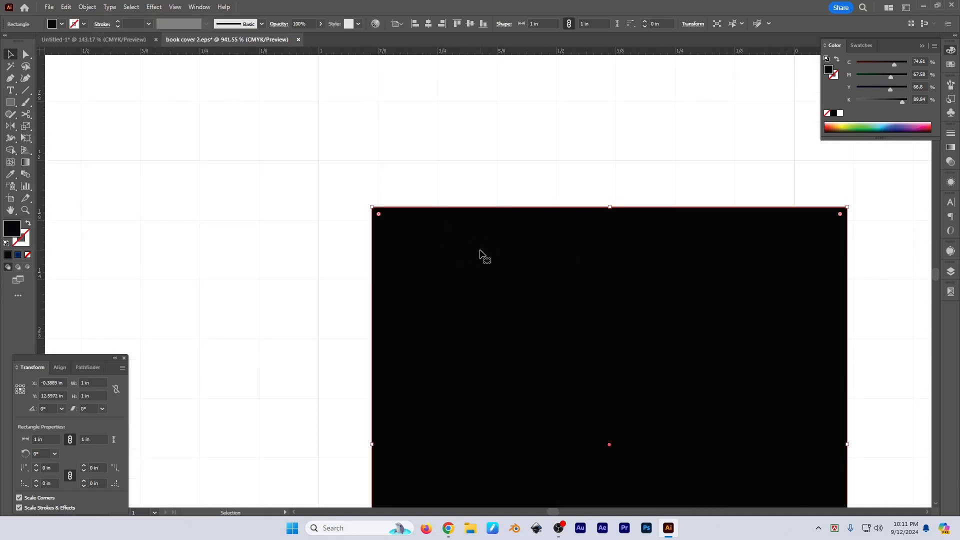
{"action": "key", "text": "Delete"}
Step: Draw a new black square about 1 in wide over one major grid cell and nudge it off the grid lines
{"action": "left_click_drag", "start_coordinate": [511, 279], "coordinate": [581, 287]}
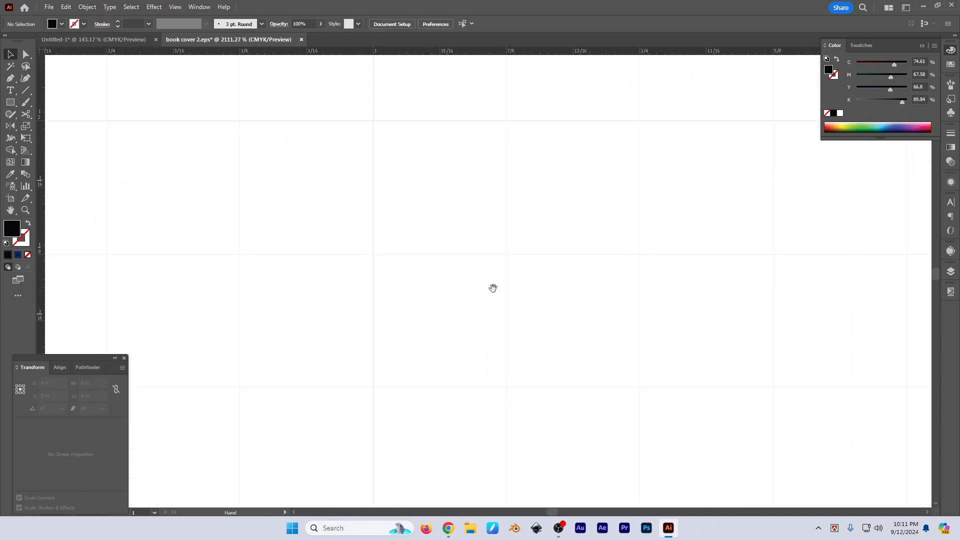
{"action": "left_click_drag", "start_coordinate": [529, 261], "coordinate": [302, 253]}
{"action": "left_click_drag", "start_coordinate": [549, 247], "coordinate": [384, 194]}
{"action": "left_click_drag", "start_coordinate": [493, 244], "coordinate": [509, 242]}
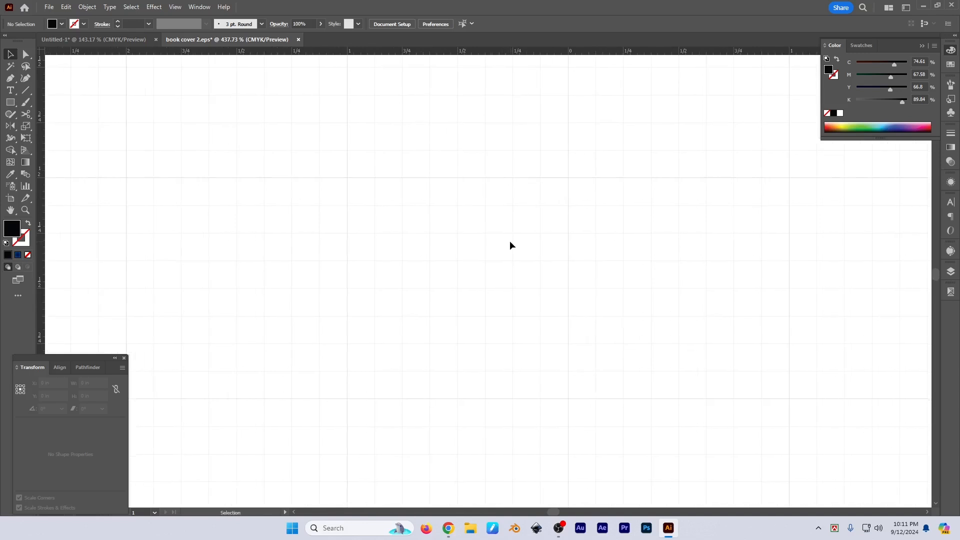
{"action": "key", "text": "m"}
{"action": "left_click_drag", "start_coordinate": [348, 178], "coordinate": [569, 399]}
{"action": "key", "text": "v"}
{"action": "left_click_drag", "start_coordinate": [377, 204], "coordinate": [382, 210]}
{"action": "left_click_drag", "start_coordinate": [365, 195], "coordinate": [415, 212]}
Step: Apply Make Pixel Perfect to the new black square
{"action": "left_click", "coordinate": [87, 7]}
{"action": "left_click", "coordinate": [118, 230]}
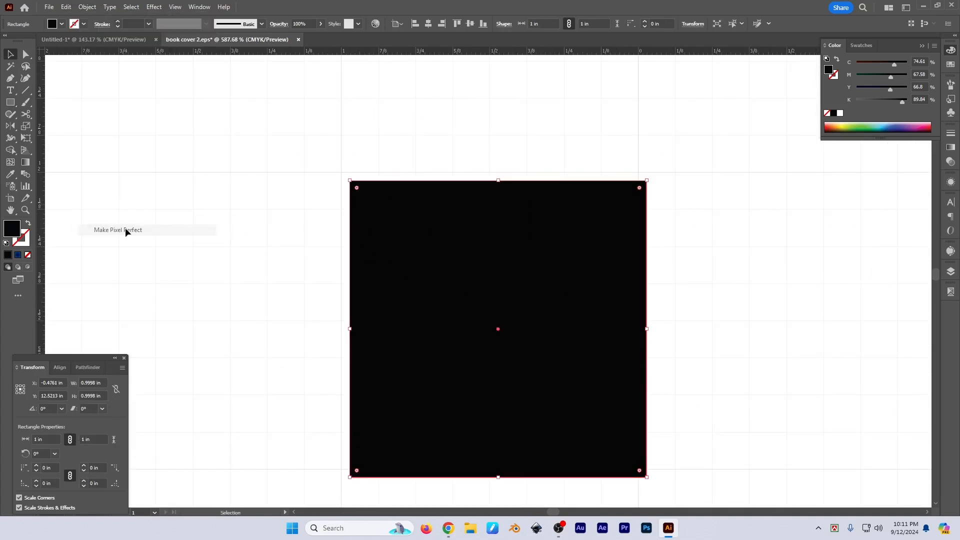
{"action": "left_click_drag", "start_coordinate": [671, 377], "coordinate": [684, 373]}
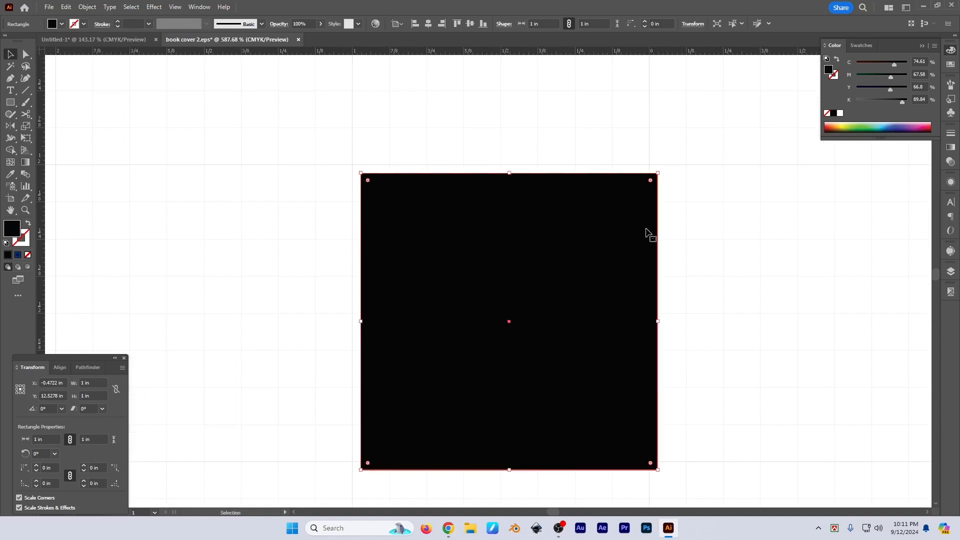
Step: Nudge the black square slightly off the grid intersection and apply Make Pixel Perfect to it twice
{"action": "left_click_drag", "start_coordinate": [349, 159], "coordinate": [443, 221]}
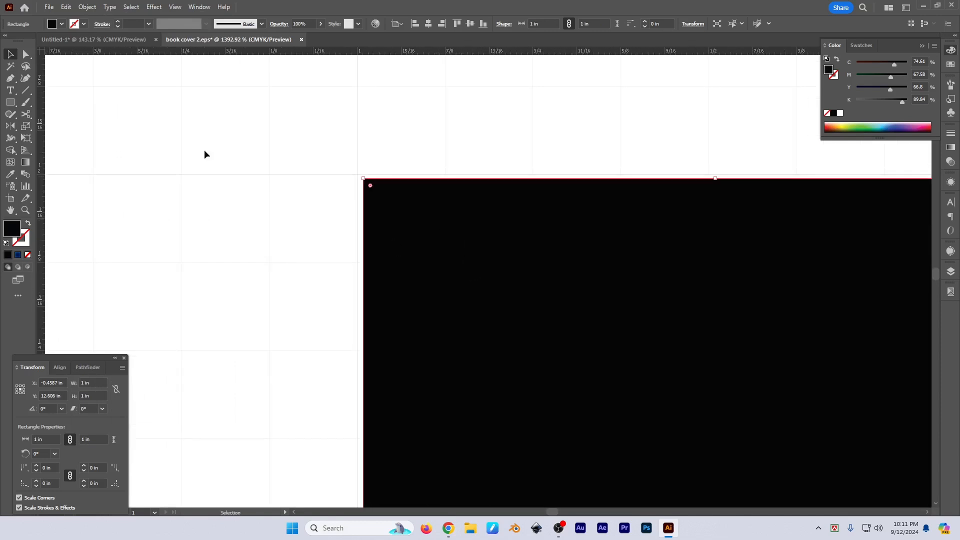
{"action": "left_click", "coordinate": [87, 6]}
{"action": "left_click", "coordinate": [132, 230]}
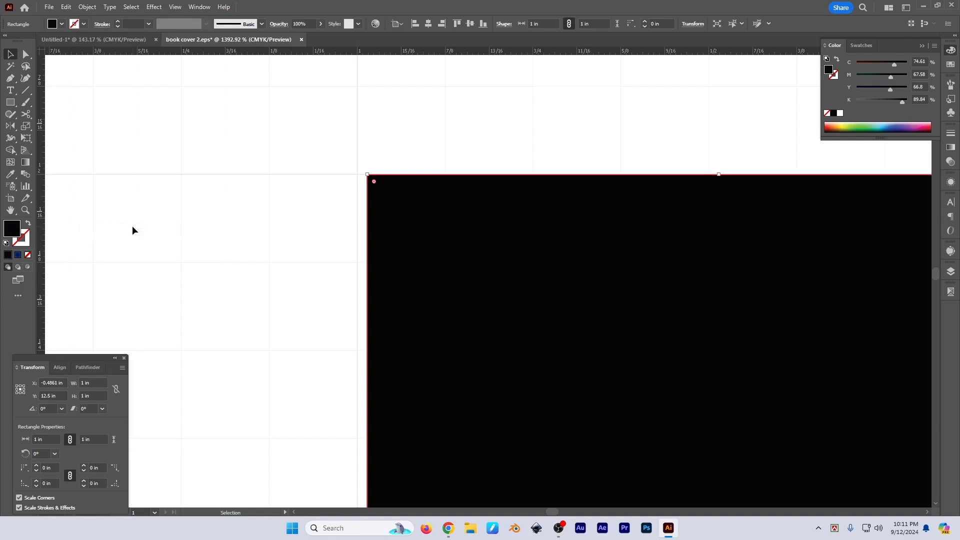
{"action": "left_click", "coordinate": [87, 7]}
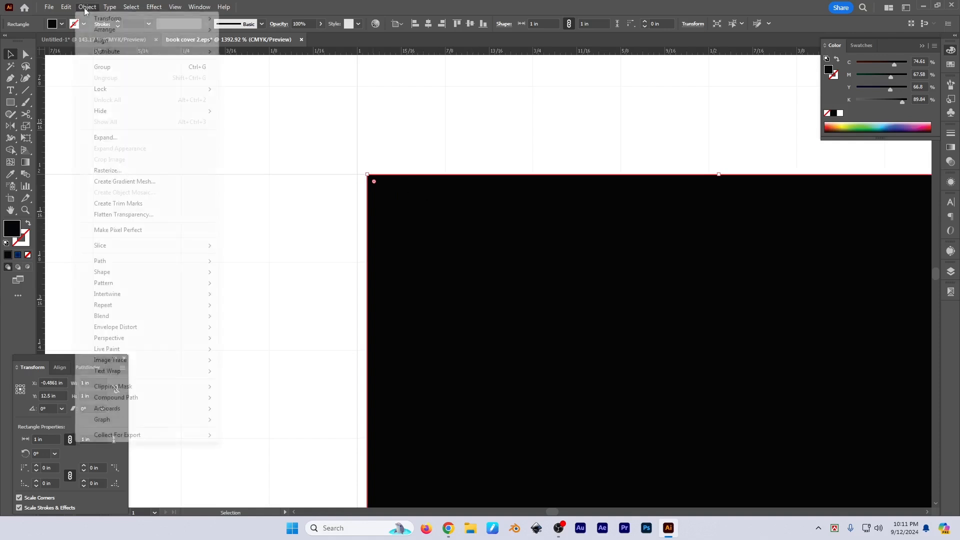
{"action": "left_click", "coordinate": [117, 229]}
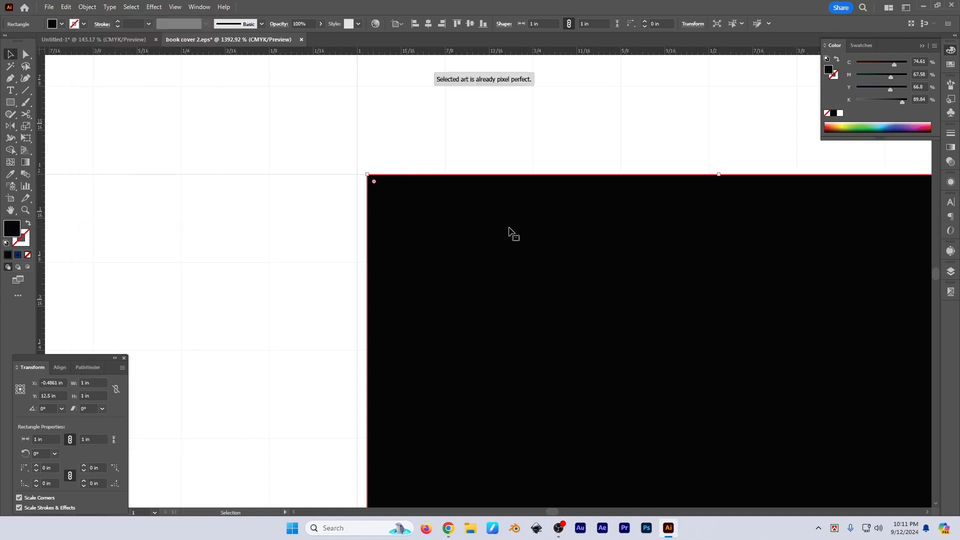
Step: Delete the black square and return to the book cover artwork with the grid hidden
{"action": "scroll", "coordinate": [510, 230], "scroll_direction": "down", "scroll_amount": 6}
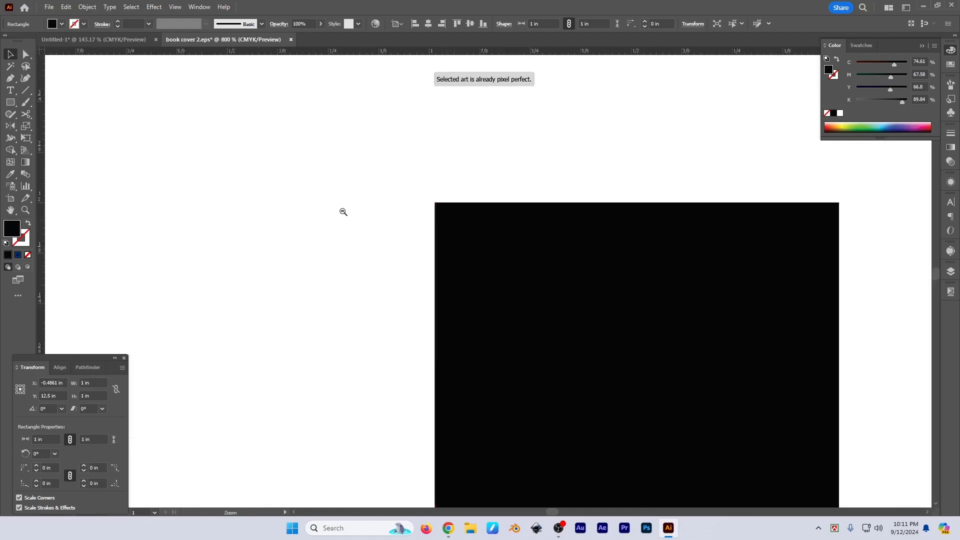
{"action": "key", "text": "Delete"}
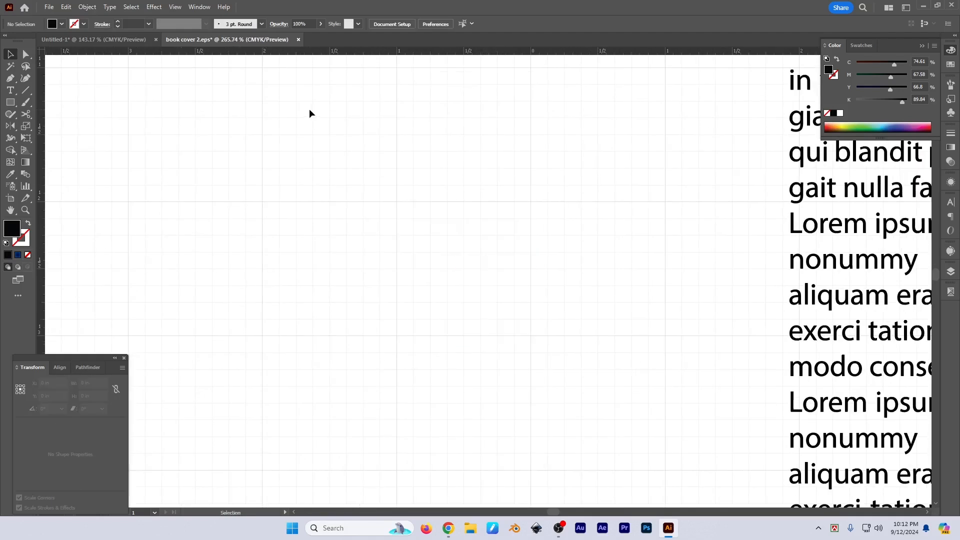
{"action": "key", "text": "ctrl+0"}
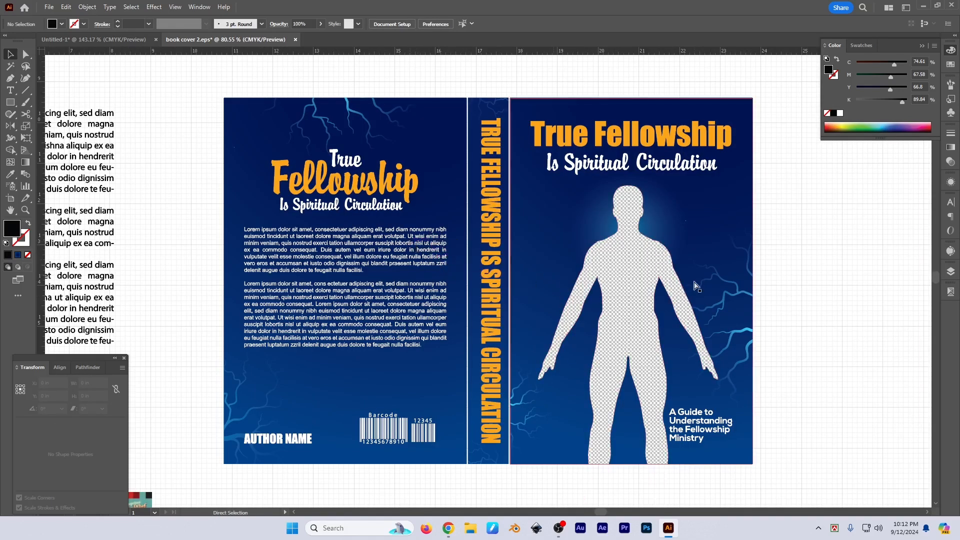
{"action": "left_click_drag", "start_coordinate": [602, 312], "coordinate": [556, 315]}
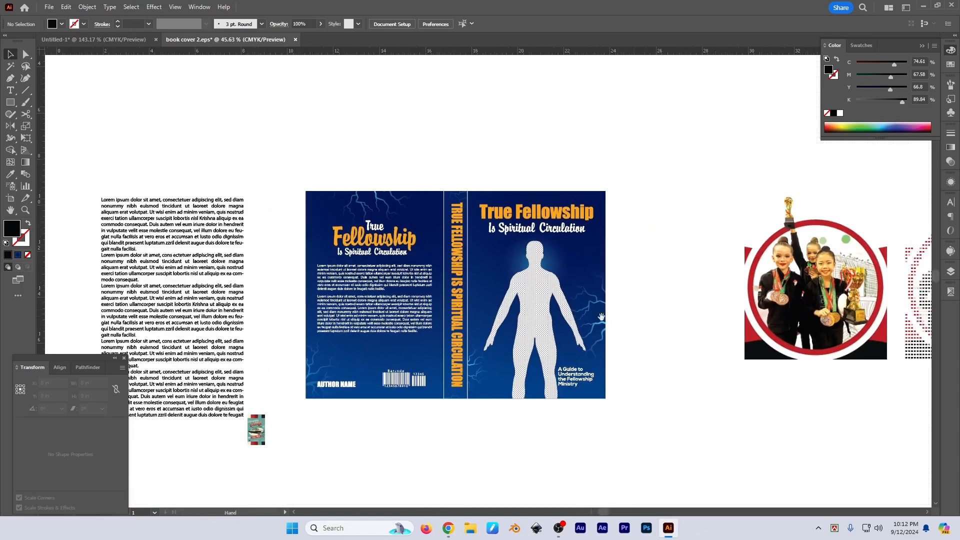
{"action": "left_click_drag", "start_coordinate": [648, 270], "coordinate": [670, 282]}
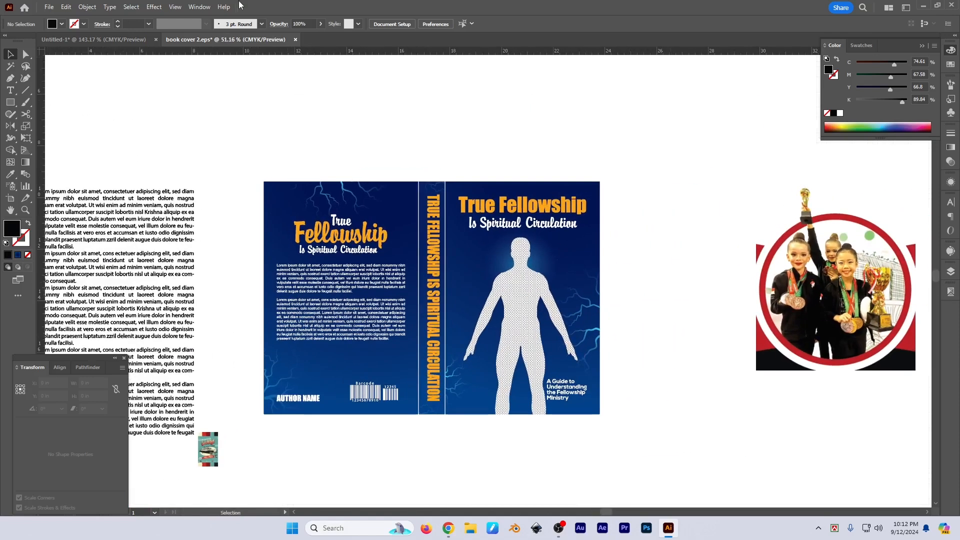
Step: Turn Snap to Point on and switch it off again
{"action": "left_click", "coordinate": [174, 7]}
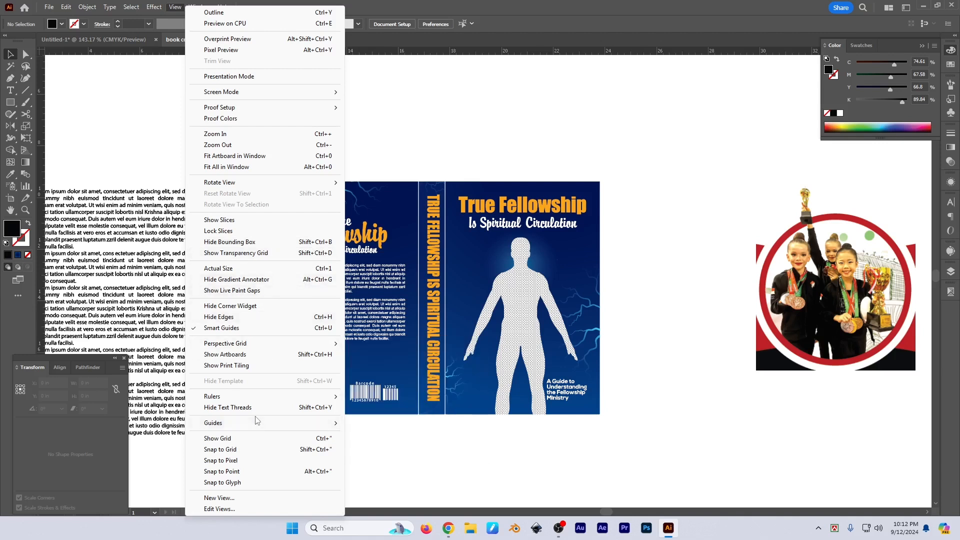
{"action": "left_click", "coordinate": [287, 472]}
{"action": "left_click", "coordinate": [174, 8]}
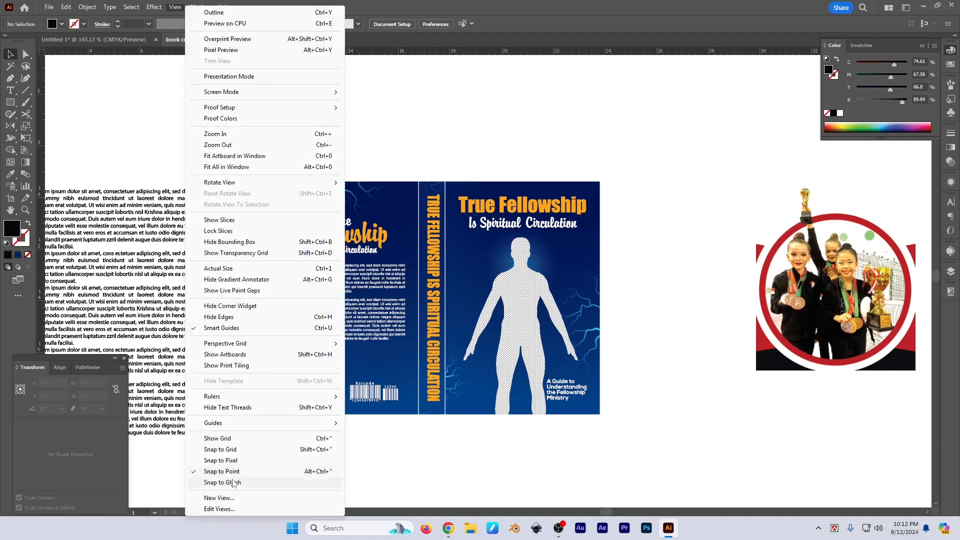
{"action": "left_click", "coordinate": [235, 471]}
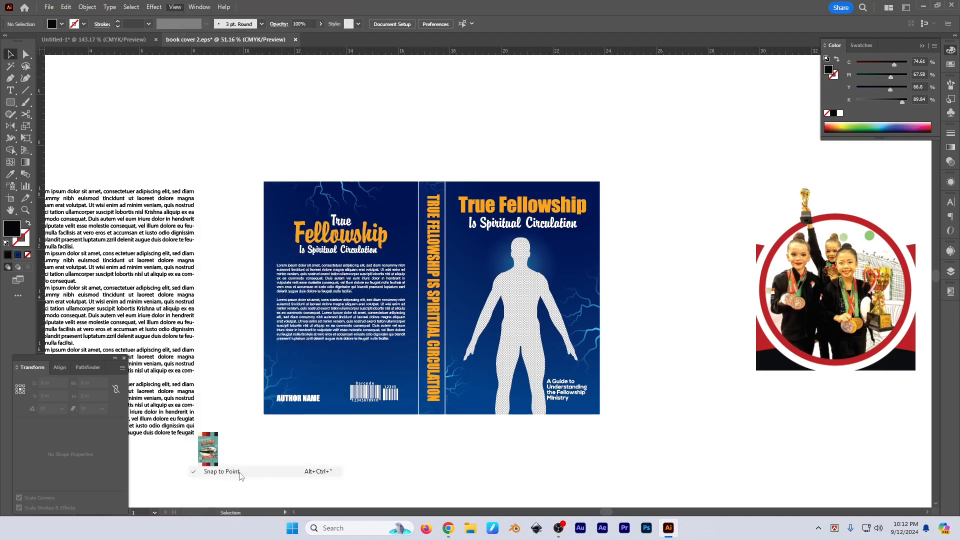
{"action": "left_click", "coordinate": [174, 7]}
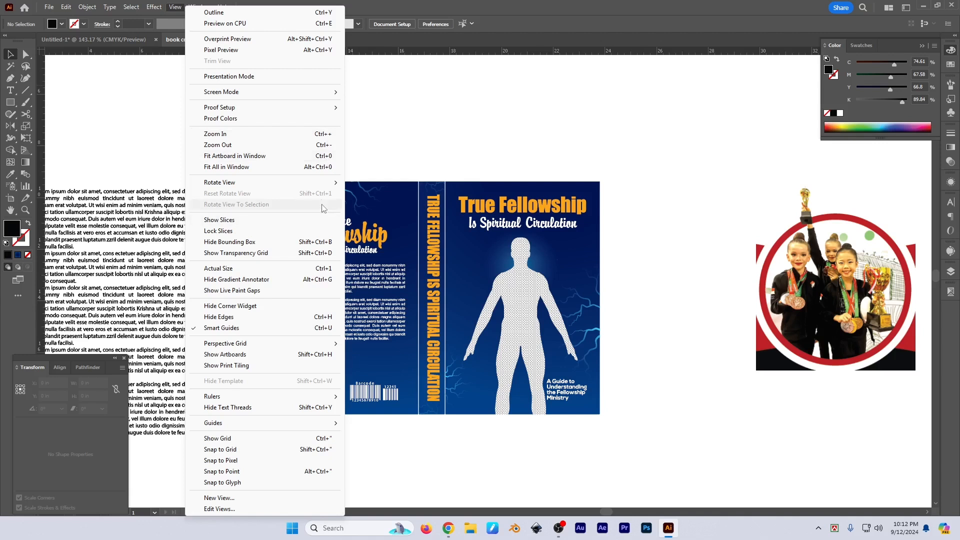
{"action": "mouse_move", "coordinate": [321, 185]}
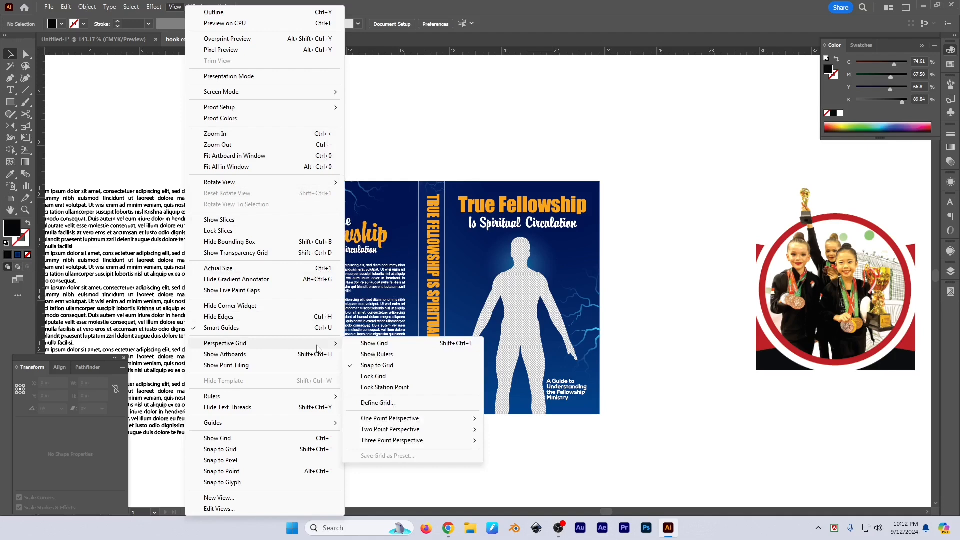
{"action": "mouse_move", "coordinate": [468, 433]}
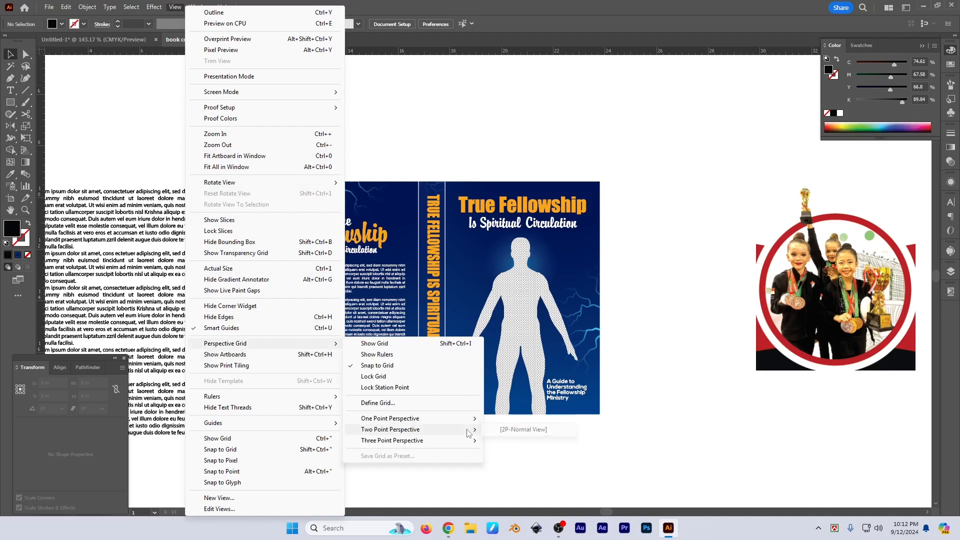
{"action": "left_click", "coordinate": [721, 408]}
{"action": "scroll", "coordinate": [669, 388], "scroll_direction": "down", "scroll_amount": 1}
{"action": "left_click", "coordinate": [87, 7]}
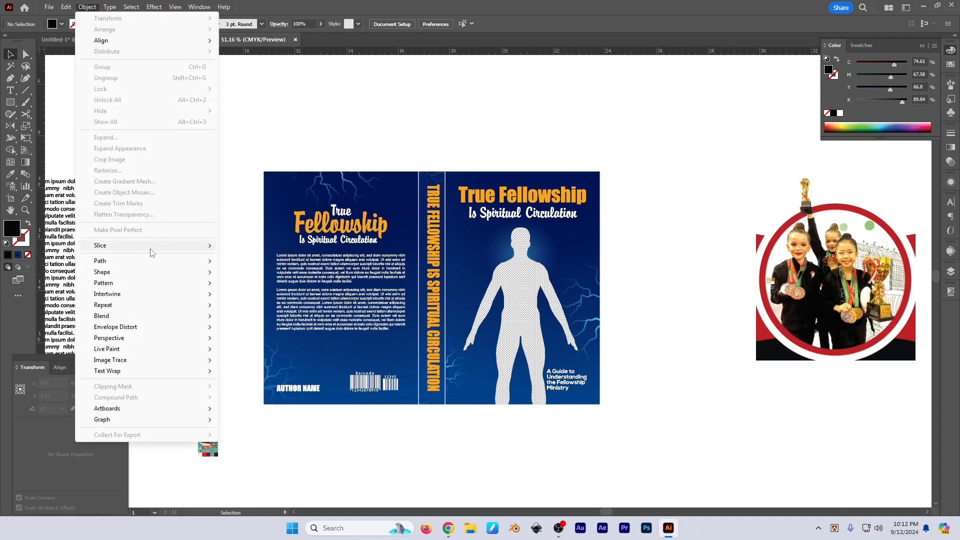
{"action": "left_click", "coordinate": [308, 117]}
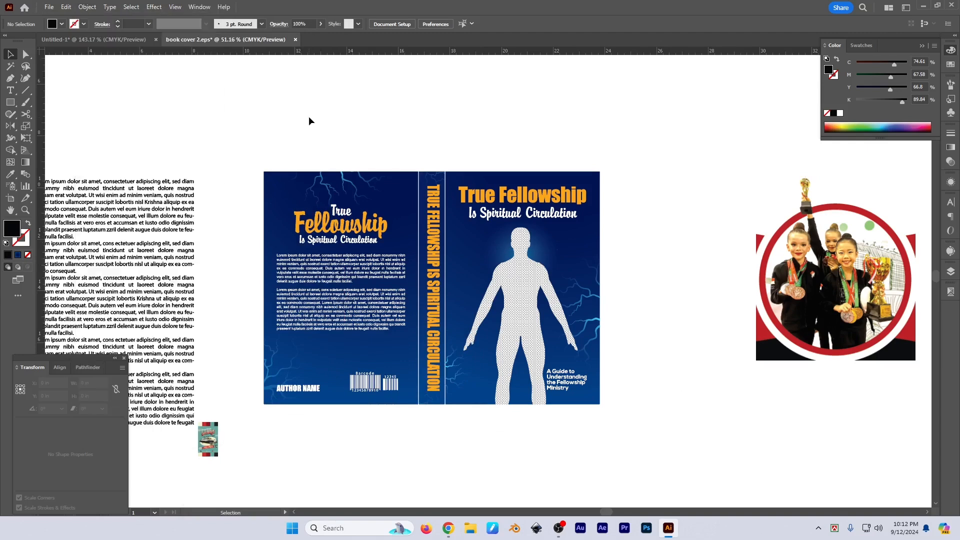
Step: Show the grid and draw a black rectangle about 3.64 in wide and 5.66 in high above the front cover
{"action": "left_click_drag", "start_coordinate": [299, 128], "coordinate": [351, 129]}
{"action": "key", "text": "ctrl+apostrophe"}
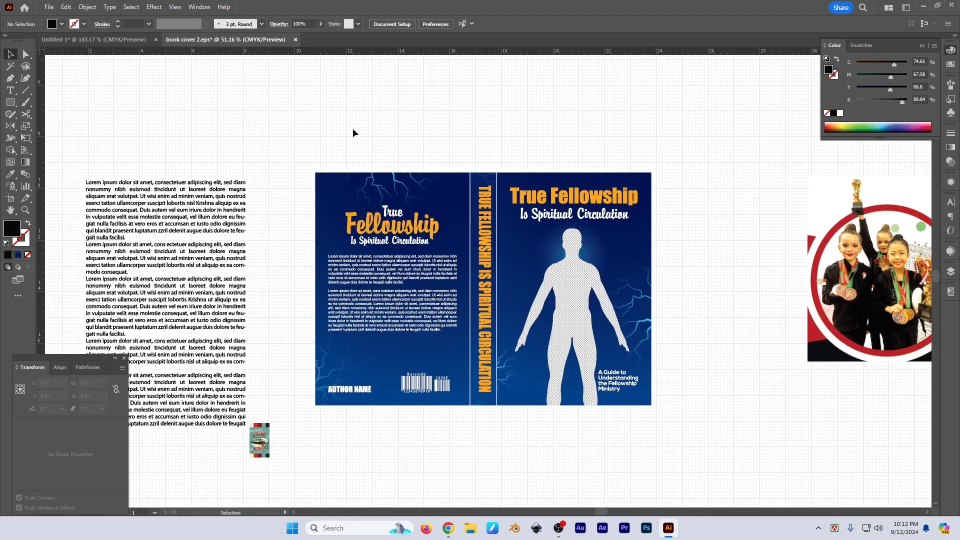
{"action": "left_click_drag", "start_coordinate": [442, 130], "coordinate": [336, 235]}
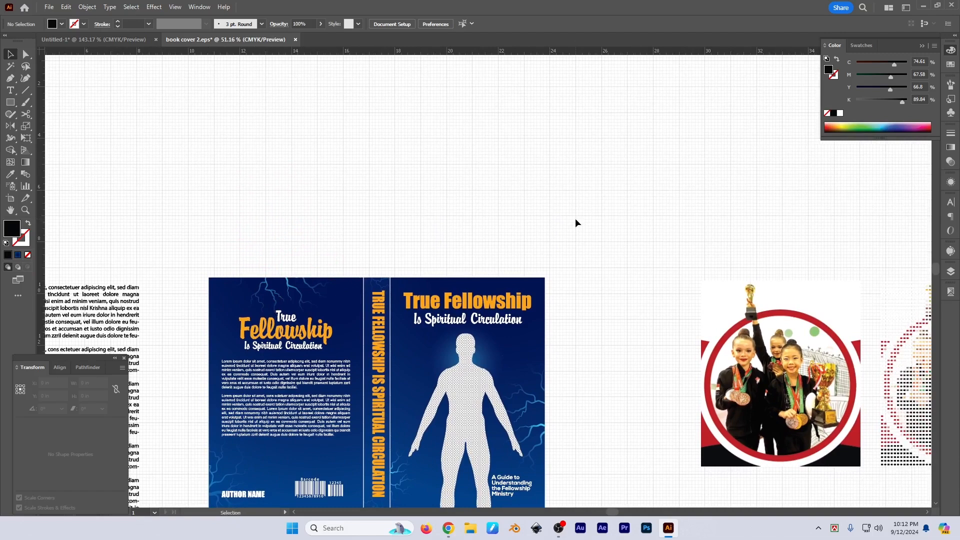
{"action": "key", "text": "m"}
{"action": "left_click_drag", "start_coordinate": [515, 117], "coordinate": [608, 263]}
{"action": "key", "text": "v"}
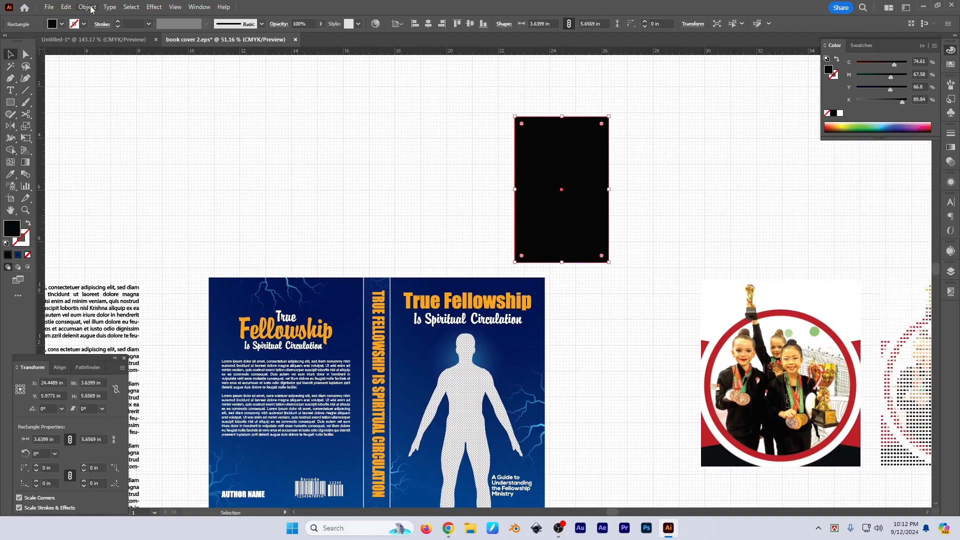
Step: Apply Make Pixel Perfect twice to the black rectangle above the front cover
{"action": "left_click", "coordinate": [87, 7]}
{"action": "left_click", "coordinate": [120, 231]}
{"action": "left_click", "coordinate": [88, 7]}
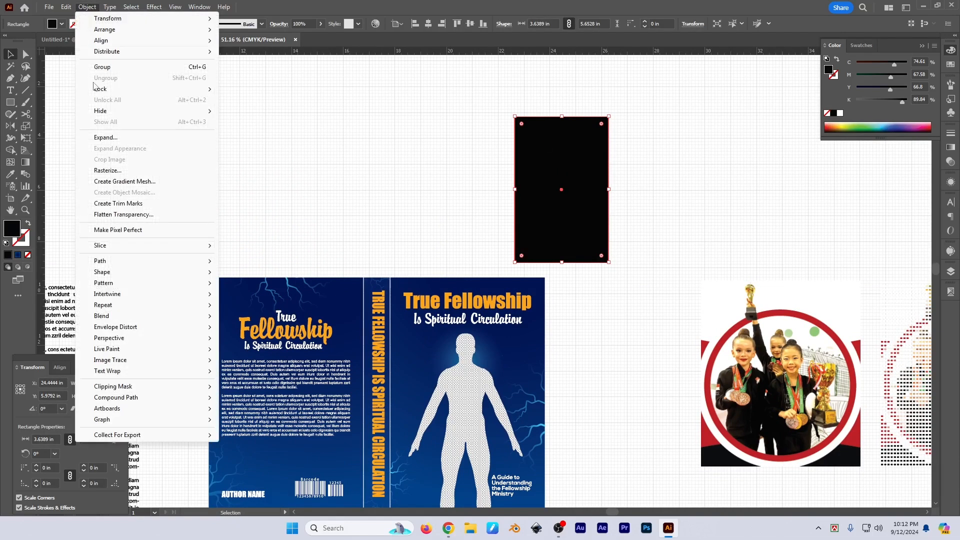
{"action": "left_click", "coordinate": [118, 231]}
Step: Move the black rectangle further left above the front cover and delete it
{"action": "left_click", "coordinate": [647, 145]}
{"action": "scroll", "coordinate": [647, 146], "scroll_direction": "up", "scroll_amount": 1}
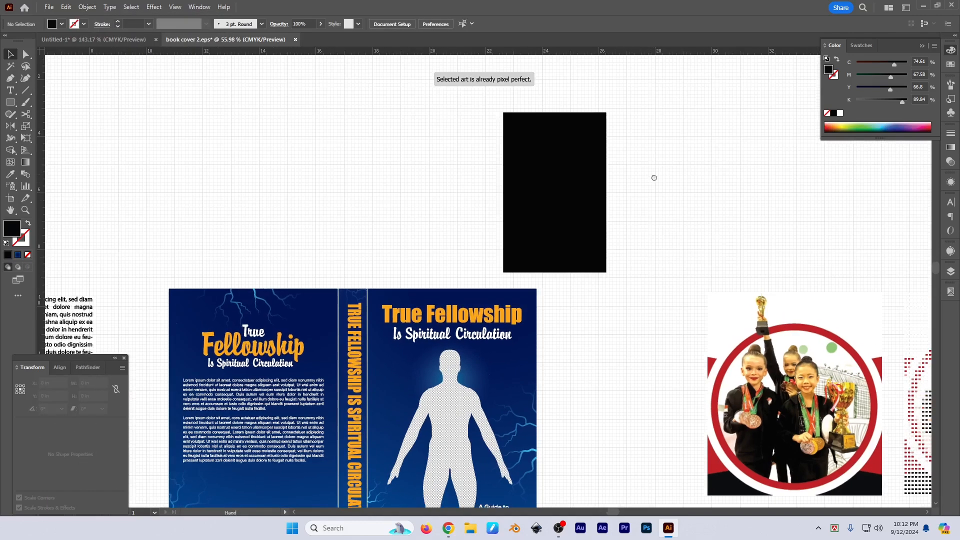
{"action": "left_click_drag", "start_coordinate": [654, 178], "coordinate": [658, 189]}
{"action": "left_click_drag", "start_coordinate": [601, 187], "coordinate": [508, 178]}
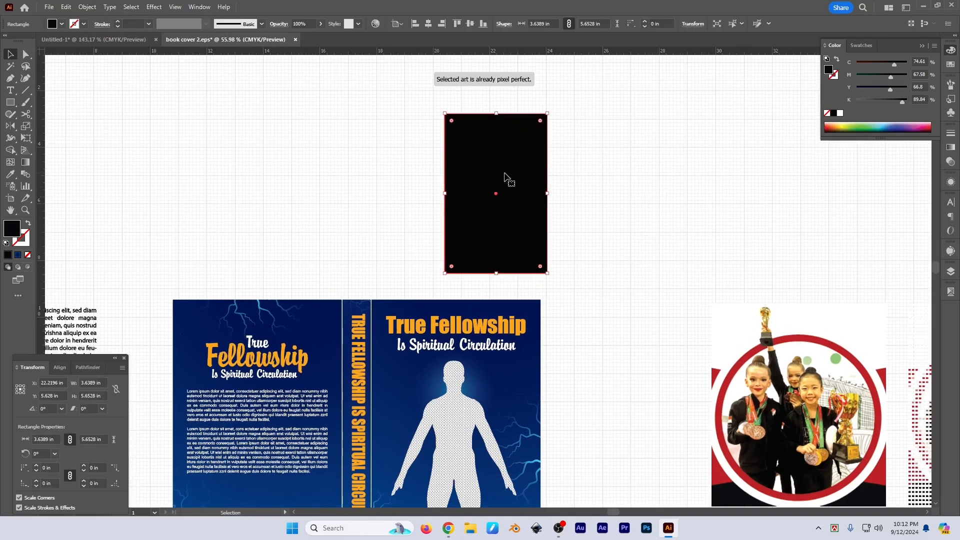
{"action": "key", "text": "Delete"}
Step: Undo the rectangle's deletion, hide the grid, and delete the rectangle again
{"action": "left_click", "coordinate": [86, 7]}
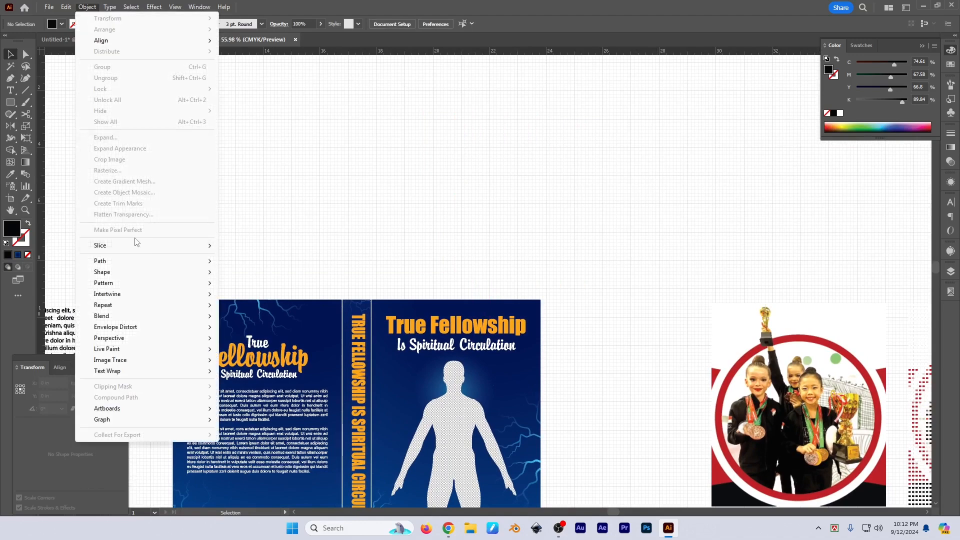
{"action": "left_click", "coordinate": [472, 235]}
{"action": "scroll", "coordinate": [525, 235], "scroll_direction": "left", "scroll_amount": 1}
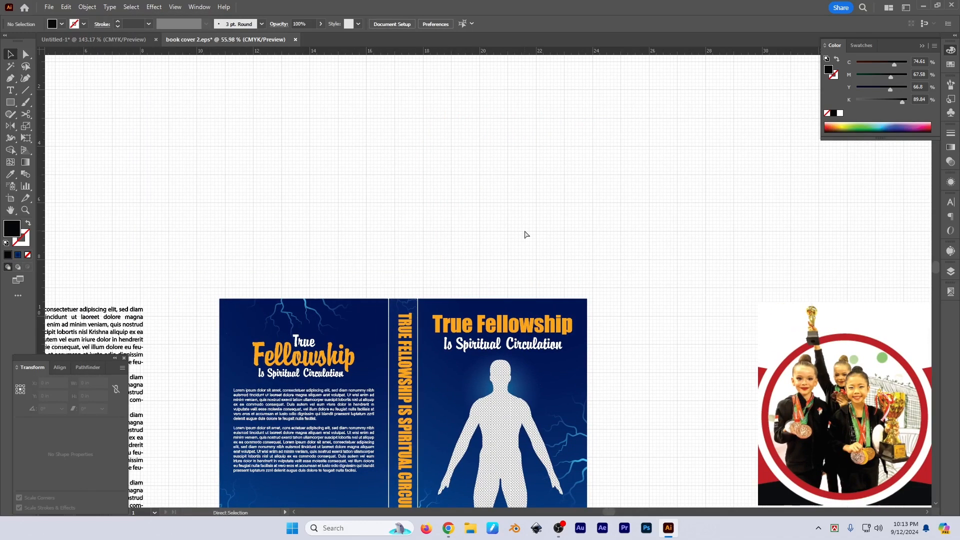
{"action": "key", "text": "ctrl+z"}
{"action": "scroll", "coordinate": [540, 227], "scroll_direction": "down", "scroll_amount": 1}
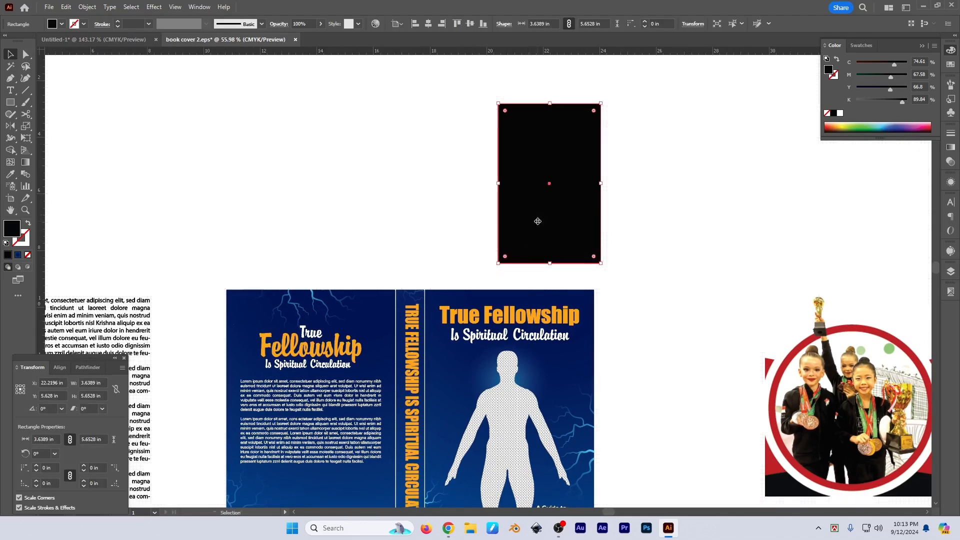
{"action": "key", "text": "Delete"}
{"action": "left_click", "coordinate": [87, 7]}
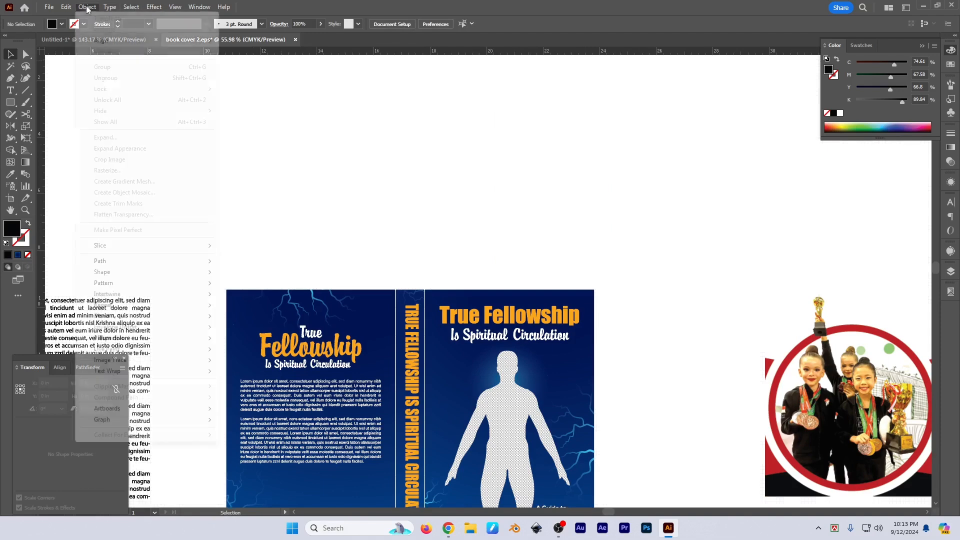
{"action": "mouse_move", "coordinate": [127, 248]}
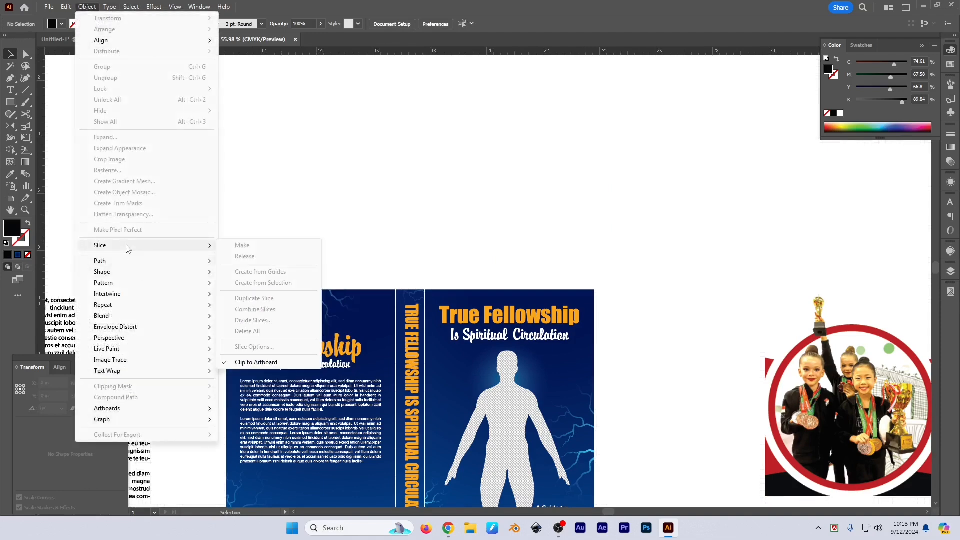
{"action": "left_click", "coordinate": [395, 216]}
{"action": "left_click_drag", "start_coordinate": [443, 245], "coordinate": [487, 167]}
Step: Select the photo of the three medal winners beside the front cover and make a slice from it
{"action": "left_click", "coordinate": [590, 235]}
{"action": "left_click_drag", "start_coordinate": [696, 275], "coordinate": [496, 261]}
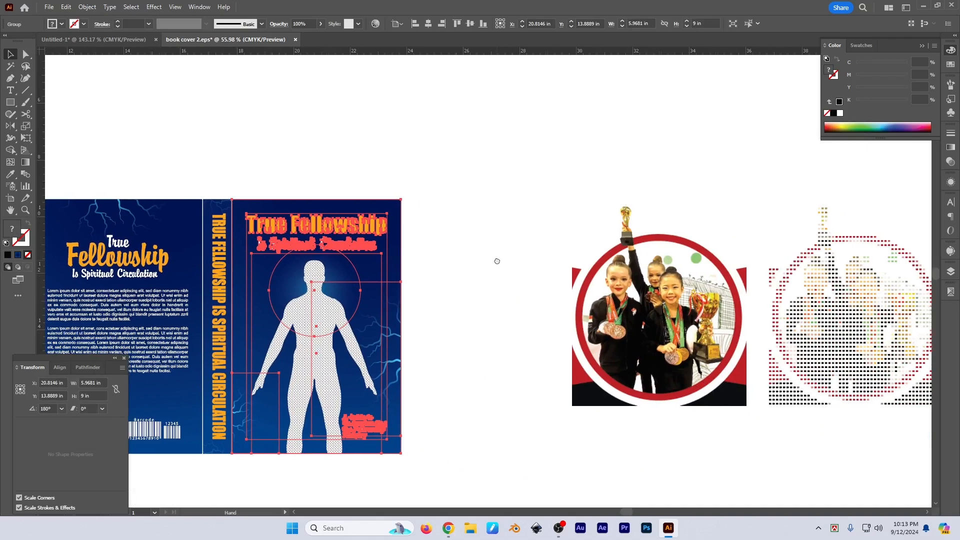
{"action": "left_click", "coordinate": [663, 322]}
{"action": "left_click_drag", "start_coordinate": [663, 322], "coordinate": [550, 297]}
{"action": "scroll", "coordinate": [530, 280], "scroll_direction": "up", "scroll_amount": 1}
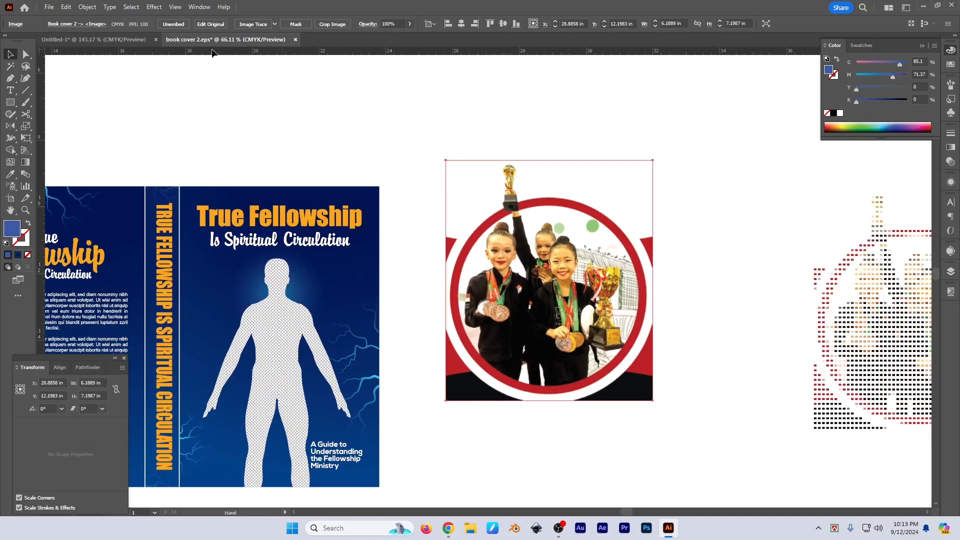
{"action": "left_click", "coordinate": [87, 6]}
{"action": "mouse_move", "coordinate": [111, 247]}
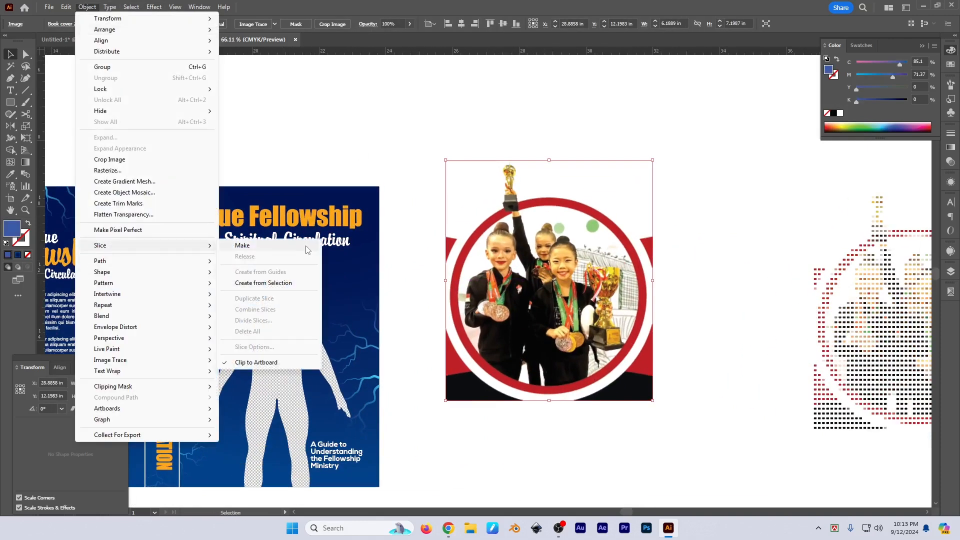
{"action": "left_click", "coordinate": [257, 249]}
{"action": "scroll", "coordinate": [525, 281], "scroll_direction": "down", "scroll_amount": 4}
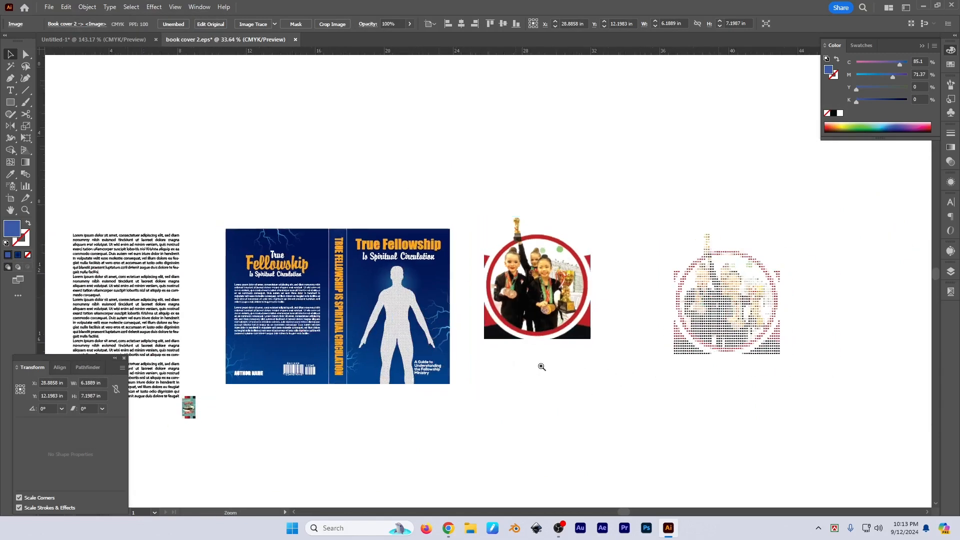
{"action": "scroll", "coordinate": [542, 364], "scroll_direction": "up", "scroll_amount": 2}
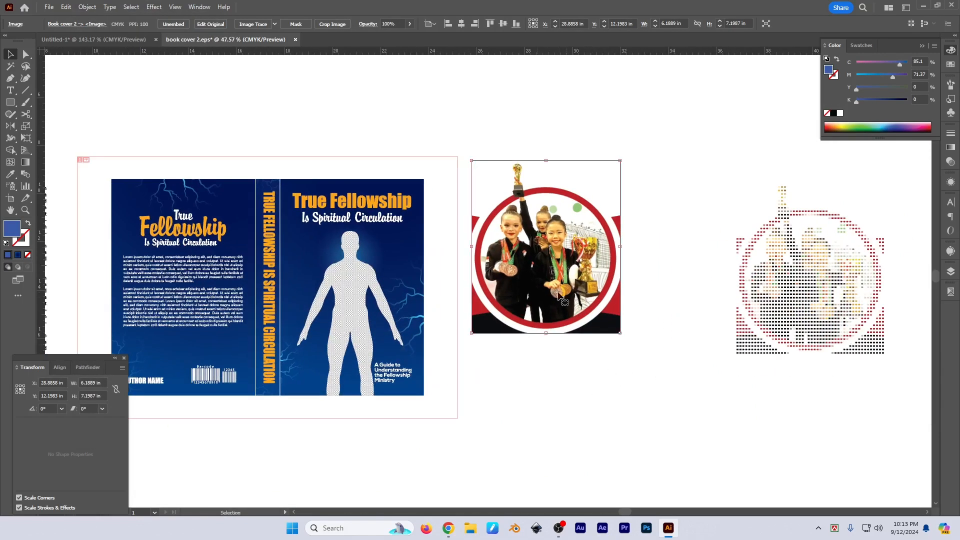
{"action": "left_click", "coordinate": [87, 7]}
{"action": "mouse_move", "coordinate": [150, 246]}
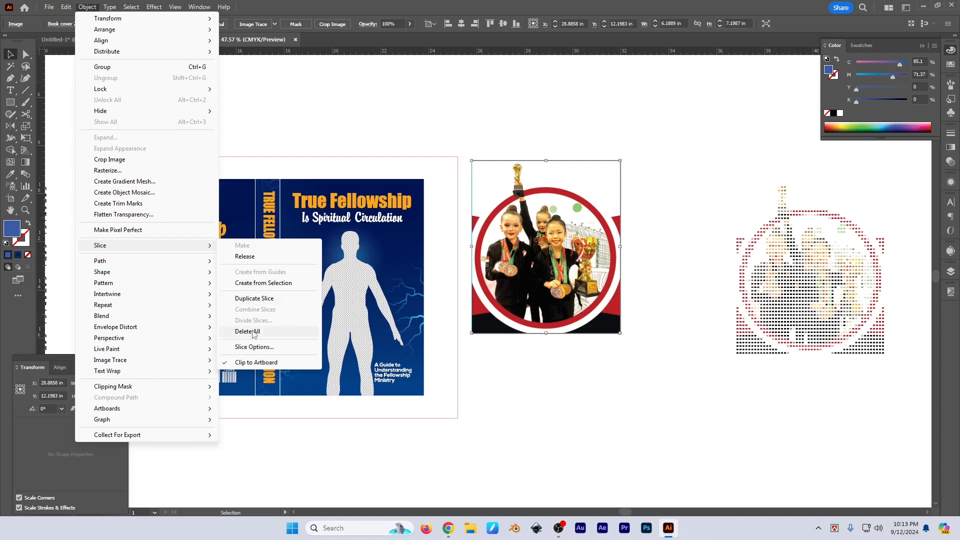
{"action": "mouse_move", "coordinate": [168, 266]}
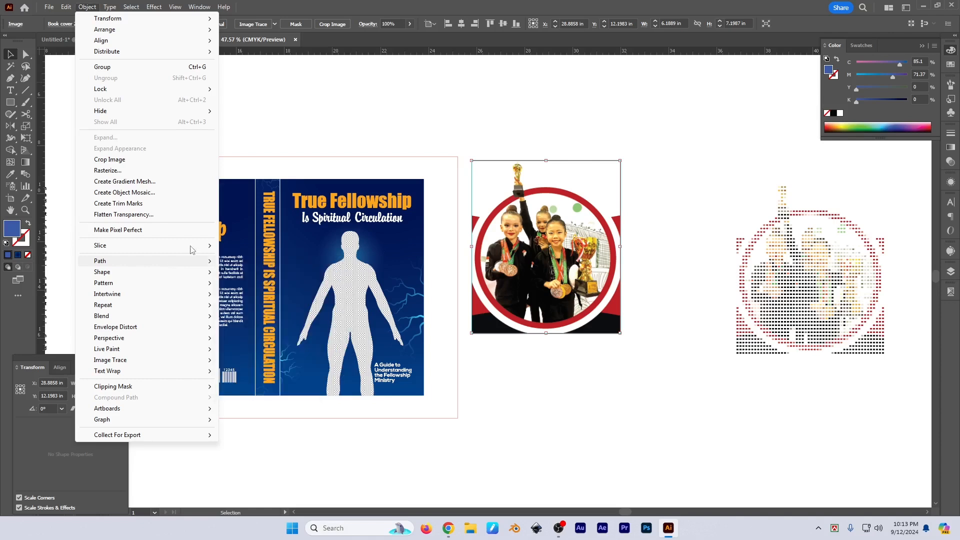
{"action": "left_click", "coordinate": [613, 502]}
Step: Switch to the Google Meet call in Chrome to check its participants, and return to Illustrator
{"action": "left_click", "coordinate": [452, 530]}
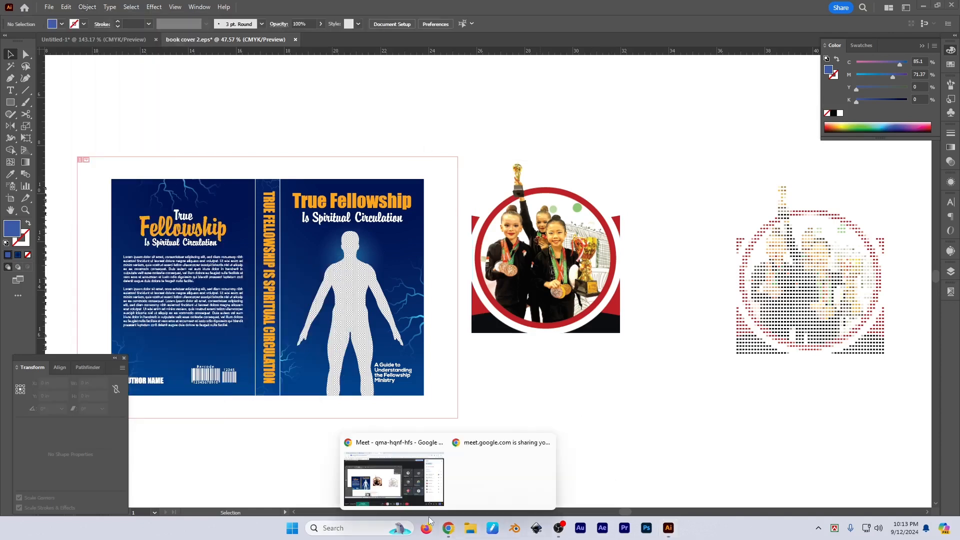
{"action": "left_click", "coordinate": [401, 489]}
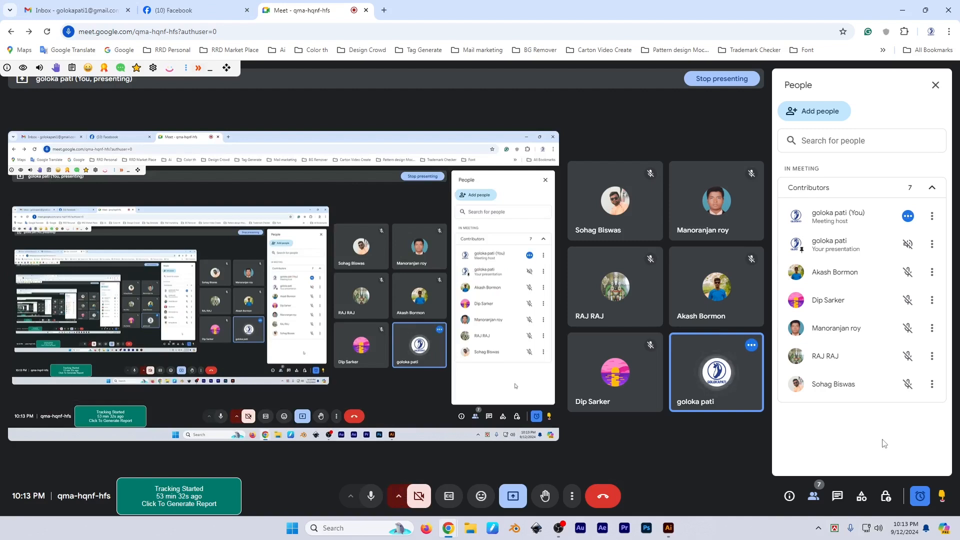
{"action": "key", "text": "alt+Tab"}
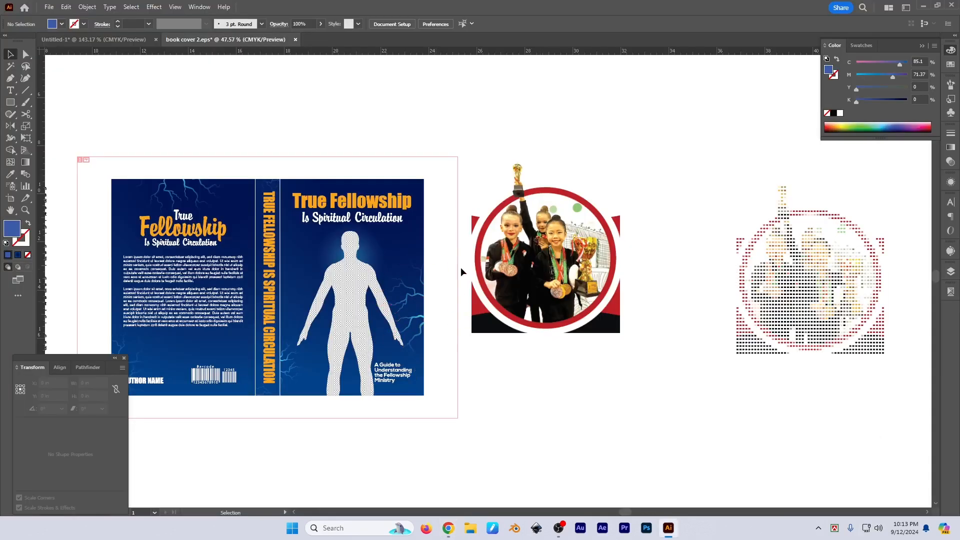
Step: Delete the photo of the three medal winners, then undo the deletion and the slice made from it
{"action": "left_click_drag", "start_coordinate": [524, 400], "coordinate": [539, 399]}
{"action": "left_click", "coordinate": [564, 309]}
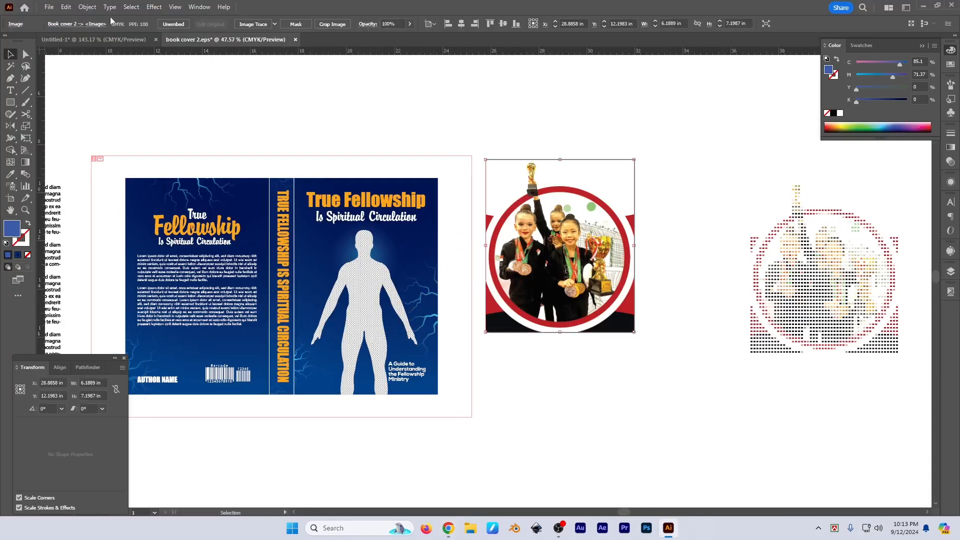
{"action": "key", "text": "Delete"}
{"action": "left_click", "coordinate": [85, 7]}
{"action": "left_click", "coordinate": [530, 260]}
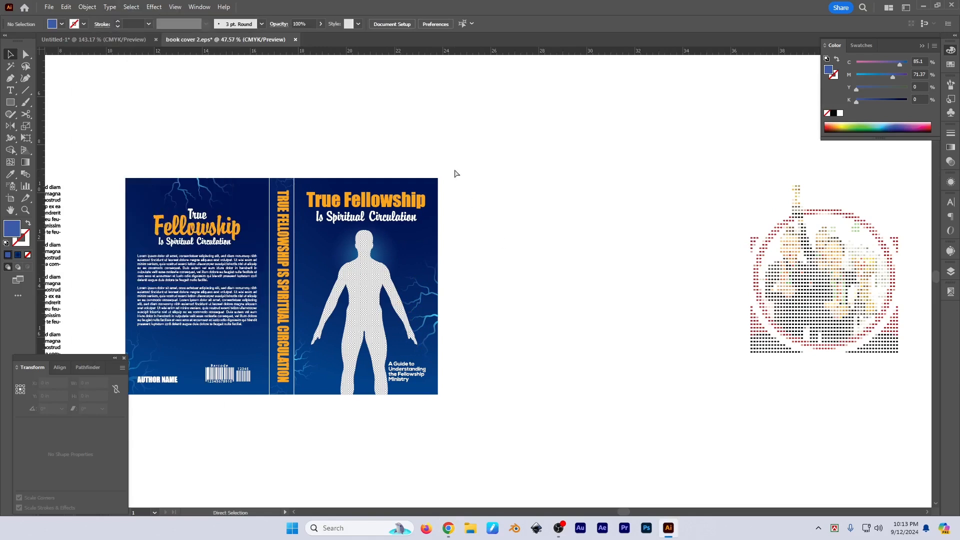
{"action": "key", "text": "ctrl+z"}
{"action": "key", "text": "ctrl+z"}
{"action": "key", "text": "ctrl+z"}
{"action": "left_click", "coordinate": [585, 393]}
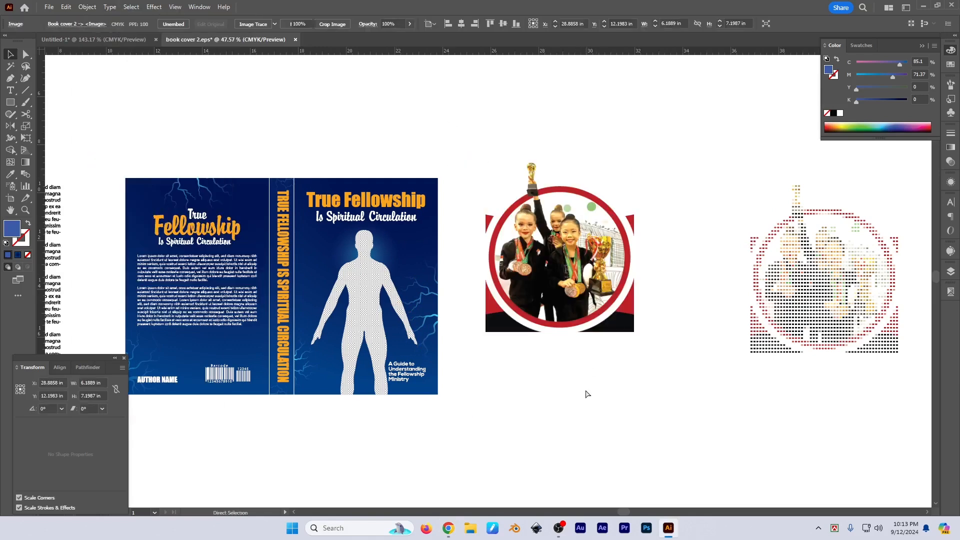
{"action": "left_click", "coordinate": [595, 301]}
{"action": "left_click", "coordinate": [90, 7]}
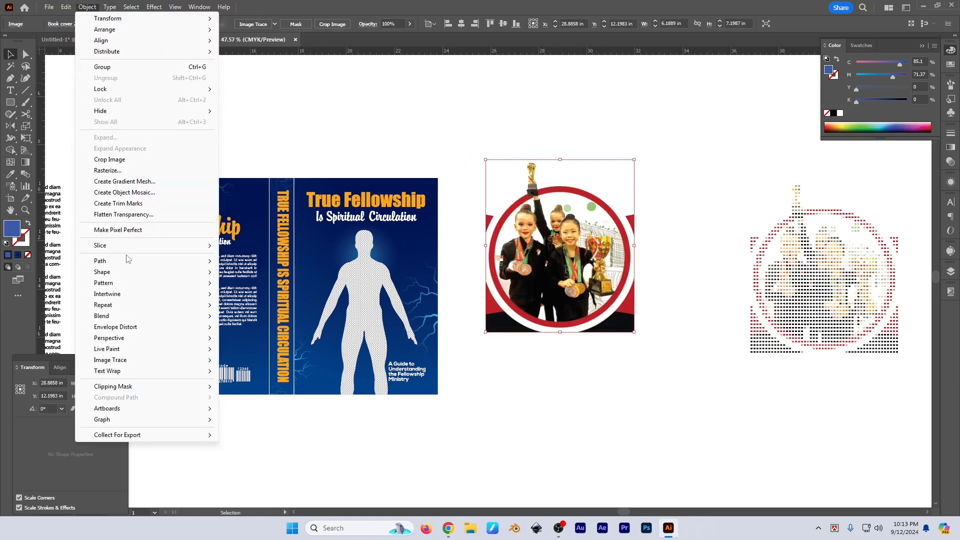
{"action": "mouse_move", "coordinate": [120, 263]}
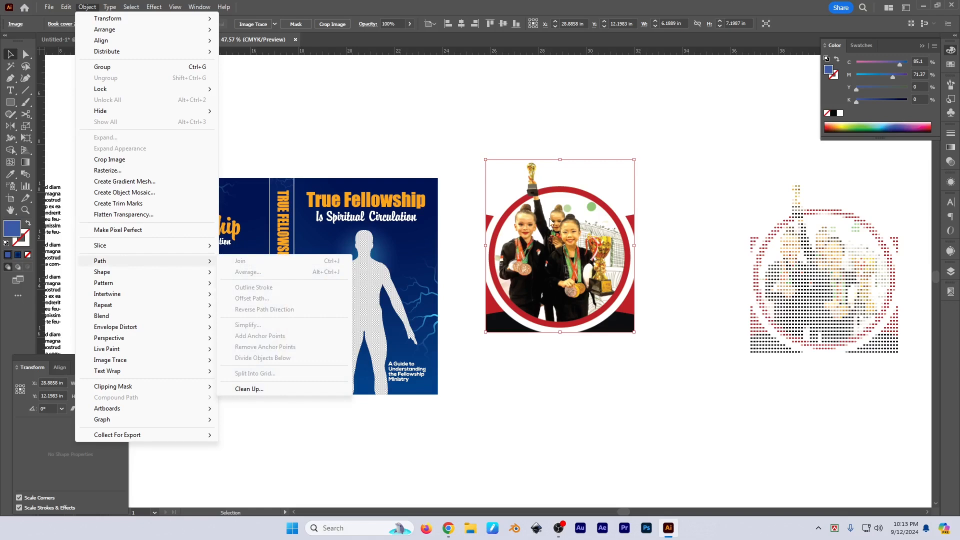
{"action": "left_click", "coordinate": [581, 374]}
Step: Draw a straight horizontal line about 5.4 in long below the medal winners' photo with the Pen tool
{"action": "left_click_drag", "start_coordinate": [564, 374], "coordinate": [569, 355]}
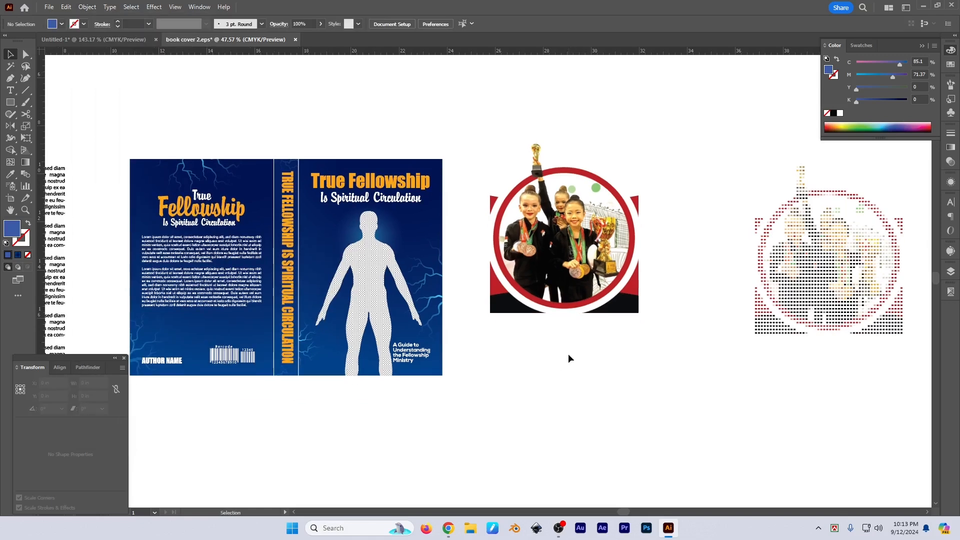
{"action": "key", "text": "p"}
{"action": "left_click", "coordinate": [523, 354]}
{"action": "left_click", "coordinate": [652, 354]}
{"action": "key", "text": "v"}
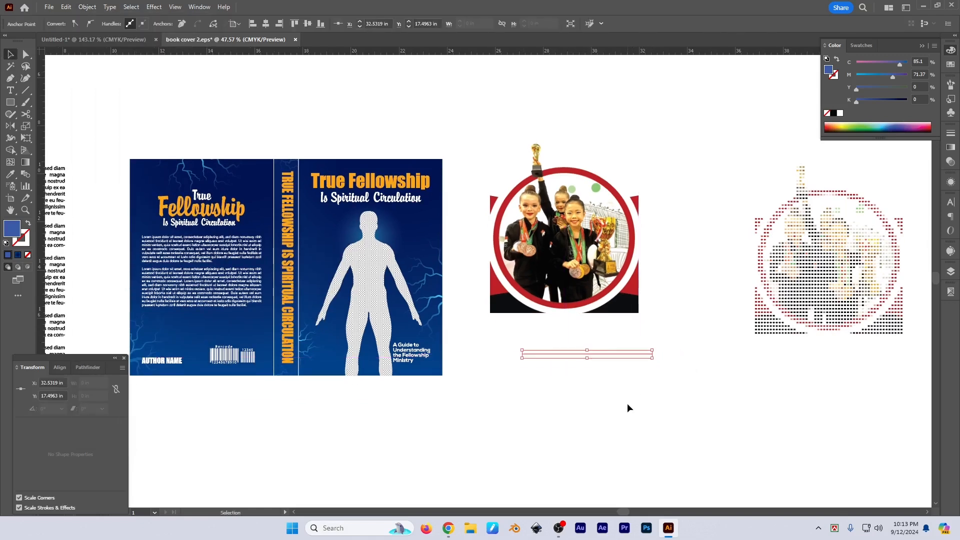
{"action": "left_click", "coordinate": [627, 404]}
Step: Move the line's blue fill colour to its stroke and set the stroke weight to 6 pt
{"action": "key", "text": "ctrl+space"}
{"action": "left_click", "coordinate": [606, 378]}
{"action": "left_click_drag", "start_coordinate": [579, 369], "coordinate": [614, 338]}
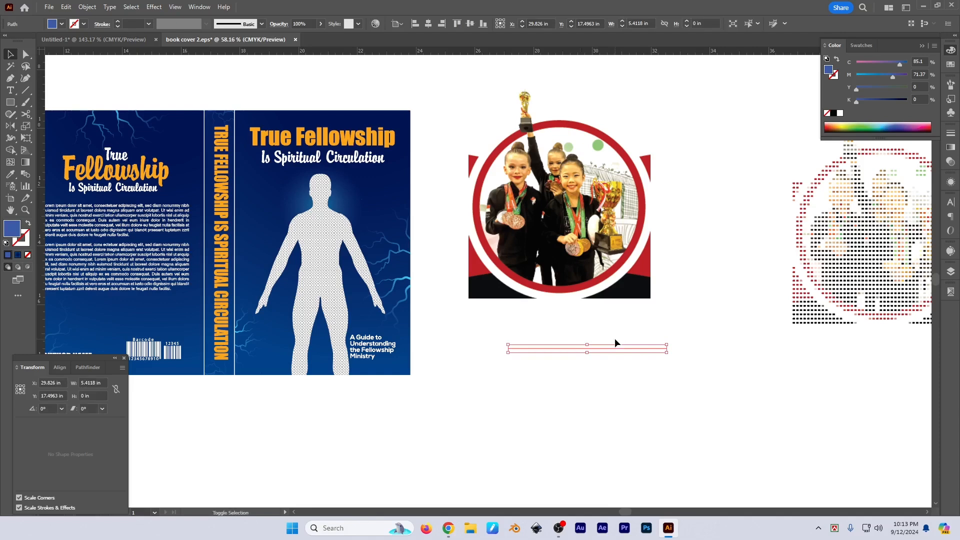
{"action": "key", "text": "x"}
{"action": "key", "text": "ctrl+F10"}
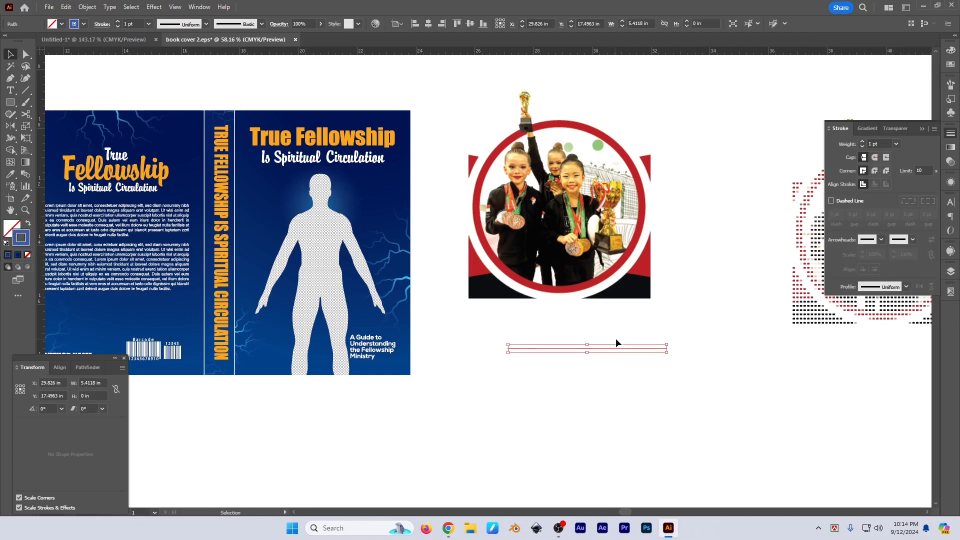
{"action": "left_click", "coordinate": [842, 145]}
{"action": "key", "text": "Up"}
{"action": "key", "text": "Up"}
{"action": "key", "text": "Up"}
{"action": "key", "text": "Up"}
{"action": "key", "text": "Up"}
{"action": "left_click", "coordinate": [702, 404]}
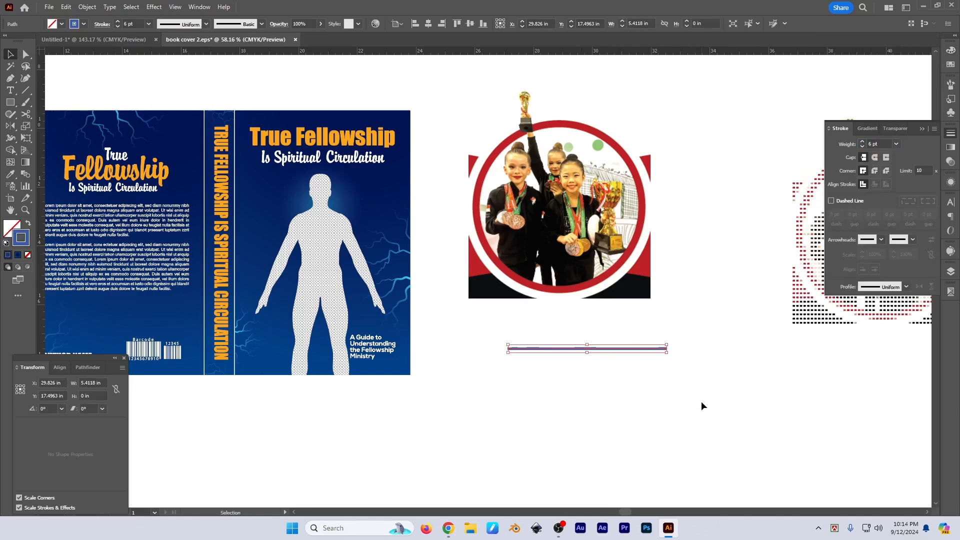
Step: Duplicate the blue line about 0.28 in straight below the original
{"action": "key", "text": "ctrl+space"}
{"action": "left_click_drag", "start_coordinate": [615, 391], "coordinate": [663, 394]}
{"action": "left_click_drag", "start_coordinate": [593, 350], "coordinate": [559, 273]}
{"action": "left_click_drag", "start_coordinate": [555, 273], "coordinate": [655, 280]}
{"action": "left_click_drag", "start_coordinate": [658, 320], "coordinate": [596, 319]}
{"action": "left_click_drag", "start_coordinate": [516, 278], "coordinate": [513, 321]}
{"action": "left_click_drag", "start_coordinate": [514, 321], "coordinate": [563, 322]}
{"action": "left_click", "coordinate": [489, 257]}
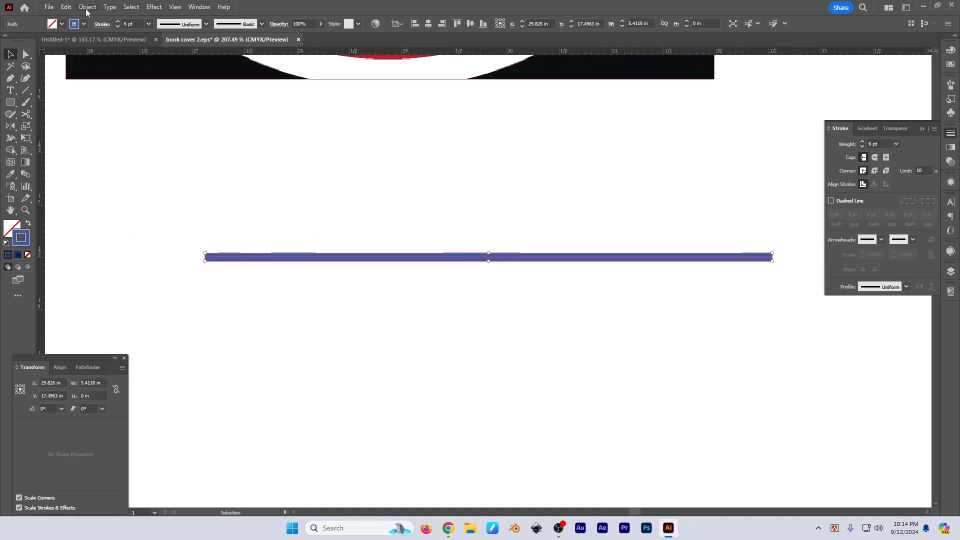
{"action": "left_click_drag", "start_coordinate": [332, 258], "coordinate": [337, 286]}
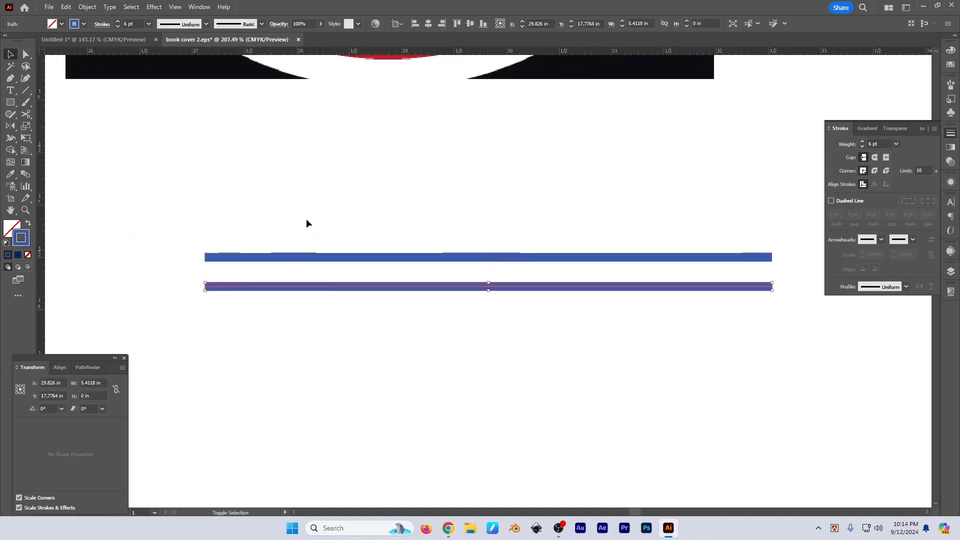
Step: Select both blue lines together and join them into one path
{"action": "left_click", "coordinate": [241, 257], "text": "shift"}
{"action": "left_click", "coordinate": [87, 7]}
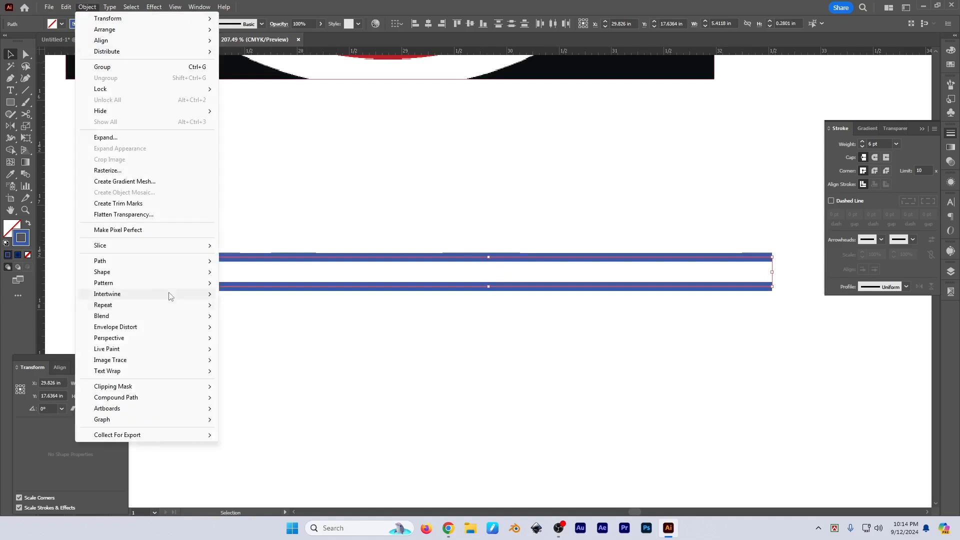
{"action": "mouse_move", "coordinate": [119, 265]}
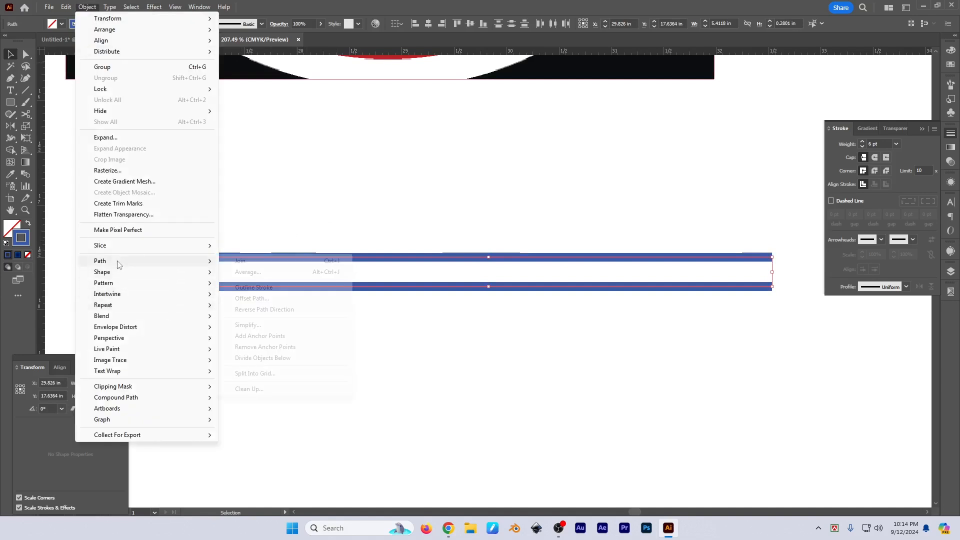
{"action": "left_click", "coordinate": [282, 264]}
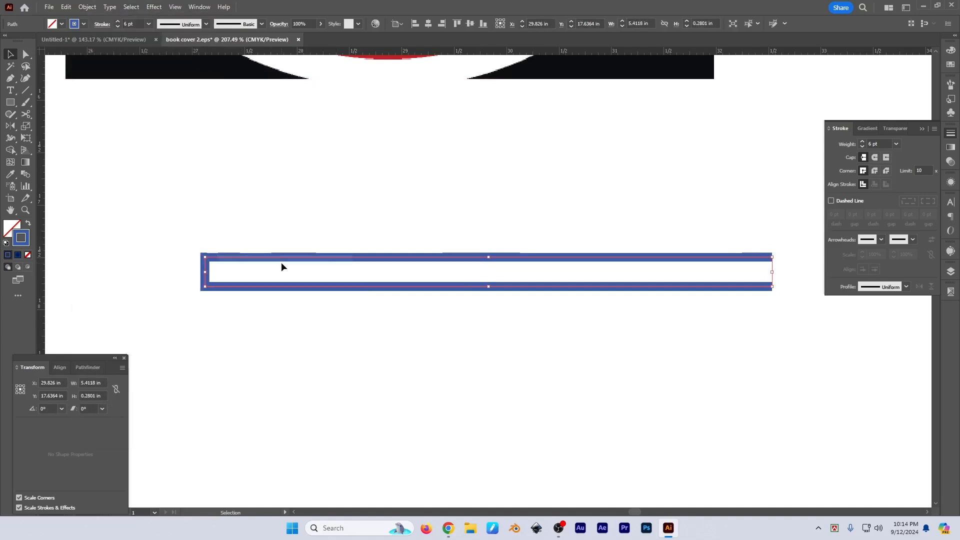
{"action": "left_click", "coordinate": [86, 7]}
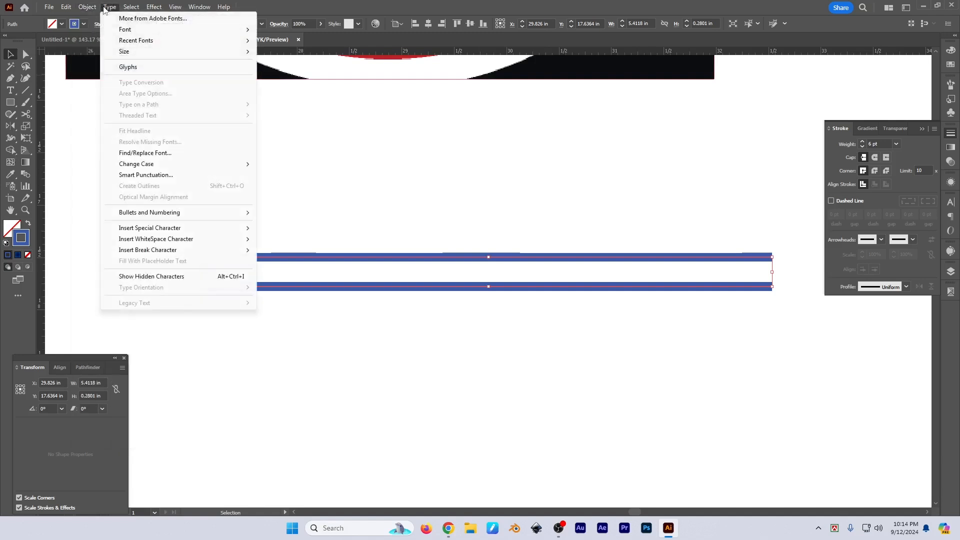
{"action": "mouse_move", "coordinate": [129, 263]}
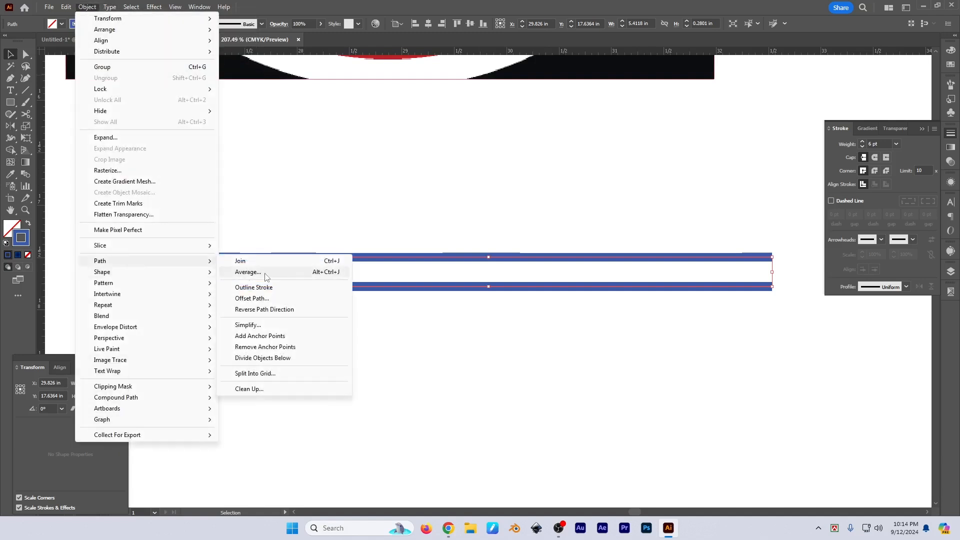
{"action": "left_click", "coordinate": [265, 276]}
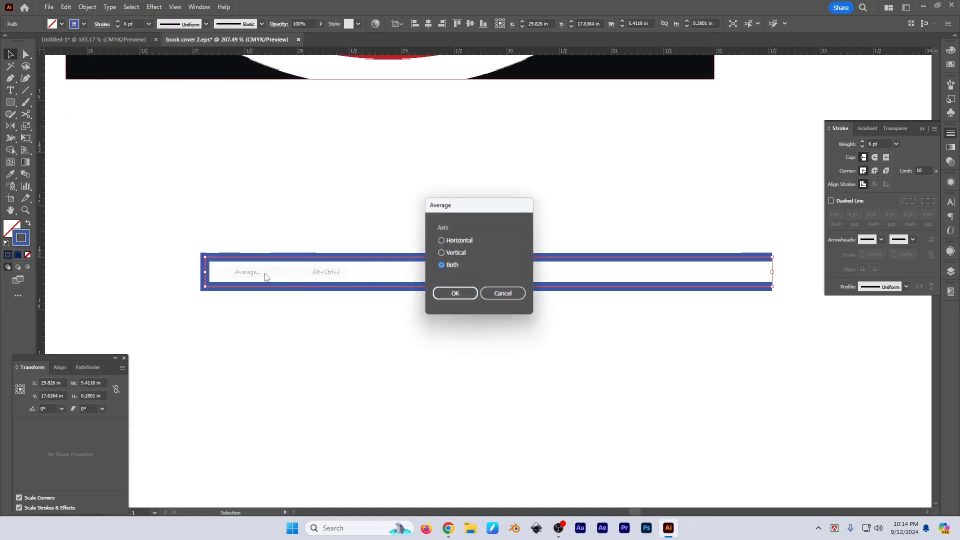
{"action": "left_click", "coordinate": [504, 295]}
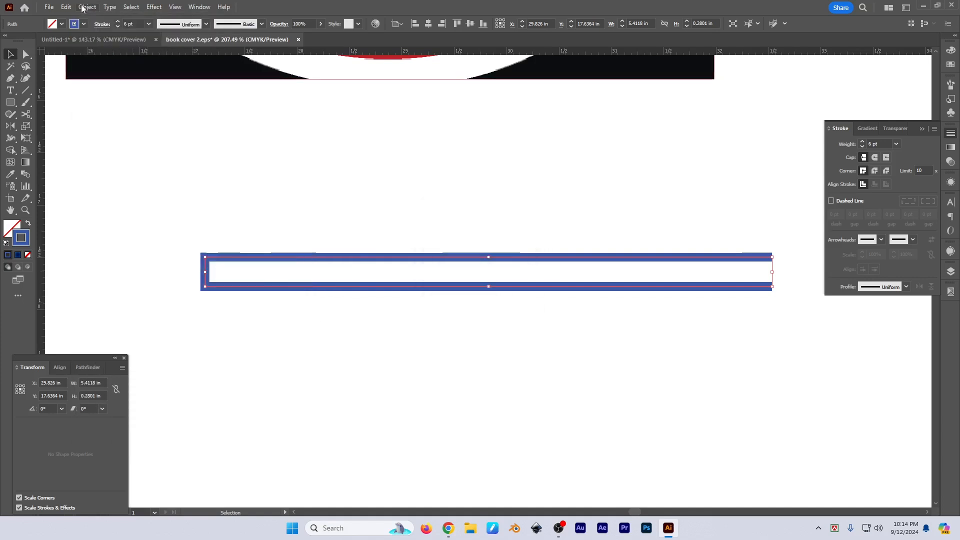
Step: Apply Outline Stroke to the joined blue path, then undo it
{"action": "left_click", "coordinate": [87, 6]}
{"action": "mouse_move", "coordinate": [130, 248]}
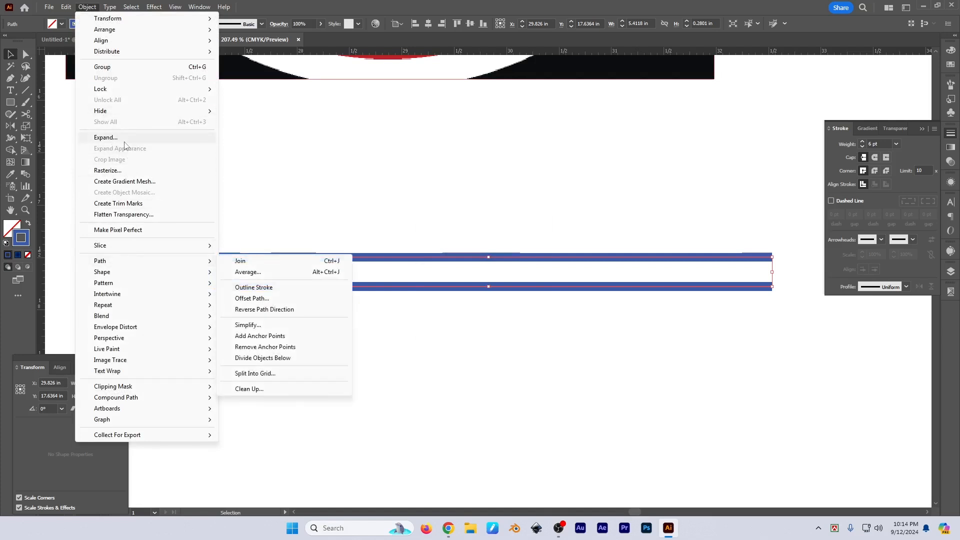
{"action": "left_click", "coordinate": [261, 292]}
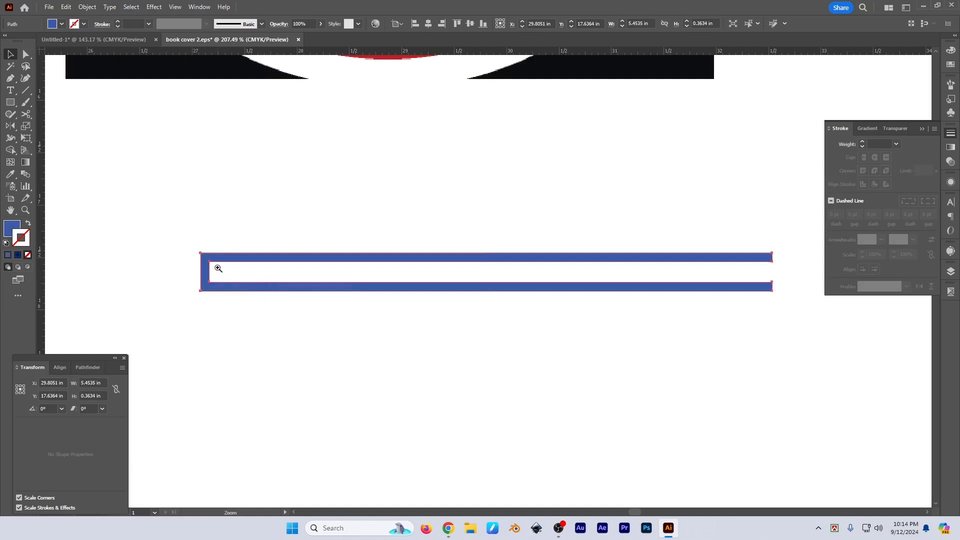
{"action": "scroll", "coordinate": [216, 266], "scroll_direction": "up", "scroll_amount": 5}
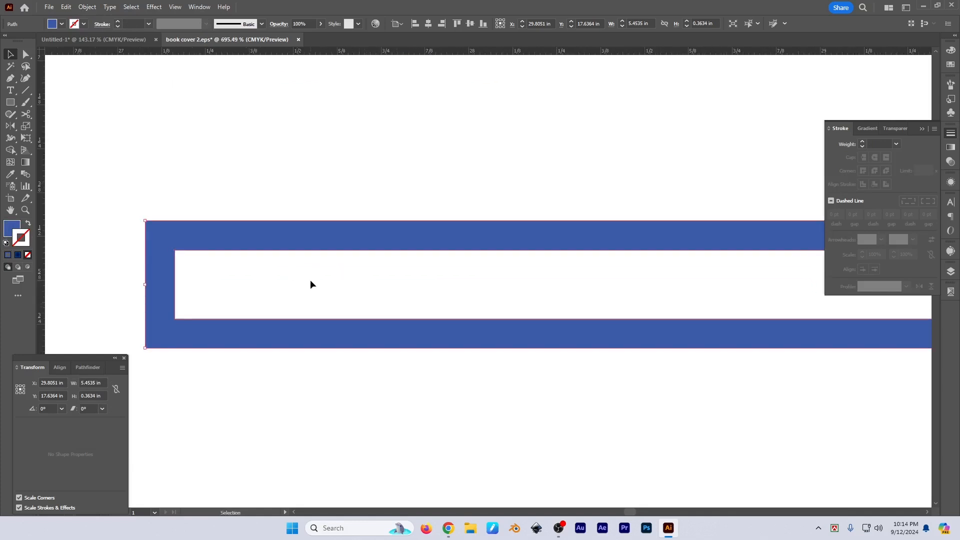
{"action": "key", "text": "a"}
{"action": "key", "text": "ctrl+z"}
Step: Preview Offset Path with miter joins on the joined blue path, try smaller offsets down to 0 in, and cancel
{"action": "left_click", "coordinate": [87, 7]}
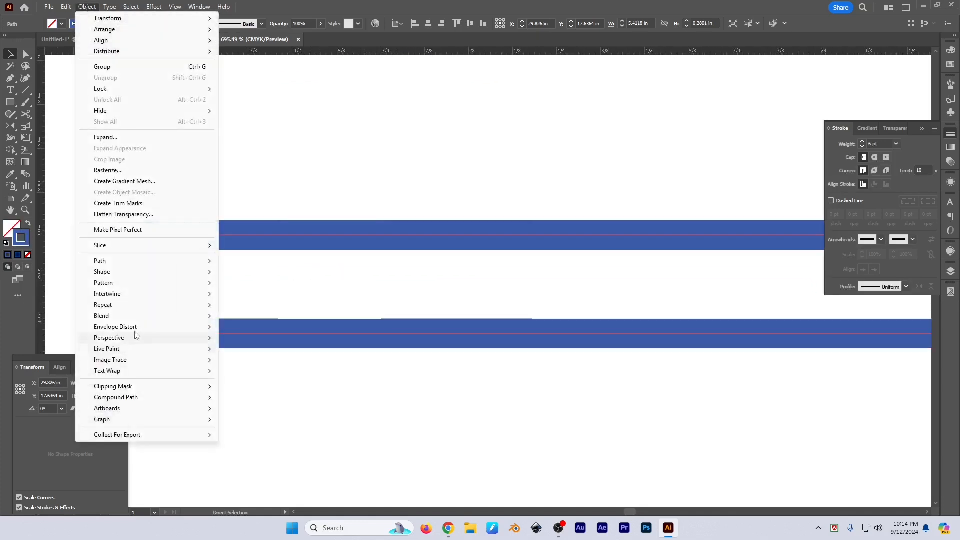
{"action": "mouse_move", "coordinate": [125, 261]}
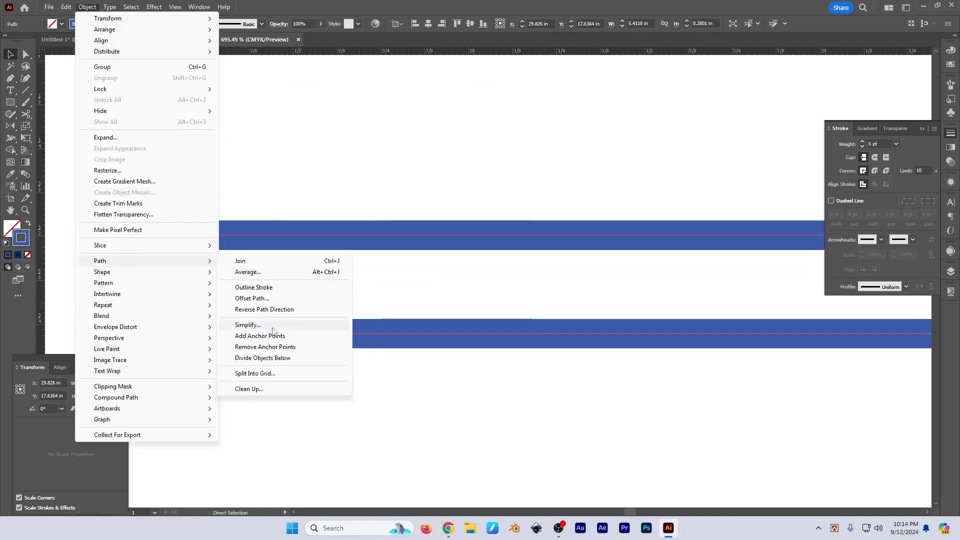
{"action": "left_click", "coordinate": [252, 298]}
{"action": "left_click_drag", "start_coordinate": [822, 210], "coordinate": [533, 160]}
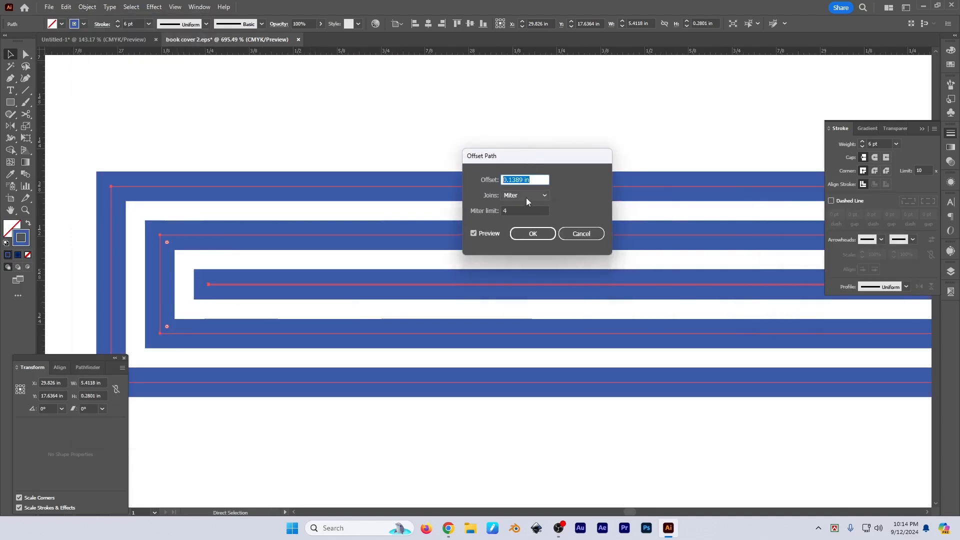
{"action": "key", "text": "Up"}
{"action": "key", "text": "Down"}
{"action": "key", "text": "Down"}
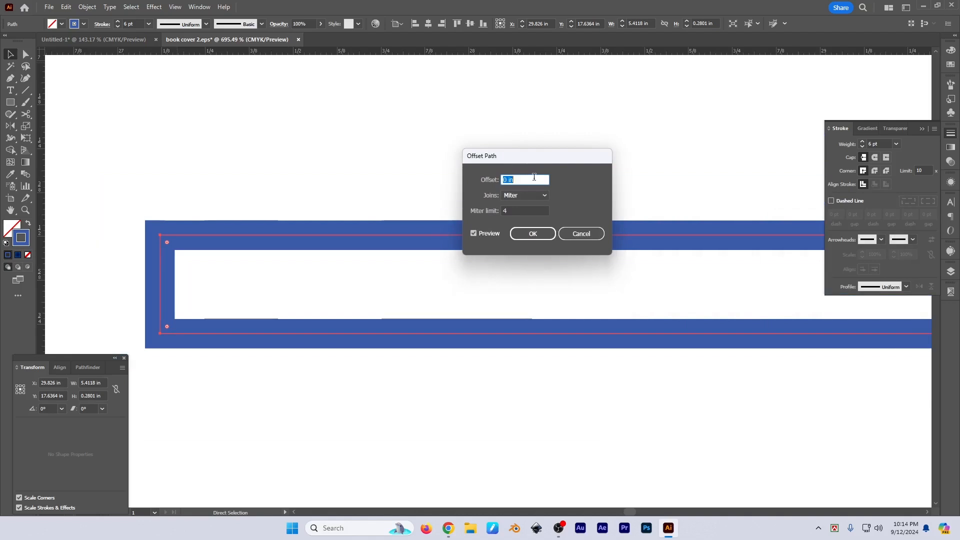
{"action": "key", "text": "Down"}
{"action": "left_click", "coordinate": [594, 234]}
Step: Draw a circle about 2.6 in across with the 6 pt blue stroke, below the joined path and towards its open end
{"action": "scroll", "coordinate": [419, 247], "scroll_direction": "down", "scroll_amount": 4}
{"action": "left_click_drag", "start_coordinate": [593, 237], "coordinate": [404, 257]}
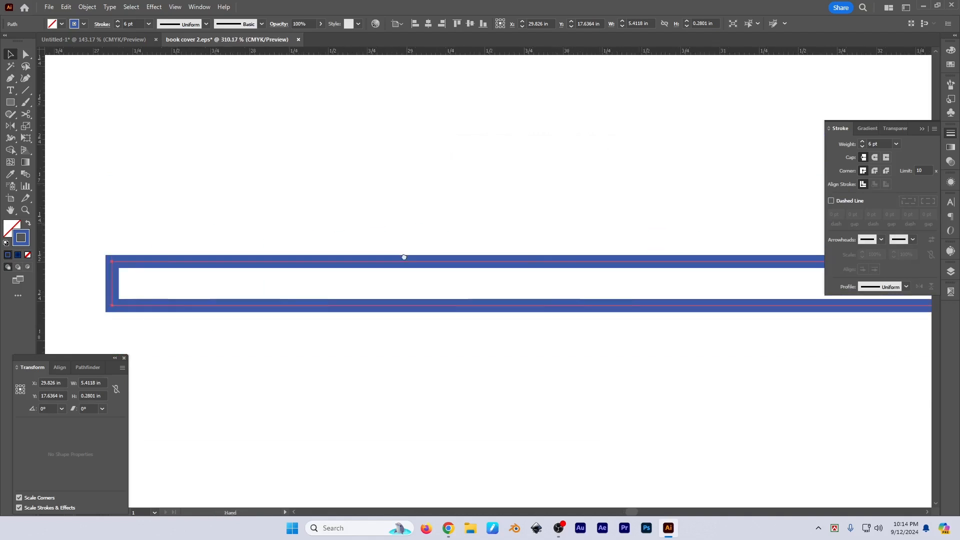
{"action": "scroll", "coordinate": [487, 200], "scroll_direction": "down", "scroll_amount": 5}
{"action": "left_click_drag", "start_coordinate": [561, 200], "coordinate": [563, 264]}
{"action": "scroll", "coordinate": [525, 306], "scroll_direction": "down", "scroll_amount": 1}
{"action": "scroll", "coordinate": [585, 265], "scroll_direction": "down", "scroll_amount": 1}
{"action": "left_click_drag", "start_coordinate": [575, 311], "coordinate": [504, 266]}
{"action": "scroll", "coordinate": [561, 265], "scroll_direction": "down", "scroll_amount": 1}
{"action": "left_click_drag", "start_coordinate": [259, 300], "coordinate": [388, 287]}
{"action": "scroll", "coordinate": [523, 276], "scroll_direction": "up", "scroll_amount": 1}
{"action": "left_click_drag", "start_coordinate": [586, 307], "coordinate": [523, 331]}
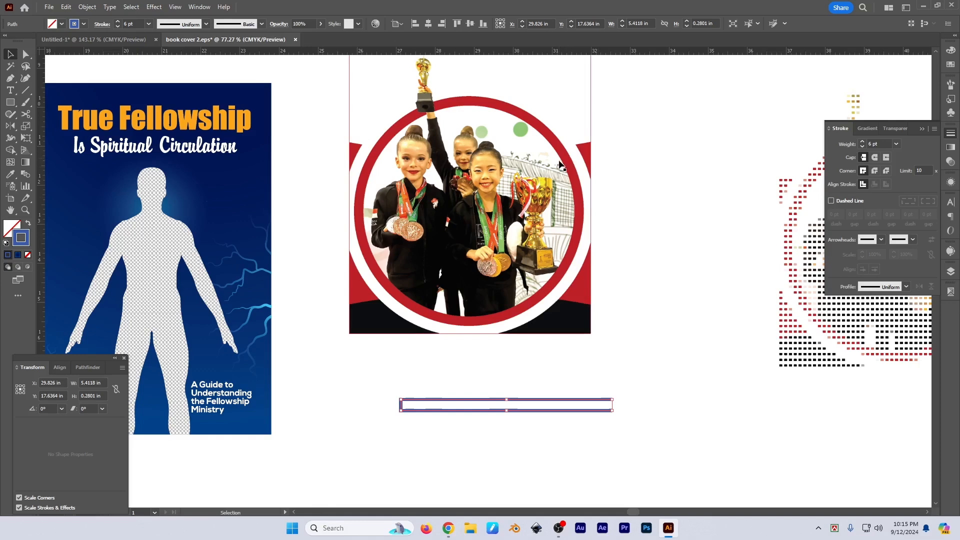
{"action": "left_click_drag", "start_coordinate": [500, 381], "coordinate": [392, 264]}
{"action": "scroll", "coordinate": [527, 343], "scroll_direction": "up", "scroll_amount": 1}
{"action": "key", "text": "m"}
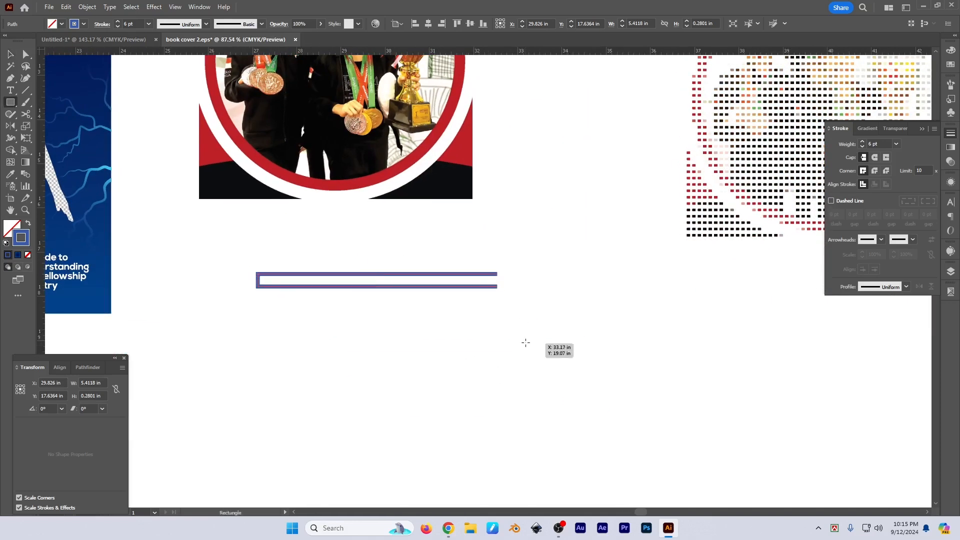
{"action": "key", "text": "l"}
{"action": "mouse_move", "coordinate": [521, 329]}
{"action": "left_mouse_down"}
{"action": "mouse_move", "coordinate": [638, 418]}
{"action": "mouse_move", "coordinate": [595, 396]}
{"action": "left_mouse_up"}
{"action": "key", "text": "v"}
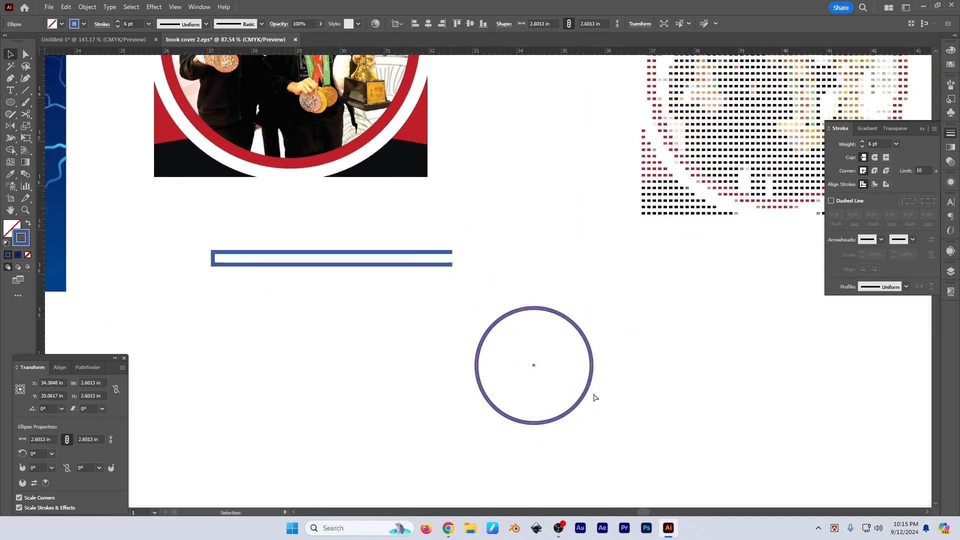
Step: Preview Offset Path on the circle with miter joins at 1 in and -0.25 in, then cancel
{"action": "scroll", "coordinate": [595, 398], "scroll_direction": "up", "scroll_amount": 4}
{"action": "left_click", "coordinate": [87, 7]}
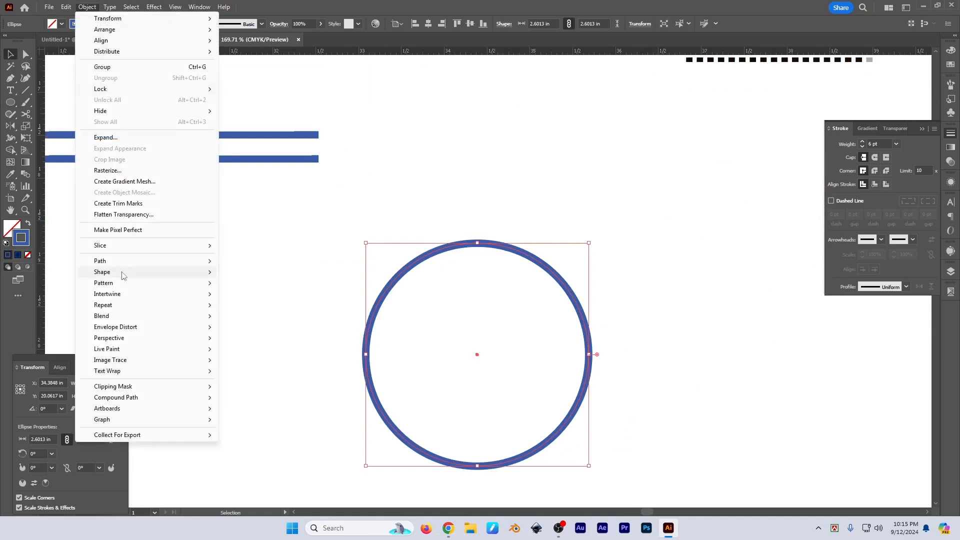
{"action": "mouse_move", "coordinate": [125, 261]}
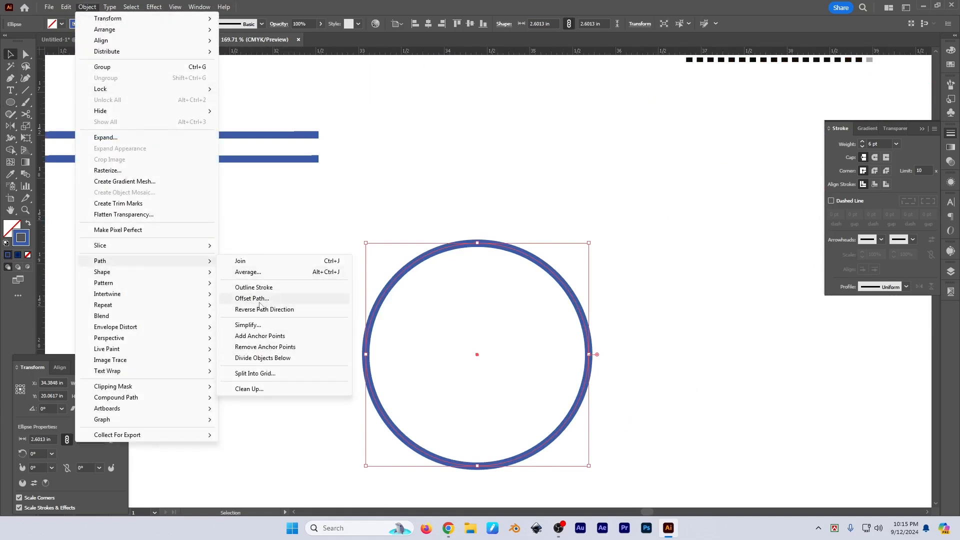
{"action": "left_click", "coordinate": [253, 299]}
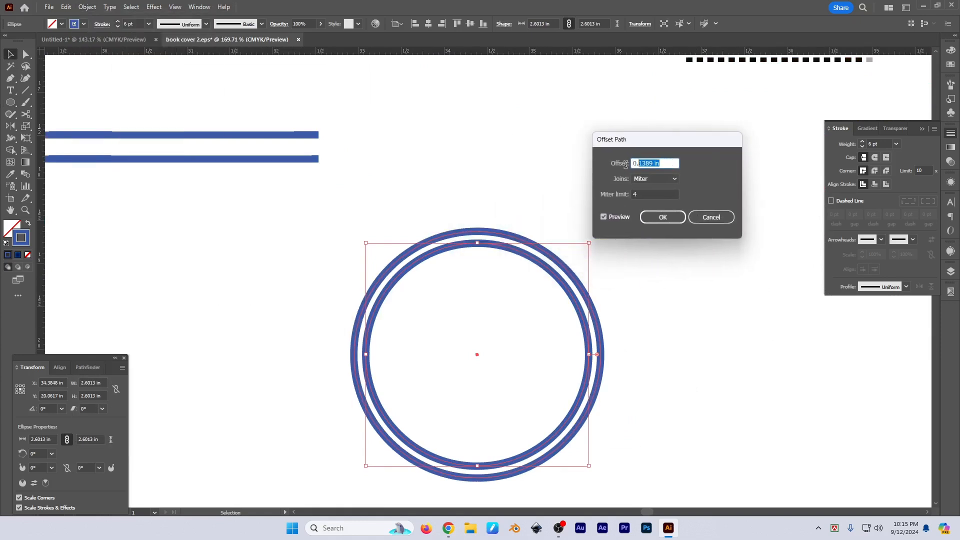
{"action": "type", "text": "1"}
{"action": "left_click", "coordinate": [613, 218]}
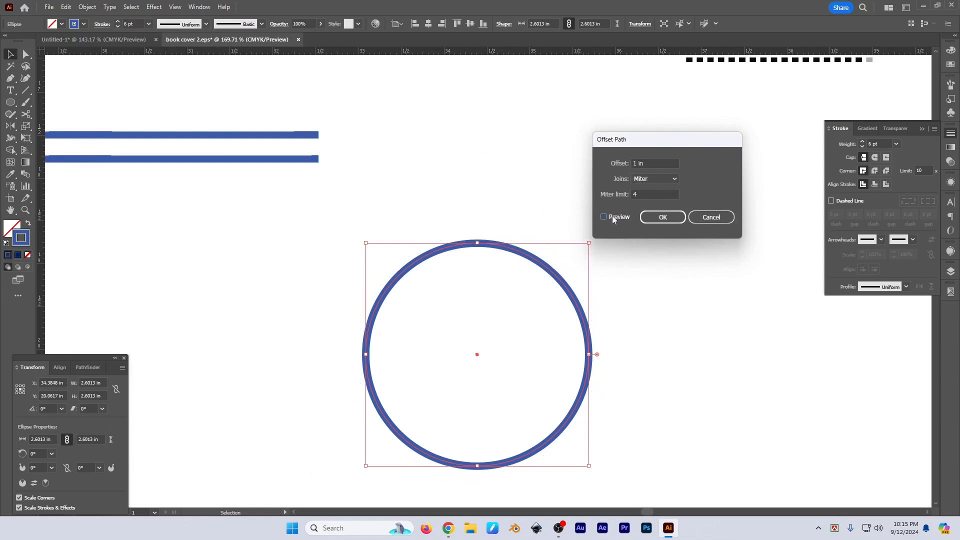
{"action": "left_click", "coordinate": [614, 218]}
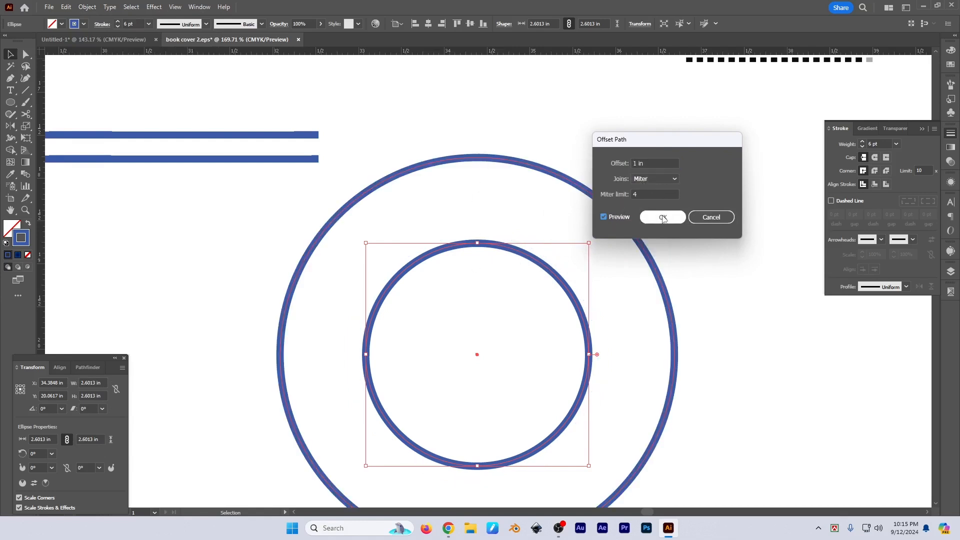
{"action": "left_click", "coordinate": [658, 164]}
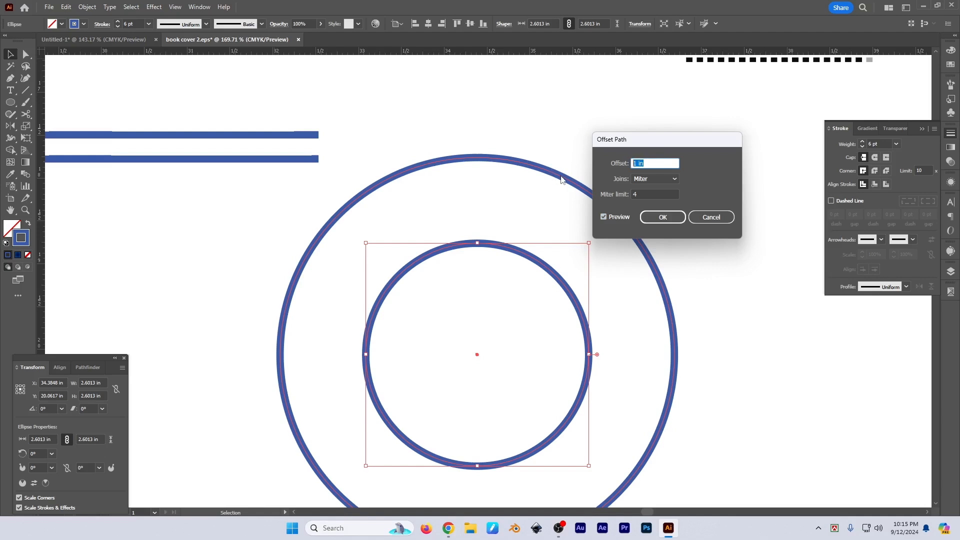
{"action": "type", "text": "-.25"}
{"action": "left_click", "coordinate": [609, 215]}
{"action": "left_click", "coordinate": [608, 215]}
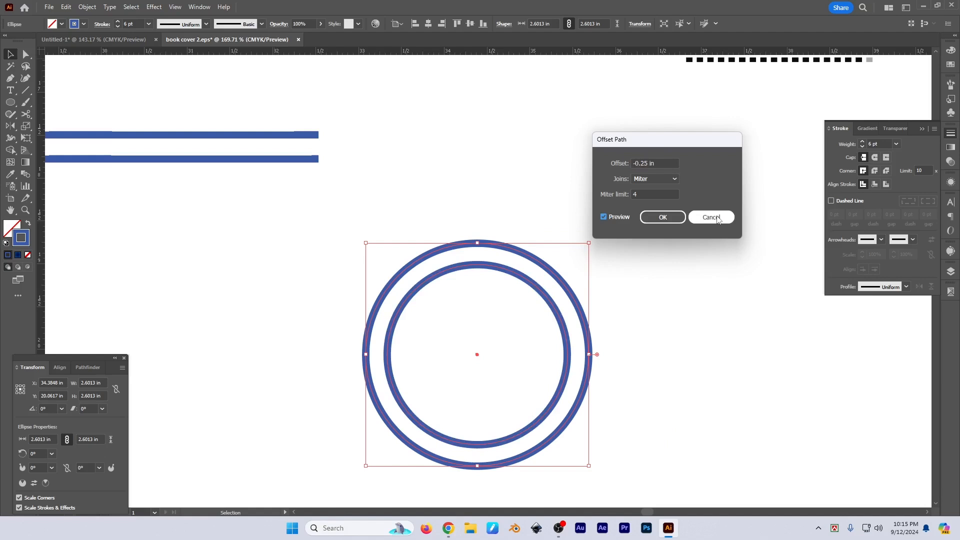
{"action": "left_click", "coordinate": [721, 217]}
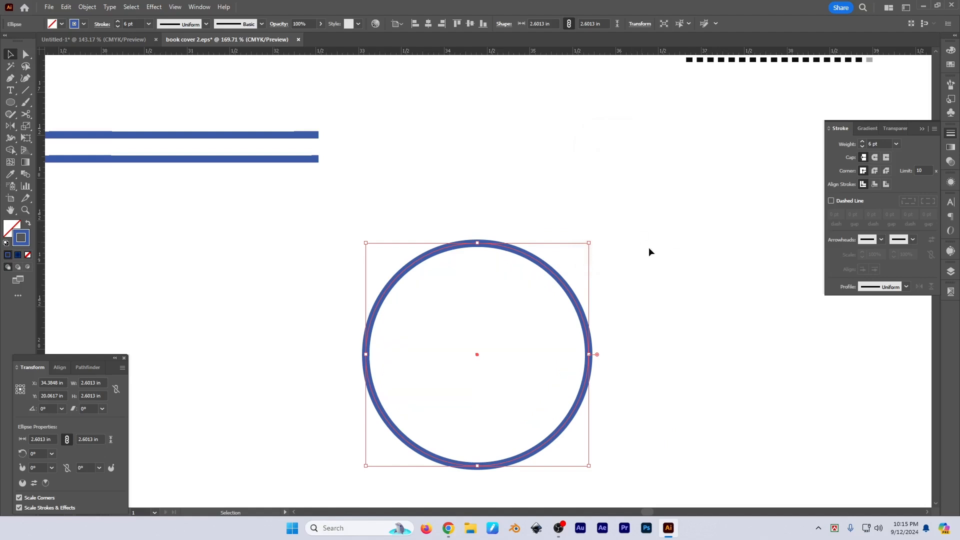
Step: Reselect the circle and reverse its path direction
{"action": "left_click", "coordinate": [645, 253]}
{"action": "left_click", "coordinate": [500, 242]}
{"action": "left_click", "coordinate": [87, 7]}
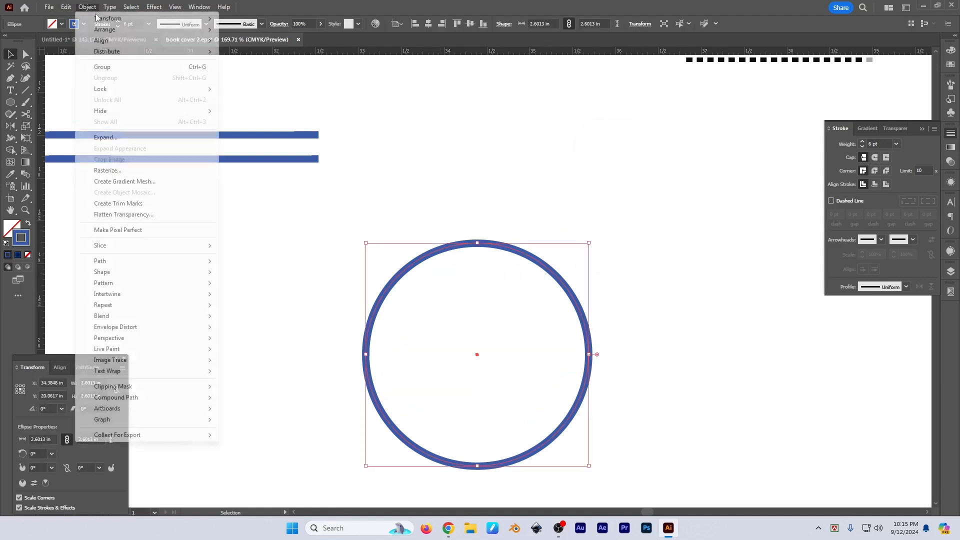
{"action": "mouse_move", "coordinate": [190, 260]}
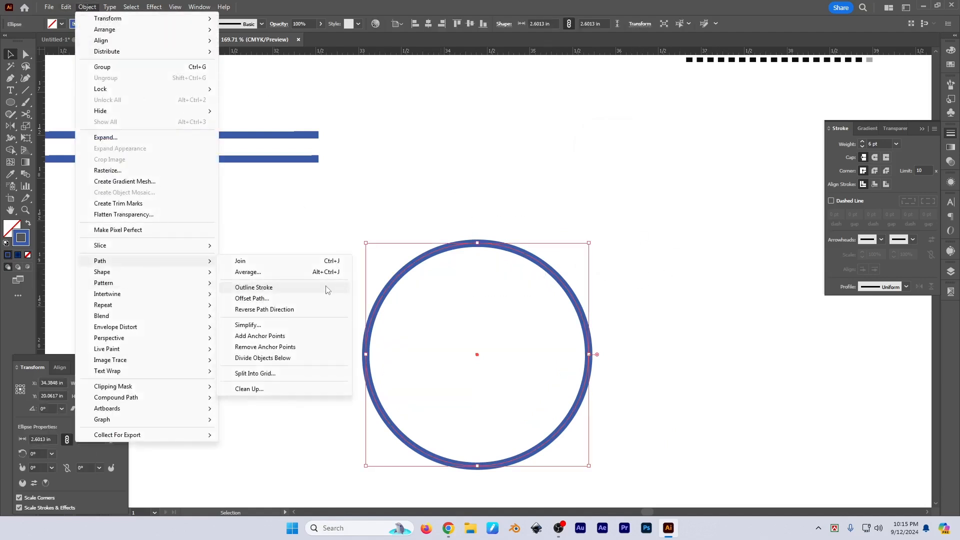
{"action": "left_click", "coordinate": [275, 310]}
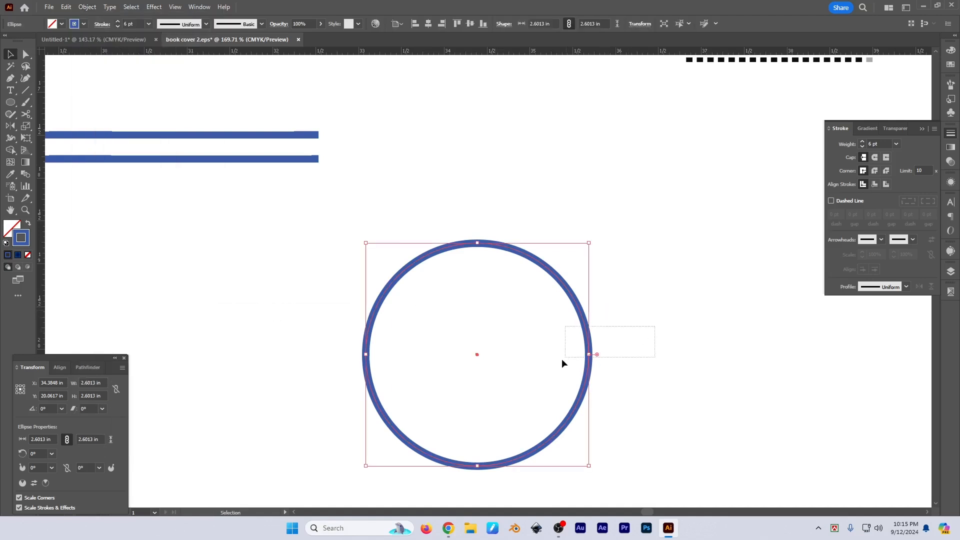
Step: Simplify the circle's path with the automatic setting and keep the simplified shape
{"action": "left_click", "coordinate": [88, 7]}
{"action": "mouse_move", "coordinate": [135, 262]}
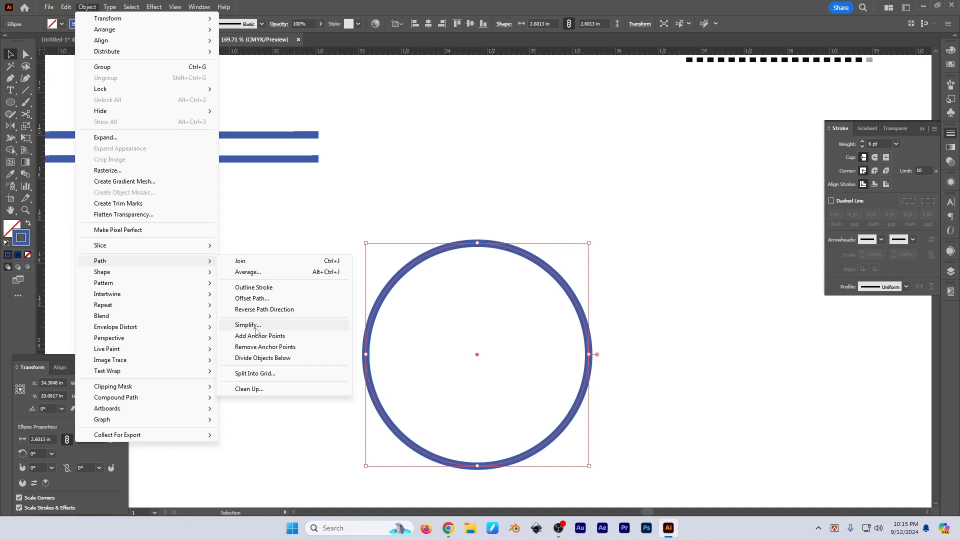
{"action": "left_click", "coordinate": [248, 325]}
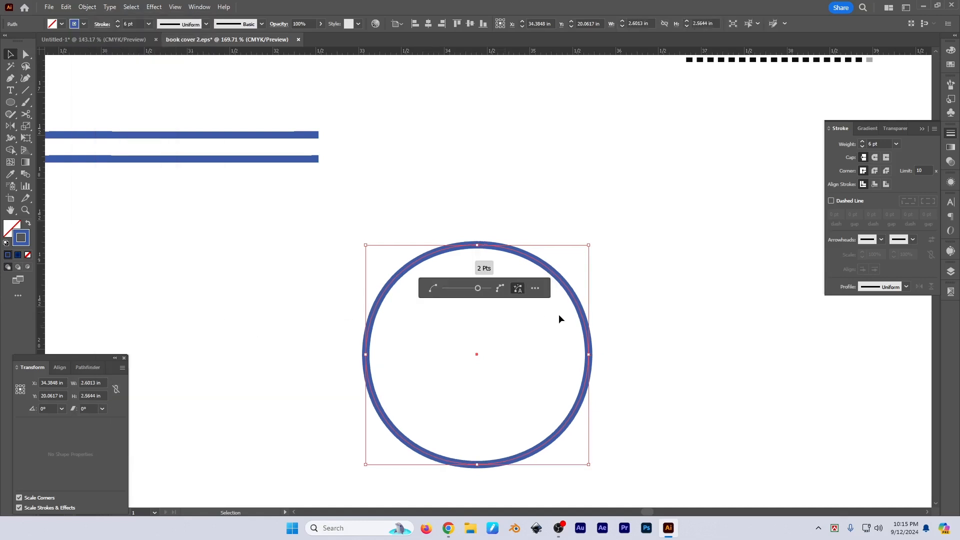
{"action": "double_click", "coordinate": [9, 55]}
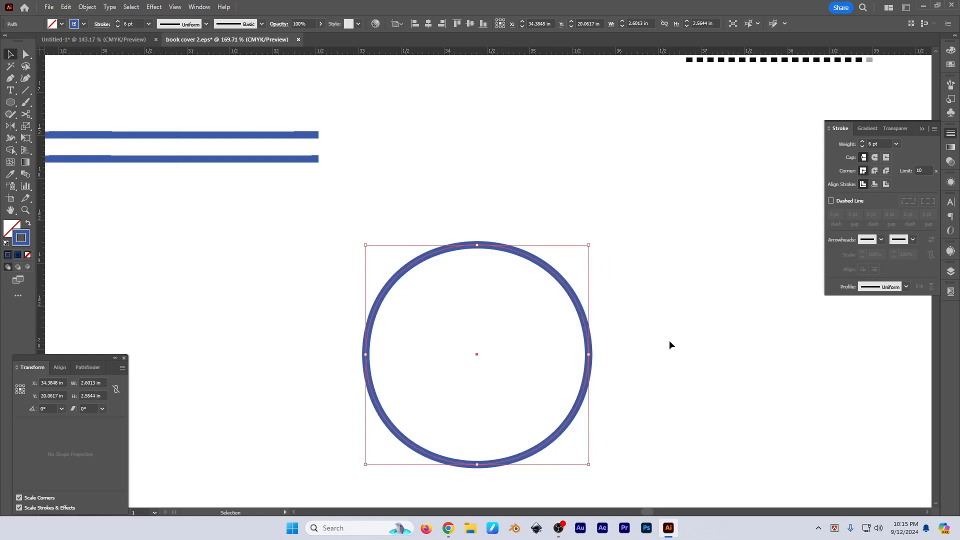
Step: Select the simplified circle's whole path and apply Add Anchor Points to it
{"action": "left_click_drag", "start_coordinate": [676, 337], "coordinate": [445, 432]}
{"action": "key", "text": "a"}
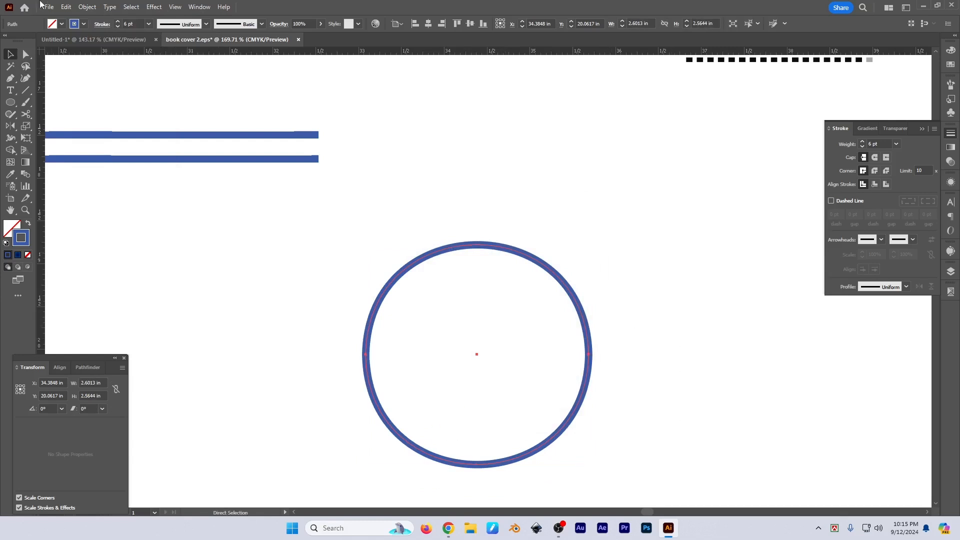
{"action": "left_click", "coordinate": [87, 7]}
{"action": "mouse_move", "coordinate": [120, 262]}
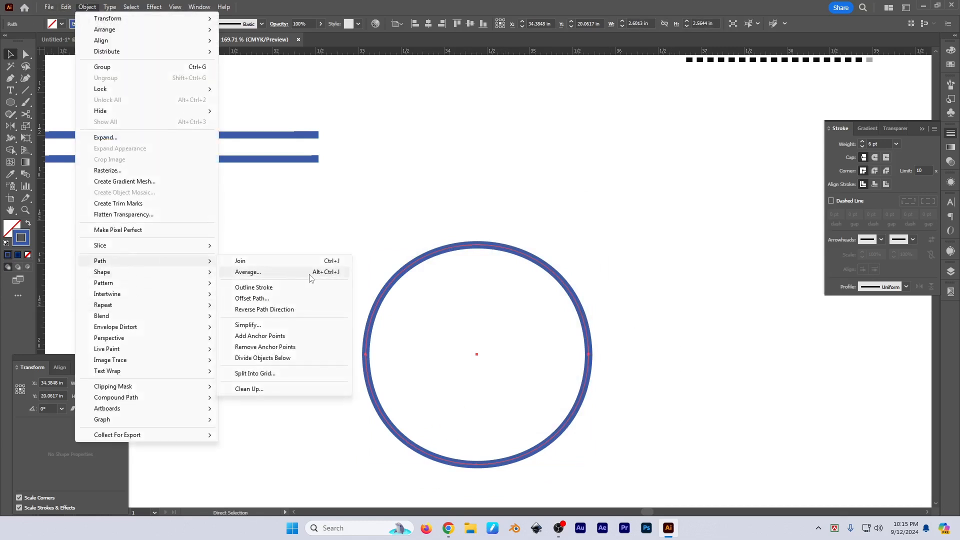
{"action": "left_click", "coordinate": [274, 337]}
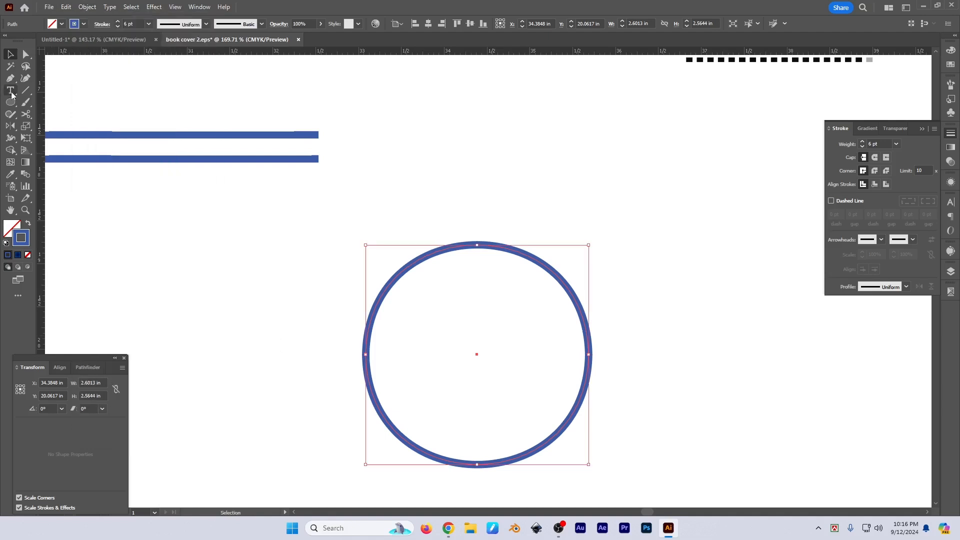
Step: Try Divide Objects Below on the circle, then bring up the Pathfinder options
{"action": "left_click", "coordinate": [26, 54]}
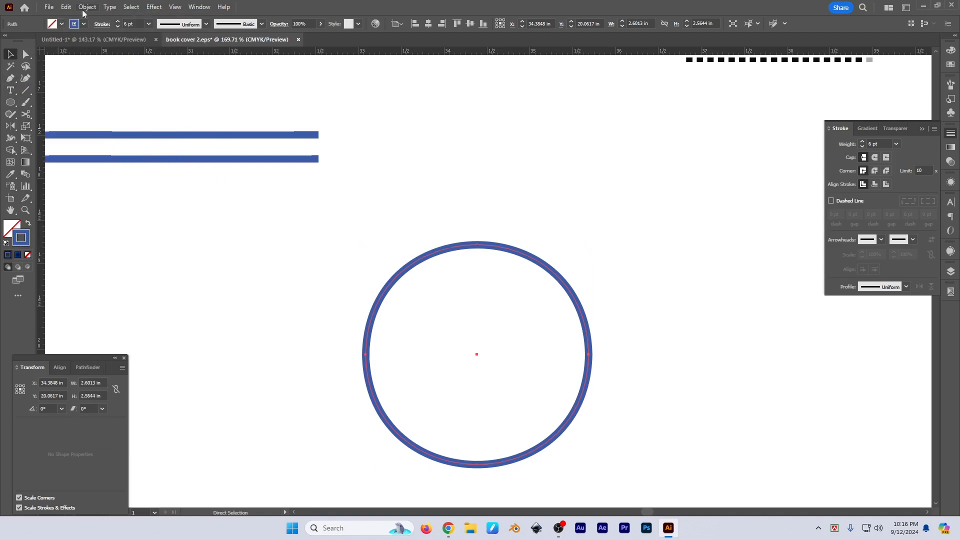
{"action": "left_click", "coordinate": [87, 6]}
{"action": "mouse_move", "coordinate": [188, 264]}
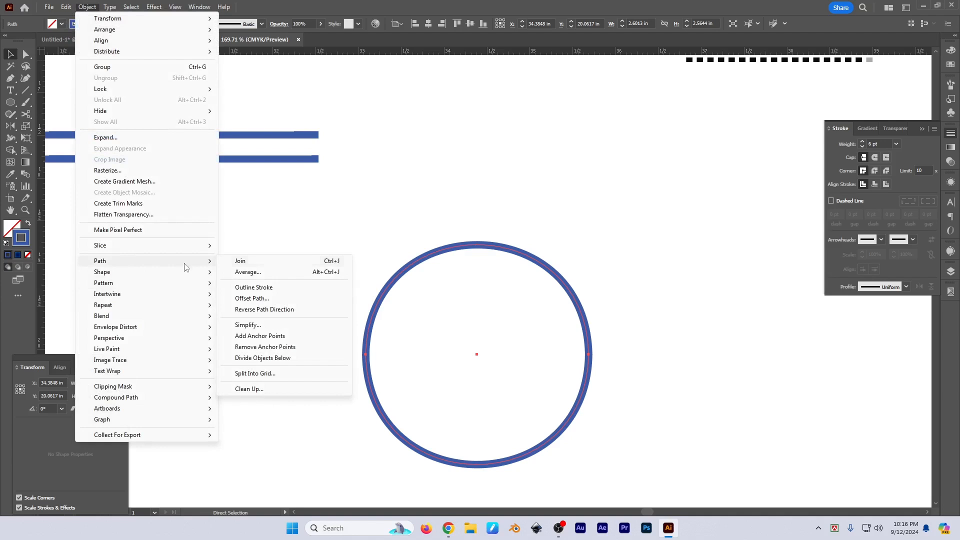
{"action": "left_click", "coordinate": [282, 359]}
{"action": "left_click", "coordinate": [88, 367]}
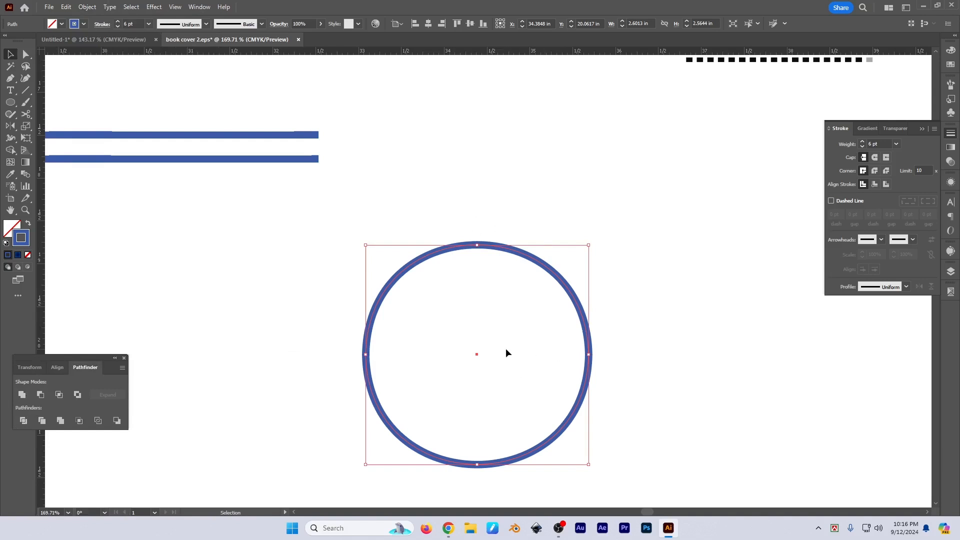
Step: Split the circle into a grid of 2 rows and 2 columns with 0.125 in row and column gutters, then deselect it
{"action": "left_click", "coordinate": [95, 9]}
{"action": "mouse_move", "coordinate": [120, 261]}
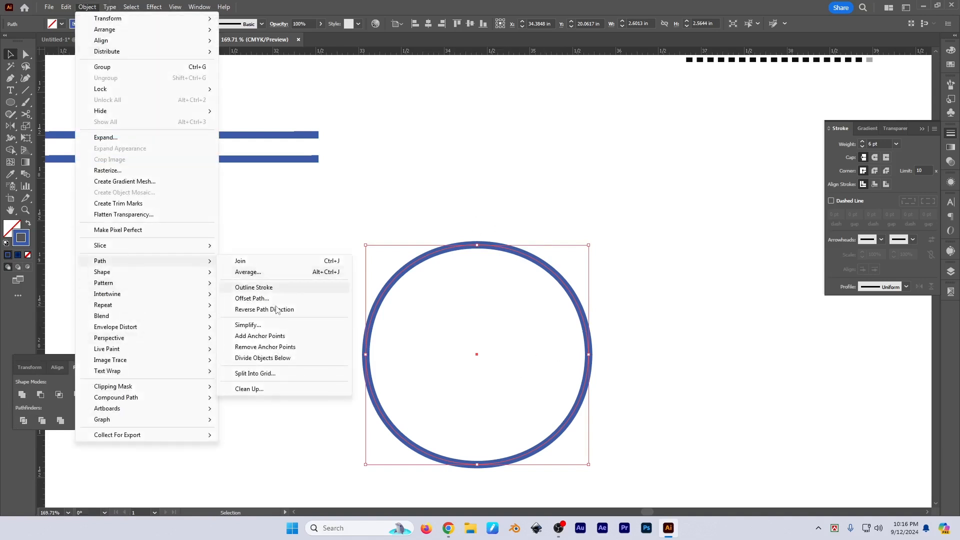
{"action": "left_click", "coordinate": [275, 374]}
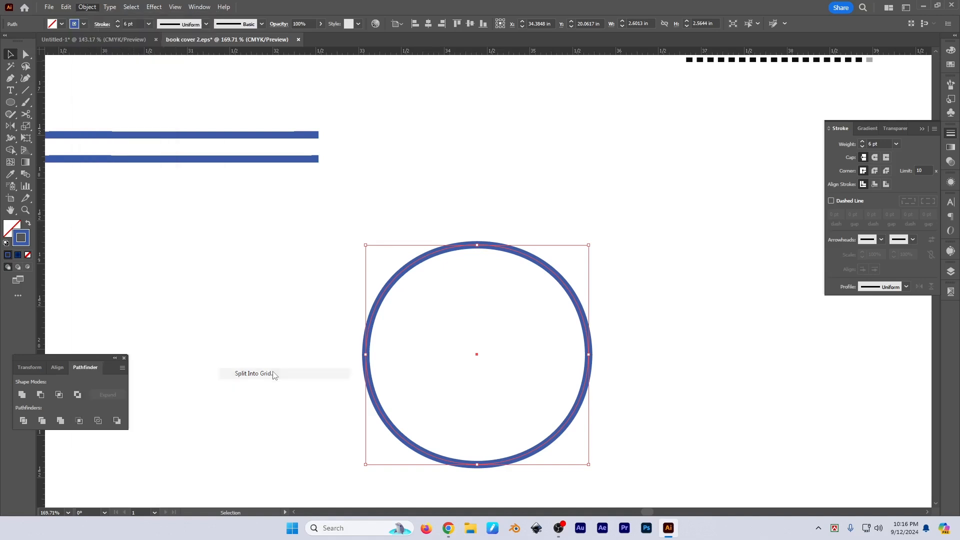
{"action": "mouse_move", "coordinate": [786, 188]}
{"action": "left_mouse_down"}
{"action": "mouse_move", "coordinate": [607, 145]}
{"action": "mouse_move", "coordinate": [662, 118]}
{"action": "left_mouse_up"}
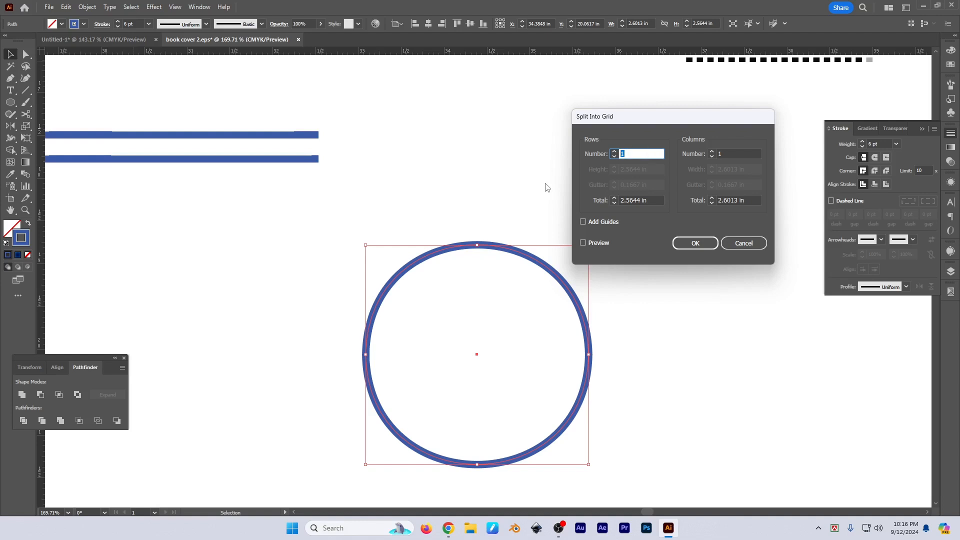
{"action": "type", "text": "2"}
{"action": "left_click", "coordinate": [727, 154]}
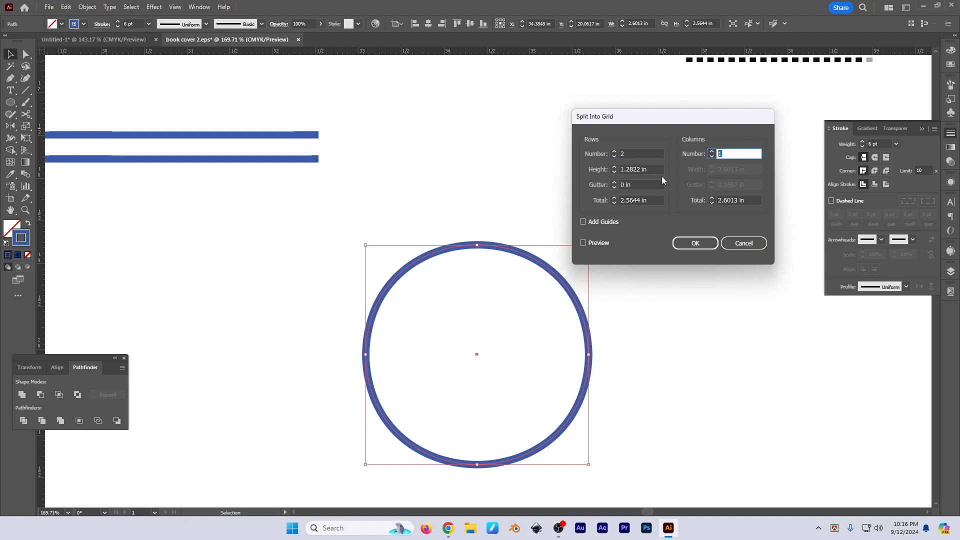
{"action": "type", "text": "2"}
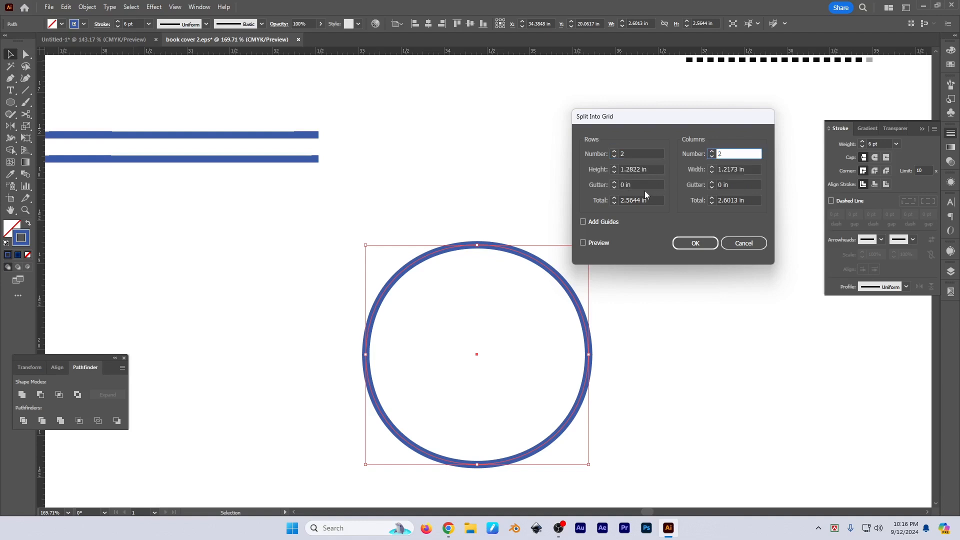
{"action": "left_click", "coordinate": [614, 183]}
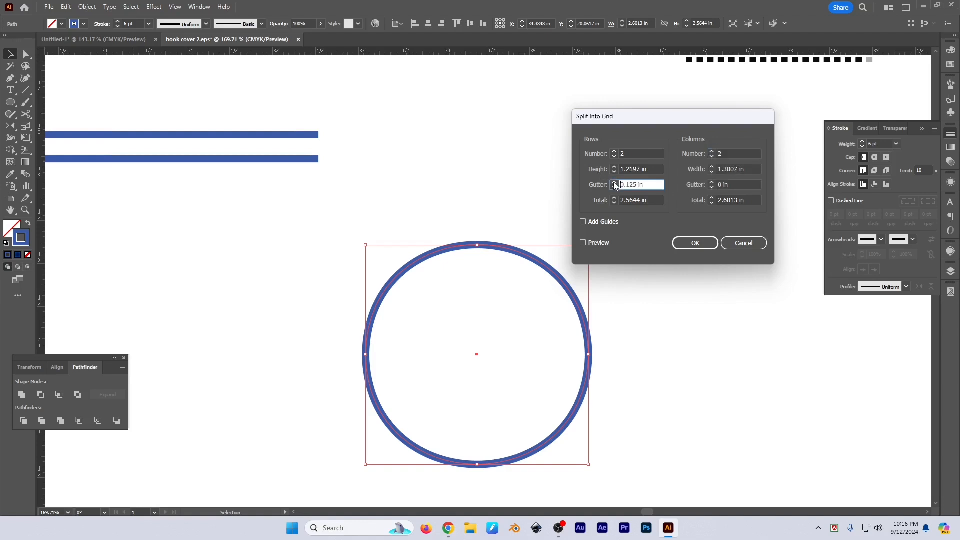
{"action": "left_click", "coordinate": [603, 243]}
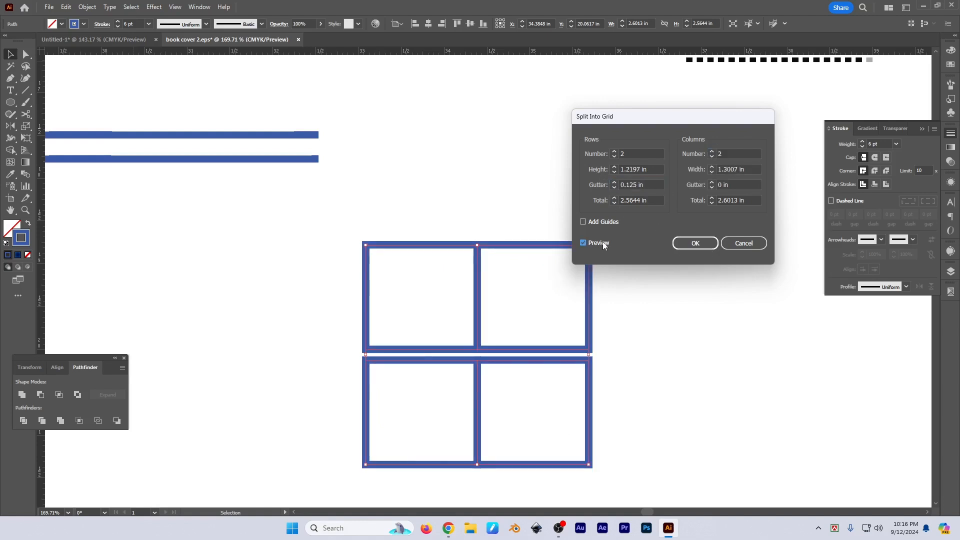
{"action": "left_click", "coordinate": [712, 182]}
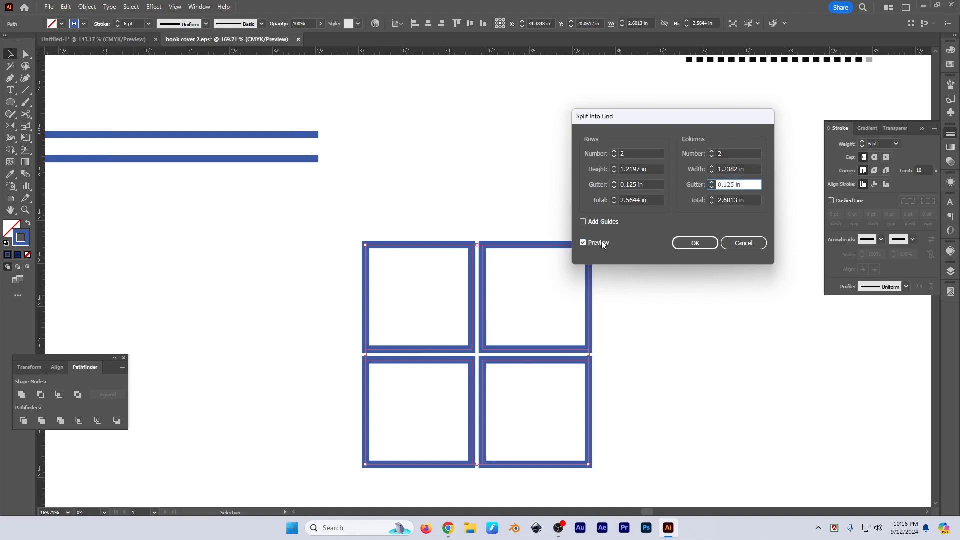
{"action": "left_click", "coordinate": [698, 245]}
{"action": "left_click", "coordinate": [664, 320]}
Step: Round the centre-facing corners of the upper-right and lower-left squares to about 1.01 in, then deselect them
{"action": "key", "text": "a"}
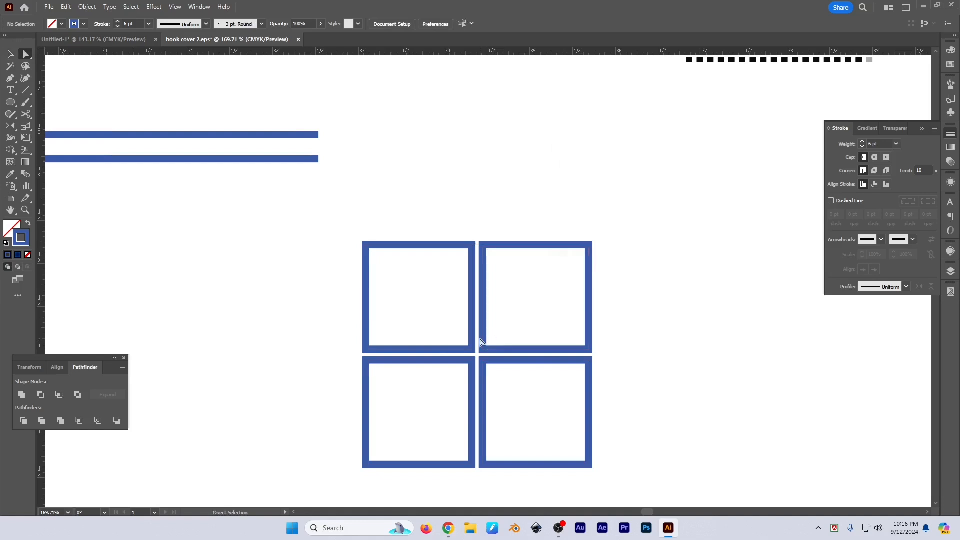
{"action": "left_click_drag", "start_coordinate": [447, 326], "coordinate": [353, 410]}
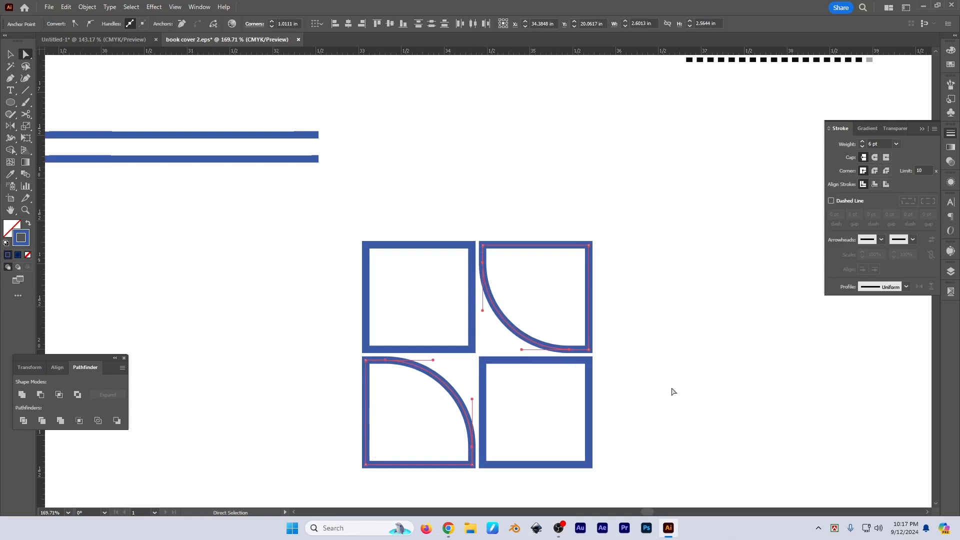
{"action": "key", "text": "v"}
{"action": "left_click", "coordinate": [673, 392]}
{"action": "left_click_drag", "start_coordinate": [673, 392], "coordinate": [621, 397]}
{"action": "left_click_drag", "start_coordinate": [716, 400], "coordinate": [669, 385]}
{"action": "left_click_drag", "start_coordinate": [603, 388], "coordinate": [652, 385]}
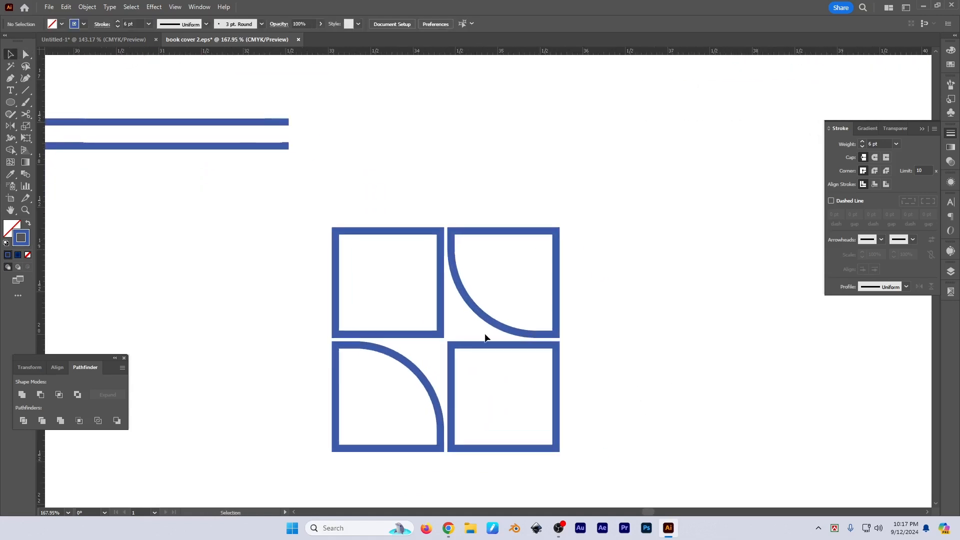
Step: Select all four grid shapes, view the Clean Up options for stray points, unpainted objects and empty text paths, and cancel
{"action": "left_click_drag", "start_coordinate": [274, 192], "coordinate": [473, 365]}
{"action": "left_click", "coordinate": [89, 7]}
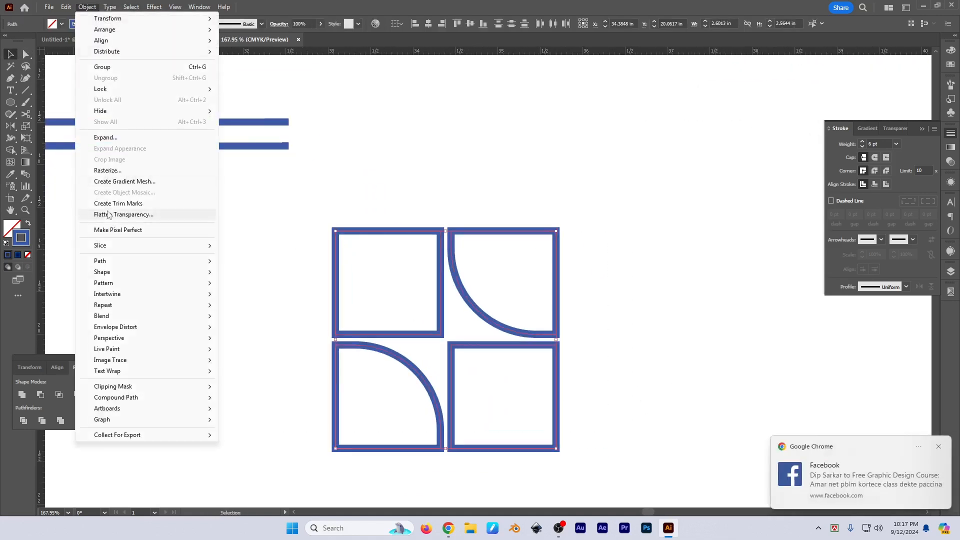
{"action": "mouse_move", "coordinate": [165, 261]}
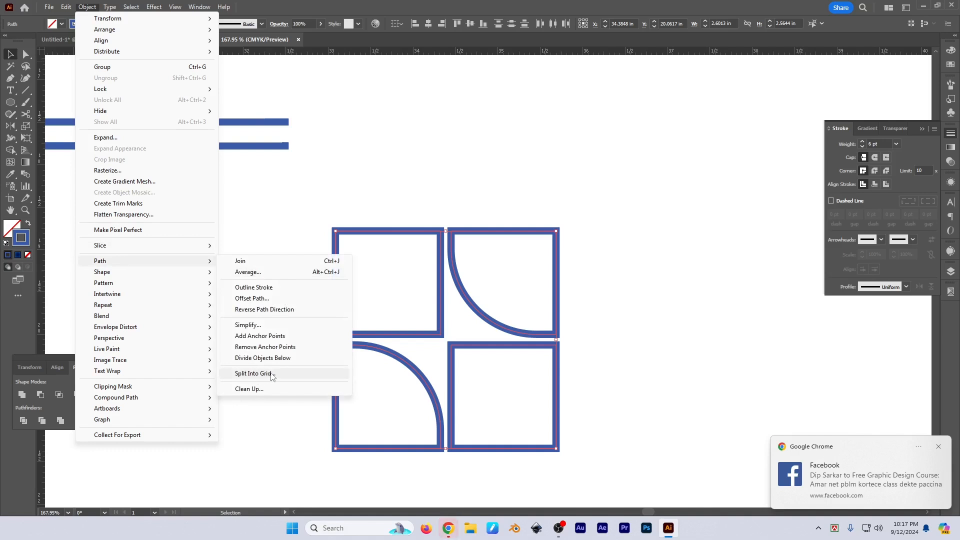
{"action": "left_click", "coordinate": [249, 389]}
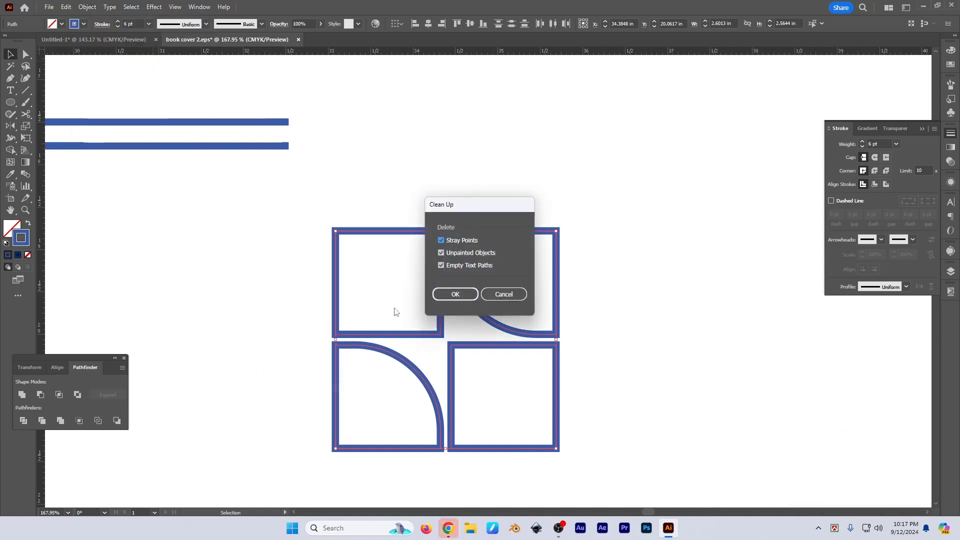
{"action": "left_click", "coordinate": [497, 296]}
Step: Convert the four selected grid paths to live shapes
{"action": "left_click", "coordinate": [87, 6]}
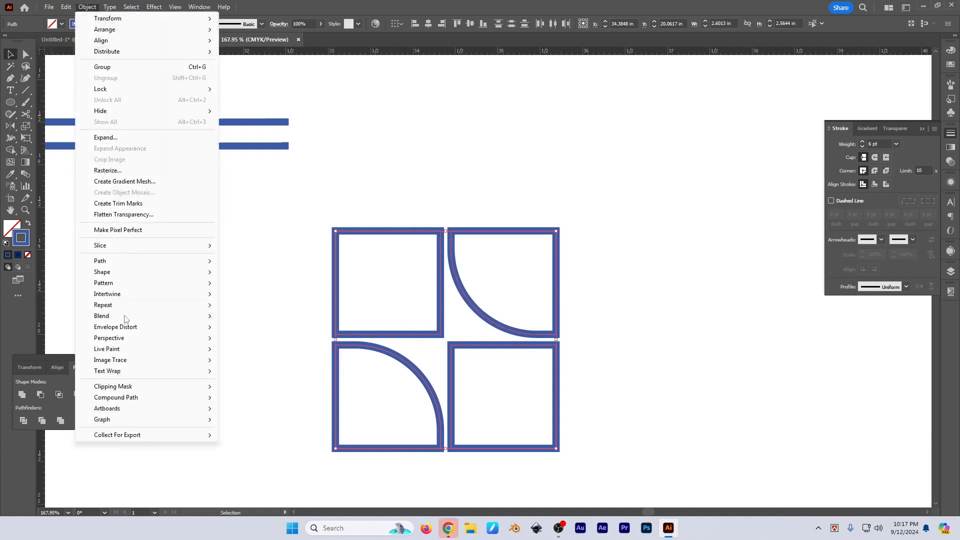
{"action": "mouse_move", "coordinate": [120, 277]}
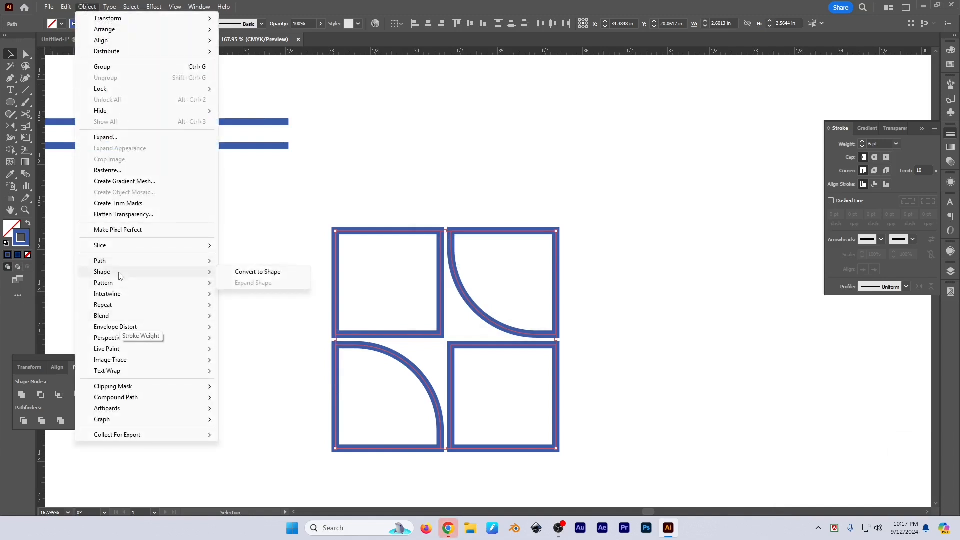
{"action": "left_click", "coordinate": [260, 273]}
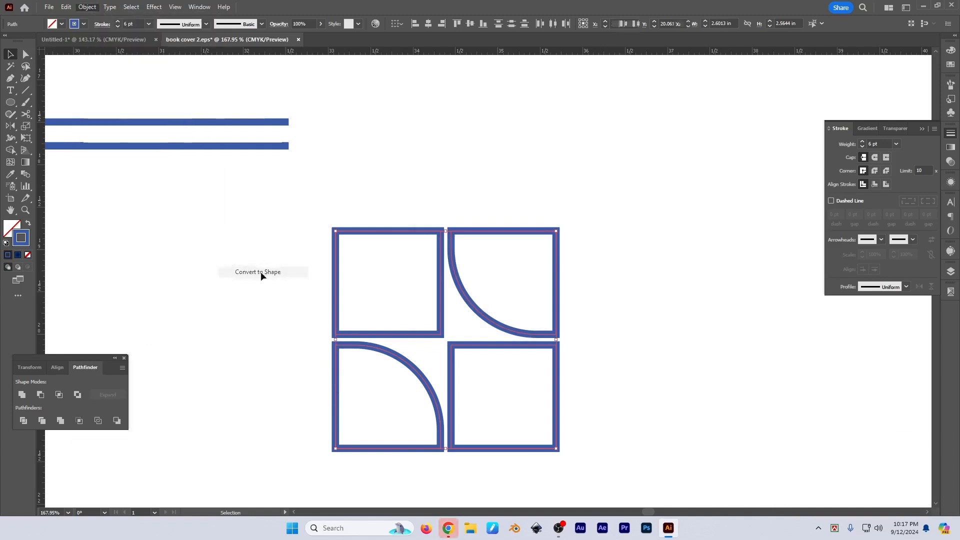
Step: Select the mosaic version of the trophy photo and convert its tiles to live shapes
{"action": "scroll", "coordinate": [639, 303], "scroll_direction": "down", "scroll_amount": 2}
{"action": "left_click_drag", "start_coordinate": [640, 303], "coordinate": [476, 300]}
{"action": "scroll", "coordinate": [628, 293], "scroll_direction": "down", "scroll_amount": 5}
{"action": "left_click", "coordinate": [562, 246]}
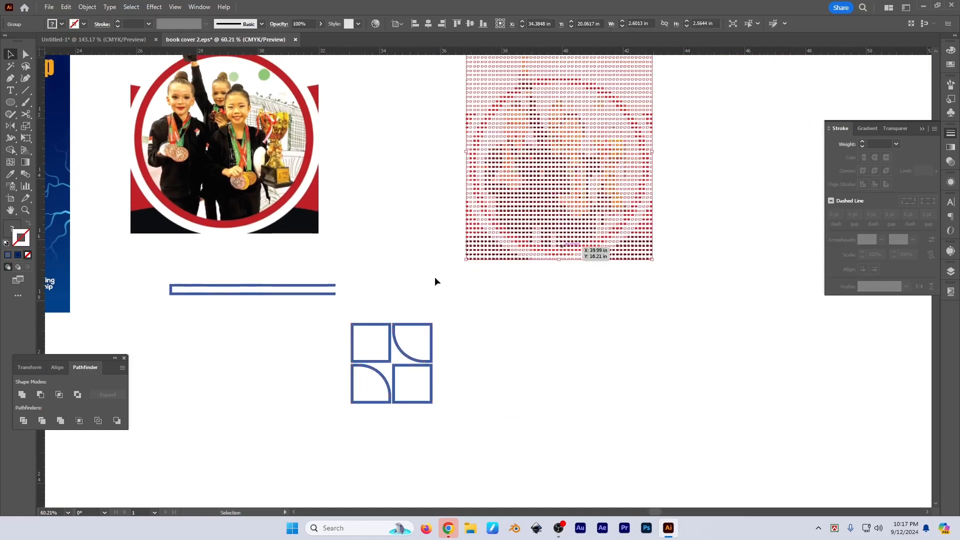
{"action": "left_click", "coordinate": [82, 8]}
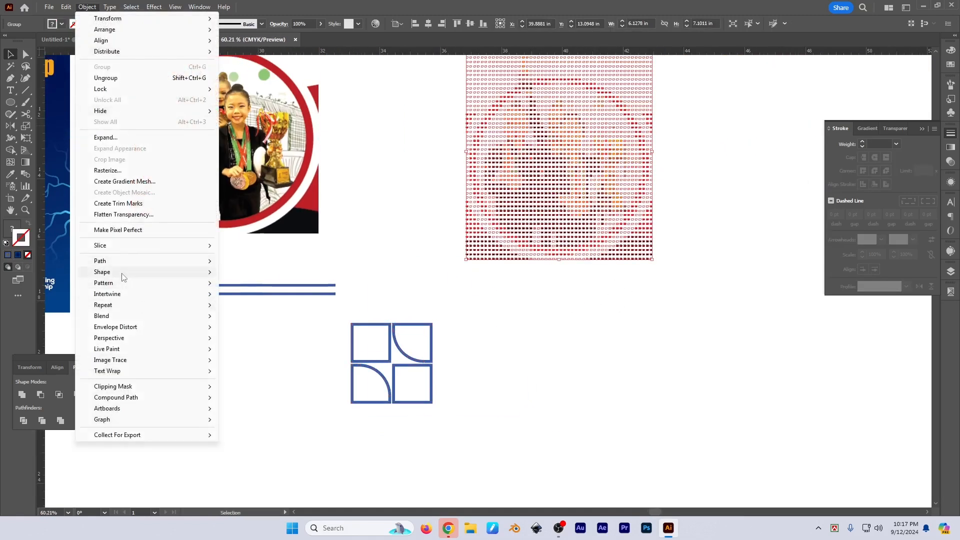
{"action": "mouse_move", "coordinate": [122, 274]}
{"action": "left_click", "coordinate": [269, 276]}
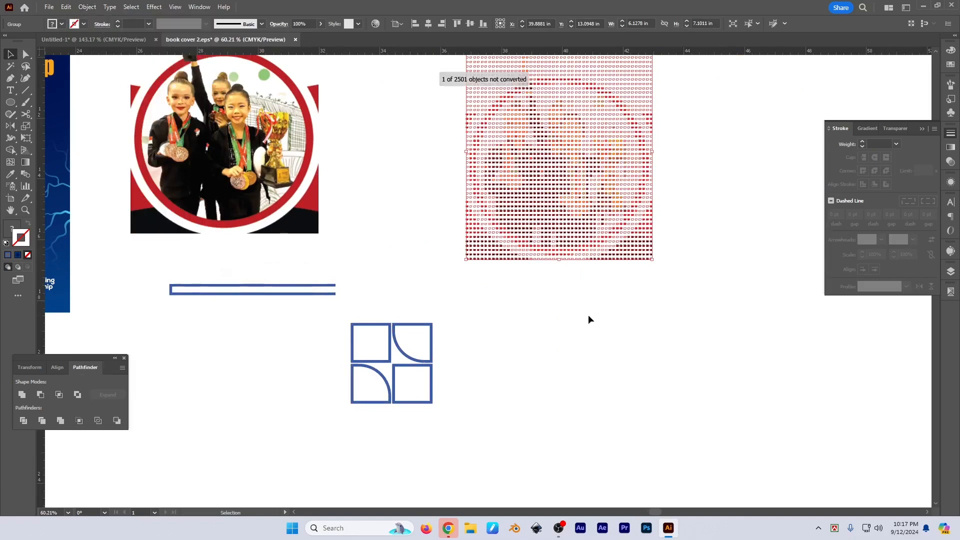
Step: Try filling all the tiles of the mosaic group with the bright red swatch
{"action": "left_click_drag", "start_coordinate": [519, 315], "coordinate": [555, 350]}
{"action": "scroll", "coordinate": [536, 354], "scroll_direction": "up", "scroll_amount": 3}
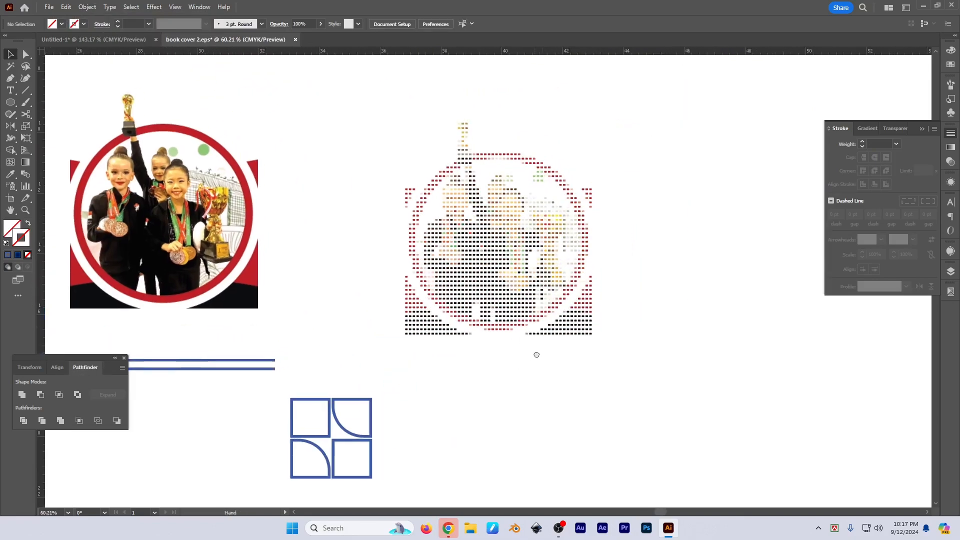
{"action": "left_click", "coordinate": [487, 174]}
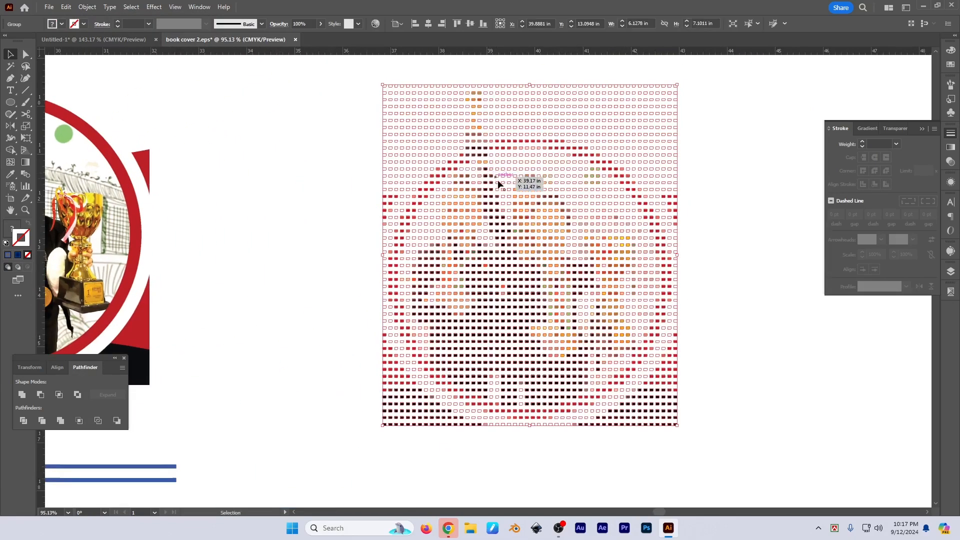
{"action": "left_click_drag", "start_coordinate": [499, 183], "coordinate": [551, 228]}
{"action": "left_click_drag", "start_coordinate": [508, 188], "coordinate": [734, 300]}
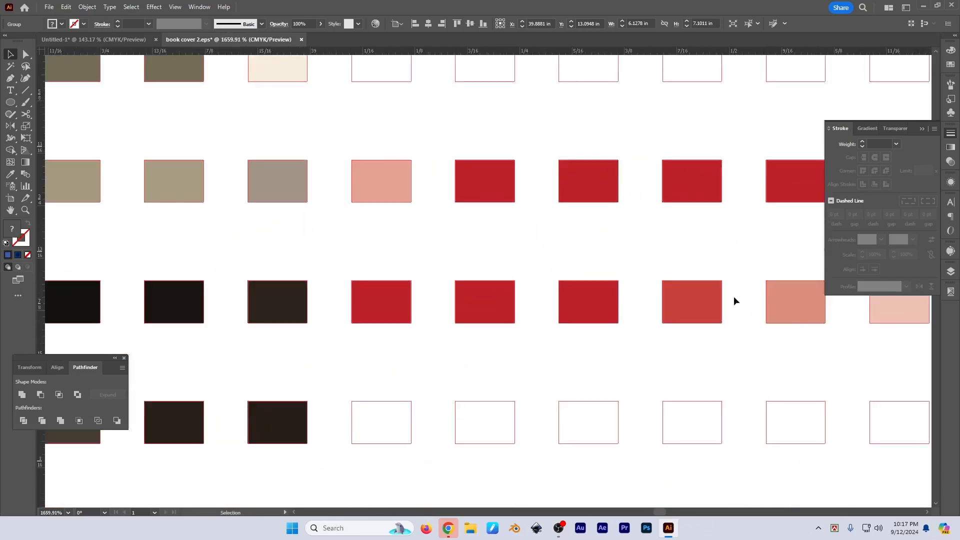
{"action": "left_click", "coordinate": [951, 64]}
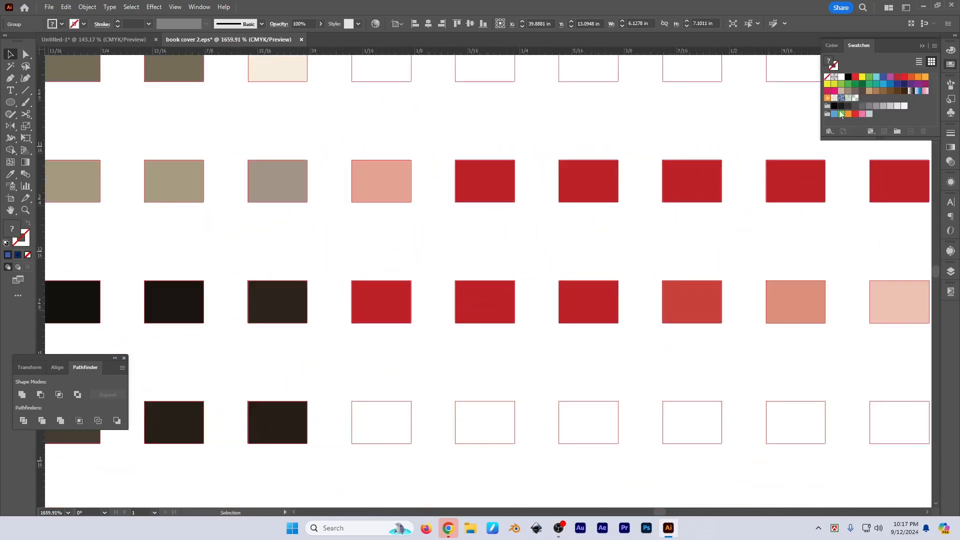
{"action": "left_click", "coordinate": [856, 79]}
{"action": "left_click_drag", "start_coordinate": [638, 236], "coordinate": [575, 193]}
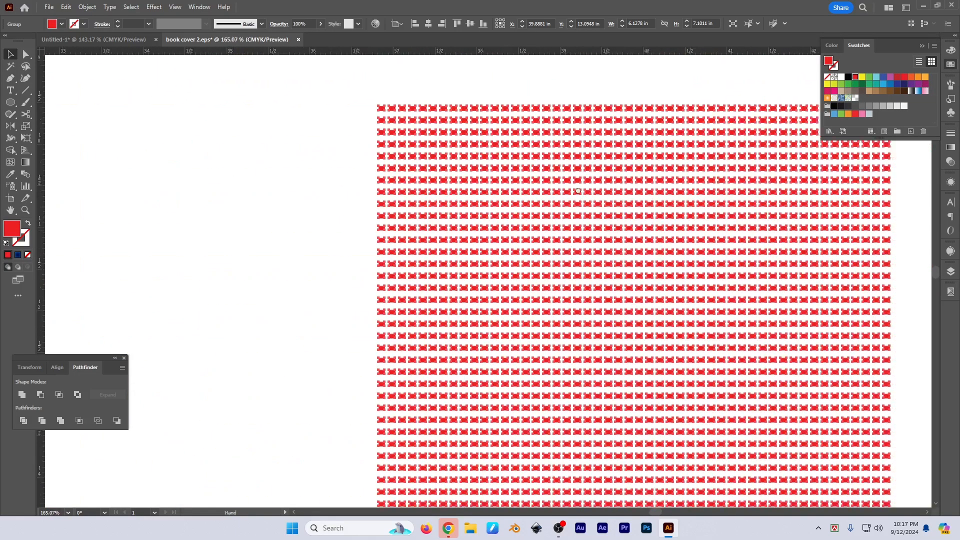
{"action": "left_click_drag", "start_coordinate": [651, 254], "coordinate": [542, 257]}
{"action": "left_click", "coordinate": [777, 313]}
{"action": "left_click_drag", "start_coordinate": [716, 256], "coordinate": [690, 257]}
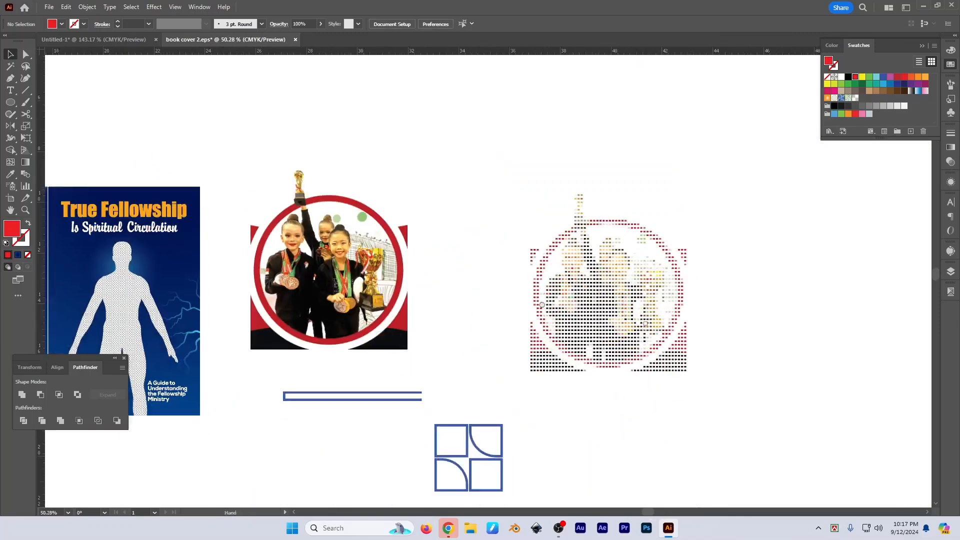
Step: Select the four blue grid shapes and make a new pattern from them
{"action": "left_click_drag", "start_coordinate": [613, 452], "coordinate": [620, 328]}
{"action": "left_click_drag", "start_coordinate": [557, 286], "coordinate": [413, 372]}
{"action": "scroll", "coordinate": [512, 376], "scroll_direction": "up", "scroll_amount": 5}
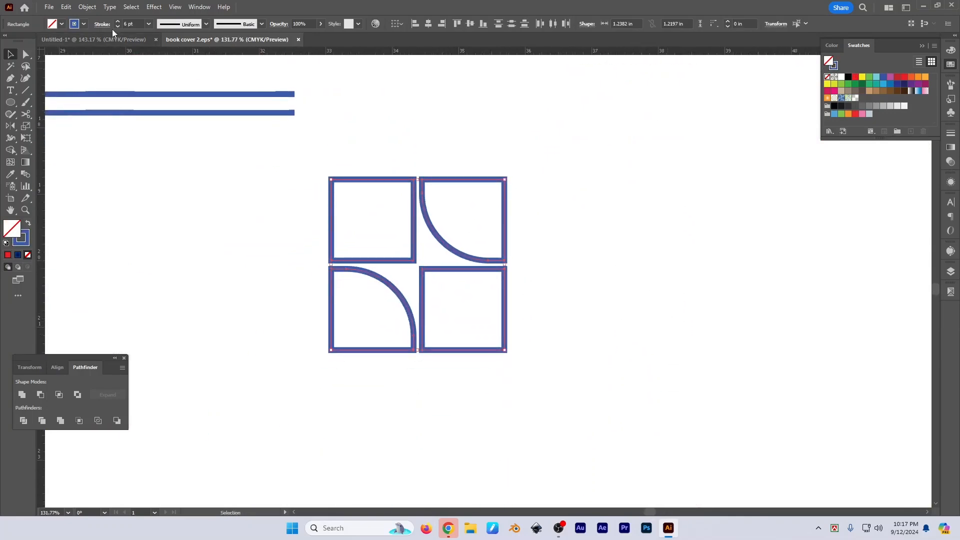
{"action": "left_click", "coordinate": [87, 7]}
{"action": "mouse_move", "coordinate": [123, 286]}
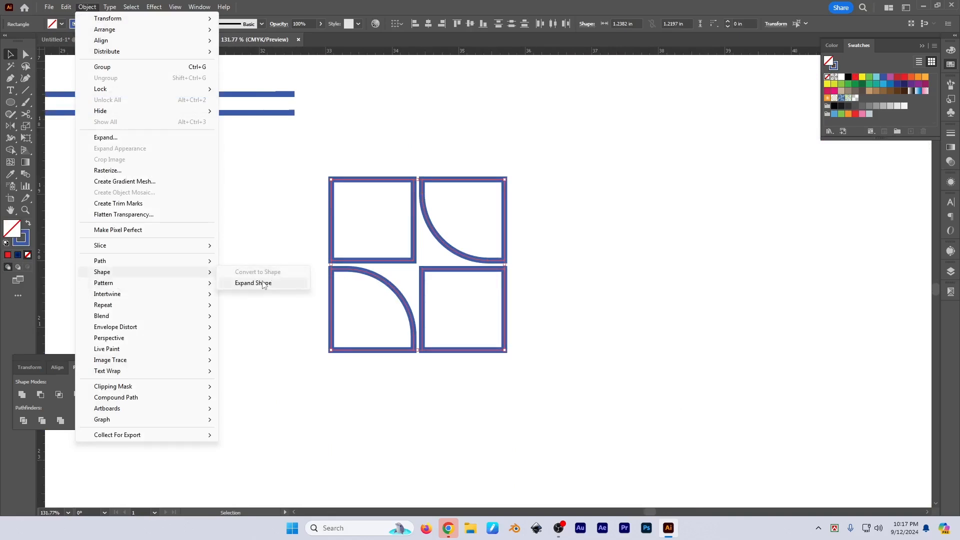
{"action": "left_click", "coordinate": [246, 283]}
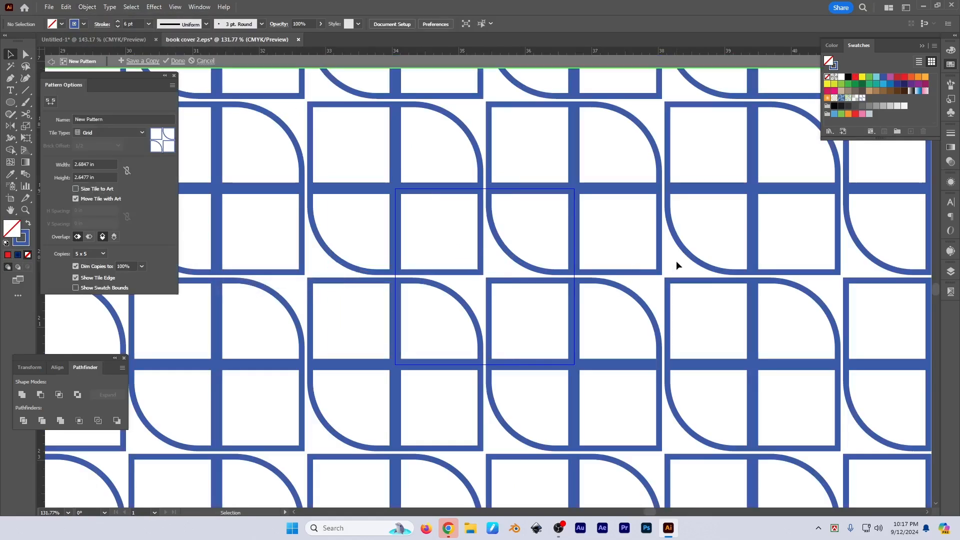
{"action": "left_click_drag", "start_coordinate": [538, 277], "coordinate": [425, 271]}
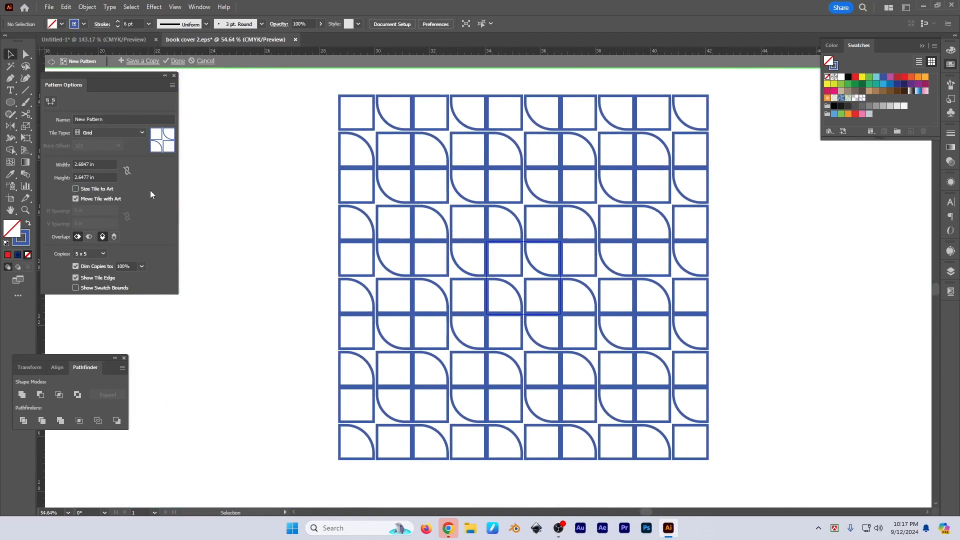
Step: Try the Brick by Row tile type for the pattern, then return it to Grid
{"action": "left_click", "coordinate": [96, 132]}
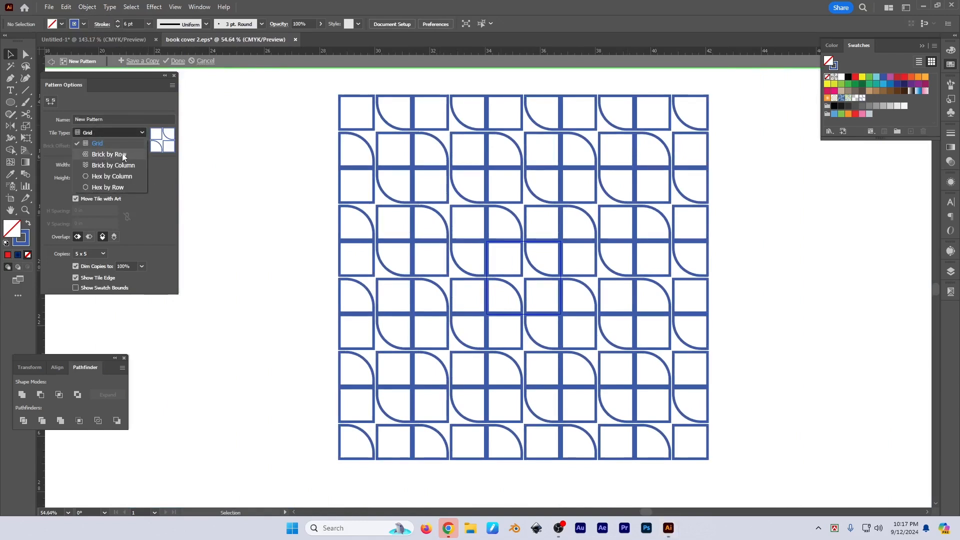
{"action": "left_click", "coordinate": [120, 155]}
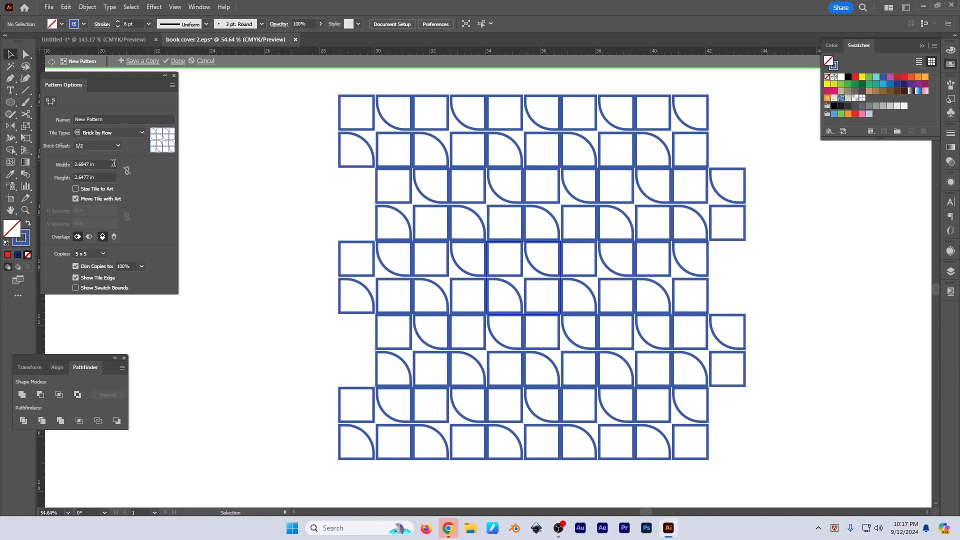
{"action": "left_click", "coordinate": [101, 133]}
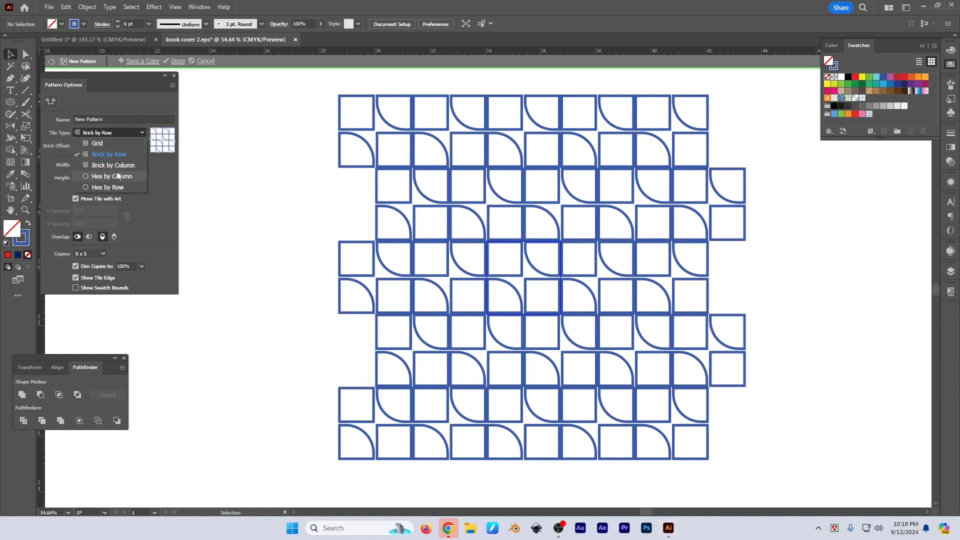
{"action": "left_click", "coordinate": [97, 144]}
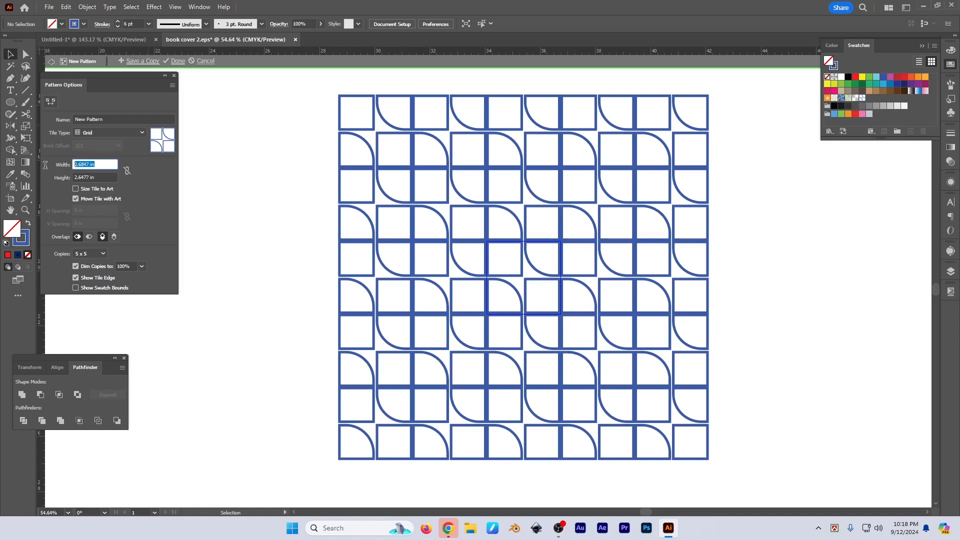
Step: Step the pattern tile's width up and then down to 2.75 in
{"action": "key", "text": "Up"}
{"action": "key", "text": "Up"}
{"action": "key", "text": "Up"}
{"action": "key", "text": "Down"}
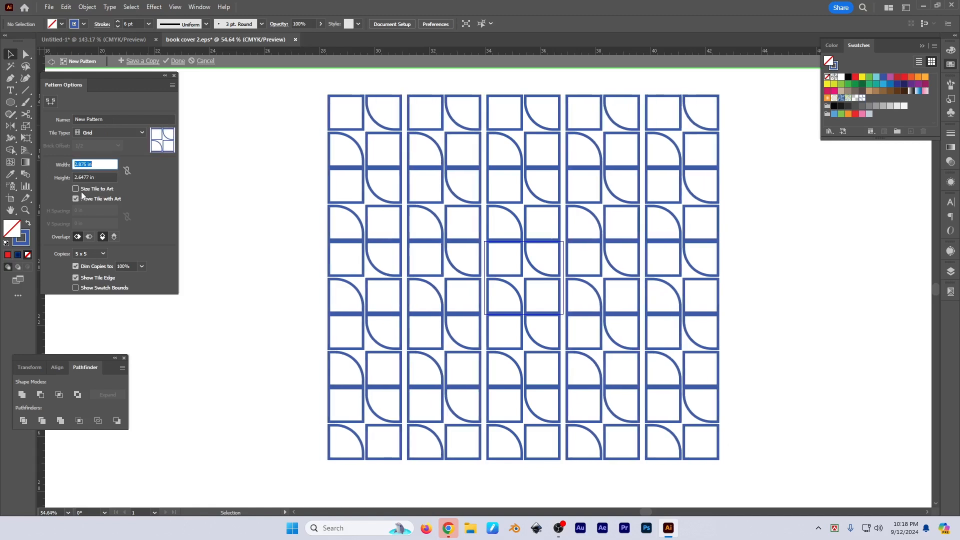
{"action": "key", "text": "Down"}
{"action": "key", "text": "Tab"}
Step: Set the pattern tile's width and height to 2.5 in each
{"action": "left_click", "coordinate": [92, 165]}
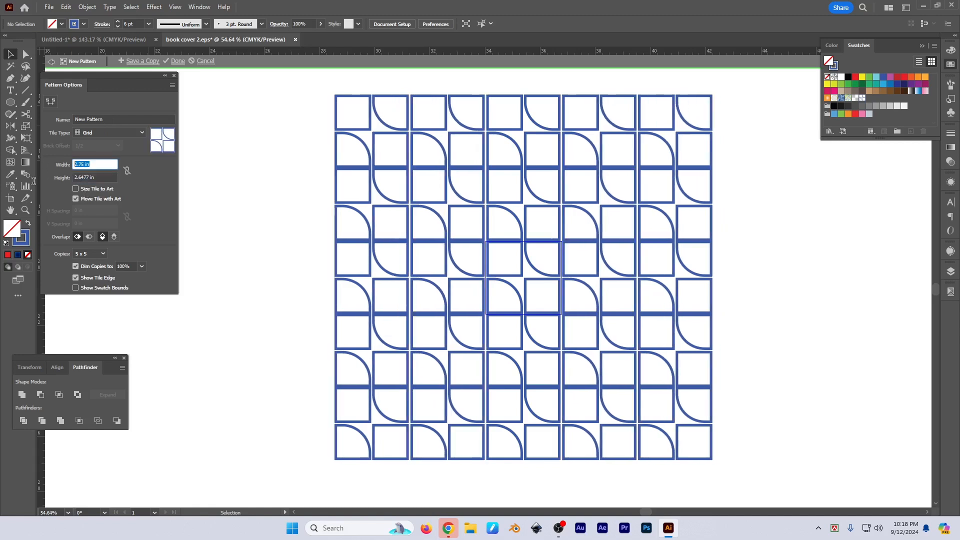
{"action": "type", "text": "2"}
{"action": "key", "text": "Tab"}
{"action": "type", "text": "2.5"}
{"action": "key", "text": "Tab"}
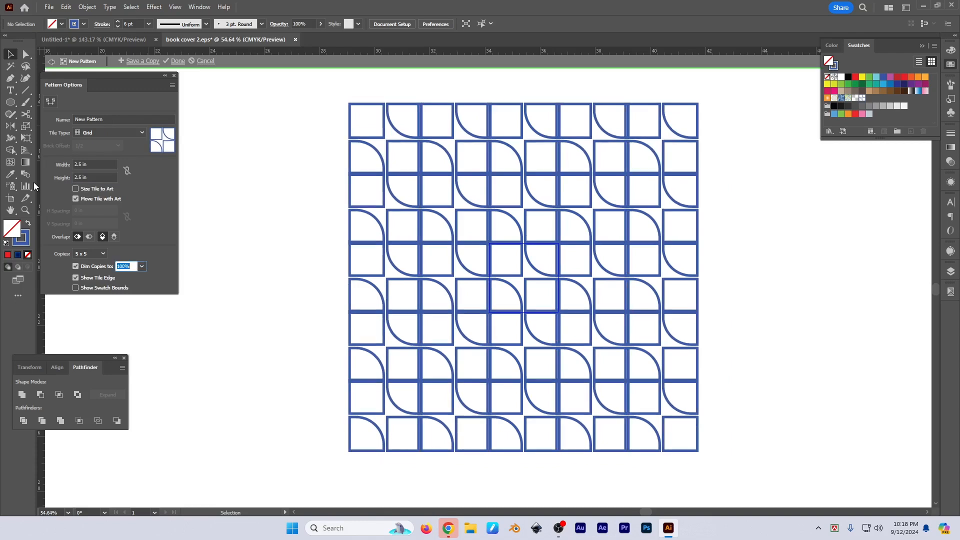
Step: Preview the pattern with 9 x 9 copies and finish editing it
{"action": "left_click", "coordinate": [92, 253]}
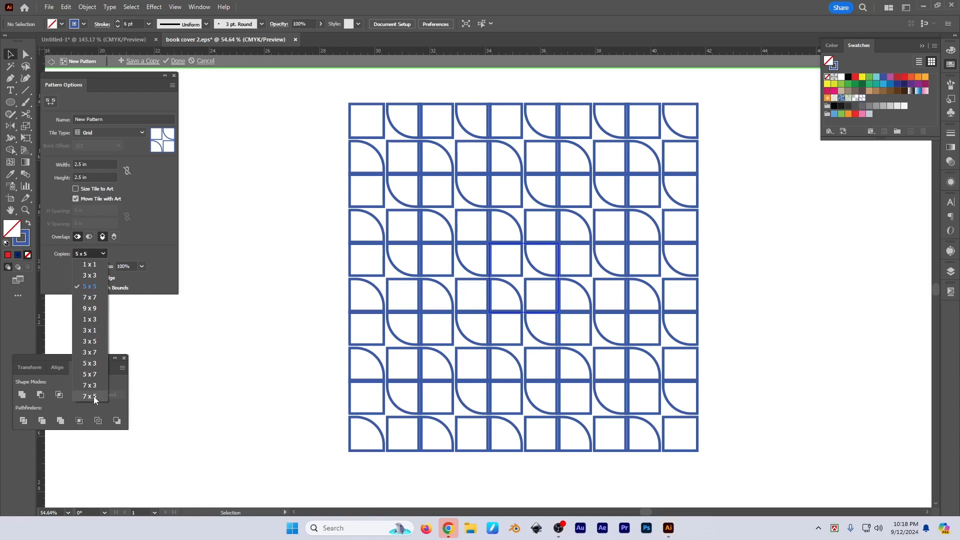
{"action": "left_click", "coordinate": [90, 308]}
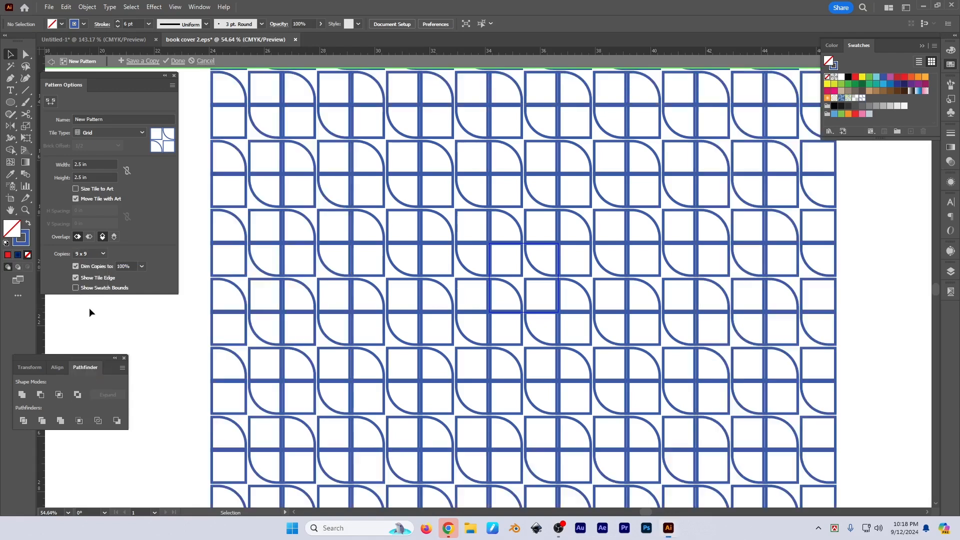
{"action": "left_click", "coordinate": [173, 61]}
Step: Draw a rectangle about 16.79 by 13.37 in on the empty canvas beside the four grid shapes
{"action": "key", "text": "z"}
{"action": "left_click_drag", "start_coordinate": [569, 315], "coordinate": [447, 301]}
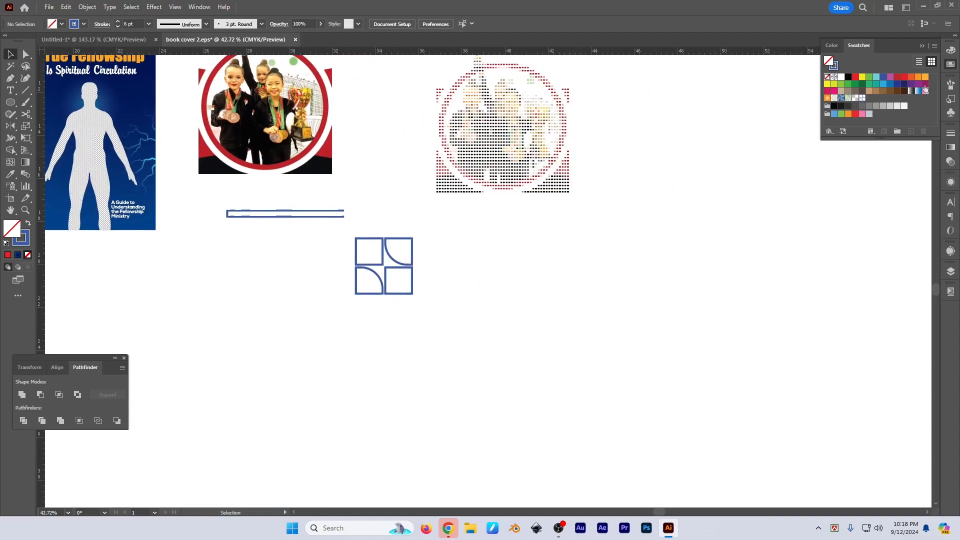
{"action": "scroll", "coordinate": [478, 296], "scroll_direction": "right", "scroll_amount": 5}
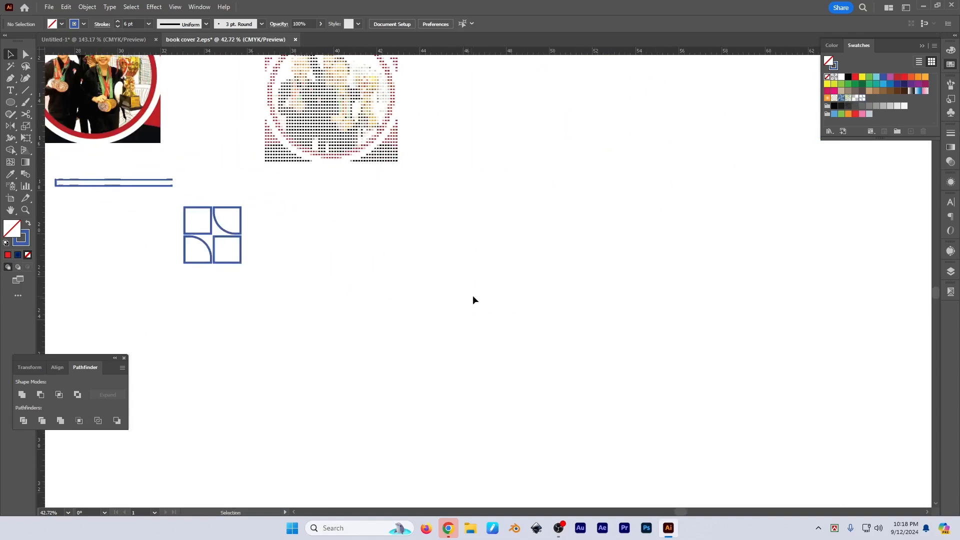
{"action": "key", "text": "m"}
{"action": "left_click_drag", "start_coordinate": [381, 205], "coordinate": [742, 493]}
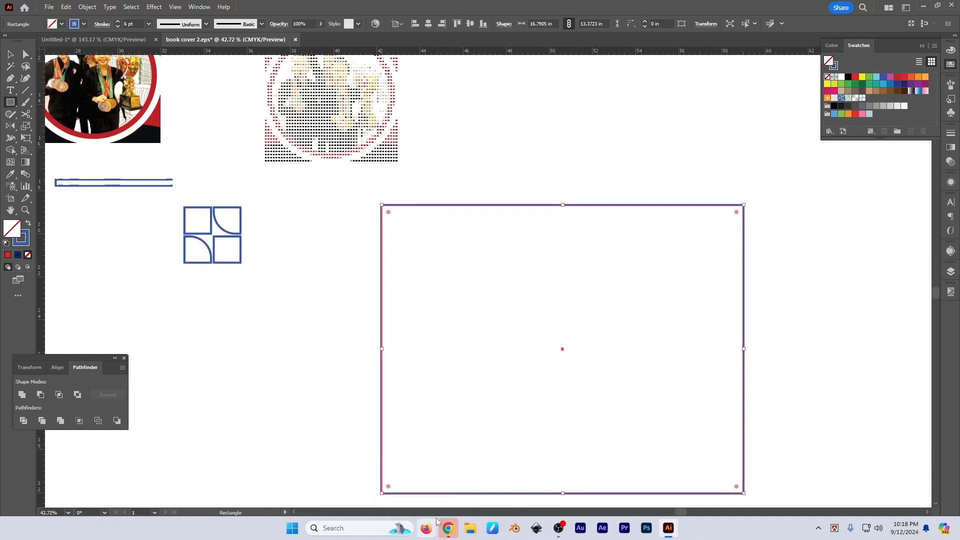
{"action": "left_click", "coordinate": [448, 528]}
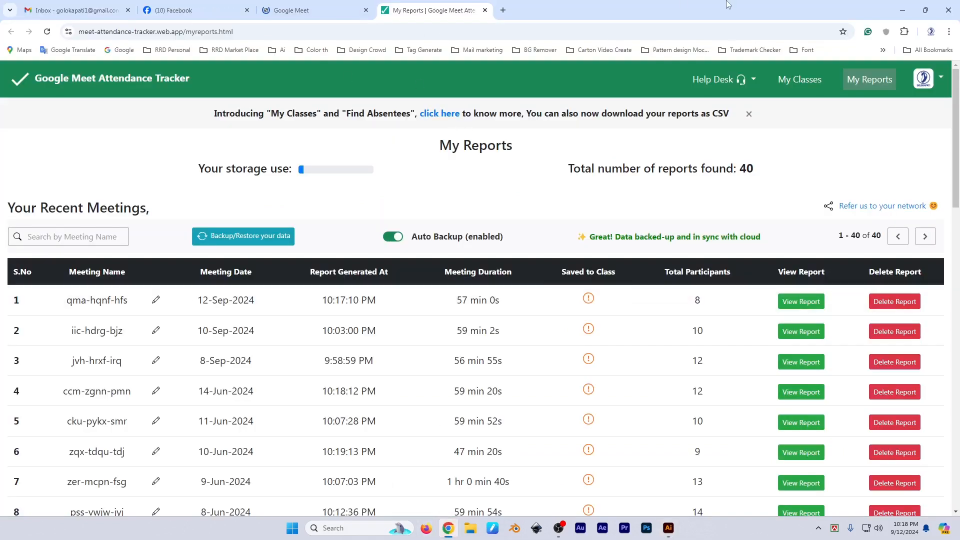
{"action": "left_click", "coordinate": [915, 8]}
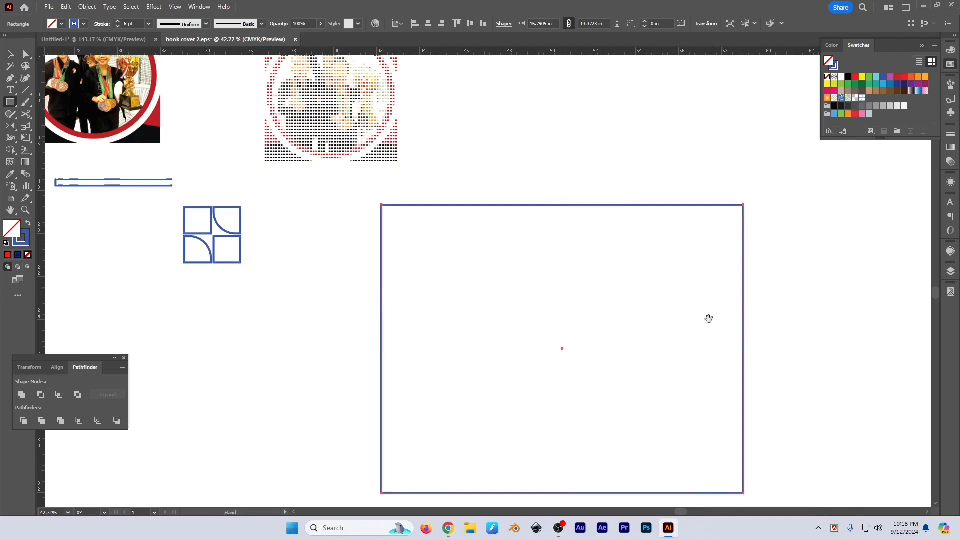
Step: Fill the large rectangle with the New Pattern swatch
{"action": "key", "text": "v"}
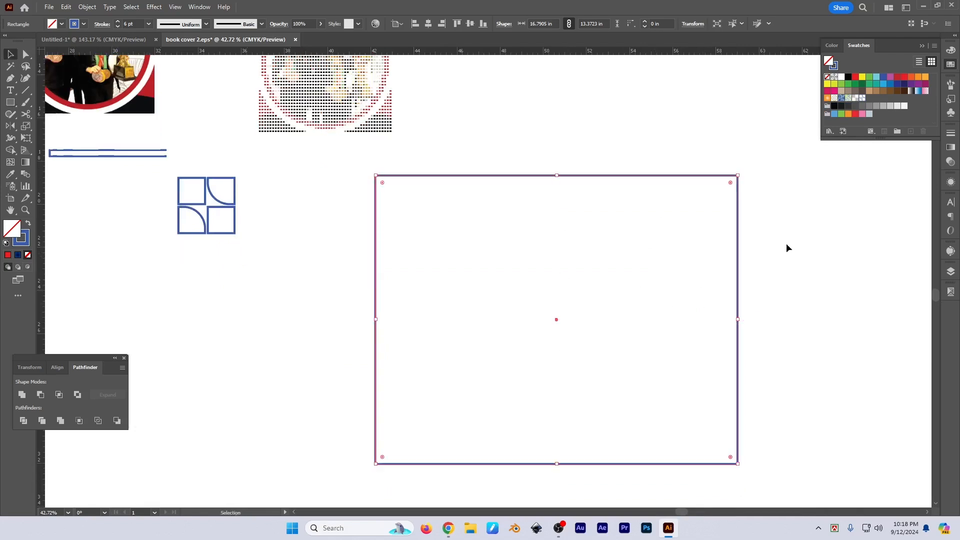
{"action": "left_click", "coordinate": [864, 98]}
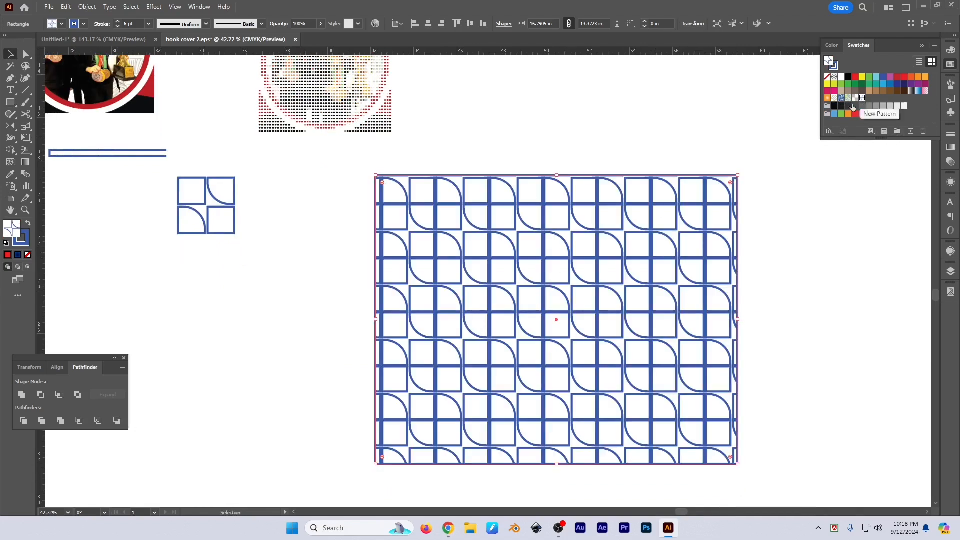
{"action": "left_click", "coordinate": [812, 340]}
{"action": "scroll", "coordinate": [647, 263], "scroll_direction": "down", "scroll_amount": 1}
{"action": "left_click_drag", "start_coordinate": [647, 264], "coordinate": [588, 278]}
{"action": "scroll", "coordinate": [723, 314], "scroll_direction": "down", "scroll_amount": 1}
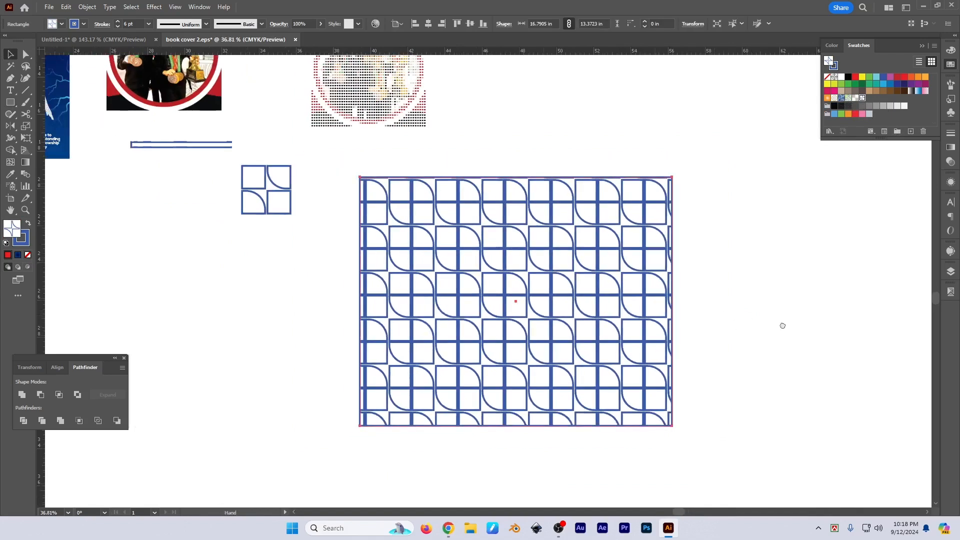
{"action": "left_click_drag", "start_coordinate": [782, 326], "coordinate": [748, 324]}
Step: Delete the pattern-filled rectangle from the canvas
{"action": "left_click_drag", "start_coordinate": [783, 237], "coordinate": [366, 355]}
{"action": "key", "text": "Delete"}
{"action": "left_click_drag", "start_coordinate": [274, 200], "coordinate": [195, 252]}
{"action": "left_click", "coordinate": [195, 257]}
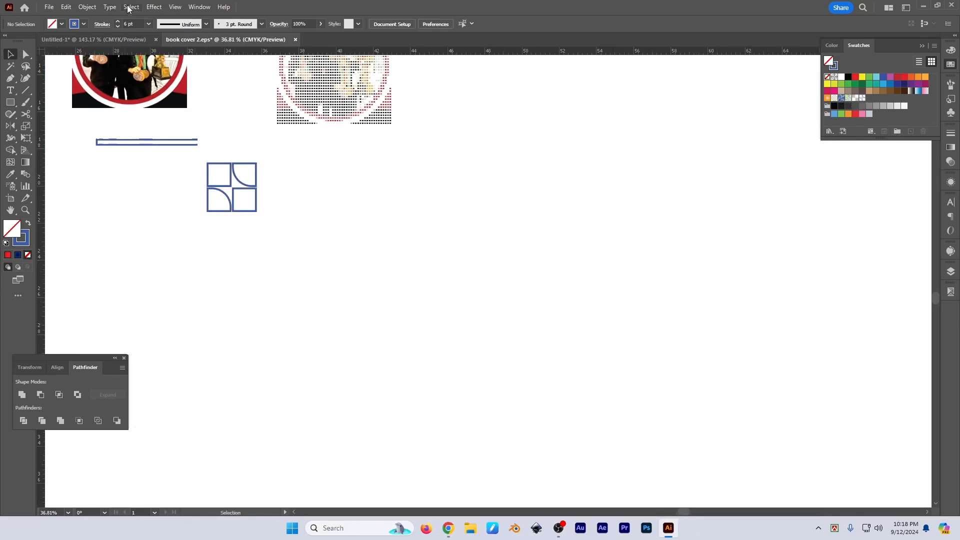
{"action": "left_click", "coordinate": [87, 7]}
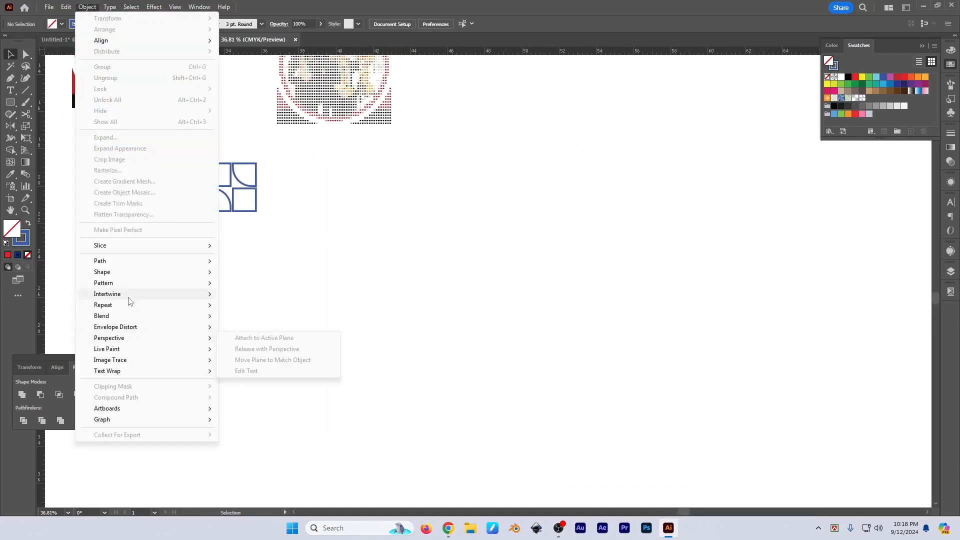
{"action": "mouse_move", "coordinate": [129, 300]}
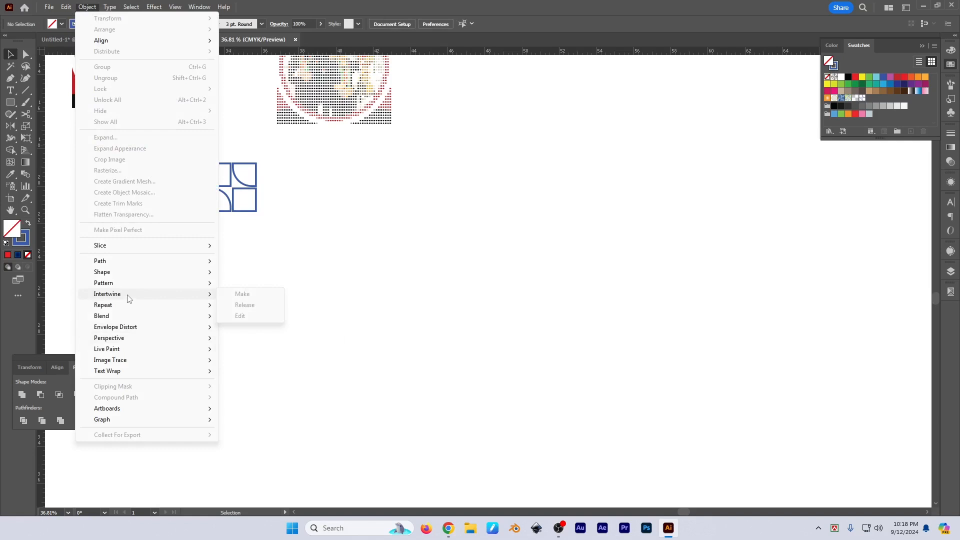
{"action": "left_click", "coordinate": [419, 277]}
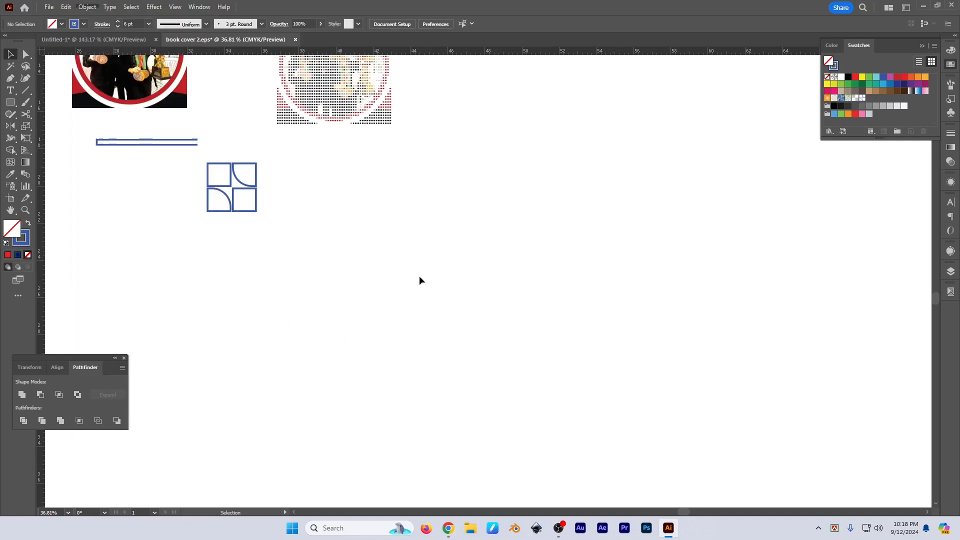
{"action": "left_click_drag", "start_coordinate": [419, 280], "coordinate": [480, 337]}
{"action": "left_click_drag", "start_coordinate": [540, 302], "coordinate": [612, 338]}
{"action": "scroll", "coordinate": [609, 347], "scroll_direction": "down", "scroll_amount": 2}
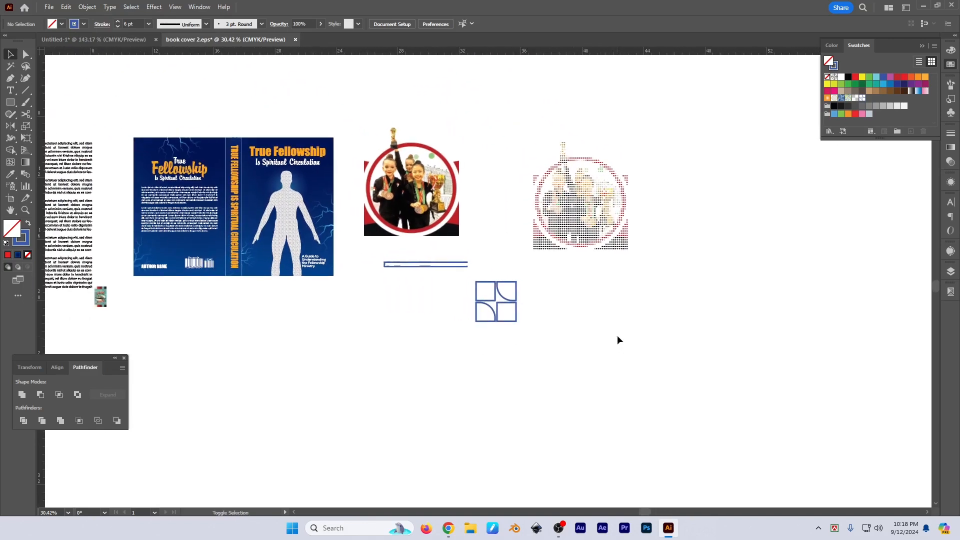